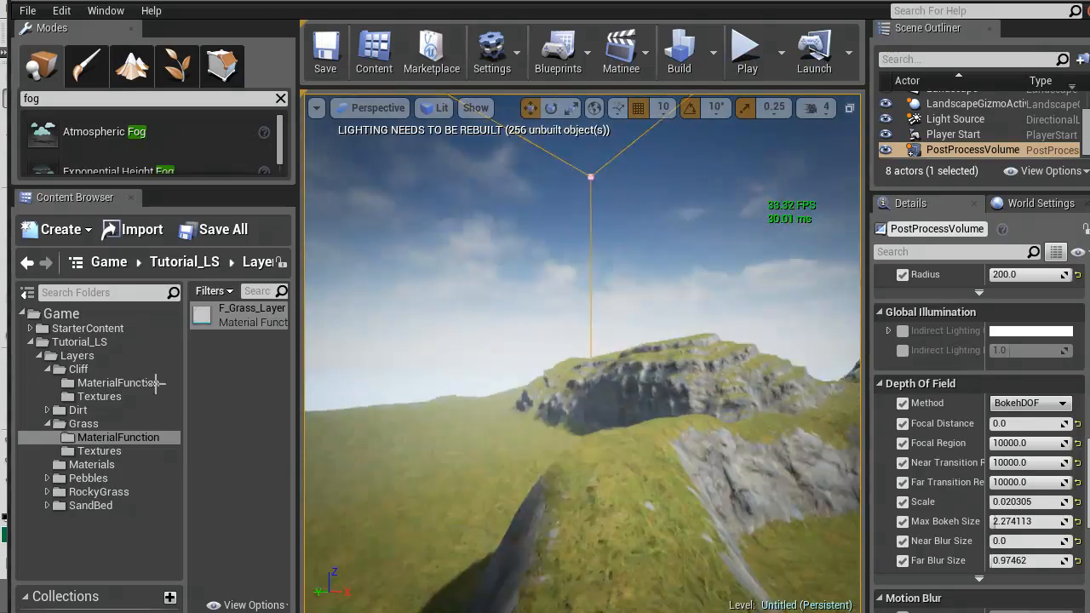
Inspect the landscape's grass and cliff areas from several viewpoints
right_drag(336, 383, 194, 376)
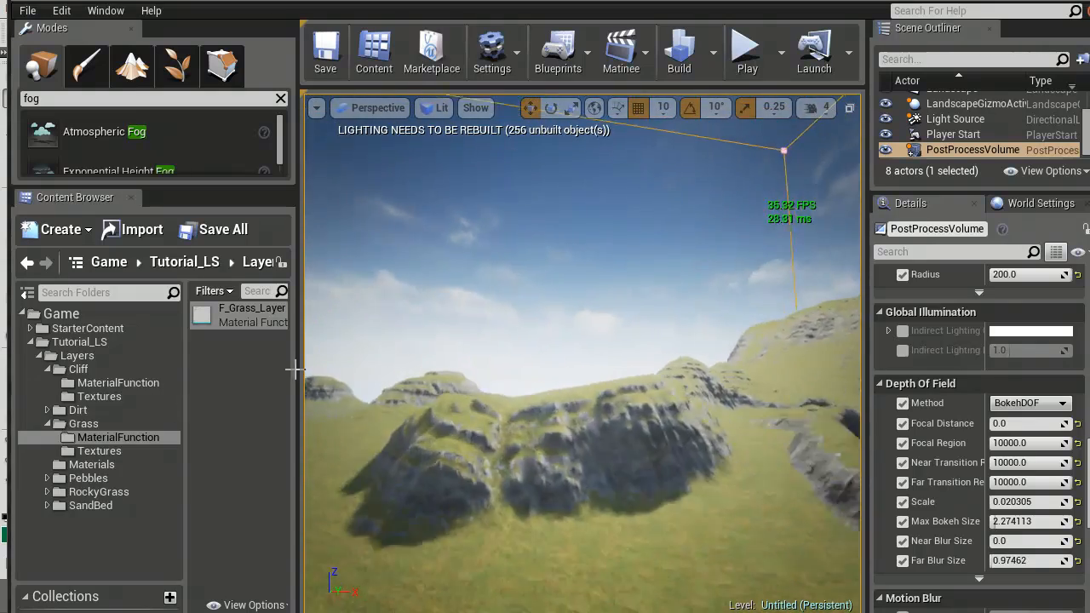
right_drag(357, 383, 670, 367)
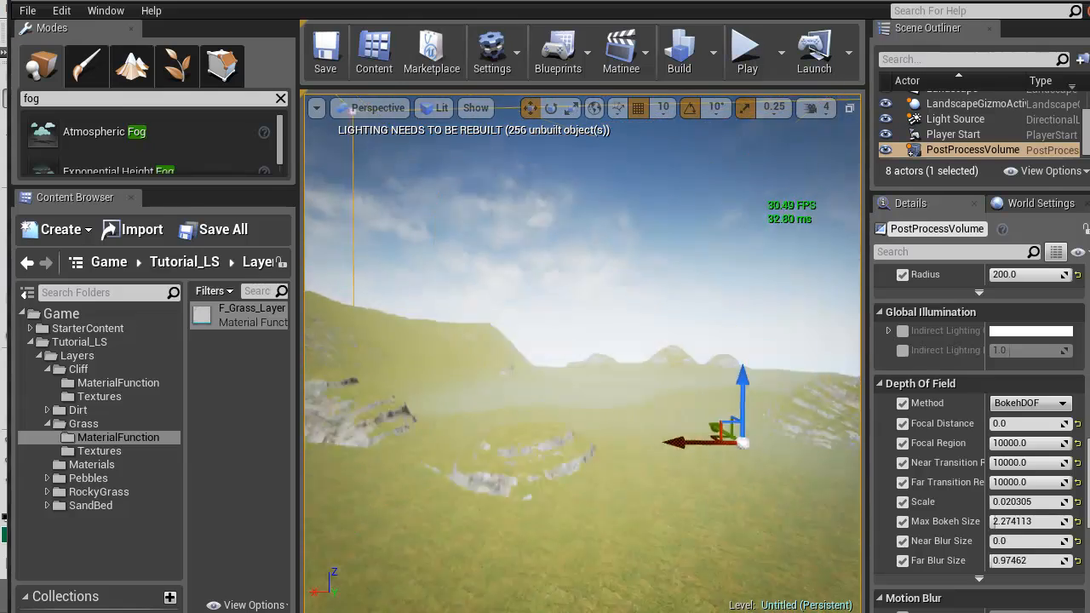
right_drag(1086, 405, 951, 412)
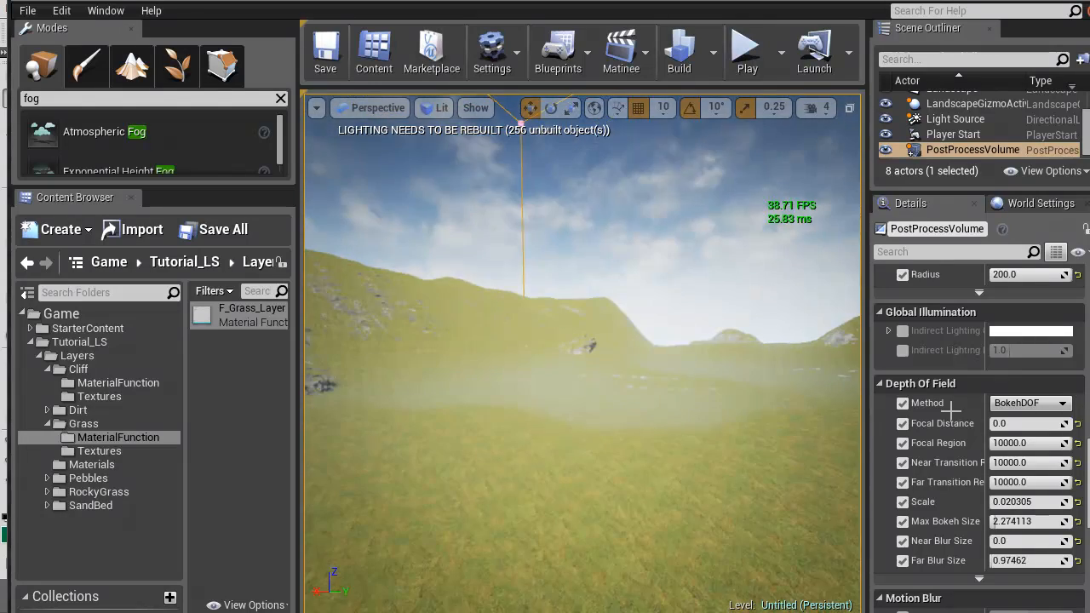
right_drag(726, 351, 352, 377)
right_drag(535, 373, 626, 356)
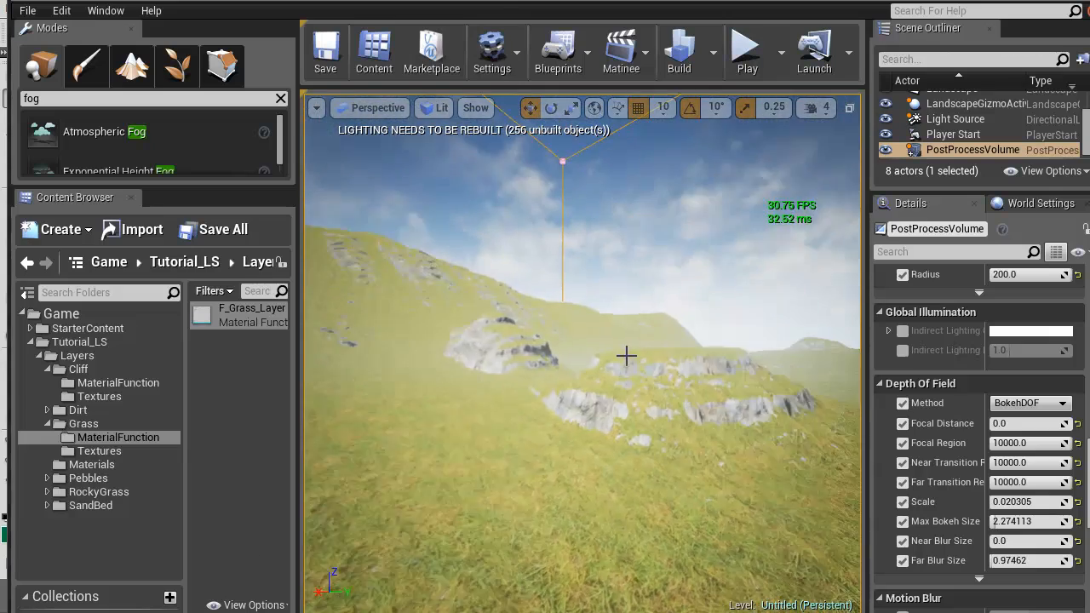
right_drag(685, 371, 256, 485)
key(w)
Create a folder named MaterialFunction inside the Dirt layer folder
click(47, 424)
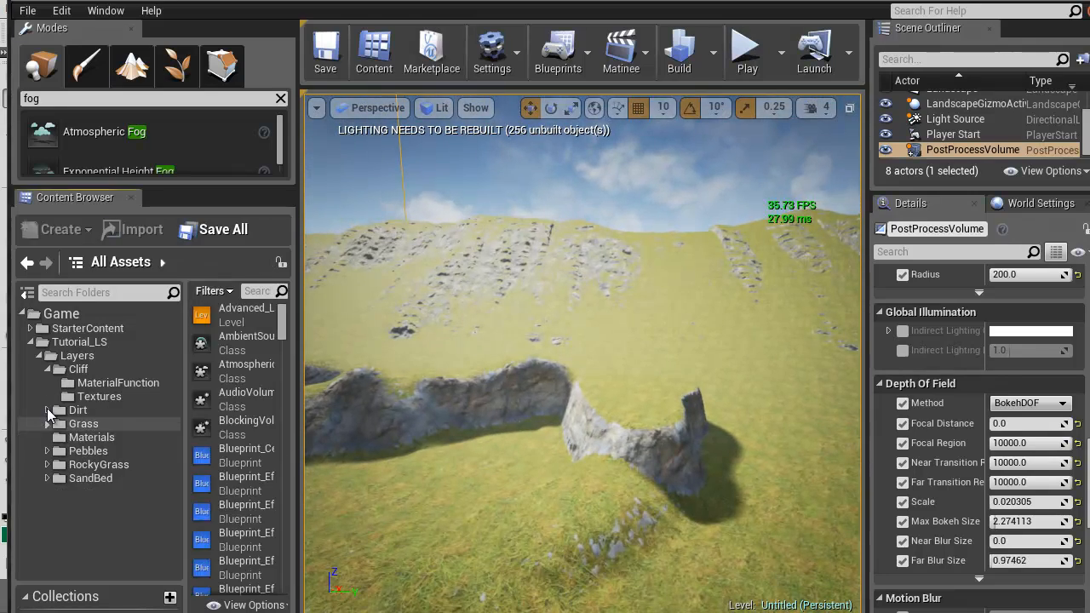
click(47, 409)
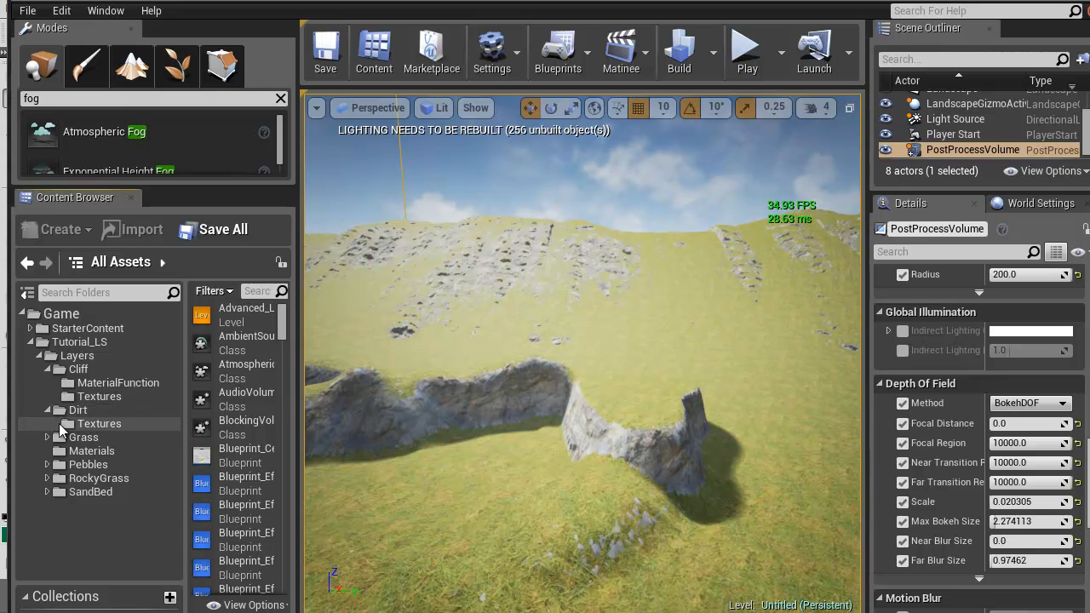
right_click(64, 409)
click(124, 416)
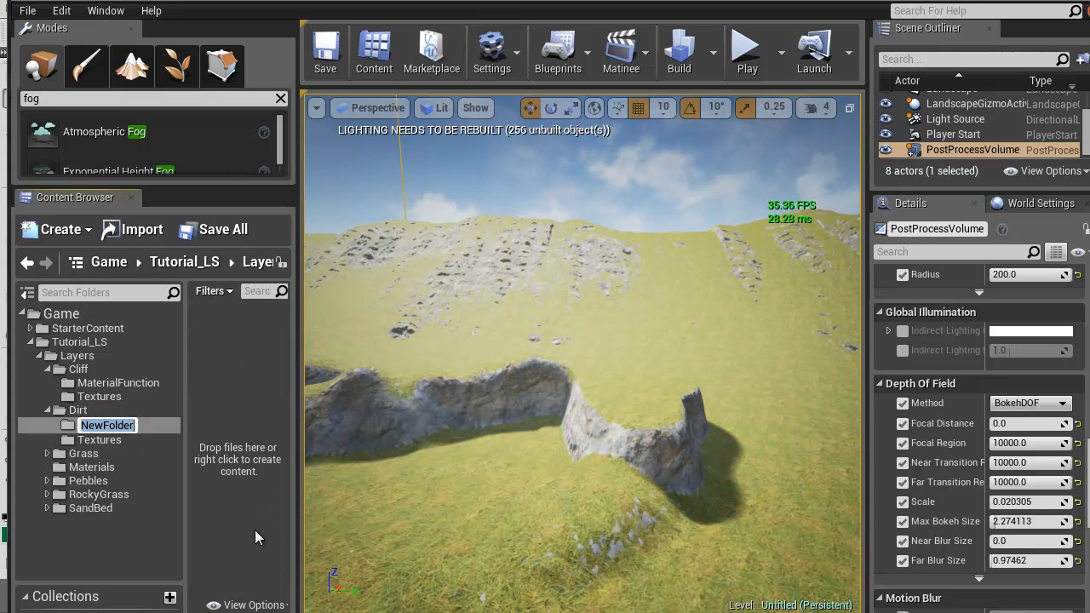
text(MaterialFunction)
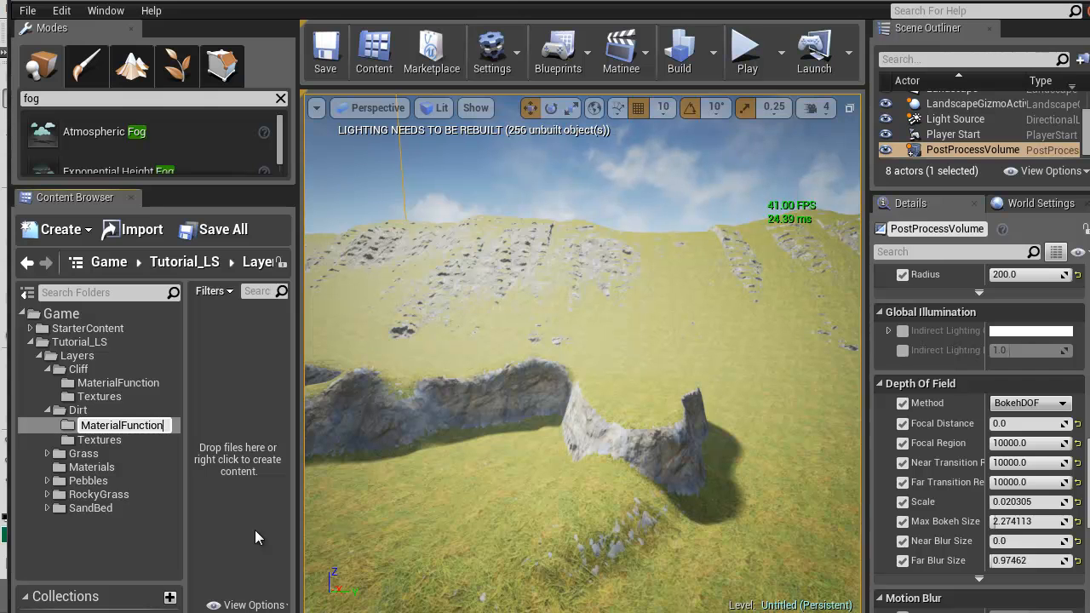
key(Return)
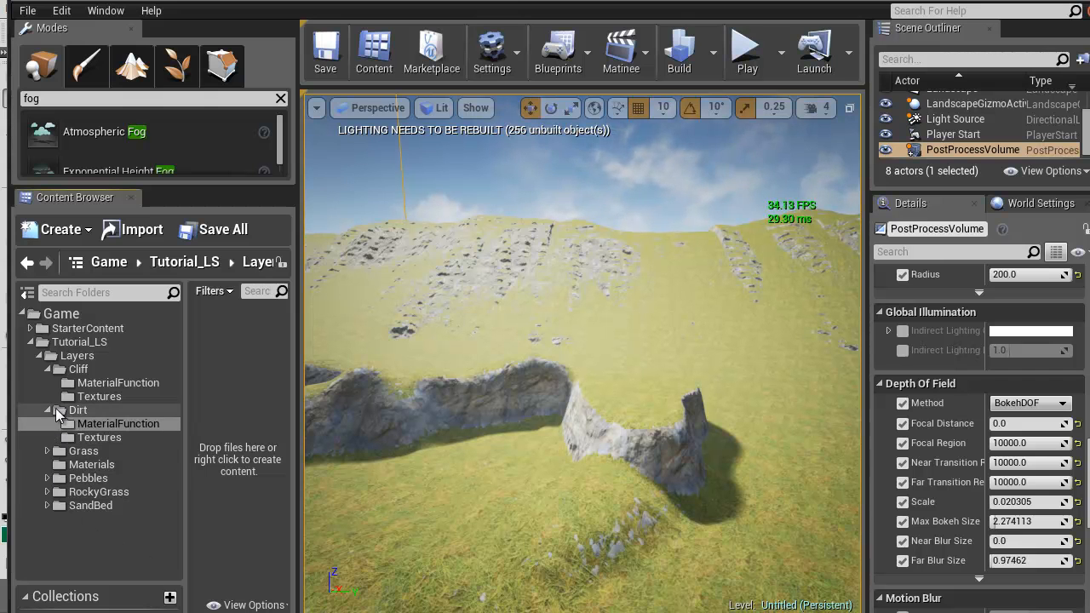
Copy F_Grass_Layer from the Grass layer's MaterialFunction folder into the Dirt layer's MaterialFunction folder
click(47, 451)
click(102, 464)
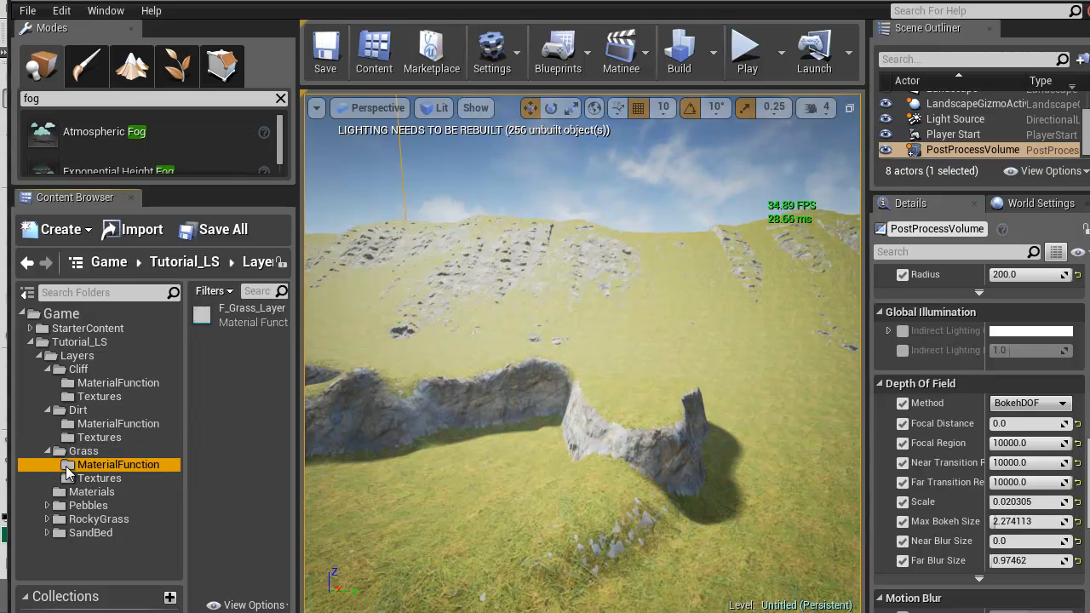
click(201, 320)
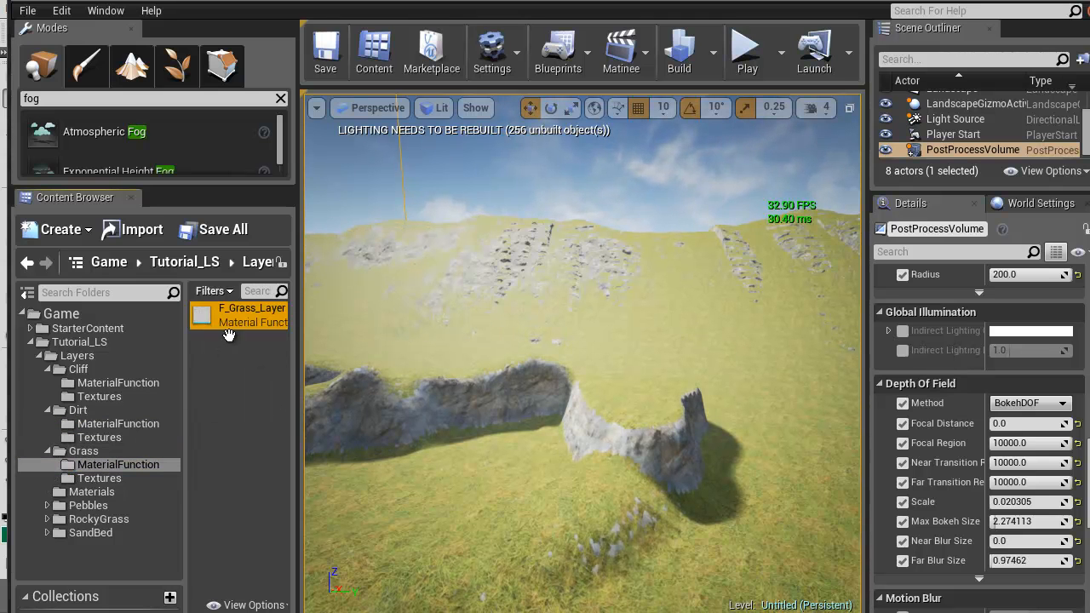
drag(201, 319, 108, 429)
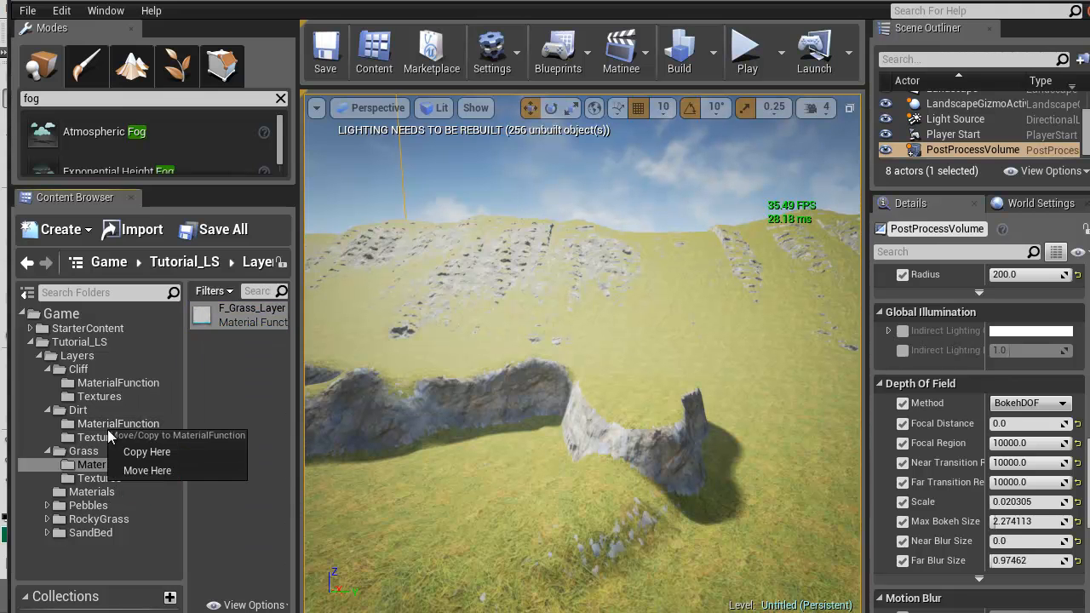
click(151, 451)
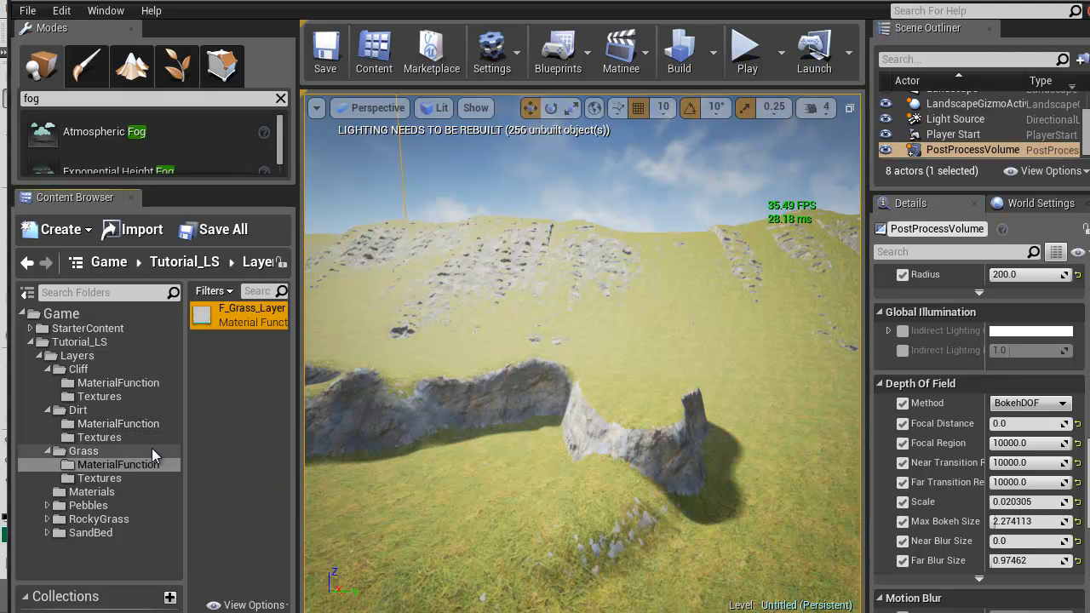
Rename the copied material function in the Dirt layer's MaterialFunction folder as F_Dirt_Layer
click(115, 423)
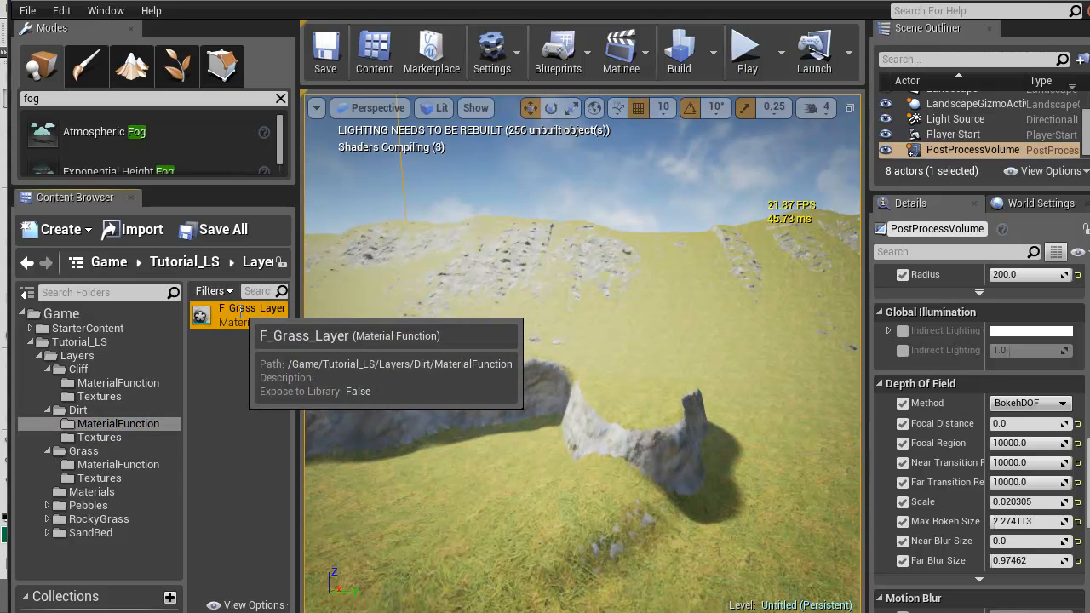
click(258, 308)
drag(256, 310, 235, 312)
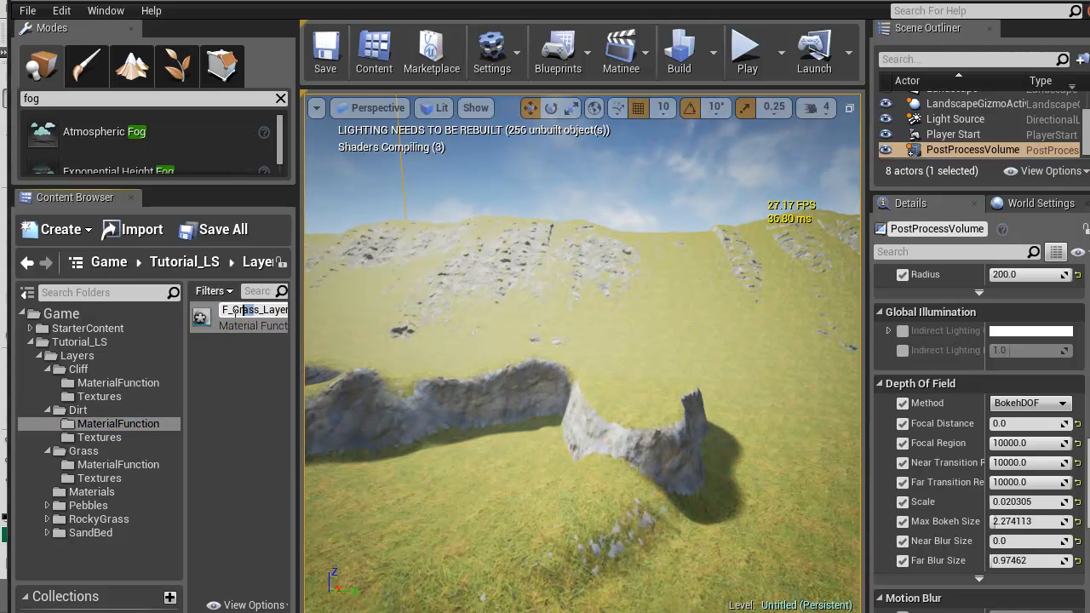
key(BackSpace)
text(Dirt)
key(Return)
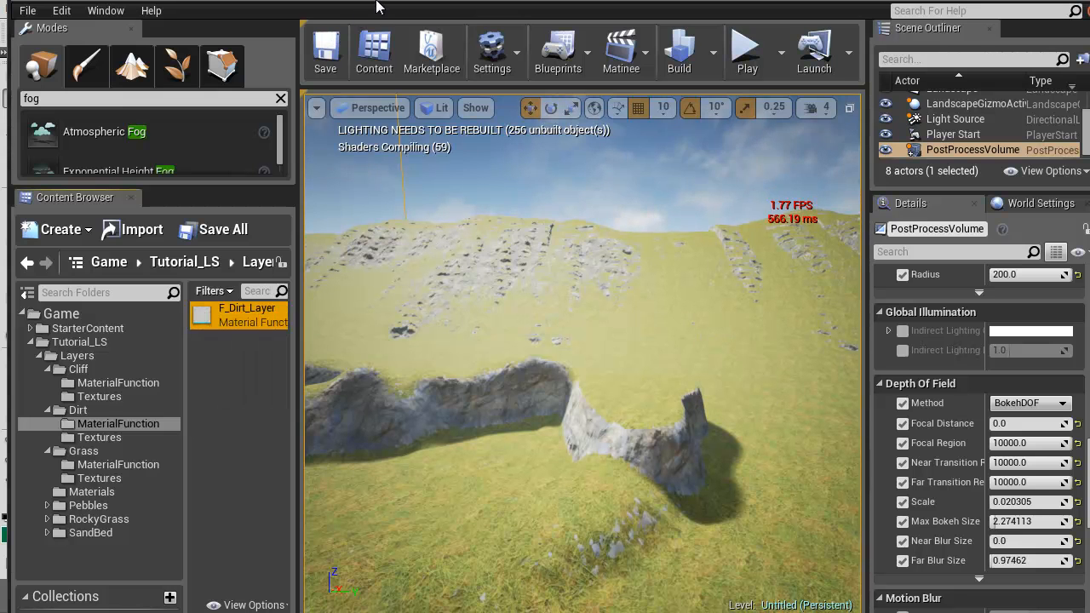
Close the F_Cliff_Layer and MI_Landscape1 editors and return to the level editor
click(469, 1)
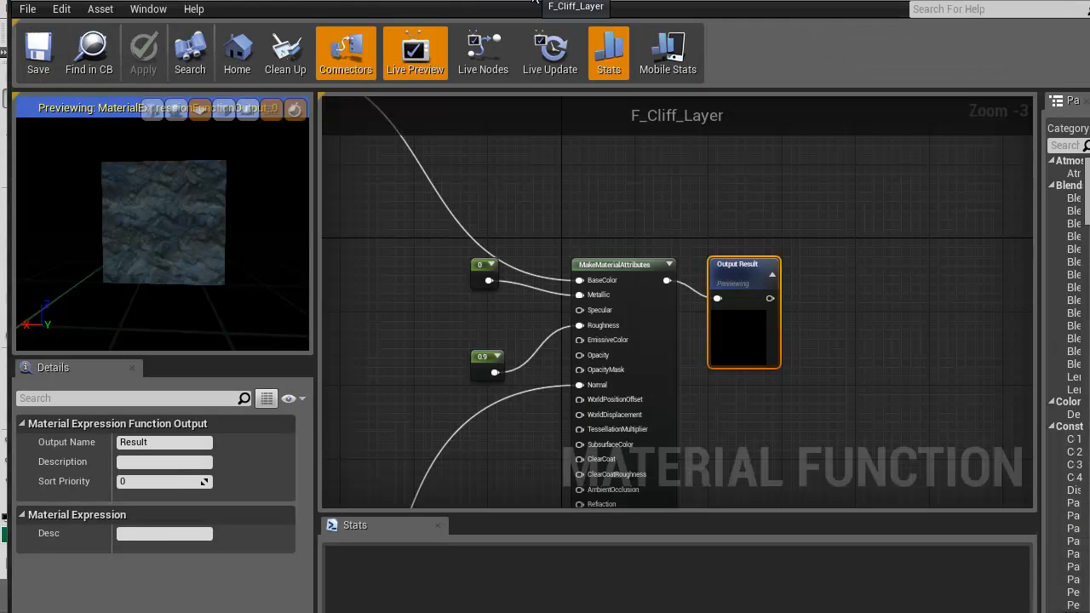
click(527, 2)
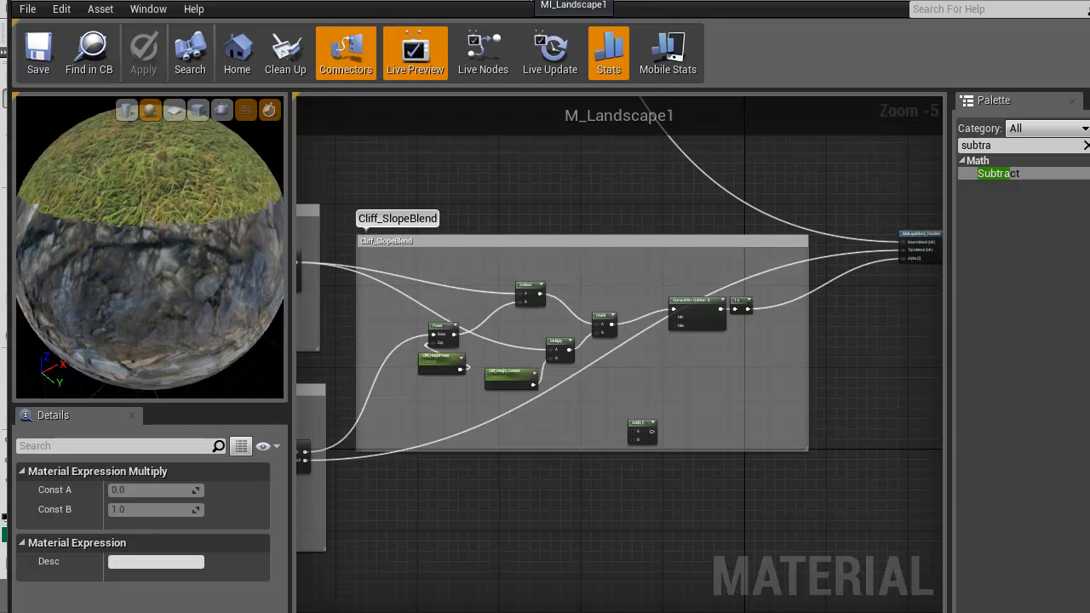
click(523, 1)
click(352, 3)
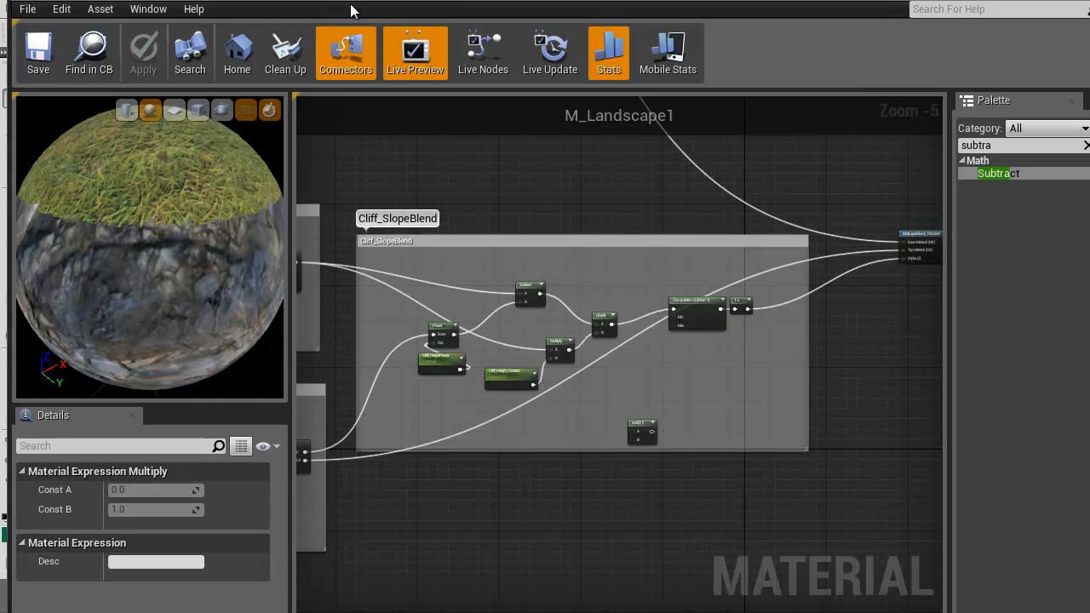
click(161, 2)
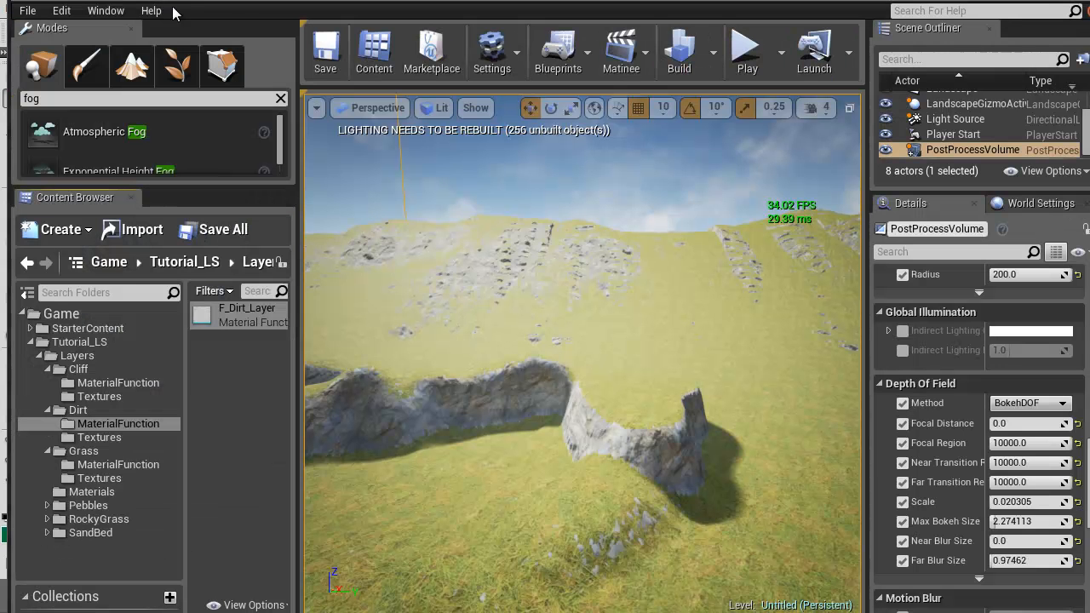
Open F_Dirt_Layer in its own floating window with the asset folders still reachable, and bring its LargeSize and SmallSize node groups into view
click(204, 320)
double_click(203, 321)
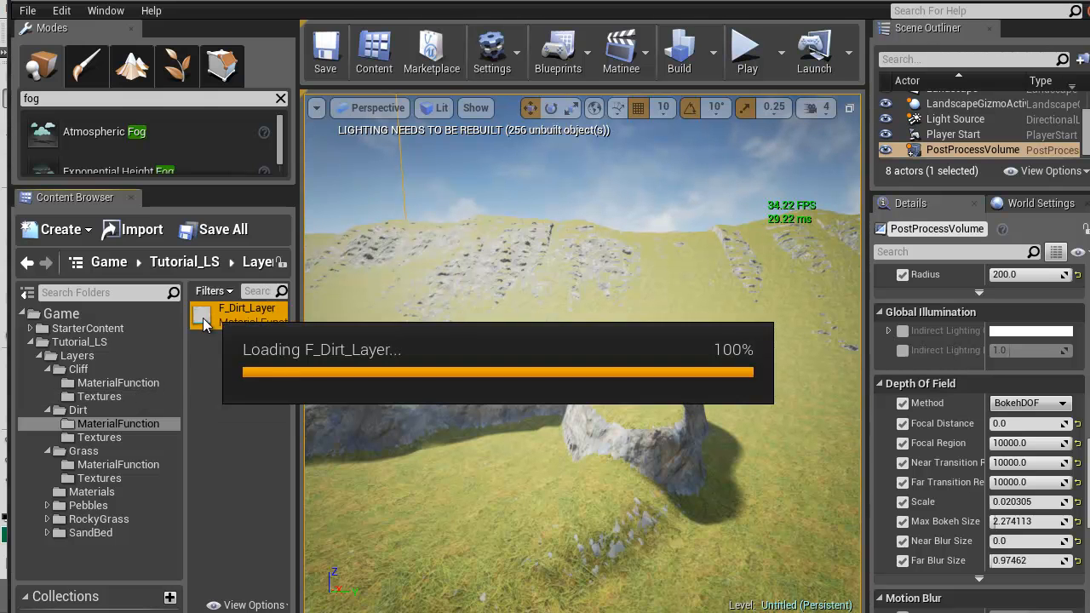
drag(291, 24, 773, 38)
scroll(847, 370, down, 10)
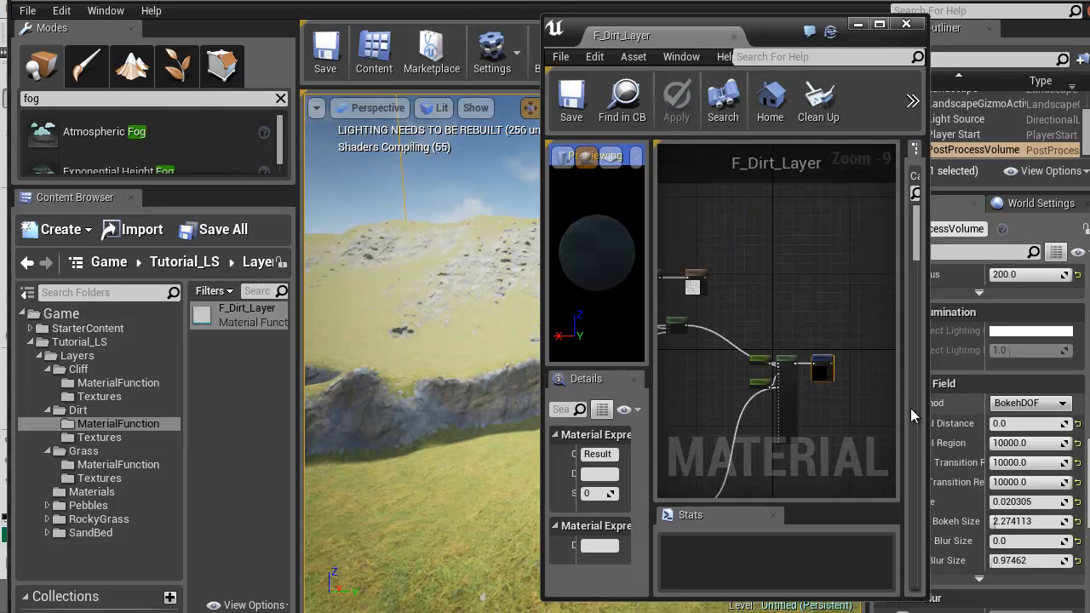
right_drag(692, 376, 975, 363)
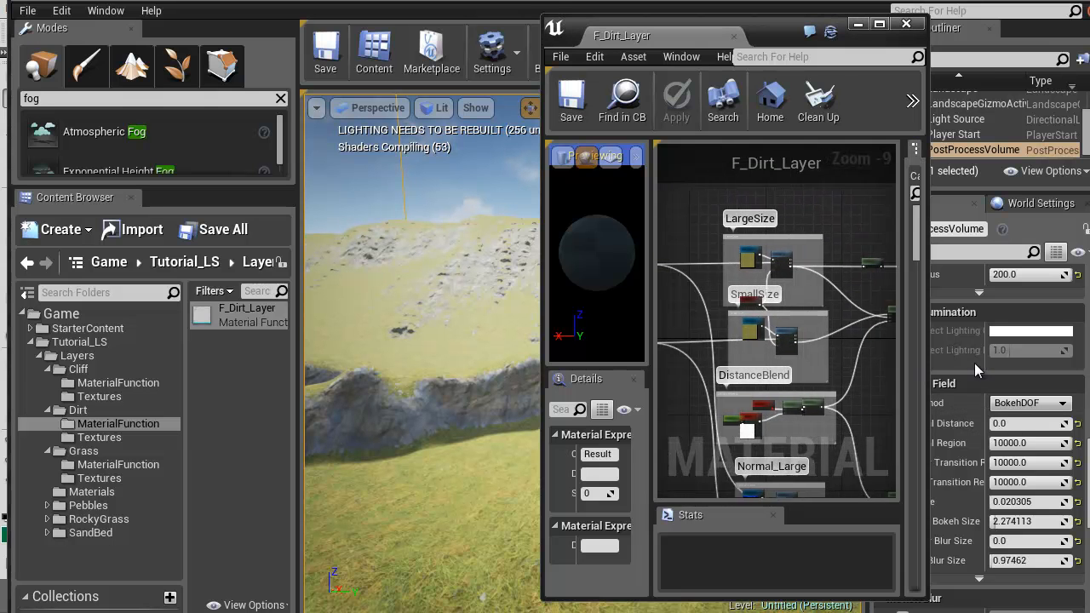
Assign the Dirt_D texture from the Dirt Textures folder to the LargeSize and SmallSize texture objects, widening the editor window and its details area
click(99, 437)
click(231, 337)
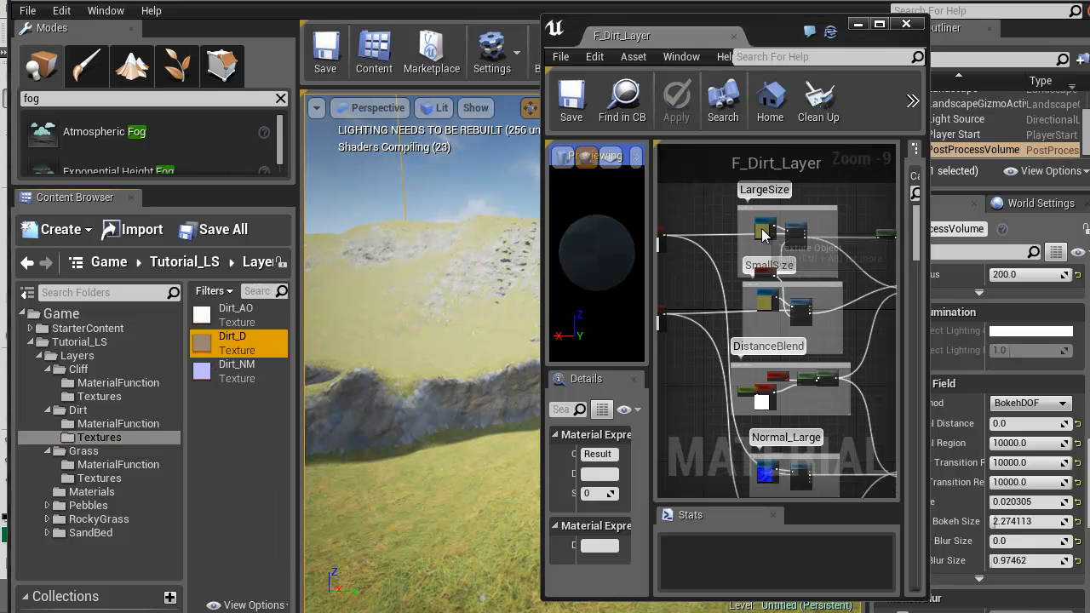
click(762, 229)
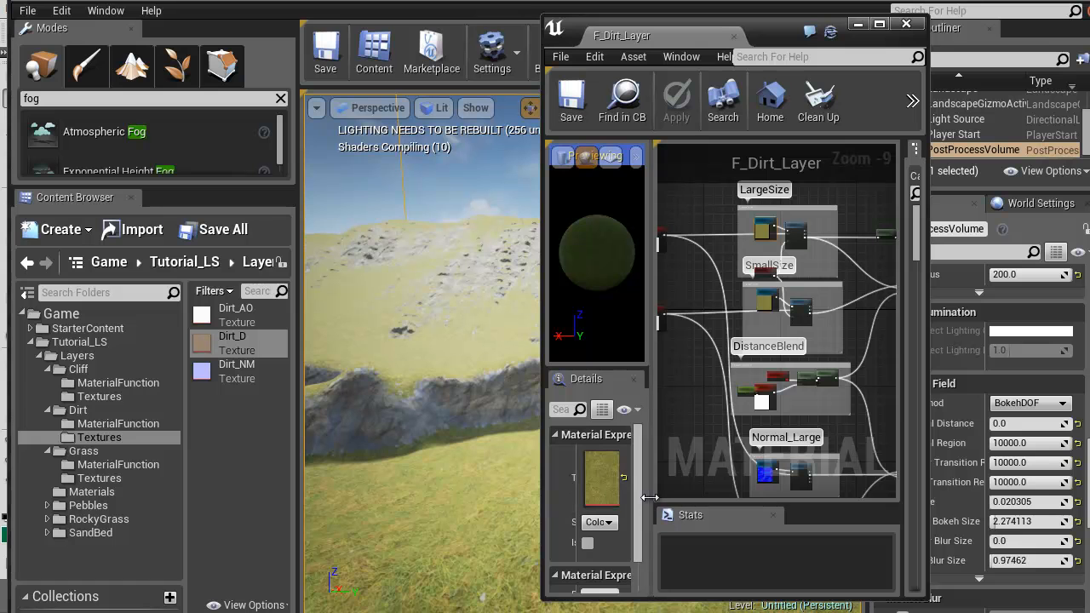
drag(543, 463, 303, 463)
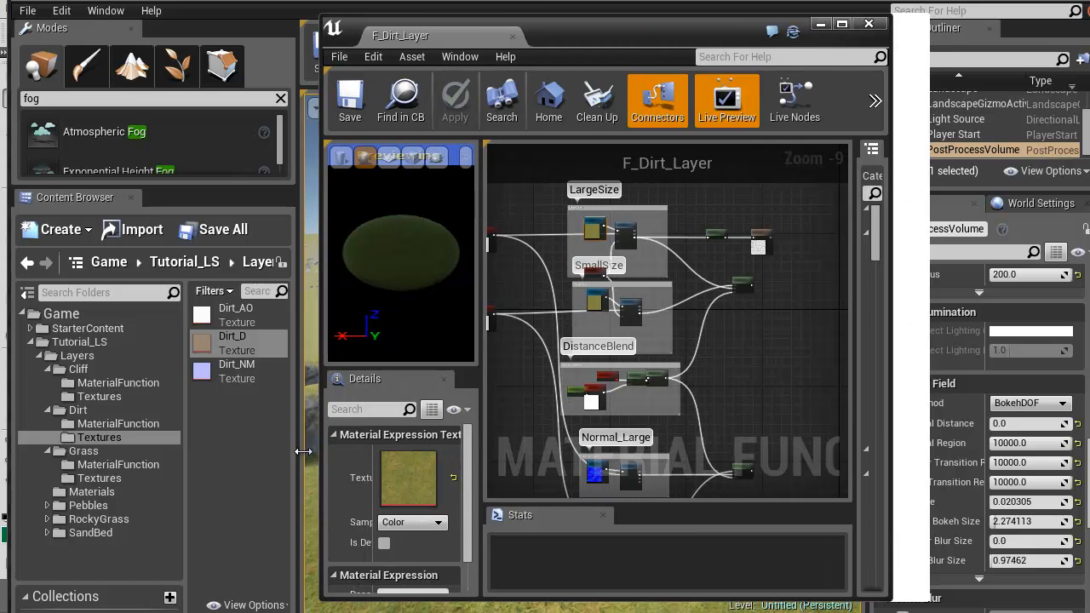
drag(474, 451, 528, 452)
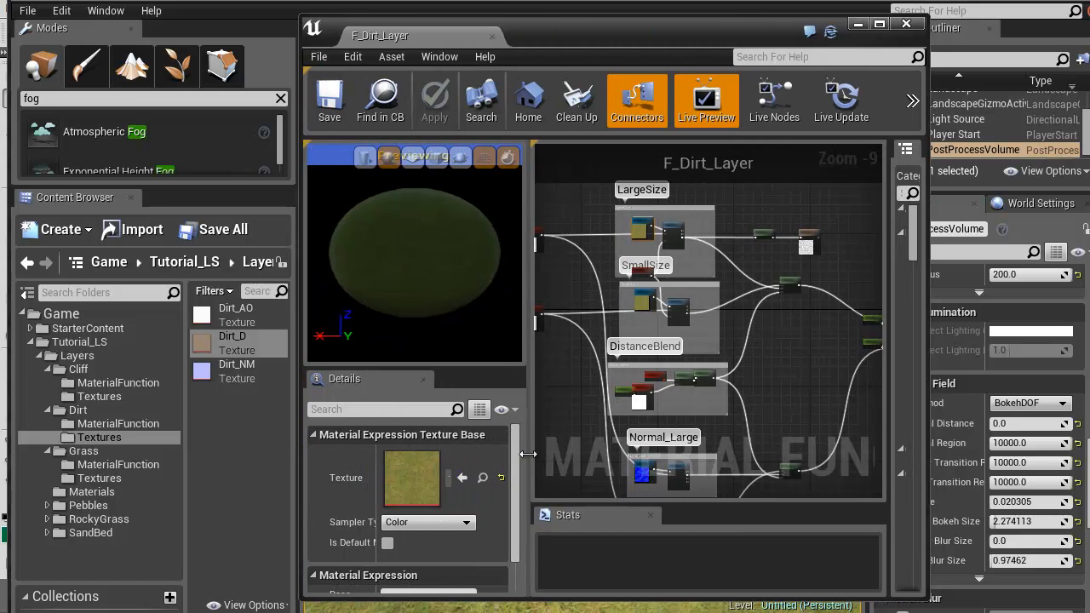
click(462, 479)
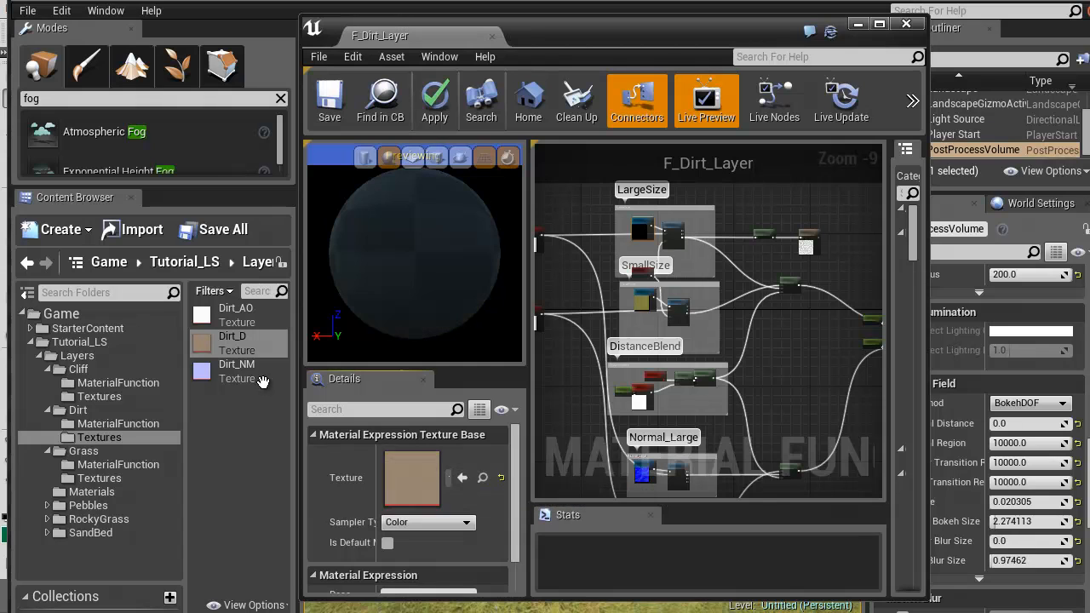
click(645, 302)
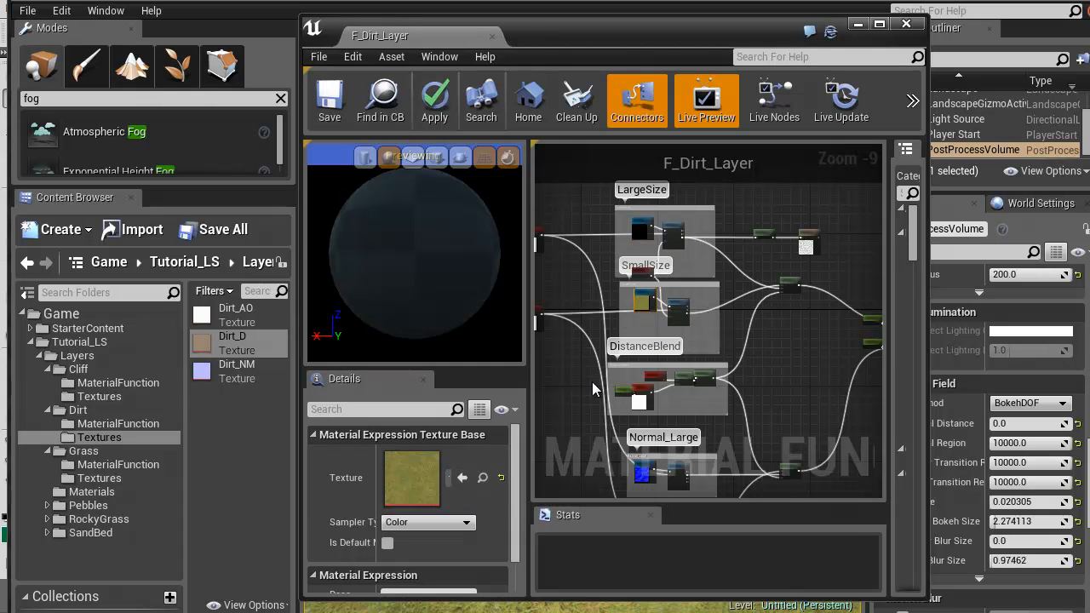
click(461, 478)
Assign the Dirt_NM texture to the texture objects in the Normal_Large and NormalSmall groups
click(206, 366)
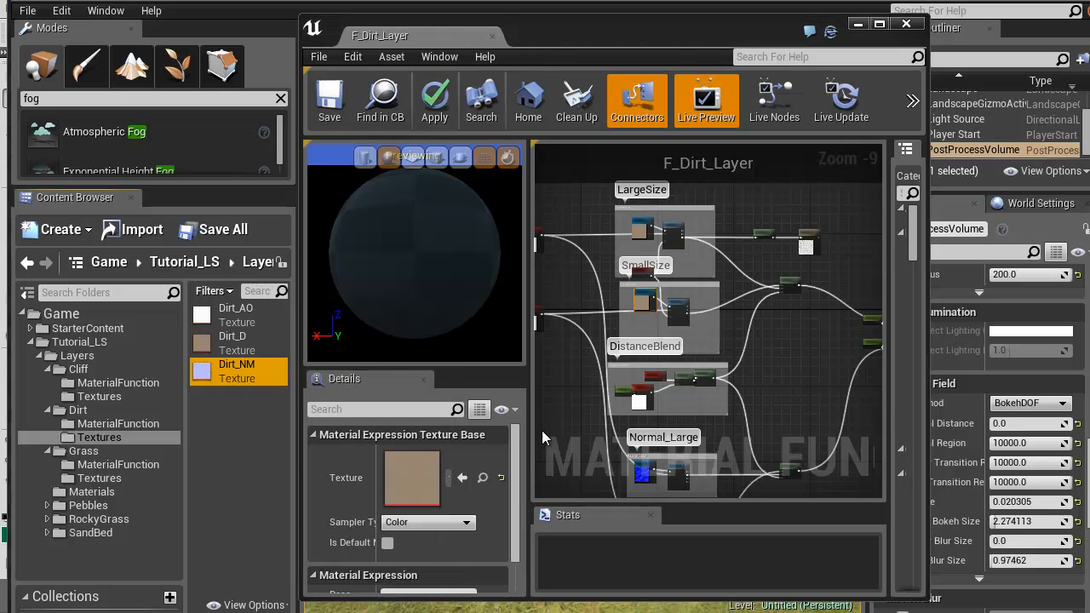
right_drag(566, 432, 583, 236)
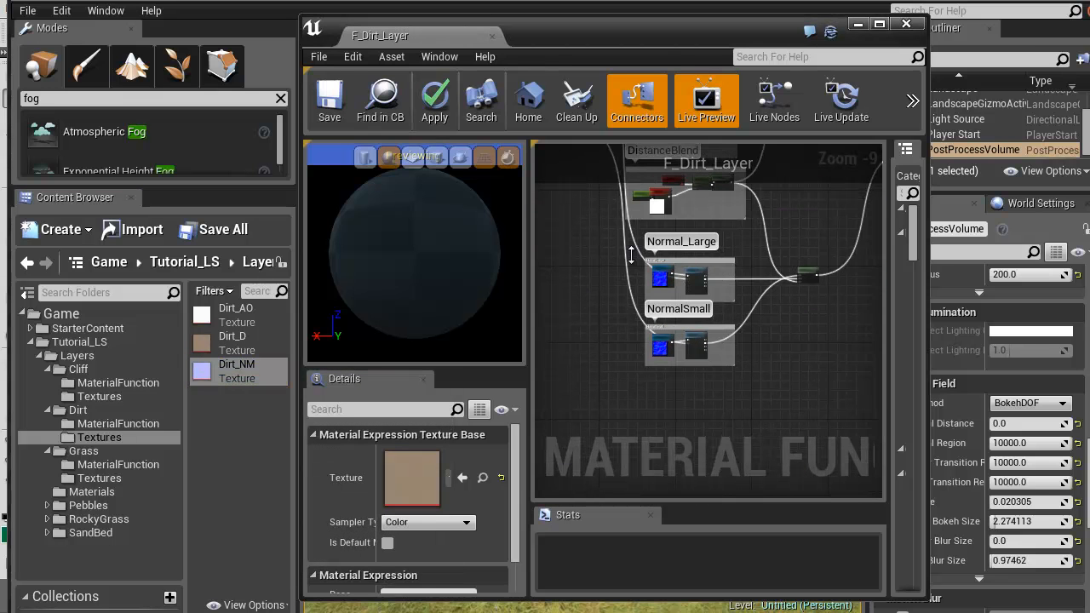
click(658, 278)
click(462, 478)
click(660, 346)
click(462, 478)
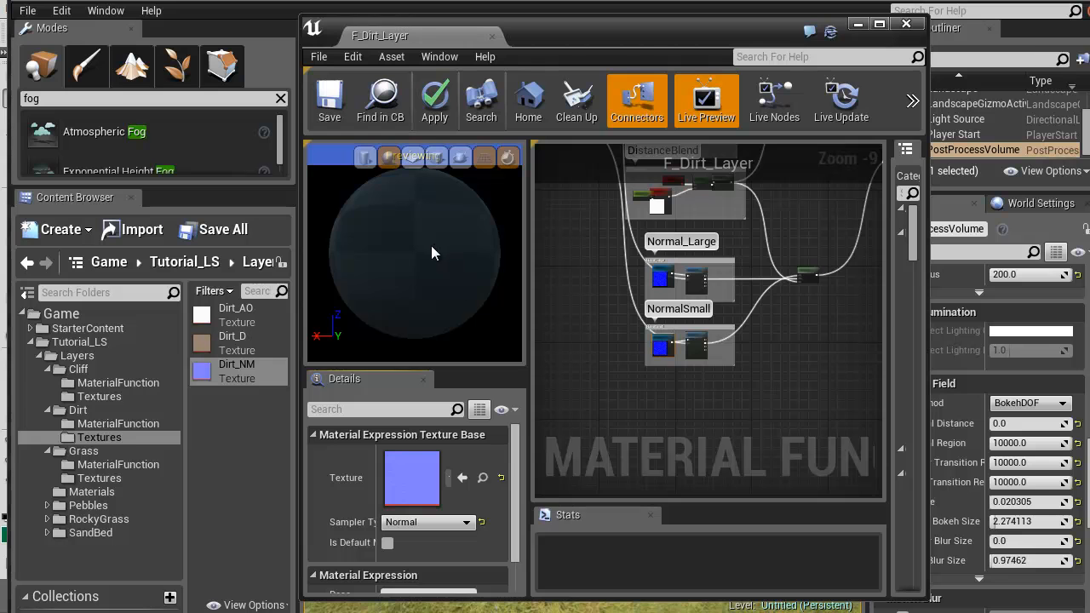
Examine the material preview and the texture groups in the F_Dirt_Layer graph
scroll(425, 285, up, 3)
scroll(417, 273, down, 3)
right_drag(593, 265, 591, 344)
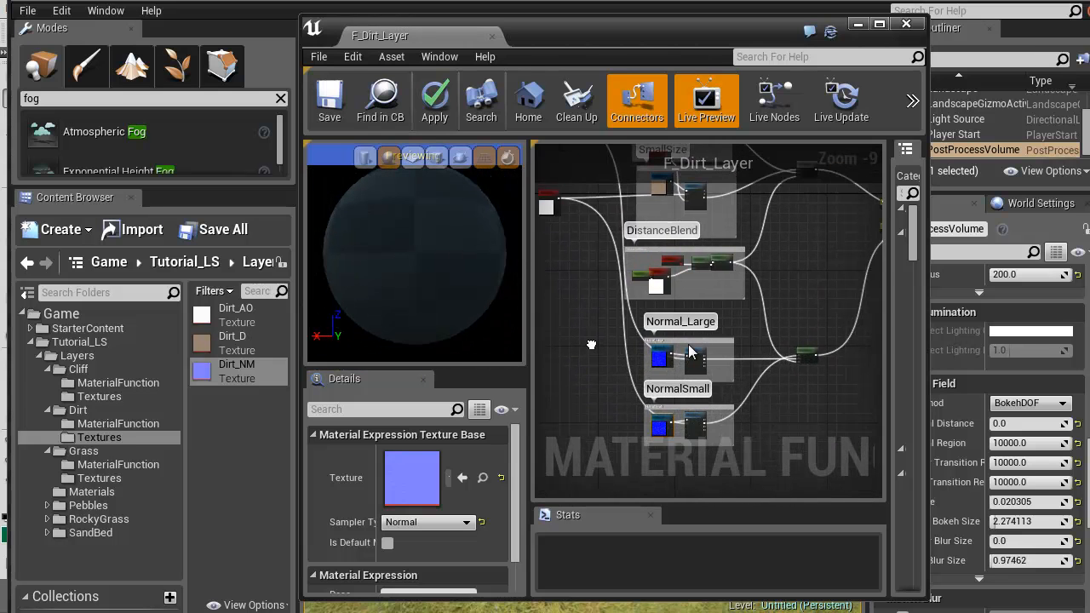
right_drag(753, 338, 750, 330)
right_drag(823, 254, 813, 296)
scroll(416, 242, up, 8)
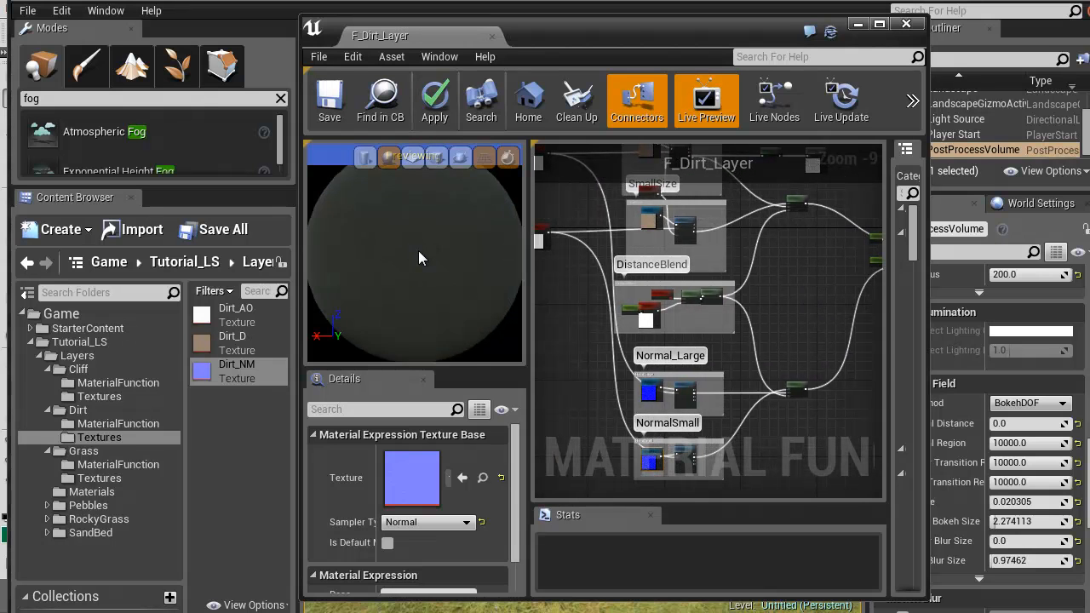
scroll(415, 263, down, 6)
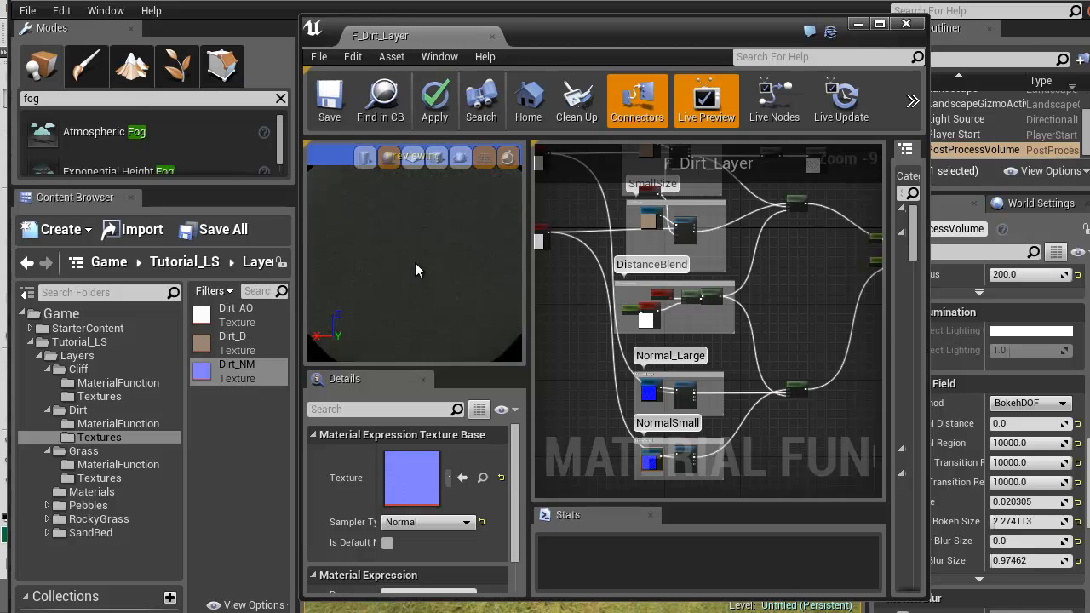
Set the lower Constant node feeding the material attributes in F_Dirt_Layer to 1
scroll(405, 240, up, 2)
scroll(410, 259, down, 2)
right_drag(591, 284, 566, 328)
right_drag(788, 348, 567, 340)
scroll(602, 306, up, 7)
click(643, 284)
click(426, 454)
text(1)
right_click(610, 346)
right_drag(576, 248, 779, 276)
scroll(757, 293, down, 4)
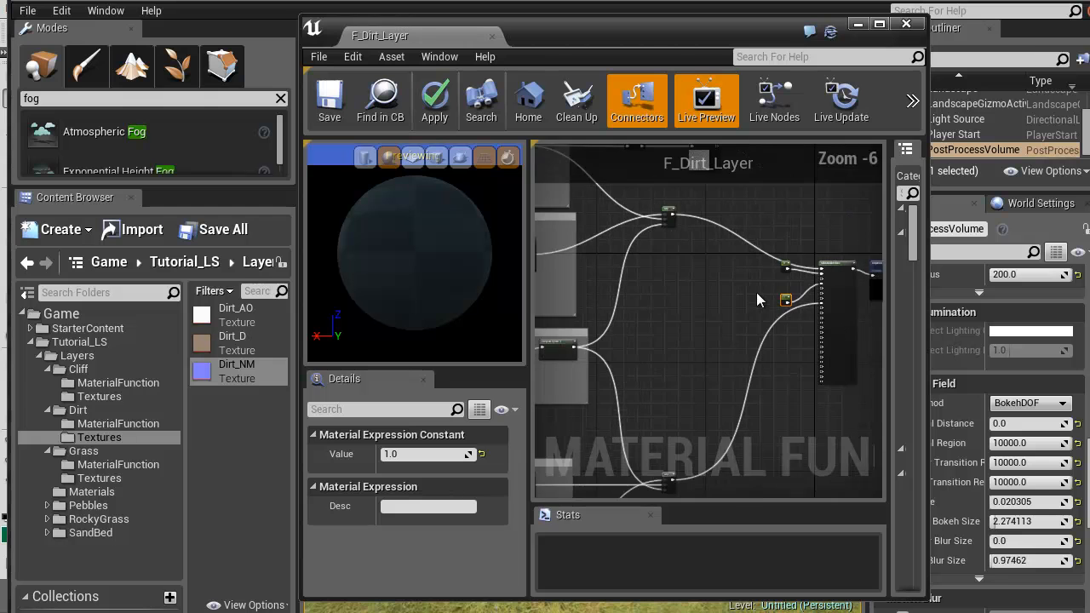
scroll(712, 301, down, 3)
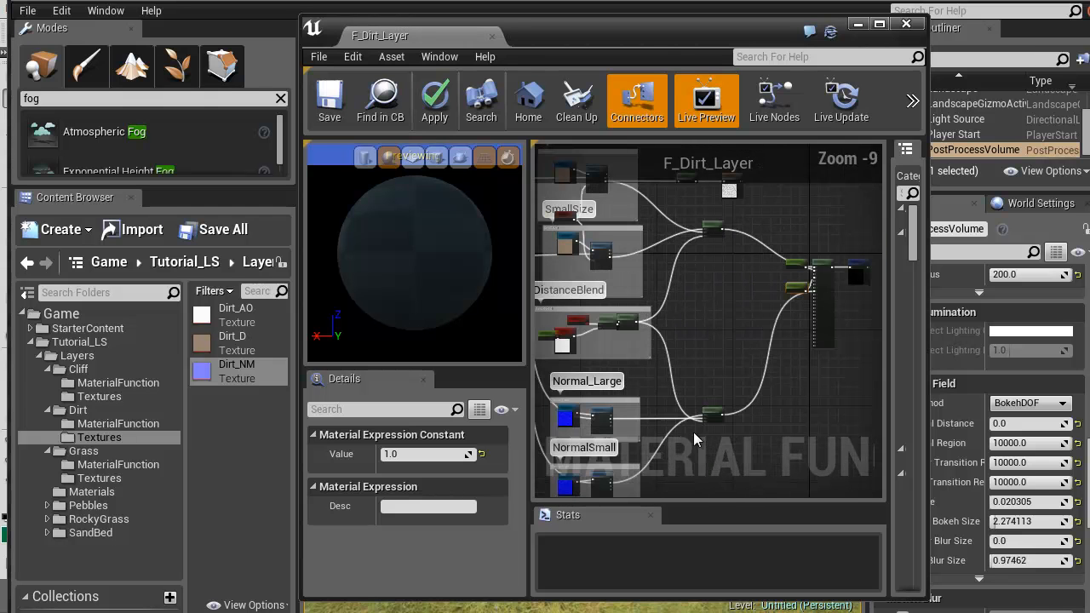
Close the F_Dirt_Layer editor and save only the F_Dirt_Layer material function, leaving F_Grass_Layer and the untitled level out of the save
right_drag(593, 328, 657, 297)
scroll(733, 349, down, 3)
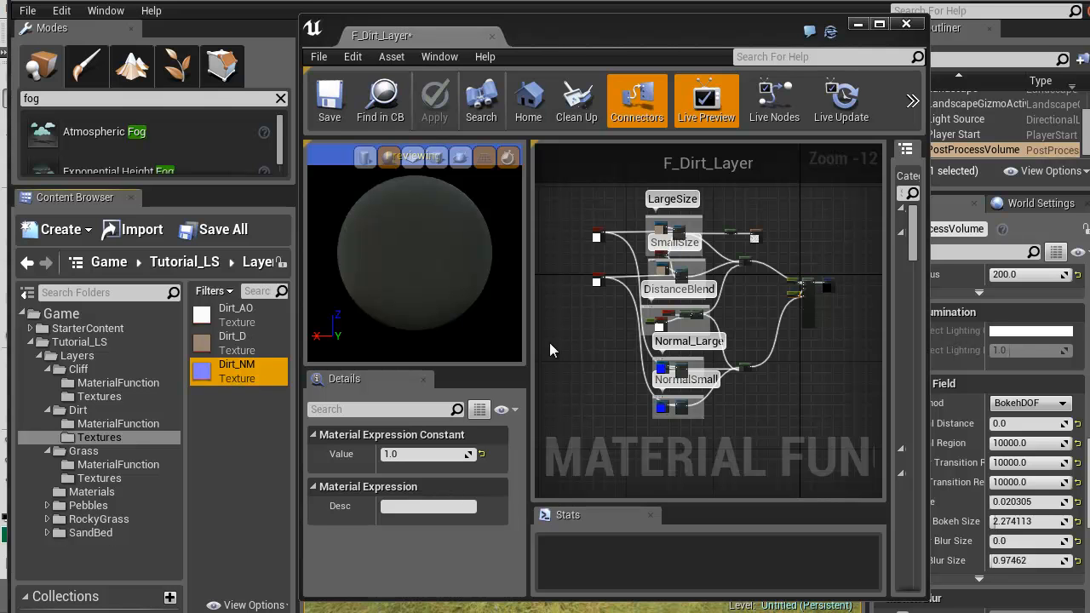
mouse_move(565, 324)
right_down()
mouse_move(582, 373)
mouse_move(560, 322)
right_up()
scroll(559, 322, up, 2)
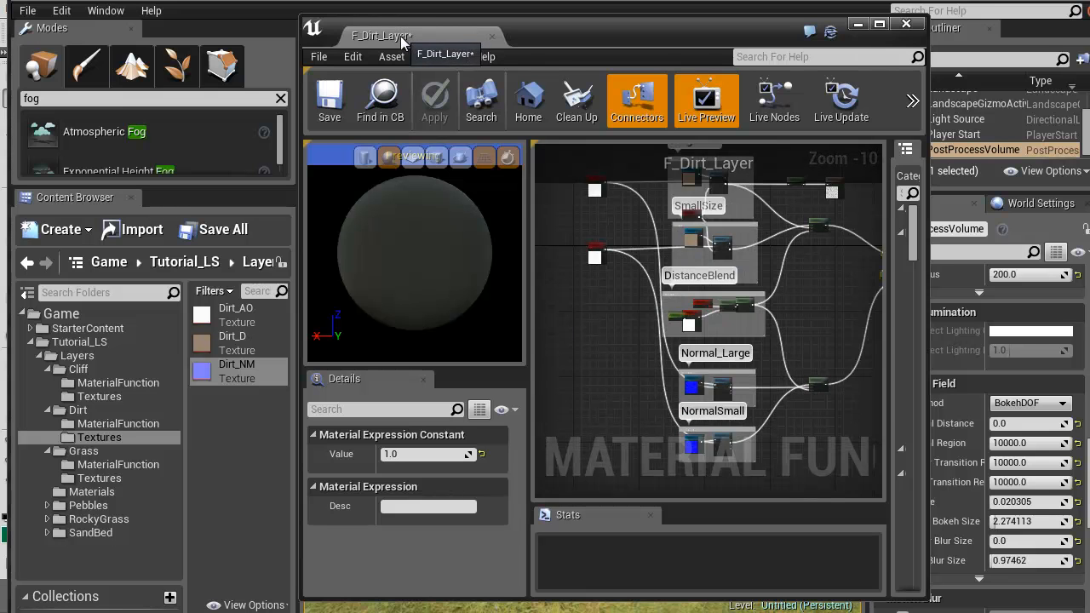
click(491, 36)
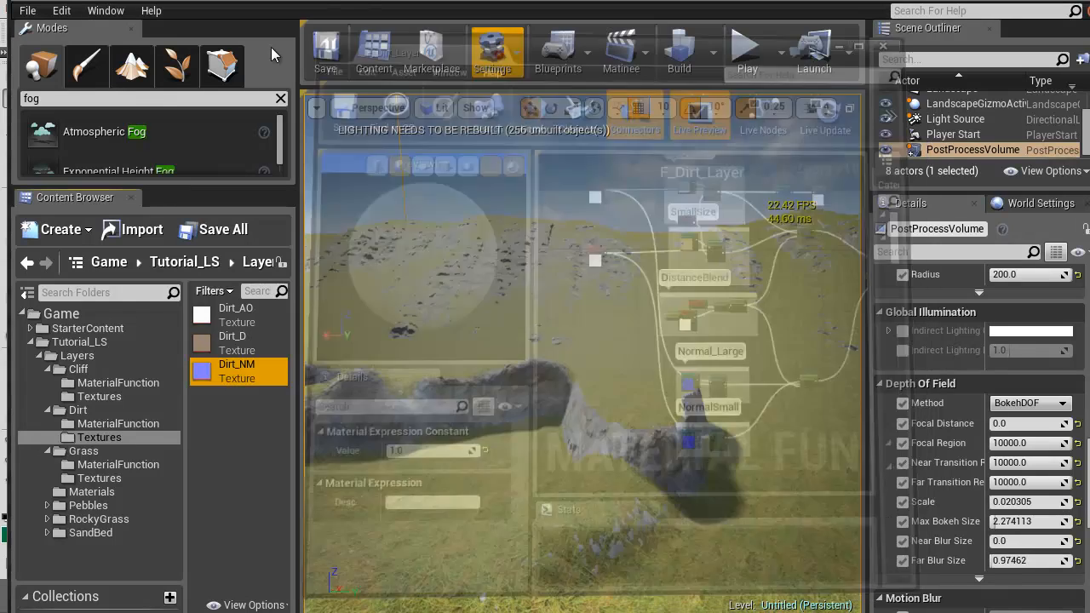
click(27, 10)
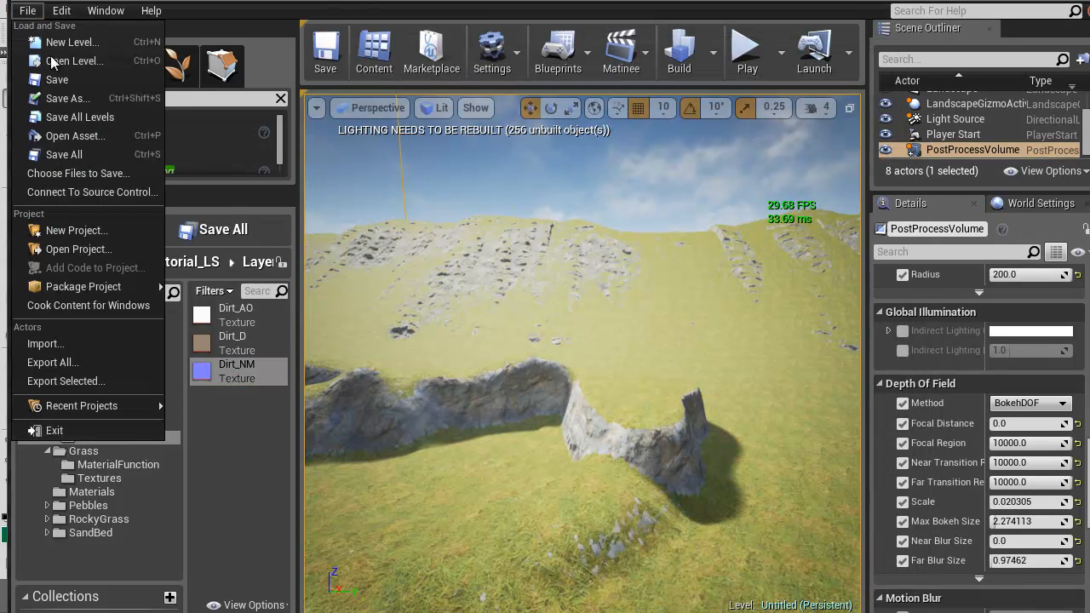
click(63, 174)
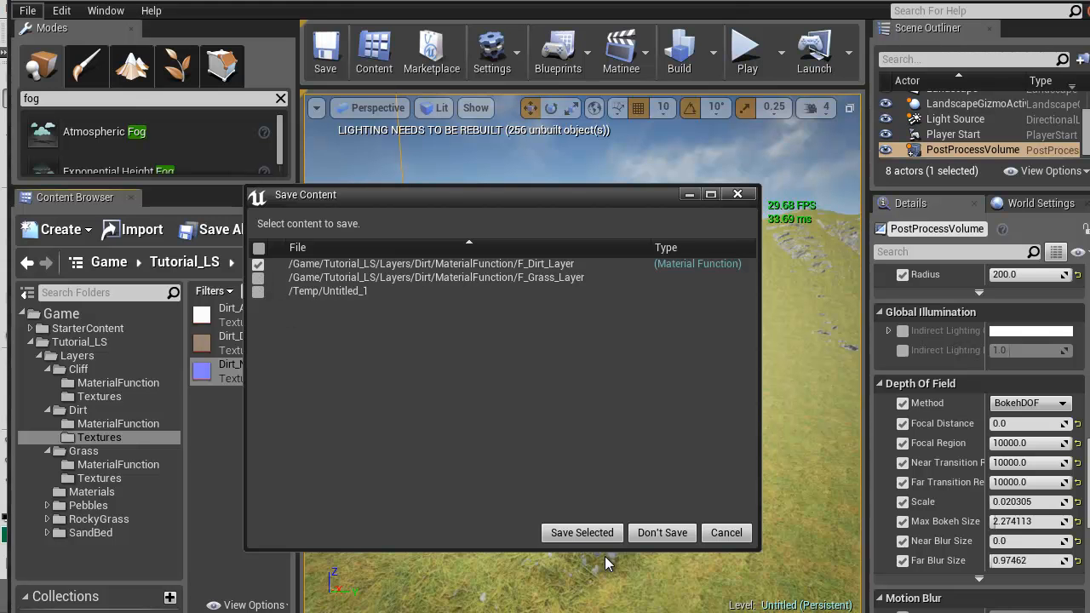
click(582, 533)
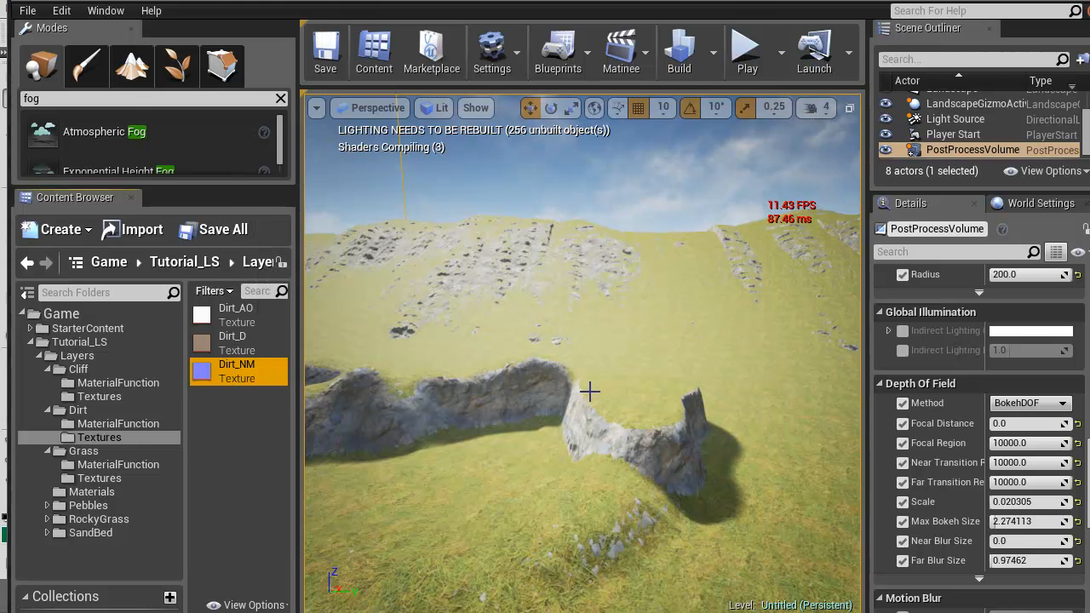
Switch to the M_Landscape1 material and delete the unconnected Add node from the Cliff_SlopeBlend group
right_drag(533, 417, 535, 452)
key(w)
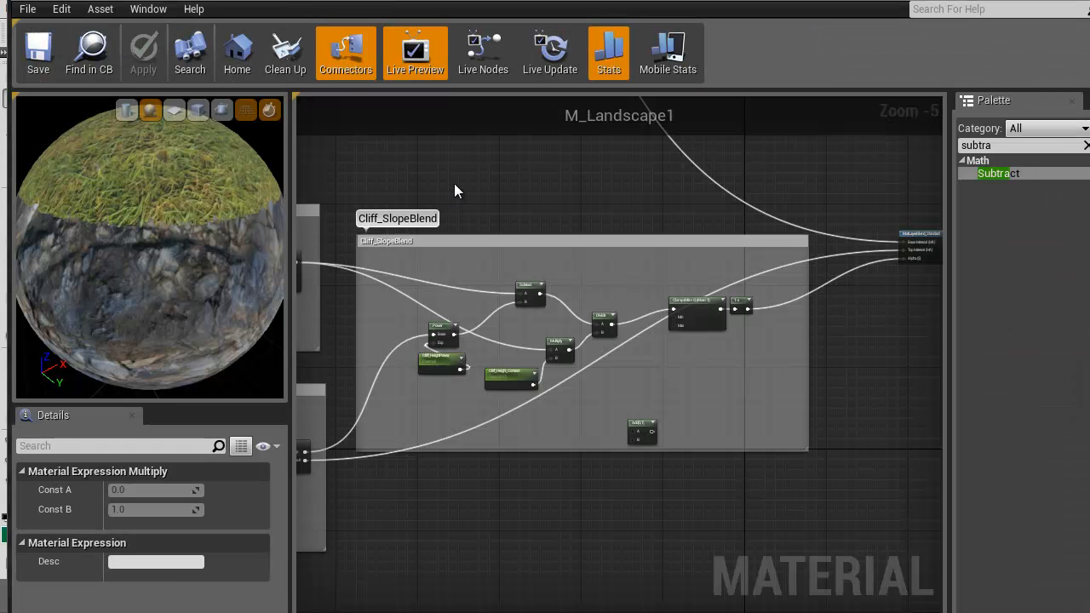
scroll(620, 213, down, 2)
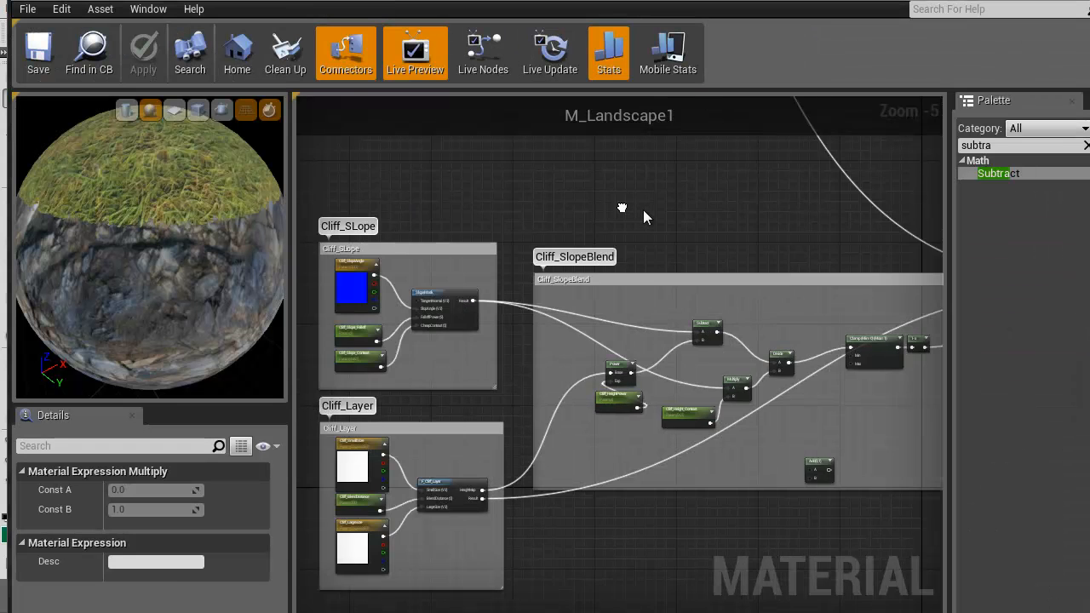
scroll(647, 405, up, 3)
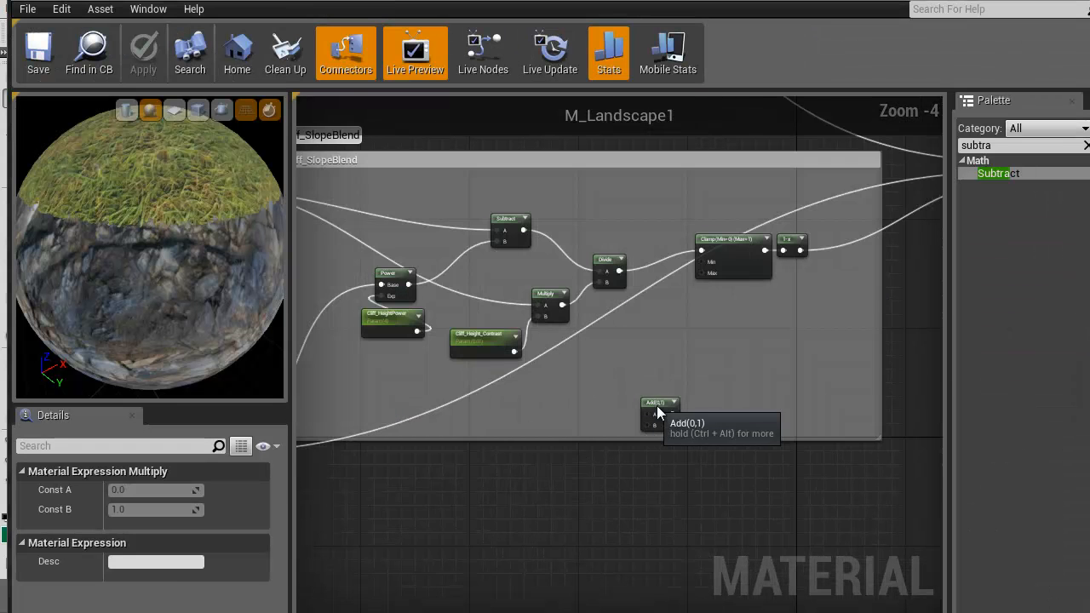
click(647, 404)
key(Delete)
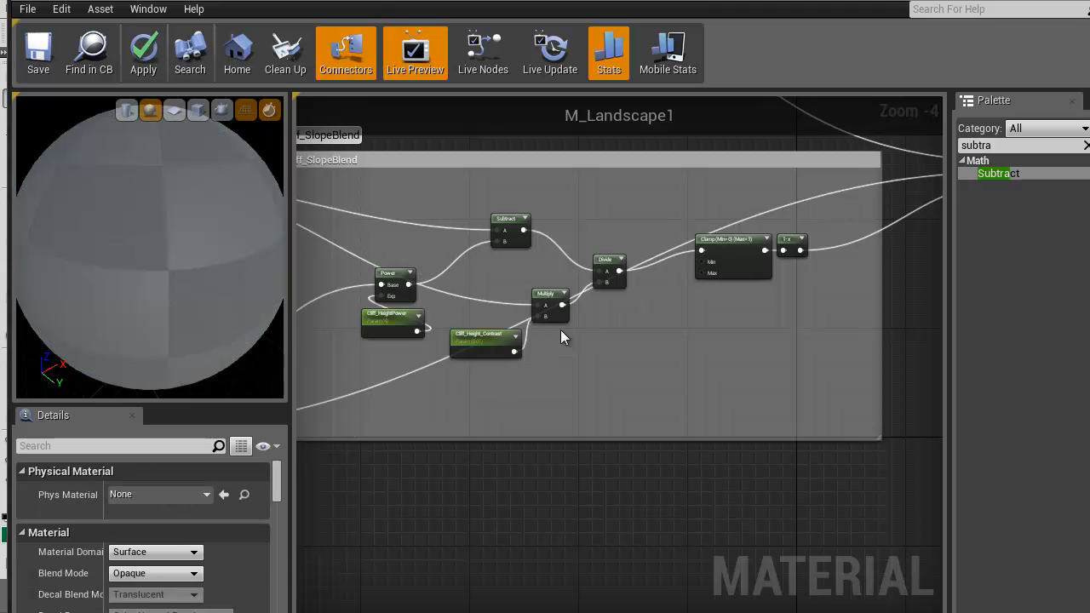
Inspect the Cliff_Height_Contrast parameter and nudge the Subtract node slightly closer to the Power node in Cliff_SlopeBlend
scroll(730, 379, up, 5)
click(631, 363)
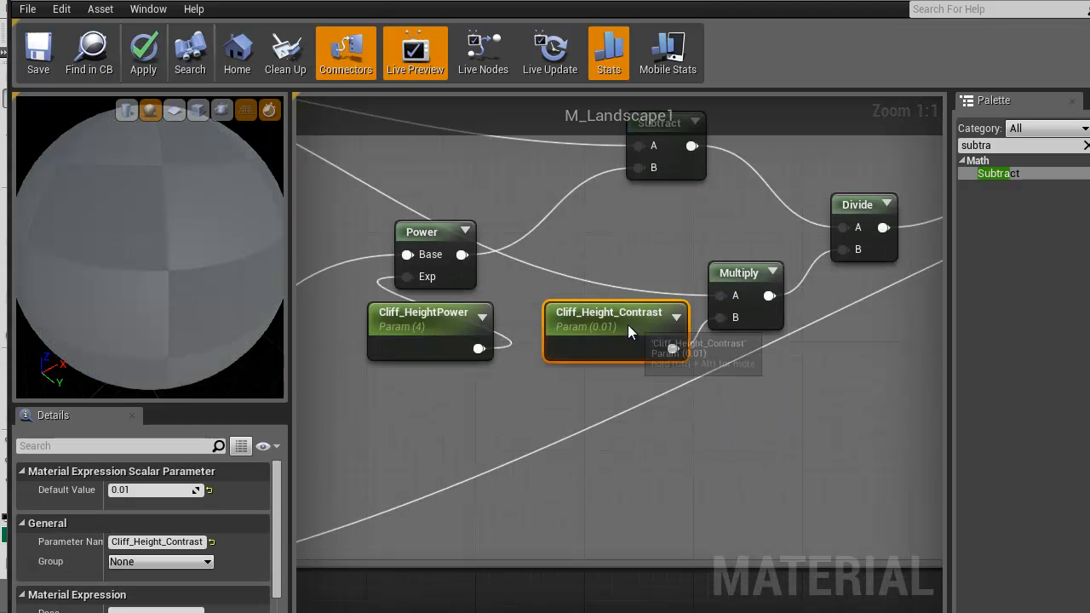
right_drag(428, 445, 696, 457)
scroll(696, 457, down, 1)
right_drag(570, 303, 691, 400)
right_drag(776, 361, 452, 294)
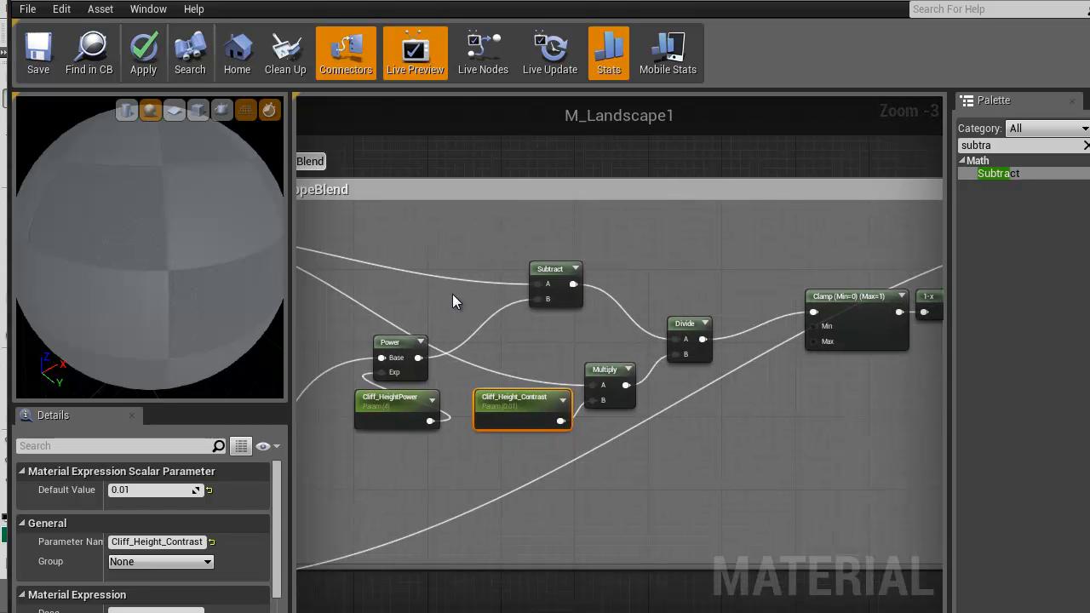
drag(532, 279, 504, 300)
right_drag(731, 415, 672, 400)
Duplicate the Cliff_SLope, Cliff_Layer and Cliff_SlopeBlend groups and place the copies above the originals
scroll(593, 415, down, 5)
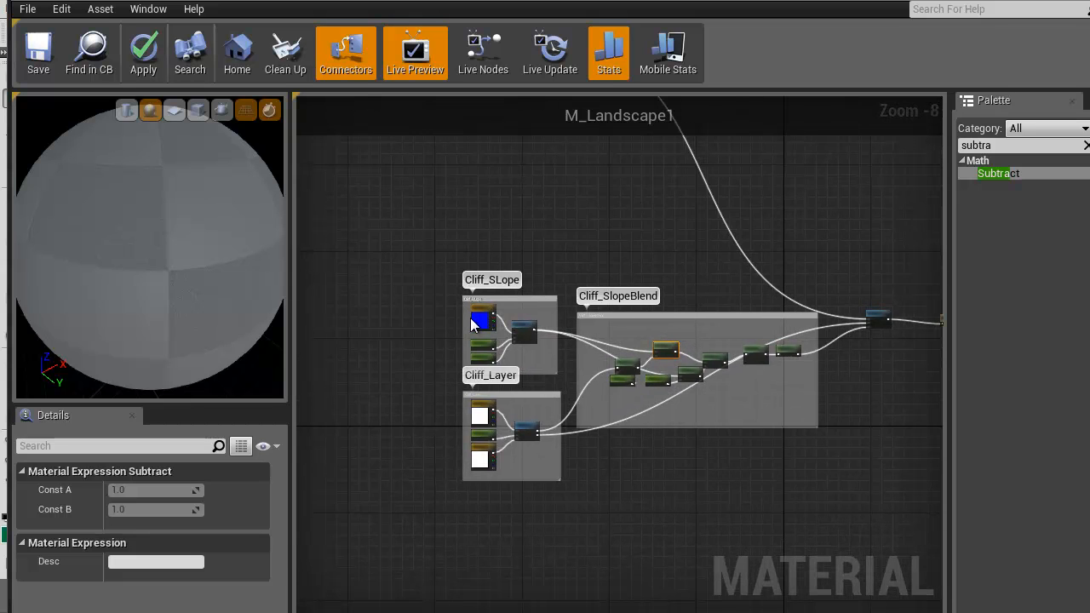
scroll(470, 318, up, 2)
right_drag(544, 287, 556, 253)
drag(397, 256, 886, 564)
right_drag(658, 507, 630, 554)
scroll(648, 543, down, 2)
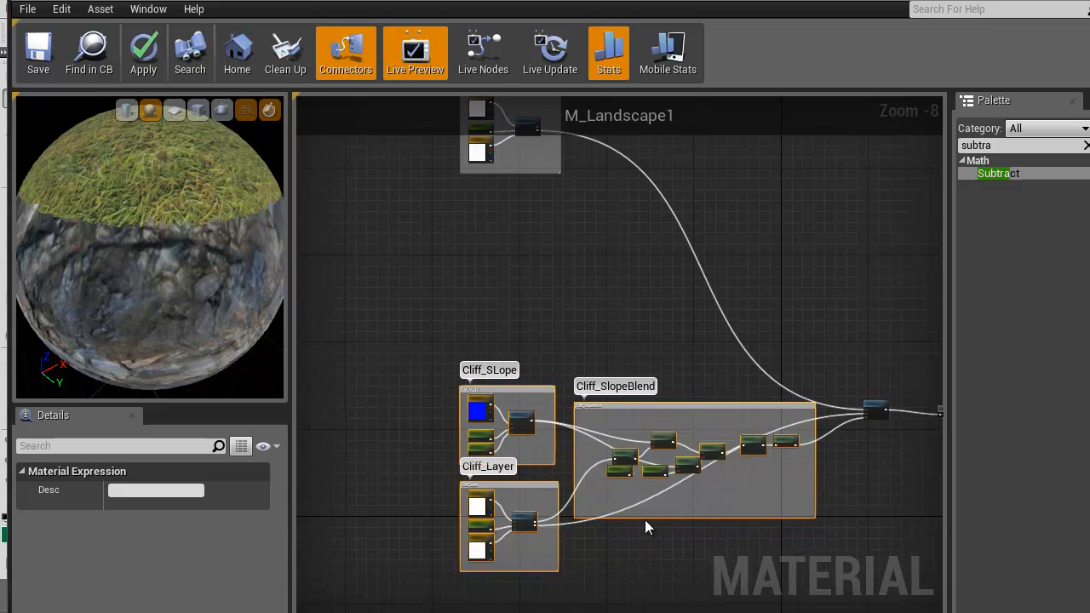
key(ctrl+w)
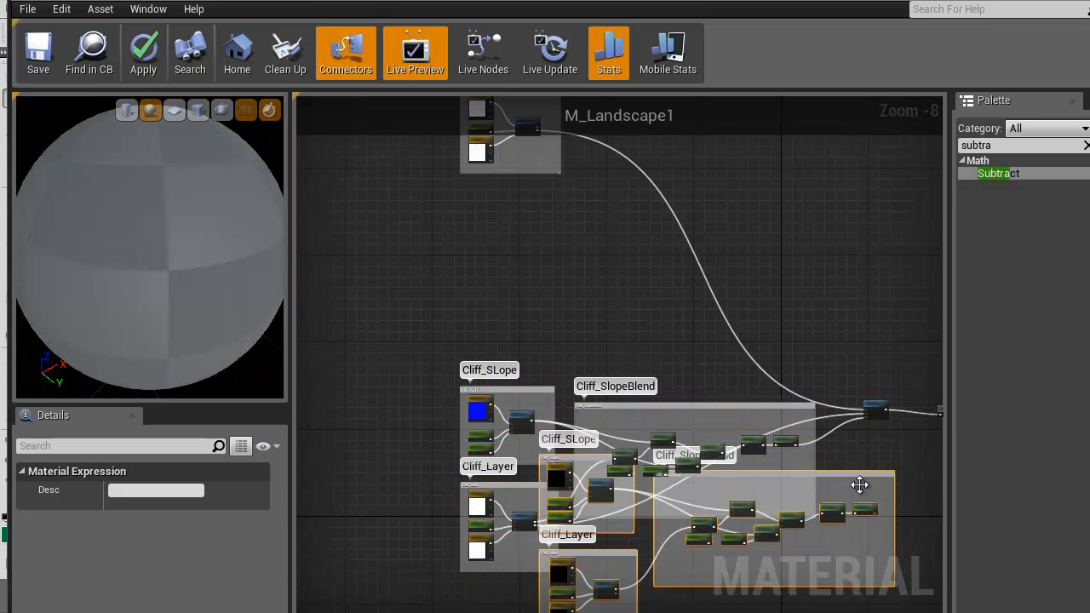
drag(856, 482, 773, 207)
Move the GrassLayer group up clear of the duplicated cliff groups, and shift those duplicates slightly up and left
right_drag(717, 145, 754, 319)
drag(454, 231, 631, 310)
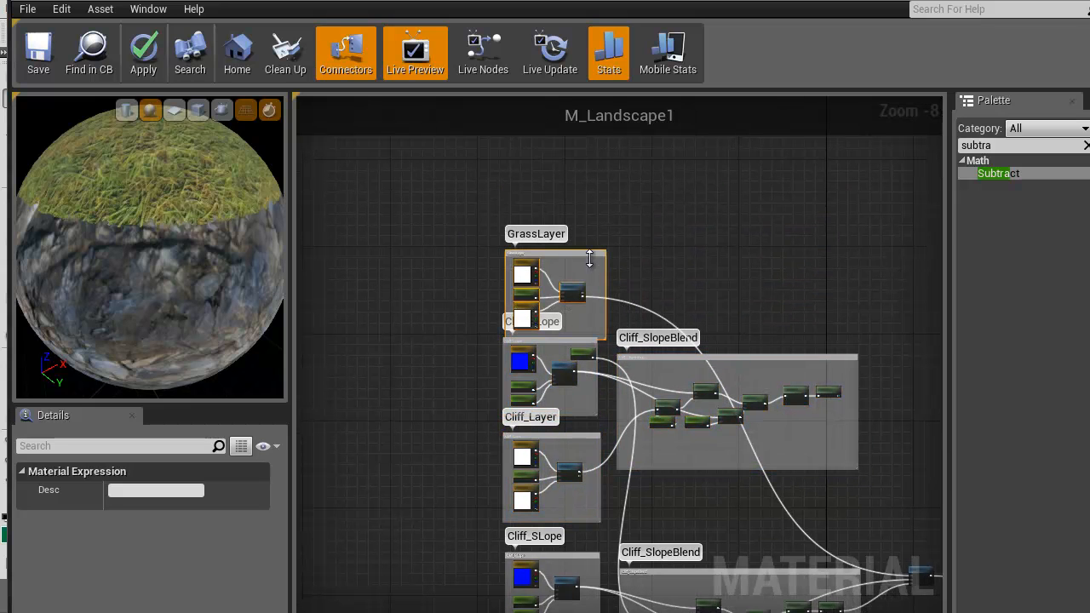
drag(578, 269, 570, 201)
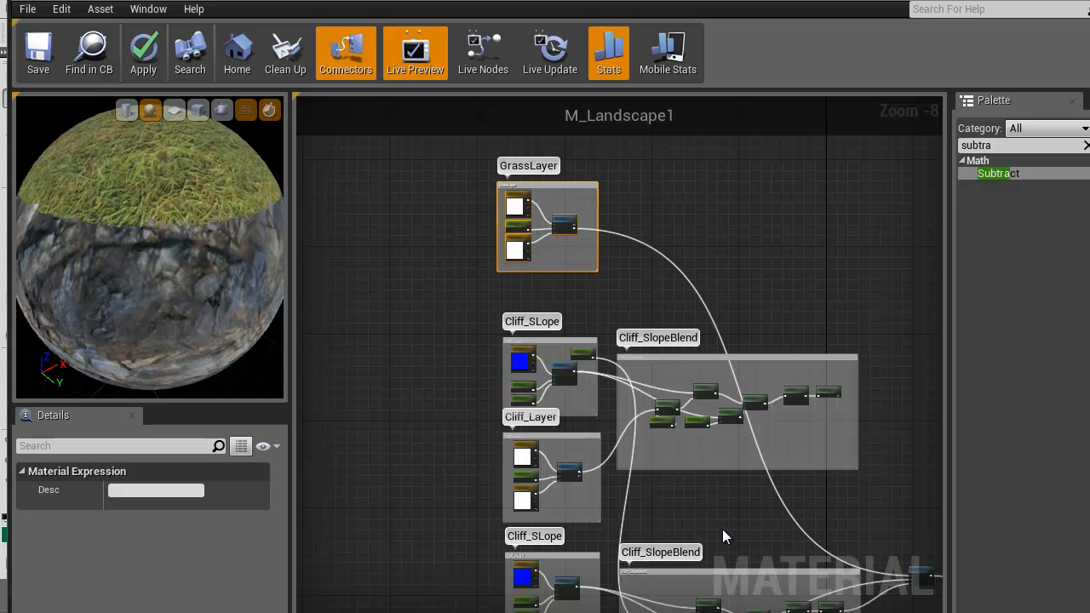
right_drag(722, 529, 697, 439)
drag(443, 231, 881, 438)
drag(772, 289, 749, 261)
scroll(656, 396, up, 5)
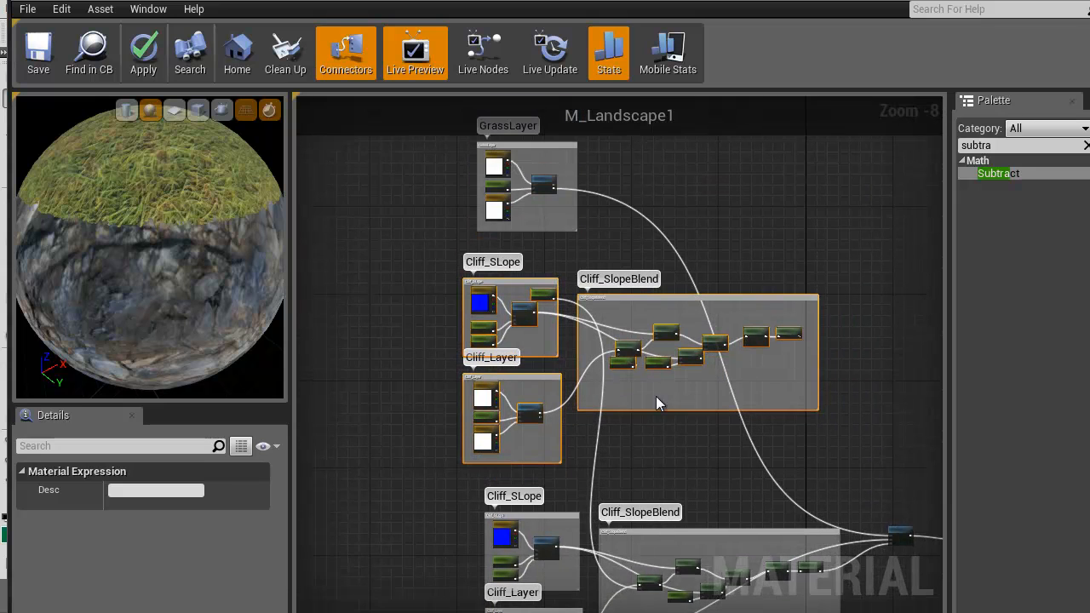
Examine the nodes and connections of the duplicated cliff groups and the grass-to-cliff transition in the material preview
right_drag(678, 386, 753, 443)
scroll(753, 444, down, 1)
scroll(753, 444, down, 1)
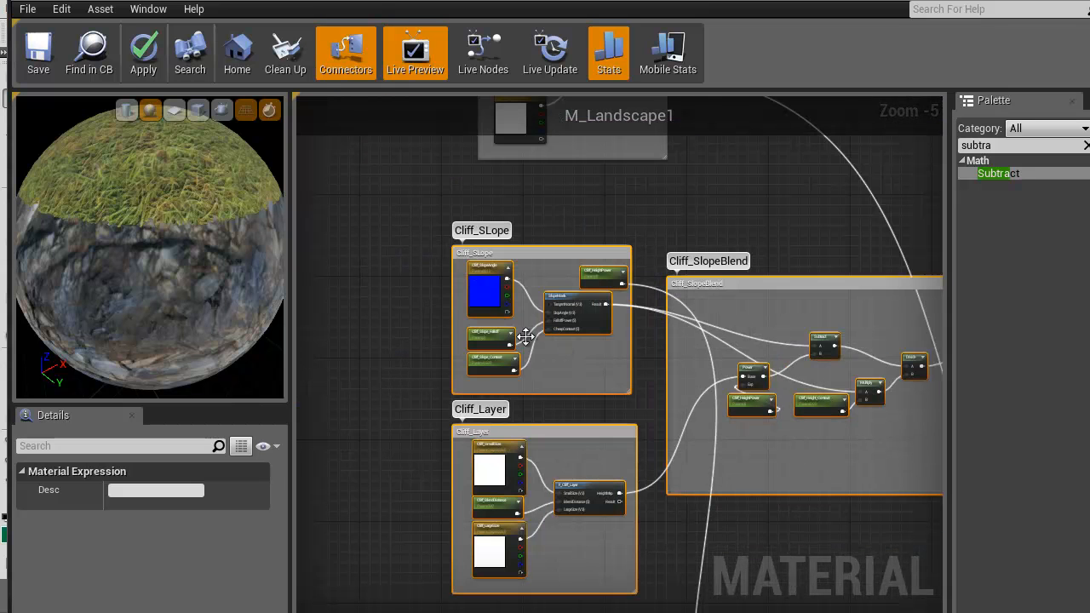
right_drag(590, 367, 385, 354)
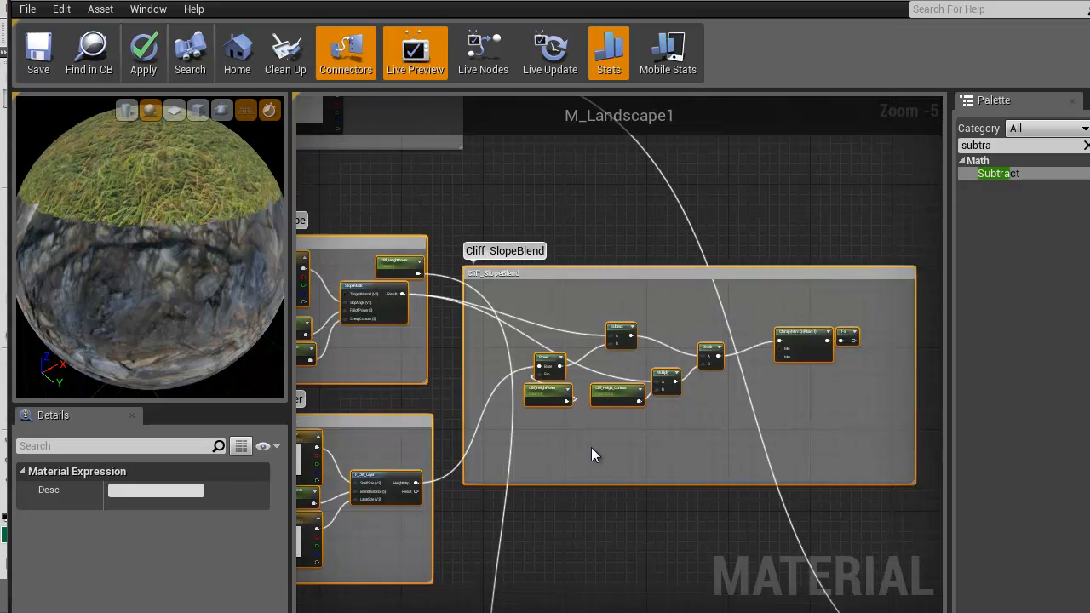
scroll(592, 448, up, 2)
right_drag(591, 449, 371, 474)
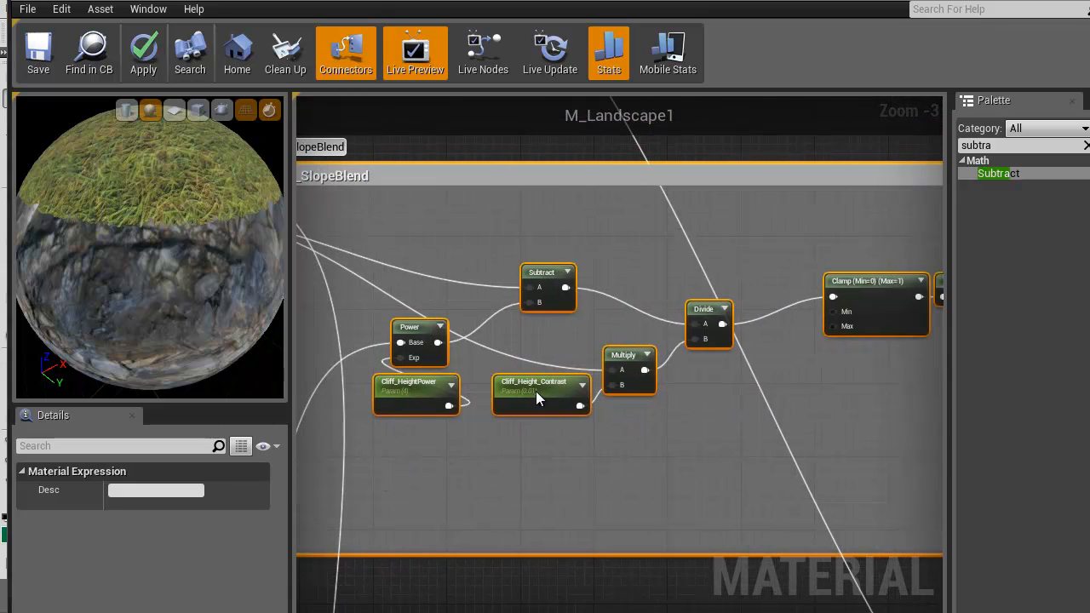
mouse_move(904, 392)
right_down()
mouse_move(721, 420)
mouse_move(906, 406)
right_up()
right_drag(482, 538, 688, 498)
scroll(688, 497, down, 2)
right_drag(638, 538, 558, 282)
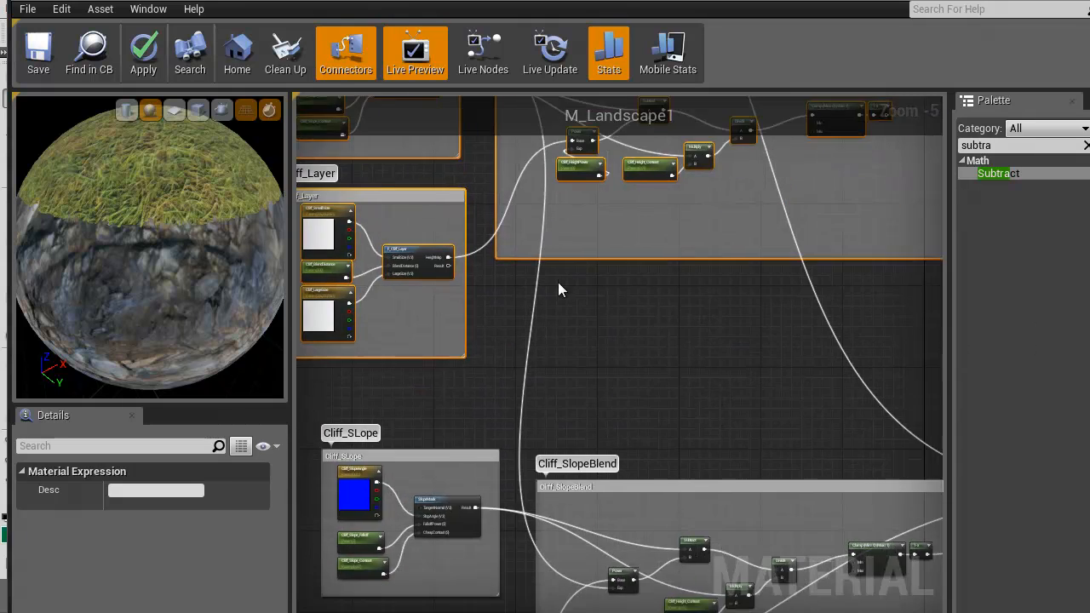
scroll(588, 356, down, 3)
right_drag(587, 357, 606, 492)
right_drag(648, 283, 575, 449)
right_drag(535, 418, 682, 207)
scroll(153, 227, up, 6)
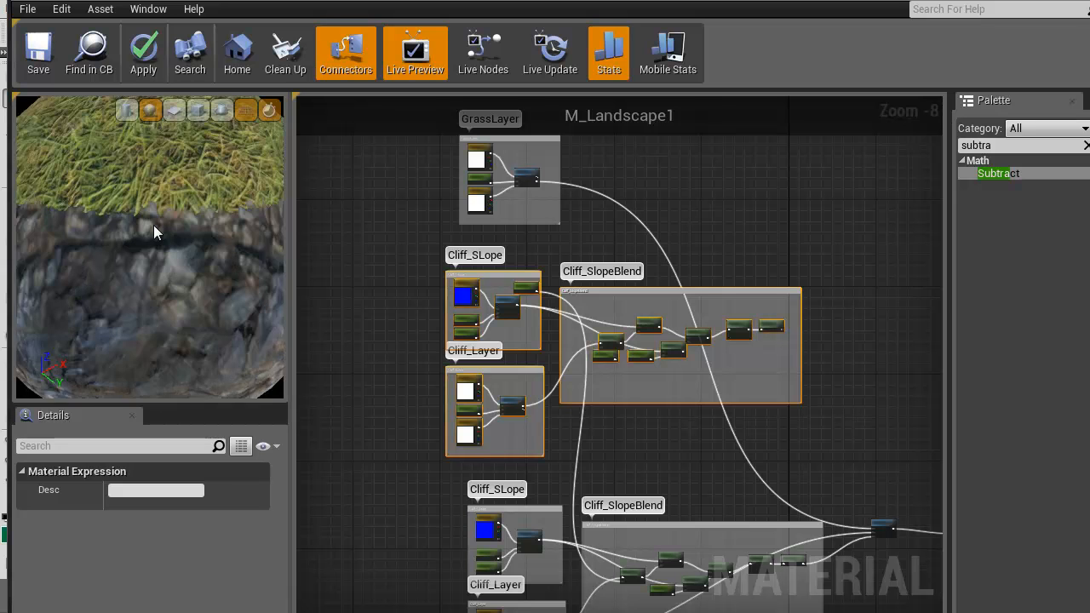
drag(155, 228, 147, 232)
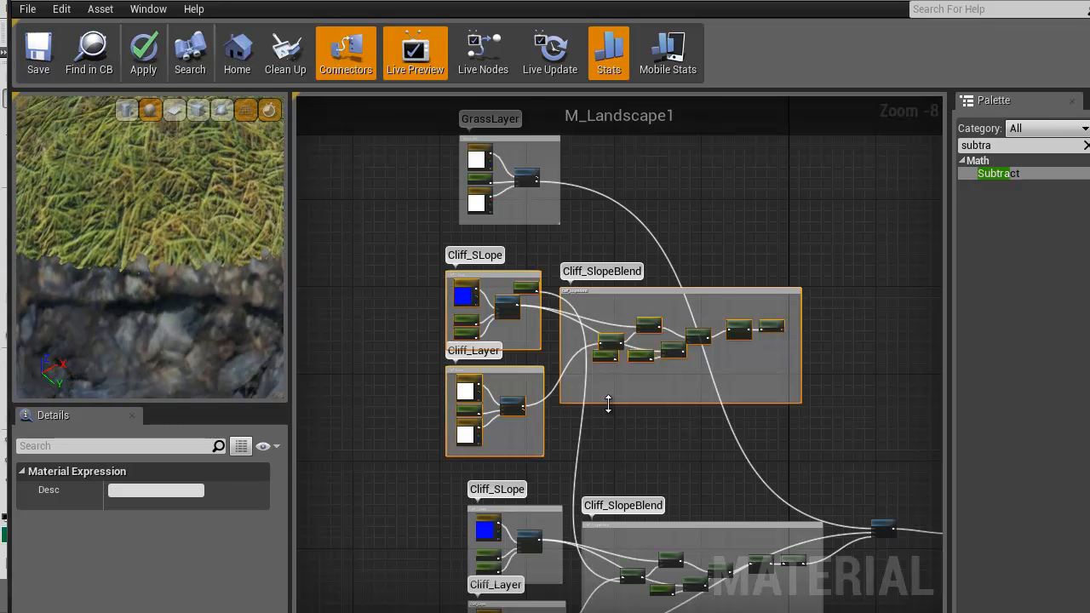
Open the Dirt MaterialFunction folder and float the M_Landscape1 editor beside it with the duplicated Cliff_Layer group in view
scroll(638, 416, up, 2)
scroll(629, 426, up, 1)
right_drag(581, 405, 695, 431)
scroll(561, 432, up, 1)
scroll(562, 439, up, 2)
right_drag(562, 439, 535, 418)
scroll(536, 419, down, 2)
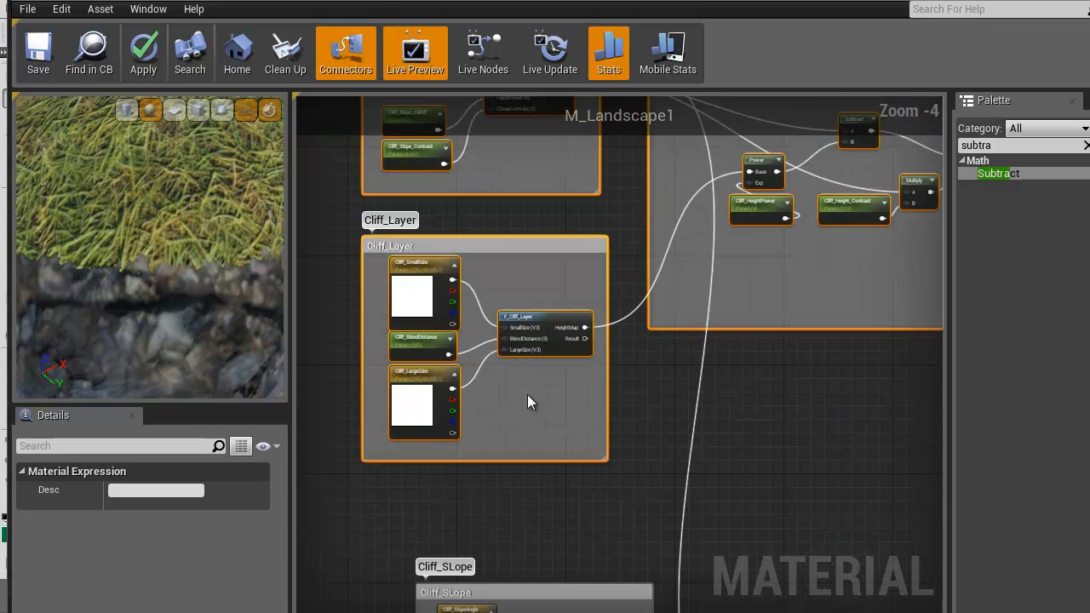
click(548, 317)
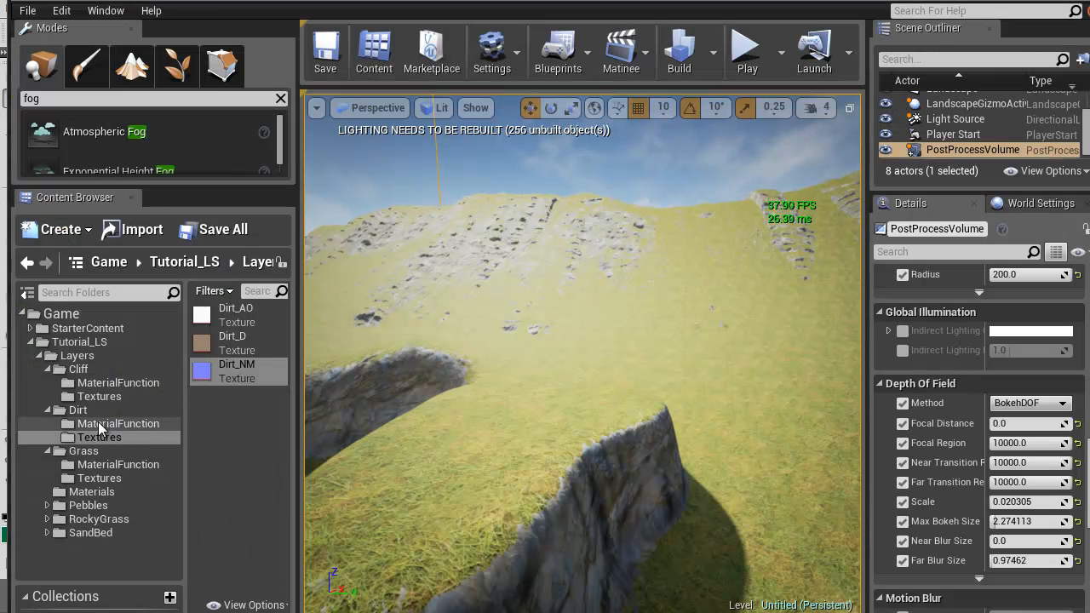
click(96, 423)
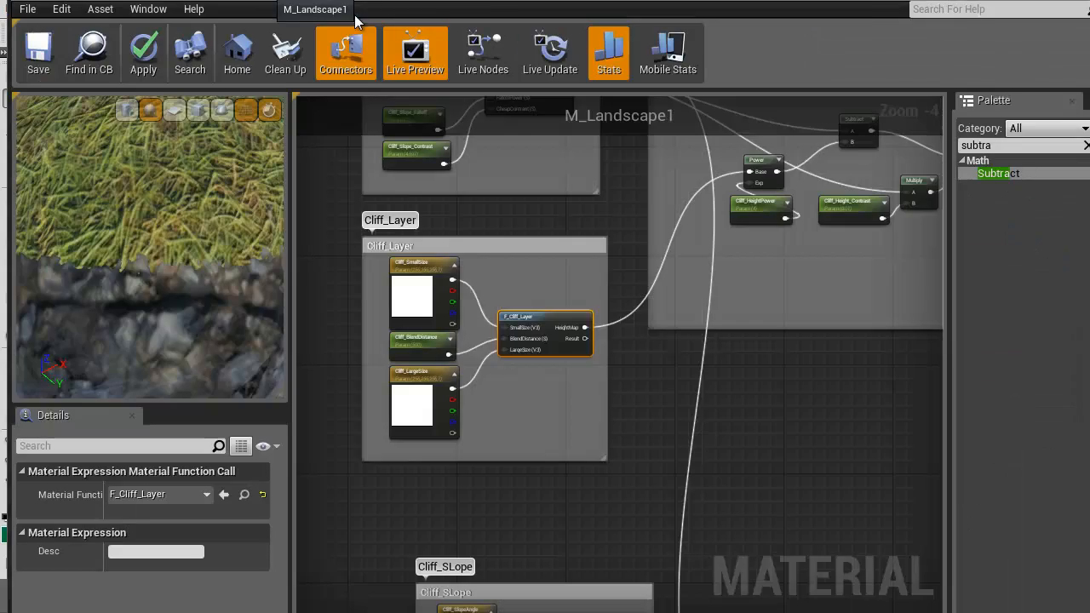
double_click(356, 22)
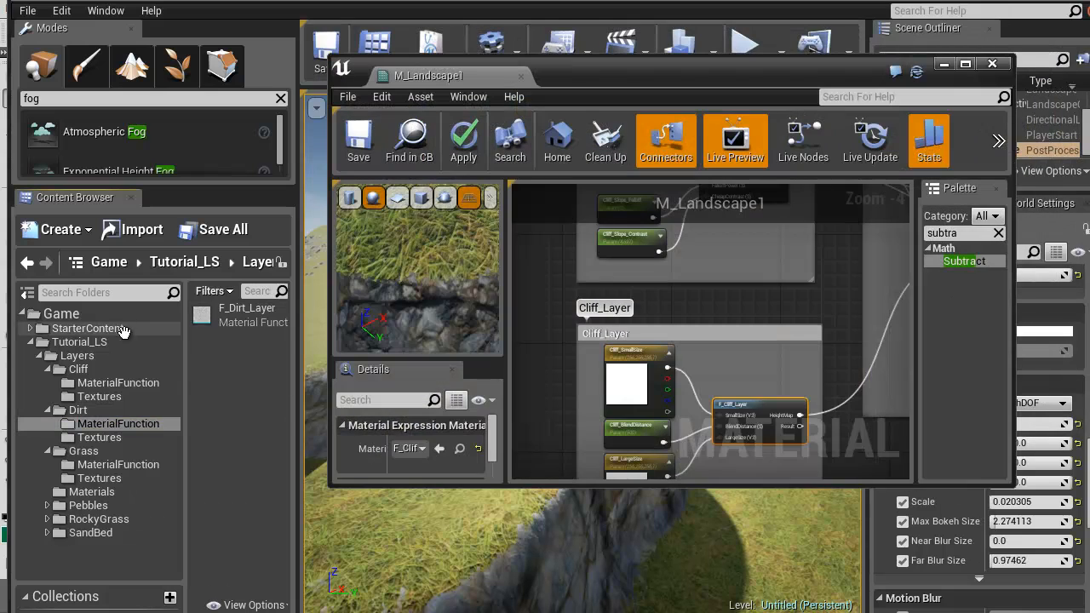
Add the F_Dirt_Layer function to the duplicated Cliff_Layer group above F_Cliff_Layer, and return the material editor to full size
click(247, 313)
drag(598, 348, 738, 343)
drag(397, 77, 320, 3)
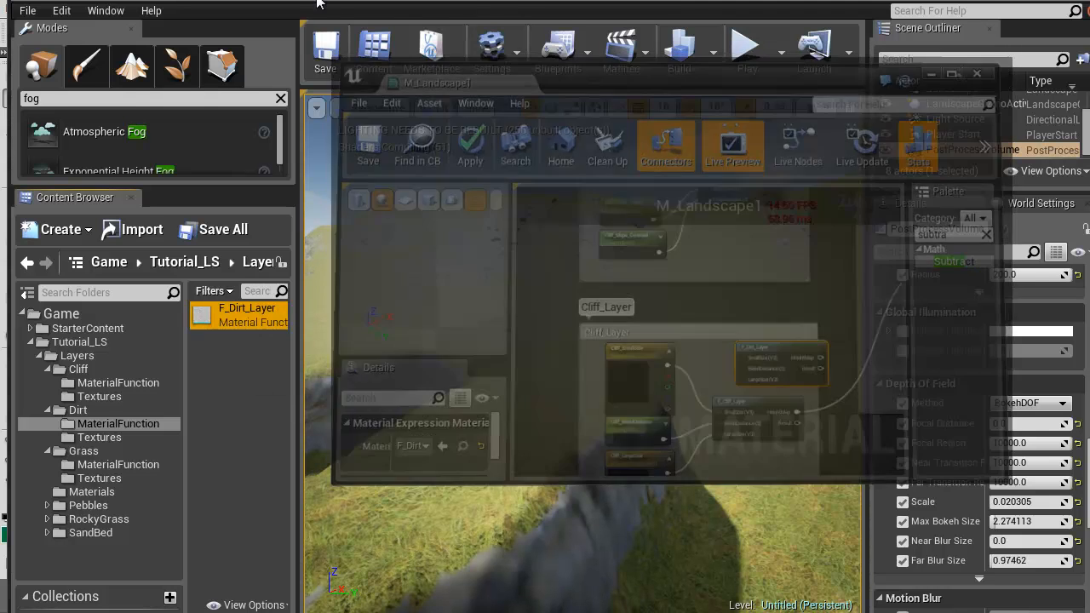
right_drag(571, 414, 586, 436)
scroll(503, 369, up, 2)
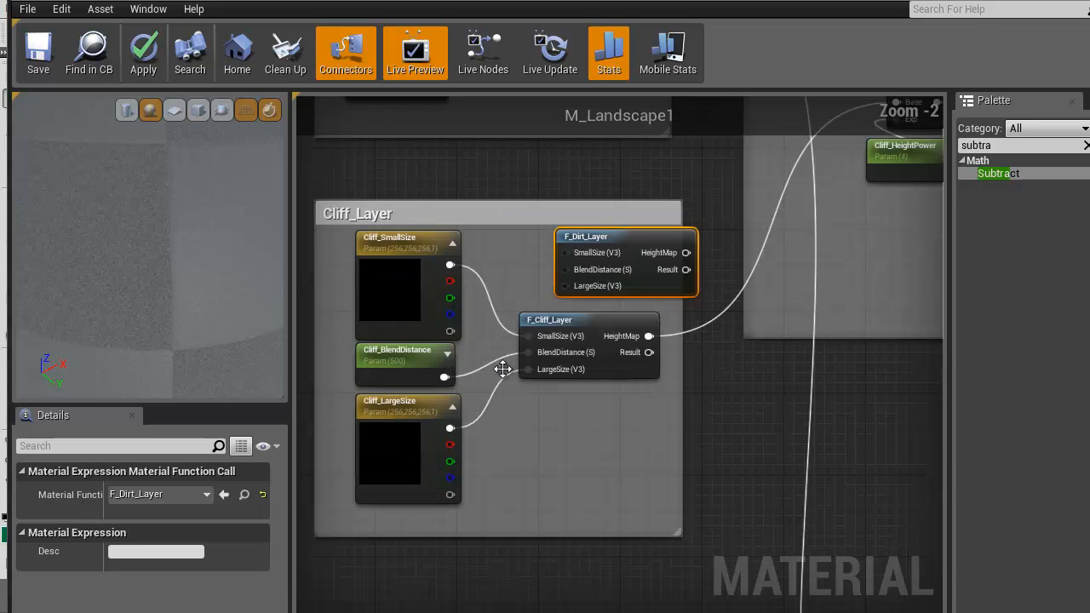
Rename the Cliff_SmallSize parameter in the duplicated group as Dirt_SmallSize
click(396, 256)
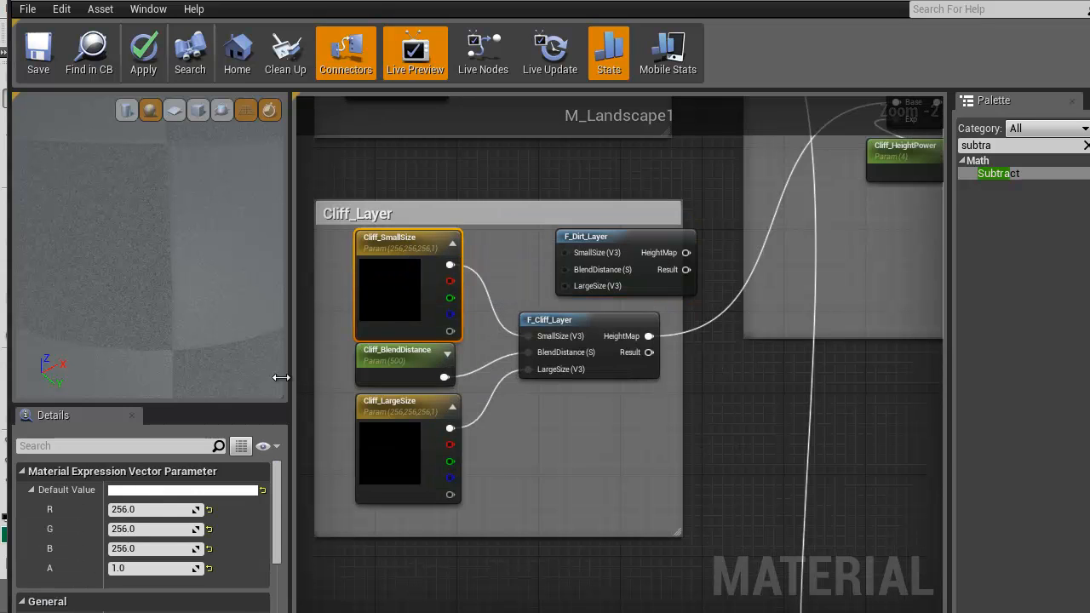
scroll(175, 545, down, 2)
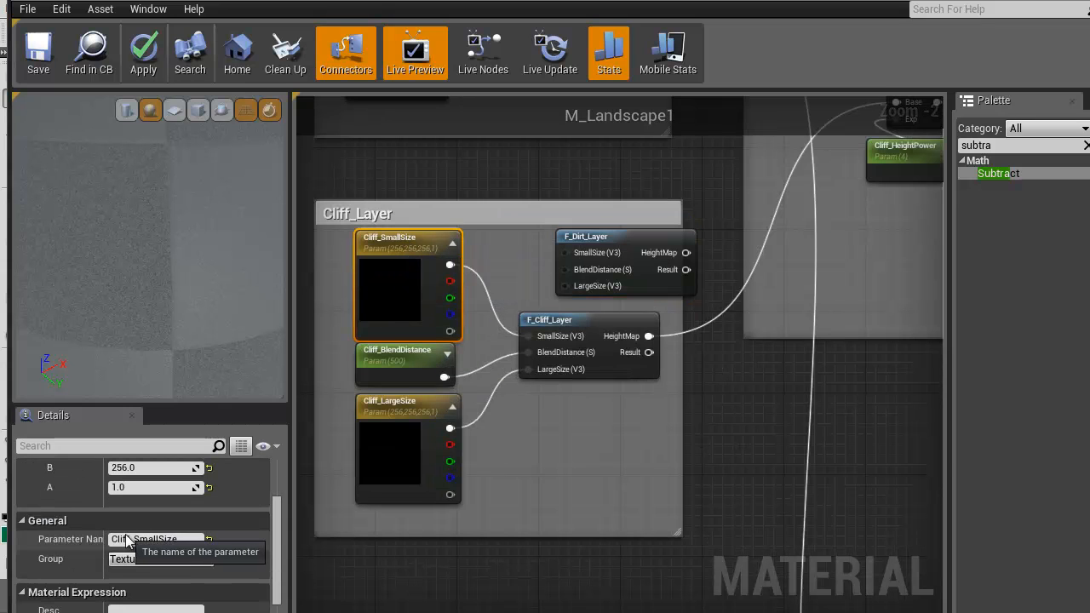
click(153, 538)
text(Dirt)
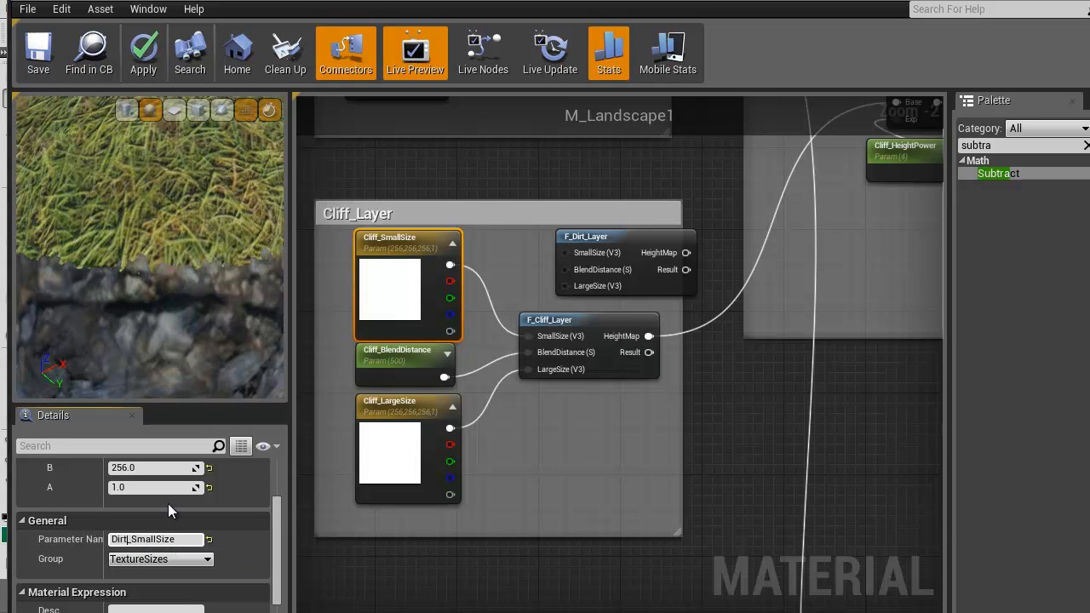
Rename the Cliff_BlendDistance parameter in the duplicated Cliff_Layer group as Dirt_BlendDistance
click(396, 364)
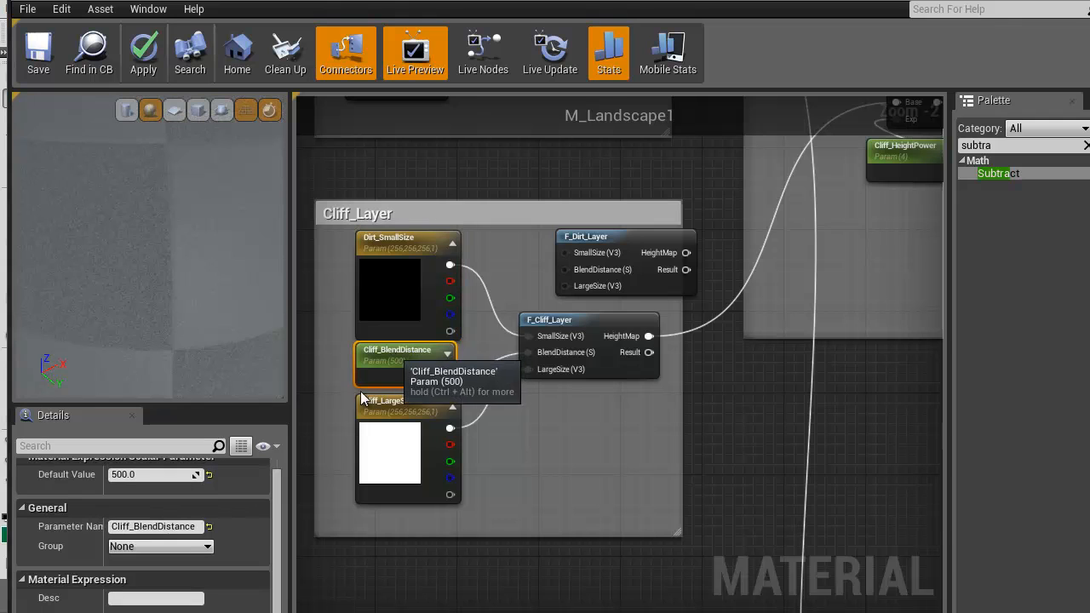
click(132, 526)
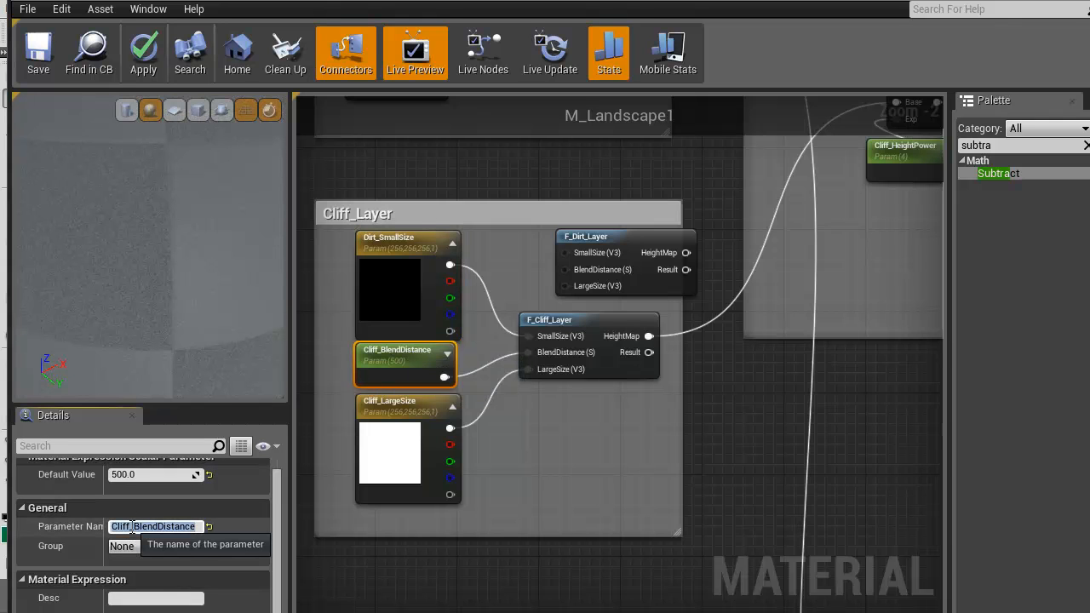
drag(128, 527, 94, 526)
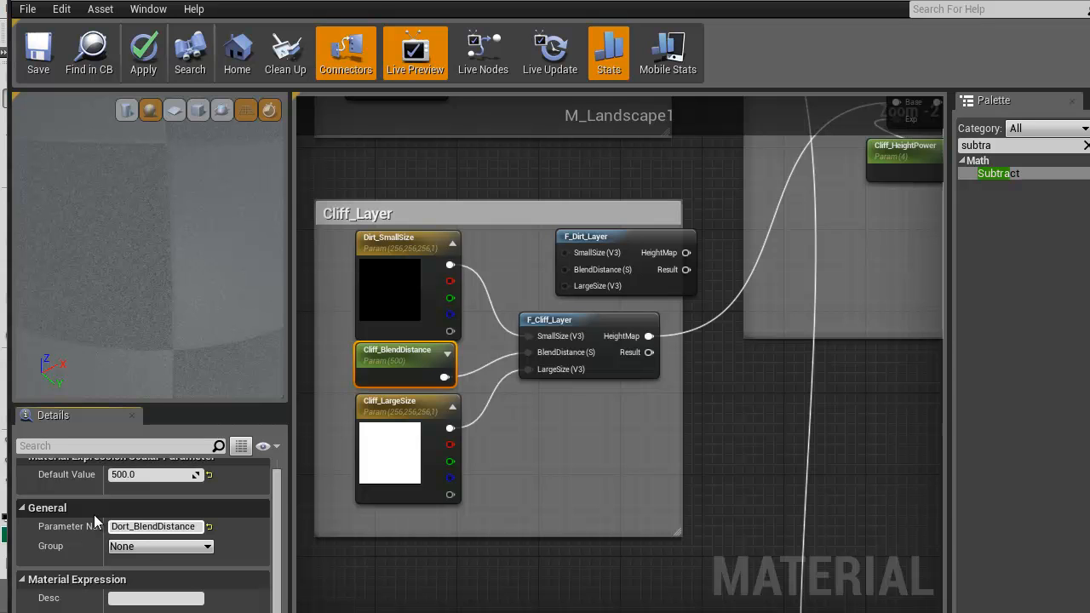
text(Dort)
key(BackSpace)
key(BackSpace)
key(BackSpace)
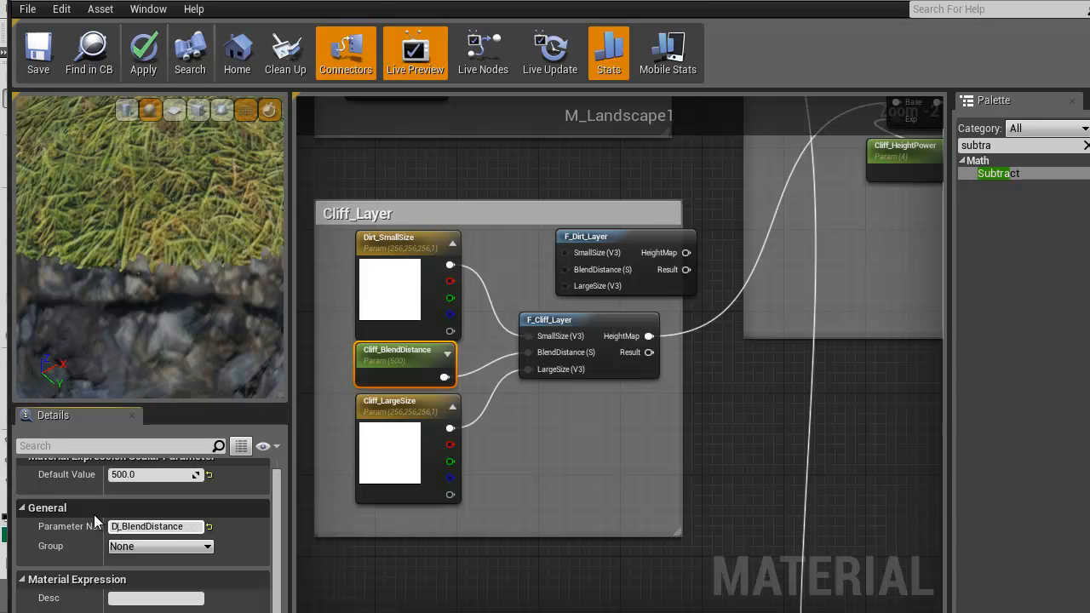
key(Return)
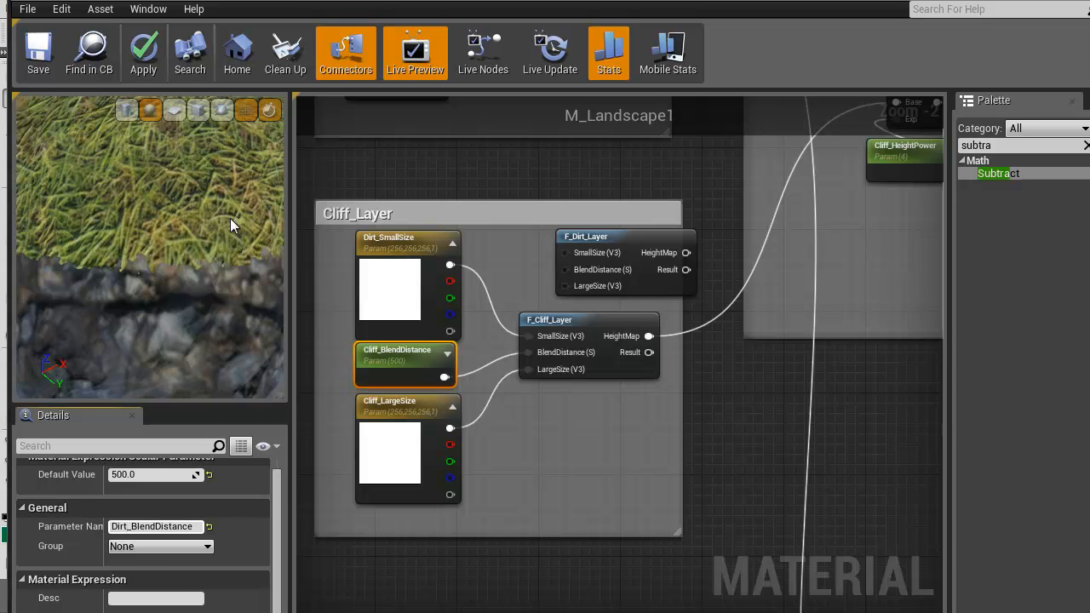
Rename the Cliff_LargeSize parameter in the duplicated Cliff_Layer group as Dirt_LargeSize
click(407, 400)
scroll(132, 522, down, 1)
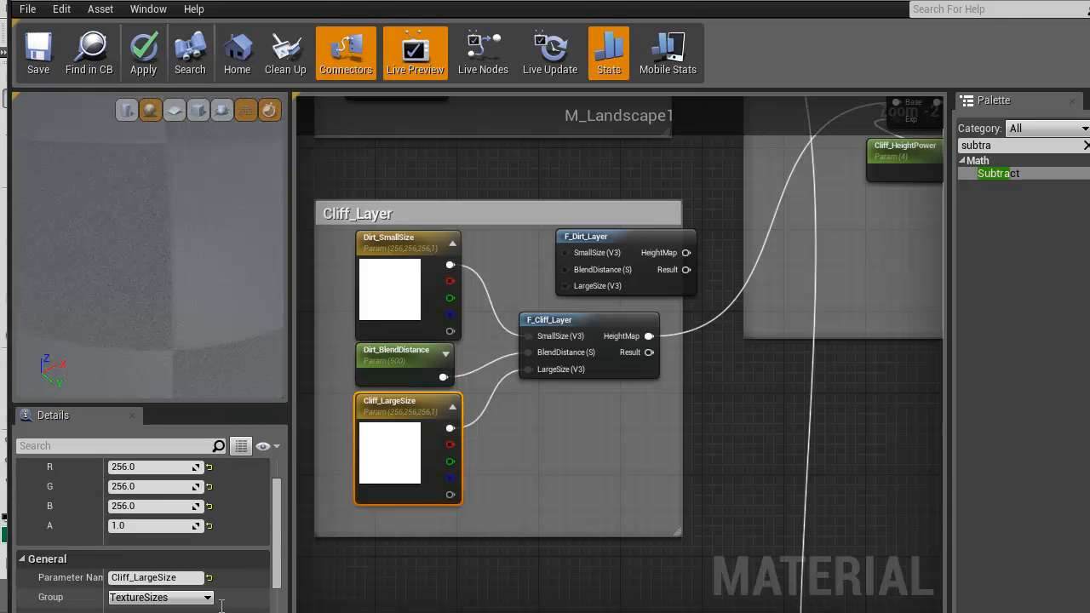
click(123, 579)
text(Dirt)
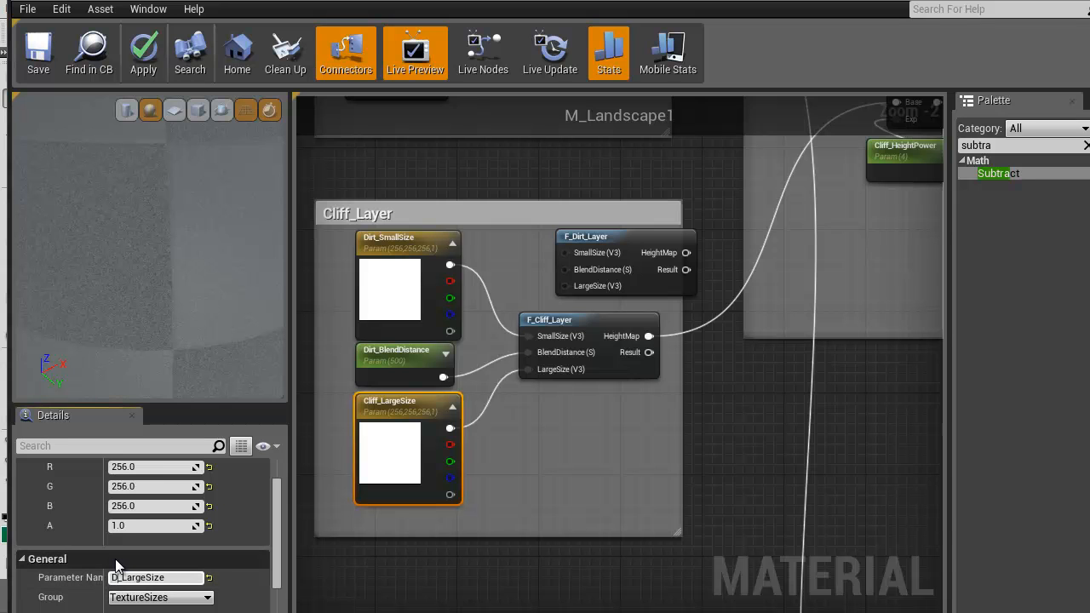
key(Return)
Connect Dirt_SmallSize, Dirt_BlendDistance and Dirt_LargeSize to the SmallSize, BlendDistance and LargeSize inputs of F_Dirt_Layer
right_drag(581, 407, 594, 429)
scroll(594, 429, down, 2)
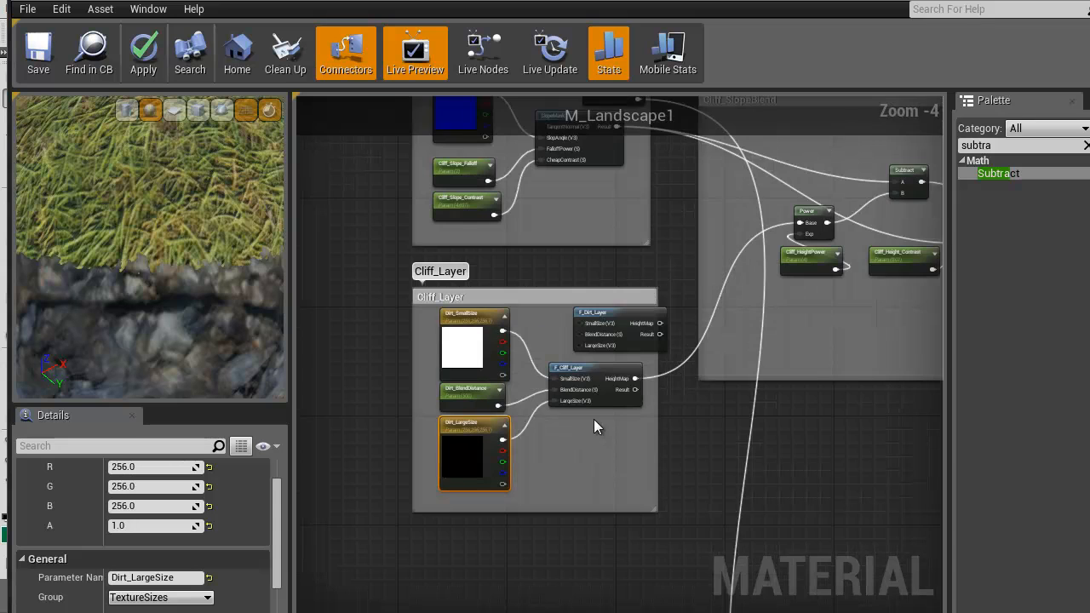
right_drag(674, 414, 634, 376)
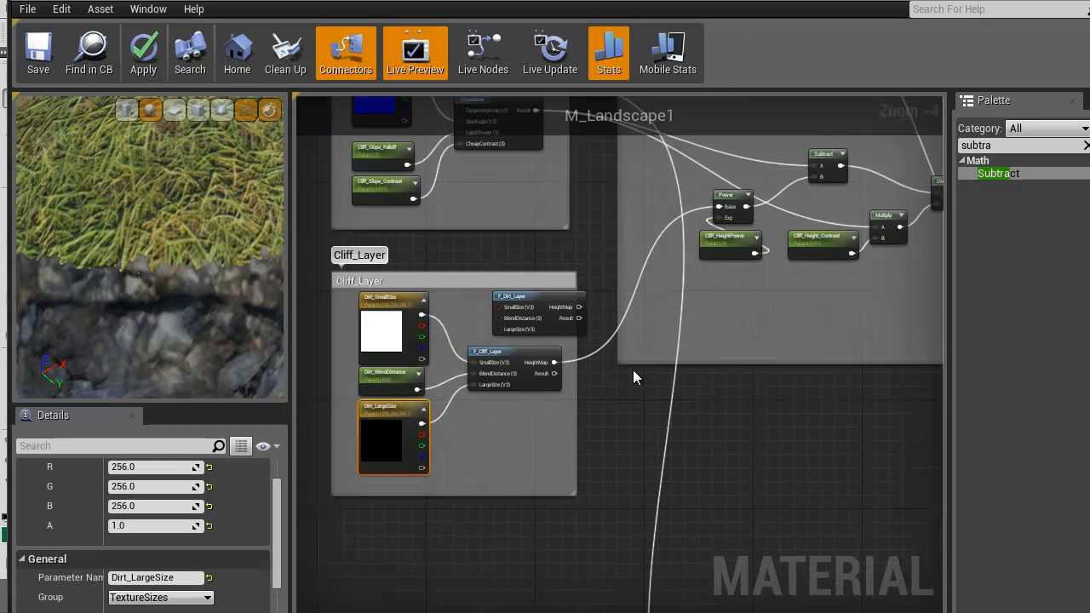
scroll(528, 426, up, 2)
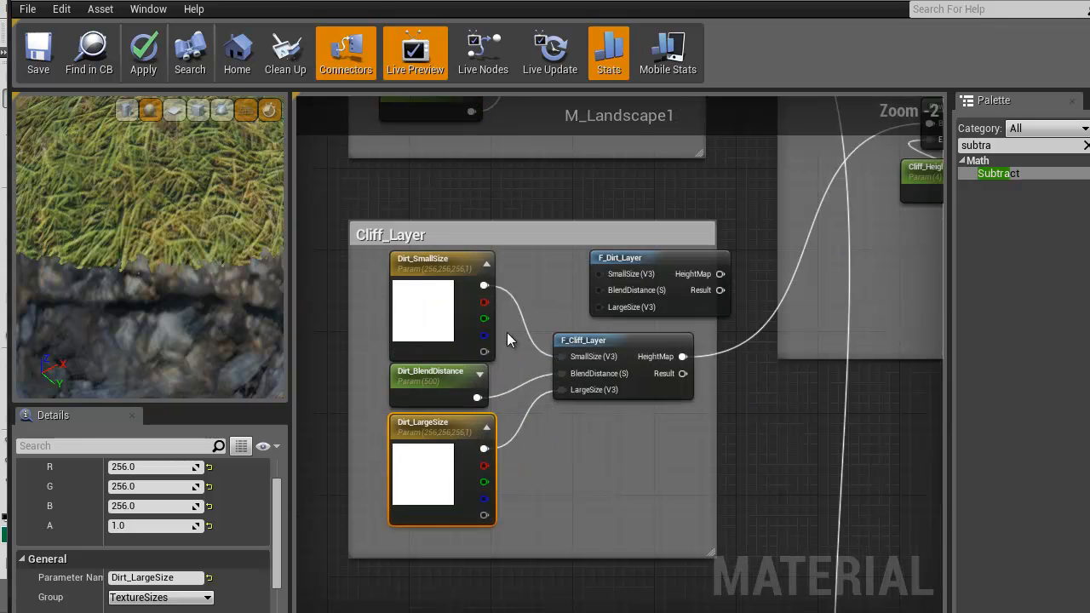
drag(482, 287, 597, 273)
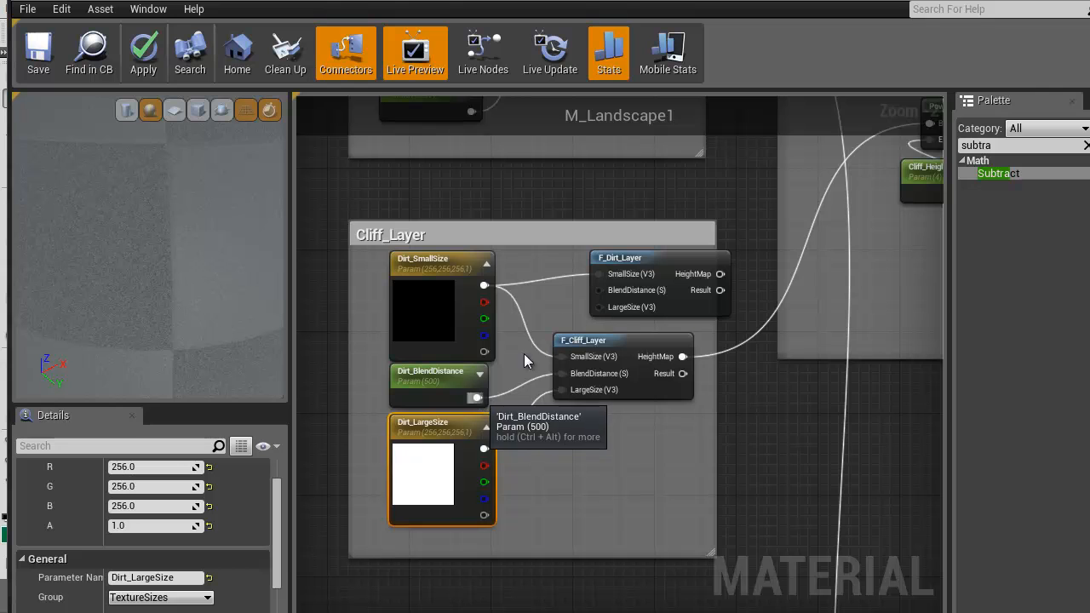
drag(523, 362, 599, 293)
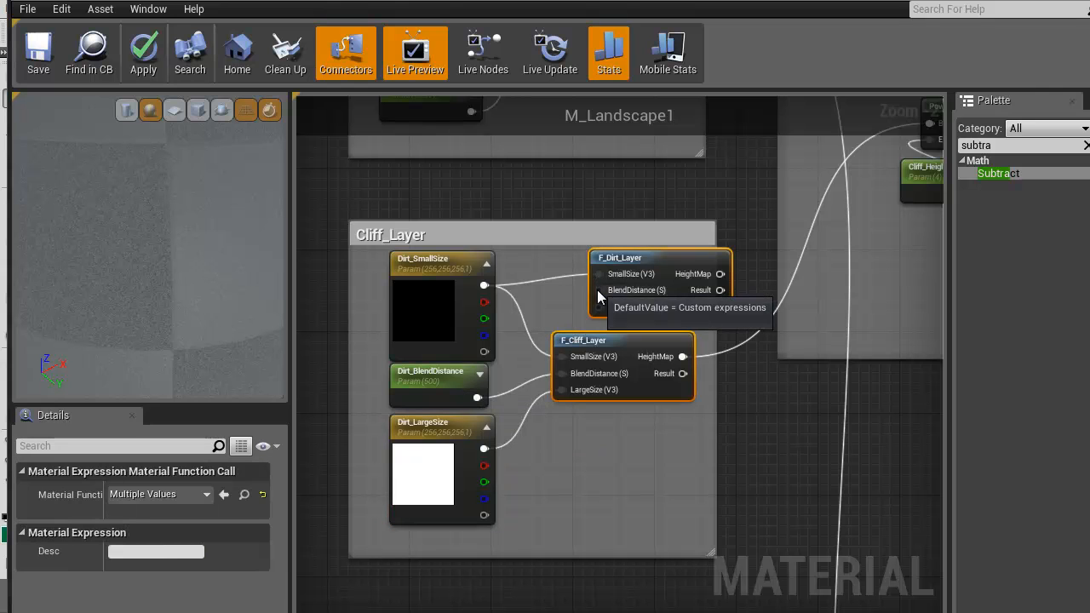
click(574, 311)
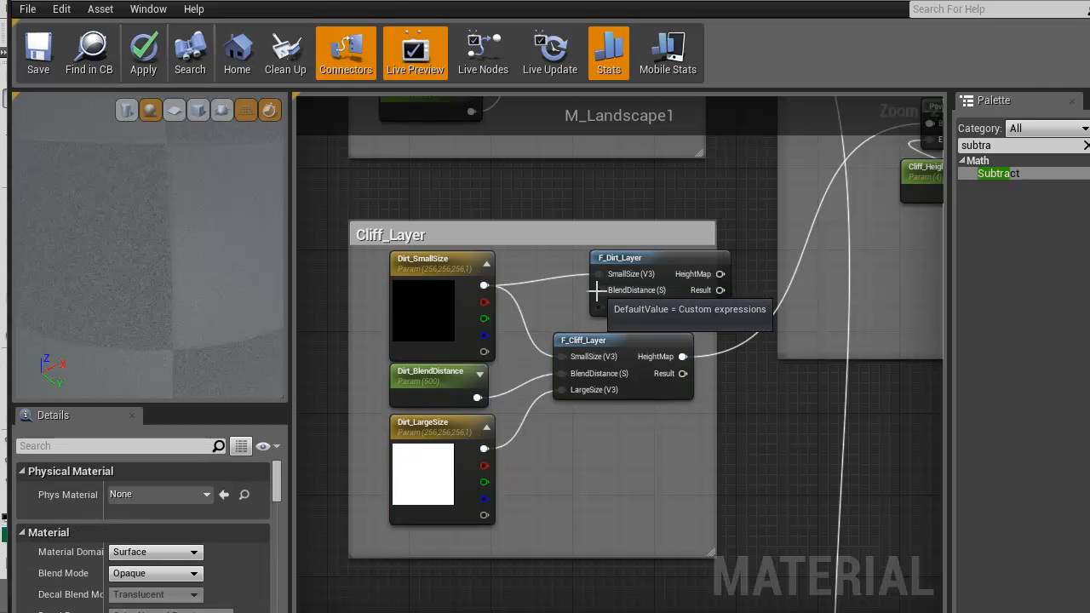
drag(597, 291, 479, 398)
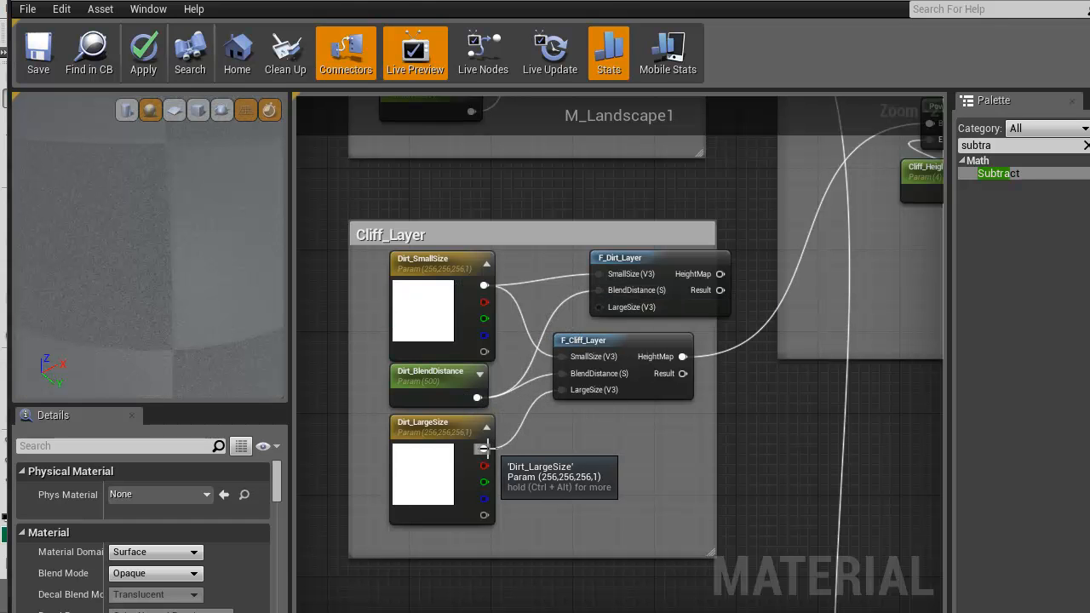
drag(487, 451, 600, 307)
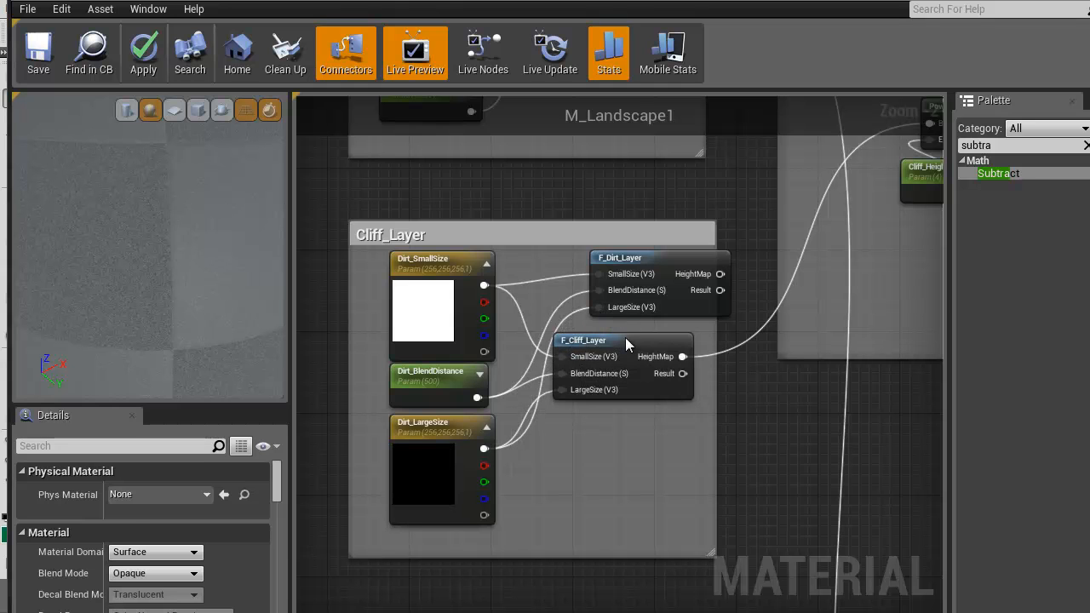
Replace the duplicated group's F_Cliff_Layer node with F_Dirt_Layer, connecting its HeightMap output to the Power node's Base input
click(627, 339)
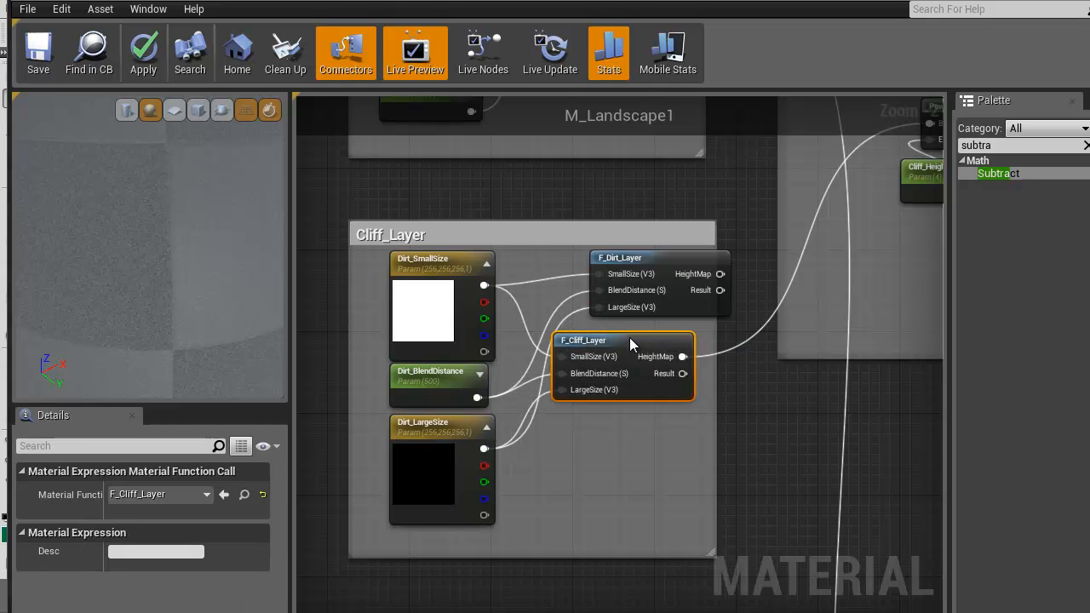
key(Delete)
drag(667, 262, 632, 354)
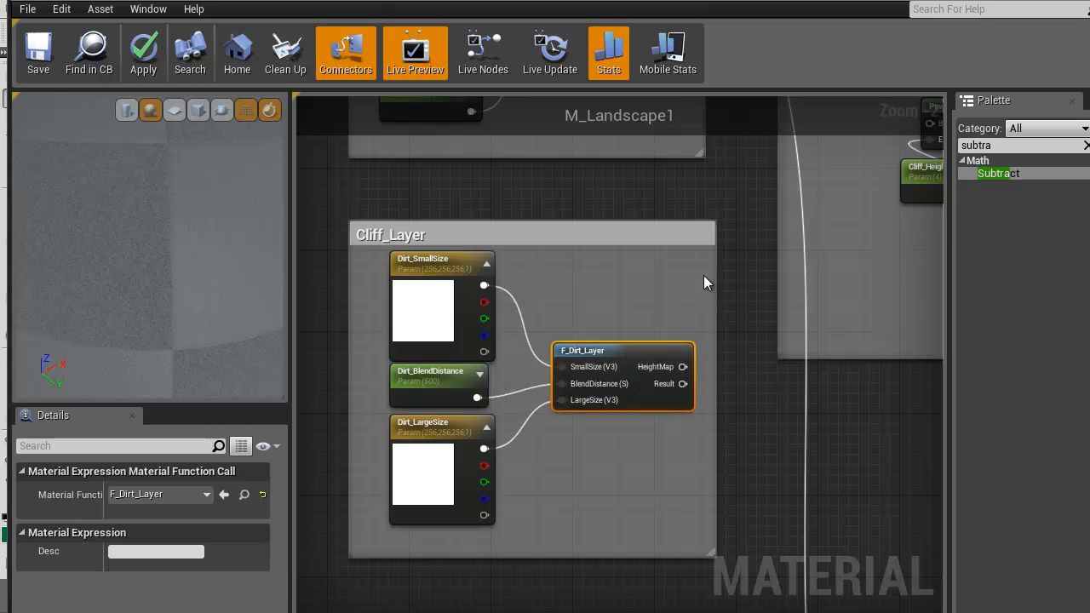
right_drag(707, 275, 566, 339)
drag(539, 430, 787, 184)
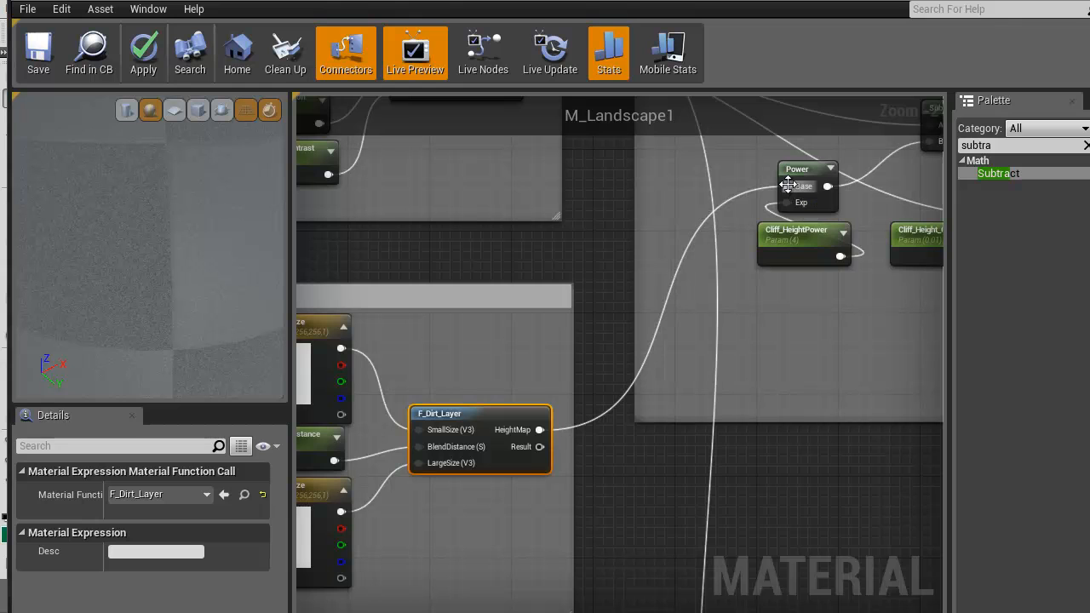
Rename the Cliff_HeightPower parameter below the Power node in the duplicated Cliff_SlopeBlend group as Dirt_HeightPower
click(802, 238)
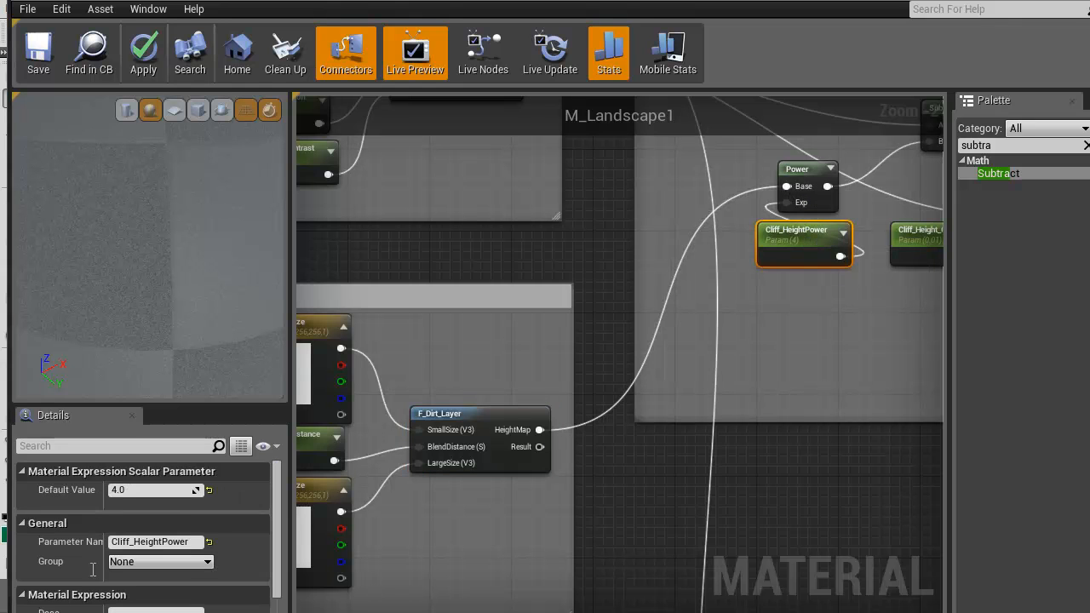
click(132, 545)
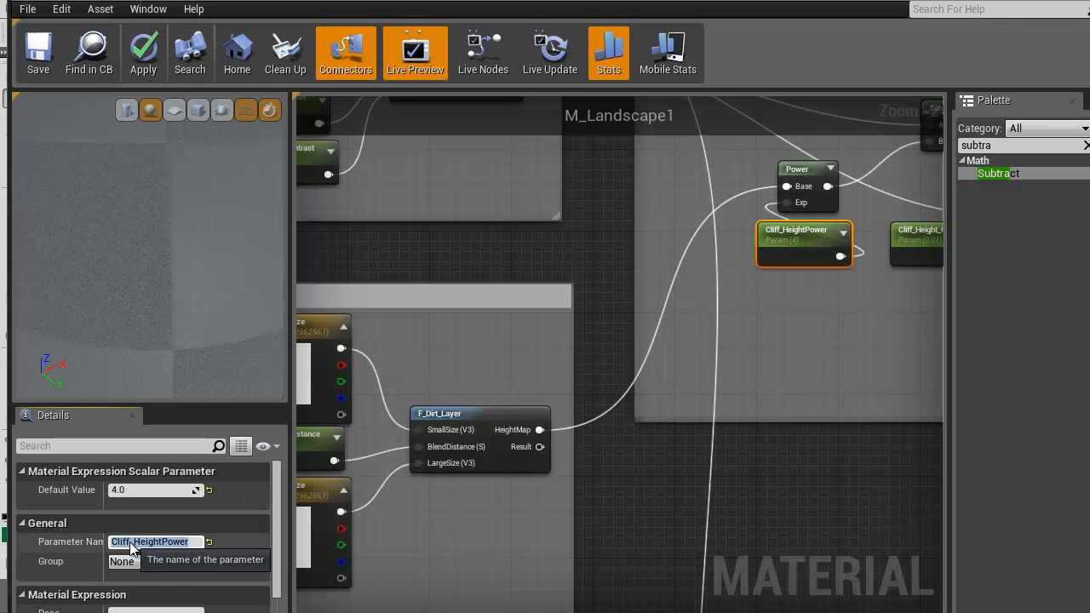
drag(130, 543, 93, 543)
text(D)
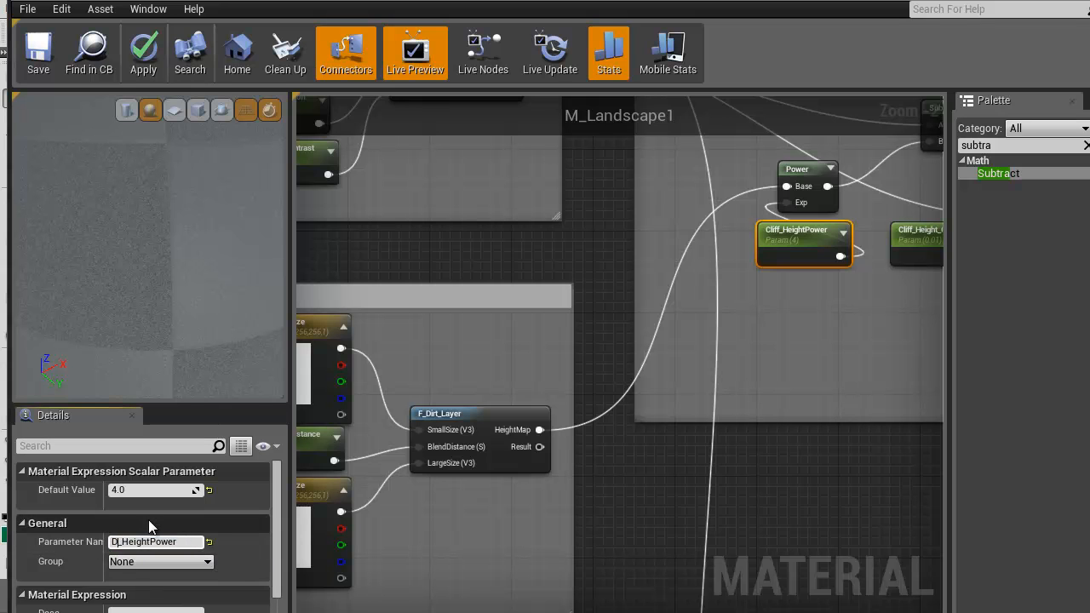
text(irt)
key(Return)
Rename the Cliff_Height_Contrast parameter feeding the Multiply node in the duplicated Cliff_SlopeBlend group as Dirt_Height_Contrast
right_drag(834, 334, 637, 366)
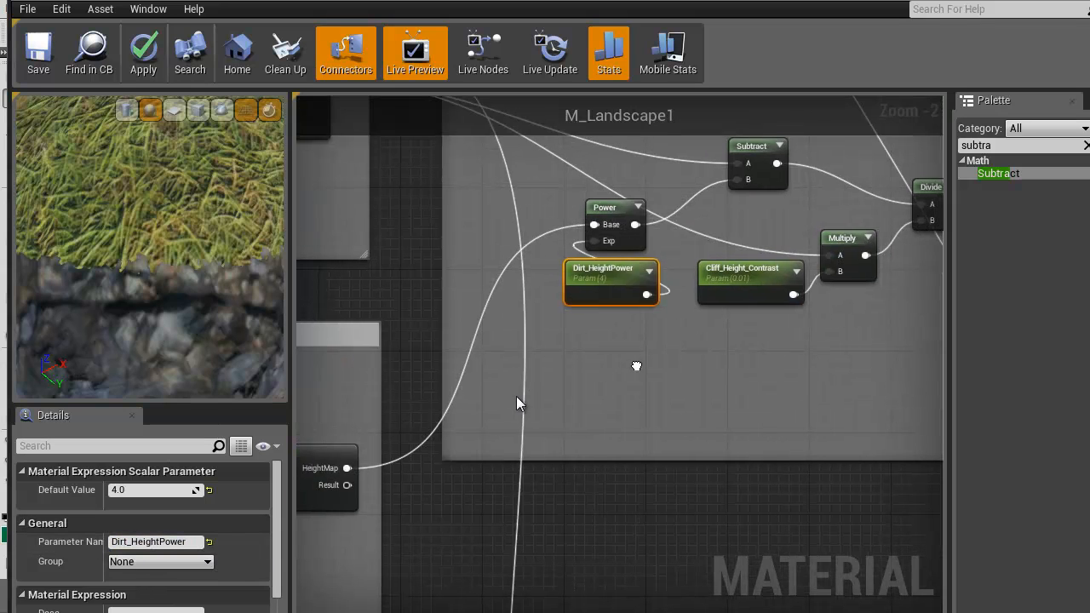
click(730, 268)
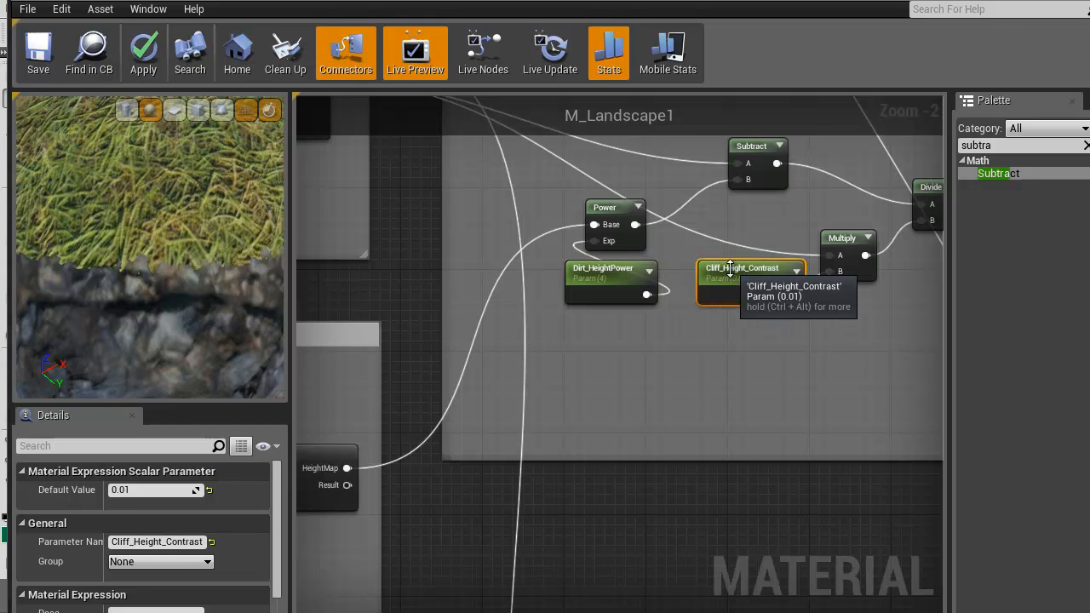
click(128, 542)
drag(131, 542, 86, 543)
text(Dirt)
key(Return)
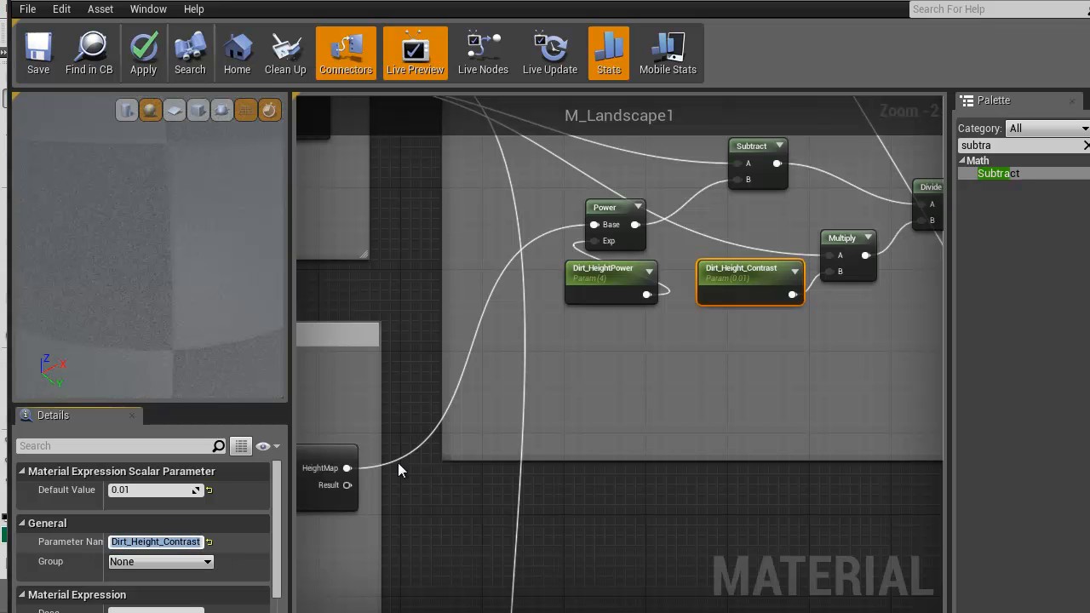
Rename the Cliff_SlopeAngle parameter in the duplicated Cliff_SLope group as Dirt_SlopeAngle
right_drag(747, 354, 513, 460)
scroll(513, 459, down, 3)
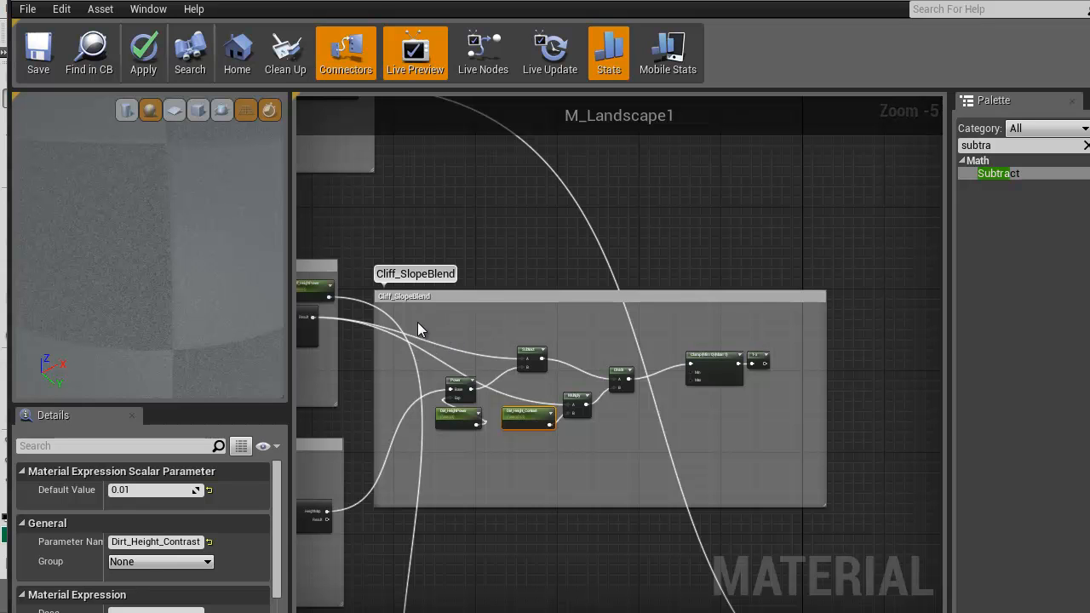
right_drag(418, 324, 686, 328)
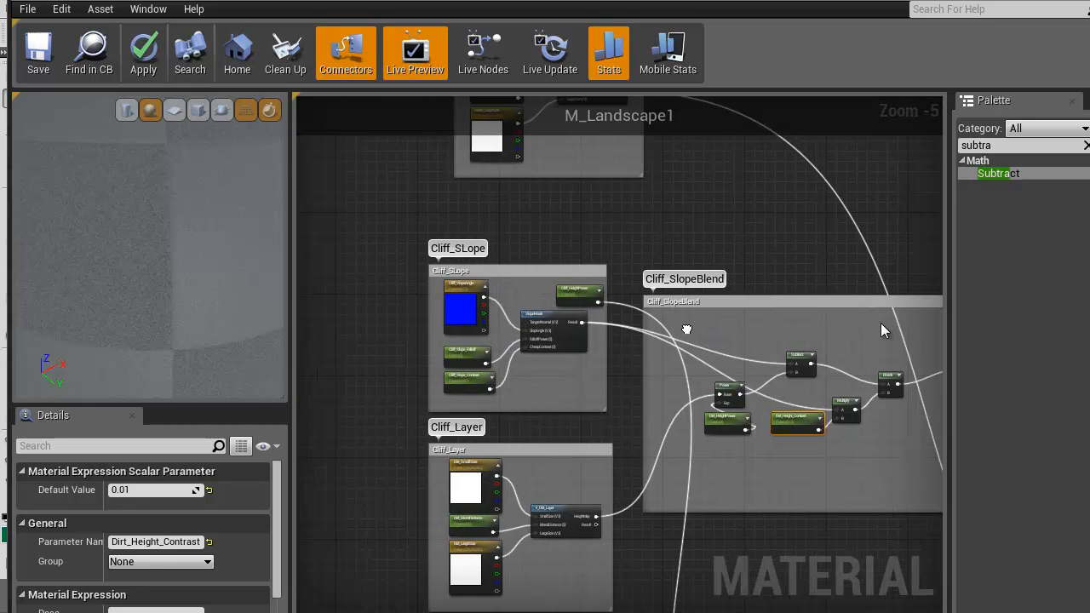
scroll(474, 339, up, 2)
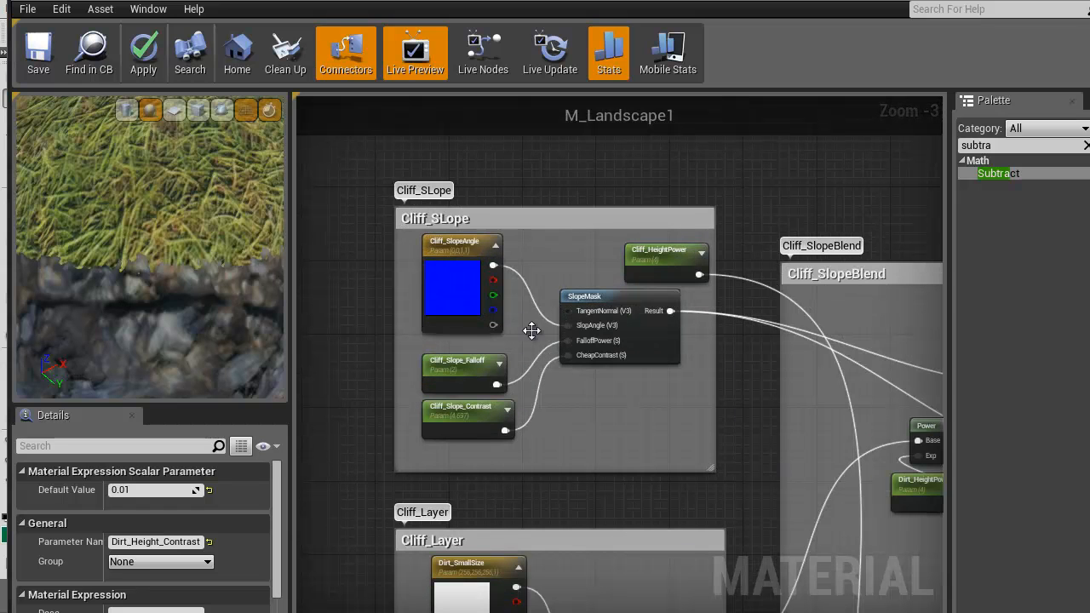
right_drag(532, 330, 564, 365)
click(505, 291)
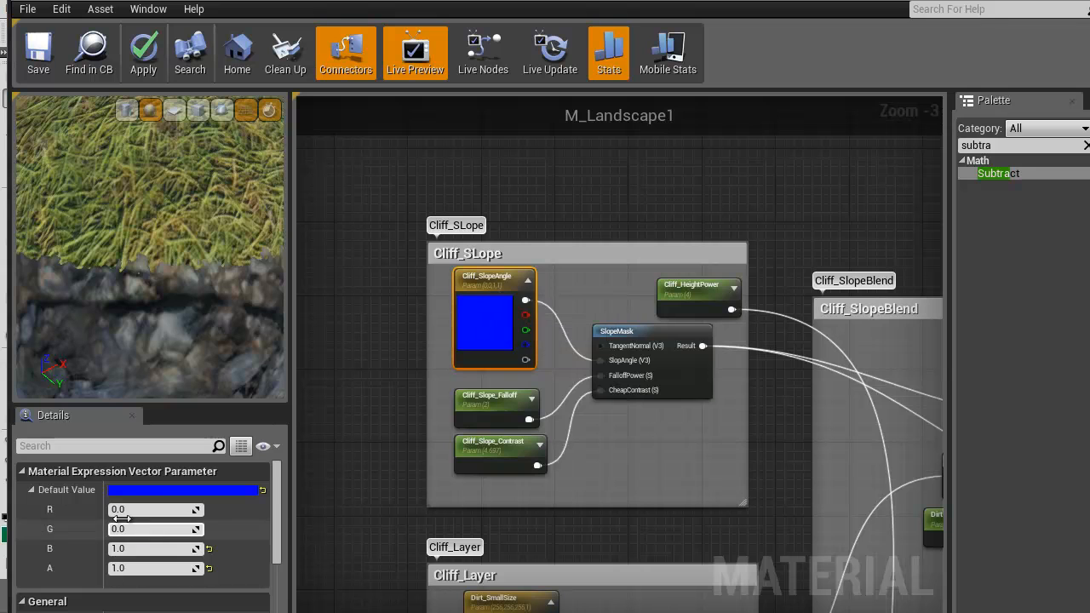
scroll(134, 585, down, 2)
click(130, 565)
drag(130, 563, 100, 568)
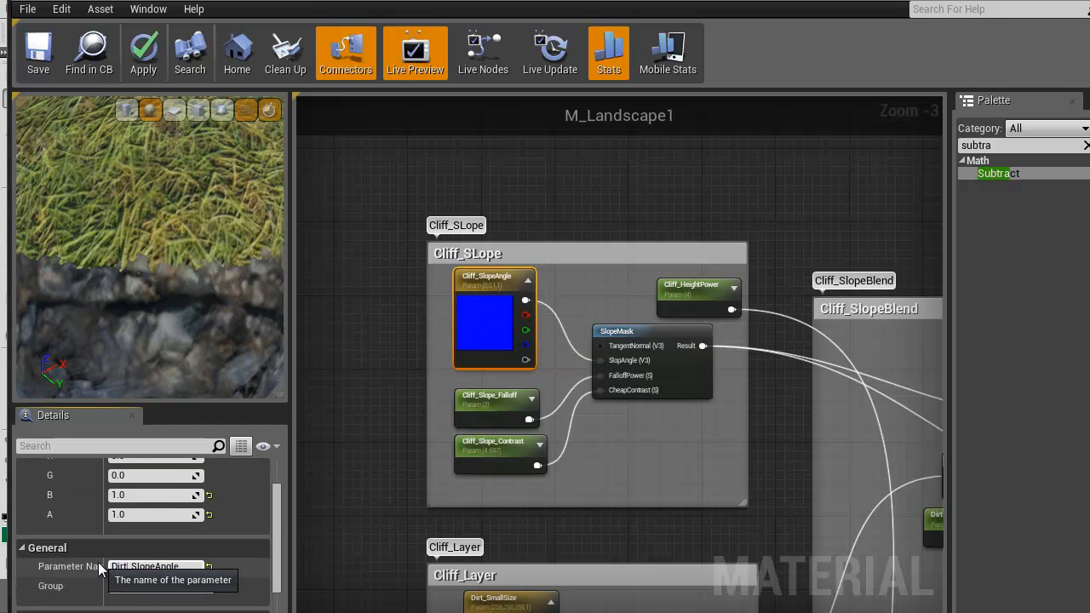
Rename the Cliff_Slope_Falloff and Cliff_Slope_Contrast parameters in the duplicated Cliff_SLope group as Dirt_Slope_Falloff and Dirt_Slope_Contrast
click(487, 394)
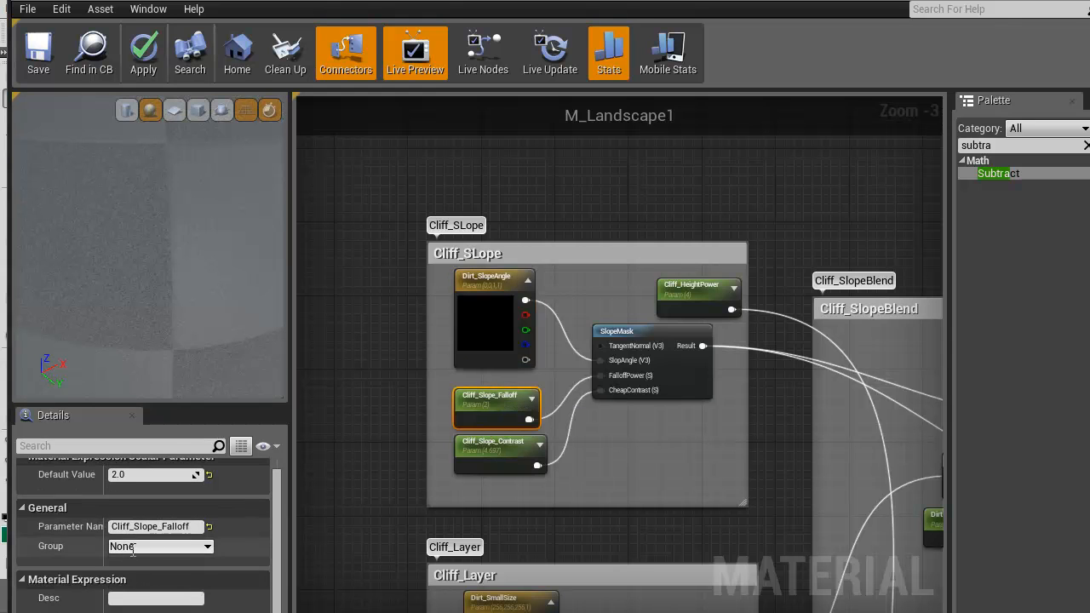
drag(133, 527, 98, 532)
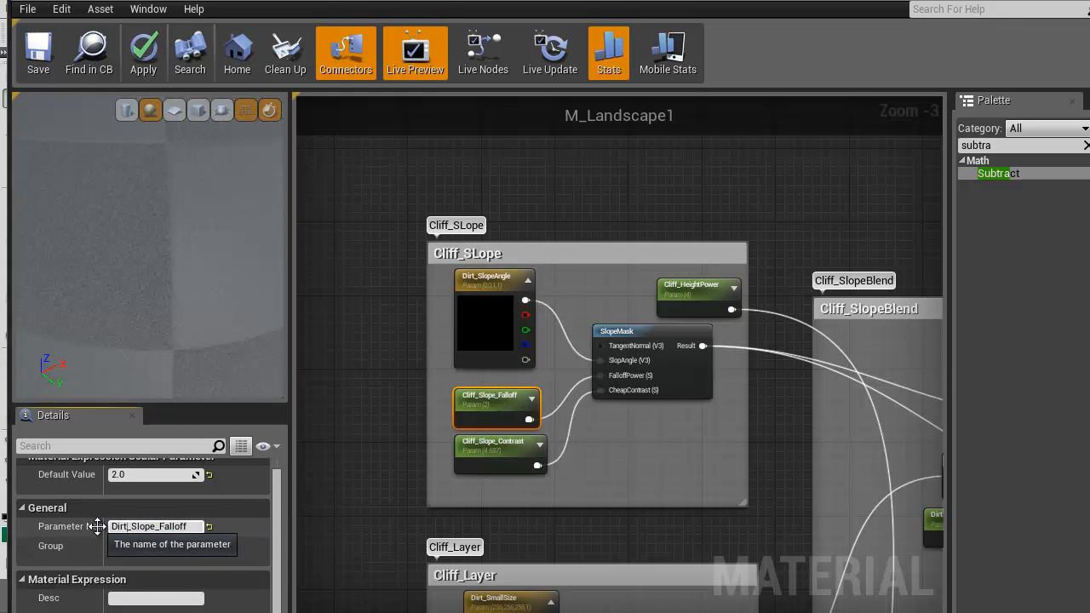
click(473, 443)
click(128, 527)
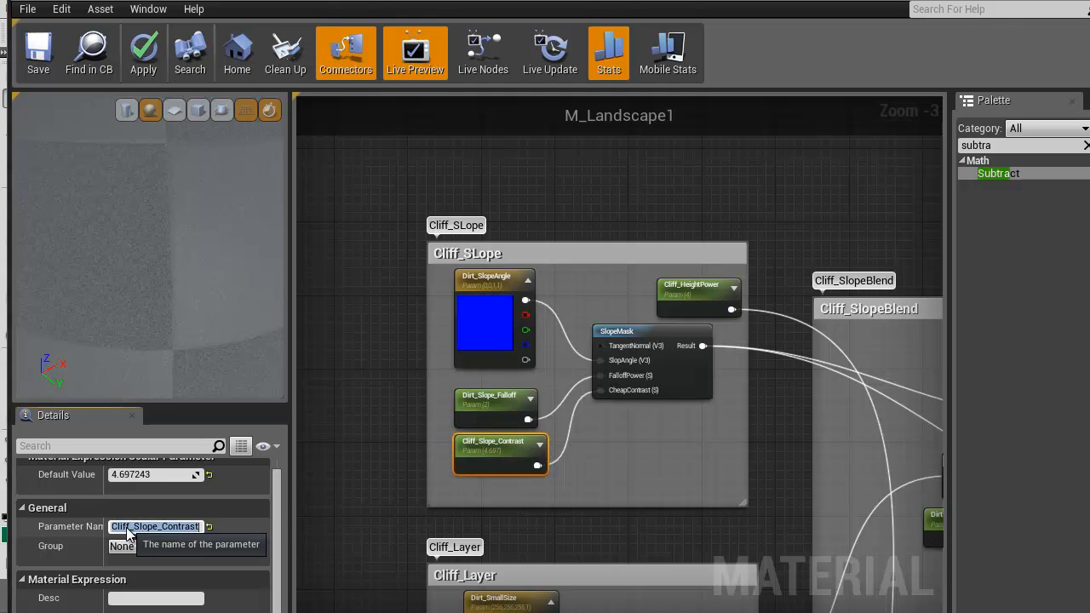
text(Dirt)
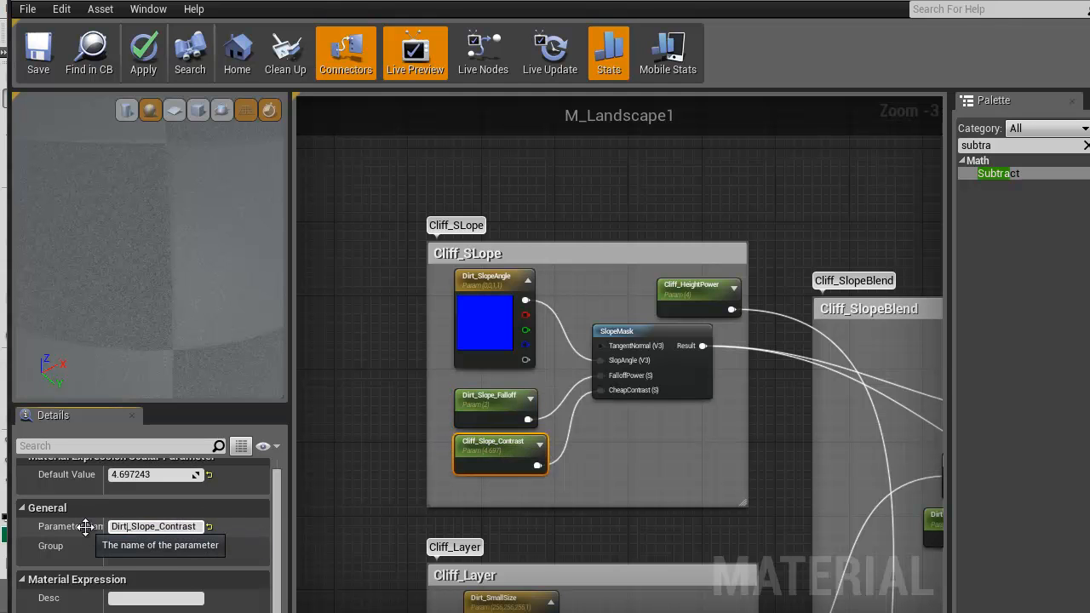
key(Return)
Rename the Cliff_HeightPower parameter above SlopeMask in the duplicated Cliff_SLope group as Dirt_HeightPower
click(712, 293)
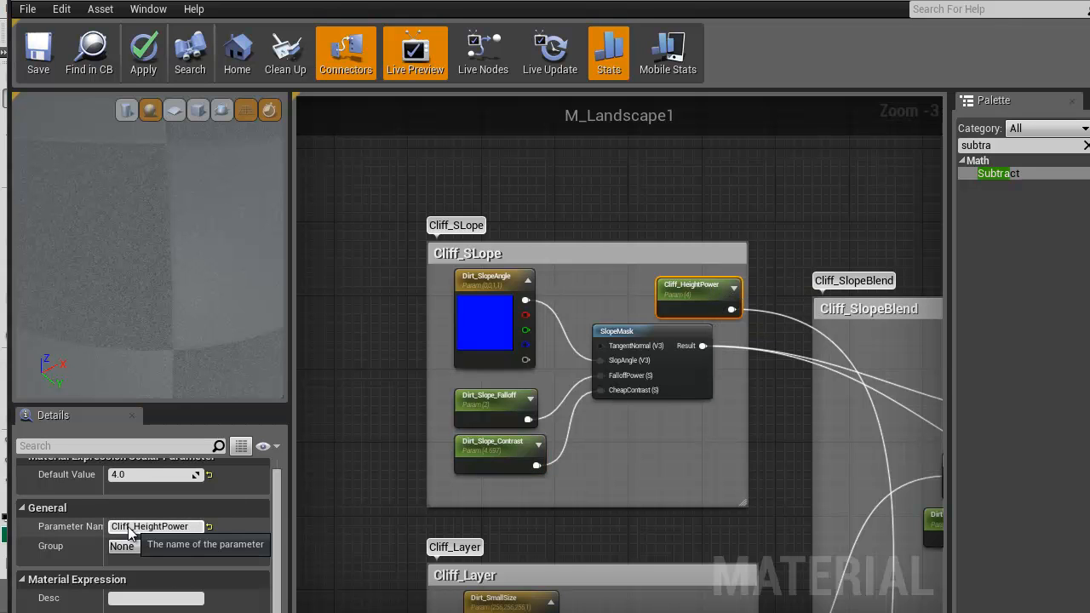
drag(130, 527, 94, 526)
text(Dirtt)
key(Return)
right_drag(697, 460, 481, 403)
scroll(298, 363, down, 3)
right_drag(458, 439, 622, 341)
scroll(624, 342, up, 1)
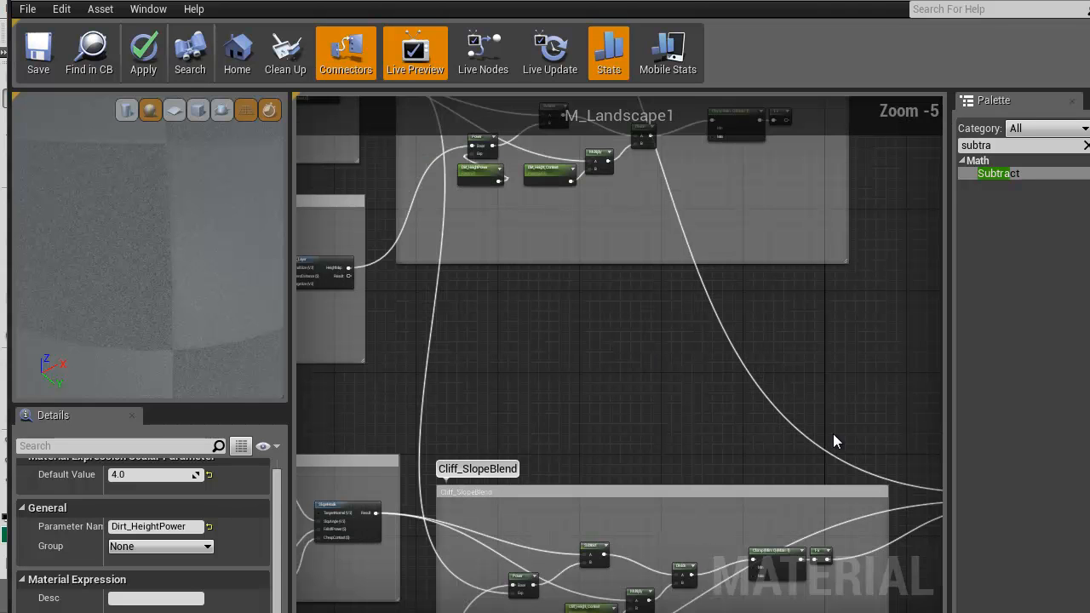
Connect the Result output of F_Dirt_Layer to the Base Material input of MatLayerBlend_Standard, replacing the grass connection
right_drag(790, 381, 654, 275)
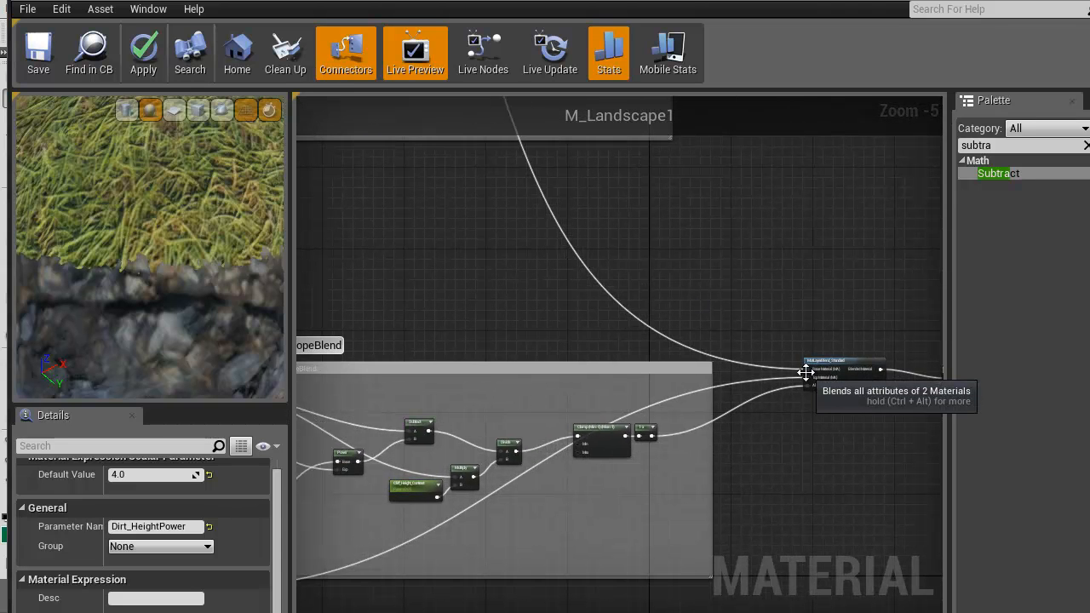
drag(808, 371, 684, 282)
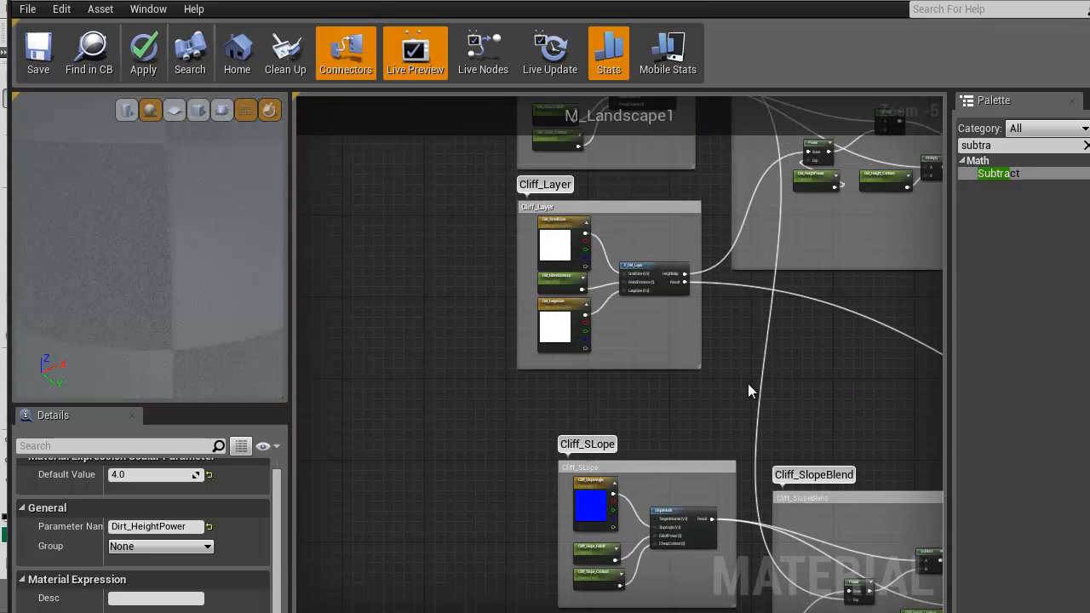
scroll(160, 249, down, 5)
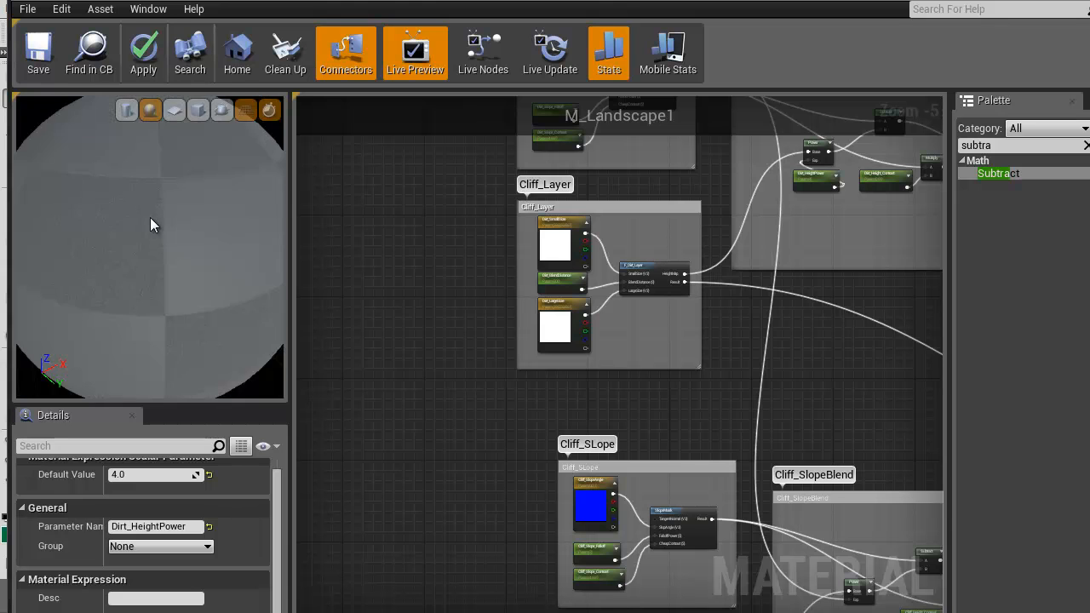
scroll(155, 230, up, 2)
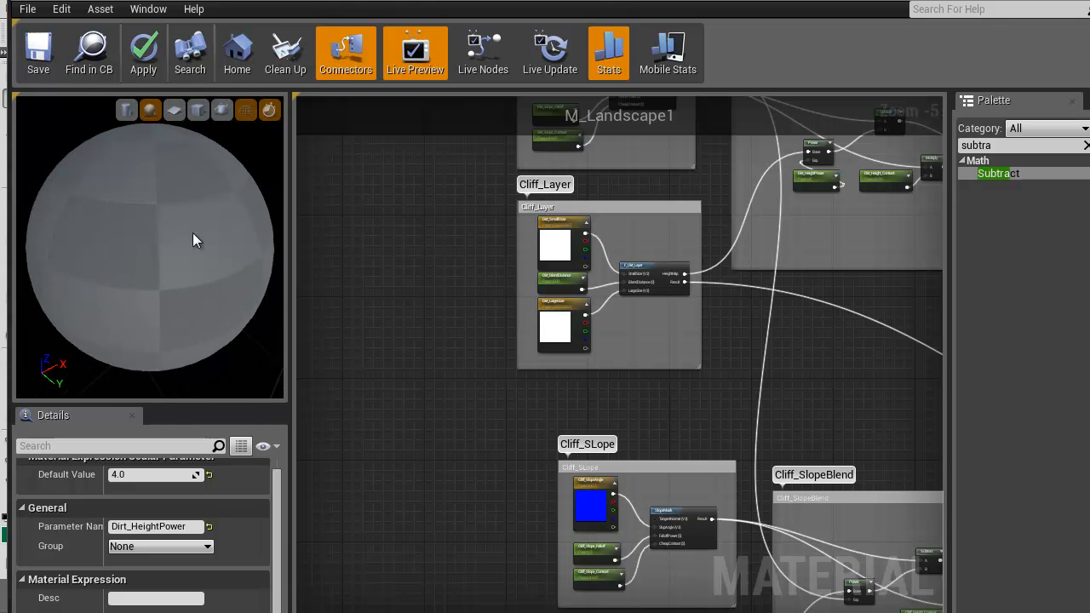
Rename the comments of the duplicated Cliff_Layer and Cliff_SLope groups as Dirt_Layer and Dirt_SLope
click(614, 214)
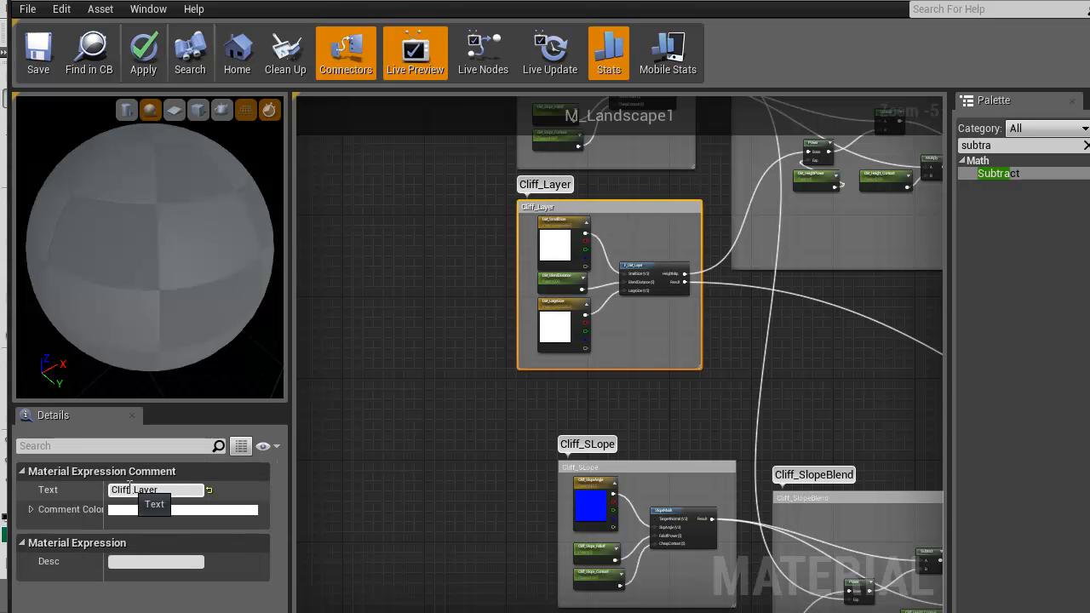
text(Dirt)
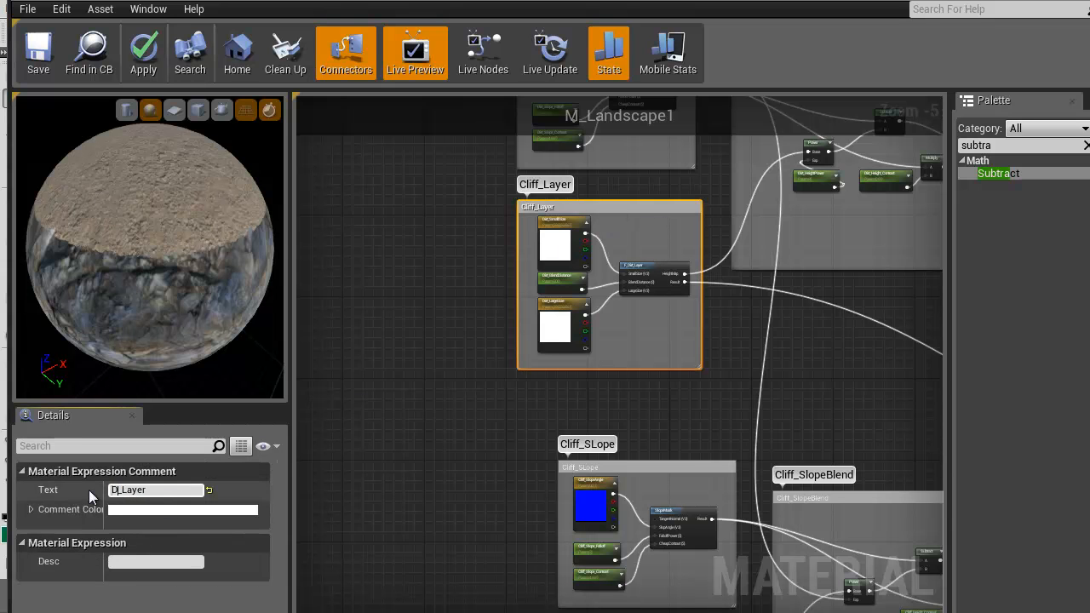
key(Return)
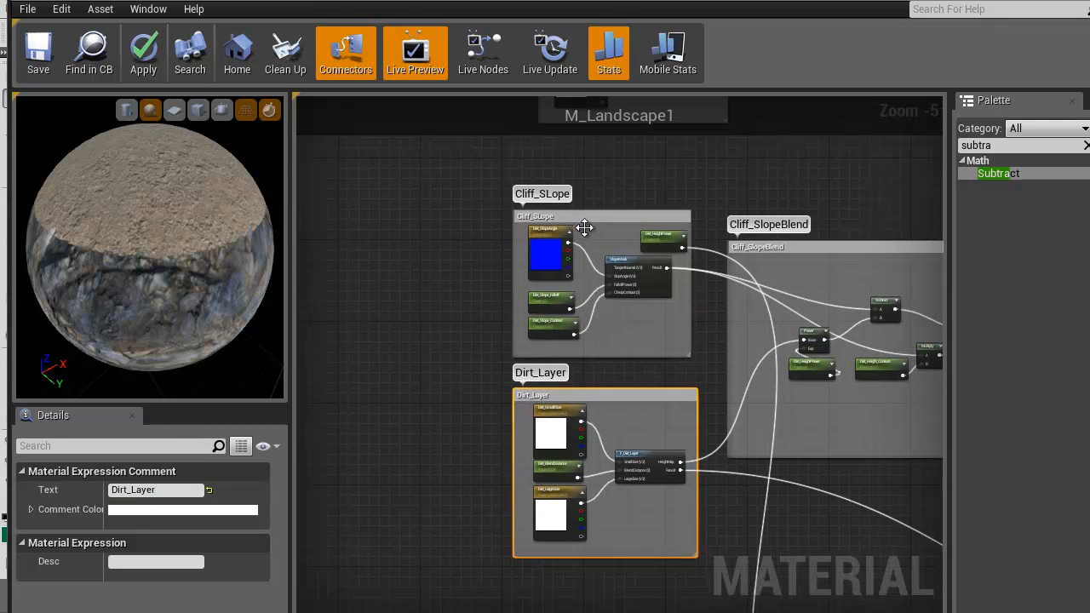
click(584, 227)
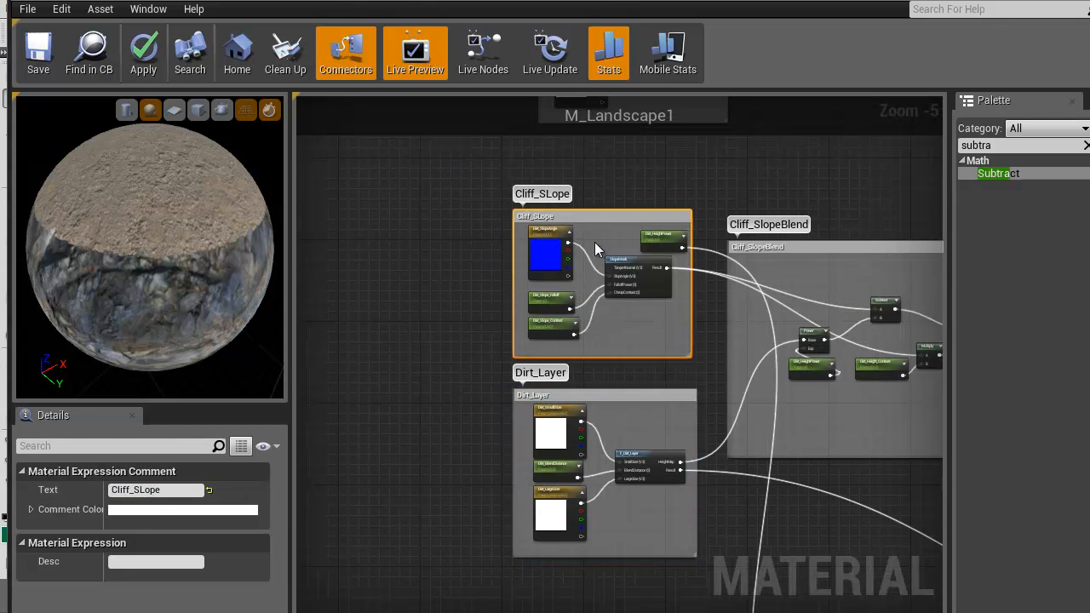
click(128, 491)
text(Dirt)
key(Return)
Rename the comment of the duplicated Cliff_SlopeBlend group as Dirt_SlopeBlend
click(849, 250)
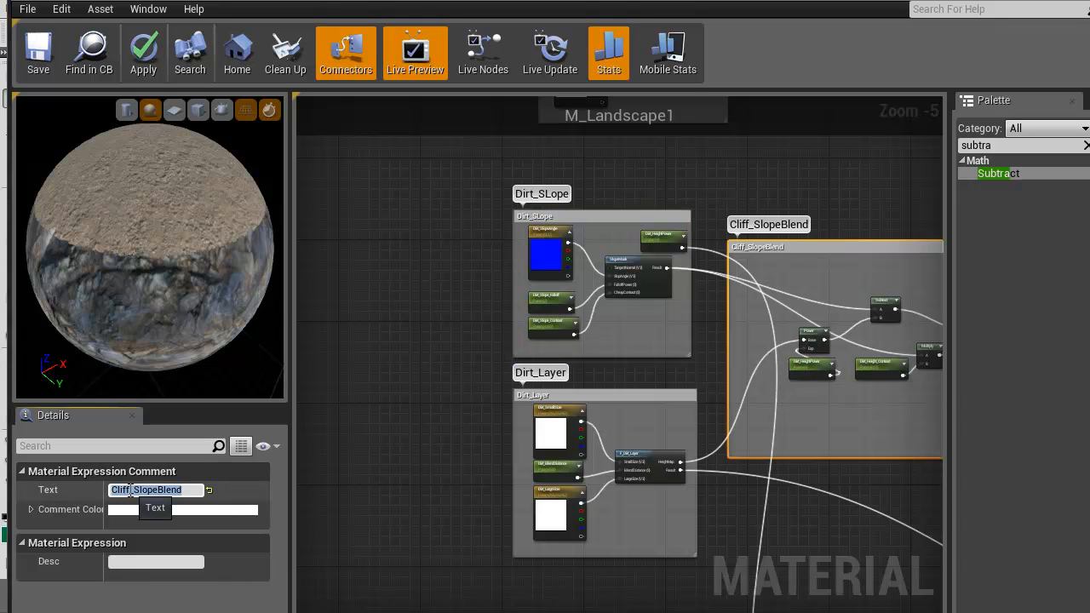
drag(104, 490, 78, 484)
text(Dirt)
key(Return)
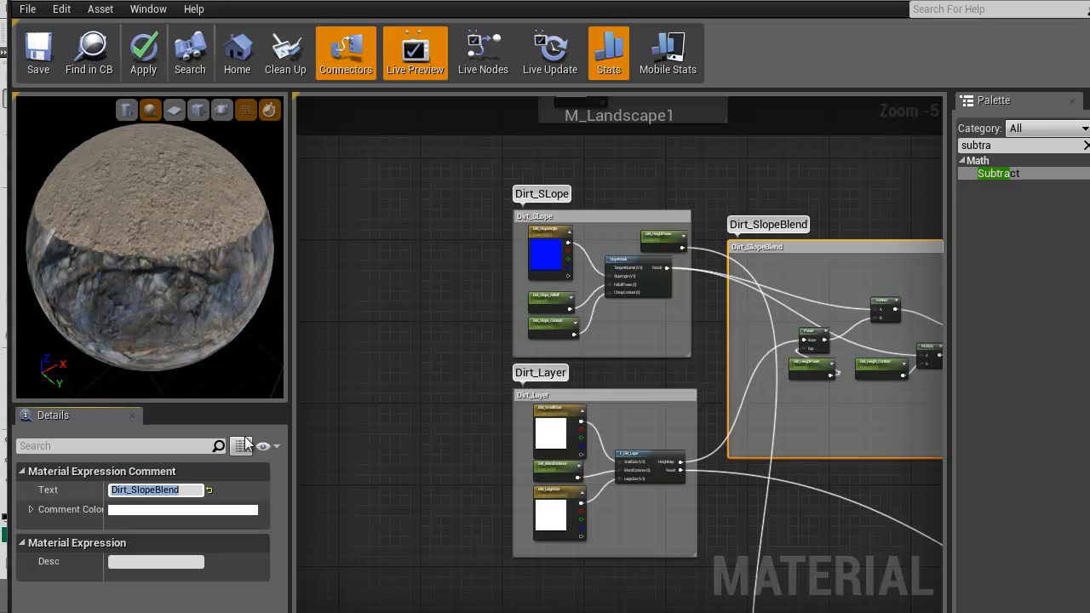
Move the MatLayerBlend_Standard and M_Landscape1 output nodes together farther up and away from the slope blend groups
right_drag(801, 294, 572, 317)
scroll(572, 317, down, 3)
right_drag(627, 431, 529, 340)
drag(751, 469, 886, 356)
scroll(738, 349, up, 3)
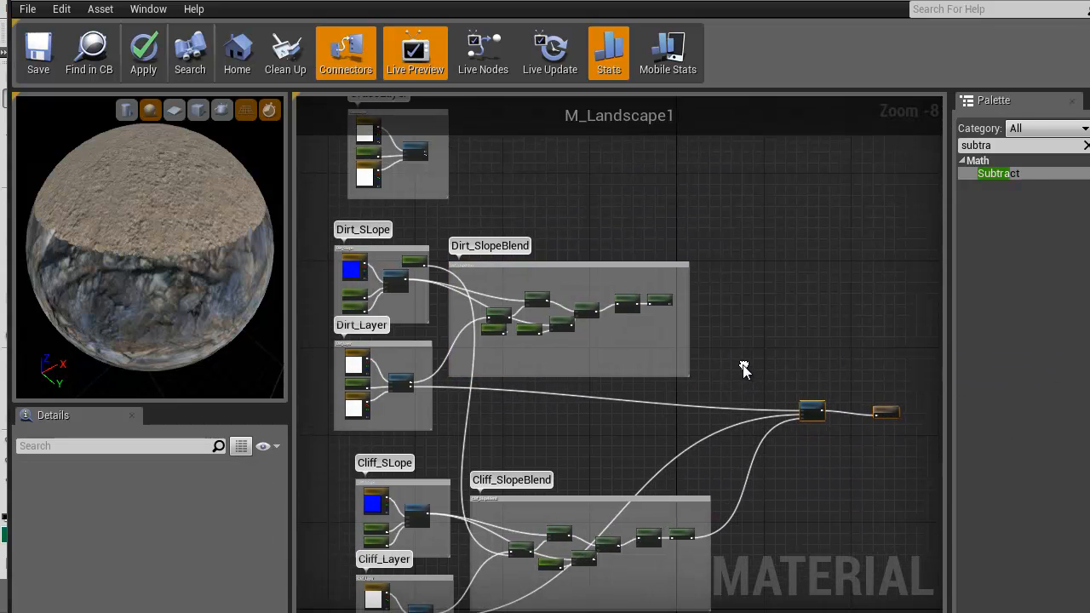
Examine the nodes in the Dirt_SlopeBlend group and how the layers reach the MatLayerBlend_Standard node
right_drag(671, 316, 940, 340)
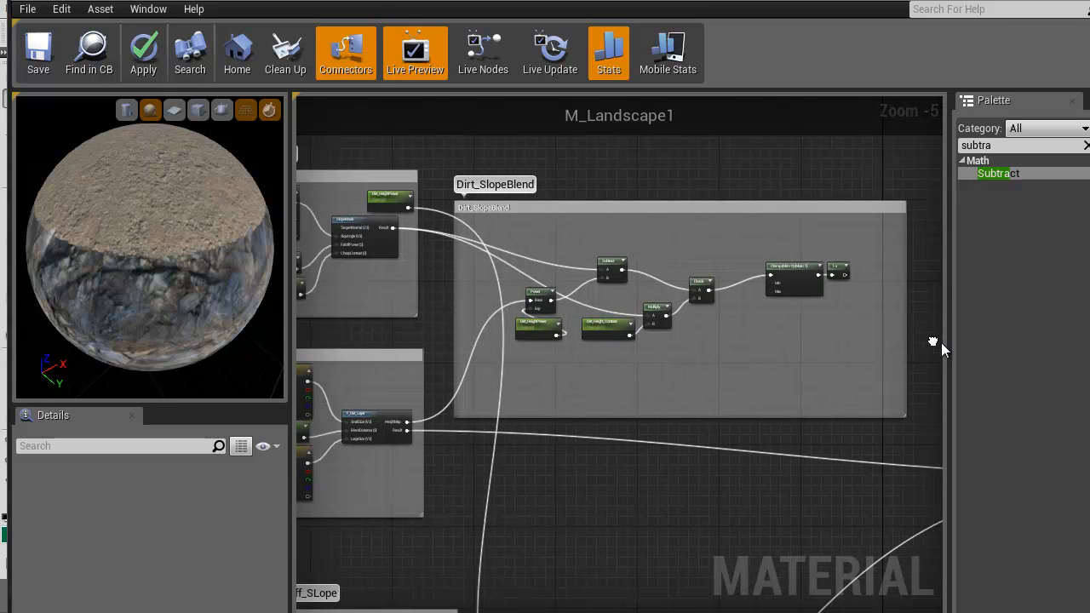
scroll(598, 438, up, 4)
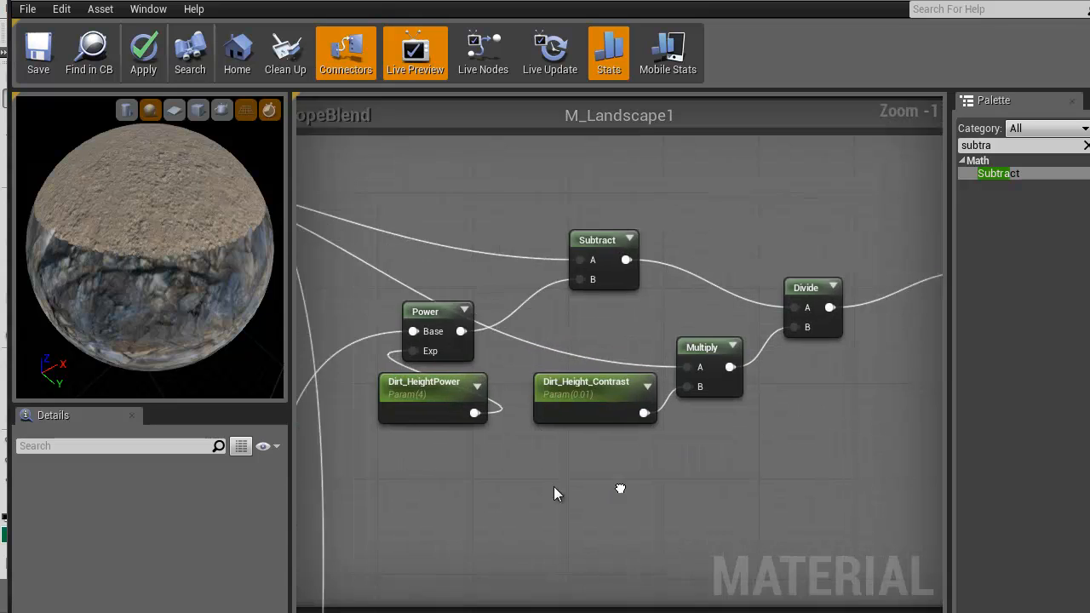
scroll(498, 464, down, 3)
right_drag(610, 459, 502, 346)
right_drag(731, 402, 447, 279)
drag(655, 364, 598, 364)
right_drag(430, 318, 639, 301)
right_drag(746, 290, 476, 302)
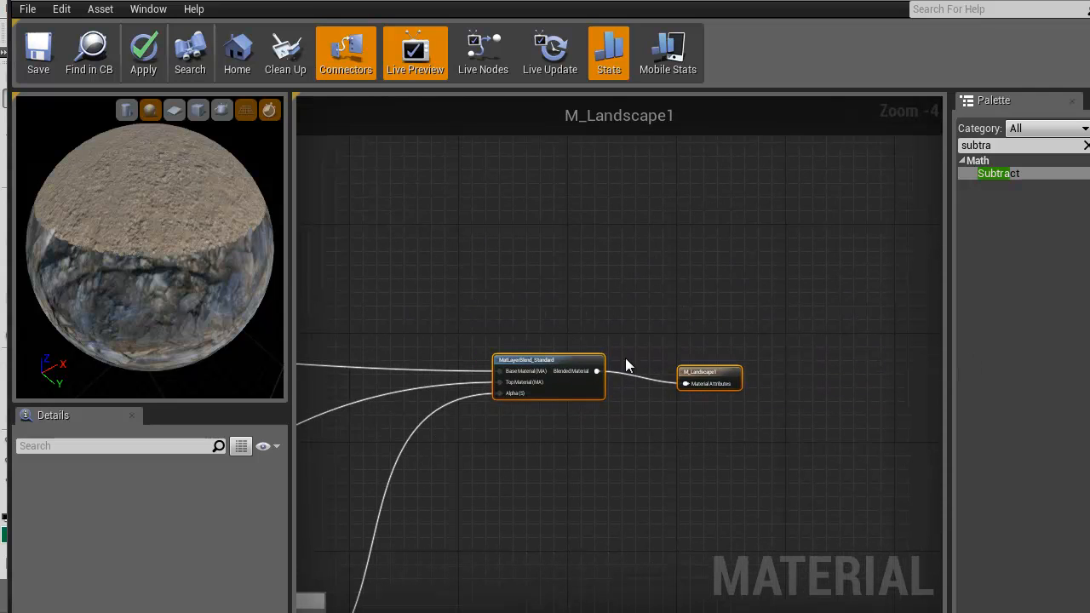
Duplicate the MatLayerBlend_Standard node and connect the original's Blended Material output to the copy's Base Material input
click(562, 362)
key(ctrl+w)
drag(643, 357, 596, 372)
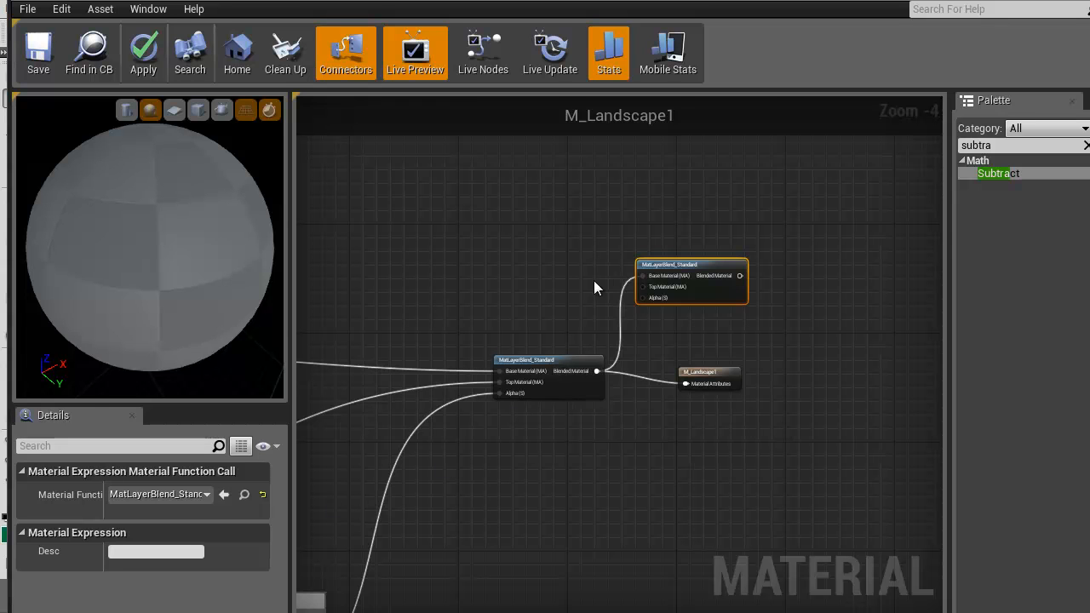
Connect the grass layer's Result to the new blend's Top Material input and the blend's output to the Material Attributes of M_Landscape1
drag(643, 287, 578, 498)
right_drag(851, 527, 519, 225)
scroll(653, 472, down, 1)
right_drag(888, 555, 351, 159)
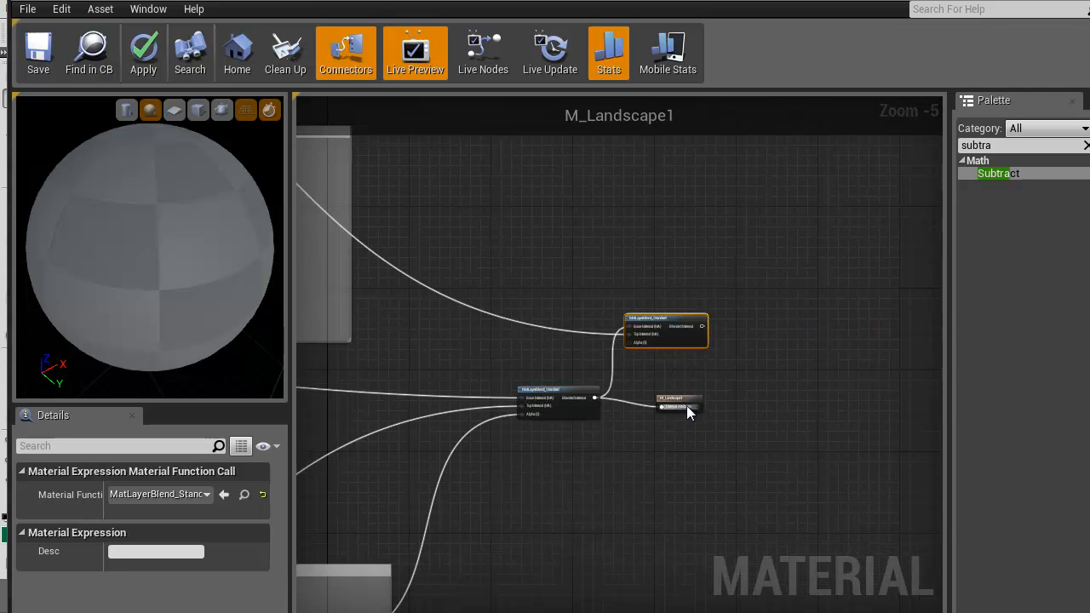
alt+click(662, 407)
drag(676, 402, 748, 327)
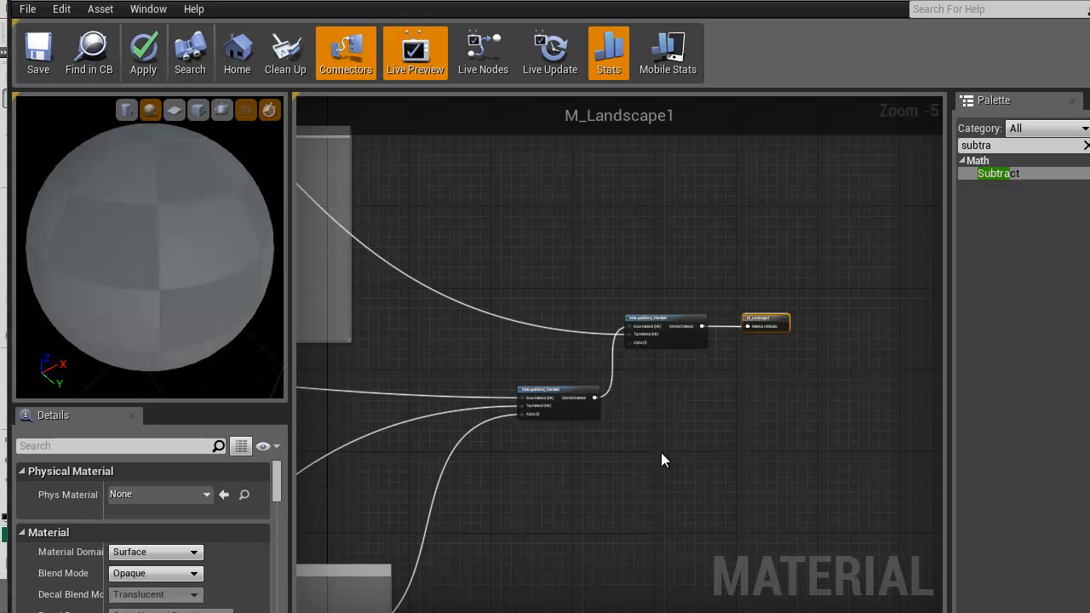
Connect the 1-x output of the Dirt_SlopeBlend group to the Alpha input of the new MatLayerBlend_Standard node
right_drag(452, 376, 786, 327)
scroll(485, 422, down, 3)
right_drag(481, 417, 534, 419)
scroll(598, 373, up, 2)
scroll(599, 374, up, 3)
right_drag(598, 373, 441, 362)
scroll(441, 362, down, 1)
right_drag(504, 377, 485, 363)
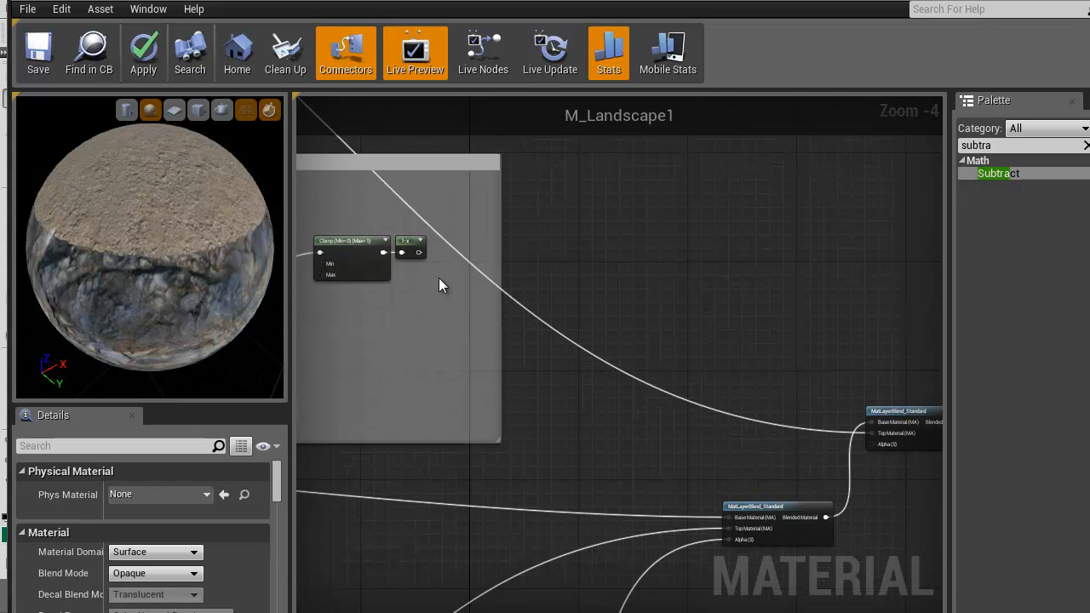
drag(418, 252, 873, 443)
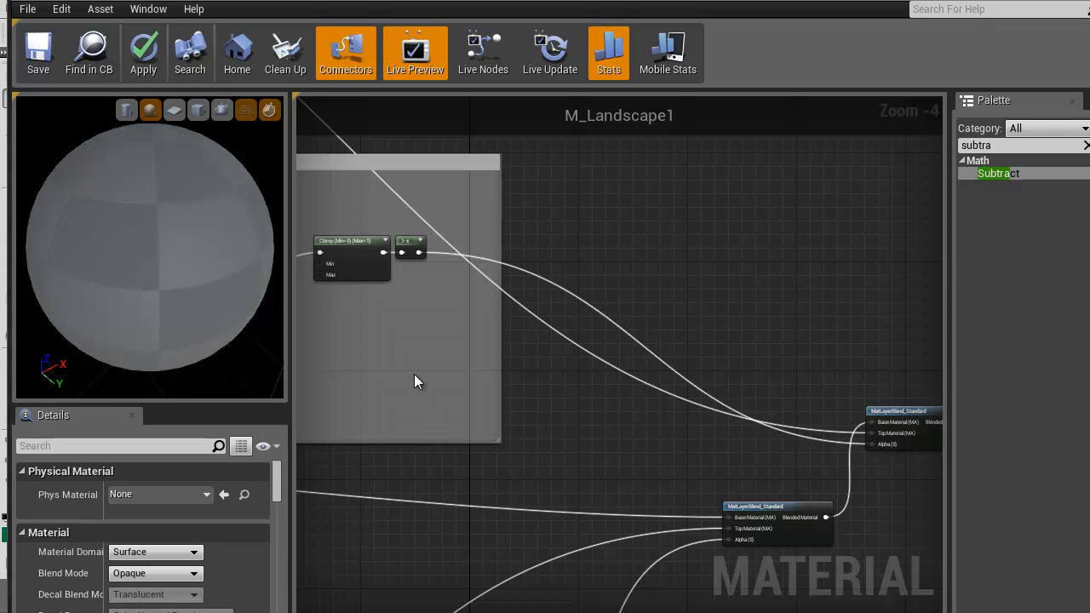
Inspect the layer blending on the preview sphere from another angle and review the grass and dirt node groups
right_drag(380, 371, 730, 321)
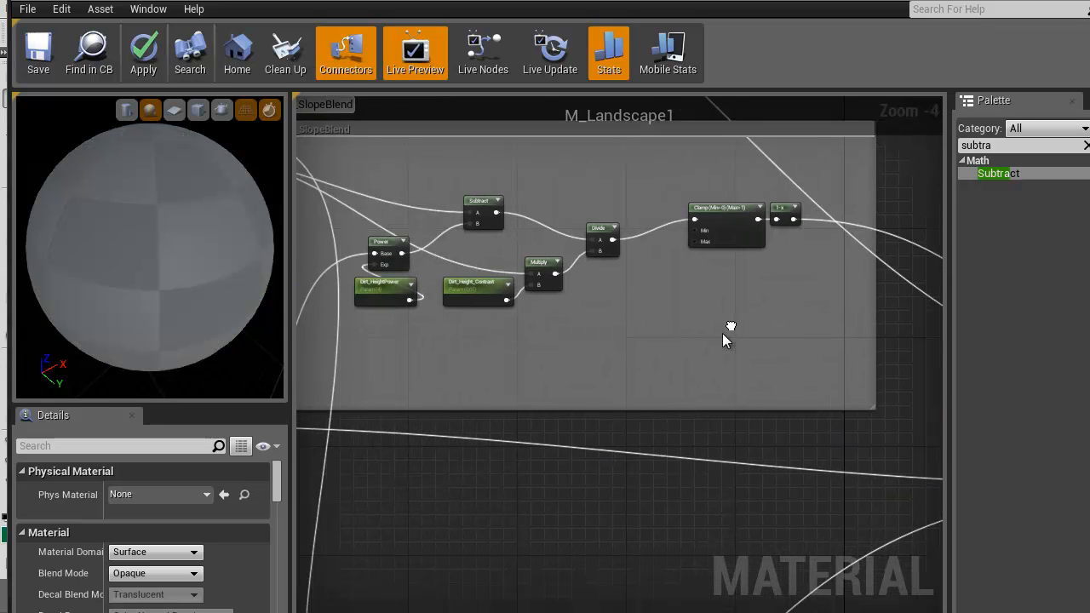
scroll(673, 368, down, 2)
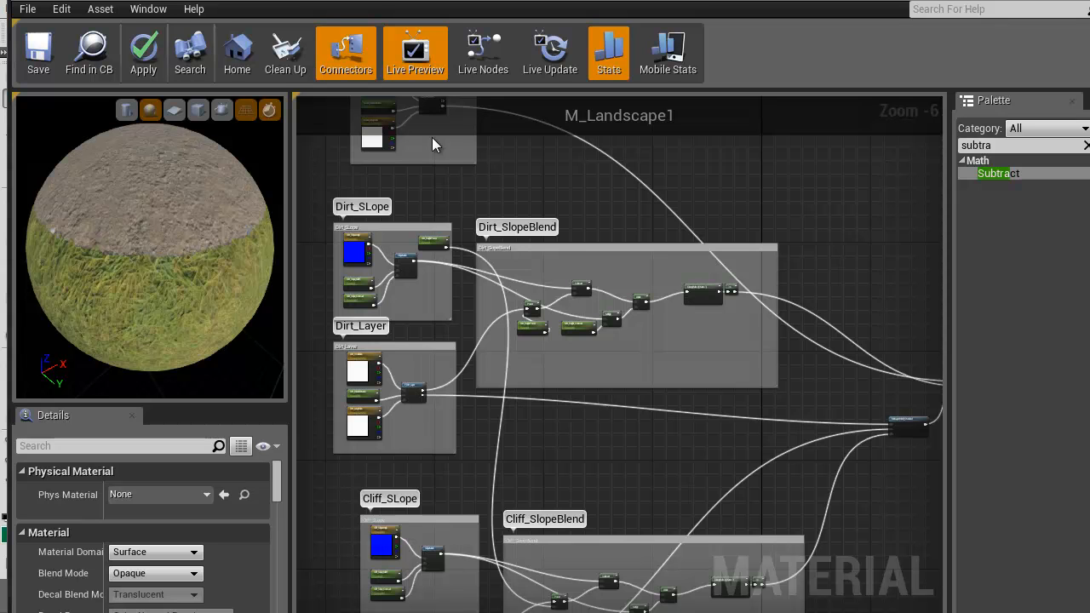
right_drag(542, 195, 573, 290)
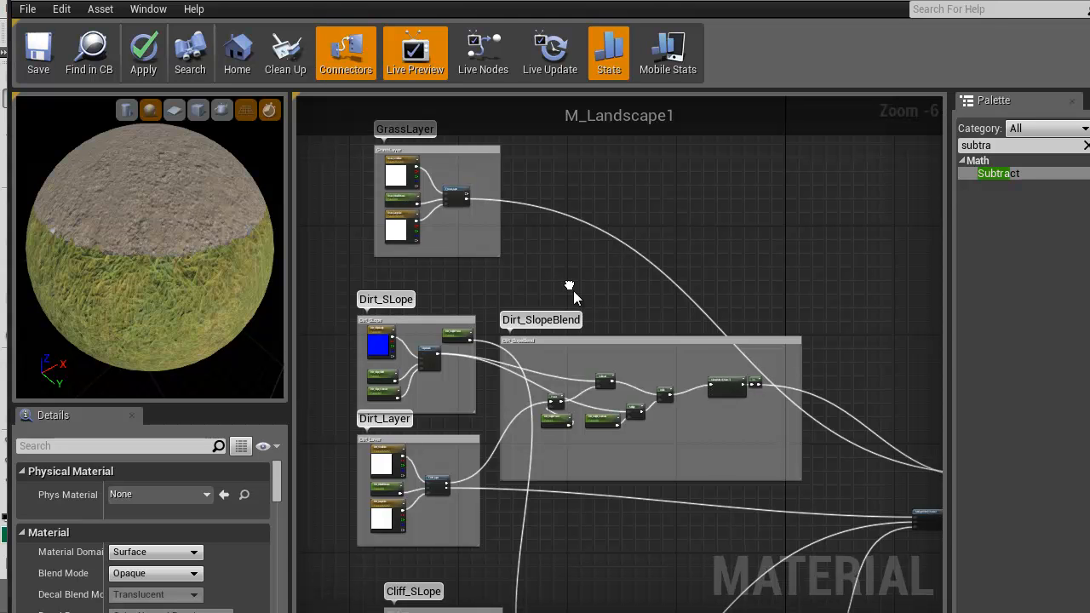
drag(189, 248, 113, 200)
right_drag(527, 299, 543, 260)
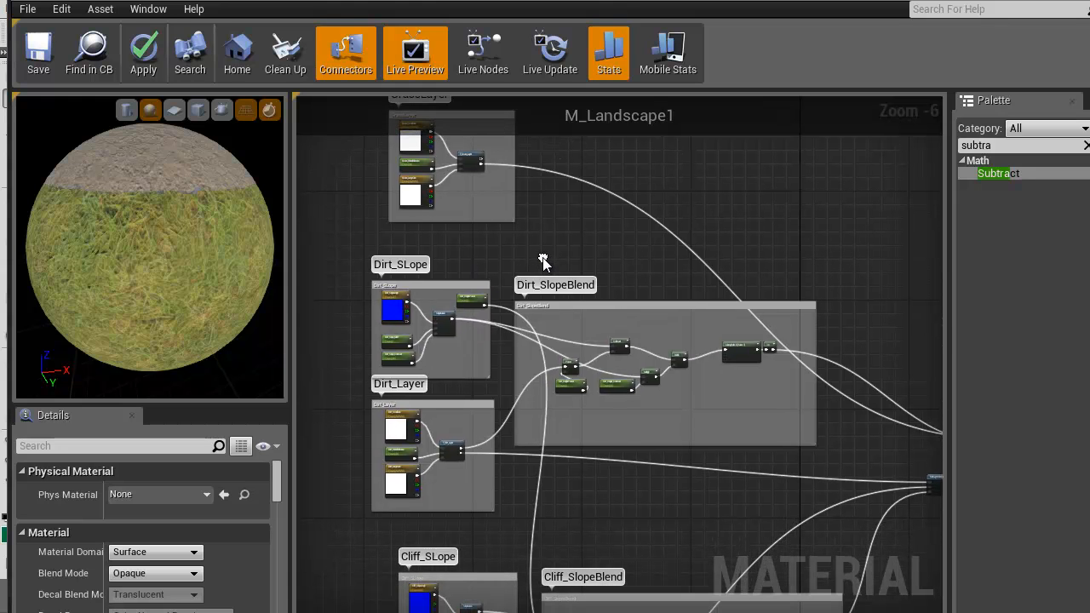
scroll(543, 262, down, 2)
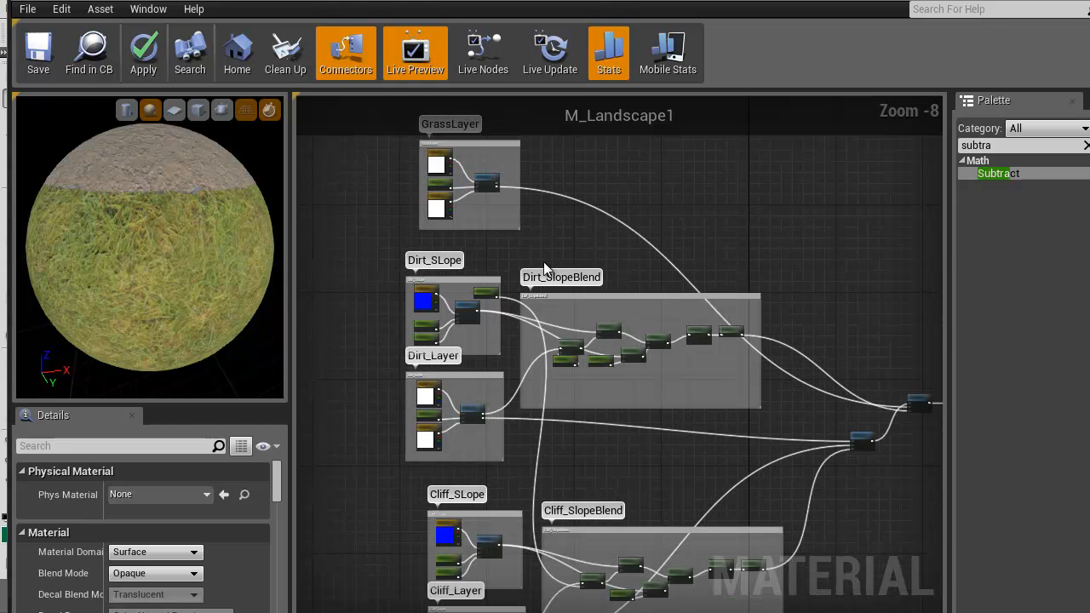
right_drag(158, 195, 165, 217)
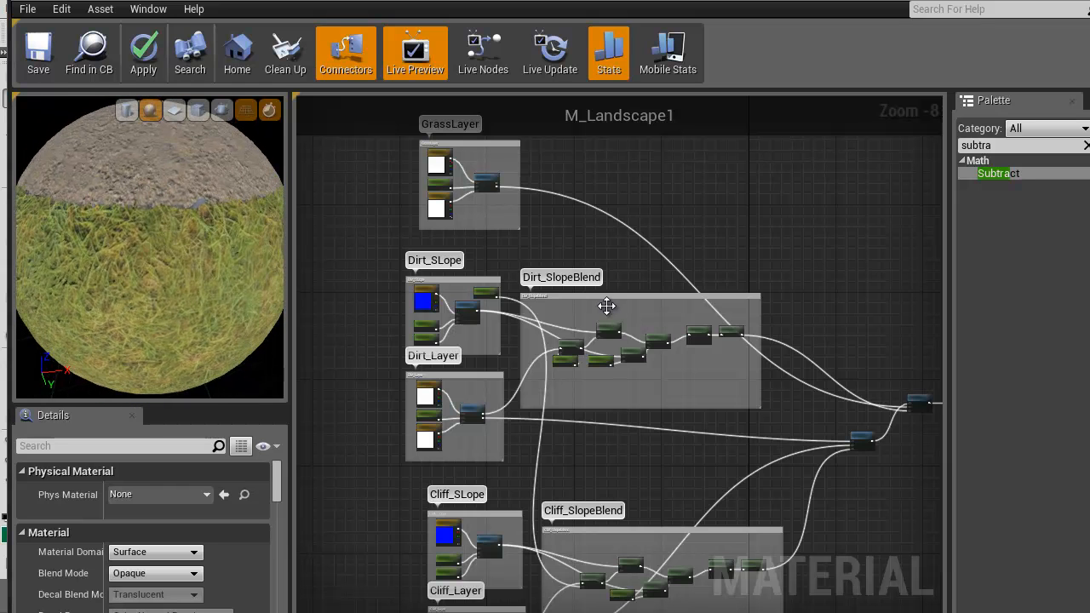
scroll(452, 340, up, 3)
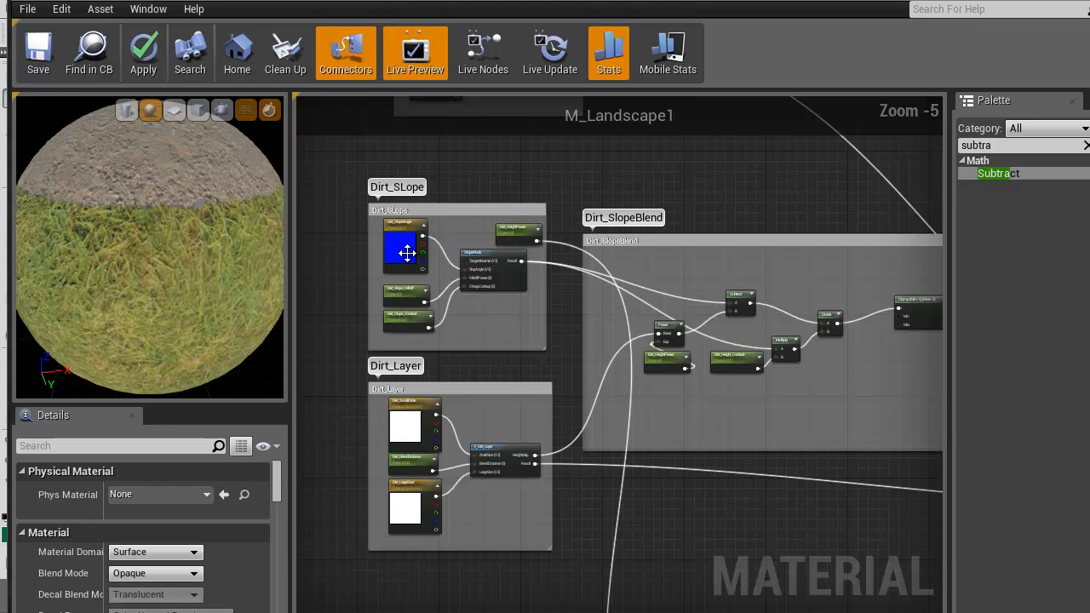
scroll(399, 206, up, 3)
scroll(463, 379, down, 4)
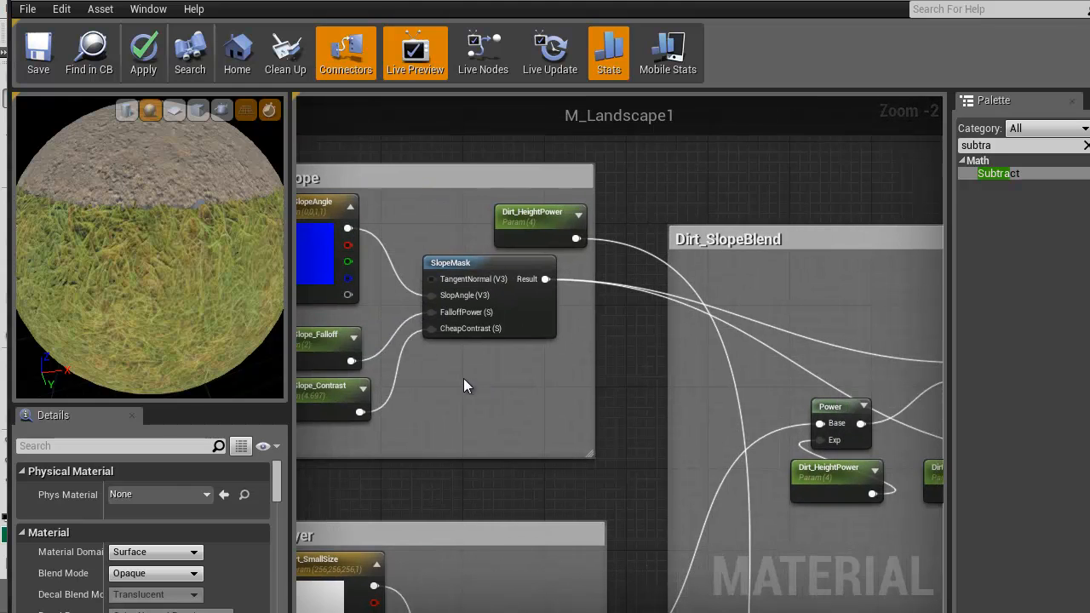
right_drag(545, 274, 579, 274)
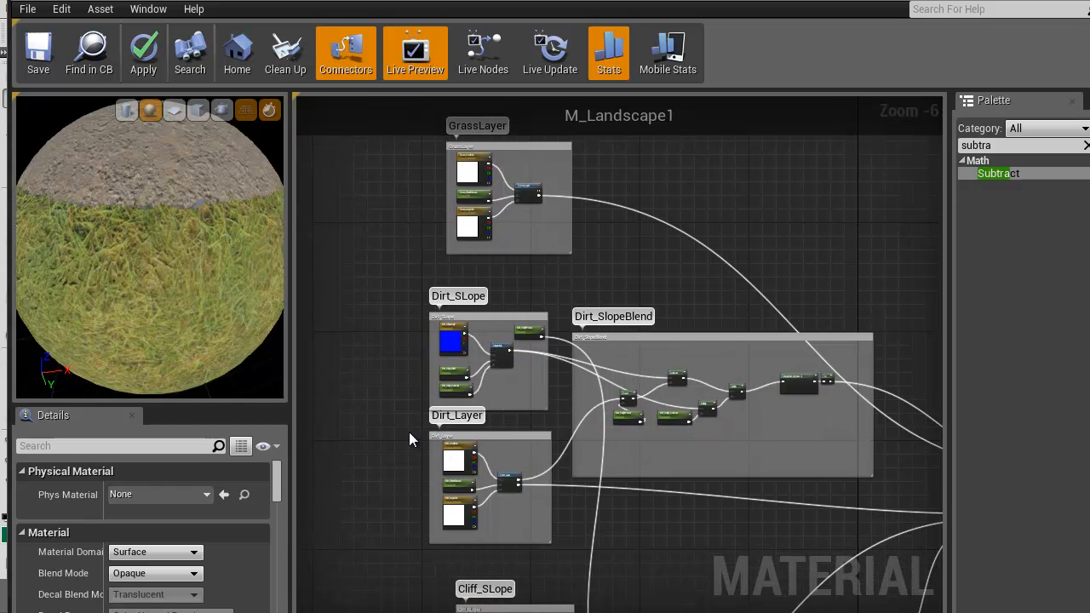
Disconnect the Result and HeightMap outputs of the F_Dirt_Layer node in the Dirt_Layer group
scroll(409, 439, up, 3)
scroll(431, 434, down, 3)
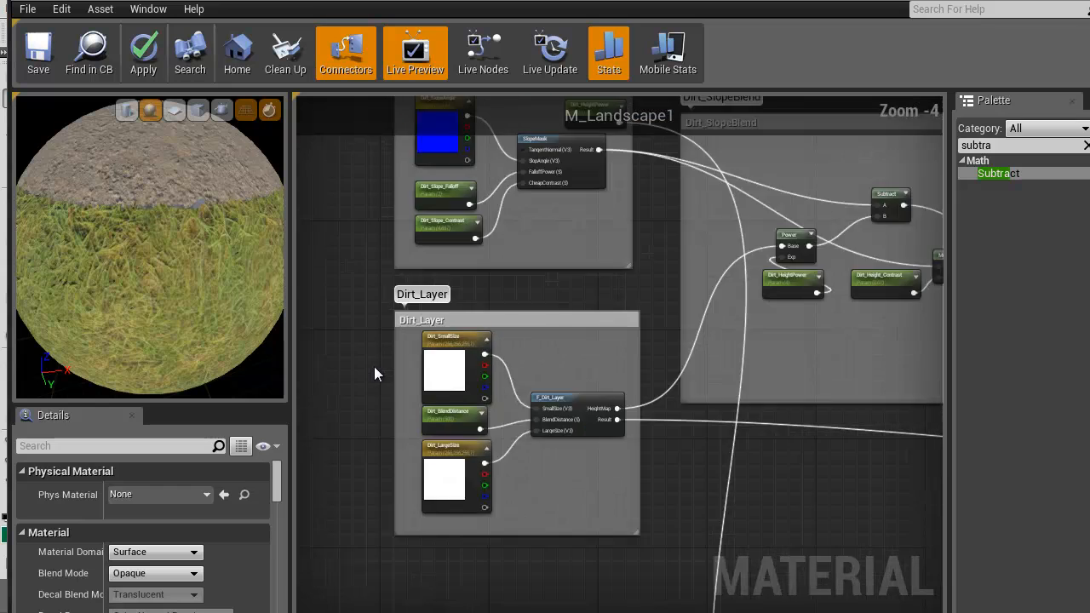
scroll(502, 433, up, 3)
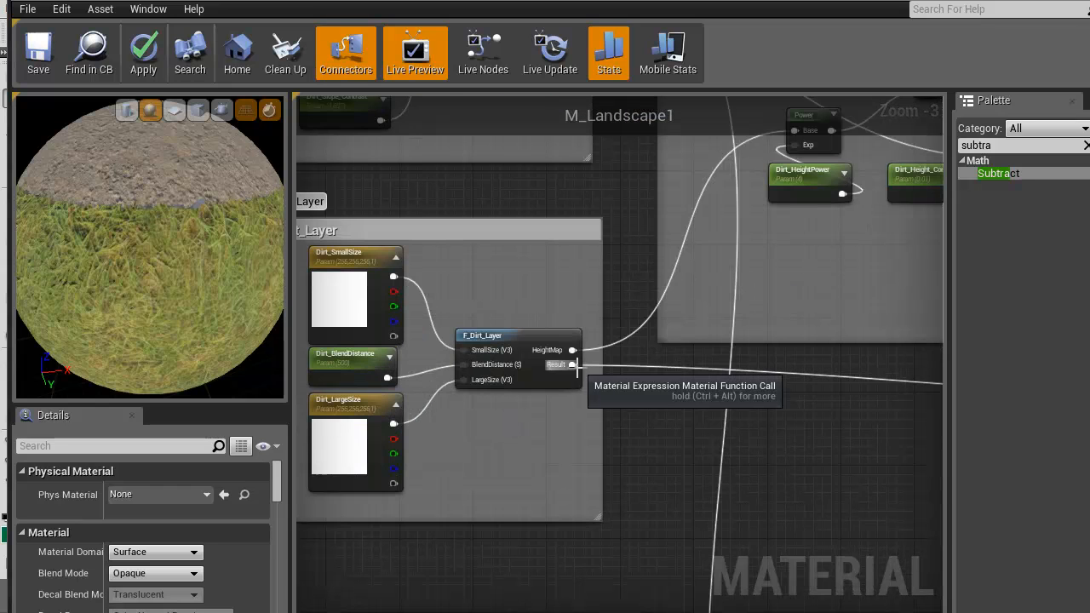
alt+click(574, 365)
alt+click(573, 350)
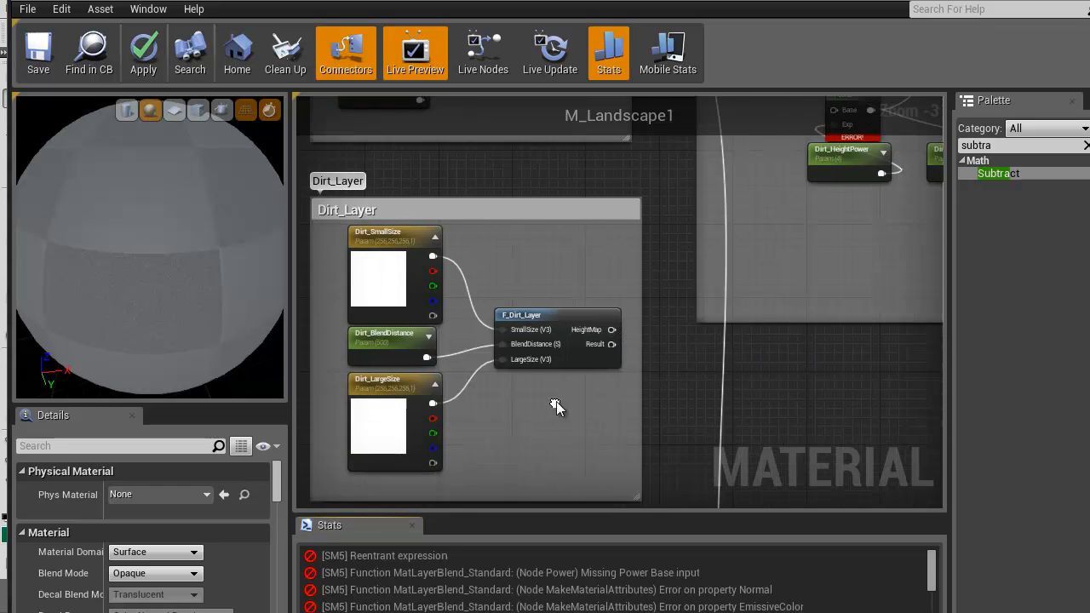
Move the Dirt_Layer group up out of the way and place the GrassLayer group beneath Dirt_SLope
scroll(552, 399, down, 3)
right_drag(536, 331, 504, 426)
drag(506, 428, 368, 142)
drag(541, 146, 527, 441)
right_drag(543, 406, 494, 248)
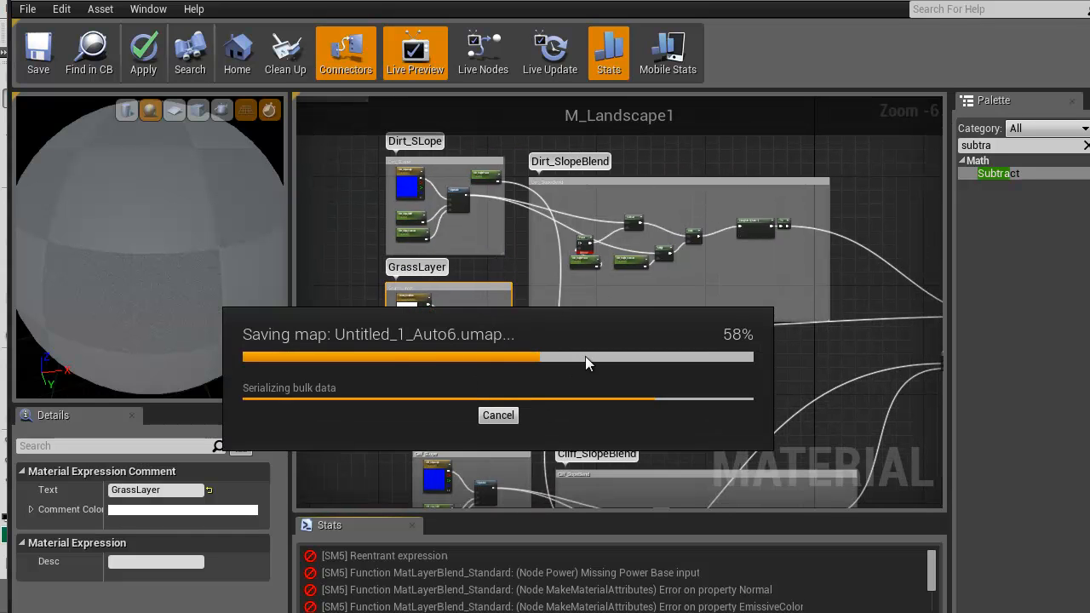
mouse_move(625, 359)
right_down()
mouse_move(547, 361)
mouse_move(617, 376)
right_up()
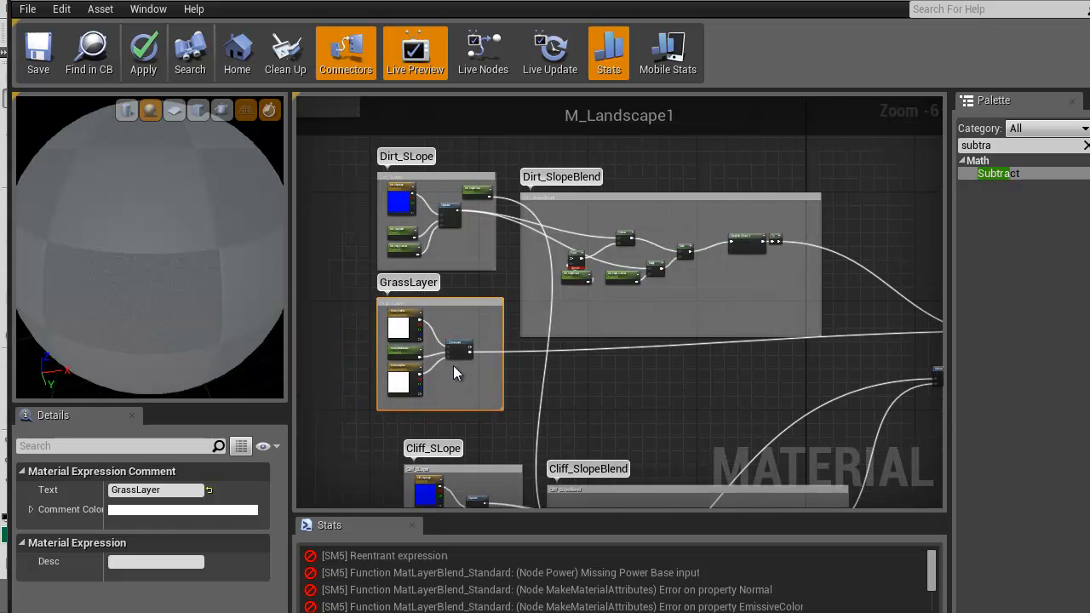
Connect the HeightMap output of F_Grass_Layer to the Base input of the Power node in the Dirt_SlopeBlend group
scroll(453, 365, up, 3)
right_drag(580, 330, 499, 391)
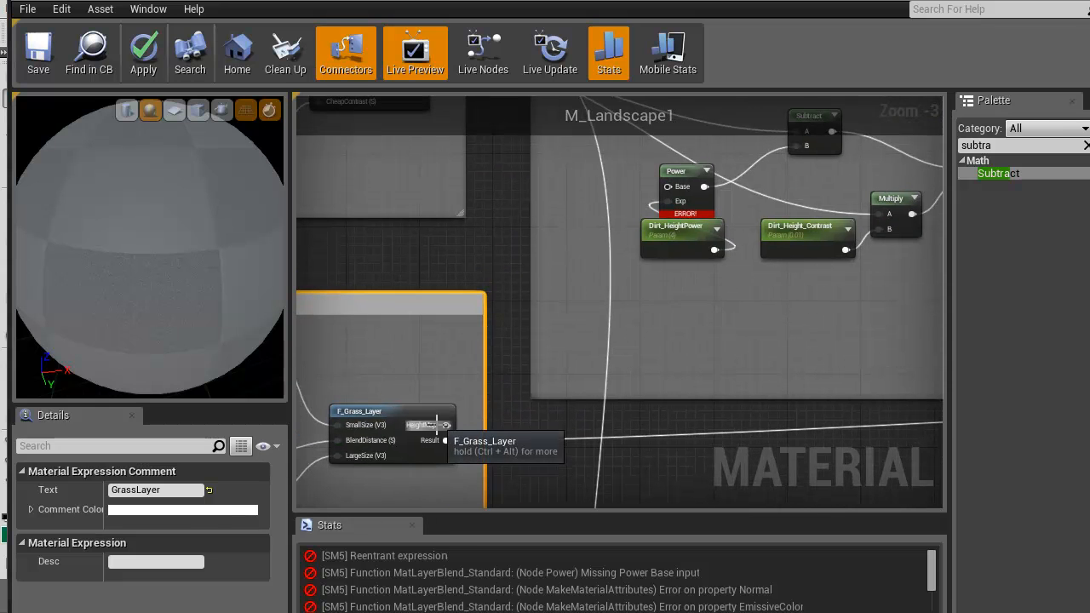
drag(446, 425, 667, 191)
right_drag(640, 415, 584, 297)
scroll(632, 351, down, 3)
right_drag(632, 351, 450, 316)
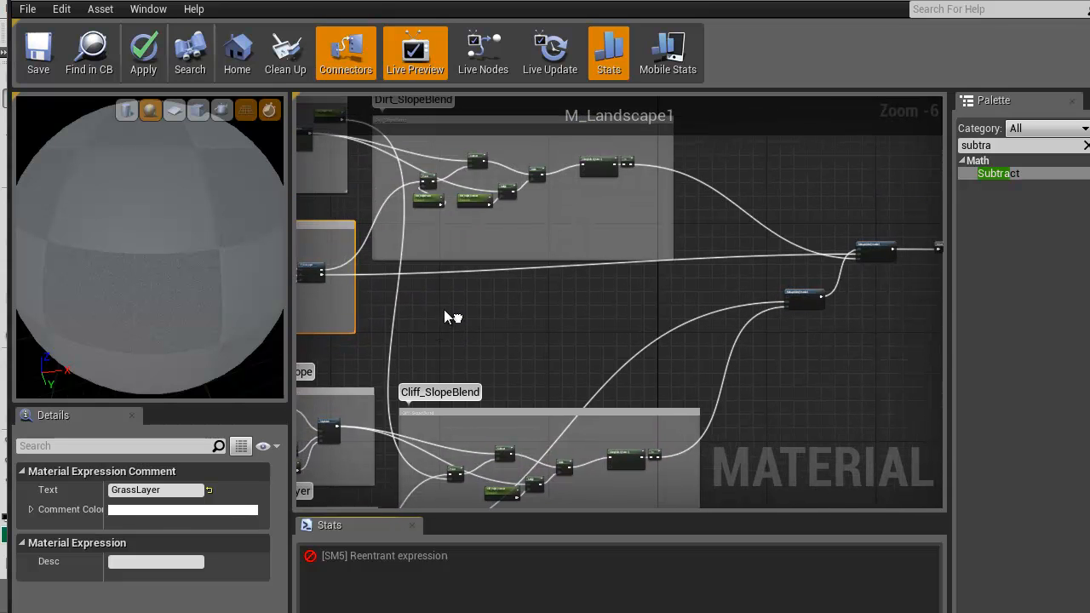
Connect the Result output of F_Grass_Layer to the Base Material input of the MatLayerBlend_Standard node that receives the cliff slope blend
scroll(713, 278, up, 2)
scroll(739, 297, down, 2)
mouse_move(739, 297)
right_down()
mouse_move(713, 287)
mouse_move(750, 290)
mouse_move(738, 292)
right_up()
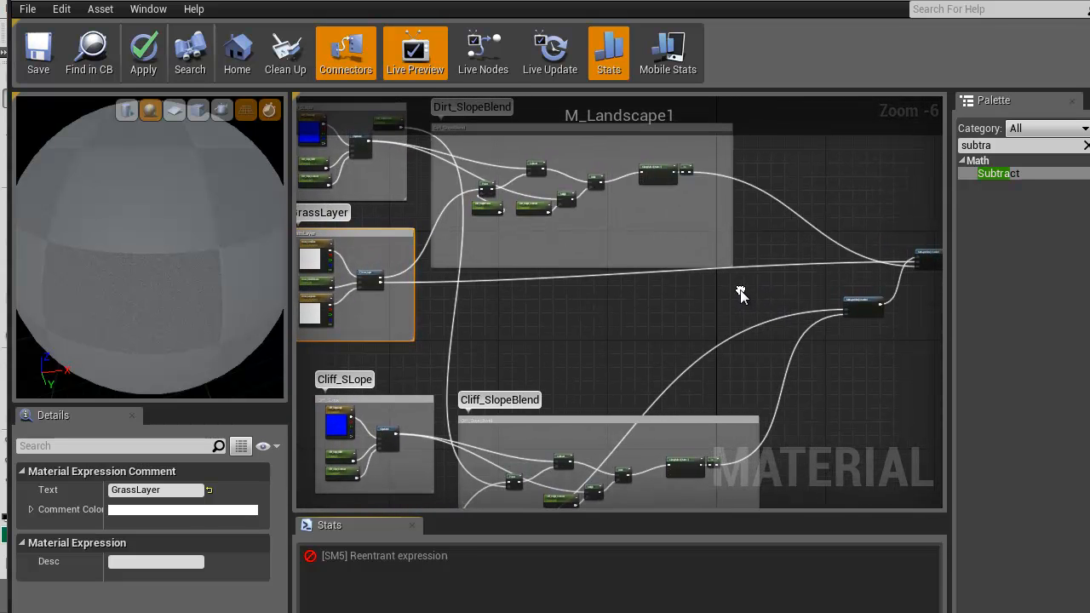
scroll(738, 289, up, 1)
right_drag(436, 315, 549, 285)
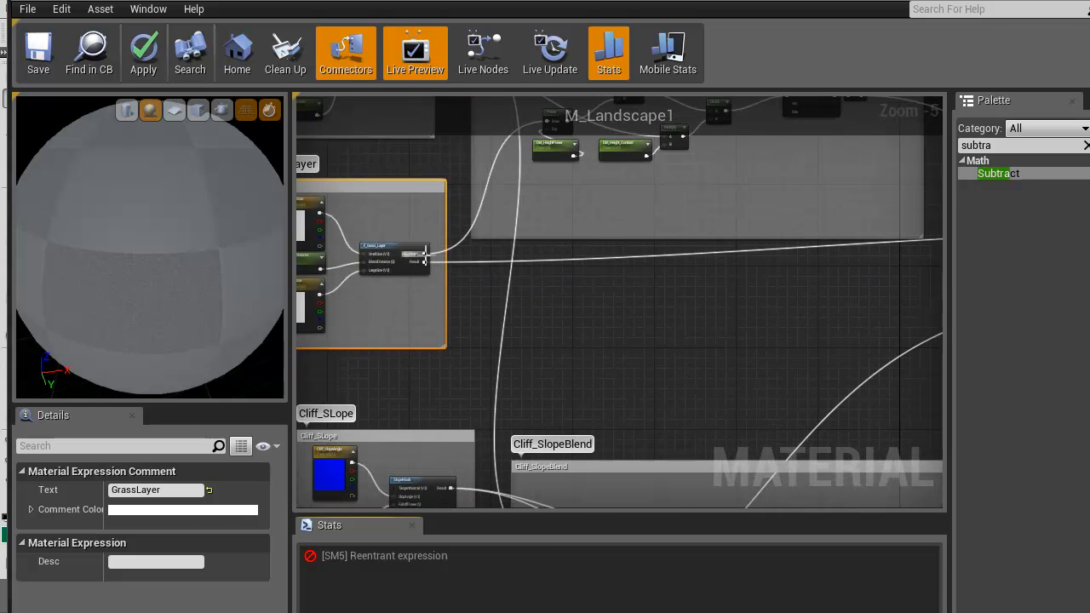
drag(425, 260, 675, 280)
scroll(693, 305, up, 3)
right_drag(456, 274, 803, 331)
scroll(560, 351, down, 2)
right_drag(391, 324, 652, 355)
scroll(652, 355, down, 2)
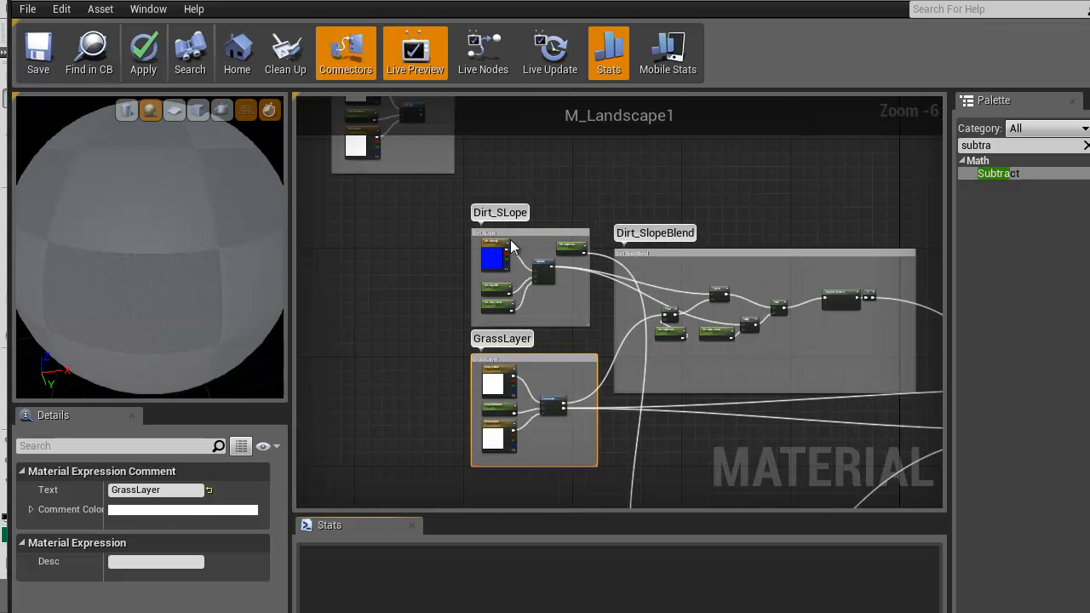
Review the dirt, grass and cliff groups and how their connections run to the two MatLayerBlend_Standard nodes
right_drag(426, 241, 415, 259)
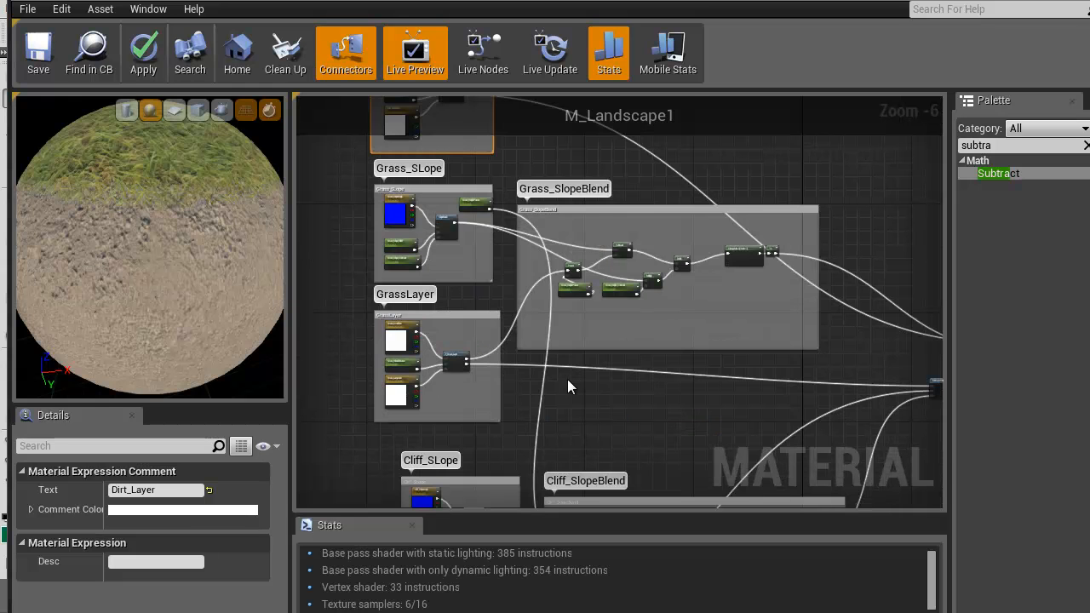
right_drag(568, 386, 547, 406)
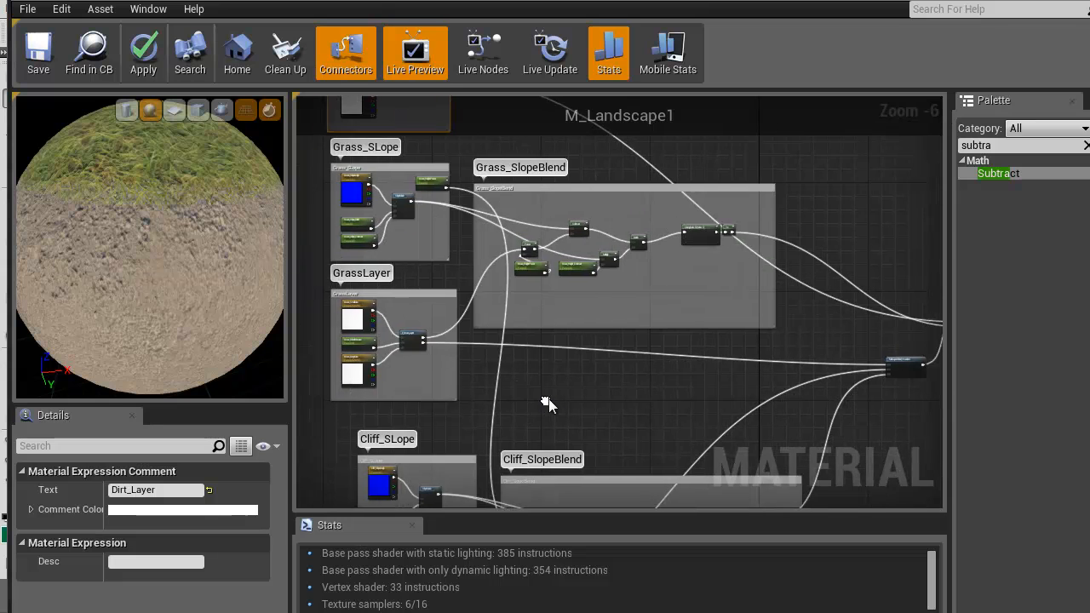
scroll(547, 406, up, 3)
right_drag(645, 353, 306, 289)
scroll(475, 339, down, 3)
right_drag(611, 353, 547, 298)
scroll(547, 298, up, 2)
right_drag(616, 391, 691, 478)
right_drag(439, 336, 304, 349)
right_drag(650, 377, 344, 319)
right_drag(501, 339, 741, 387)
right_drag(419, 181, 725, 404)
right_drag(652, 416, 407, 181)
right_drag(499, 321, 693, 251)
right_drag(795, 424, 577, 319)
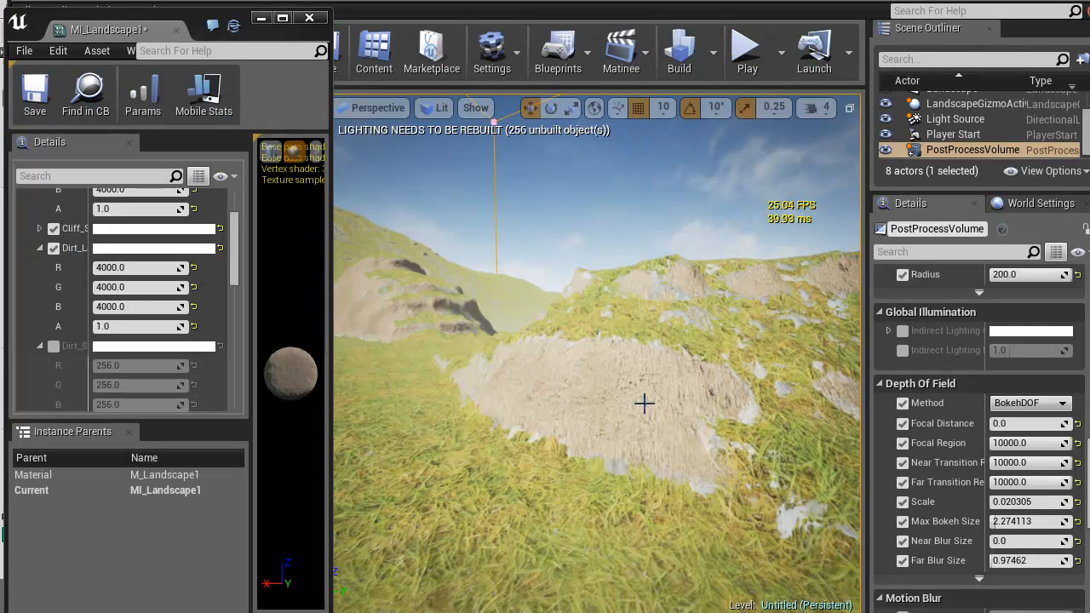
Connect the Dirt_Layer group's Result to the Base Material input of the final MatLayerBlend_Standard node, replacing the grass and cliff blend
right_drag(642, 401, 704, 457)
right_drag(809, 455, 699, 447)
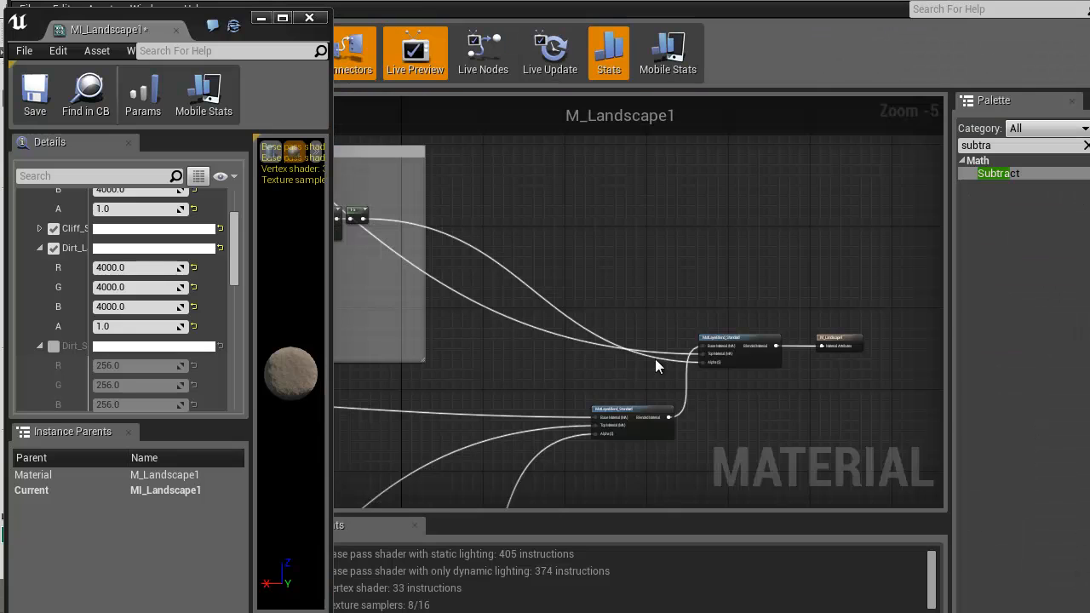
scroll(616, 359, up, 4)
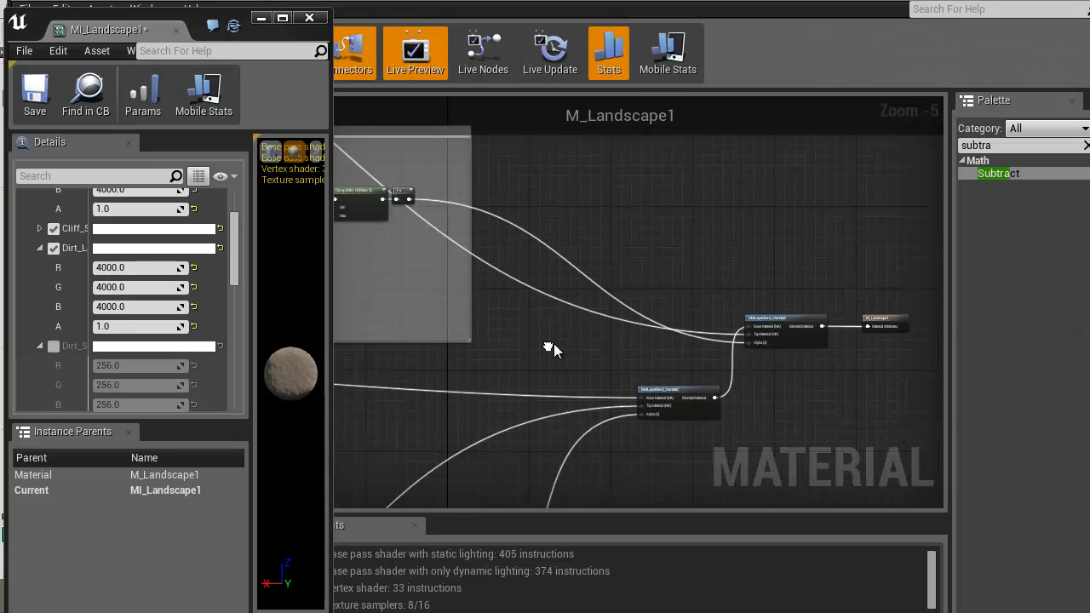
drag(820, 328, 542, 352)
scroll(617, 327, down, 4)
right_drag(870, 450, 633, 285)
right_drag(866, 488, 485, 293)
right_drag(838, 394, 737, 304)
scroll(764, 384, up, 3)
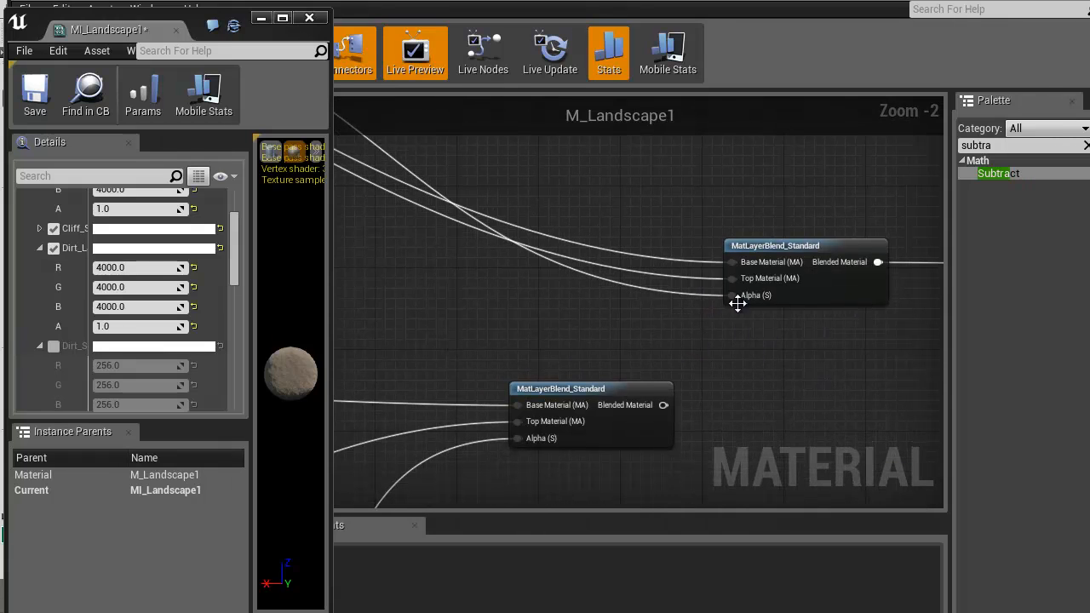
Connect the Blended Material output of the grass and cliff blend node to the Top Material input of the final MatLayerBlend_Standard node
drag(660, 398, 672, 405)
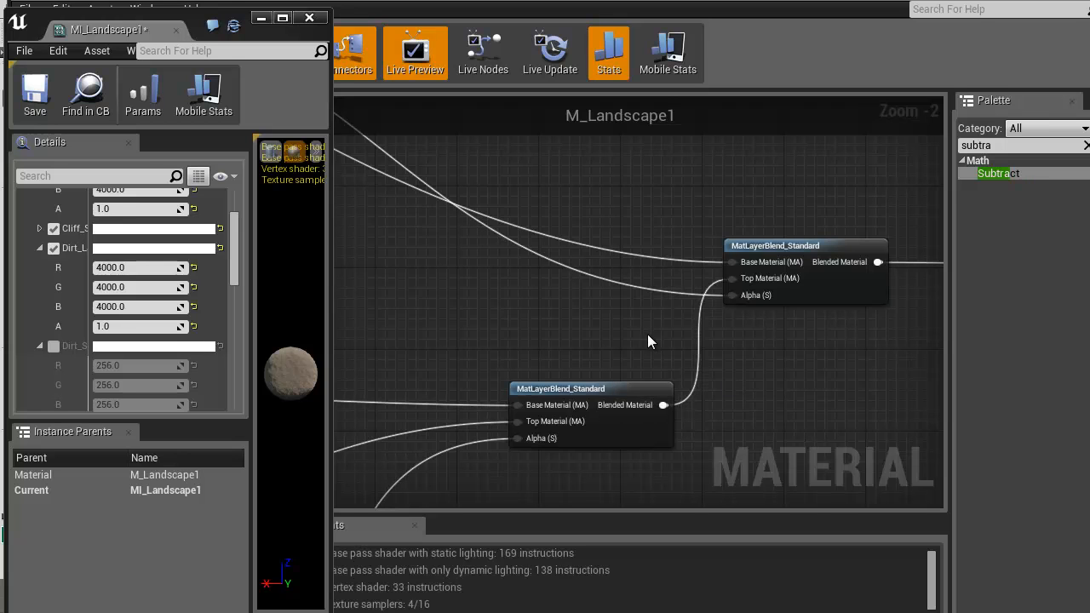
scroll(623, 345, down, 2)
scroll(625, 340, down, 1)
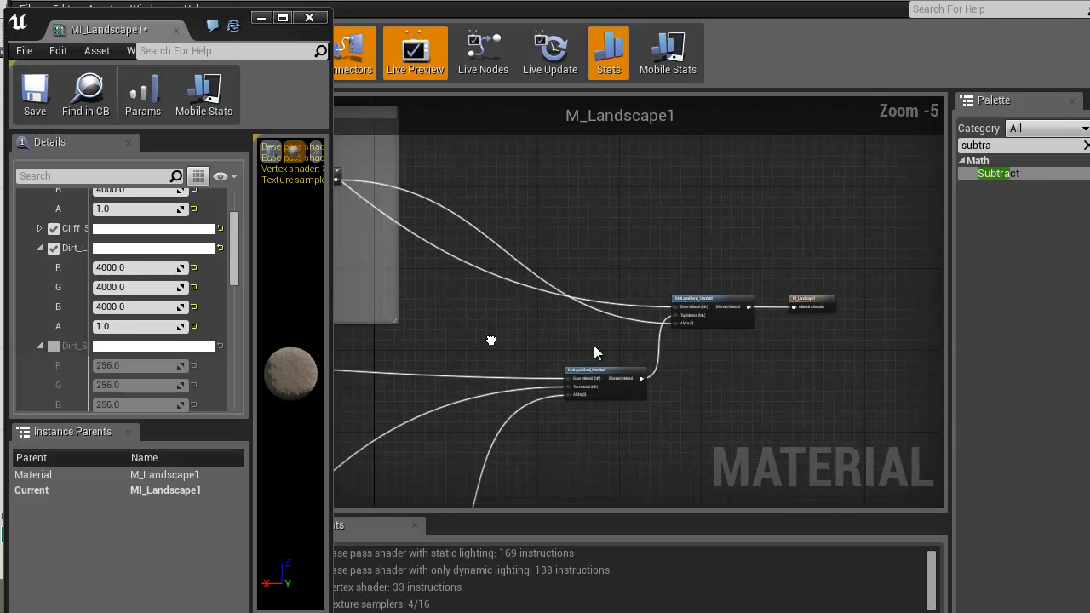
right_drag(491, 340, 696, 348)
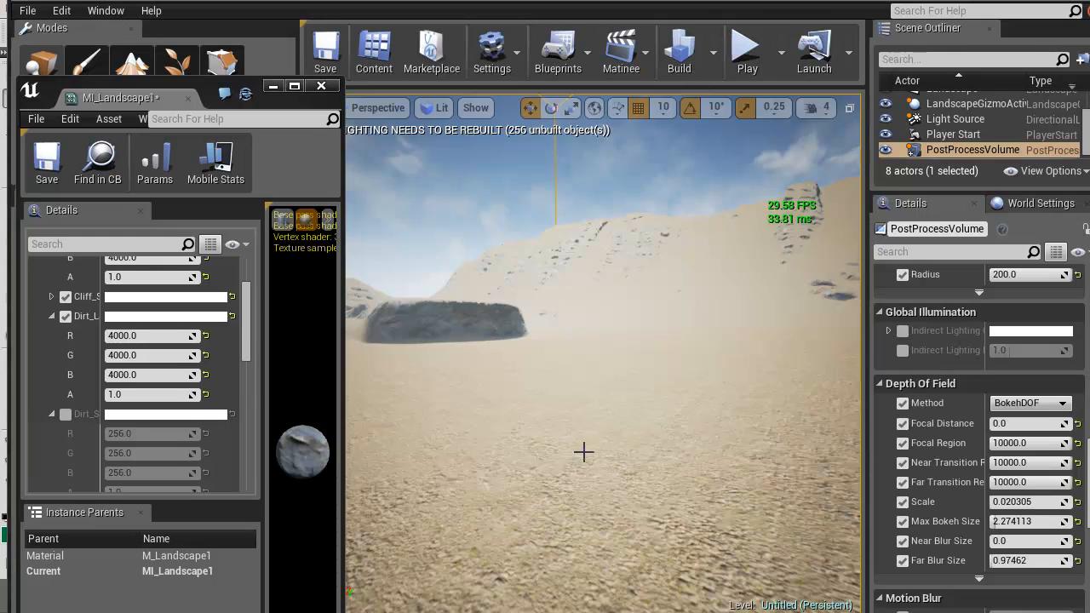
right_drag(634, 438, 980, 417)
Enable the Grass_Height_Contrast, Grass_Slope_Contrast, Grass_Slope_Falloff and Dirt_BlendDistance overrides in MI_Landscape1 beside the level view
key(w)
key(w)
right_drag(603, 354, 583, 430)
key(w)
key(w)
key(w)
drag(251, 312, 140, 333)
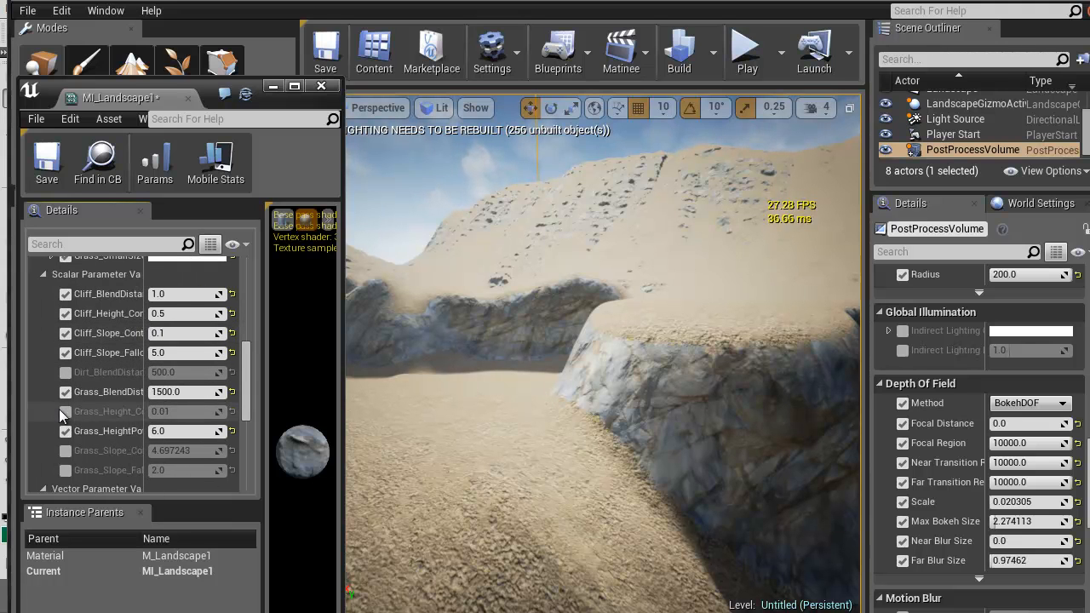
click(65, 411)
click(65, 450)
click(66, 469)
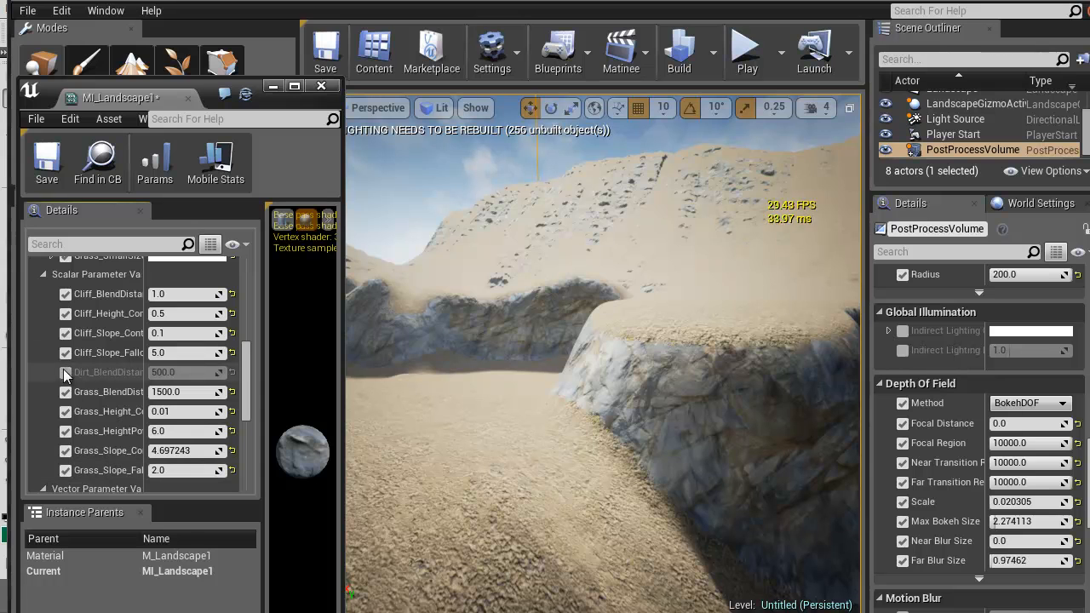
click(66, 373)
Widen the MI_Landscape1 window, reposition it beside the landscape view and narrow the parameter name column
drag(342, 356, 464, 347)
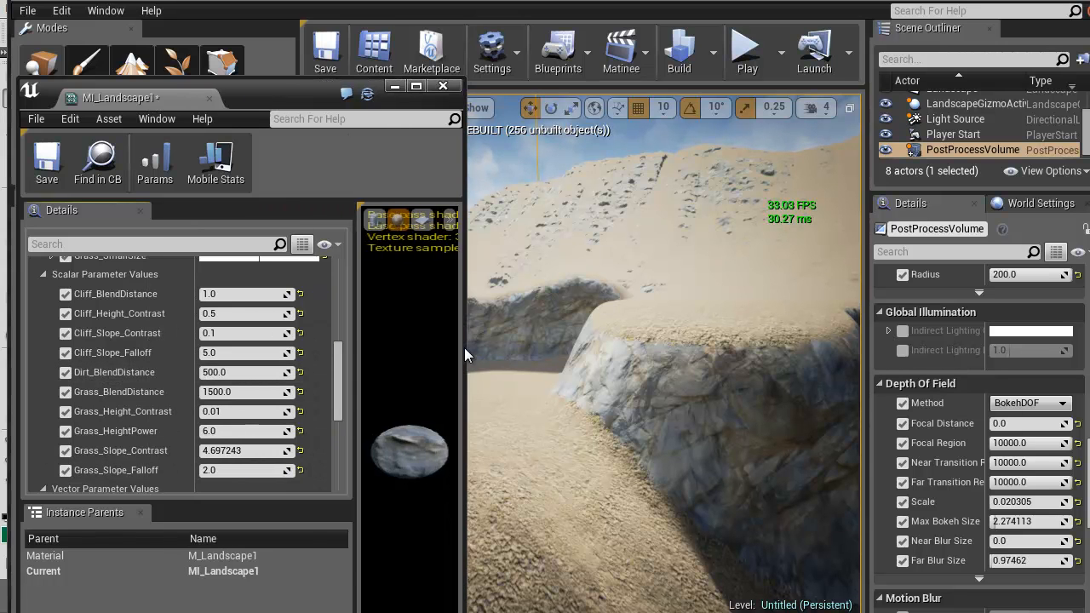
drag(285, 101, 270, 9)
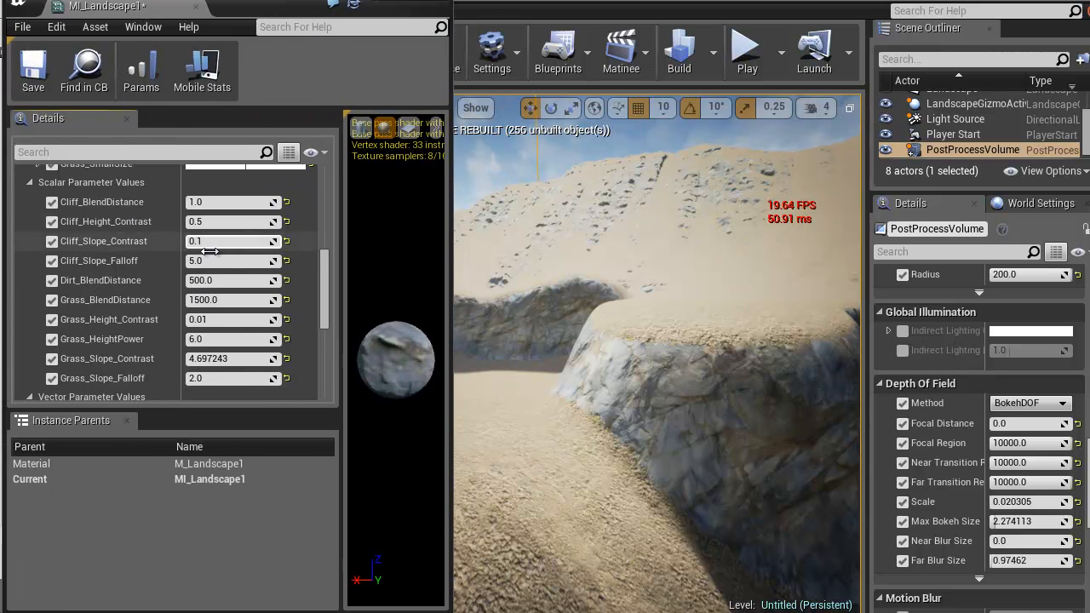
drag(181, 262, 170, 270)
Enable and expand the Grass_SlopeAngle override and set its B value to 0.8
right_drag(542, 380, 677, 419)
key(w)
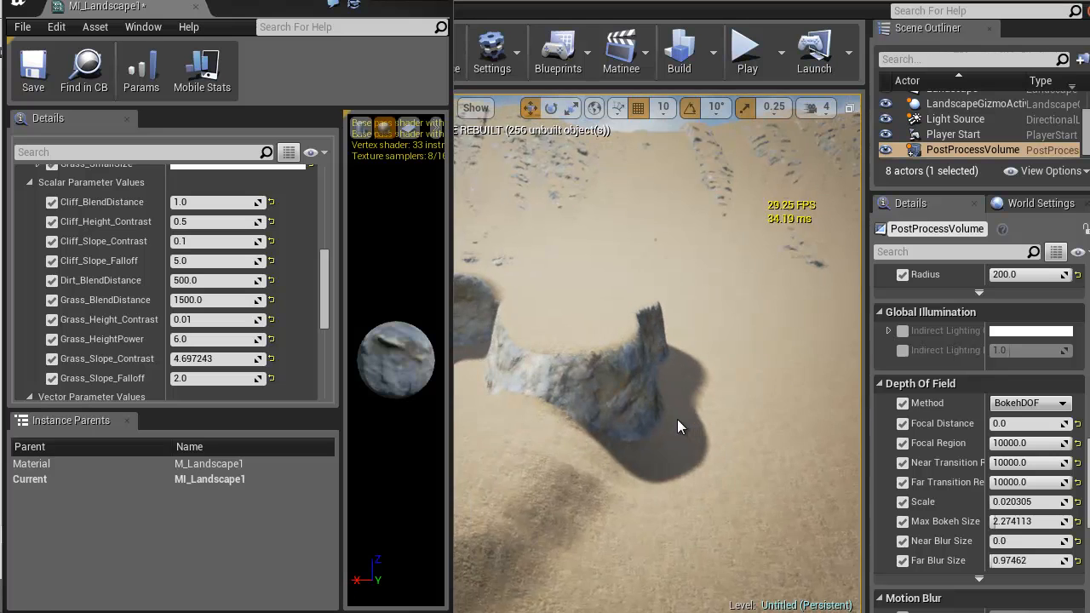
scroll(318, 323, down, 5)
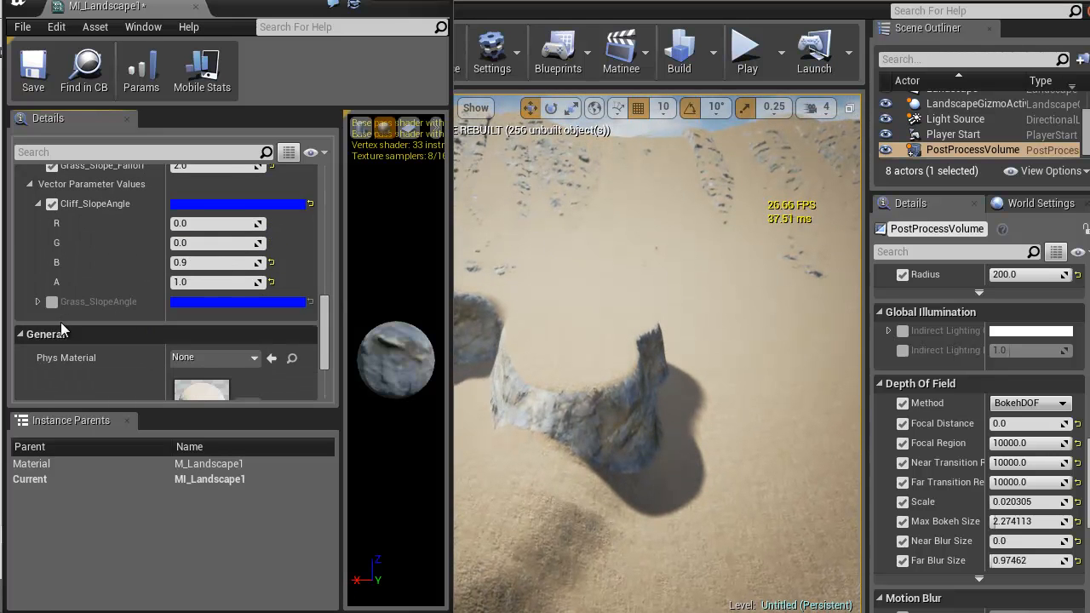
click(36, 301)
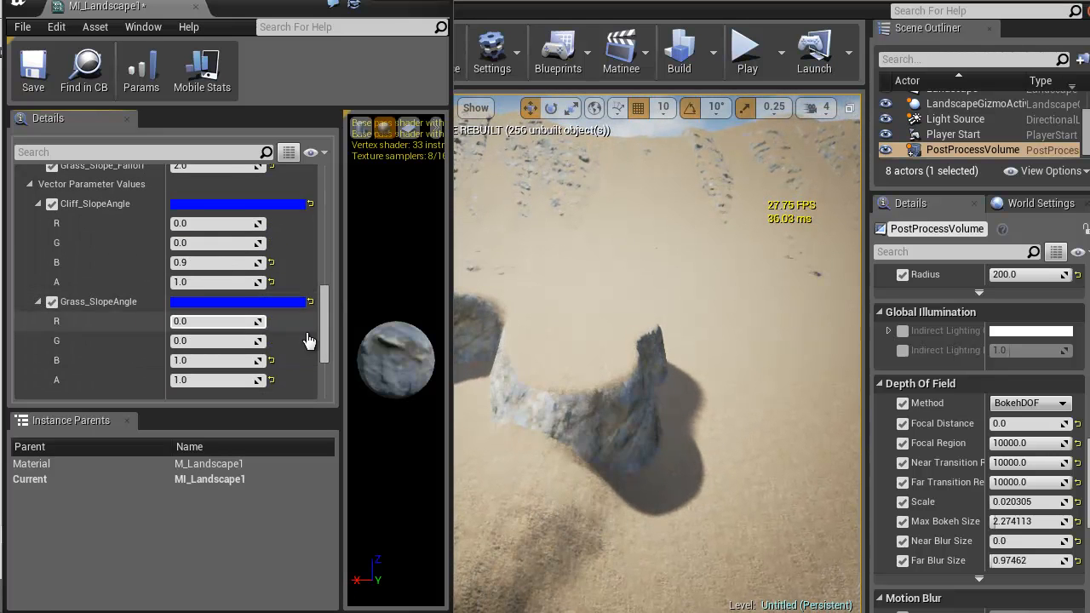
key(w)
mouse_move(687, 416)
right_down()
mouse_move(659, 384)
mouse_move(686, 417)
right_up()
click(222, 359)
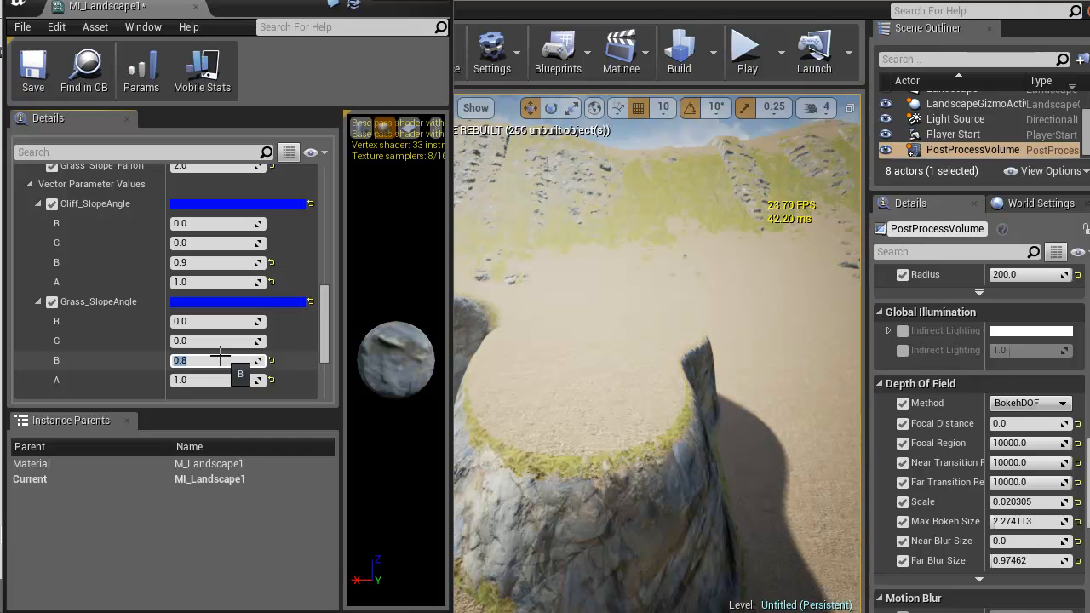
Set Grass_HeightPower to 8 after trying 1, and set Grass_Height_Contrast to 1
key(w)
right_drag(658, 445, 665, 410)
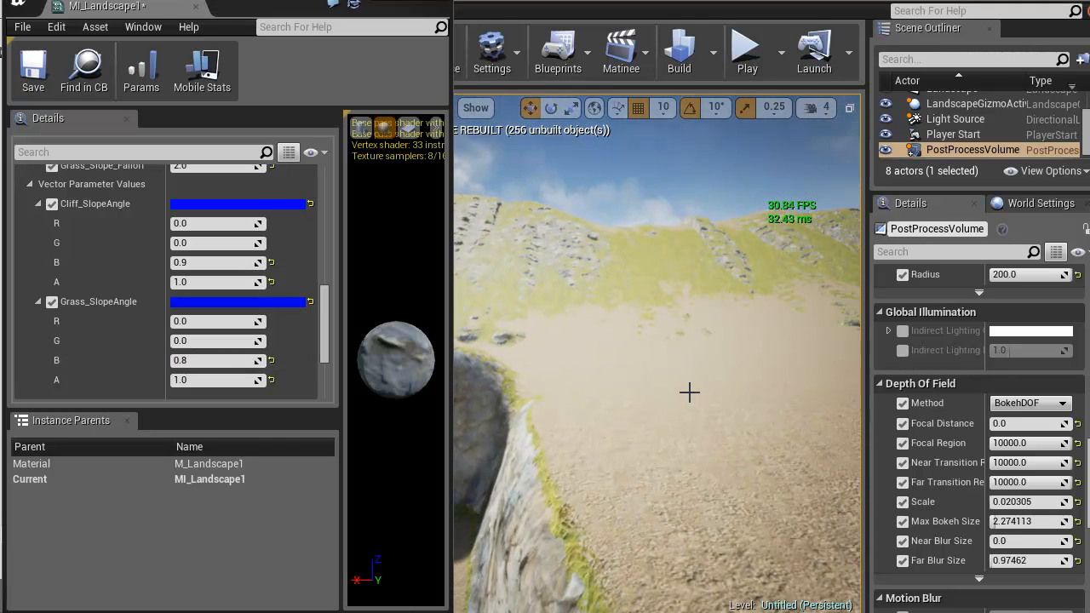
right_drag(678, 428, 298, 486)
right_drag(637, 391, 1089, 361)
right_drag(883, 479, 809, 374)
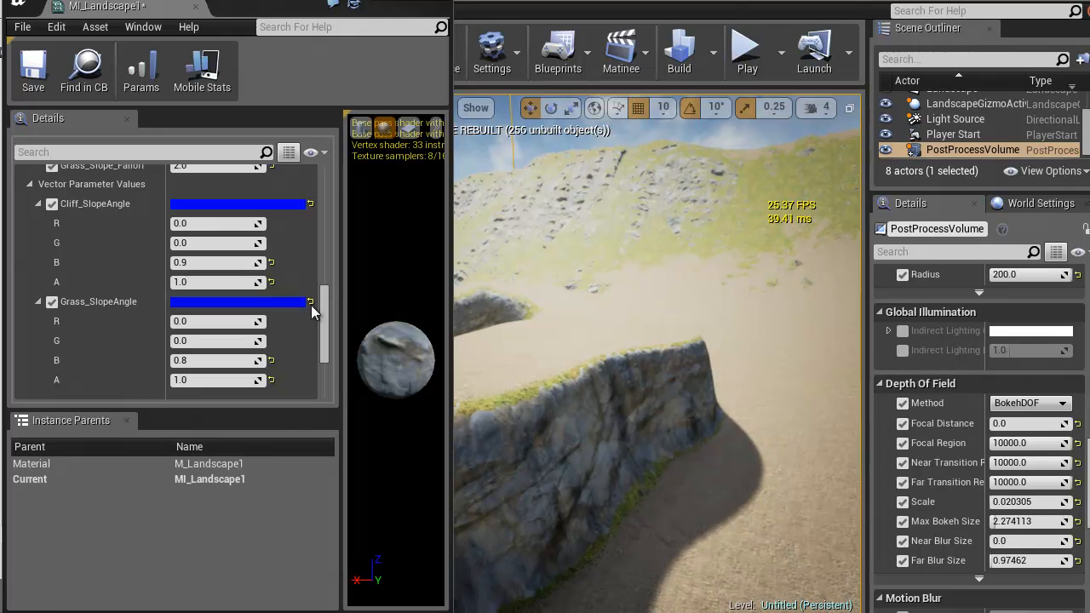
scroll(336, 270, up, 5)
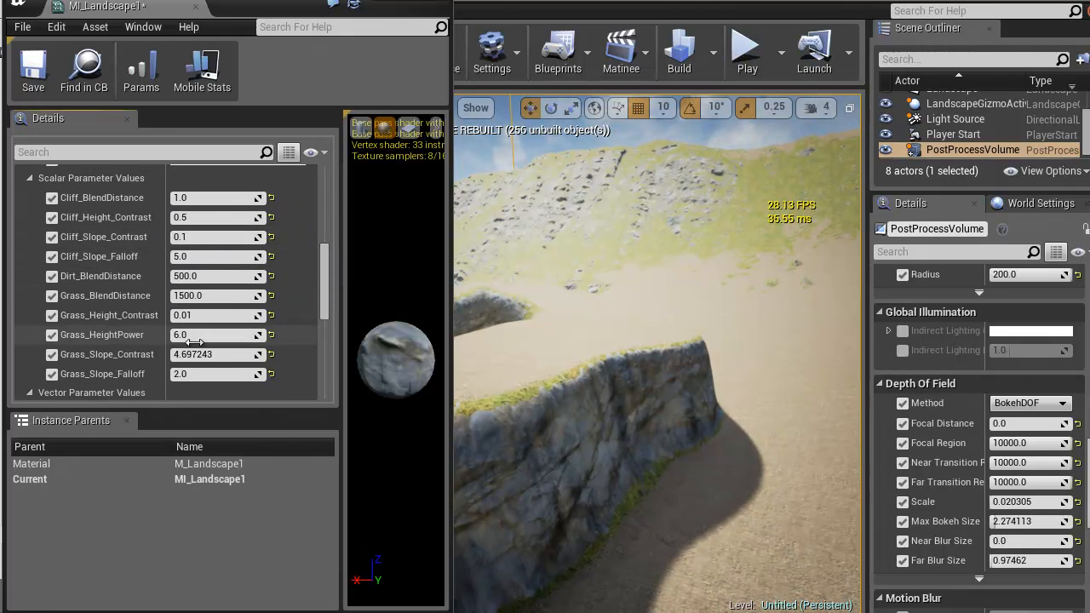
right_drag(635, 398, 664, 441)
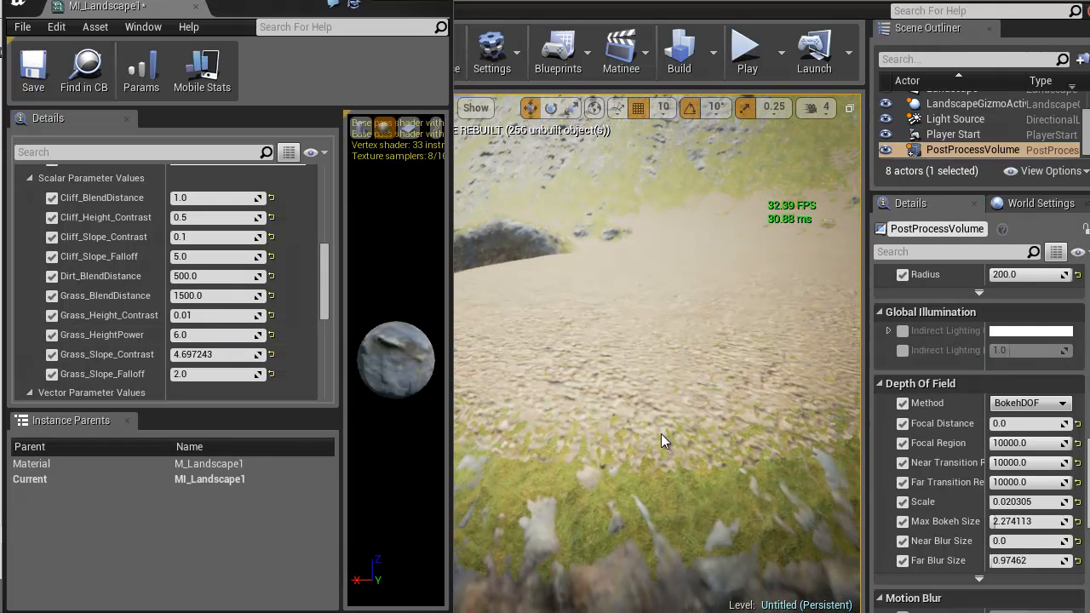
click(205, 337)
key(Return)
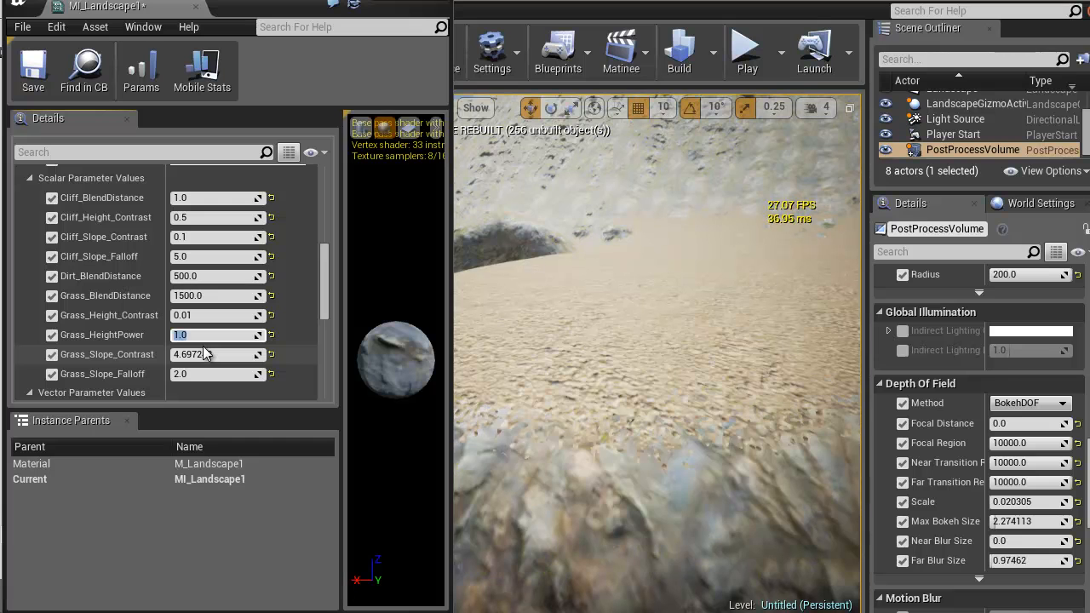
text(8)
key(Return)
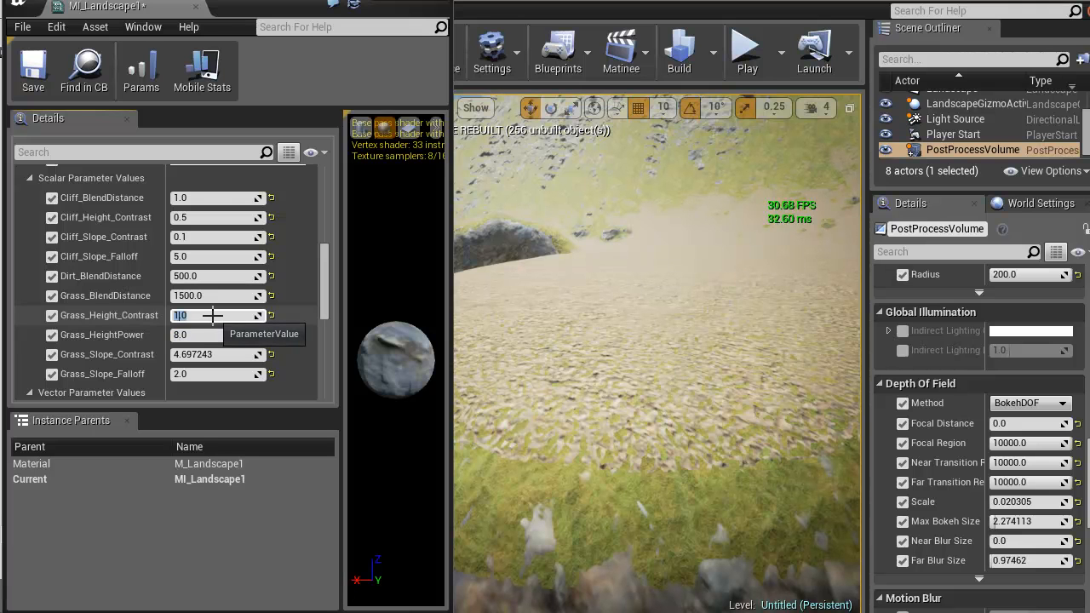
Examine the grass-to-dirt transition along the cliff edge both up close and from farther away
key(w)
right_drag(641, 281, 639, 328)
key(s)
key(w)
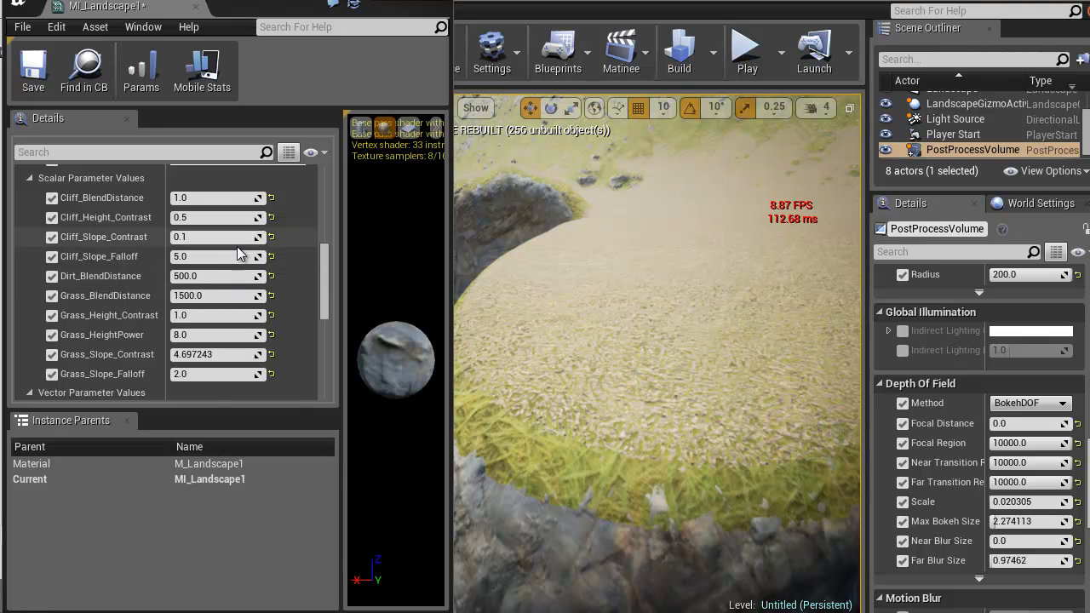
key(s)
right_drag(612, 297, 528, 270)
key(w)
key(s)
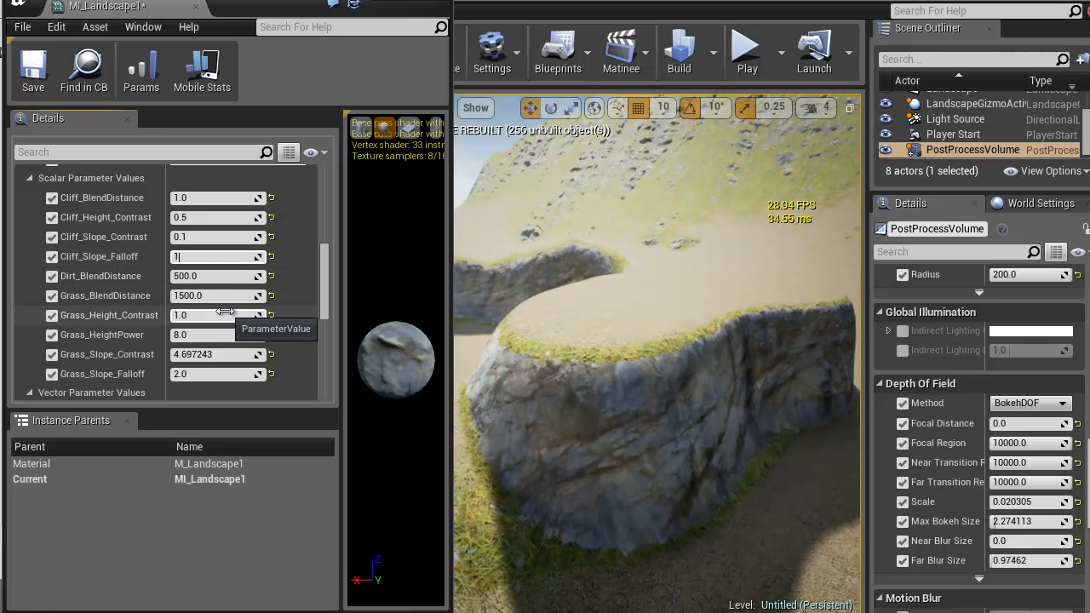
Try Cliff_Slope_Falloff values of 1, 2 and 4, return it to 5 and check the surrounding terrain
text(1)
key(Return)
text(2)
key(Return)
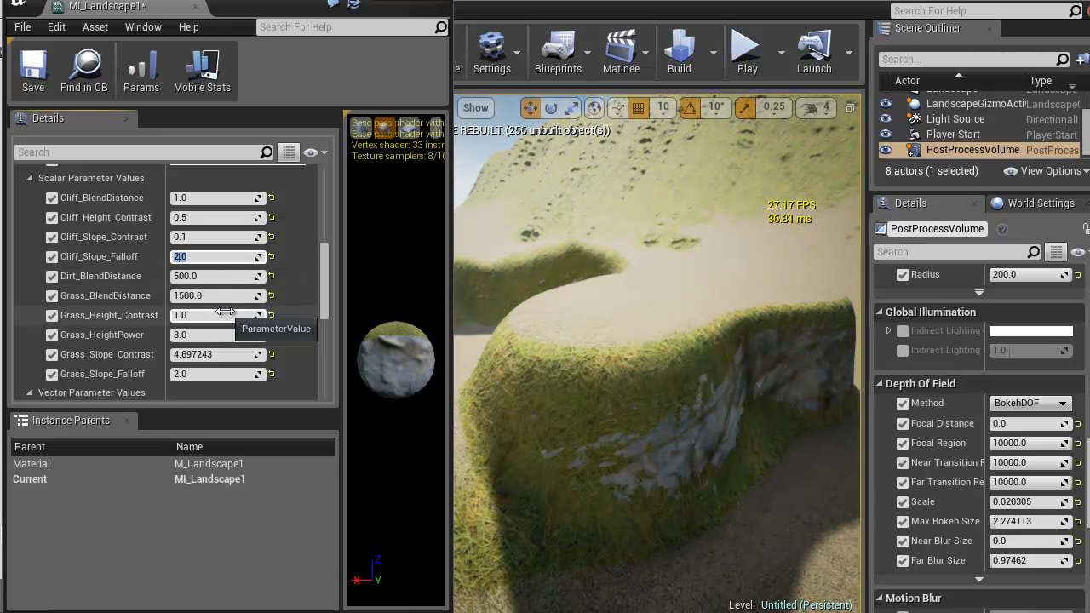
text(4)
key(Return)
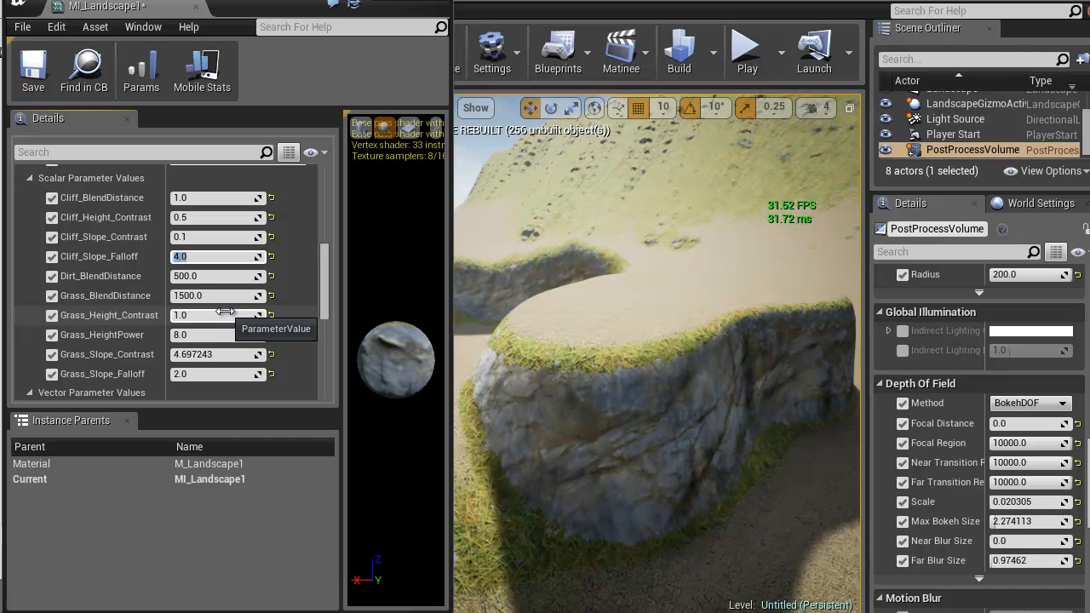
right_drag(597, 429, 378, 402)
key(s)
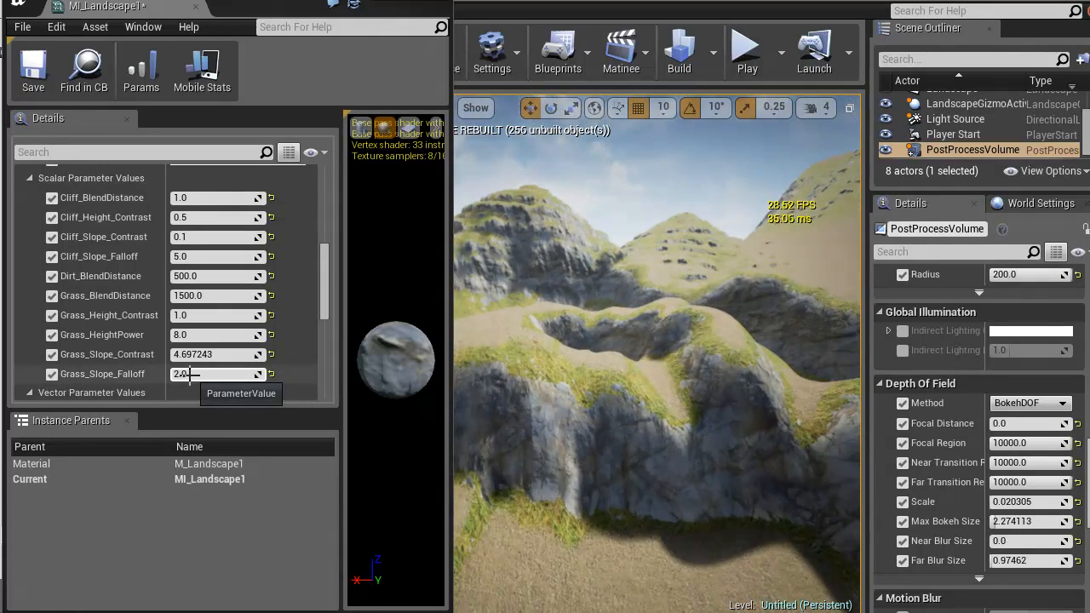
Set Grass_Slope_Falloff to 4 after trying 1, and set Cliff_Slope_Falloff to 8
right_drag(654, 476, 665, 458)
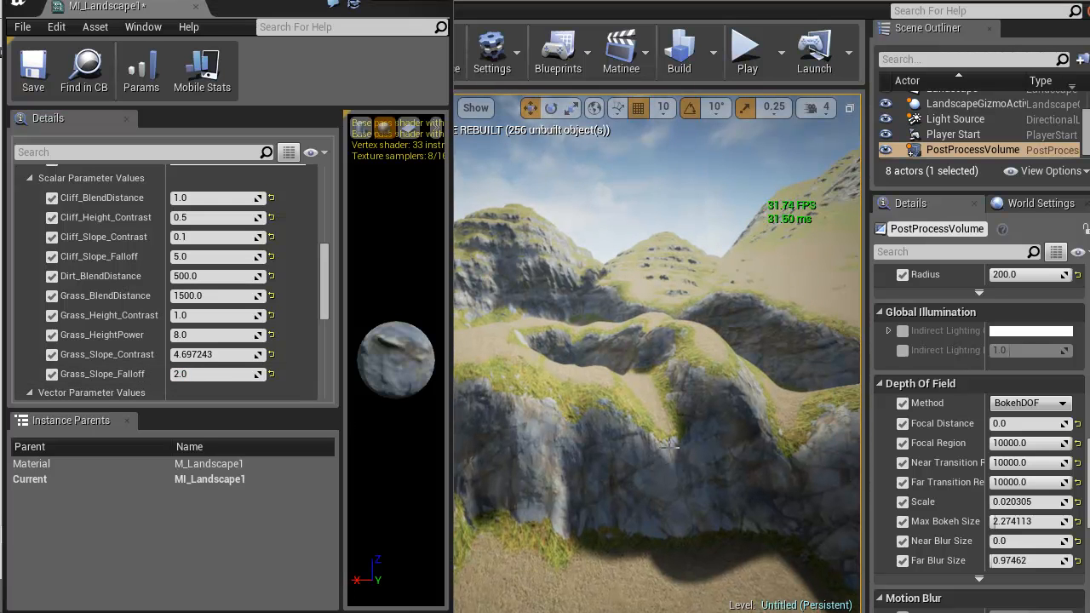
click(210, 374)
text(1)
key(Return)
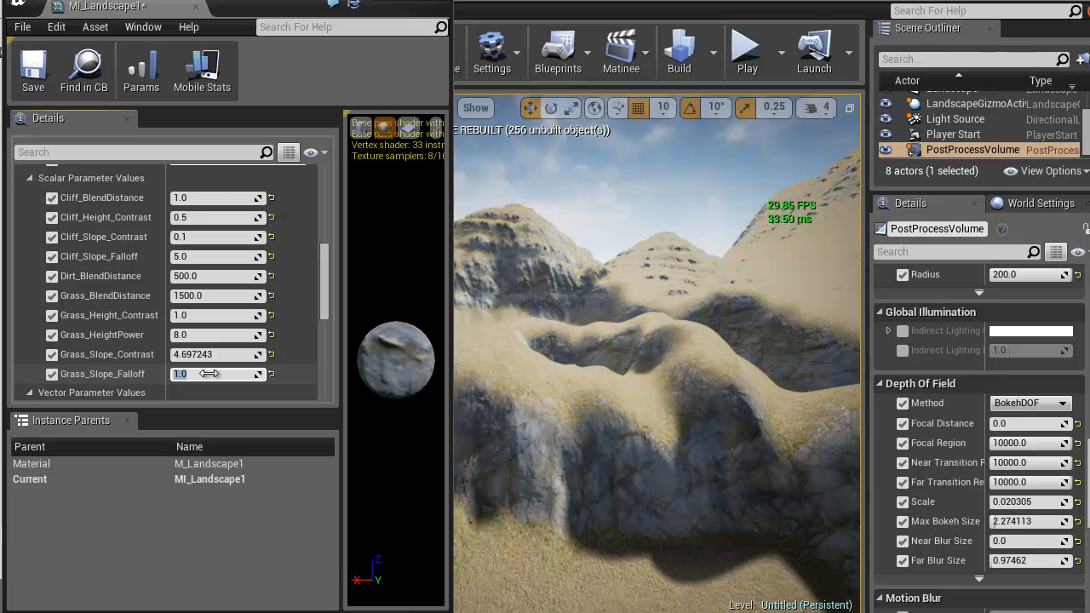
text(4)
key(Return)
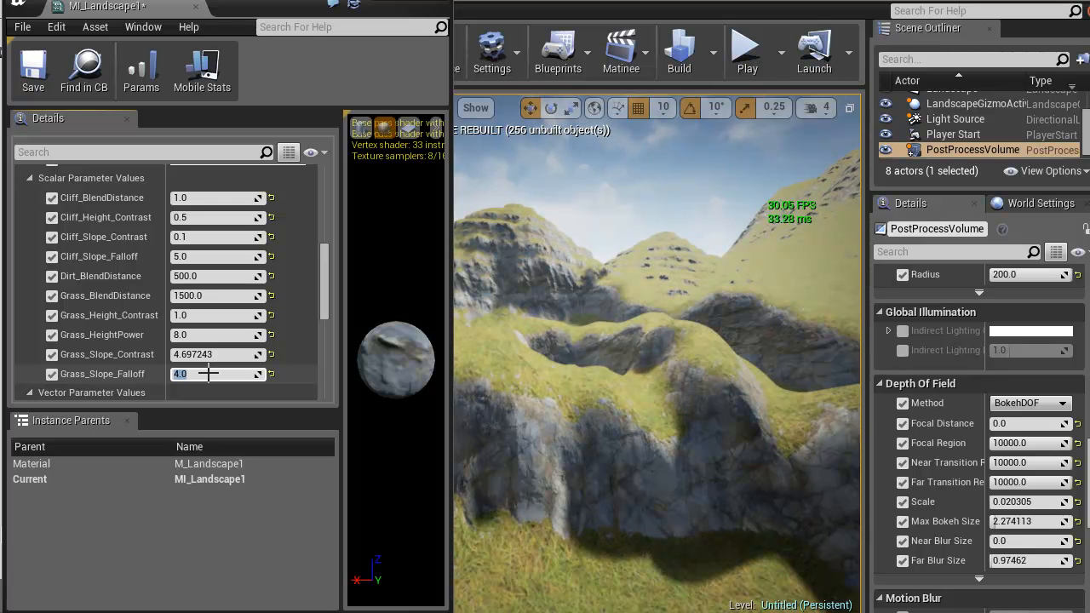
right_drag(531, 290, 745, 308)
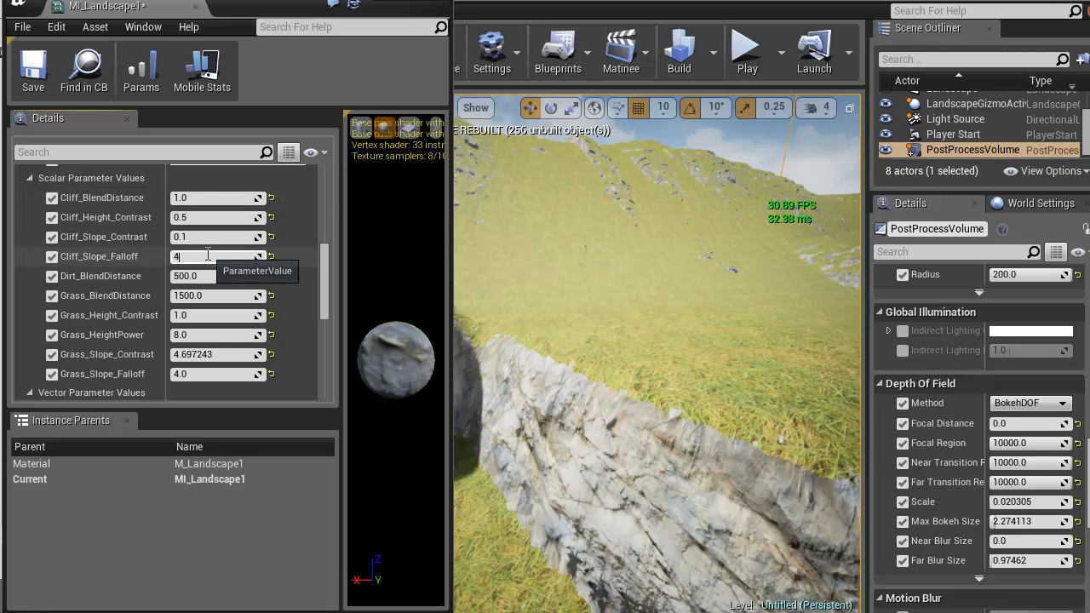
key(Return)
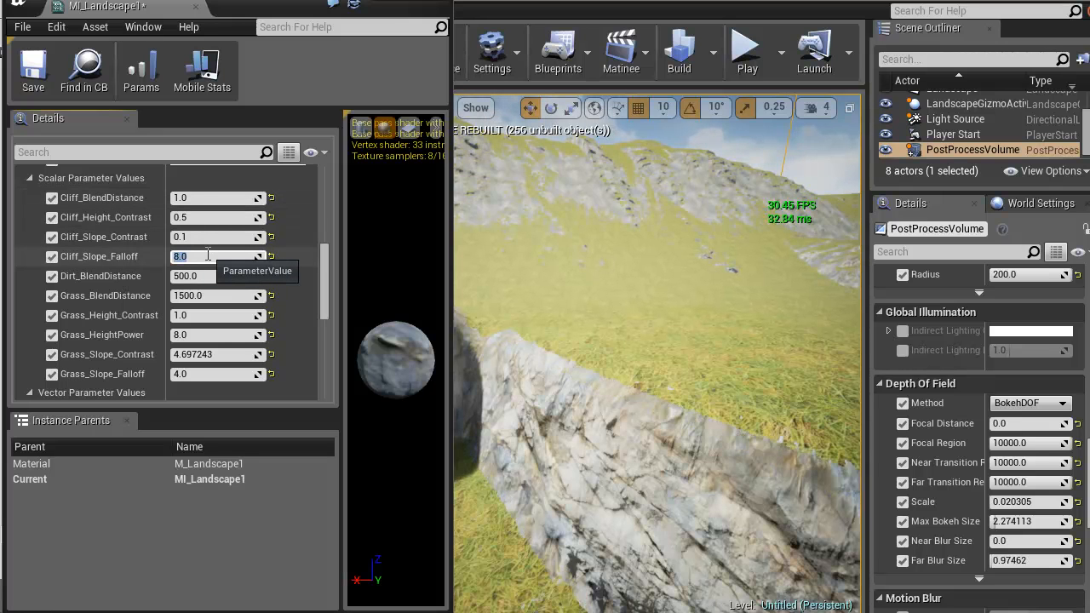
Try Cliff_Slope_Falloff values of 16 and 32, and set it back to 5
text(16)
key(Return)
text(32)
key(Return)
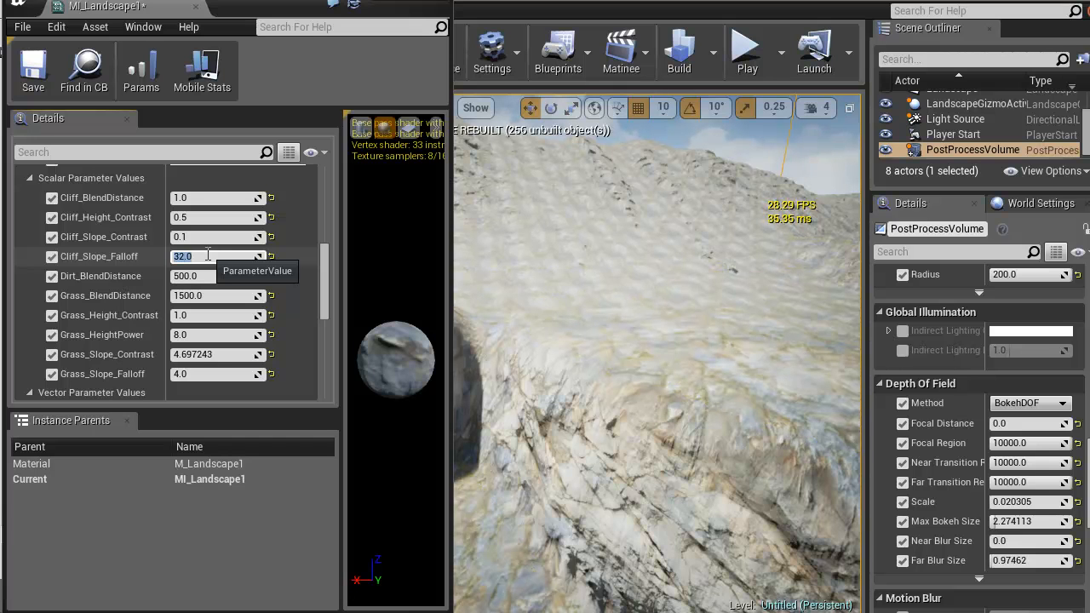
text(5)
key(Return)
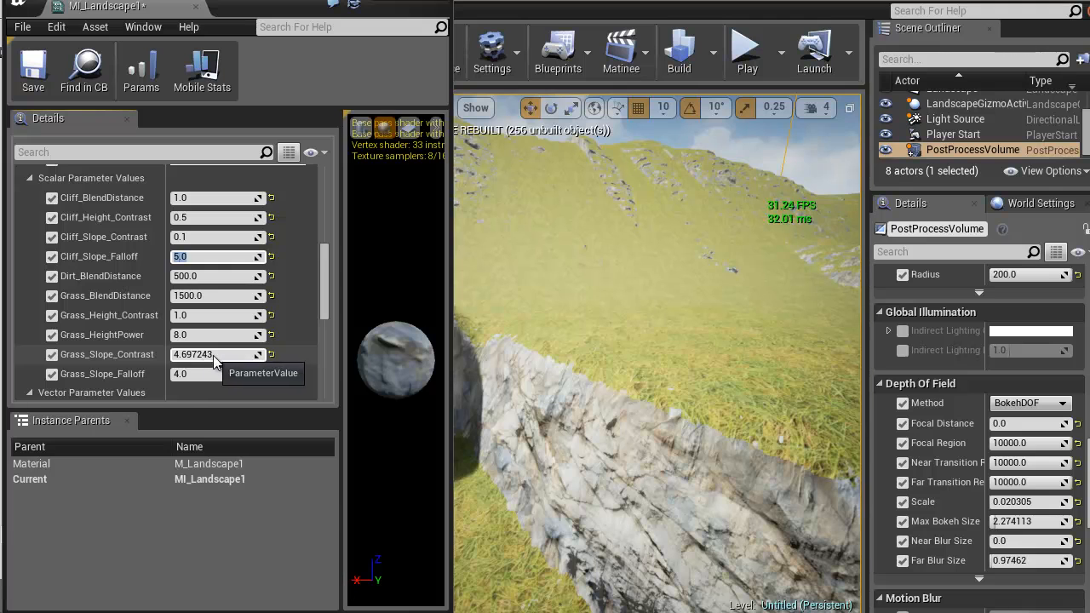
Set Grass_Slope_Contrast to 1 and check the grass-to-dirt blend on top of the cliff plateau
text(1)
key(Return)
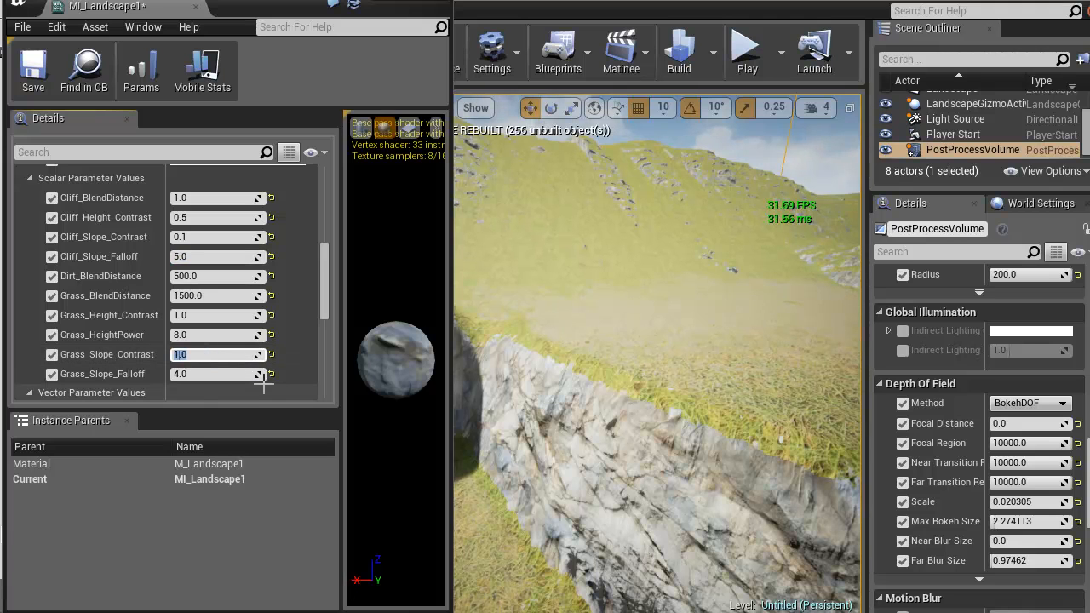
right_drag(615, 359, 373, 375)
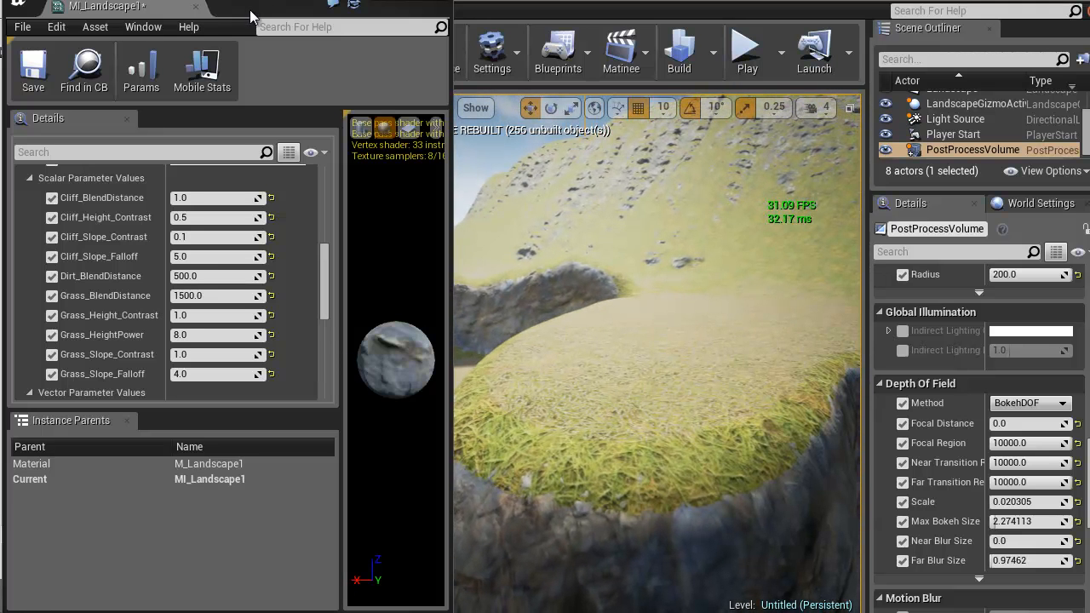
Switch to the M_Landscape1 material graph and examine the grass and cliff layer and slope blend groups
drag(250, 10, 258, 52)
click(289, 8)
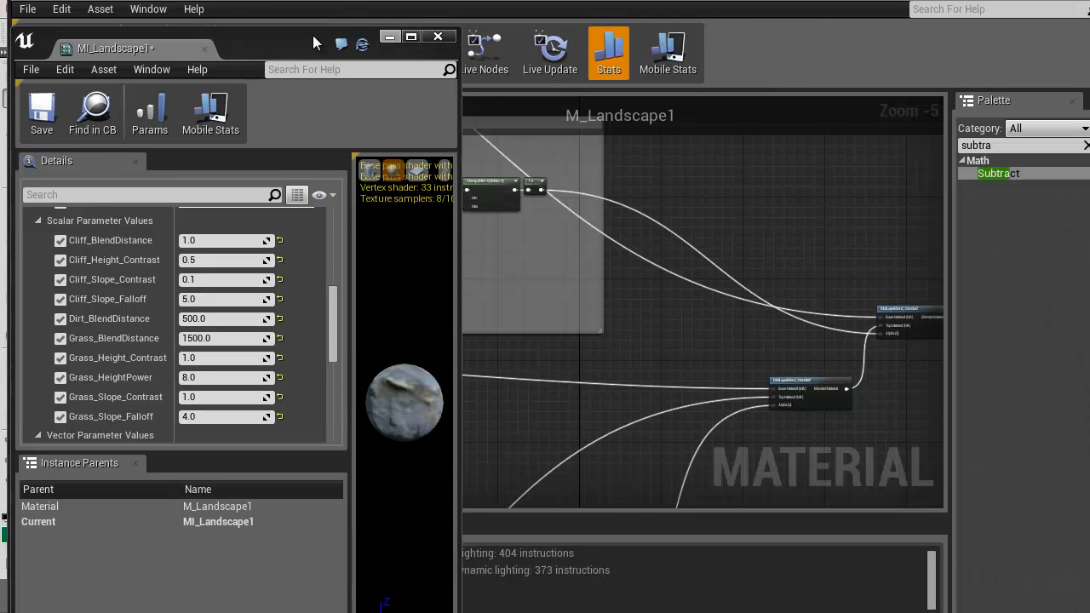
drag(172, 55, 188, 0)
click(301, 0)
right_drag(429, 385, 643, 266)
scroll(755, 420, down, 3)
scroll(643, 265, up, 2)
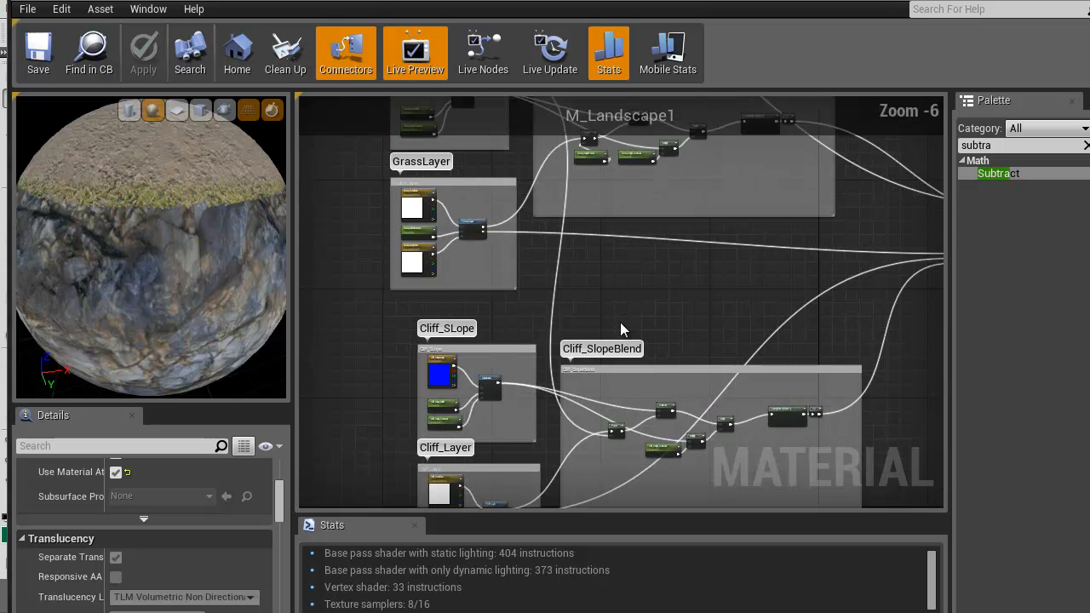
right_drag(582, 287, 554, 341)
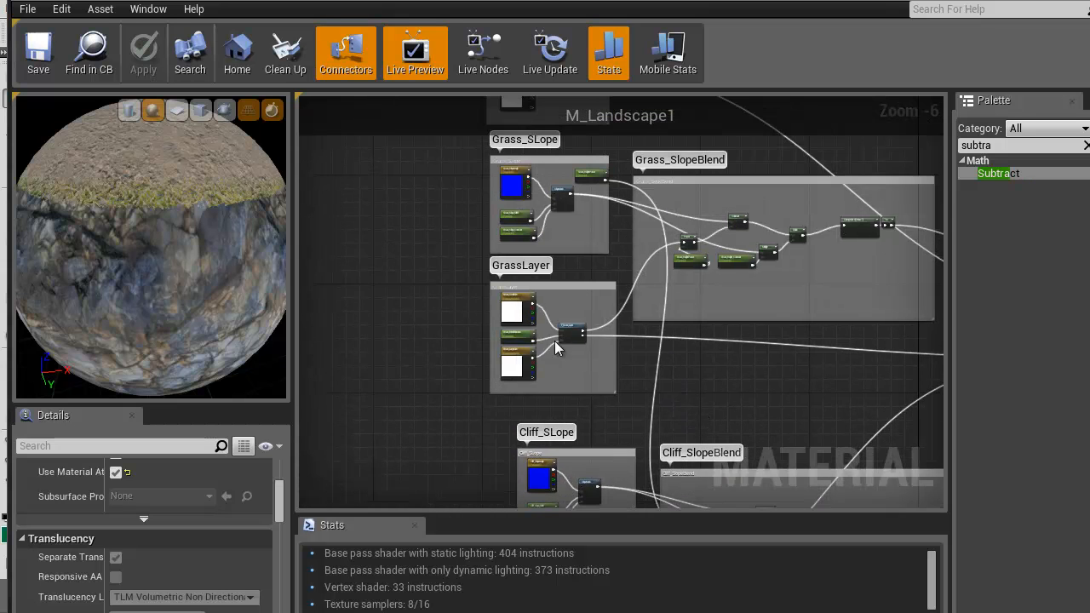
right_drag(698, 376, 418, 401)
scroll(557, 395, up, 2)
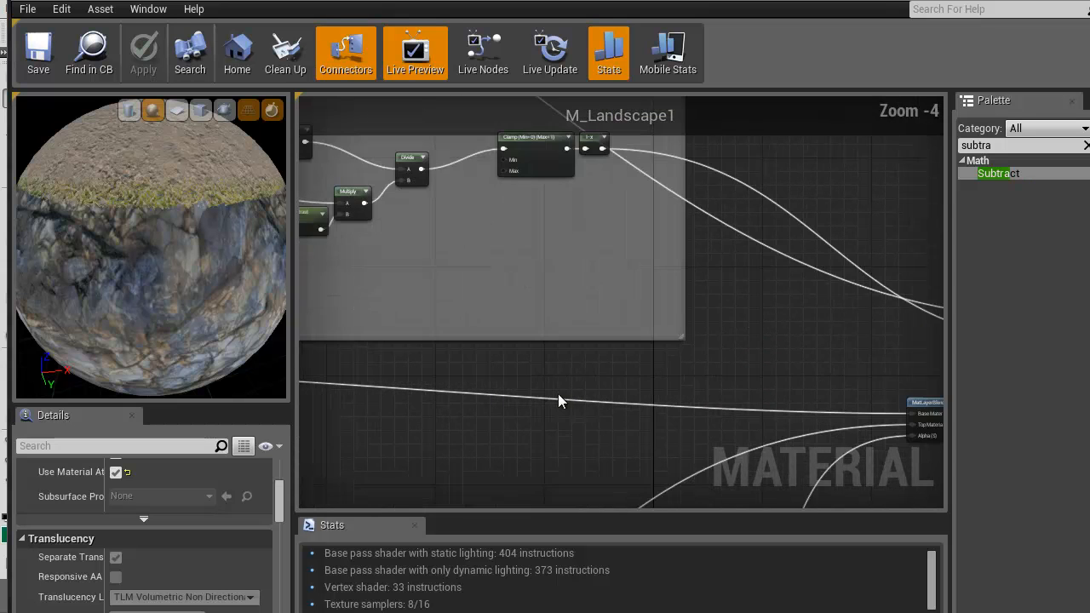
Move the MatLayerBlend_Standard node that combines grass and cliff farther away from the final blend node
right_drag(527, 258, 398, 227)
drag(831, 382, 755, 362)
right_drag(387, 262, 1030, 418)
right_drag(573, 366, 221, 356)
right_drag(753, 445, 233, 350)
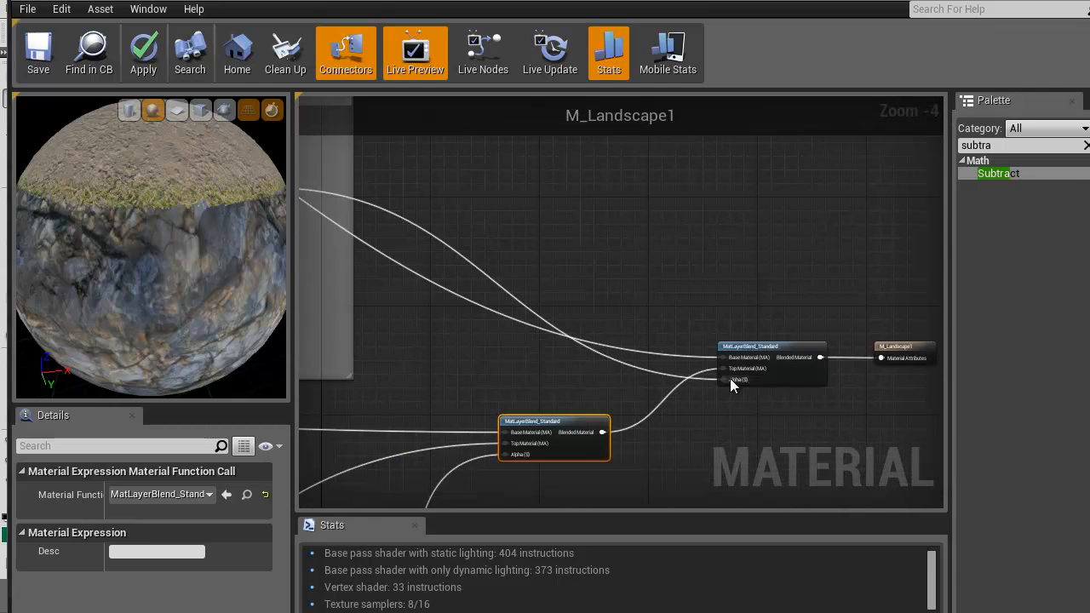
Trace the wires from the Grass_SlopeBlend Clamp and 1-x nodes to the two MatLayerBlend_Standard nodes
right_drag(368, 369, 694, 381)
right_drag(503, 352, 757, 240)
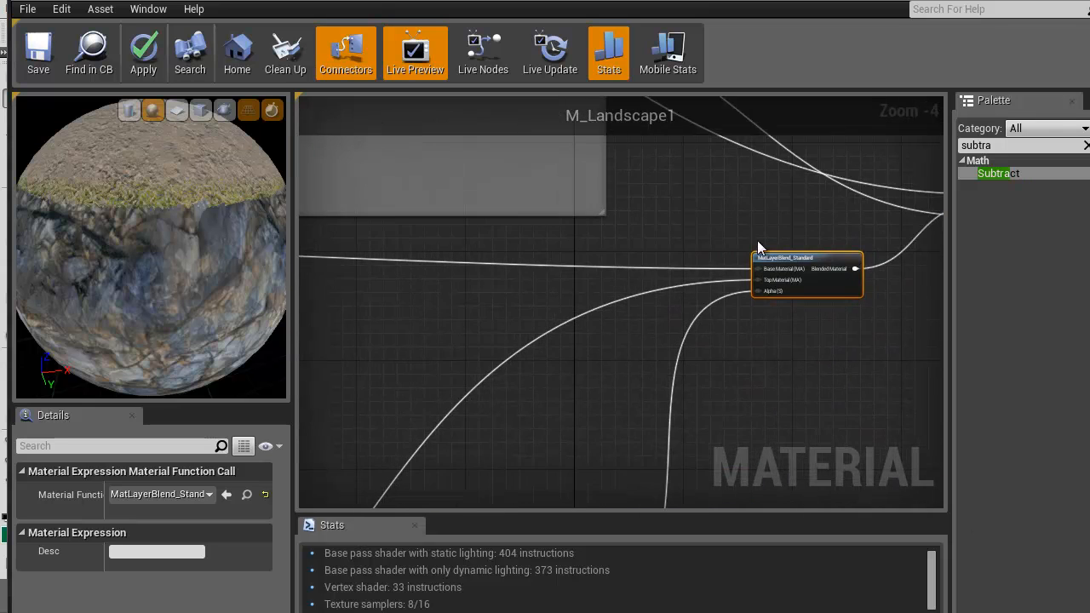
scroll(667, 355, down, 3)
right_drag(619, 353, 480, 375)
scroll(717, 331, up, 4)
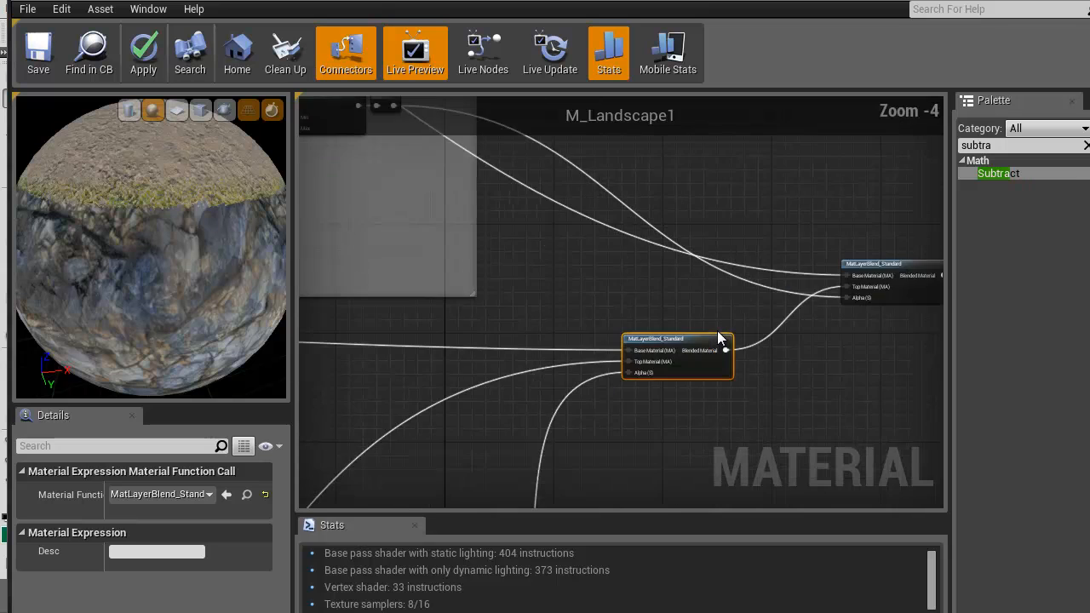
right_drag(556, 304, 894, 378)
drag(163, 198, 350, 217)
right_drag(476, 251, 879, 398)
right_drag(886, 445, 431, 454)
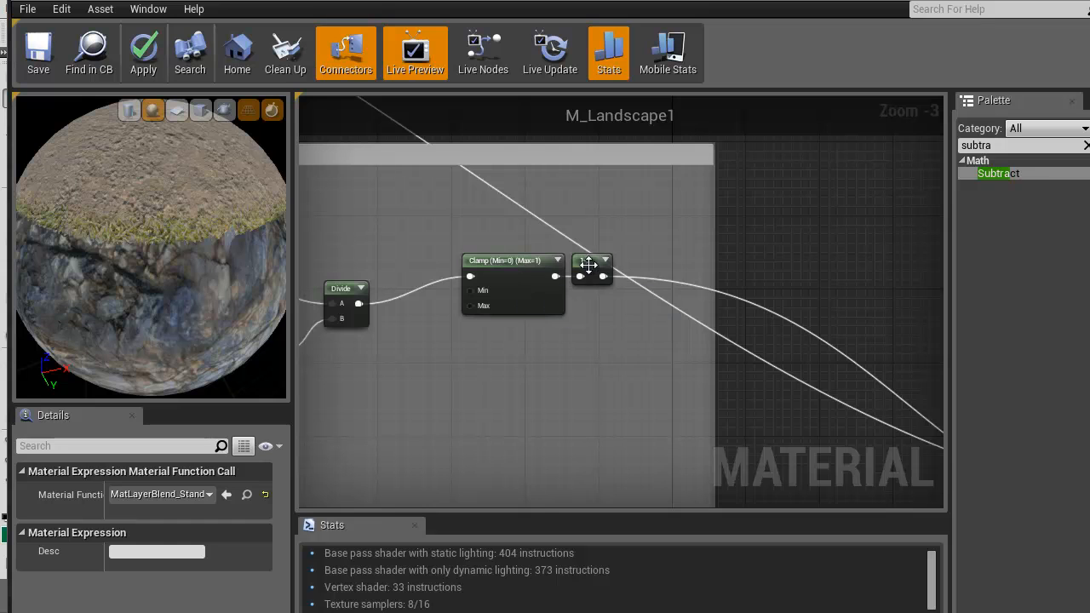
right_drag(742, 421, 469, 334)
scroll(545, 369, down, 1)
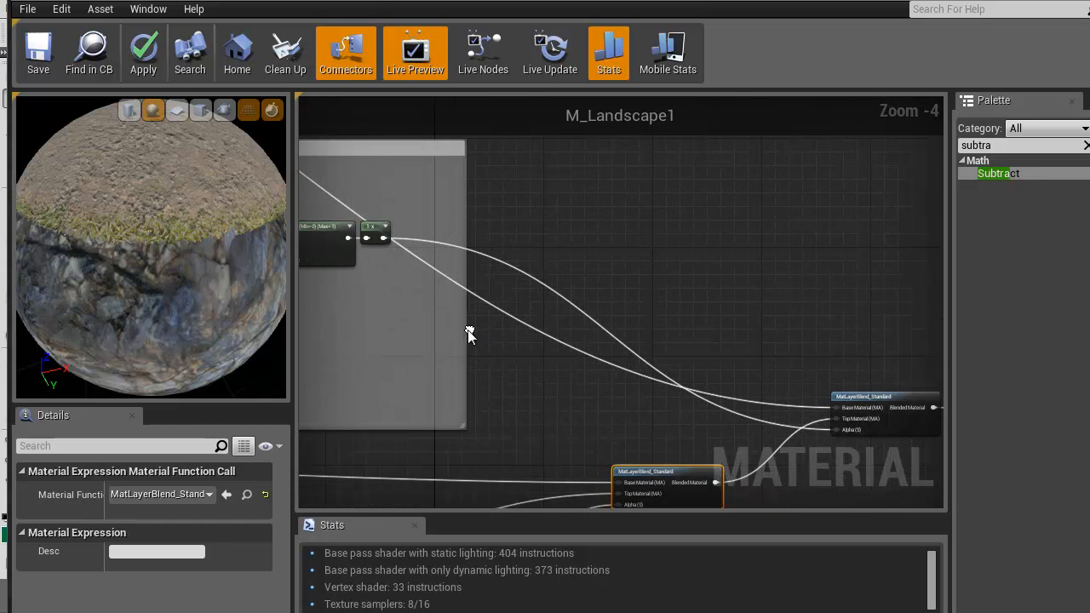
Connect the Grass_SlopeBlend Clamp output directly to the final MatLayerBlend_Standard Alpha, bypassing 1-x, and check the preview and landscape
drag(383, 238, 837, 429)
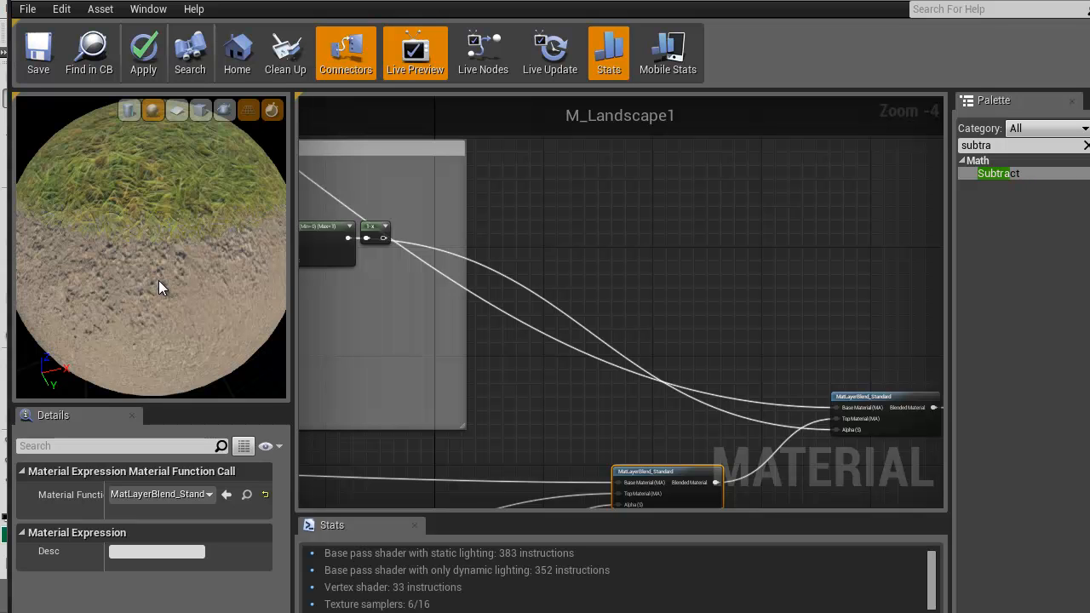
scroll(160, 287, up, 3)
scroll(162, 293, down, 3)
mouse_move(159, 282)
mouse_down()
mouse_move(260, 289)
mouse_move(160, 275)
mouse_up()
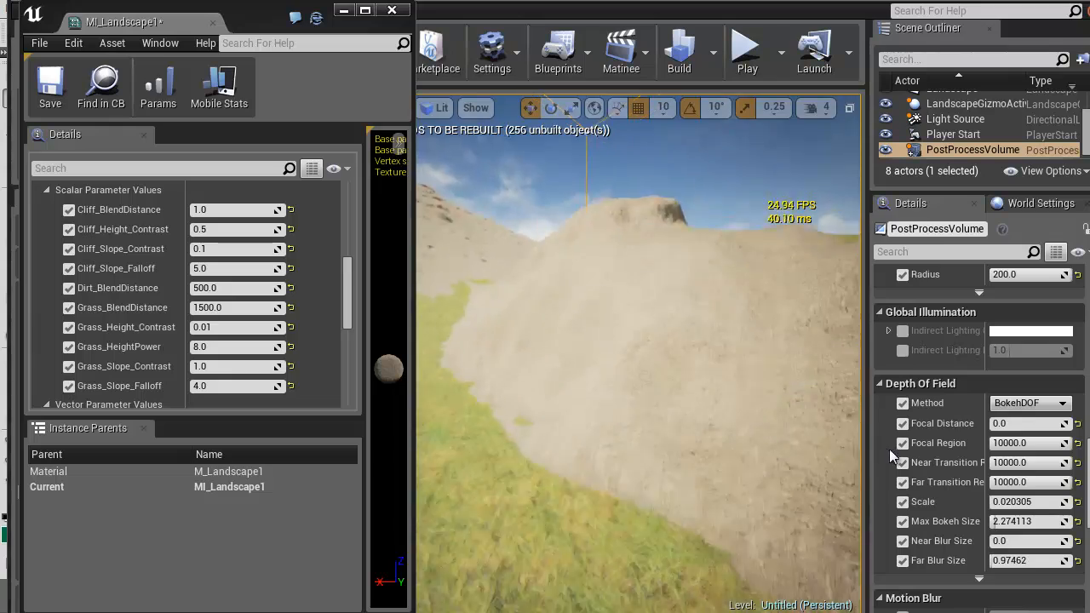
right_drag(889, 449, 828, 461)
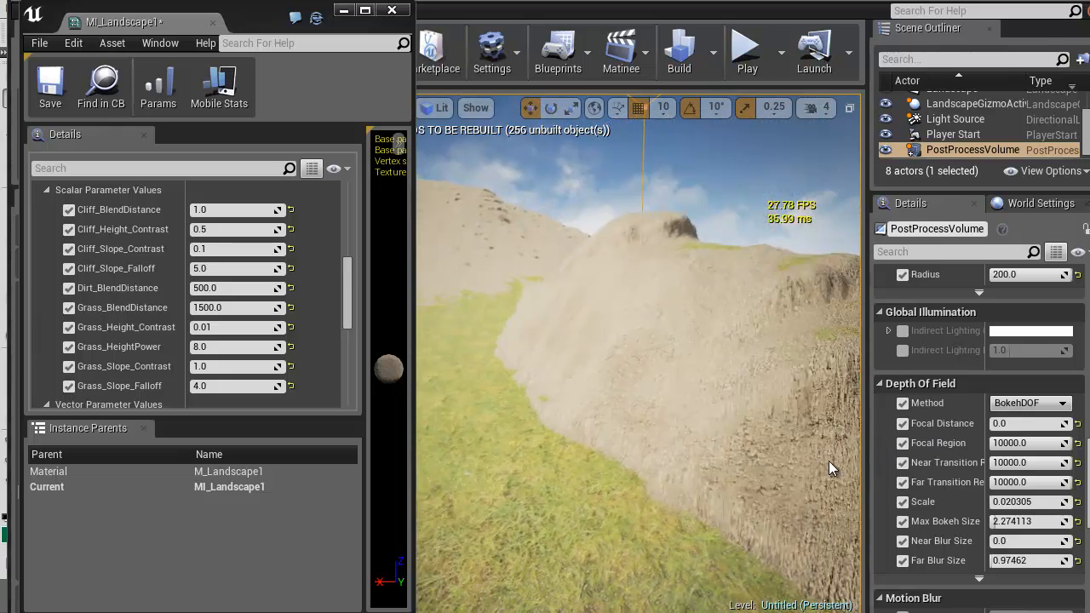
Return to the M_Landscape1 material graph and examine the Grass_SlopeBlend and Cliff_SlopeBlend groups with their blend nodes
double_click(330, 11)
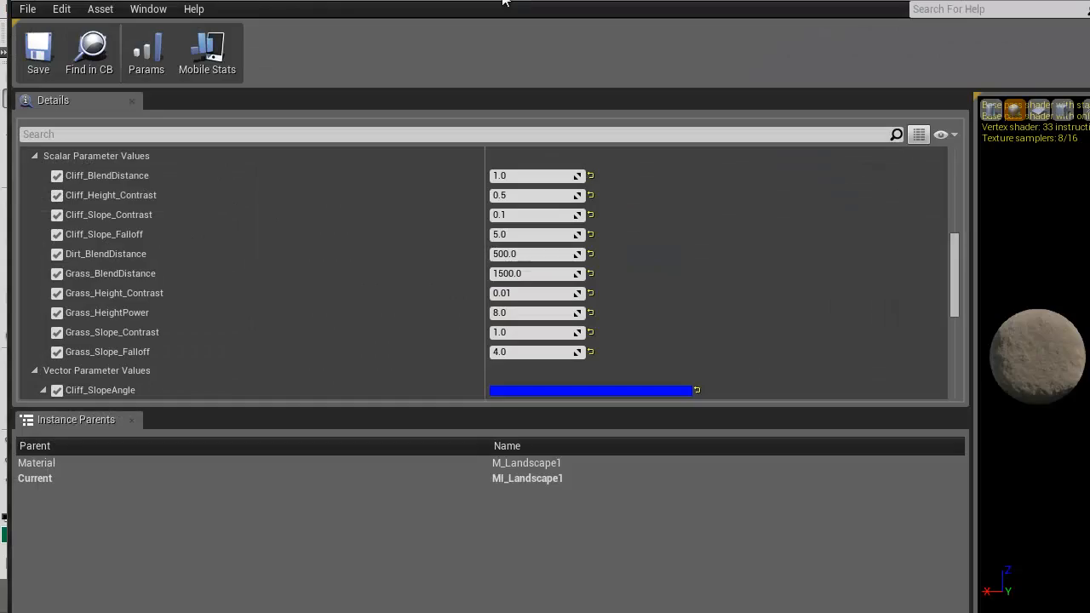
click(299, 9)
right_drag(577, 364, 698, 294)
scroll(653, 339, down, 5)
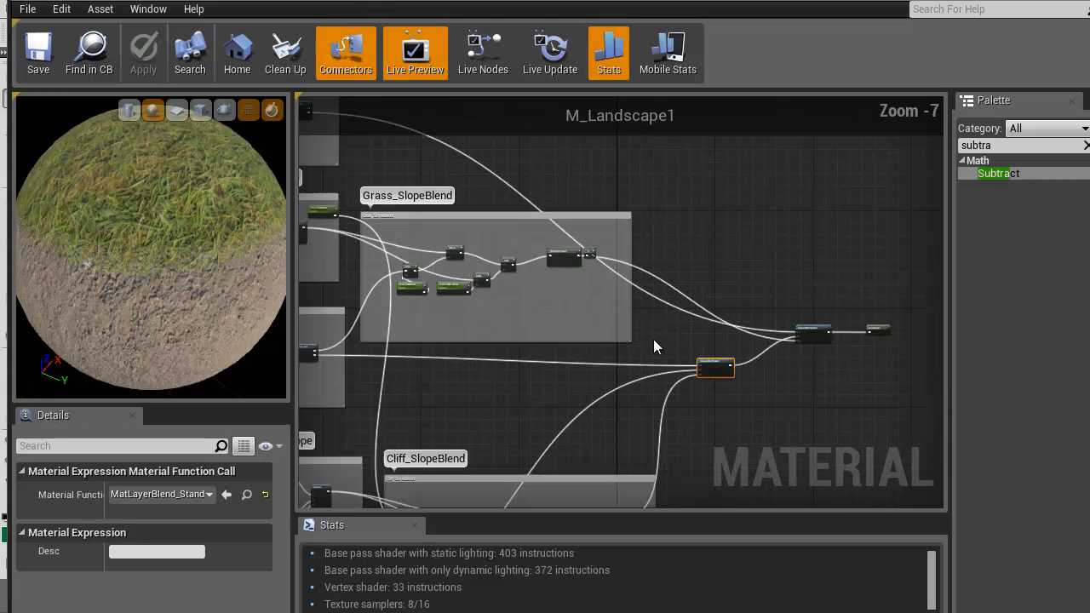
right_drag(568, 370, 700, 447)
scroll(603, 351, up, 2)
right_drag(619, 391, 673, 111)
scroll(537, 337, up, 2)
right_drag(499, 197, 544, 612)
Reconnect the Grass_SlopeBlend 1-x output to the Alpha input of the final MatLayerBlend_Standard node
right_drag(883, 528, 728, 359)
right_drag(772, 325, 496, 339)
scroll(520, 295, up, 2)
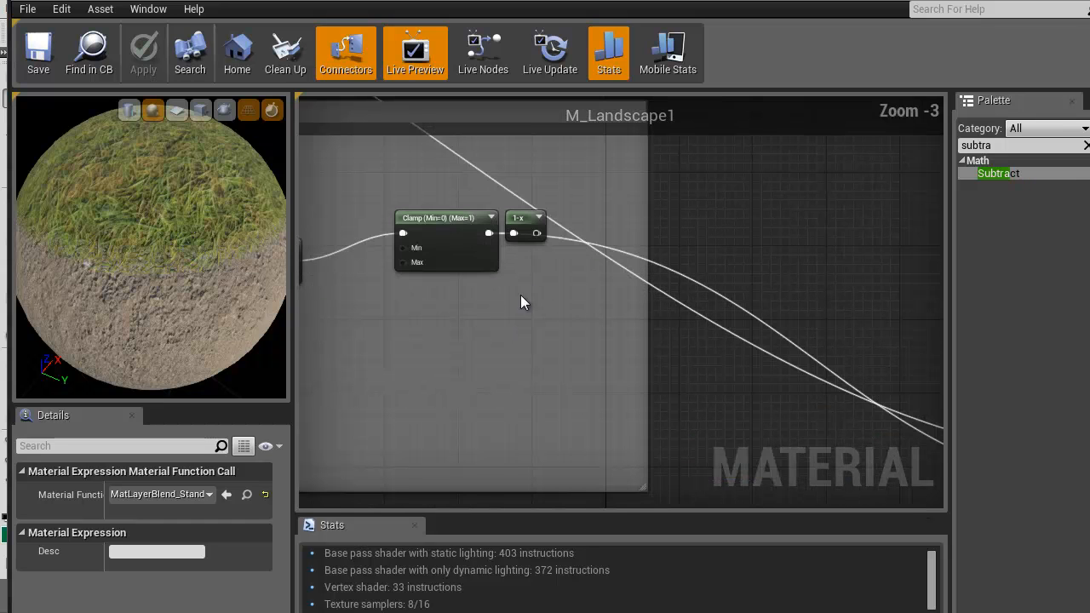
drag(538, 231, 720, 308)
right_drag(401, 266, 624, 294)
Examine the dirt, grass and cliff transition on the preview sphere and the GrassLayer wiring that feeds it
scroll(625, 295, down, 1)
scroll(359, 293, down, 1)
right_drag(359, 273, 992, 265)
right_drag(716, 372, 634, 411)
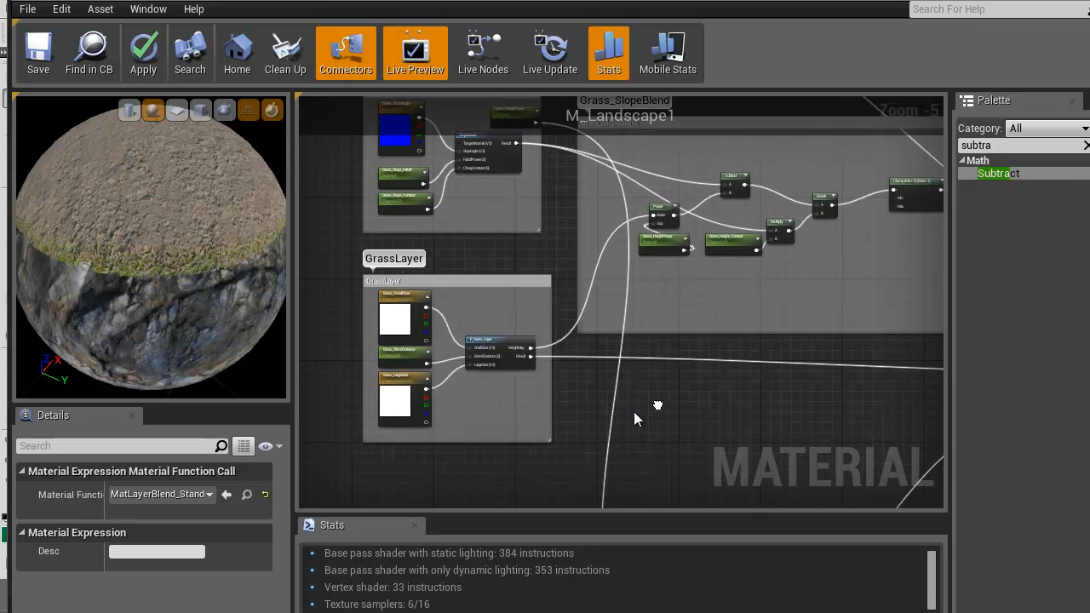
drag(187, 208, 172, 244)
right_drag(172, 244, 179, 270)
right_drag(659, 275, 260, 362)
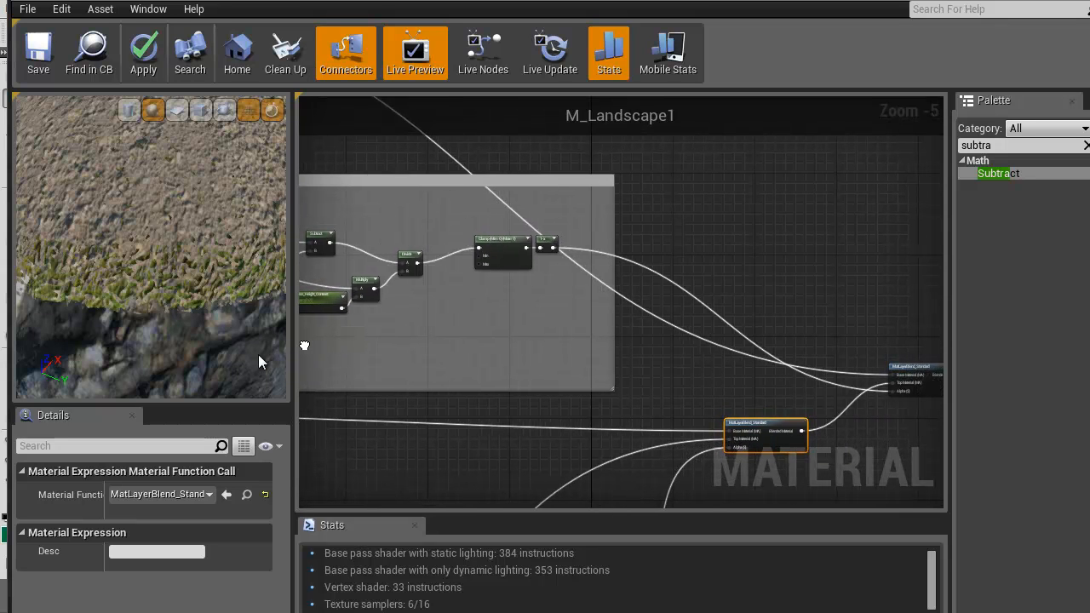
right_drag(617, 367, 518, 309)
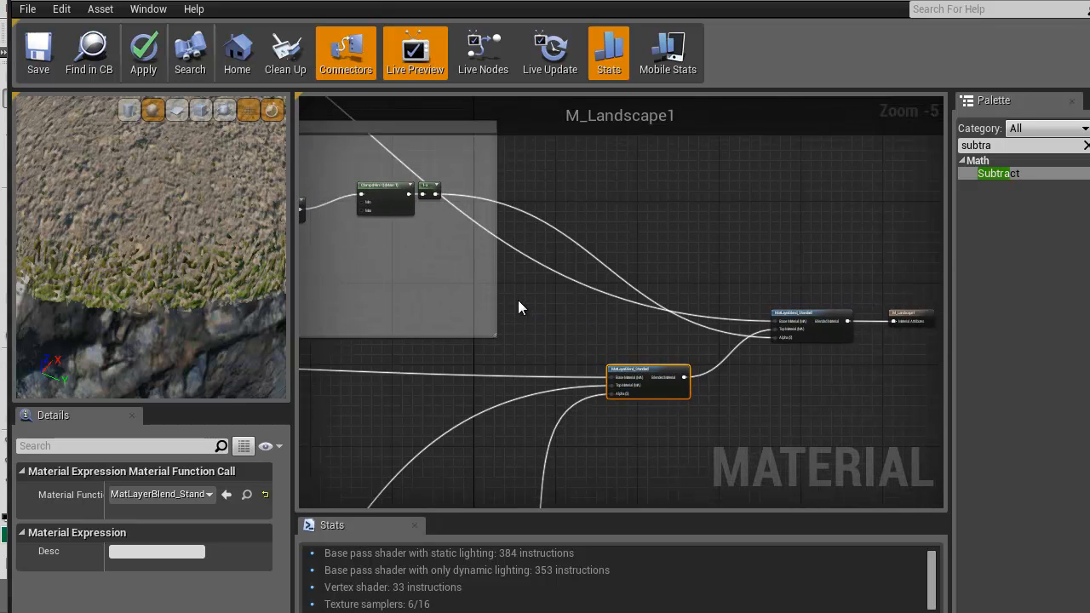
scroll(688, 312, up, 2)
right_drag(406, 277, 481, 318)
scroll(189, 211, down, 5)
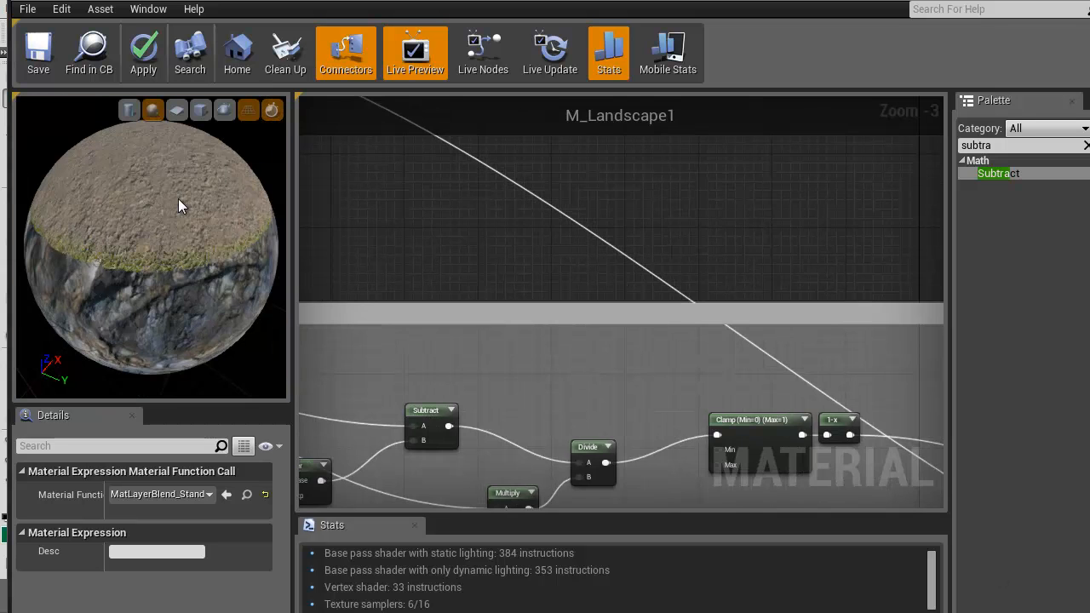
Start previewing the 1-x node at the end of the Grass_SlopeBlend group
right_drag(796, 328, 302, 186)
right_drag(742, 287, 320, 136)
right_drag(522, 257, 813, 150)
right_drag(510, 304, 769, 464)
right_drag(446, 276, 624, 330)
right_click(630, 239)
click(668, 249)
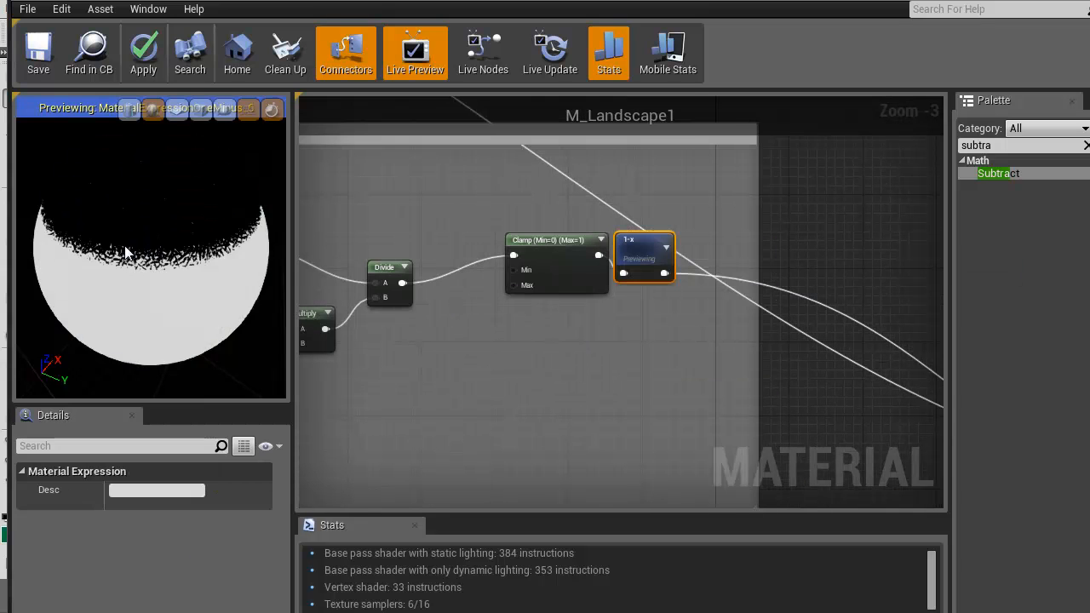
Examine the 1-x mask on the preview sphere from several angles and compare it with the two blend nodes' inputs
drag(137, 262, 138, 228)
right_drag(137, 228, 134, 282)
right_drag(224, 232, 162, 222)
drag(162, 222, 130, 171)
click(493, 390)
scroll(432, 344, down, 3)
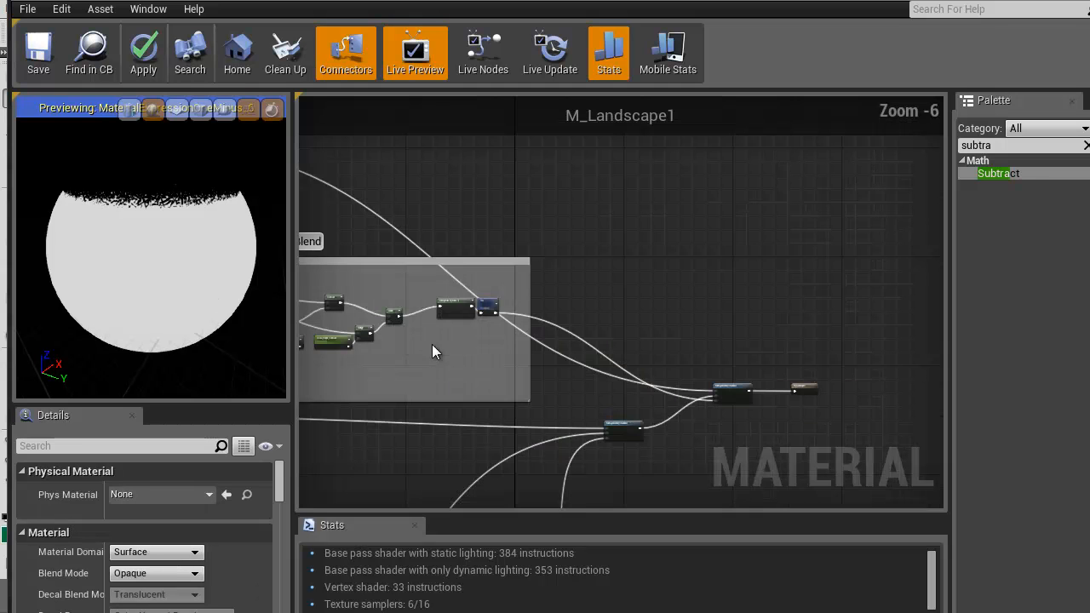
right_drag(494, 373, 541, 328)
scroll(640, 314, up, 1)
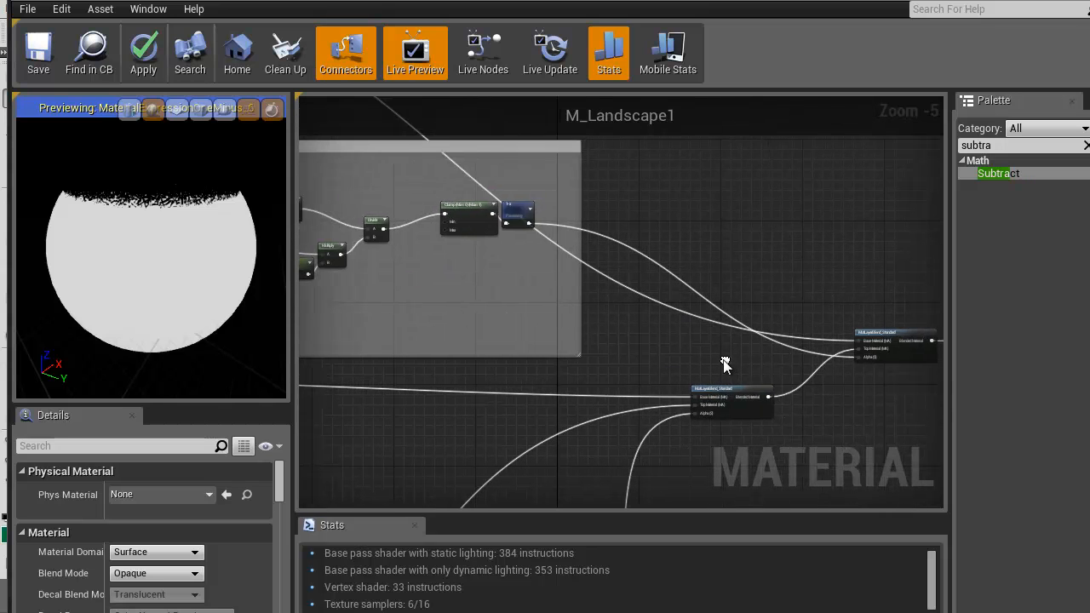
right_drag(724, 365, 653, 356)
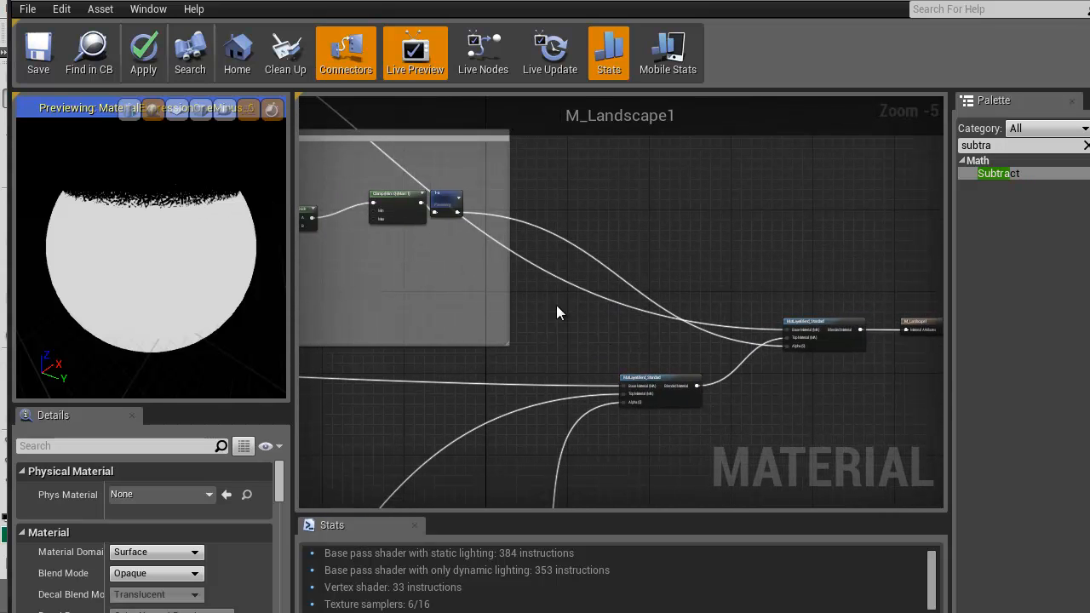
right_drag(524, 306, 452, 309)
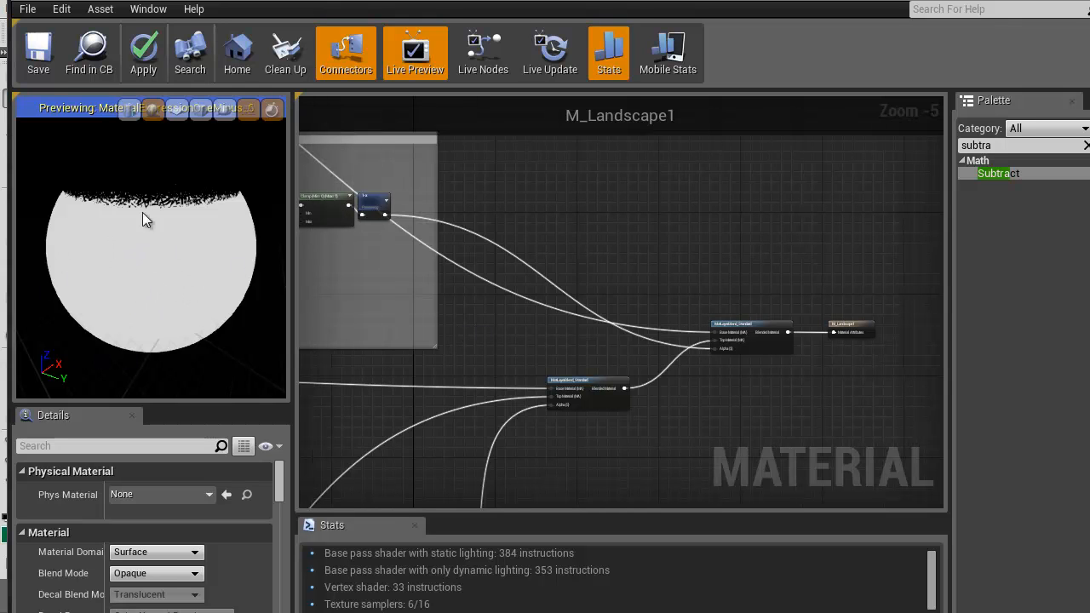
Inspect the mask over the top of the preview sphere and trace the GrassLayer and Cliff_SlopeBlend wires
right_drag(330, 273, 593, 351)
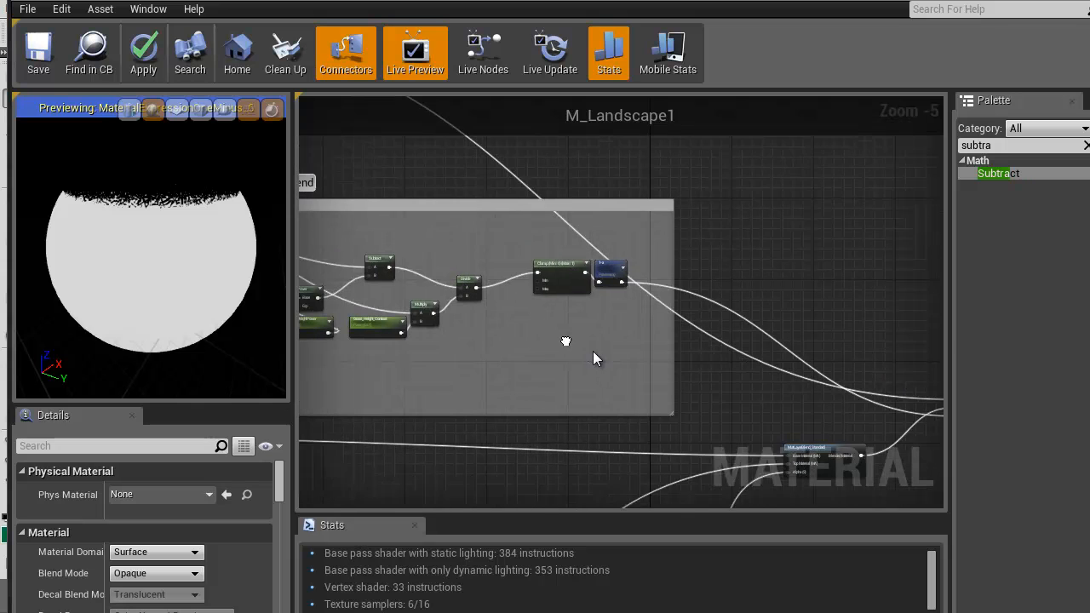
scroll(183, 225, up, 4)
scroll(182, 233, down, 3)
drag(172, 200, 167, 337)
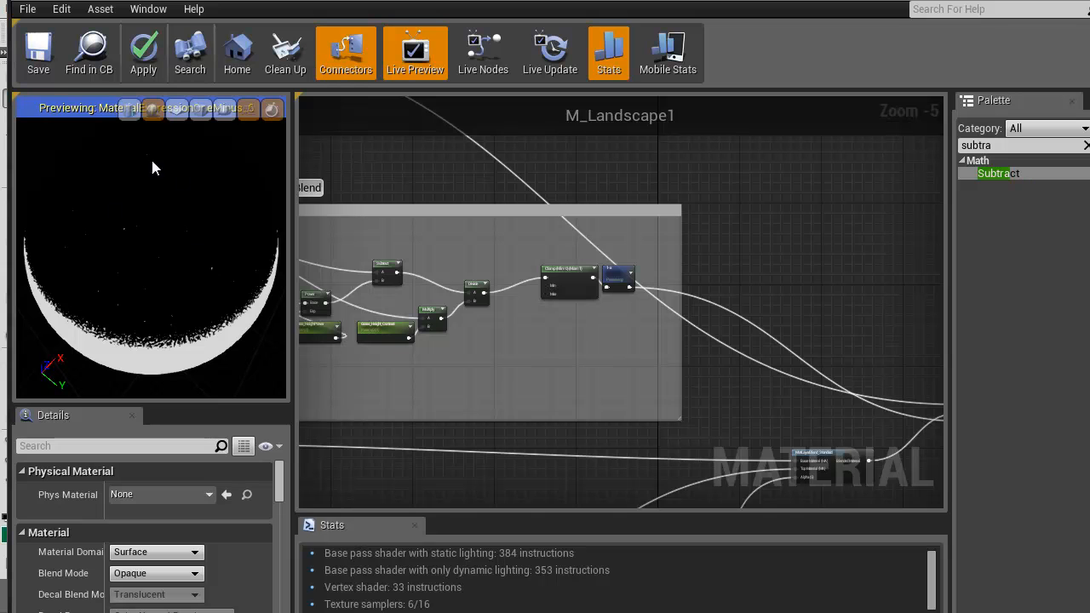
right_drag(393, 395, 501, 360)
right_drag(694, 415, 676, 401)
scroll(675, 400, down, 1)
right_drag(564, 335, 515, 346)
scroll(573, 344, up, 1)
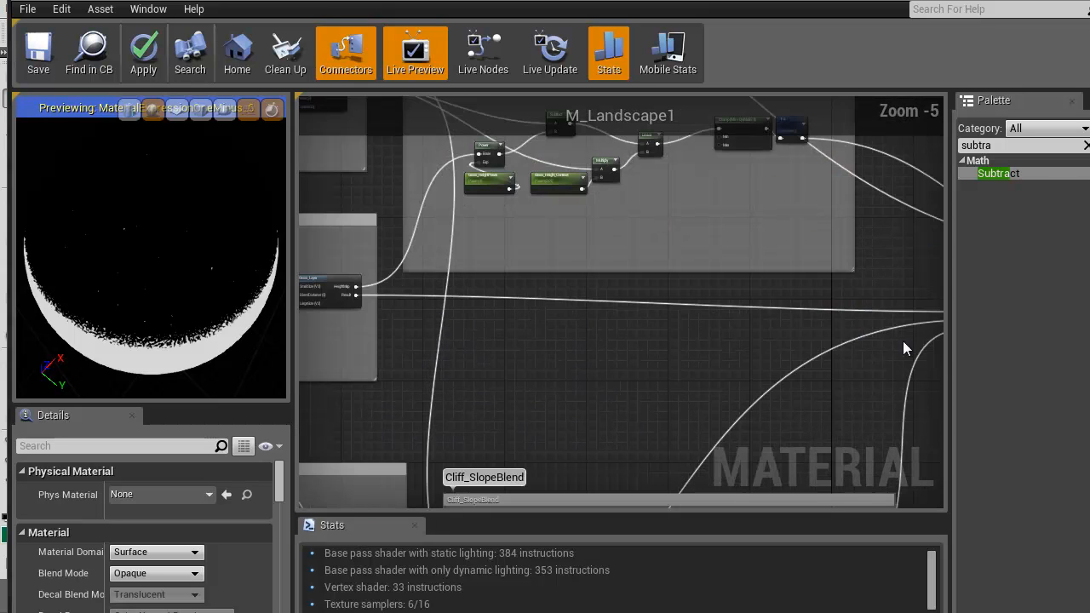
Connect the dirt layer's output to the Base Material of the first MatLayerBlend_Standard node, replacing the grass layer
right_drag(827, 359, 679, 384)
drag(821, 336, 649, 240)
right_drag(740, 338, 648, 174)
right_drag(785, 440, 708, 349)
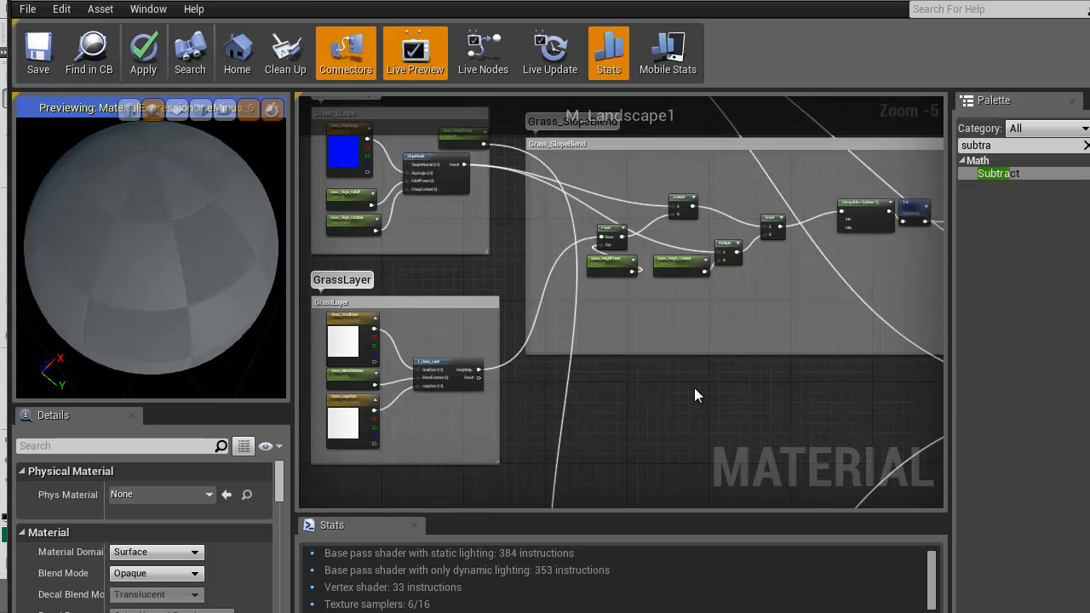
Connect the GrassLayer Result output to the Base Material input of the final MatLayerBlend_Standard node
drag(480, 378, 616, 345)
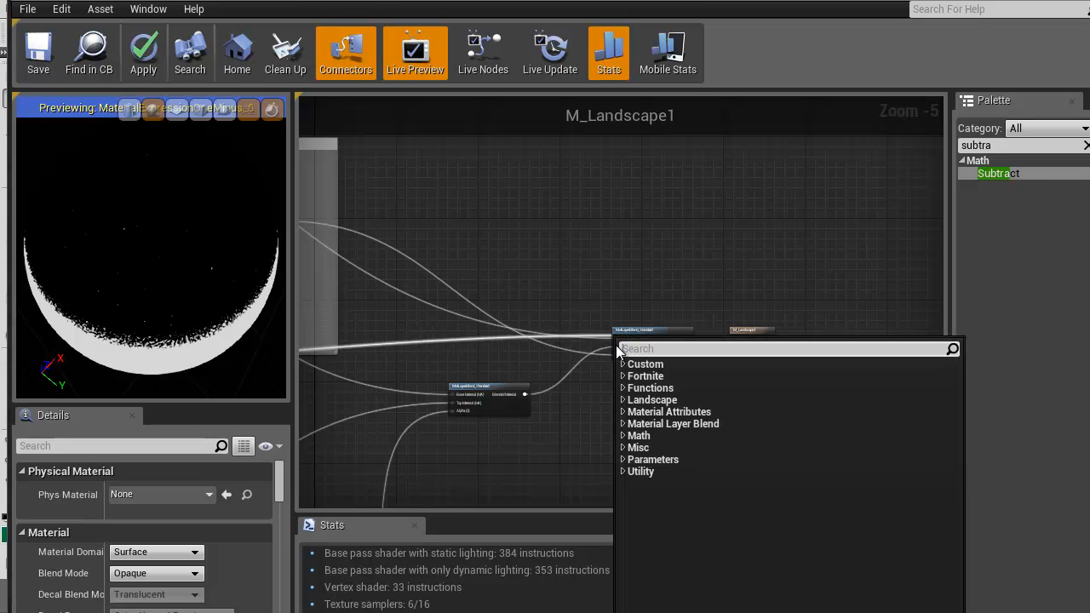
right_click(594, 298)
click(607, 260)
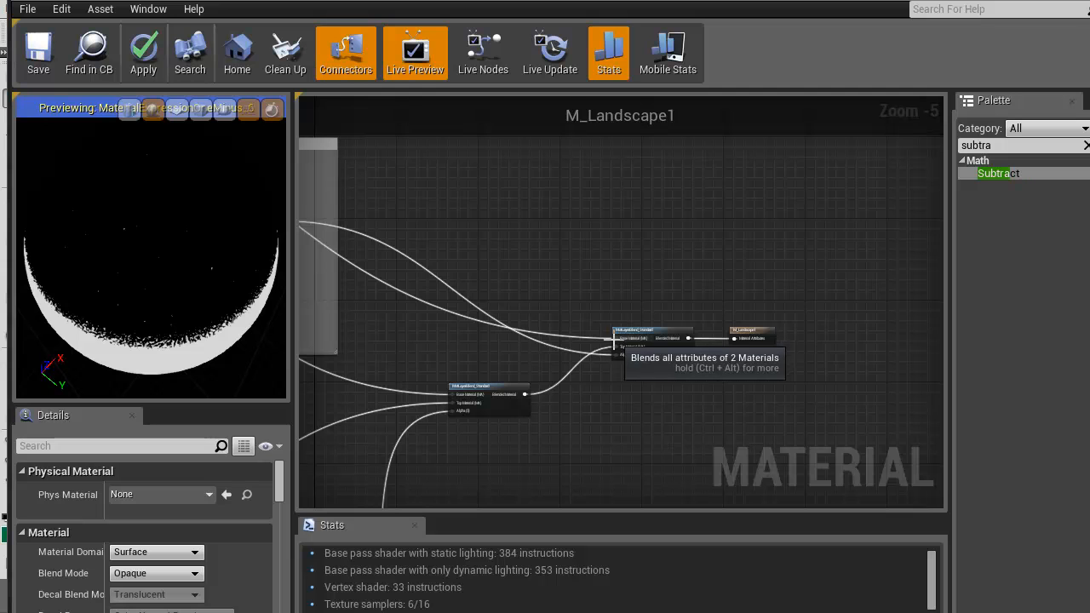
drag(615, 339, 538, 376)
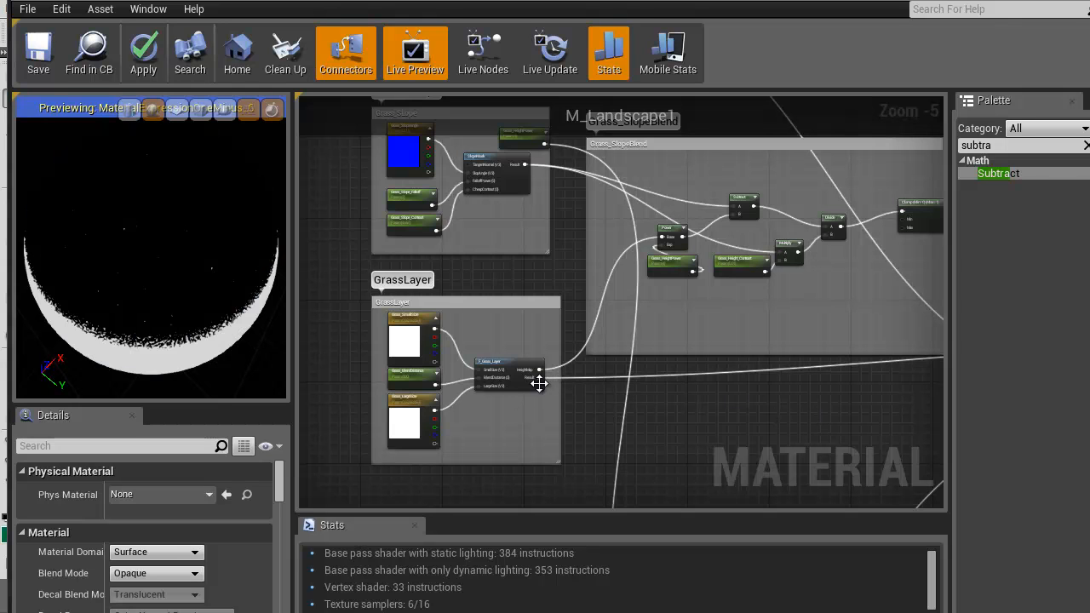
Stop previewing the 1-x node of Grass_SlopeBlend so the preview sphere uses the full material
right_drag(824, 411, 535, 436)
scroll(635, 421, down, 2)
right_drag(869, 314, 561, 272)
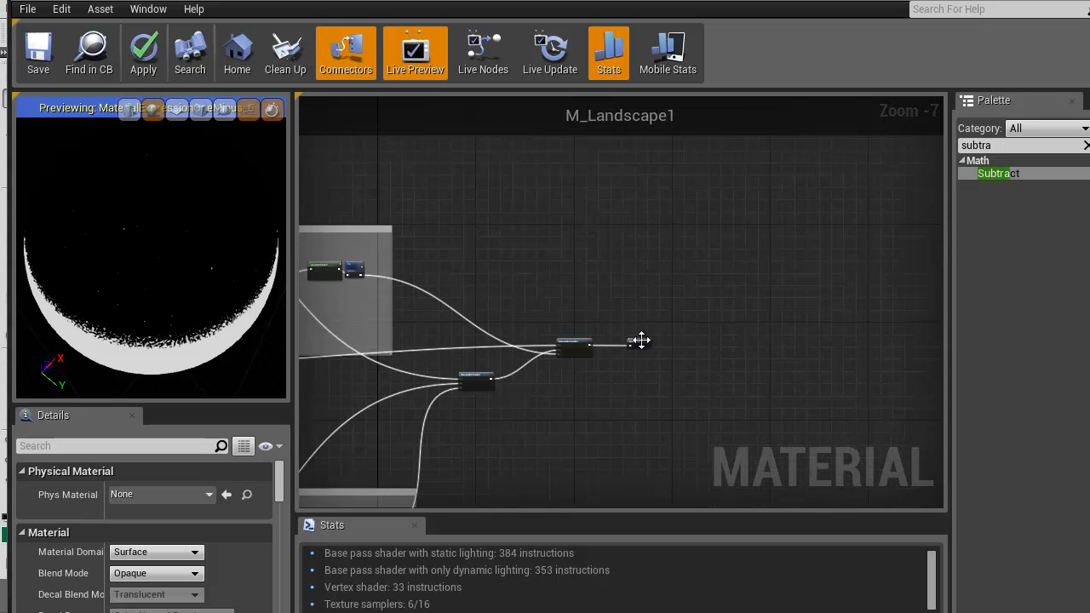
scroll(635, 341, up, 2)
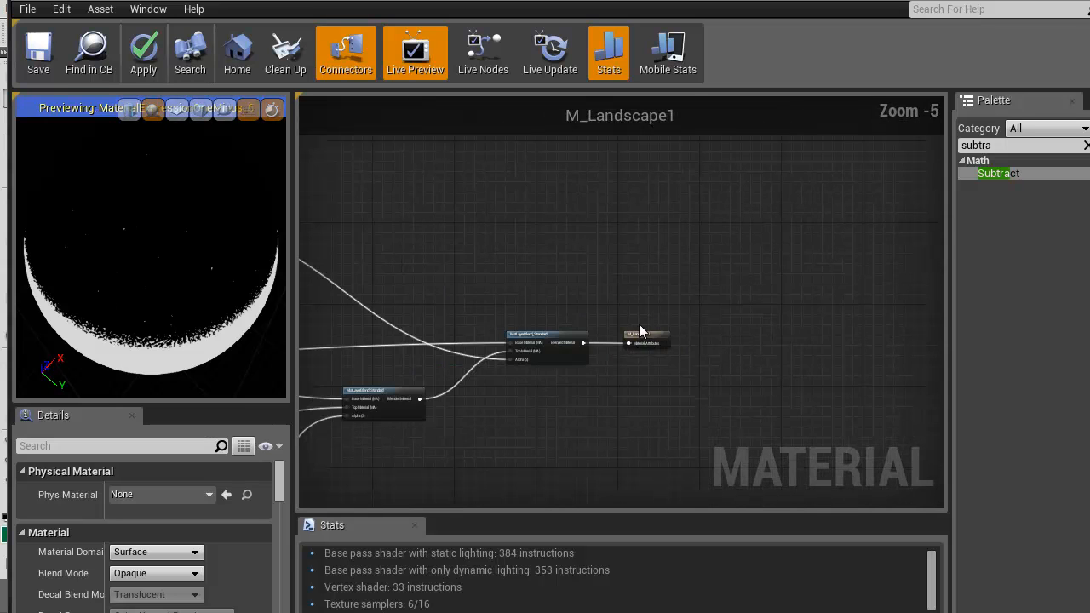
click(648, 335)
right_drag(429, 272, 767, 371)
click(738, 314)
right_click(739, 312)
click(794, 317)
Inspect the transition between grass and cliff on the preview sphere up close
drag(156, 273, 144, 148)
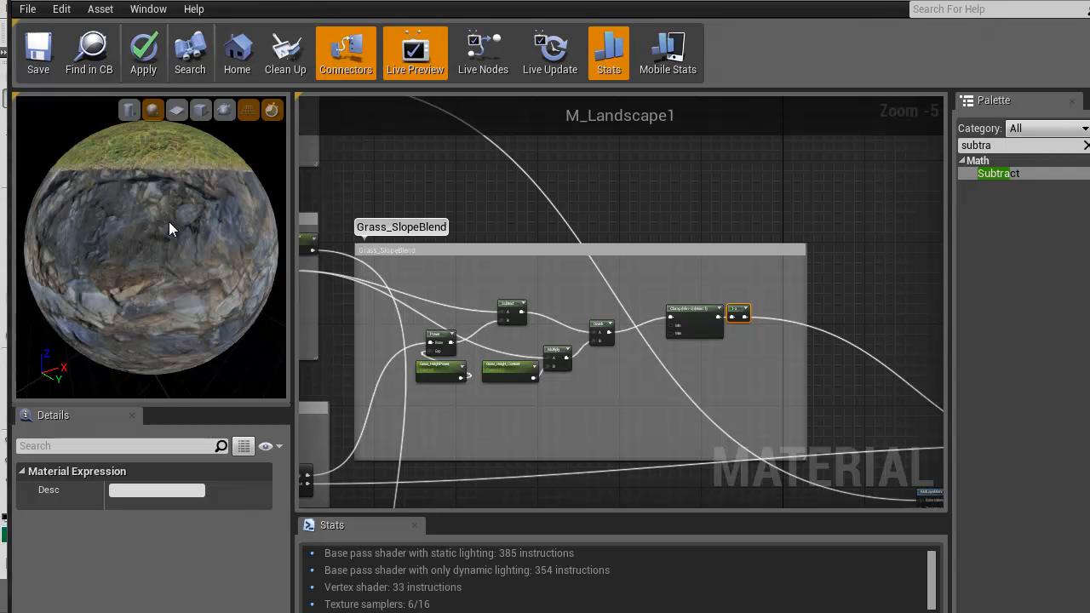
drag(135, 201, 144, 210)
scroll(138, 205, up, 5)
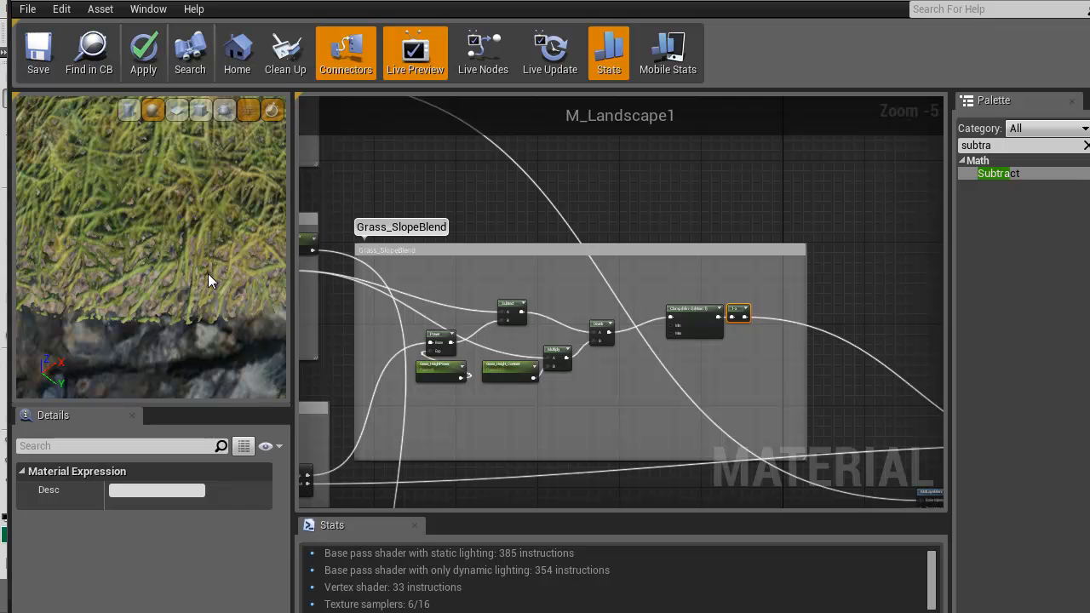
drag(155, 310, 148, 312)
scroll(152, 311, up, 5)
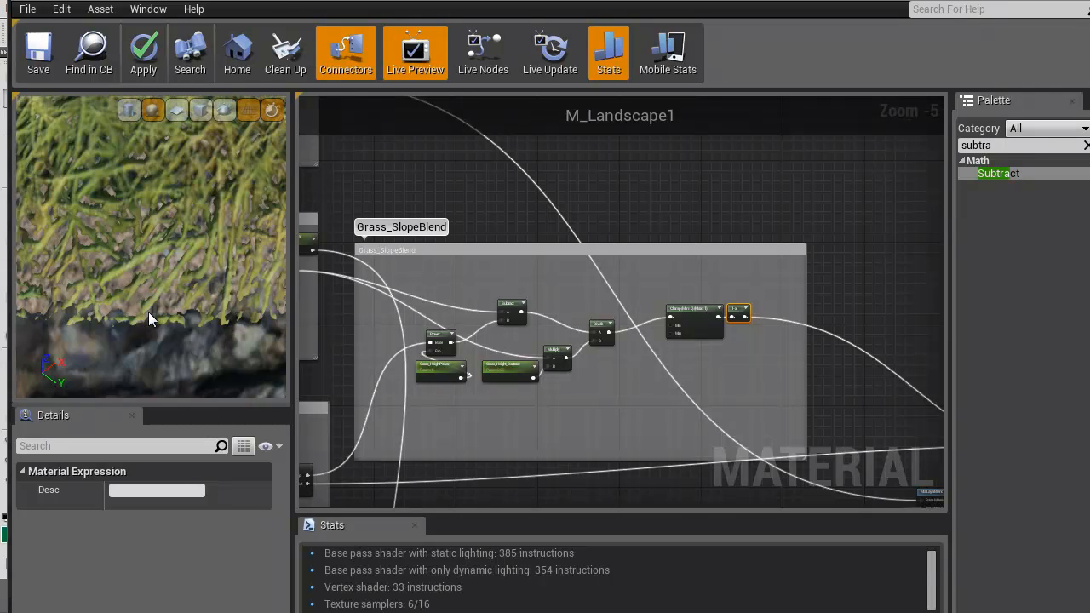
right_drag(450, 289, 559, 270)
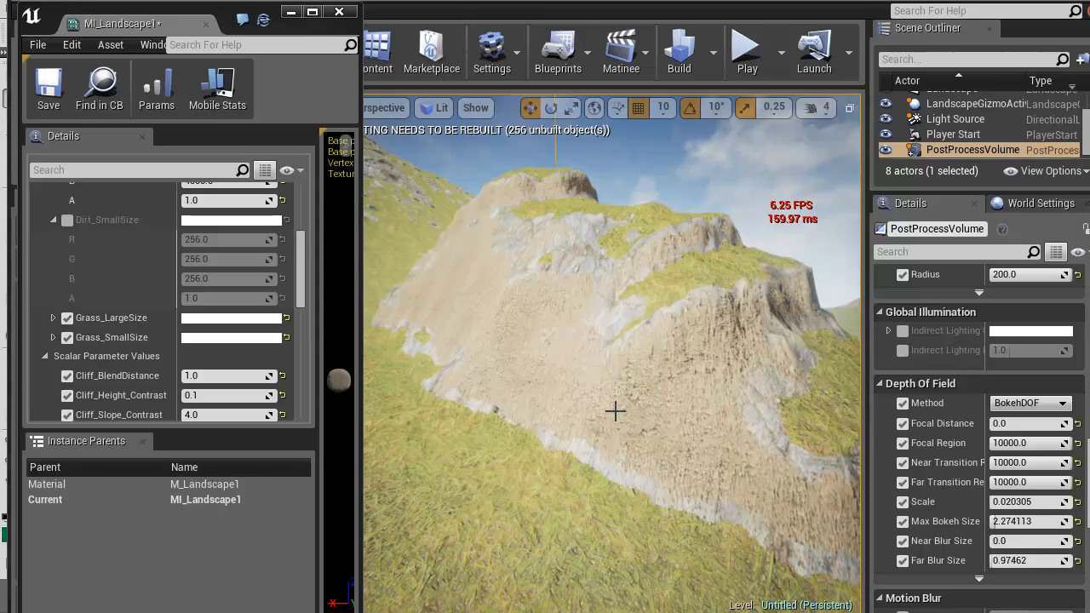
Fly around the landscape in the level viewport and examine where dirt, grass and cliff land on the slopes
key(w)
mouse_move(616, 411)
right_down()
mouse_move(589, 386)
mouse_move(621, 404)
mouse_move(656, 374)
mouse_move(702, 377)
mouse_move(578, 415)
mouse_move(348, 433)
mouse_move(164, 430)
mouse_move(377, 389)
mouse_move(808, 440)
mouse_move(791, 443)
mouse_move(657, 375)
mouse_move(635, 378)
mouse_move(688, 273)
right_up()
key(s)
key(d)
key(w)
key(s)
key(w)
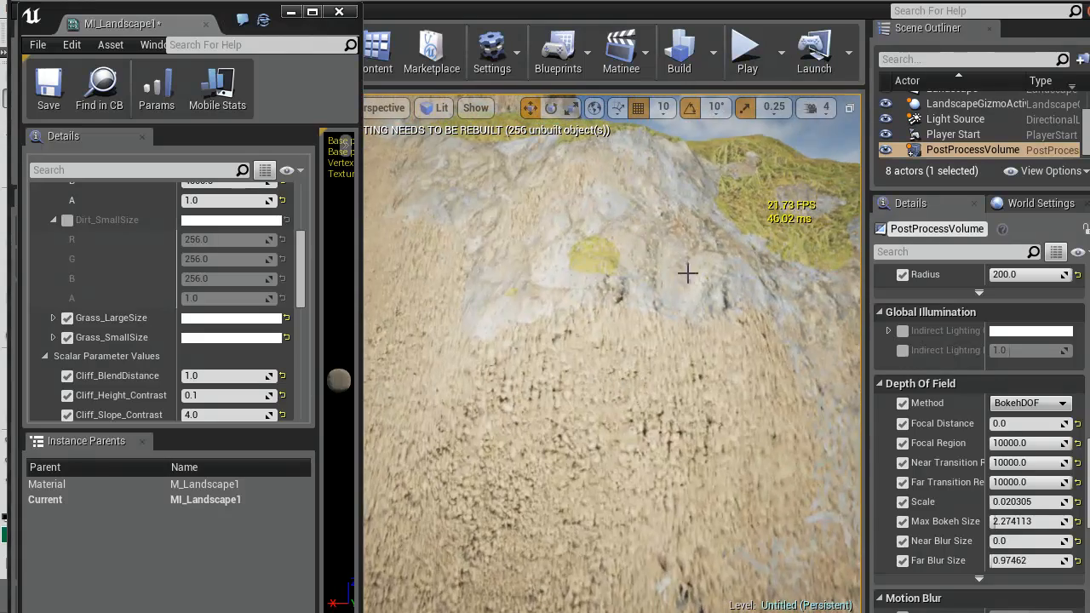
right_drag(654, 358, 616, 296)
key(s)
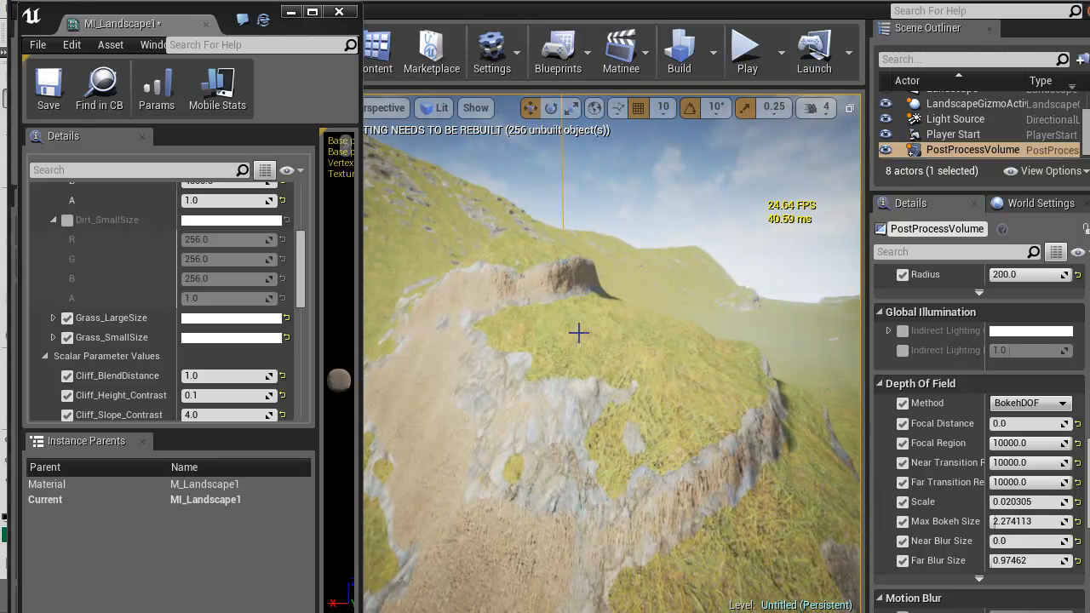
right_drag(583, 356, 664, 424)
right_drag(525, 505, 708, 474)
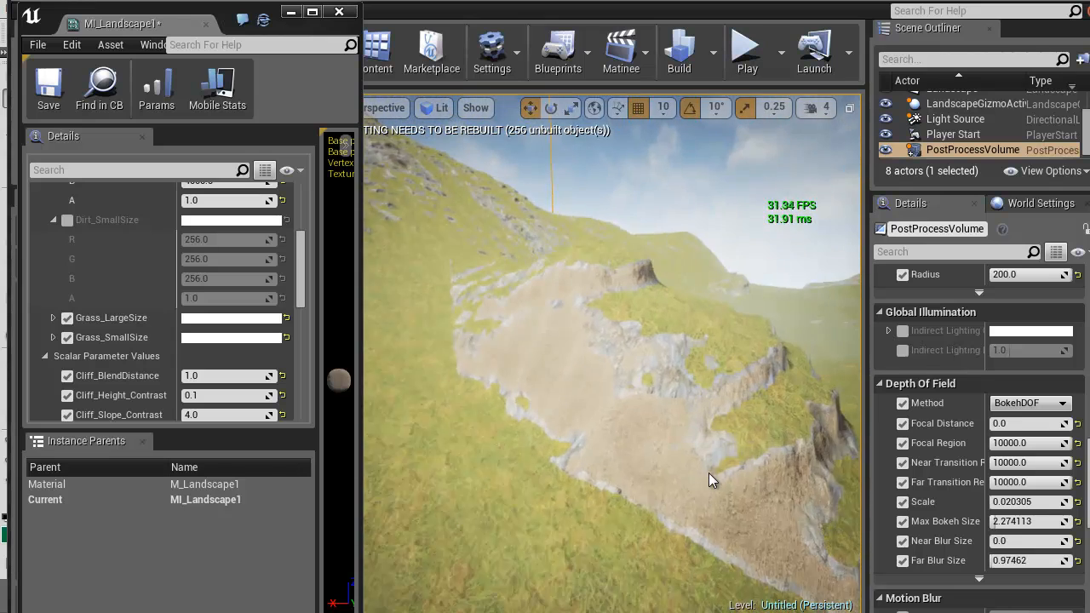
scroll(708, 474, up, 2)
Swap the first MatLayerBlend_Standard node's materials: connect the Cliff_Layer result to Base Material and the Dirt_Layer Result to Top Material
click(313, 1)
right_drag(651, 428, 826, 388)
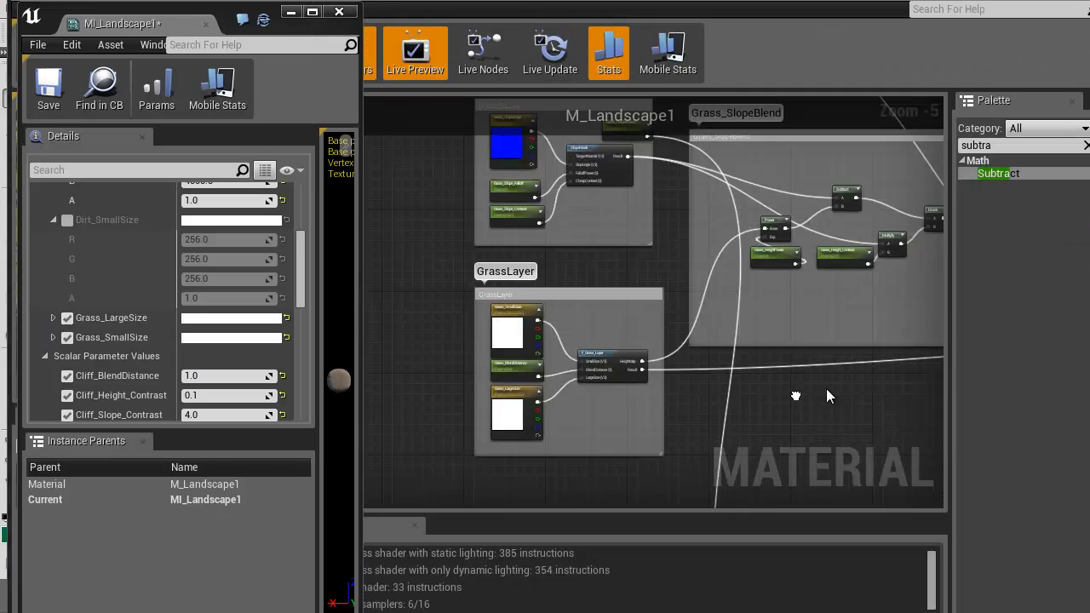
scroll(702, 389, down, 4)
right_drag(699, 391, 577, 199)
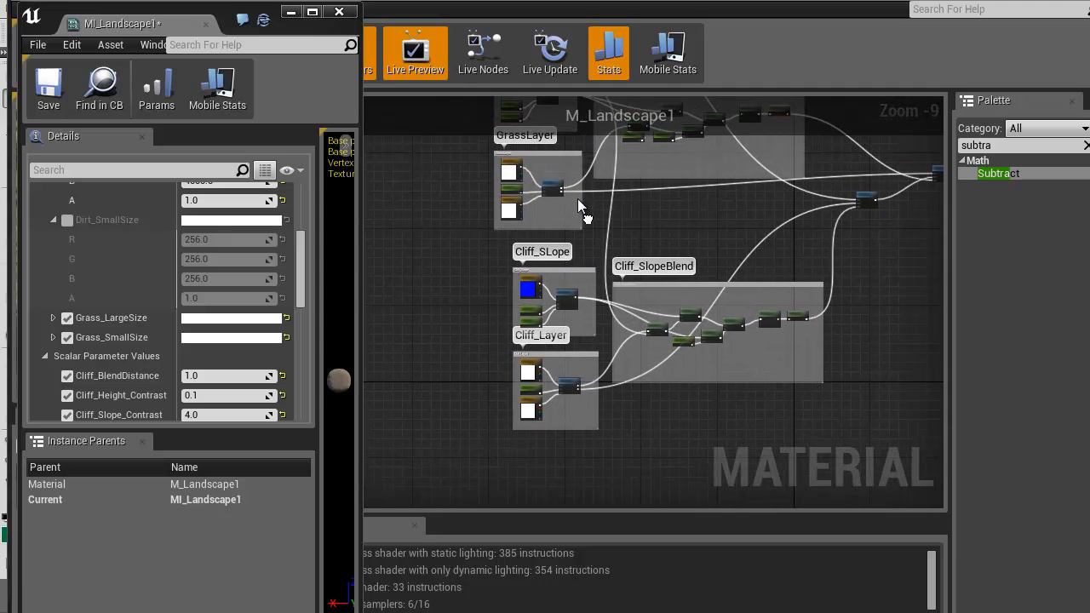
right_drag(631, 390, 519, 591)
scroll(577, 390, up, 1)
right_drag(600, 507, 560, 418)
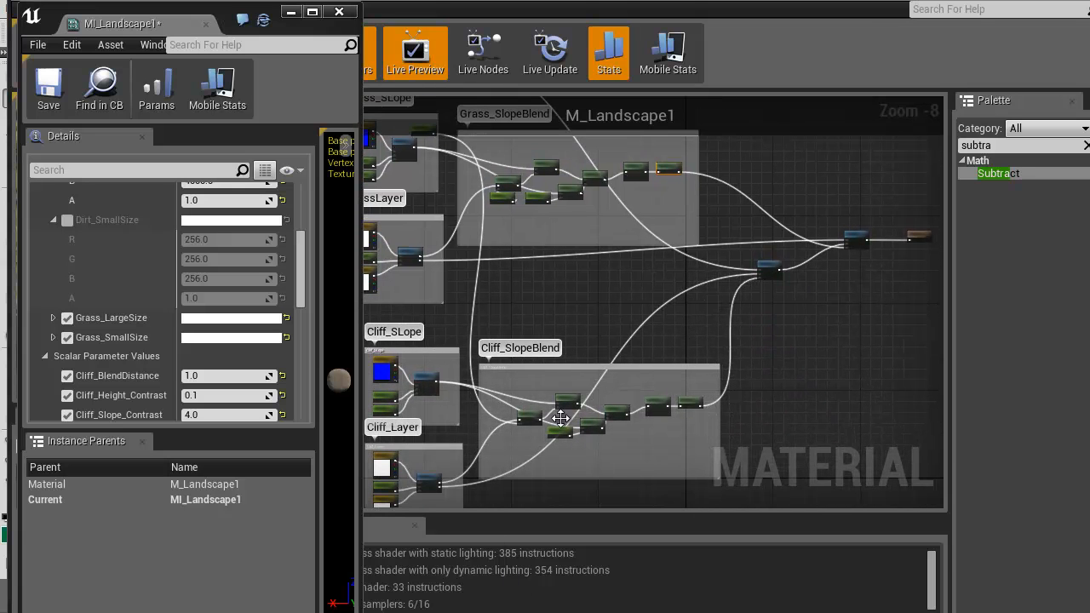
scroll(760, 270, up, 4)
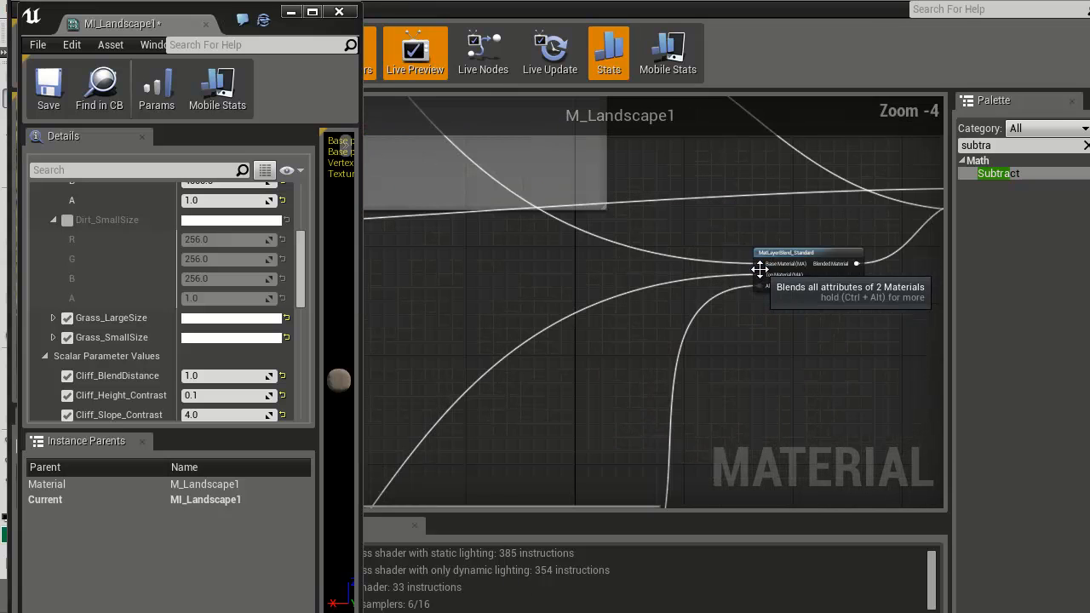
drag(759, 264, 577, 288)
right_drag(857, 319, 506, 492)
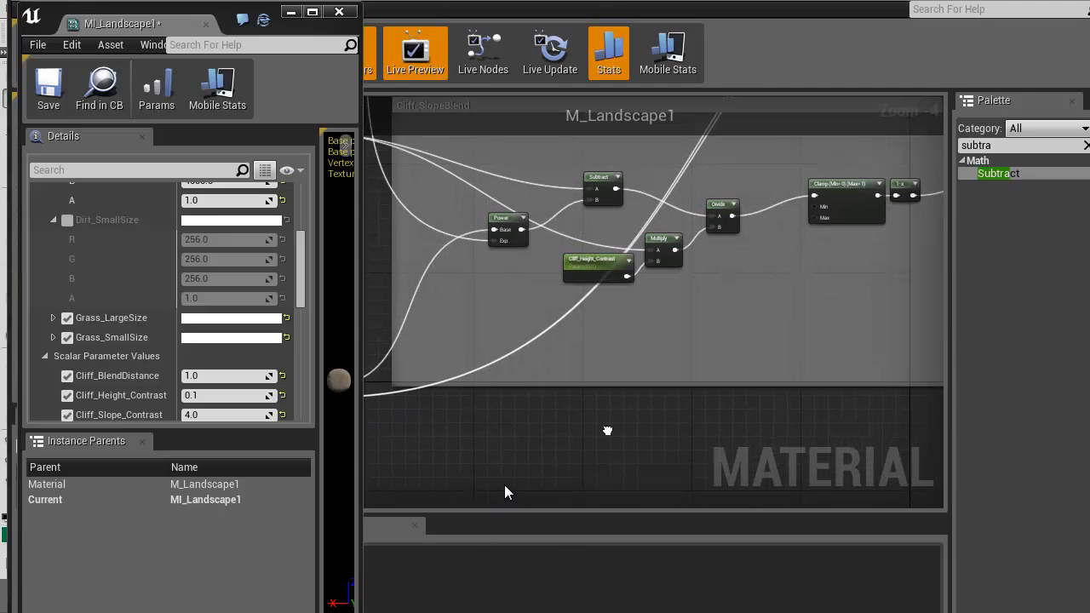
right_drag(781, 289, 436, 509)
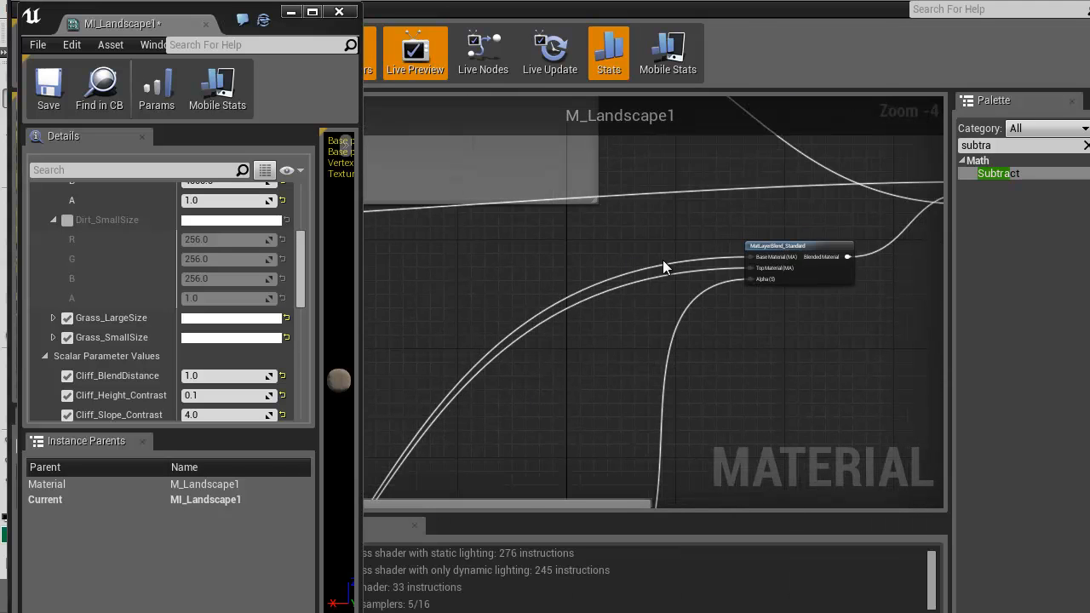
drag(751, 269, 765, 242)
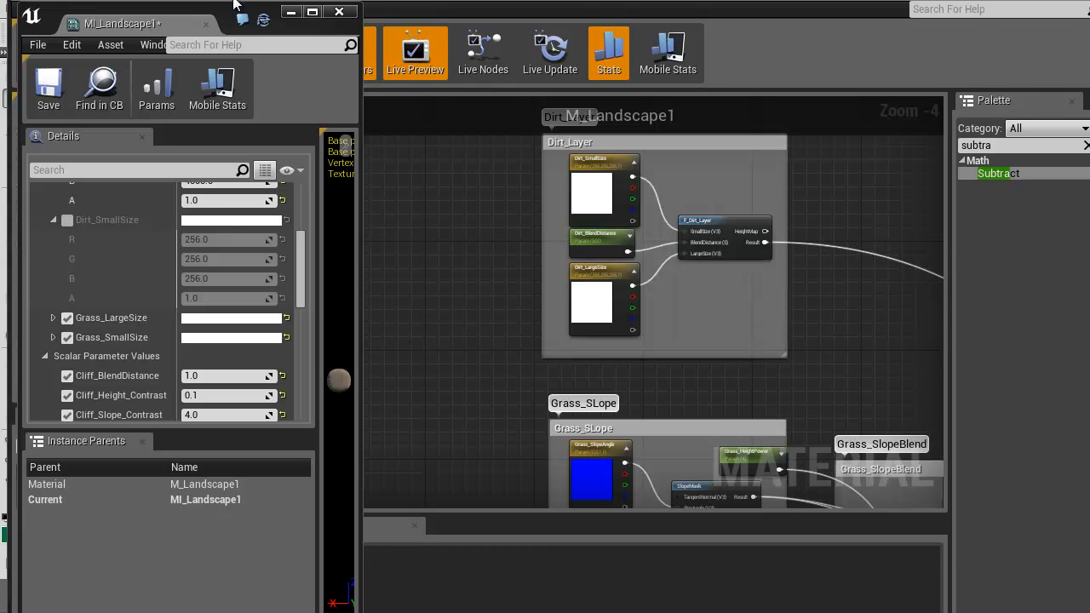
Move the MI_Landscape1 window out of the way and examine the swapped layers on the preview sphere
drag(170, 24, 435, 2)
click(436, 1)
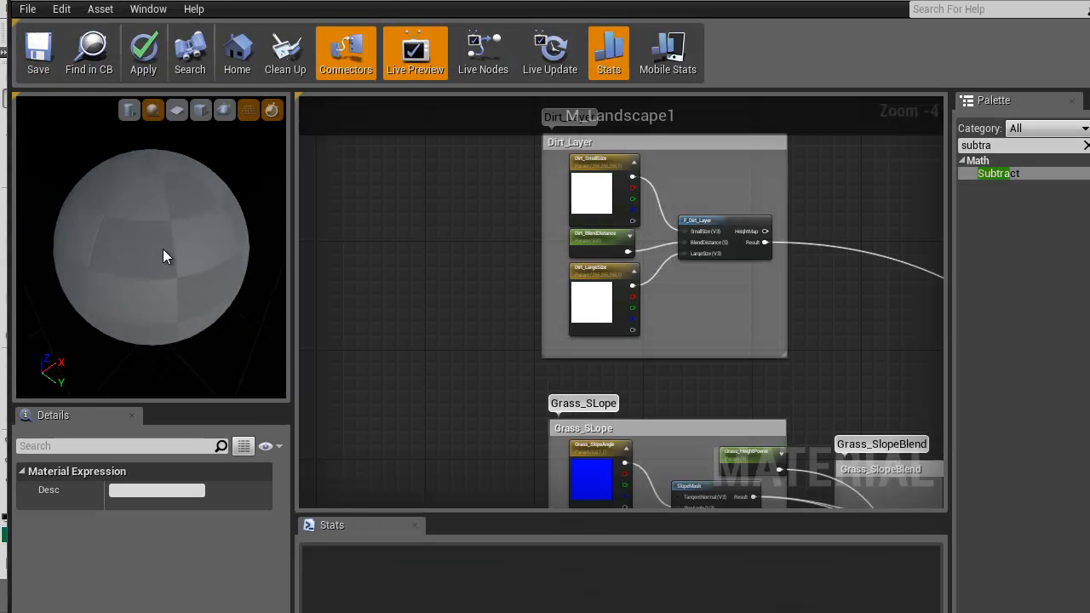
scroll(159, 261, up, 1)
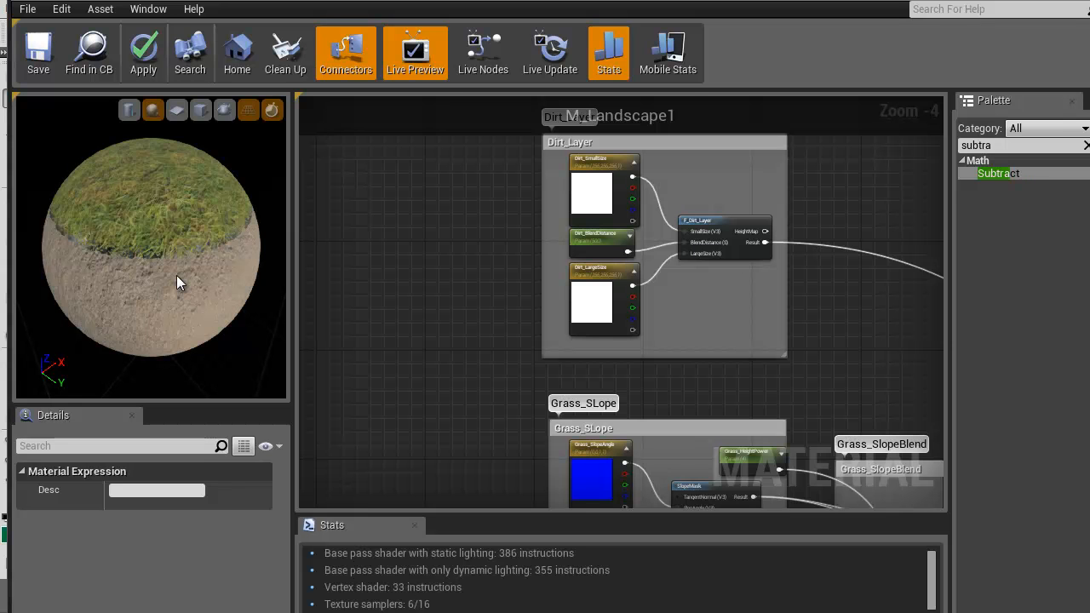
scroll(164, 289, up, 2)
drag(164, 296, 173, 233)
Trace the wires between the cliff groups and both MatLayerBlend_Standard nodes, and compare them with the preview sphere
right_drag(457, 339, 596, 328)
scroll(595, 328, down, 2)
right_drag(671, 400, 414, 239)
scroll(594, 344, up, 2)
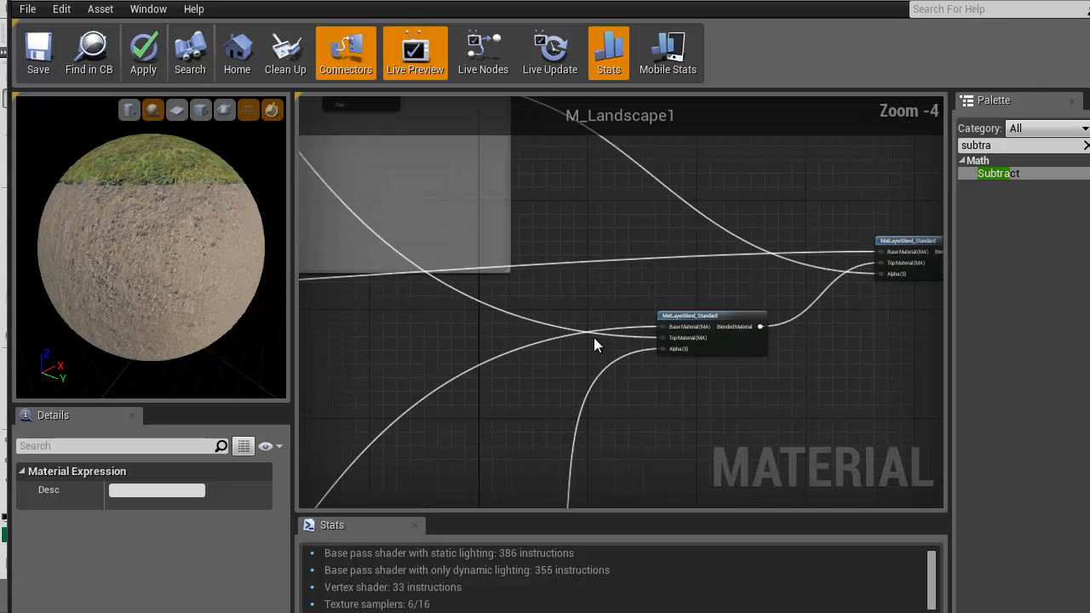
scroll(694, 420, up, 3)
right_drag(392, 443, 762, 242)
scroll(632, 326, down, 2)
right_drag(567, 375, 780, 130)
scroll(586, 327, down, 3)
right_drag(587, 329, 600, 484)
drag(122, 298, 133, 316)
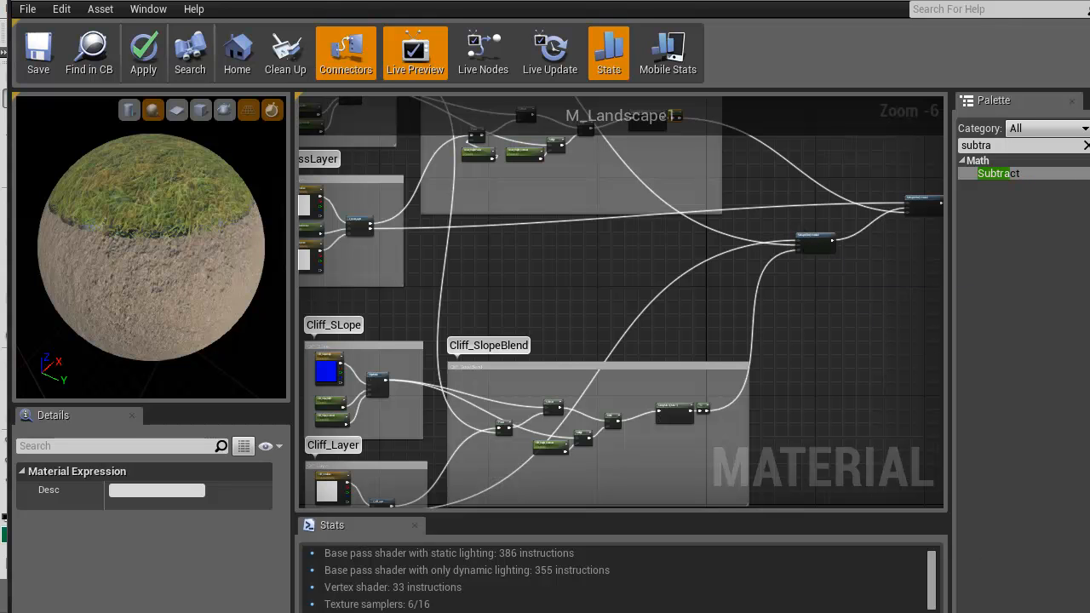
Examine how the swapped dirt and cliff layers land on the landscape slopes in the level viewport
scroll(821, 191, up, 3)
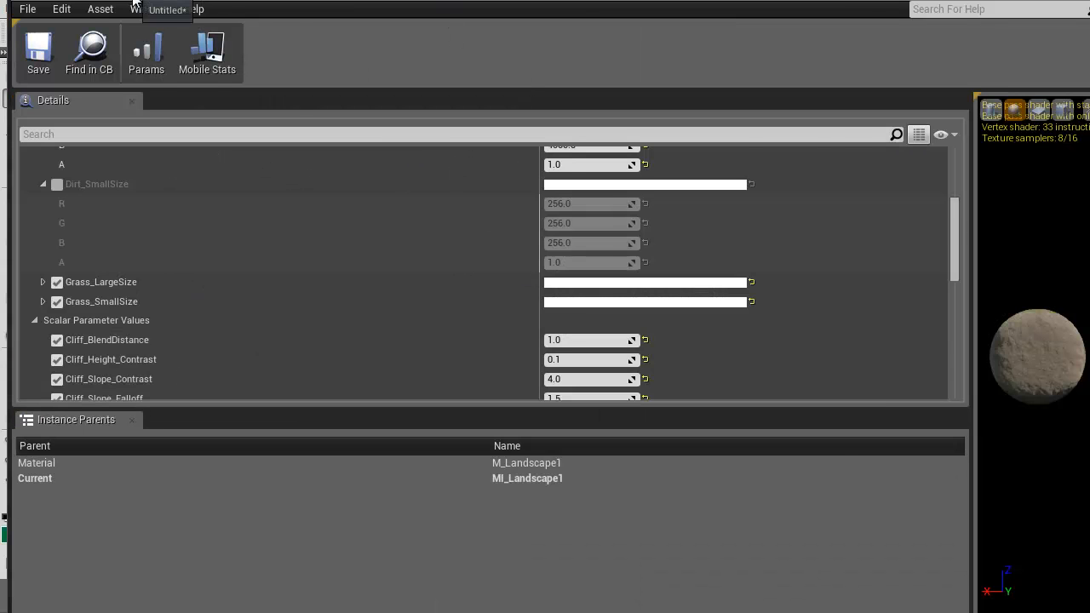
click(134, 2)
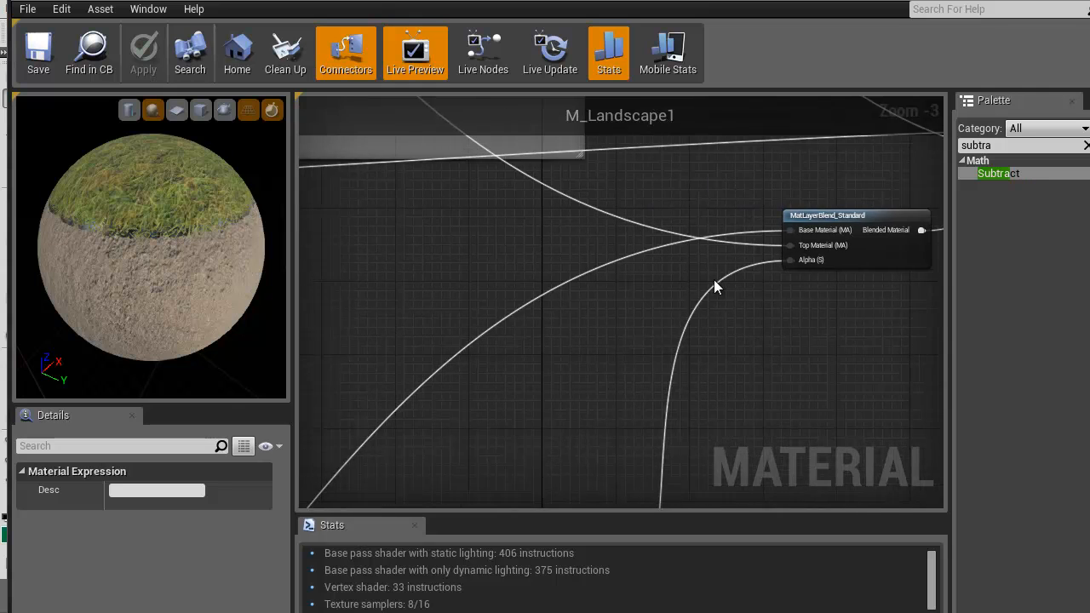
scroll(714, 281, down, 3)
right_drag(649, 335, 573, 404)
Move the Base Material input of the first MatLayerBlend_Standard node from the Cliff_Layer result to the Dirt_Layer Result
scroll(690, 335, up, 3)
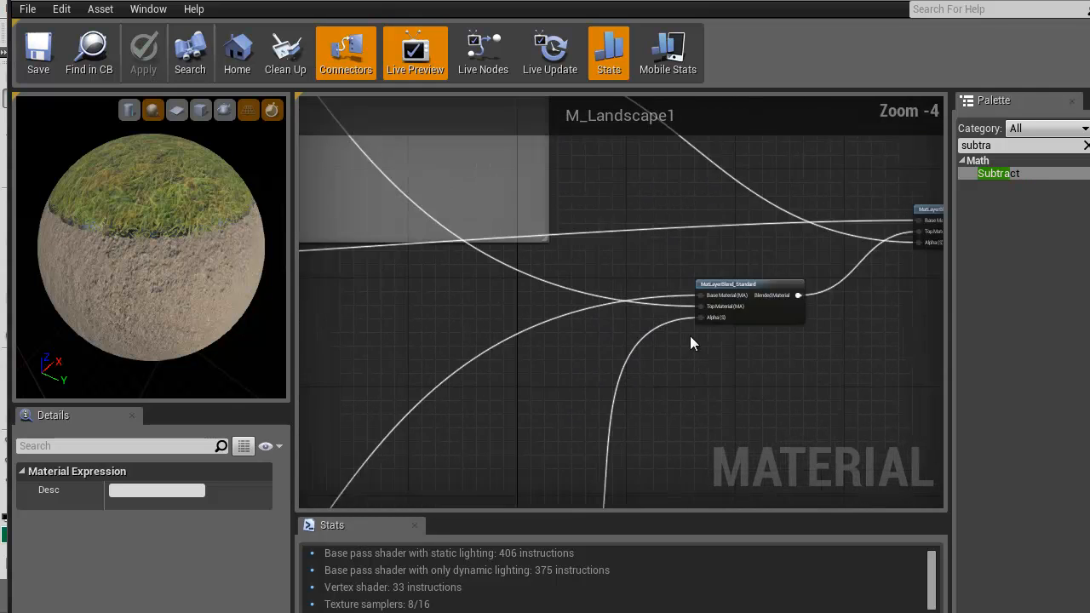
right_drag(487, 456, 498, 565)
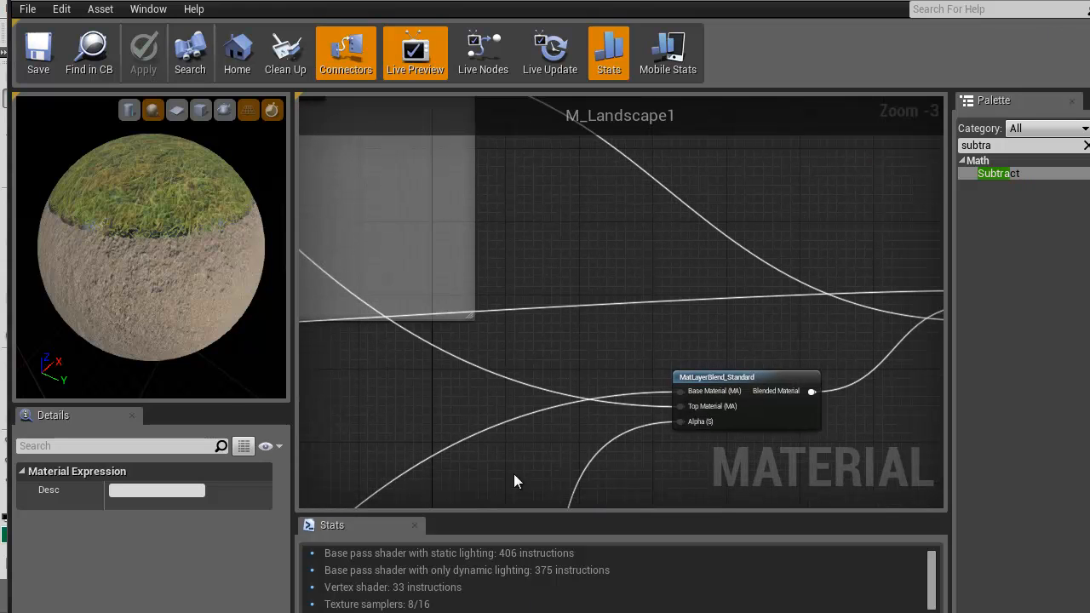
drag(681, 391, 641, 392)
right_drag(850, 391, 682, 215)
scroll(782, 392, down, 3)
right_drag(792, 390, 312, 8)
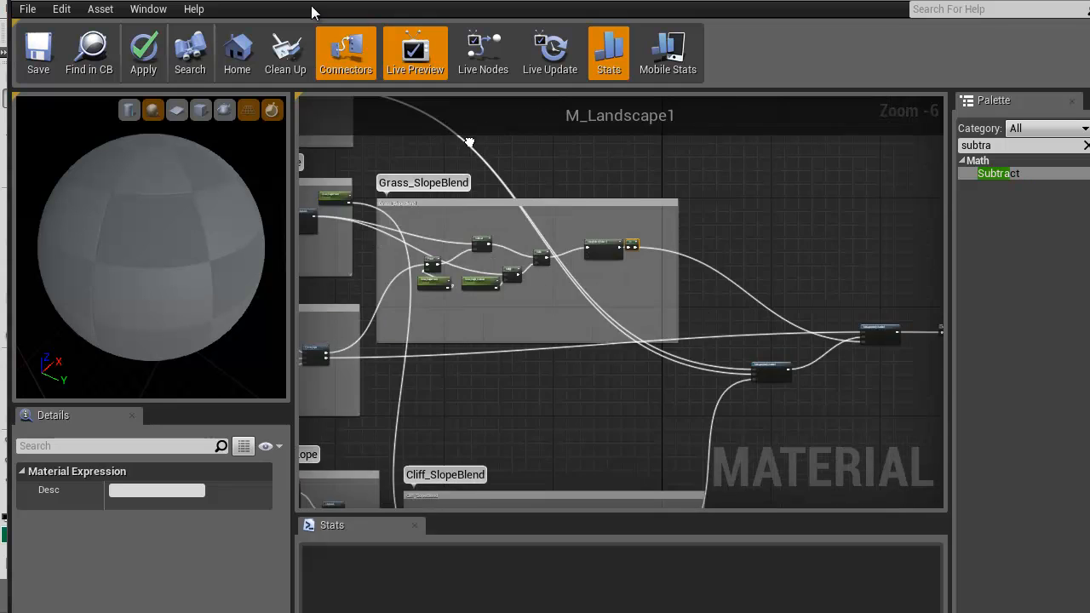
Connect the F_Cliff_Layer Result to the same blend node's Top Material, apply the material and check the slopes on the landscape
scroll(719, 393, up, 4)
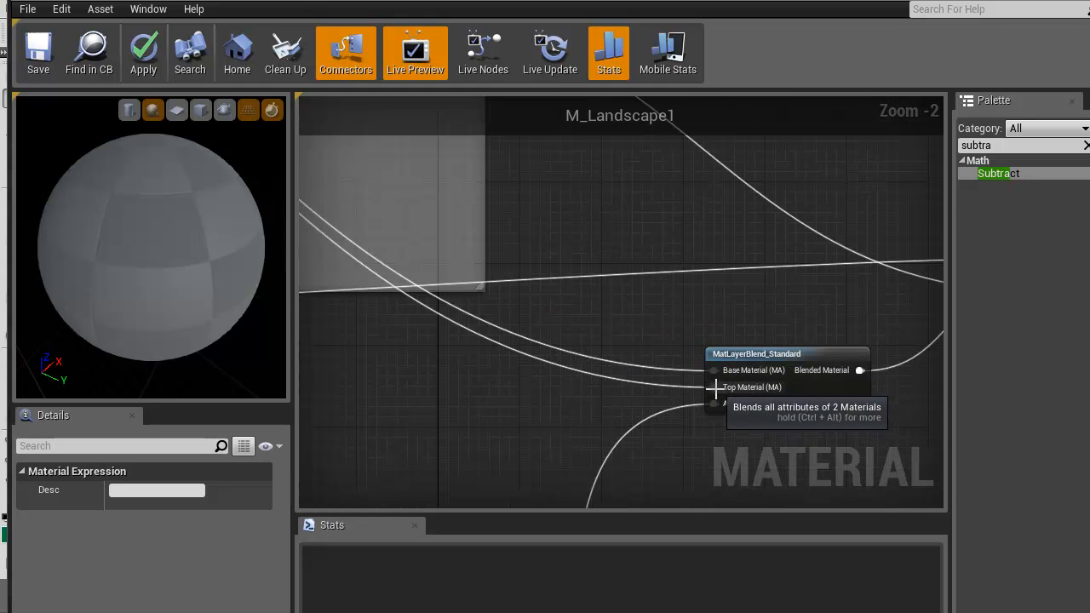
drag(714, 388, 763, 172)
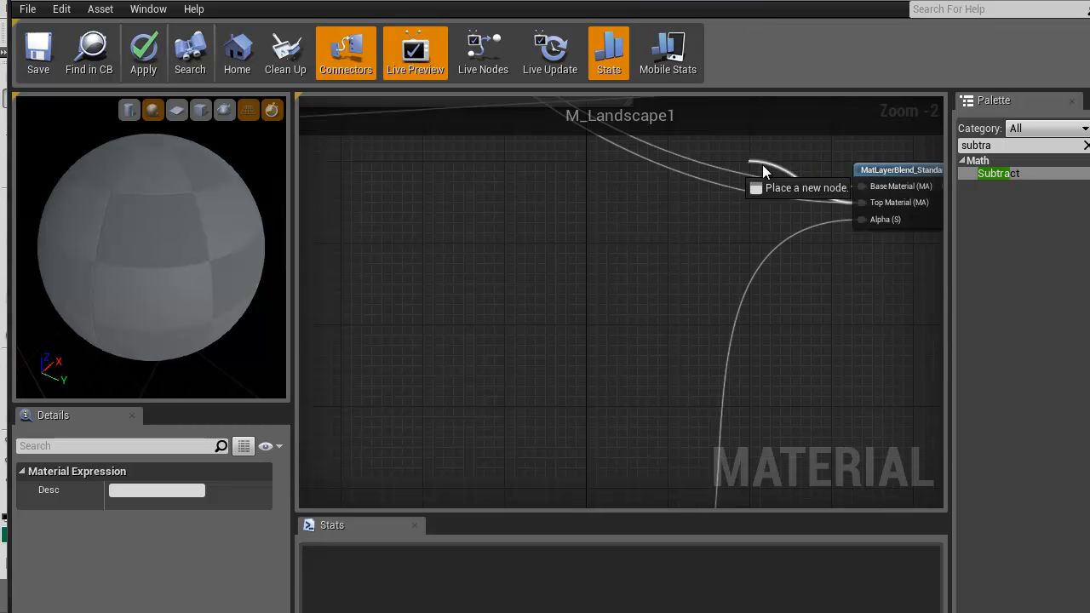
drag(627, 308, 673, 409)
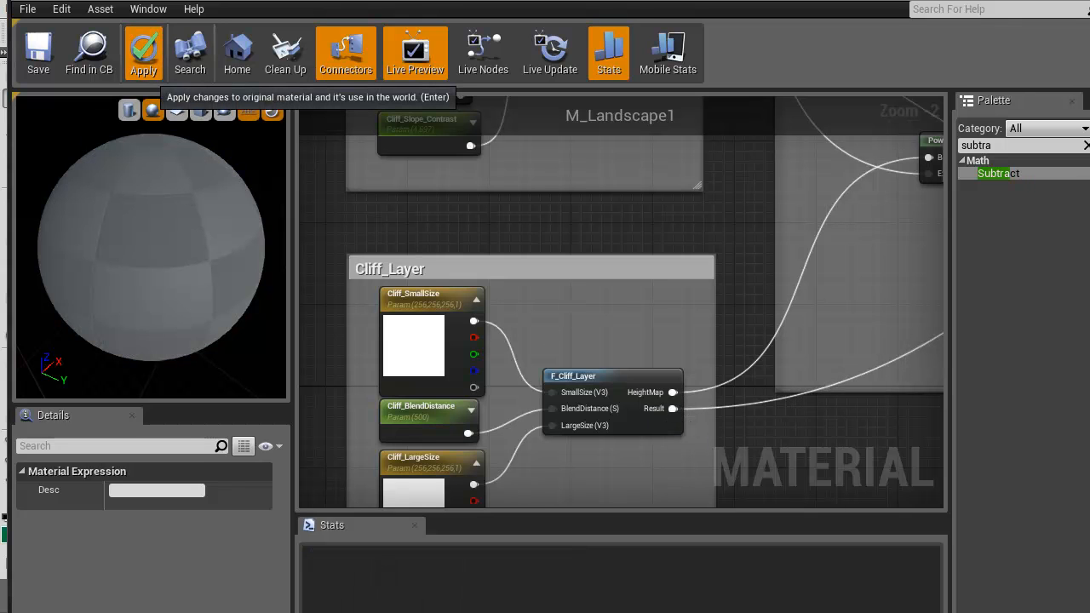
click(143, 53)
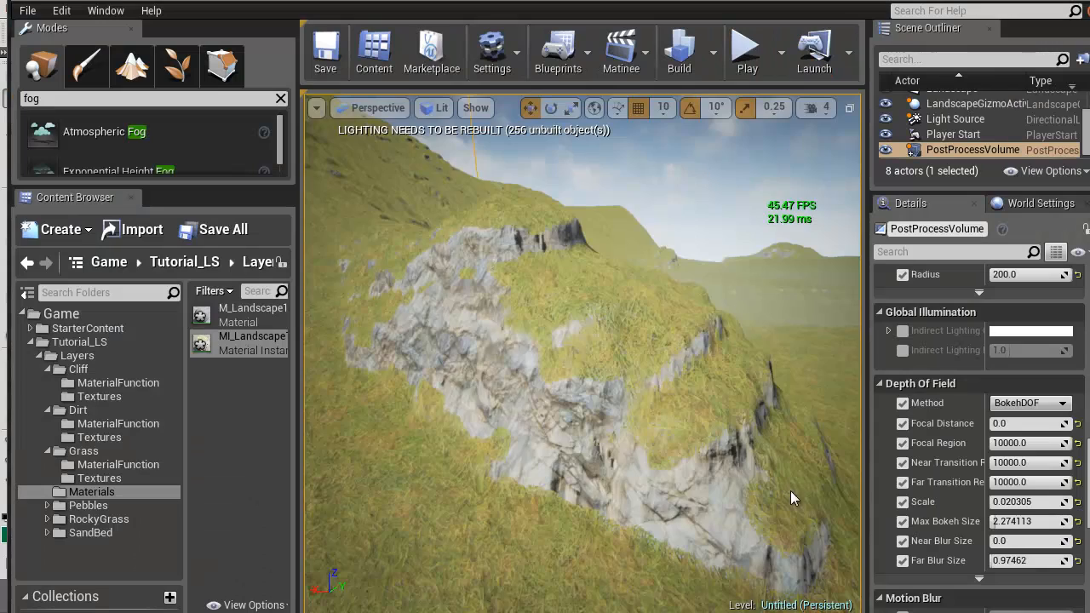
right_drag(540, 412, 90, 387)
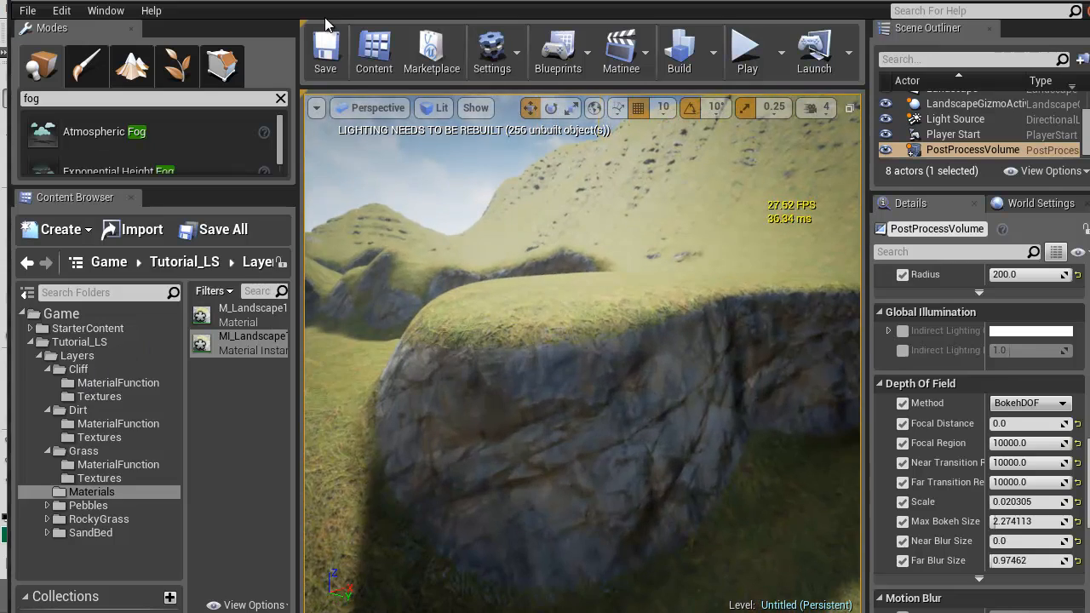
Shrink the MI_Landscape1 window to sit beside the landscape viewport and enlarge its Details area so the scalar parameters are readable
drag(299, 1, 88, 24)
drag(706, 440, 291, 609)
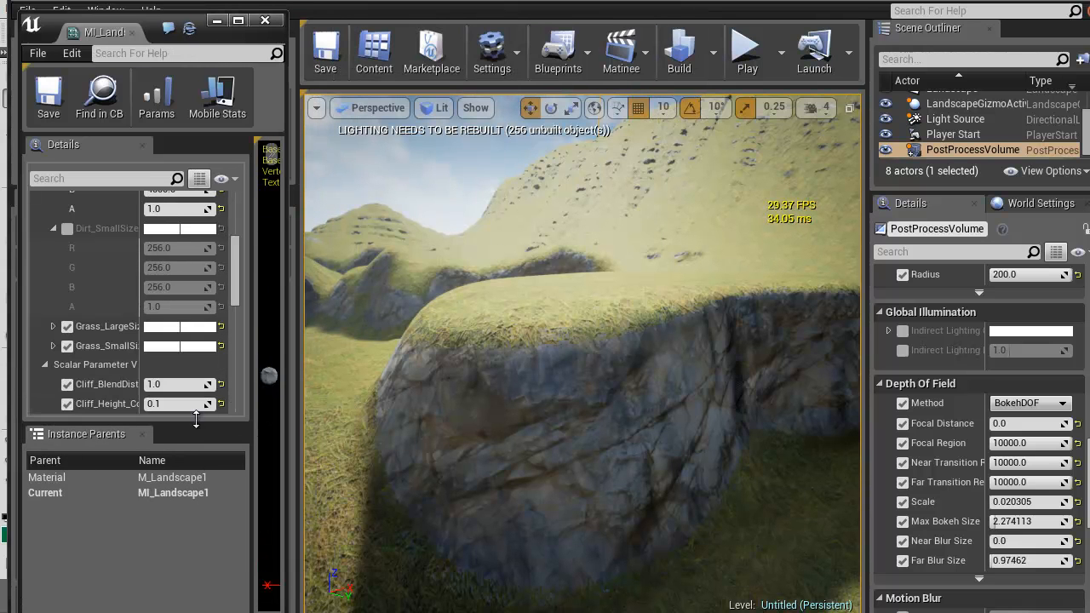
drag(204, 425, 200, 537)
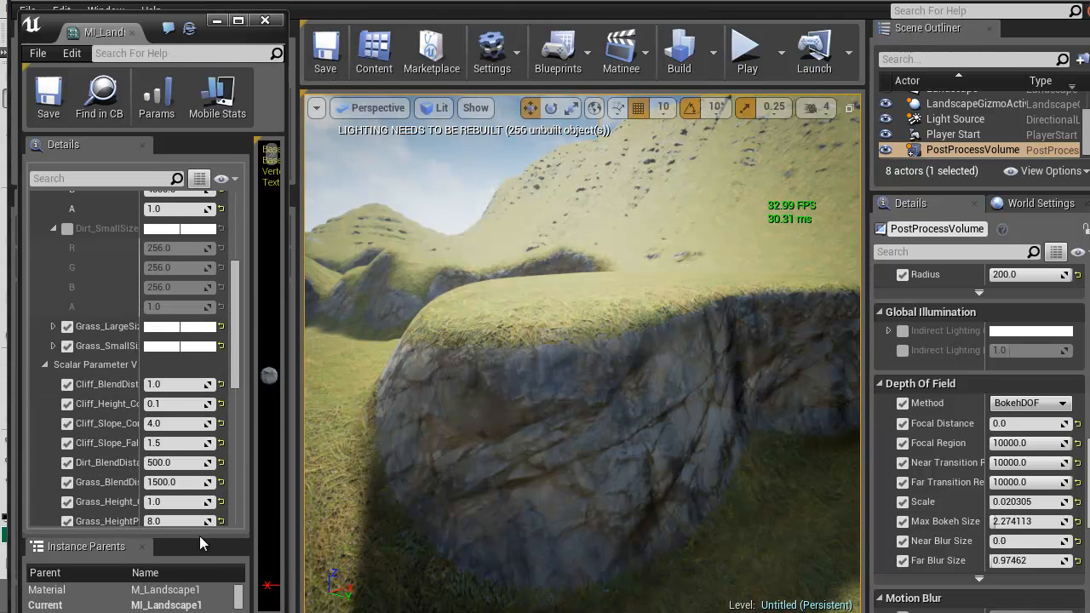
scroll(238, 345, down, 3)
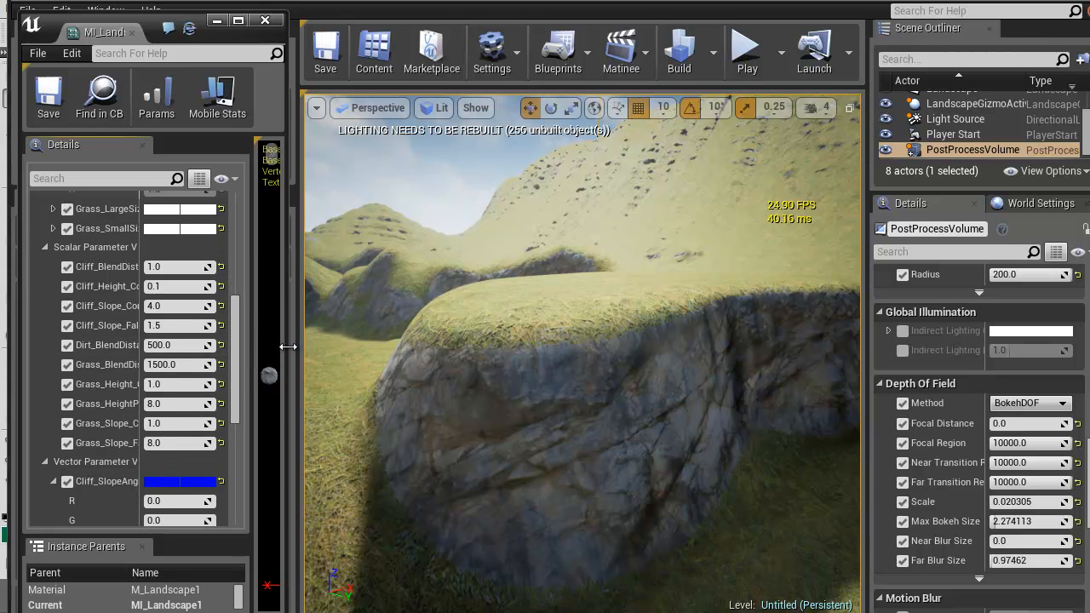
drag(290, 354, 332, 339)
drag(393, 340, 400, 341)
Set the B value of Grass_SlopeAngle to 1.0 in MI_Landscape1
right_drag(683, 336, 872, 286)
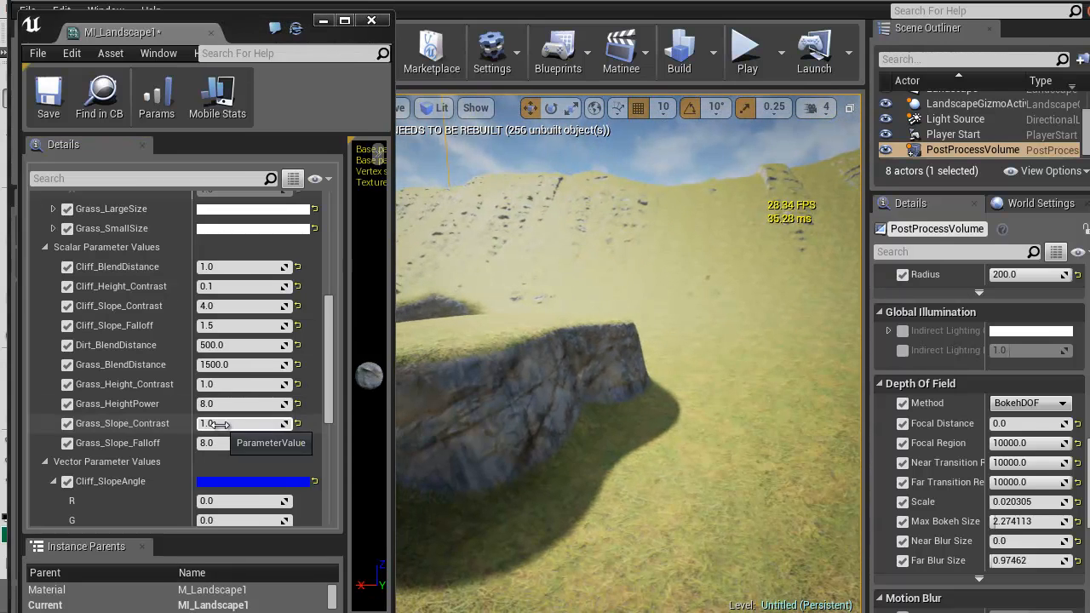
scroll(235, 426, down, 5)
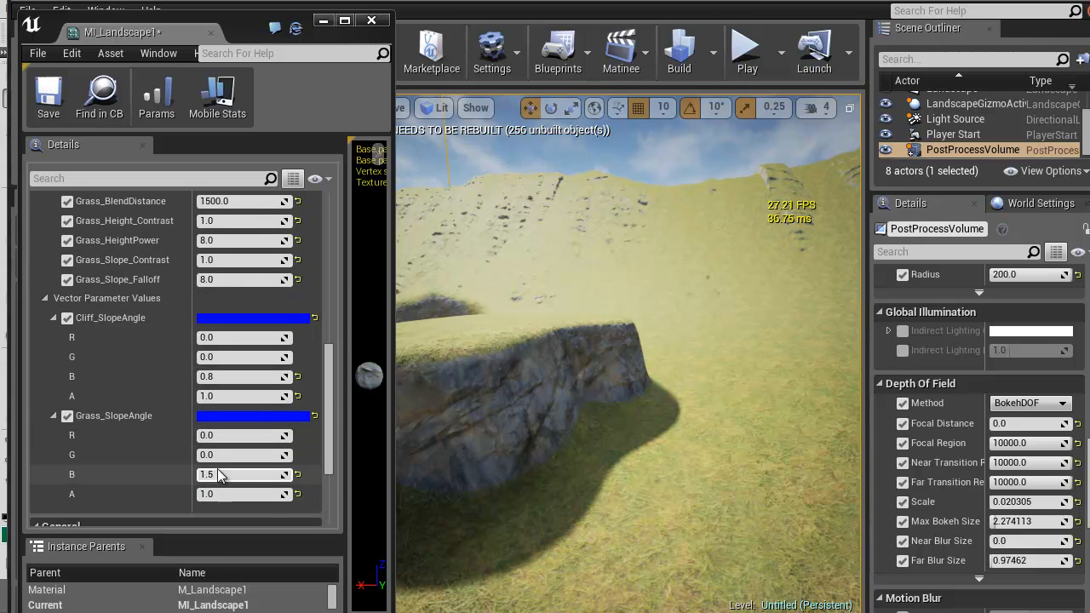
click(220, 479)
text(1)
key(Return)
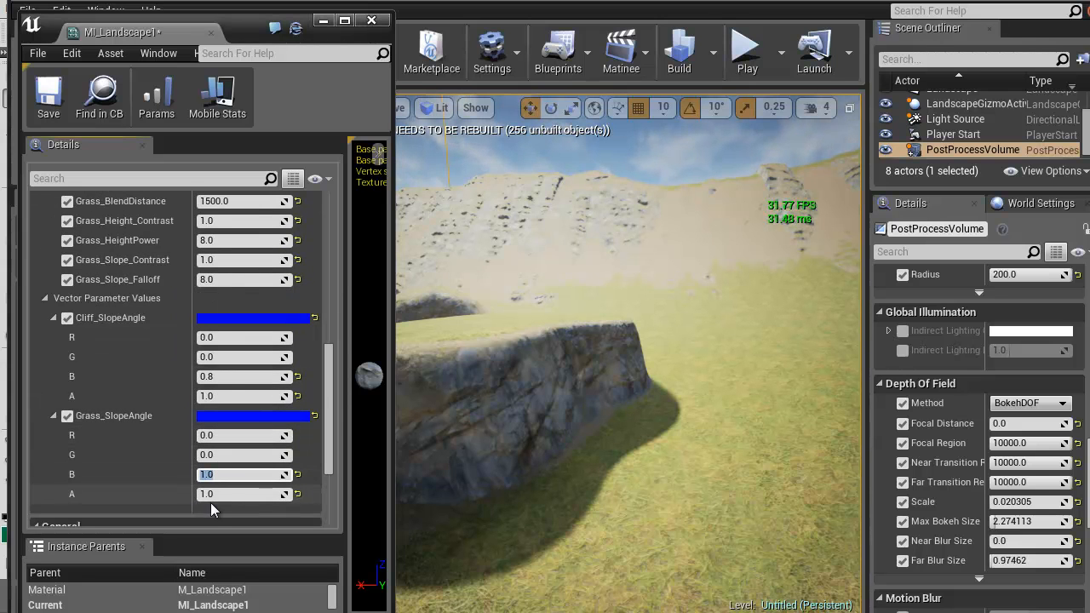
Set Cliff_Height_Contrast to 0.01 and check the blend along the cliff edge up close
right_drag(599, 392, 312, 341)
scroll(341, 318, up, 4)
scroll(341, 318, up, 1)
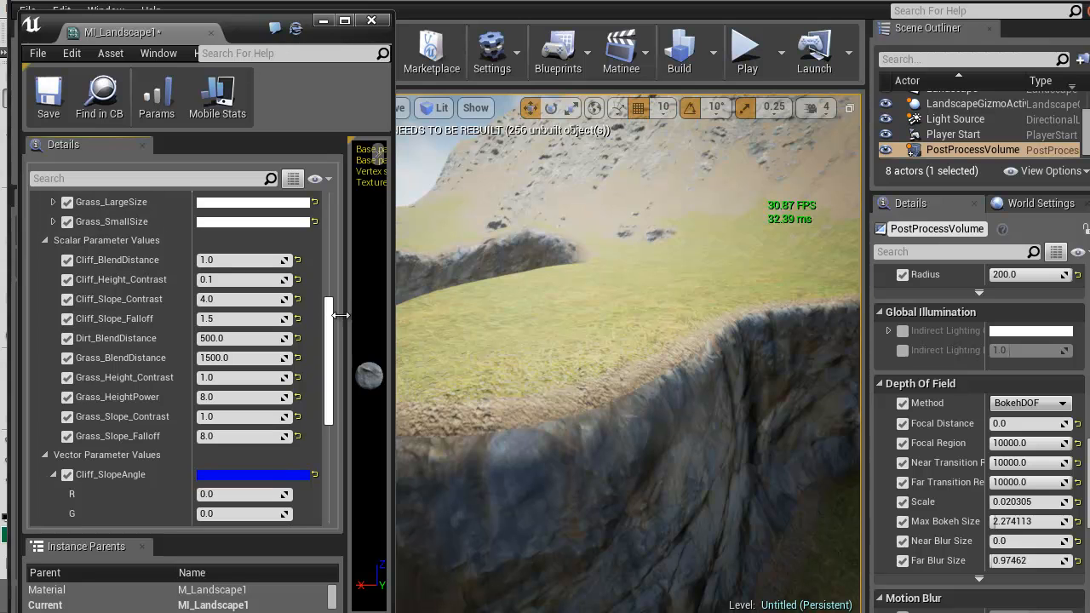
click(235, 281)
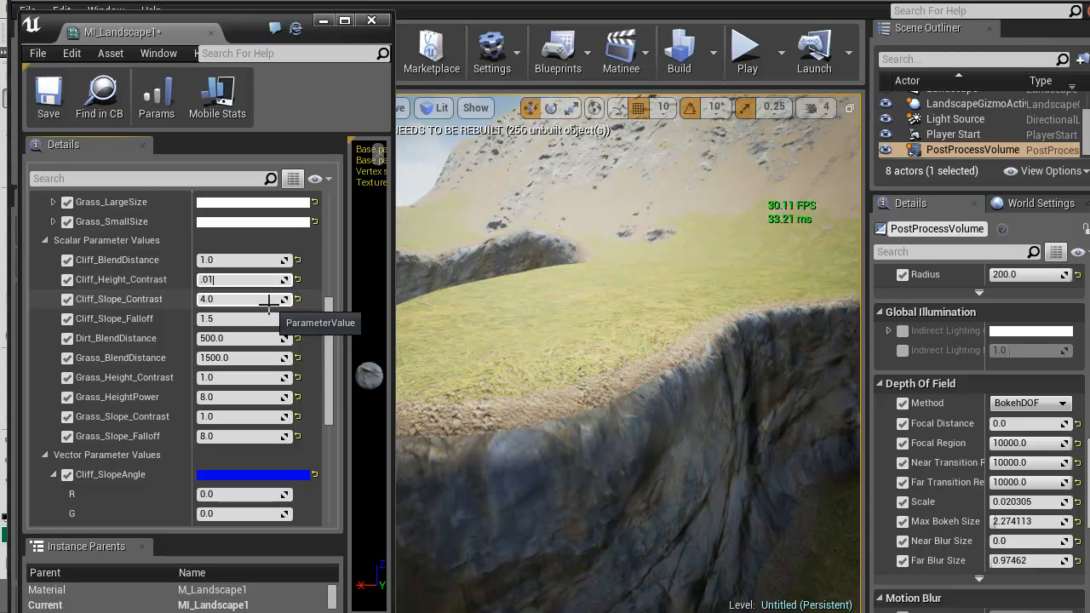
key(w)
right_drag(656, 420, 658, 450)
Try Cliff_Slope_Falloff at 1.0 and 0.5, and inspect the cliff face in the viewport
click(271, 319)
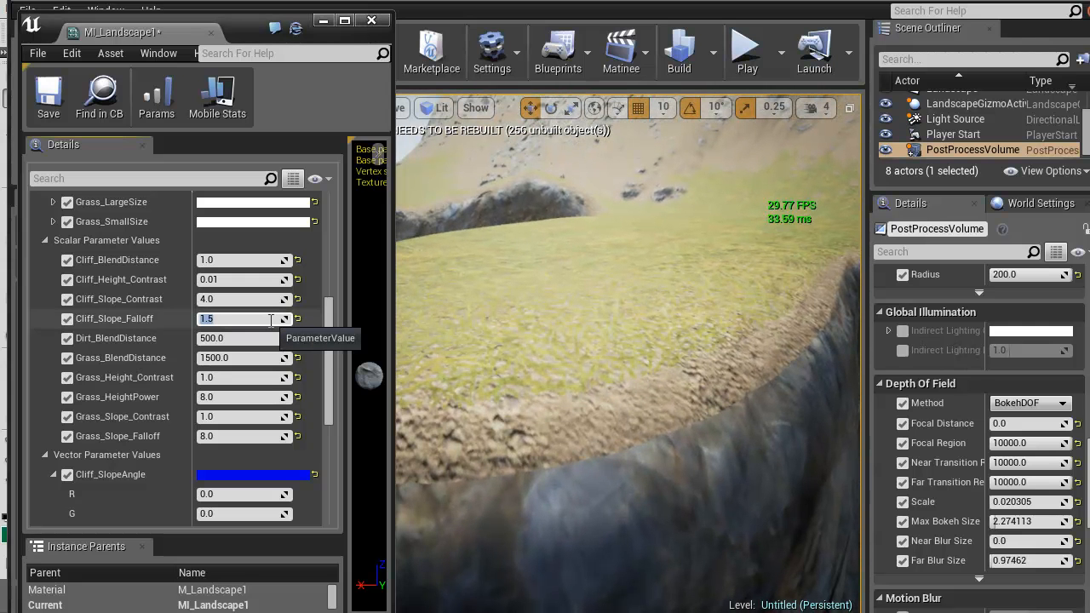
text(1.0)
key(Return)
text(.5)
key(Return)
key(d)
right_drag(583, 263, 531, 246)
key(w)
key(s)
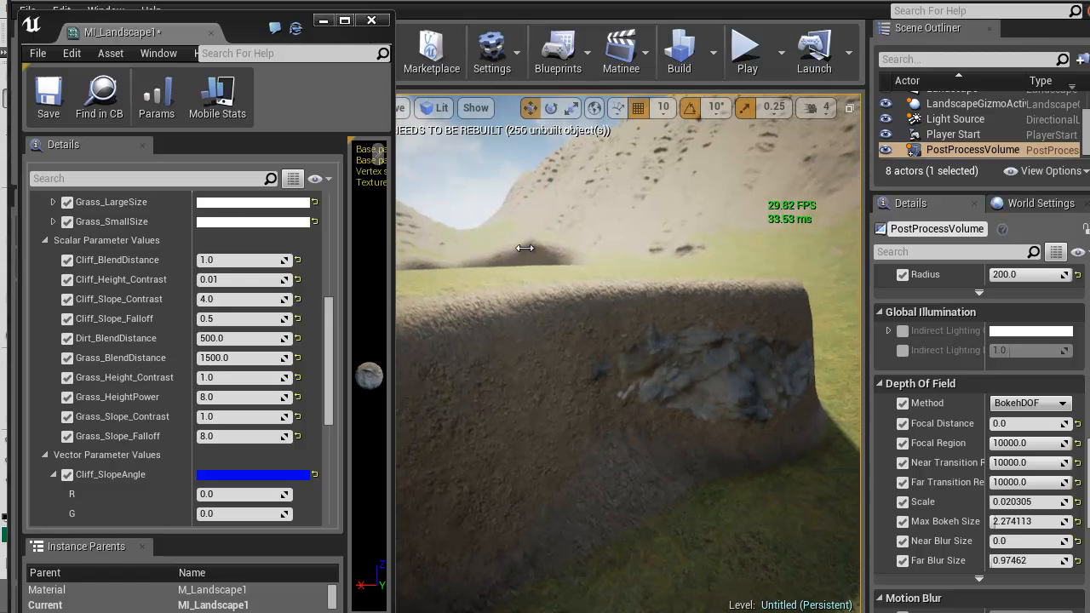
Compare further Cliff_Slope_Falloff values, including 4 and 2, on the cliff face and return the parameter to 1.5
click(231, 320)
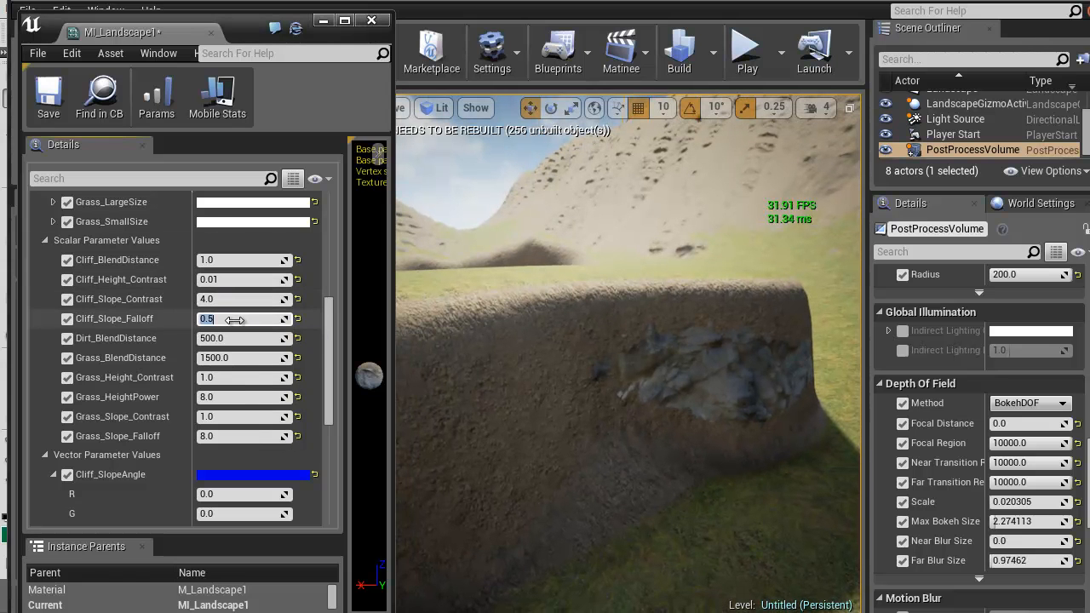
text(.01)
key(Return)
text(4)
key(Return)
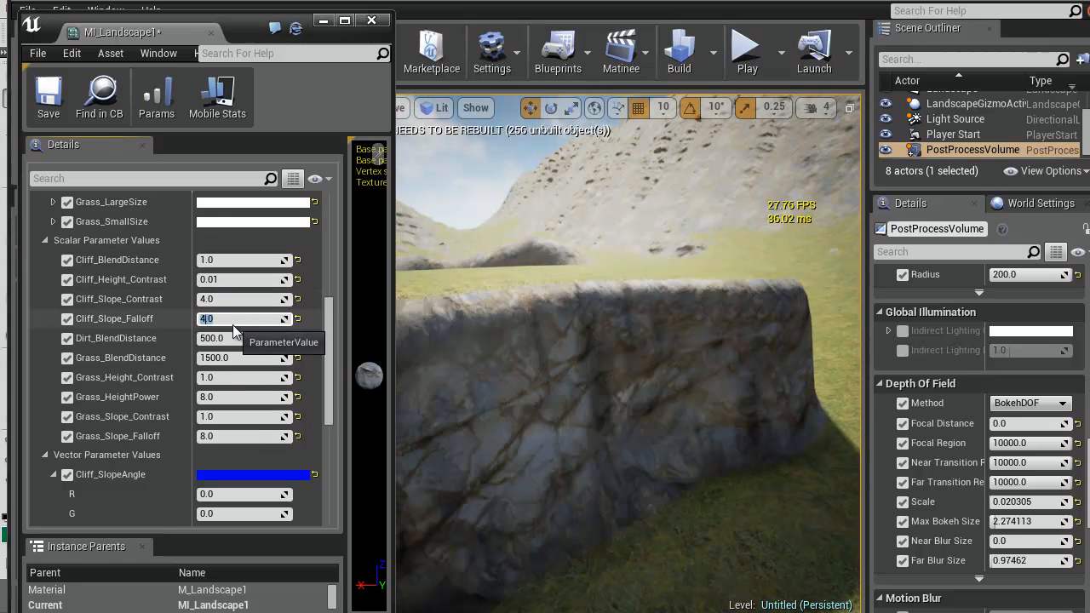
text(2)
key(Return)
text(3)
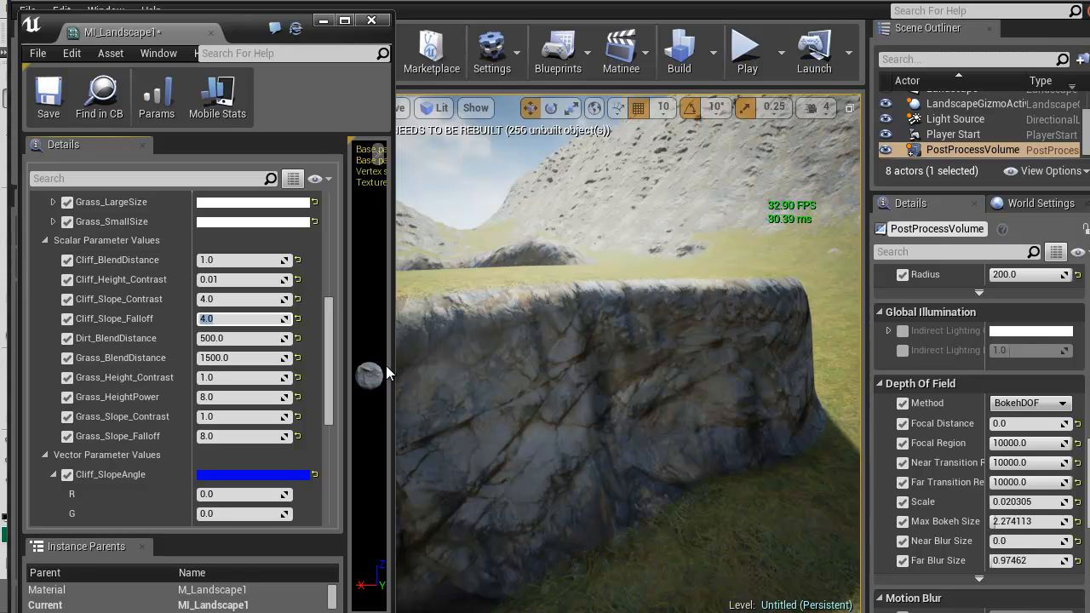
text(2)
key(Return)
key(Return)
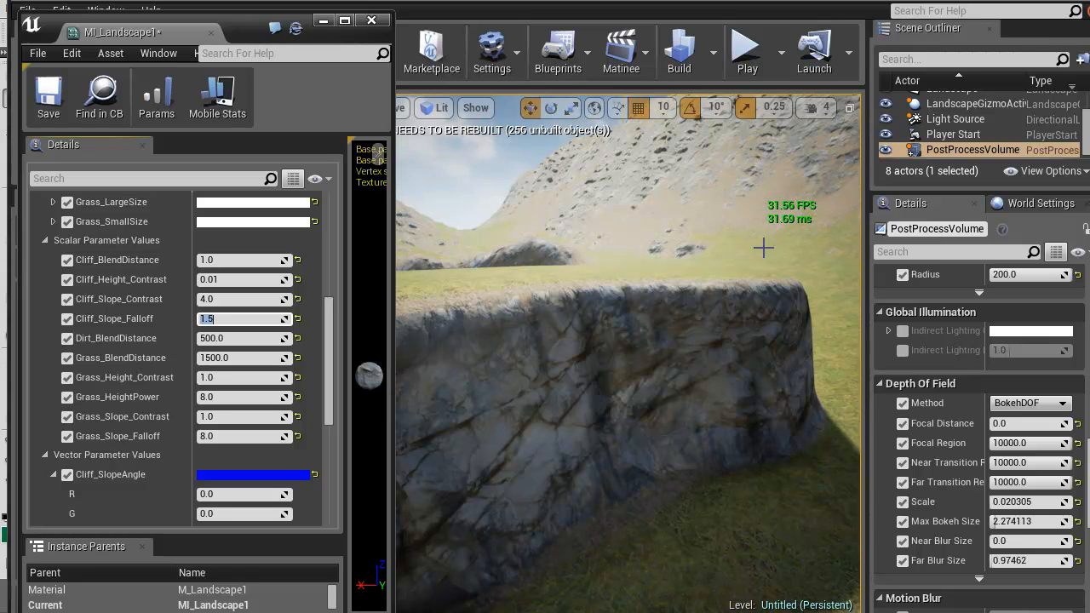
Try Grass_Slope_Falloff at 4 on the plateau edge and settle on 16
right_drag(677, 325, 746, 389)
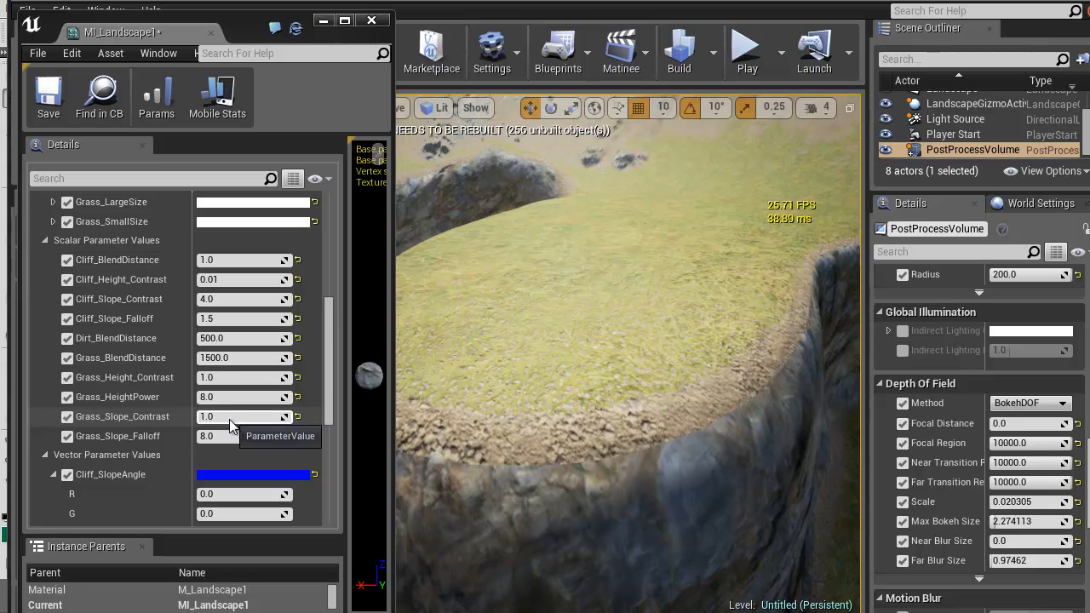
click(230, 436)
text(4)
key(Return)
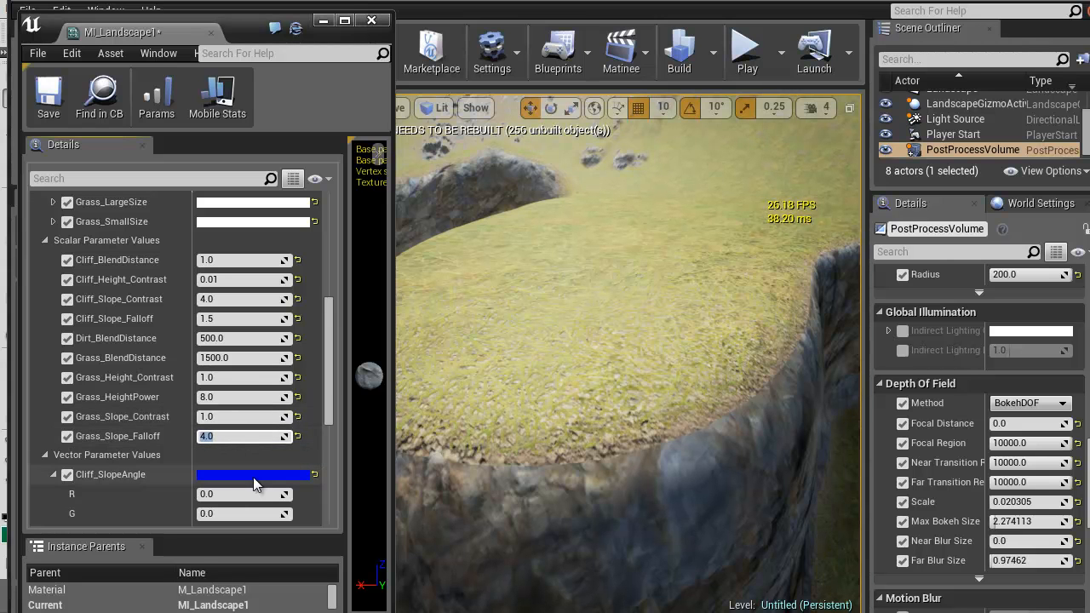
text(16)
key(Return)
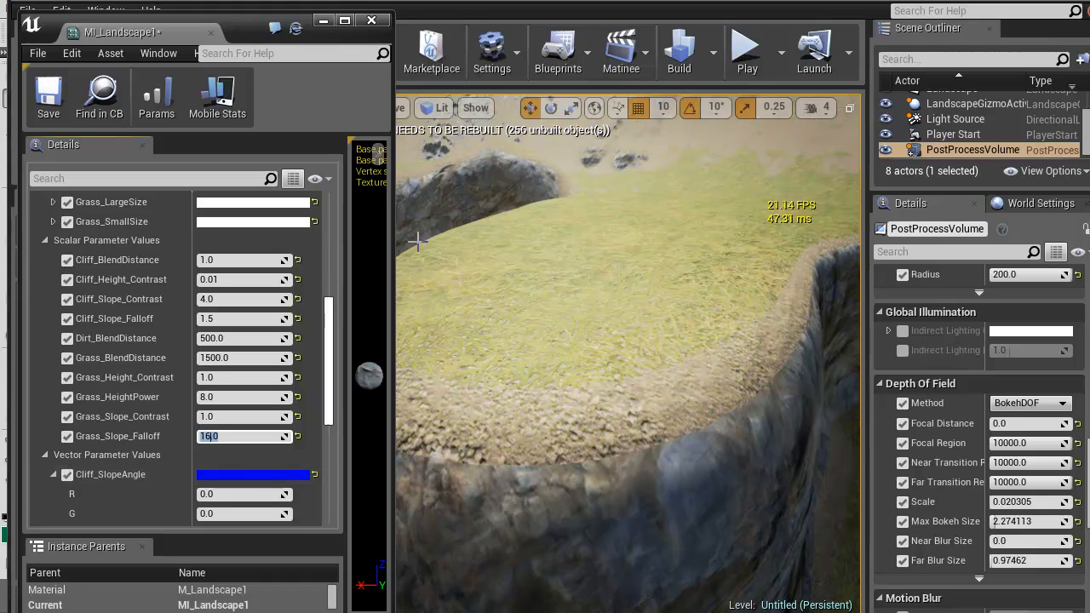
Compare Grass_HeightPower values of 16, 1 and 64 on a close-up of the grass, and settle on 32
key(w)
right_drag(585, 254, 677, 315)
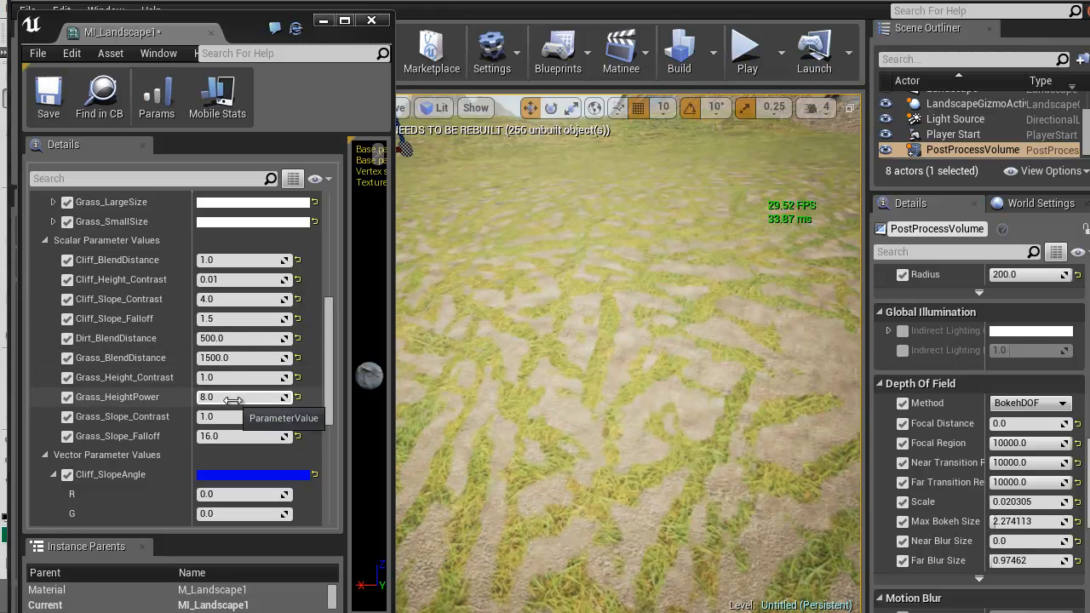
click(223, 401)
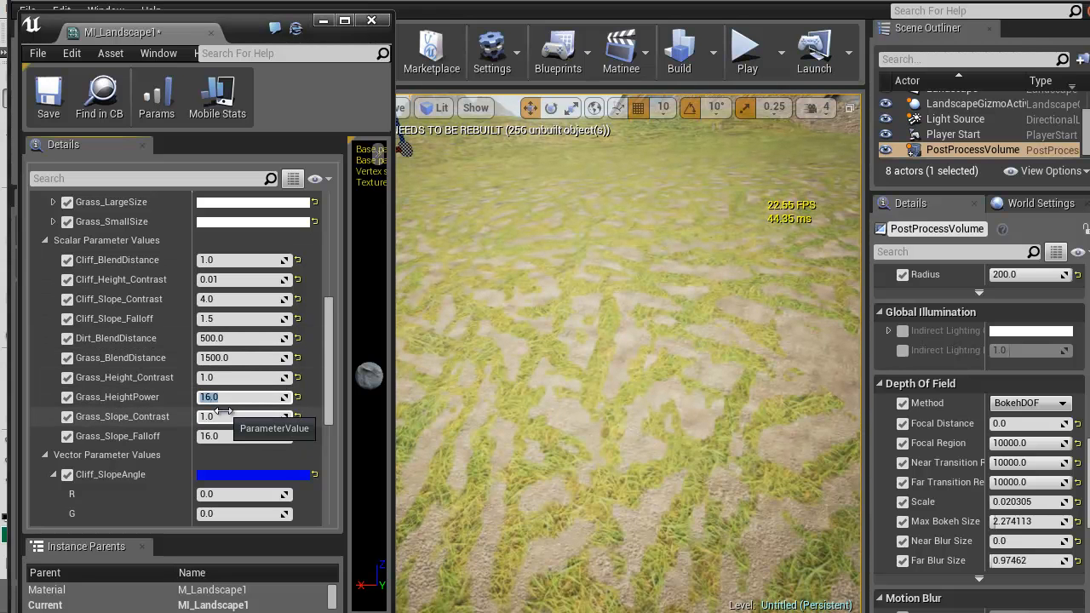
text(1.0)
key(Return)
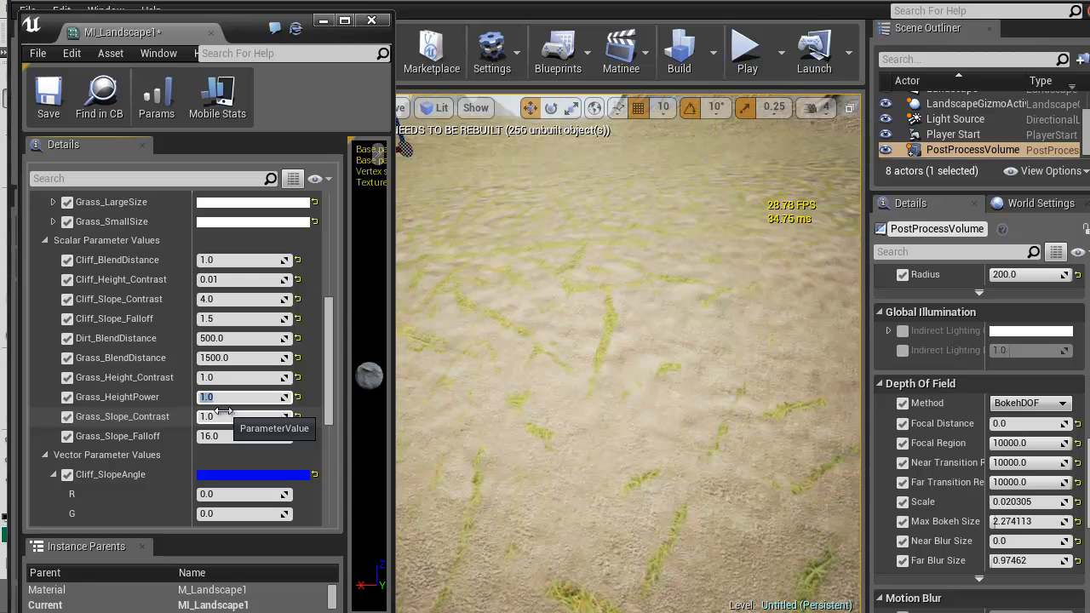
text(64)
key(Return)
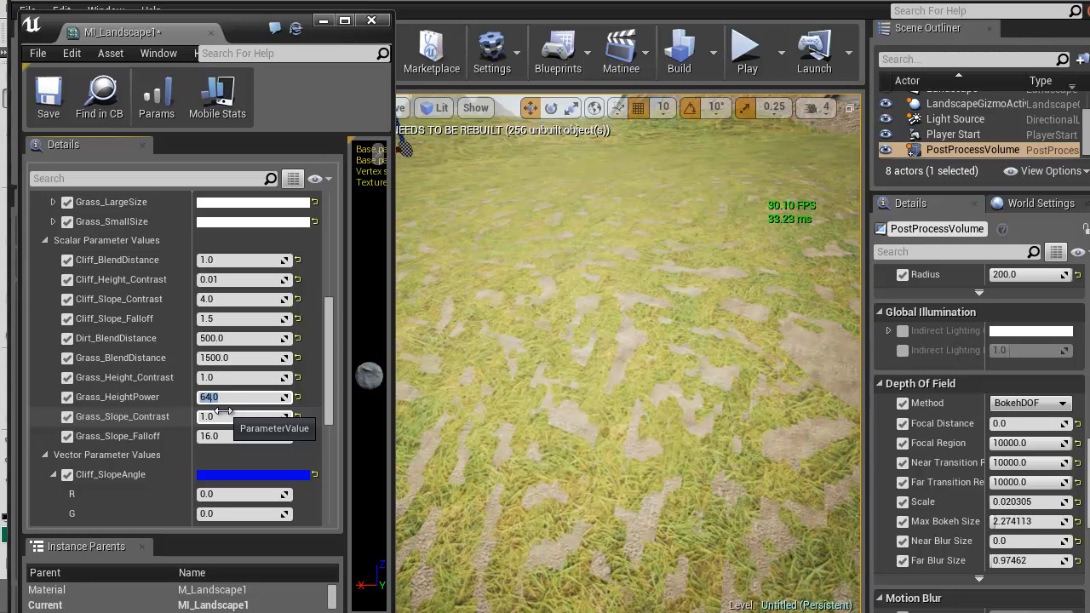
text(16)
key(Return)
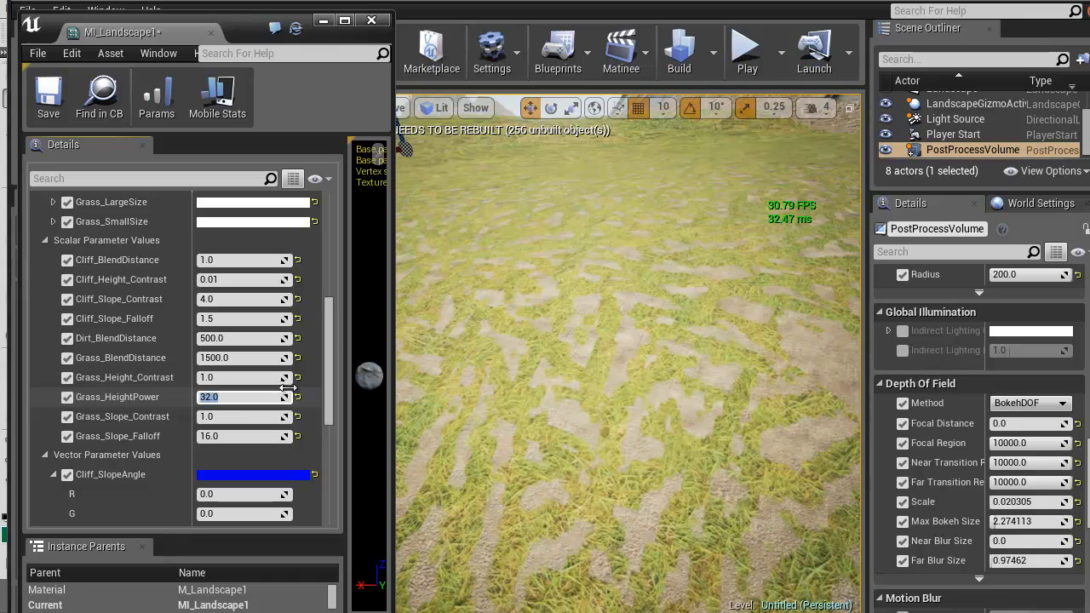
Set Grass_Height_Contrast to 0.01 and inspect the grass-to-dirt transition on the landscape
click(225, 377)
mouse_move(547, 339)
right_down()
mouse_move(562, 273)
mouse_move(647, 255)
mouse_move(673, 213)
mouse_move(596, 264)
mouse_move(553, 340)
mouse_move(452, 362)
right_up()
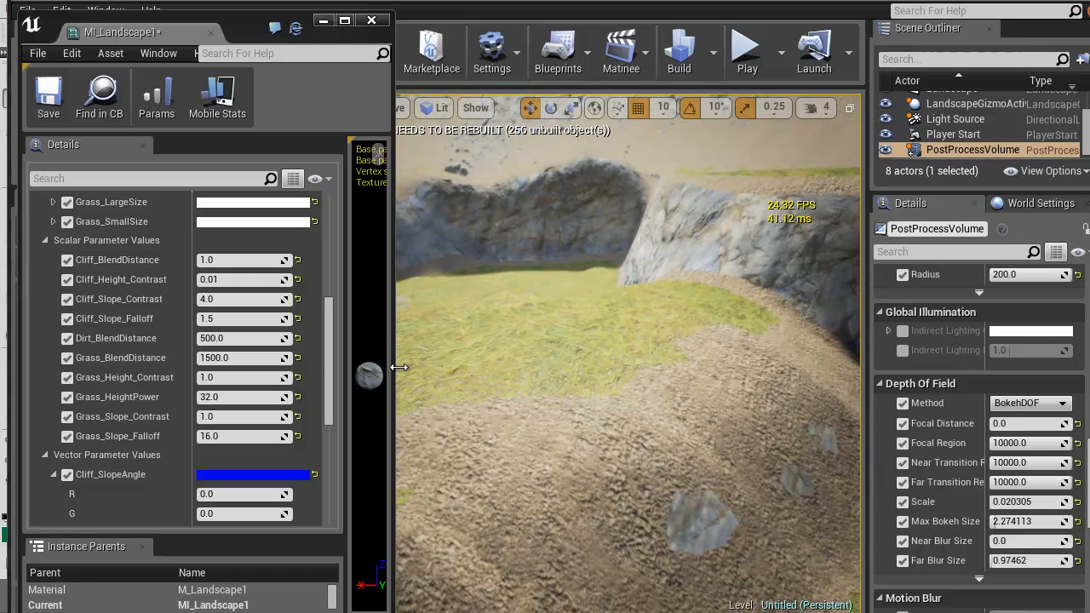
click(244, 378)
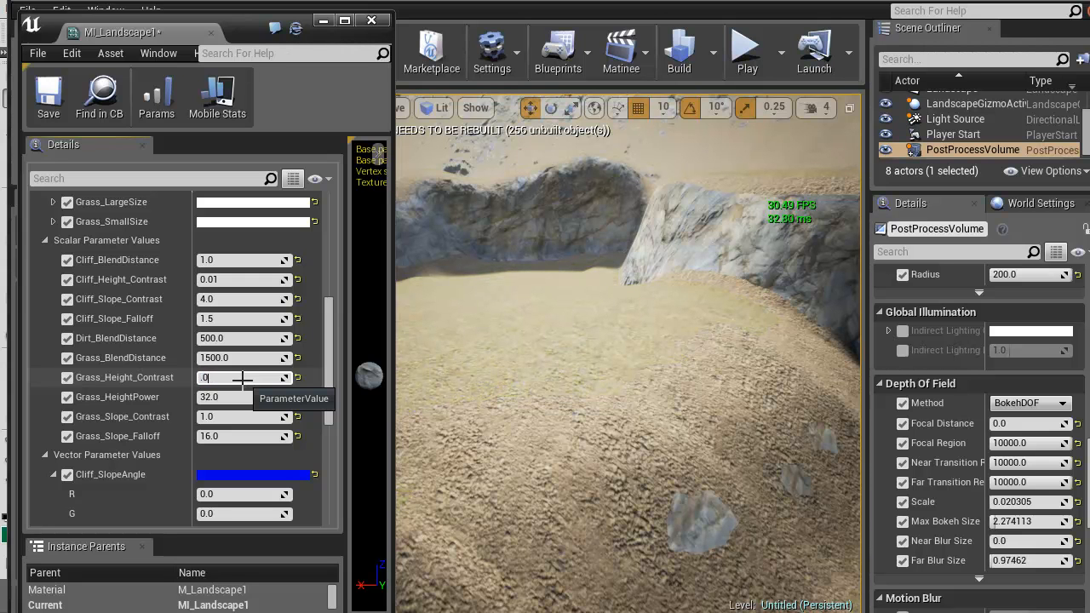
right_drag(659, 335, 577, 260)
scroll(578, 264, up, 3)
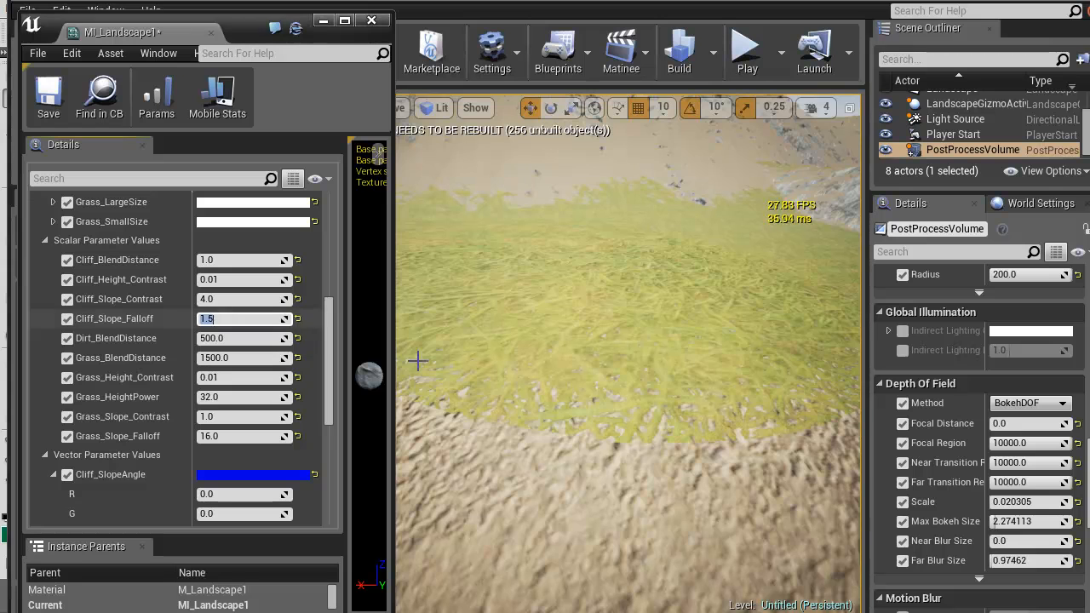
Compare Grass_Slope_Contrast values of 4 and 0.01 on the grassy plateau edge and return the parameter to 1
scroll(409, 364, down, 5)
scroll(400, 362, up, 1)
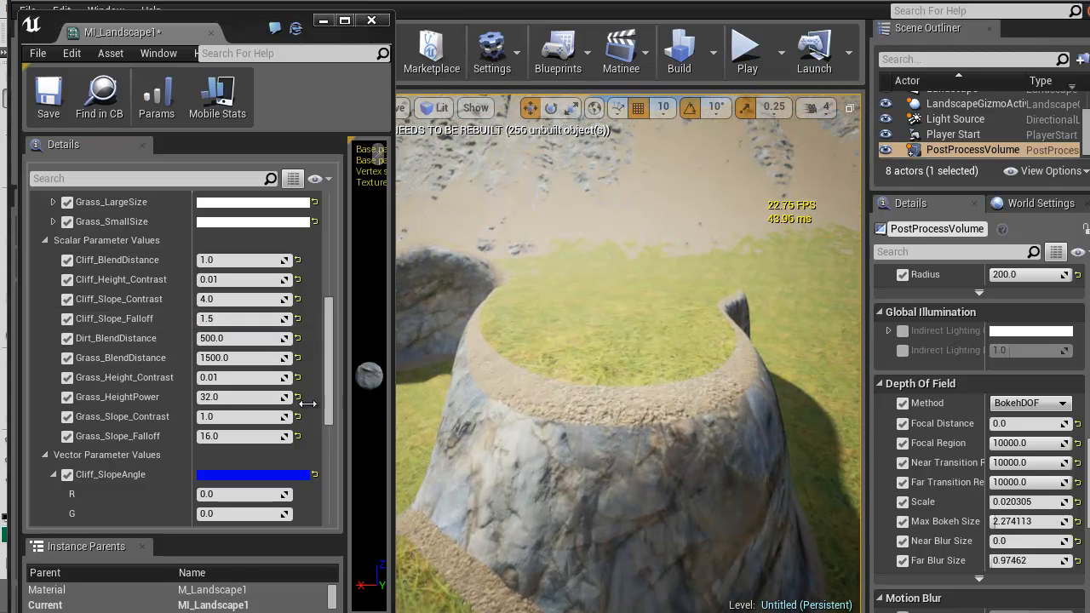
click(233, 436)
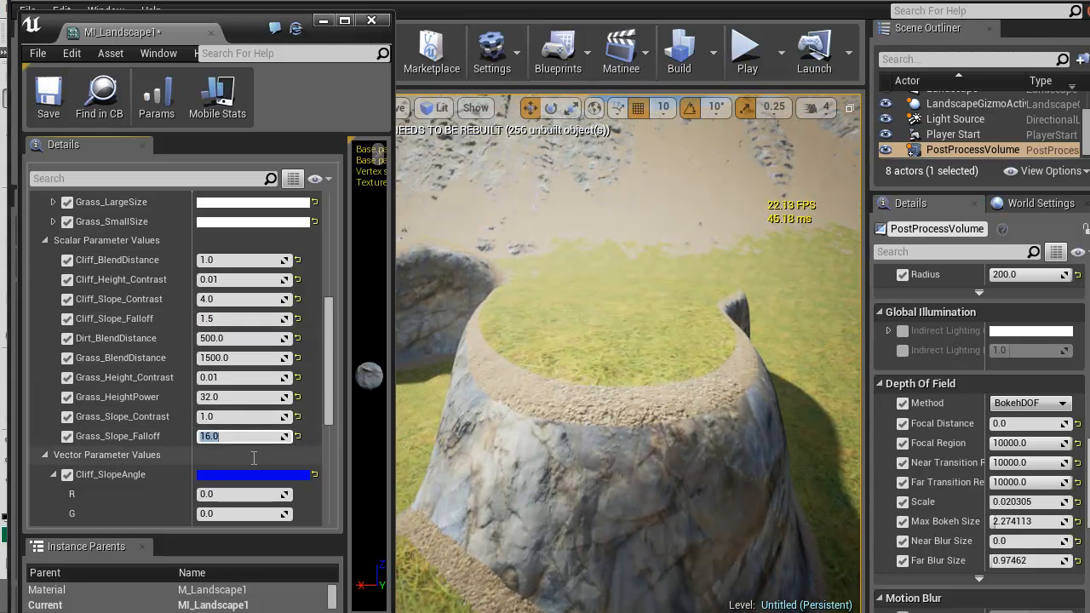
click(226, 417)
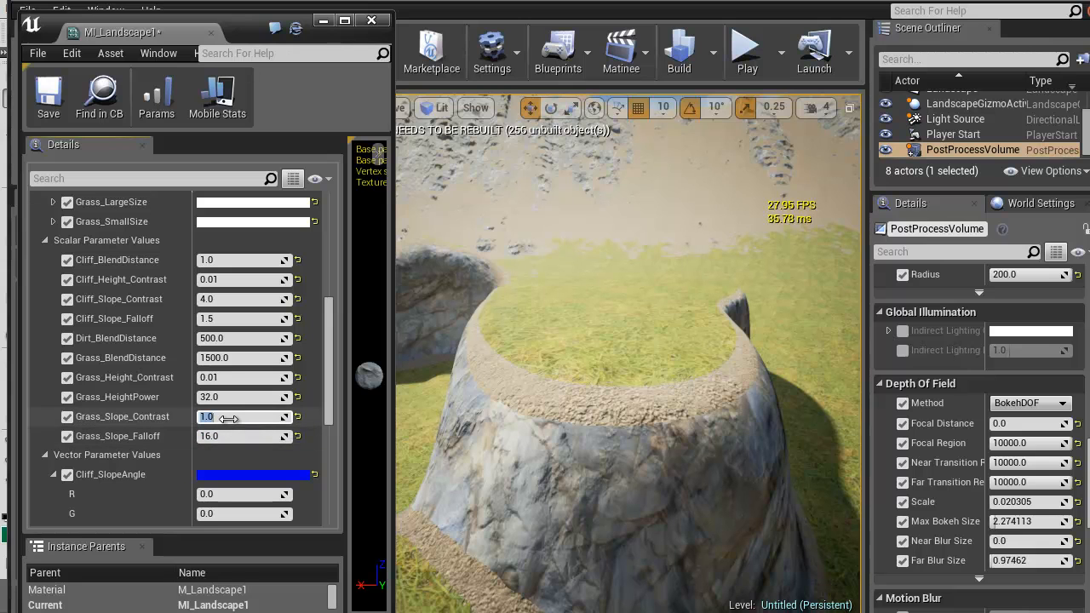
click(232, 379)
click(232, 416)
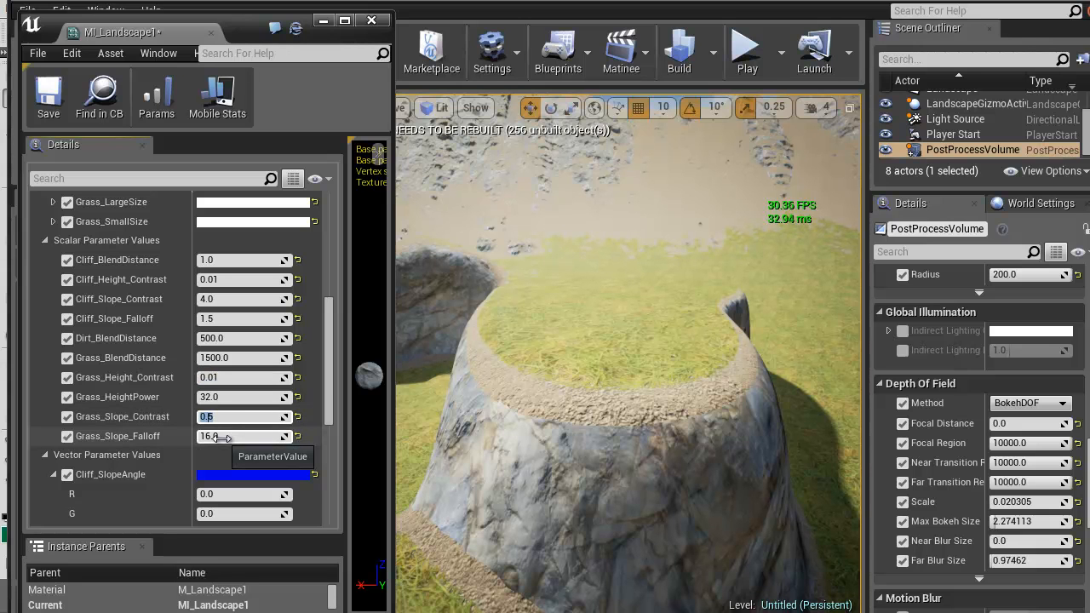
text(4.0)
key(Return)
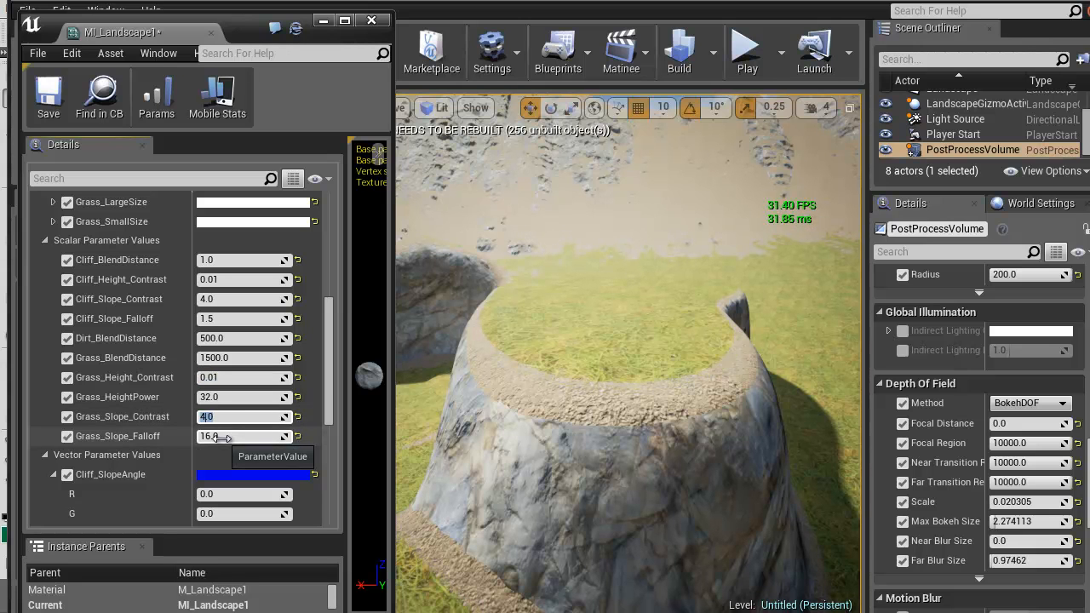
key(Return)
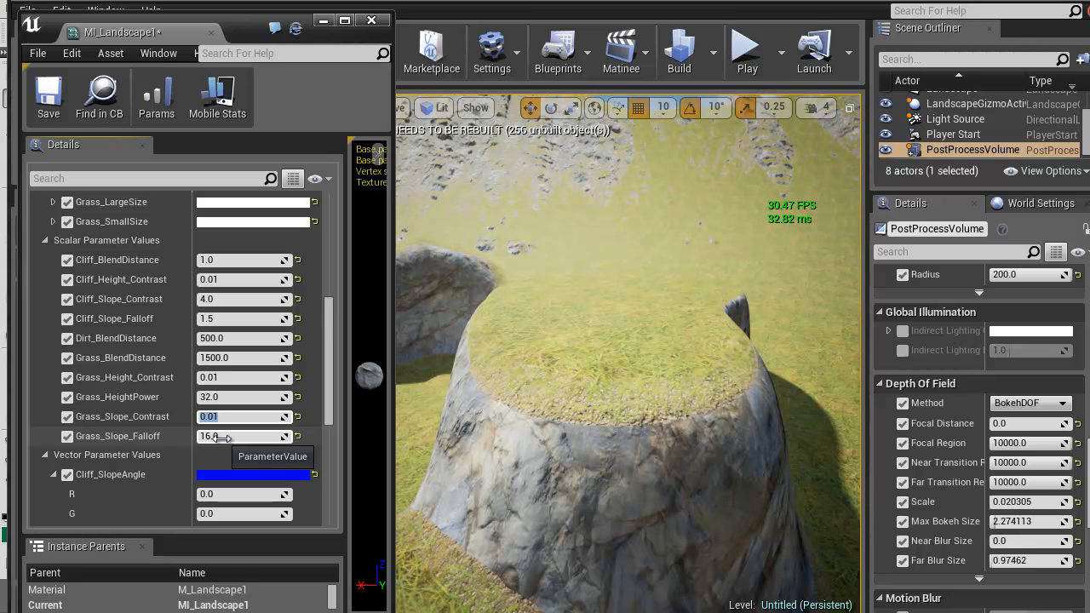
text(1)
key(Return)
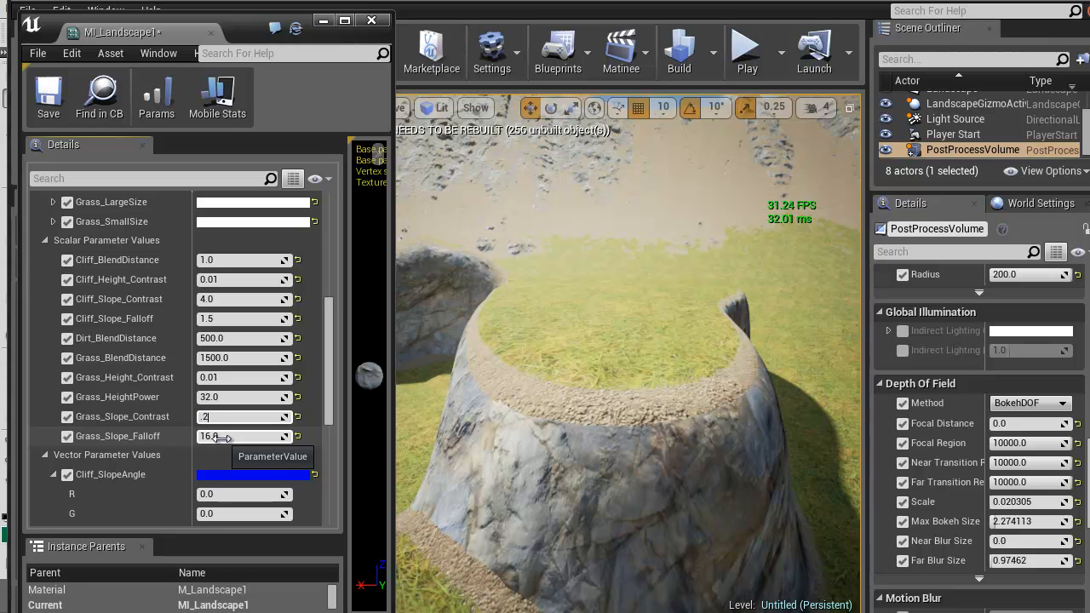
Try Grass_Slope_Contrast at 0.01 and 0.05, settle on 0.08, and inspect the dirt rim around the plateau
text(.01)
key(Return)
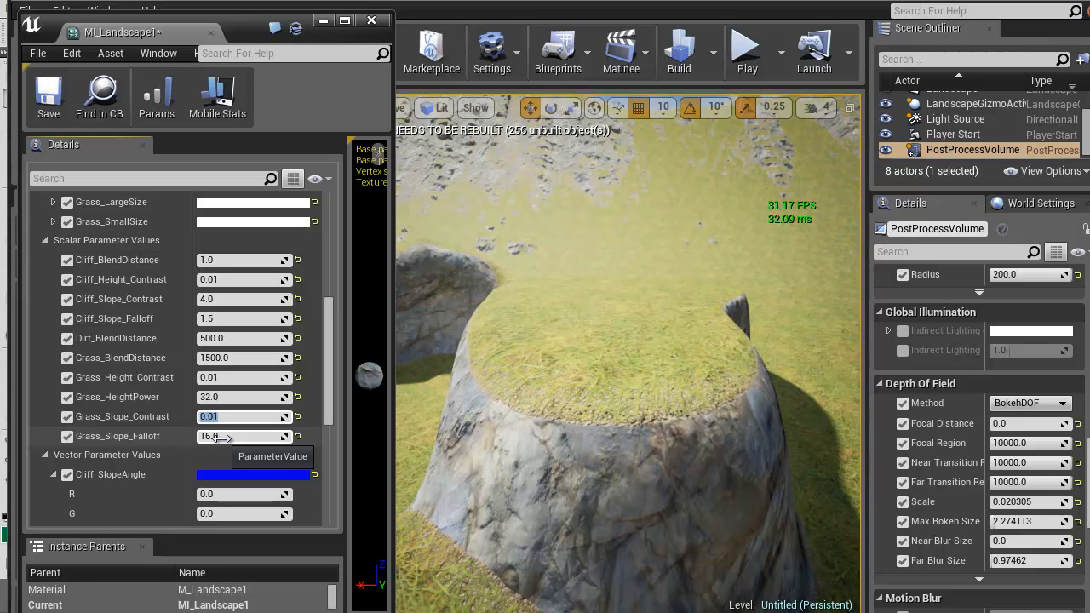
text(.05)
key(Return)
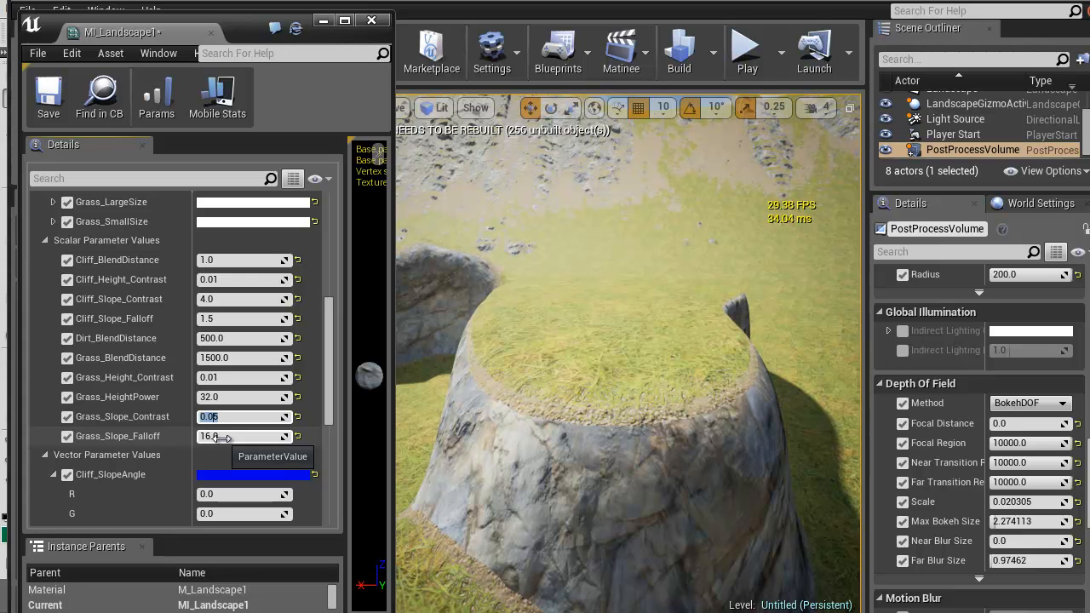
text(.08)
key(Return)
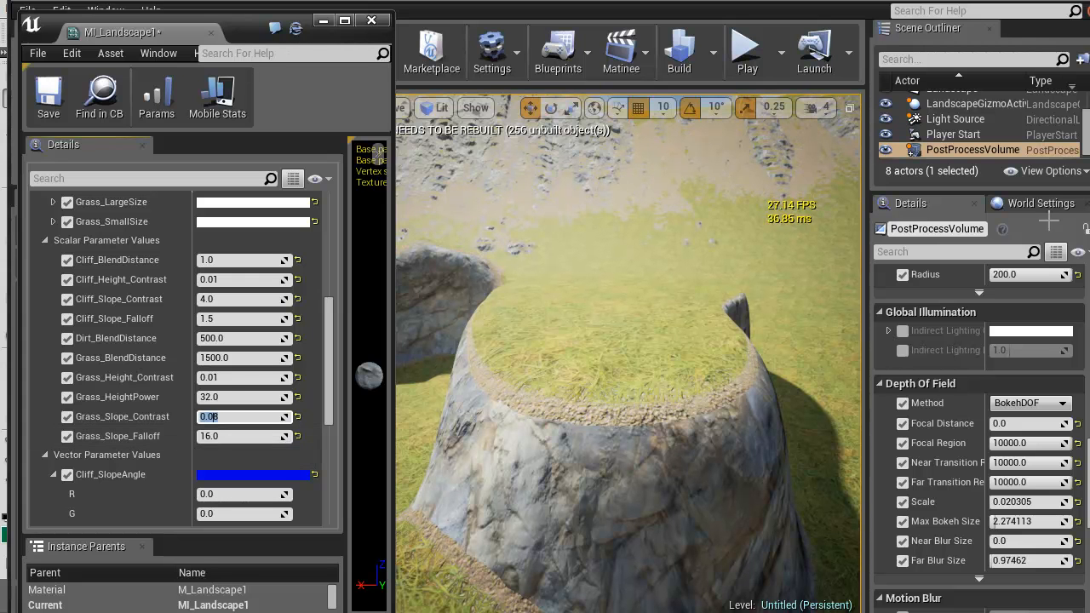
right_drag(519, 459, 632, 400)
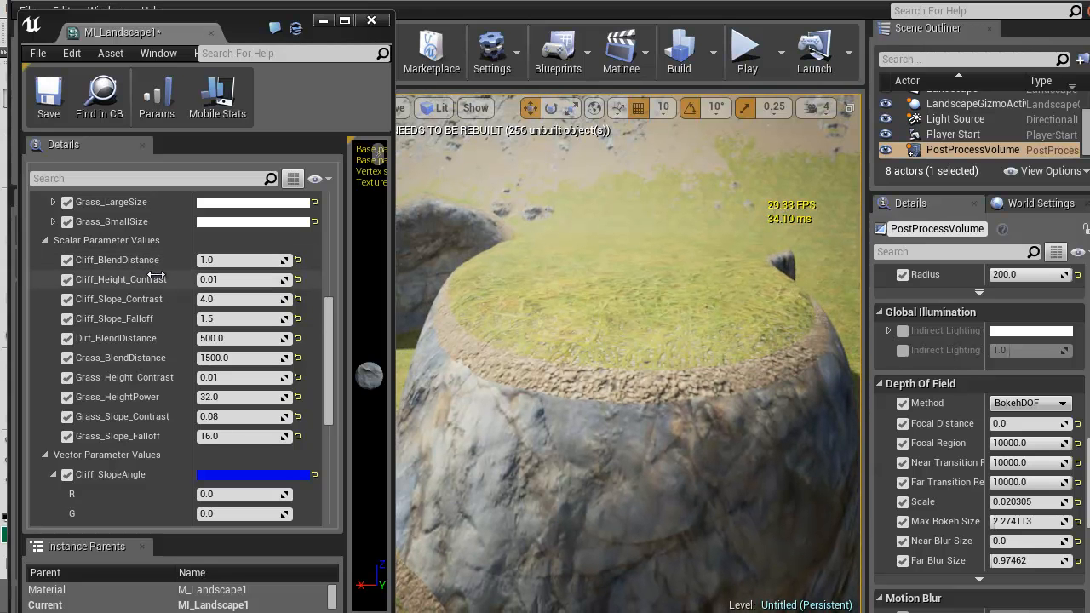
Compare Cliff_Slope_Contrast values of 3, 2, 0.1, 0.25 and 0.5 on the cliff face, and settle on 1
click(225, 281)
click(219, 300)
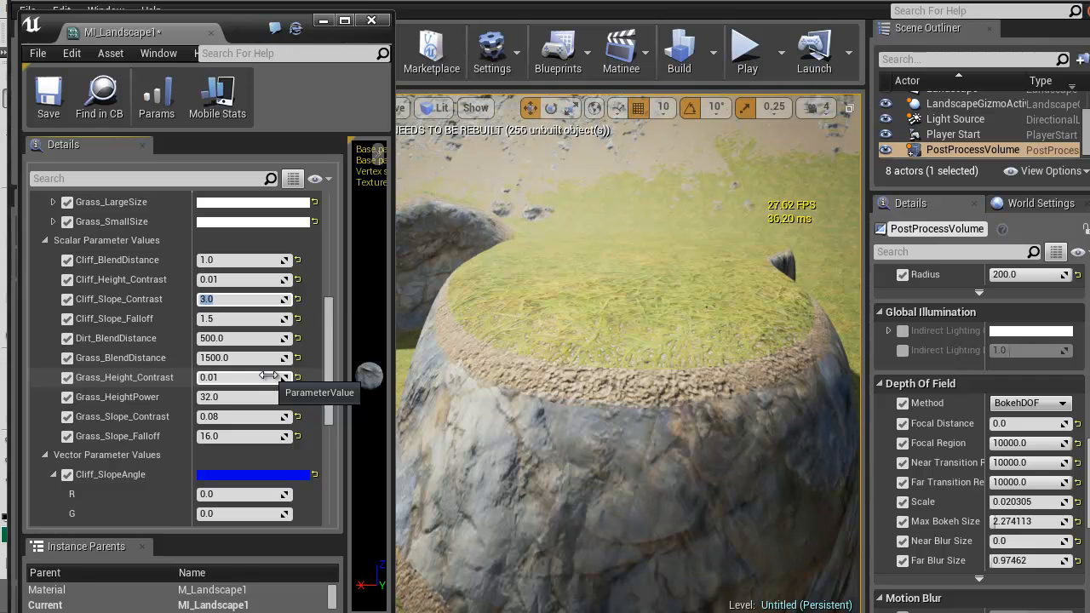
text(2)
key(Return)
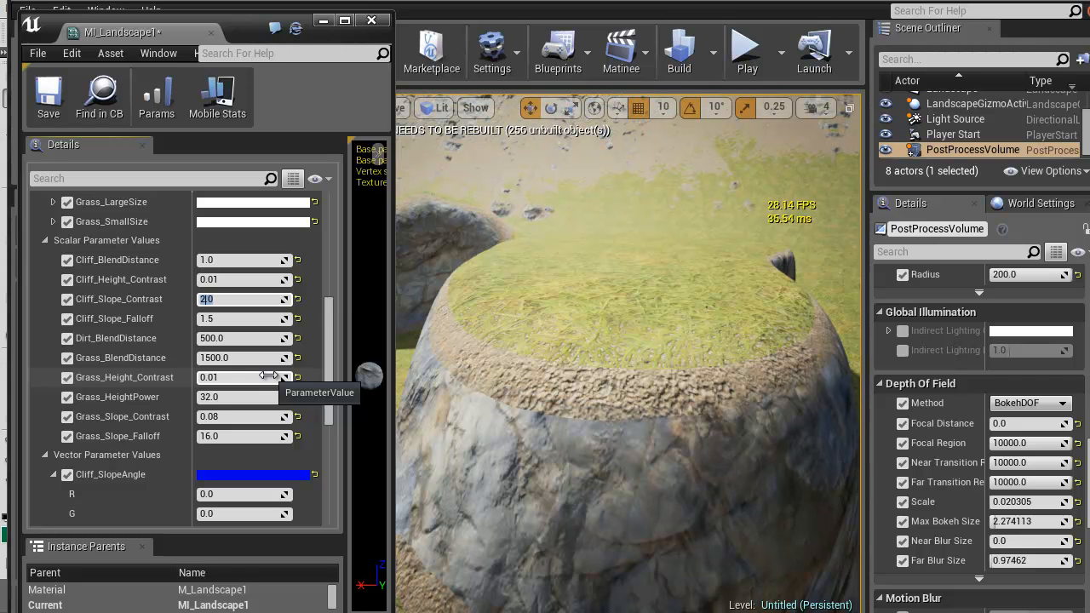
text(1)
key(Return)
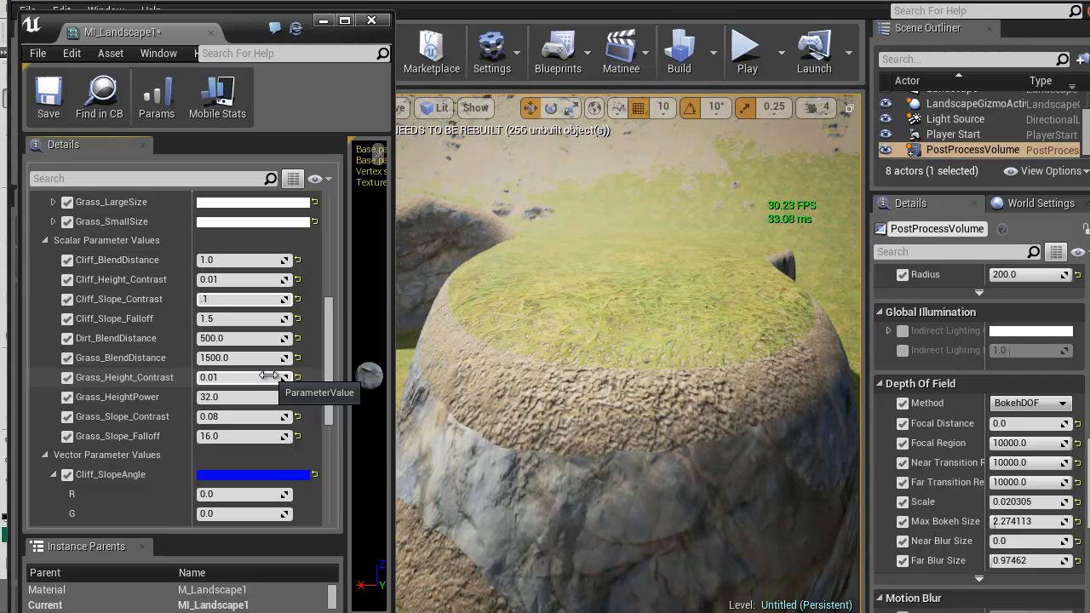
key(Return)
text(.25)
key(Return)
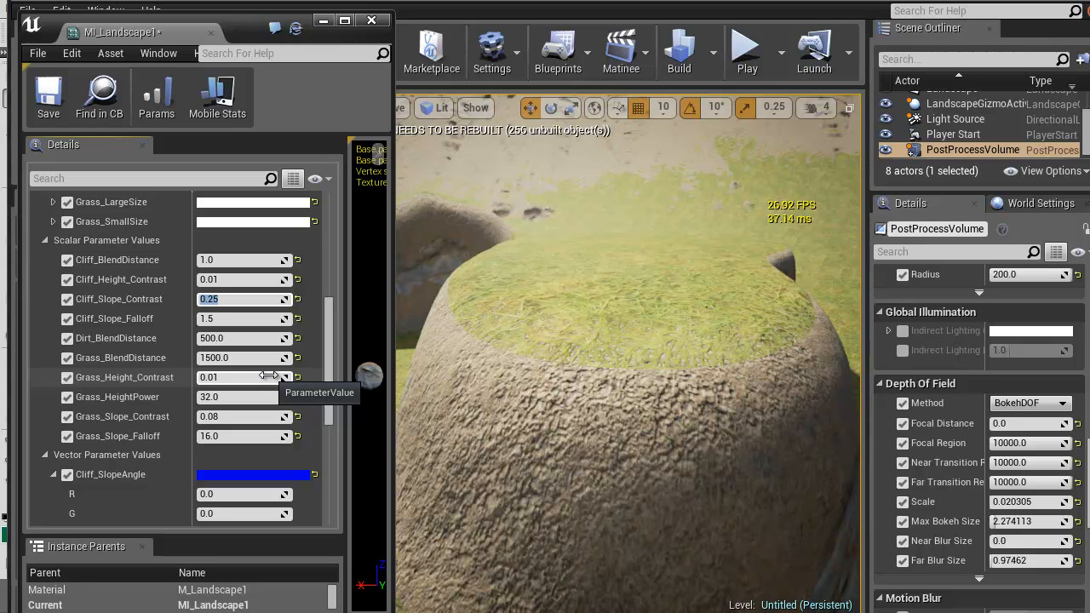
text(.5)
key(Return)
text(1)
key(Return)
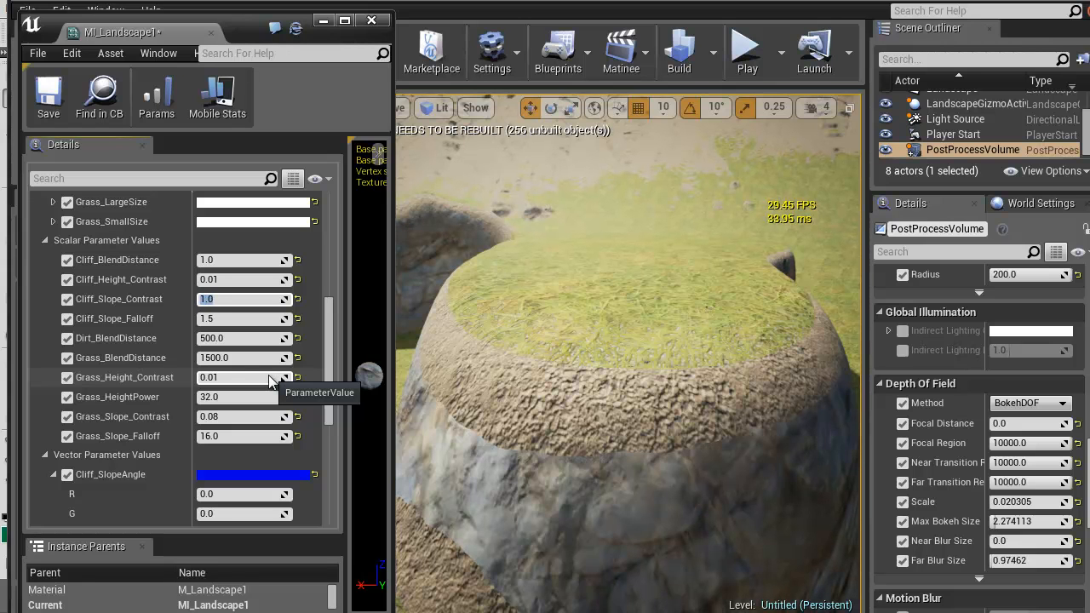
Set Cliff_Height_Contrast to 2 and inspect the dirt-to-cliff transition up close
click(238, 279)
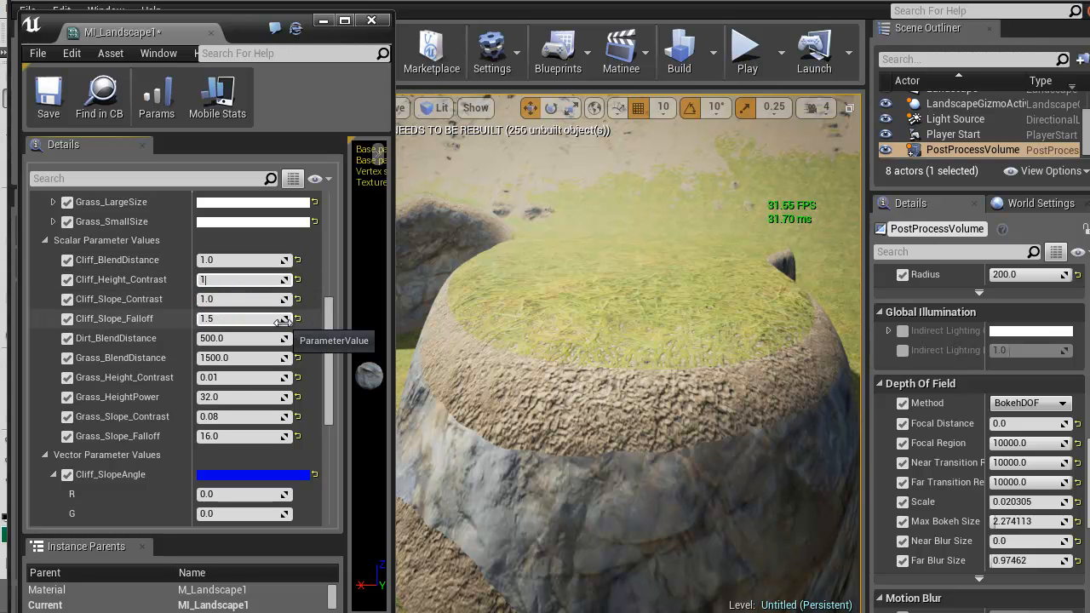
text(2)
key(Return)
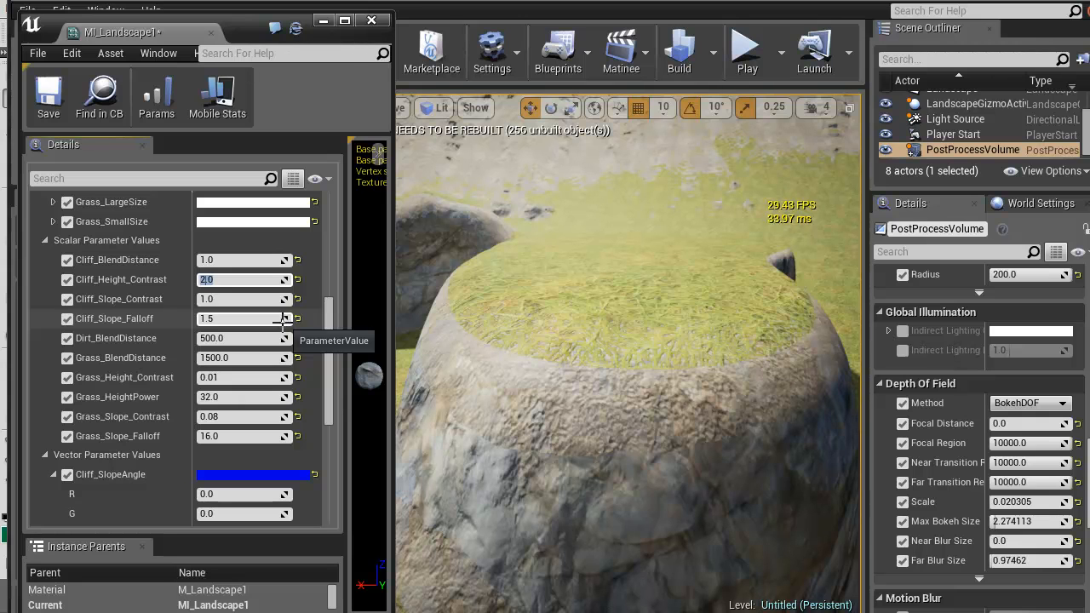
key(w)
right_drag(652, 291, 681, 299)
key(w)
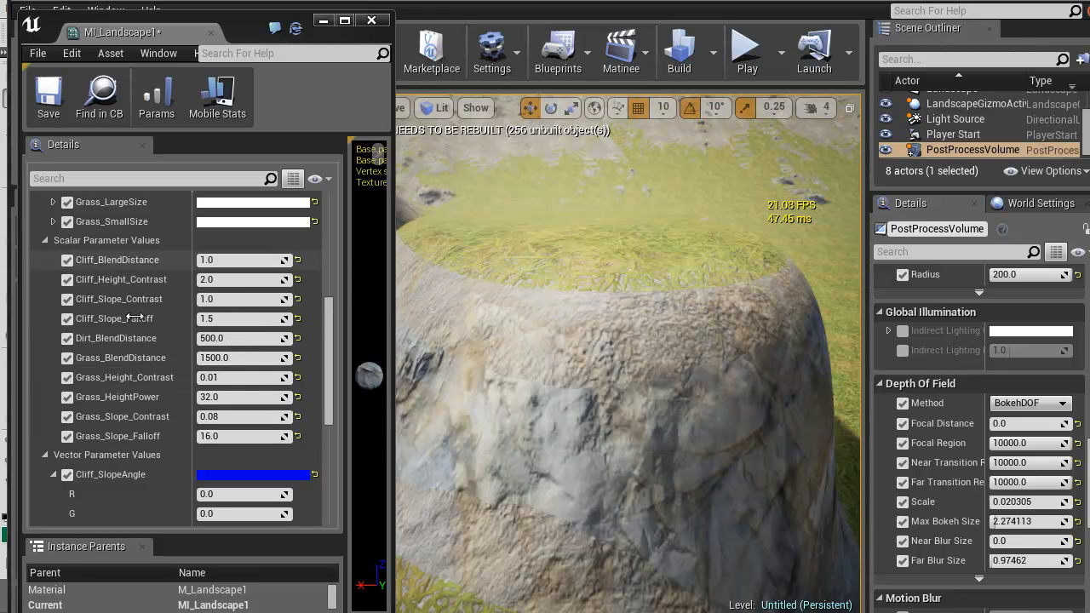
drag(499, 378, 641, 369)
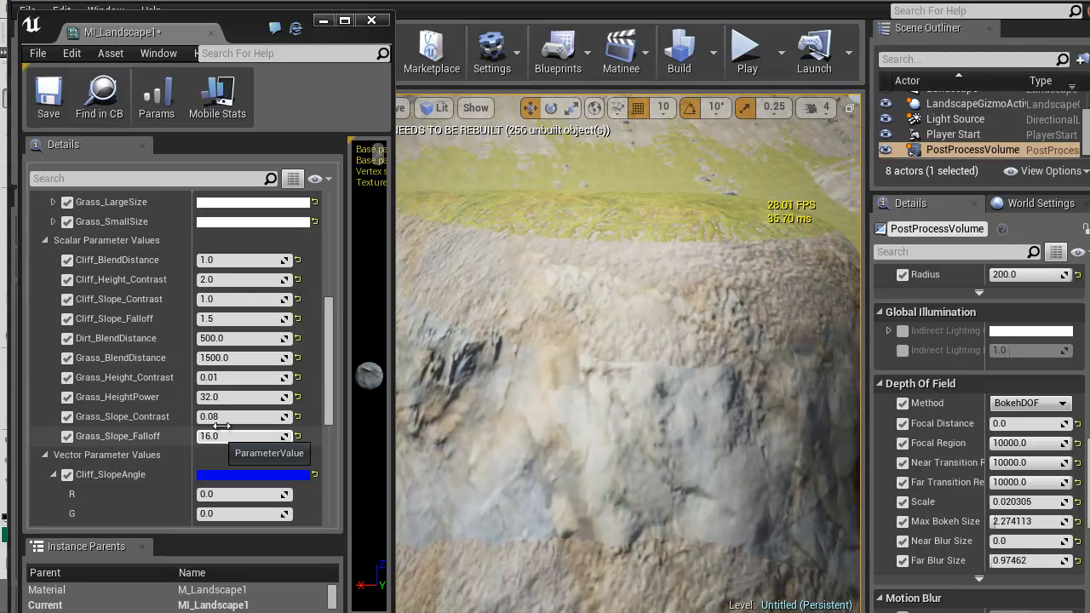
Try Cliff_Slope_Falloff at 2, settle on 1.75, and inspect the neighbouring cliff ridge
click(236, 323)
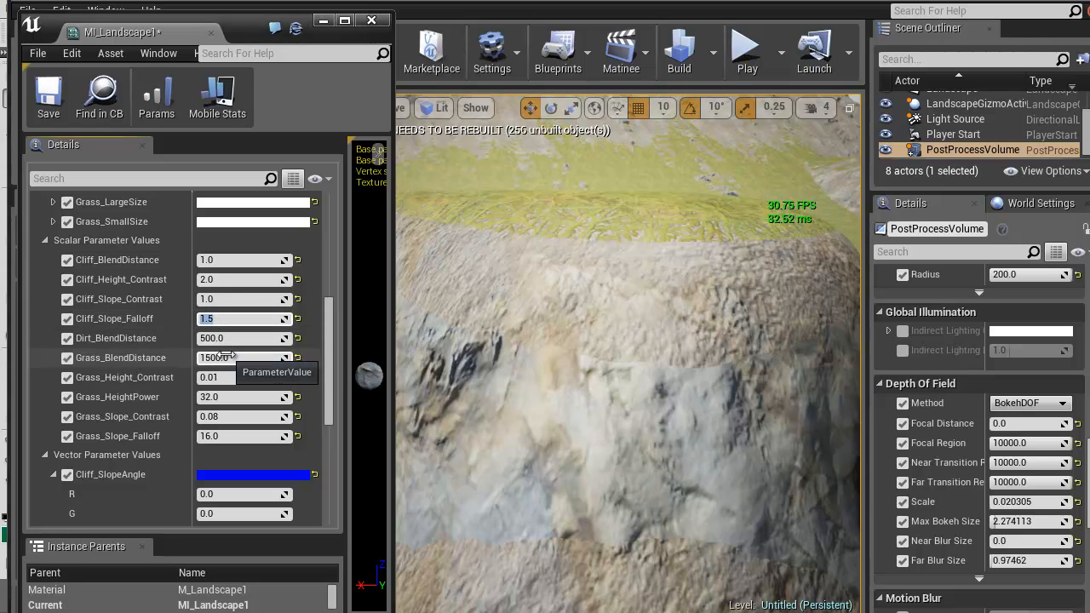
text(2)
key(Return)
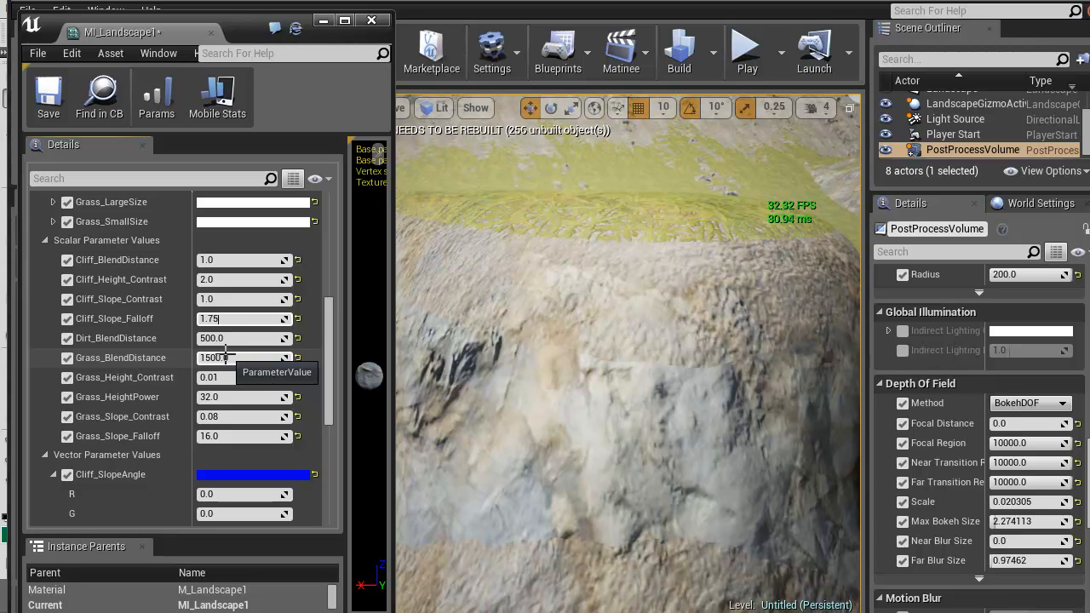
right_drag(433, 470, 399, 426)
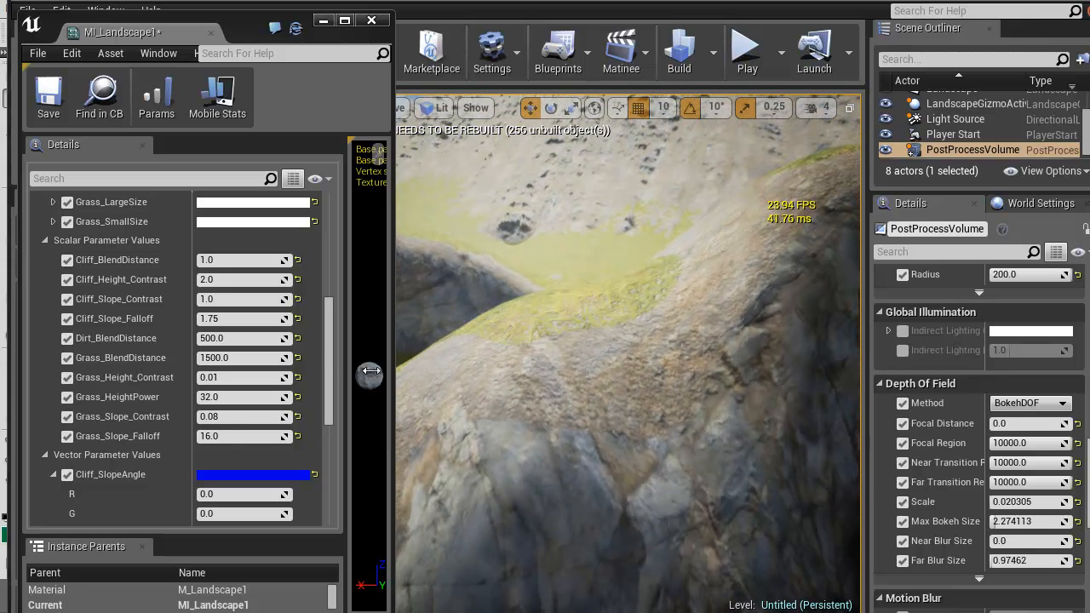
Lower Cliff_Slope_Contrast to 0.5 and then to 0, checking the blend on the rocky slopes
click(264, 302)
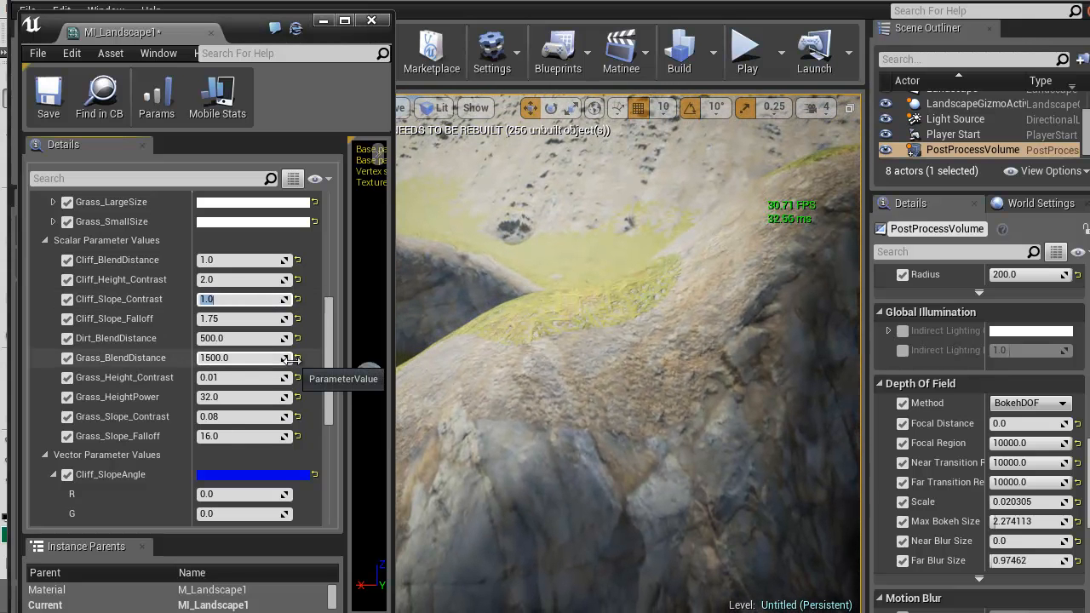
text(0.5)
key(Return)
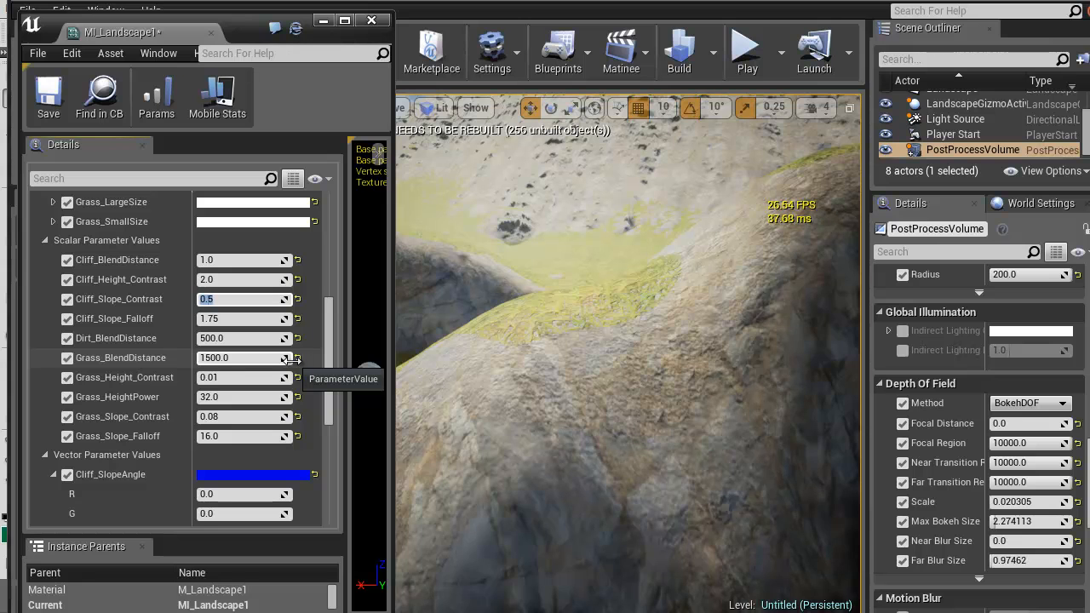
right_drag(555, 358, 594, 303)
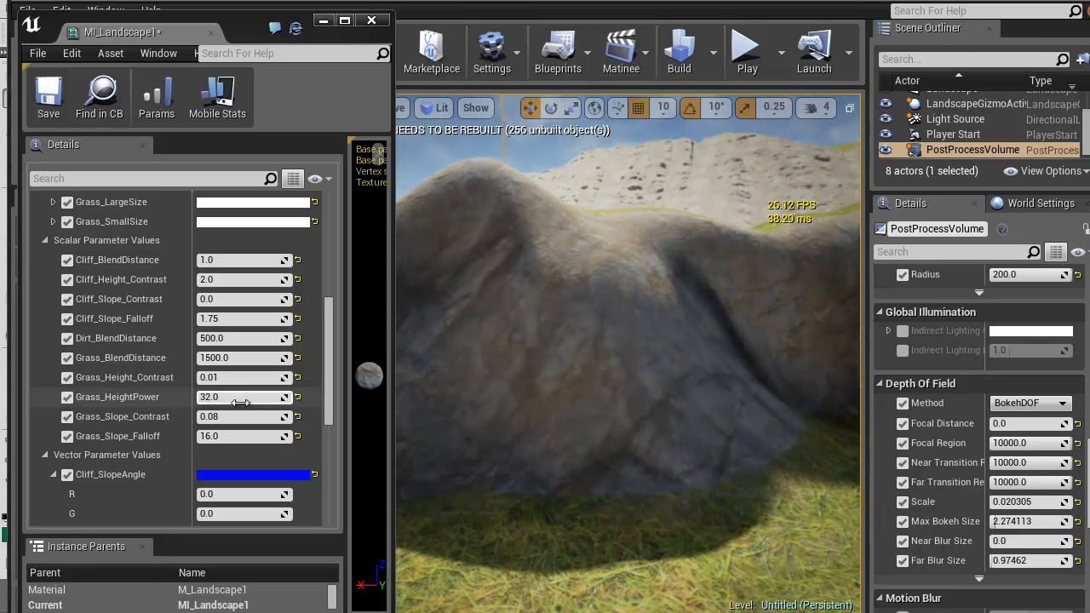
Set Grass_Slope_Contrast to 0 and inspect how the grass spreads over the hill
click(226, 417)
text(0)
key(Return)
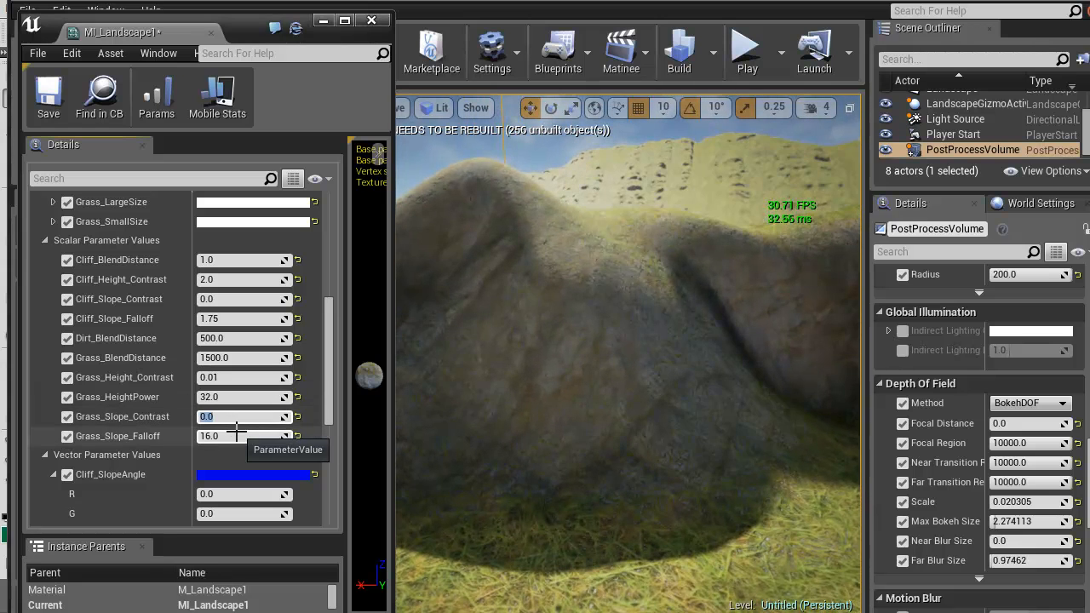
mouse_move(591, 347)
right_down()
mouse_move(619, 409)
mouse_move(605, 352)
right_up()
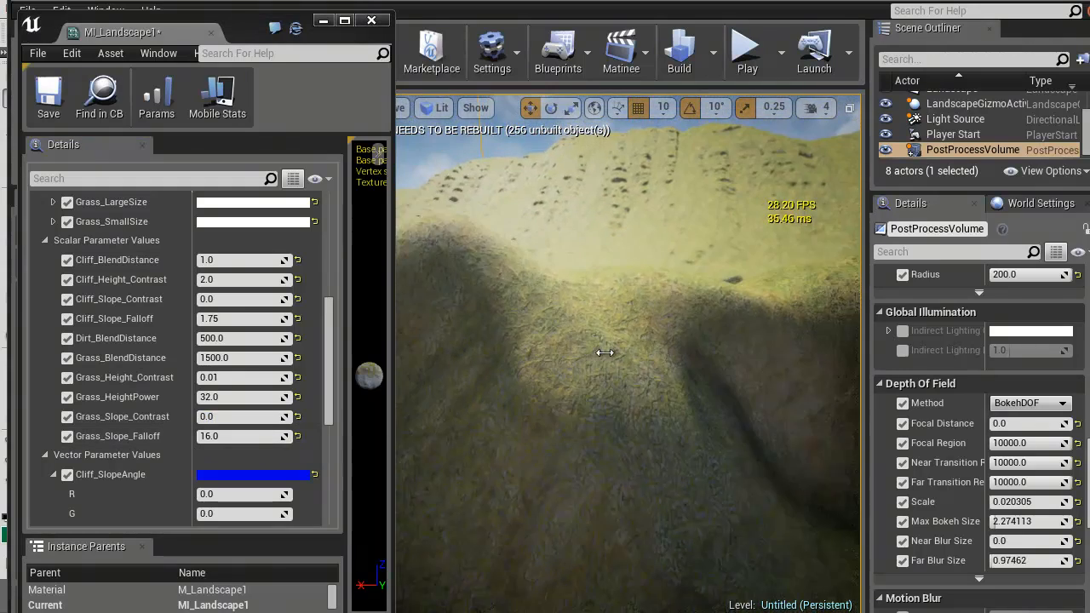
Try Cliff_SlopeAngle B values of 0.6, 0.1 and 20, and settle on 1.5
scroll(259, 430, down, 4)
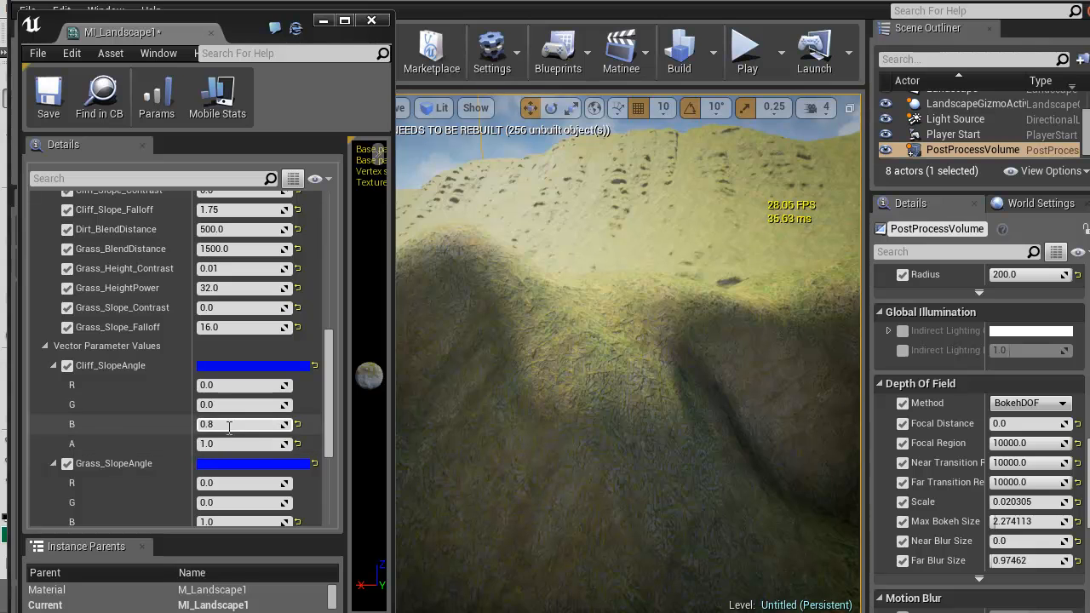
click(229, 424)
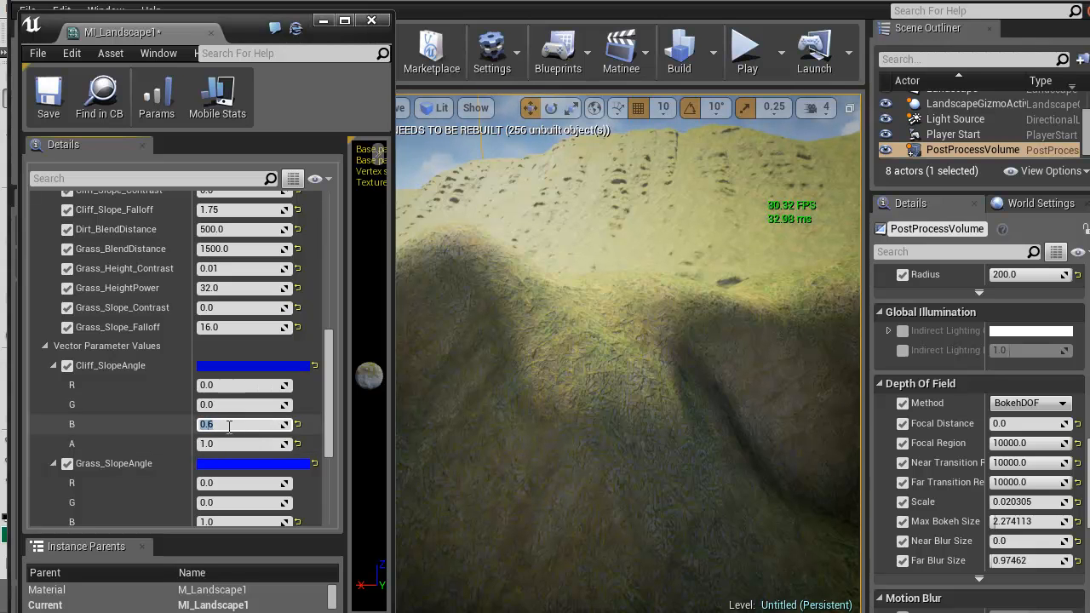
key(Return)
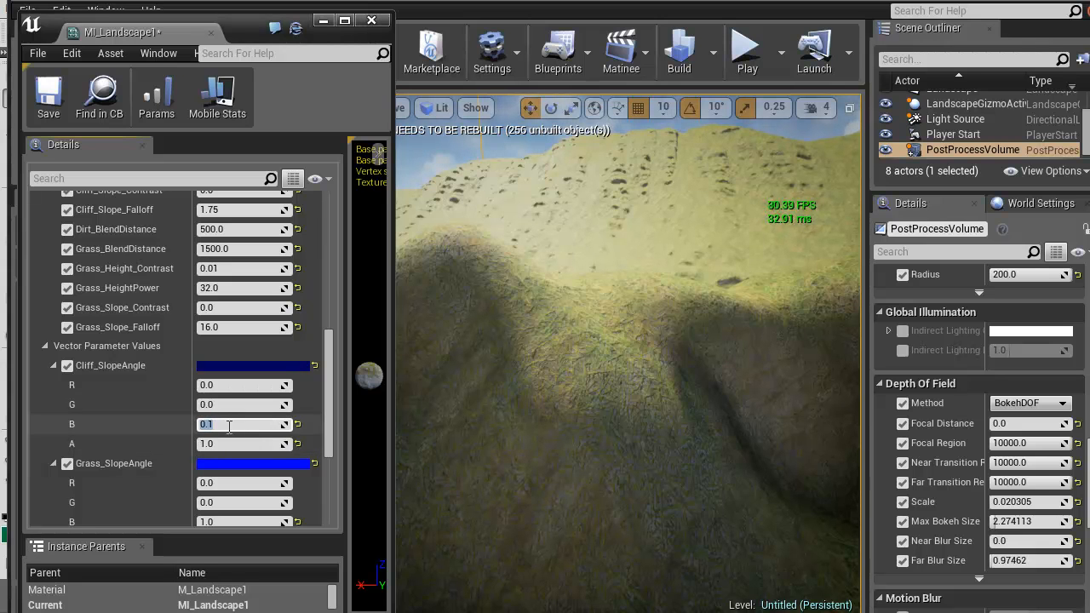
text(20)
key(Return)
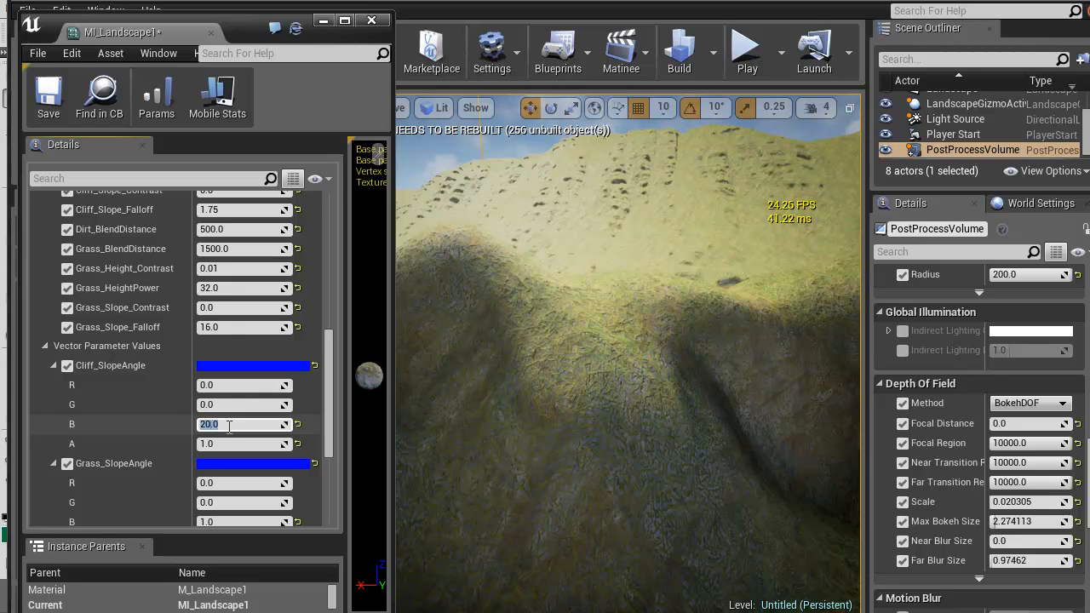
key(Return)
Set the B value of Grass_SlopeAngle to 0.5 and inspect the grass coverage on the hills and flat ground
drag(327, 387, 327, 413)
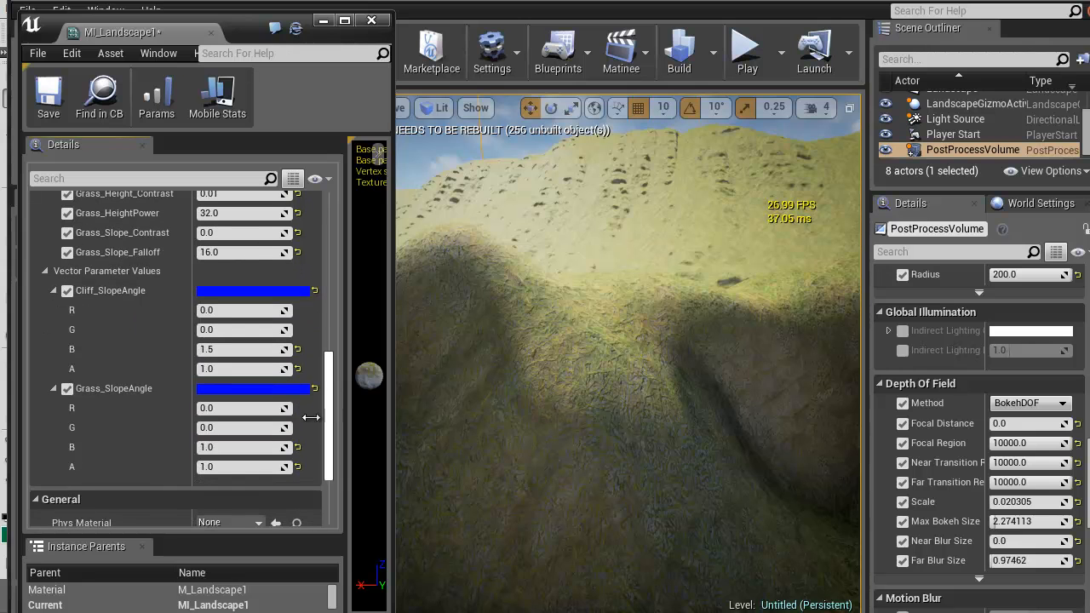
click(227, 449)
text(.5)
key(Return)
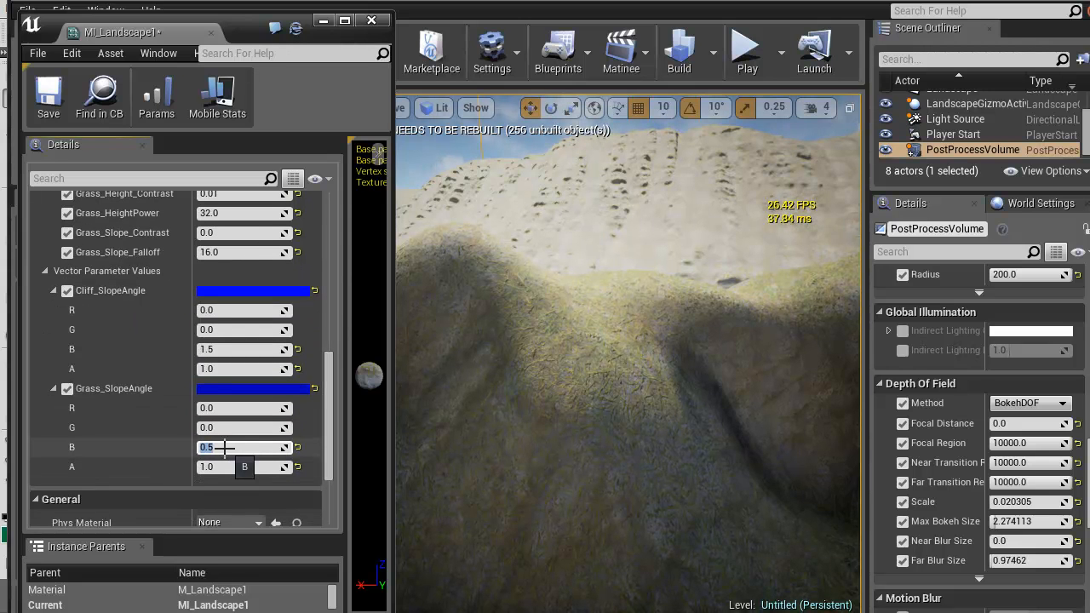
right_drag(623, 346, 724, 451)
key(w)
right_drag(1064, 511, 840, 392)
key(w)
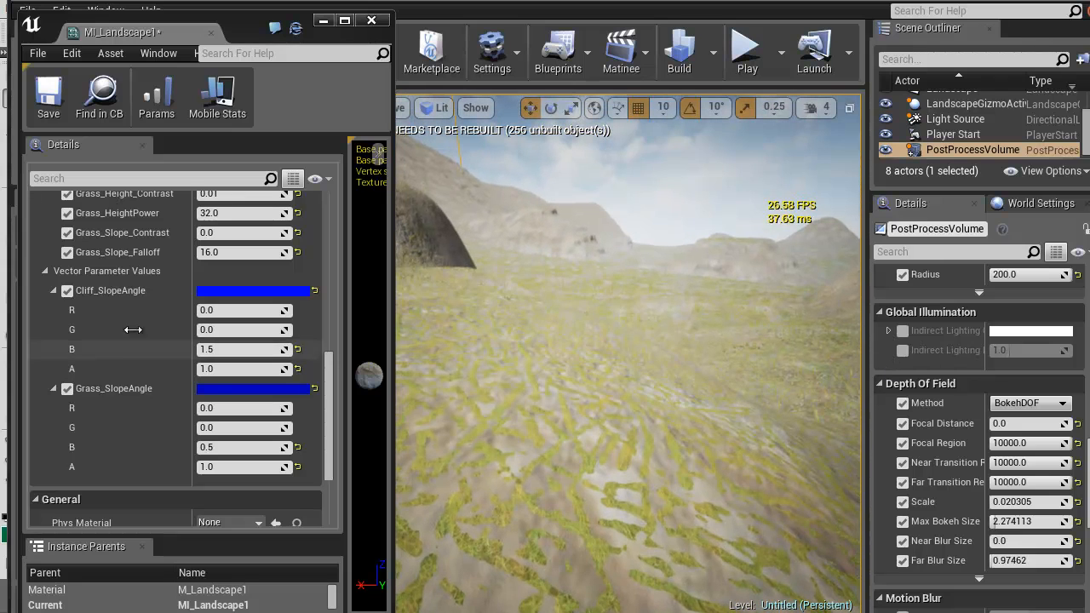
Try Grass_HeightPower values of 1 and 0 and return it to 1, checking the ground coverage
scroll(137, 323, up, 3)
click(240, 268)
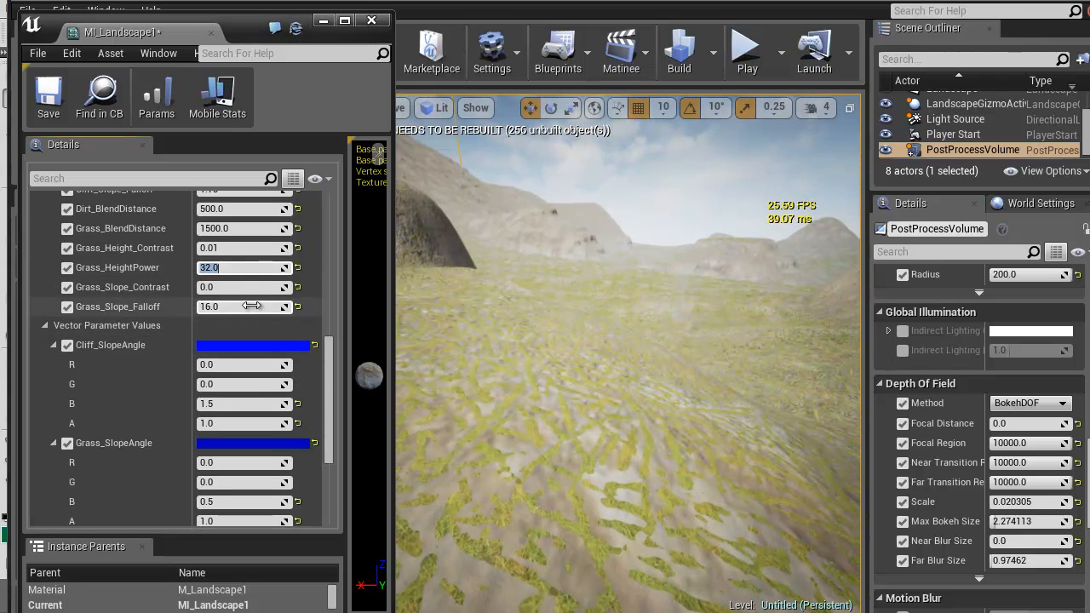
text(1)
key(Return)
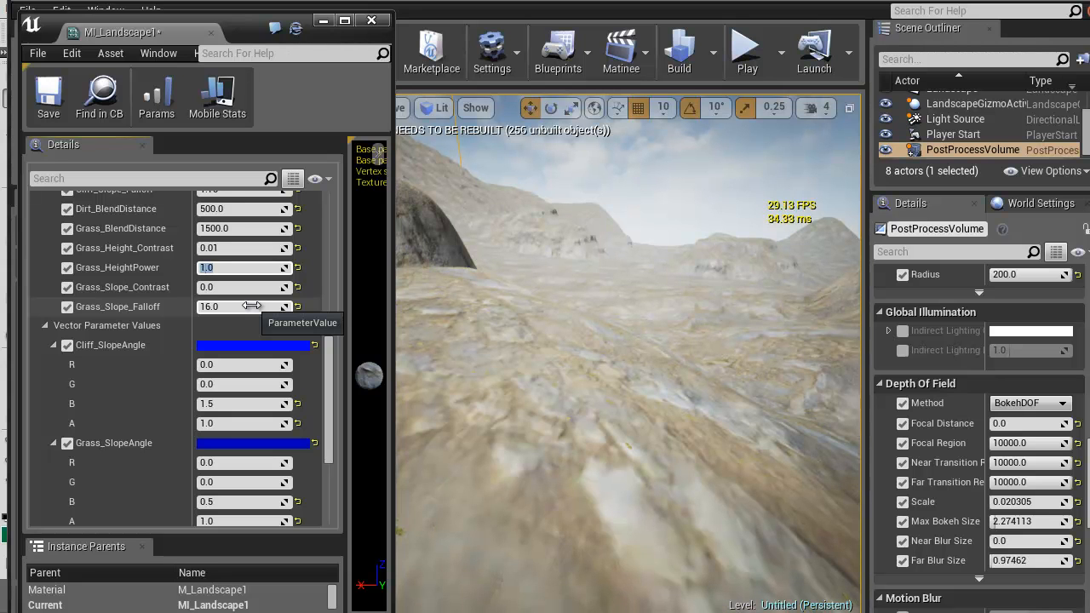
text(0)
key(Return)
text(1)
key(Return)
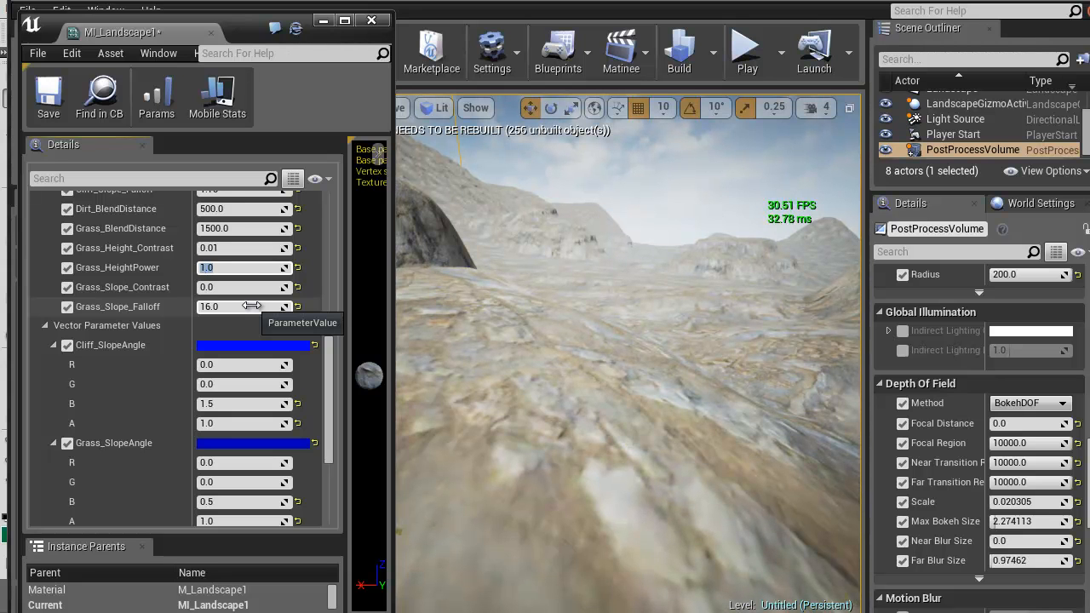
Try B values of 1, 2 and 4 for Grass_SlopeAngle, settle on 1, and check the grass around the hill
scroll(213, 357, up, 1)
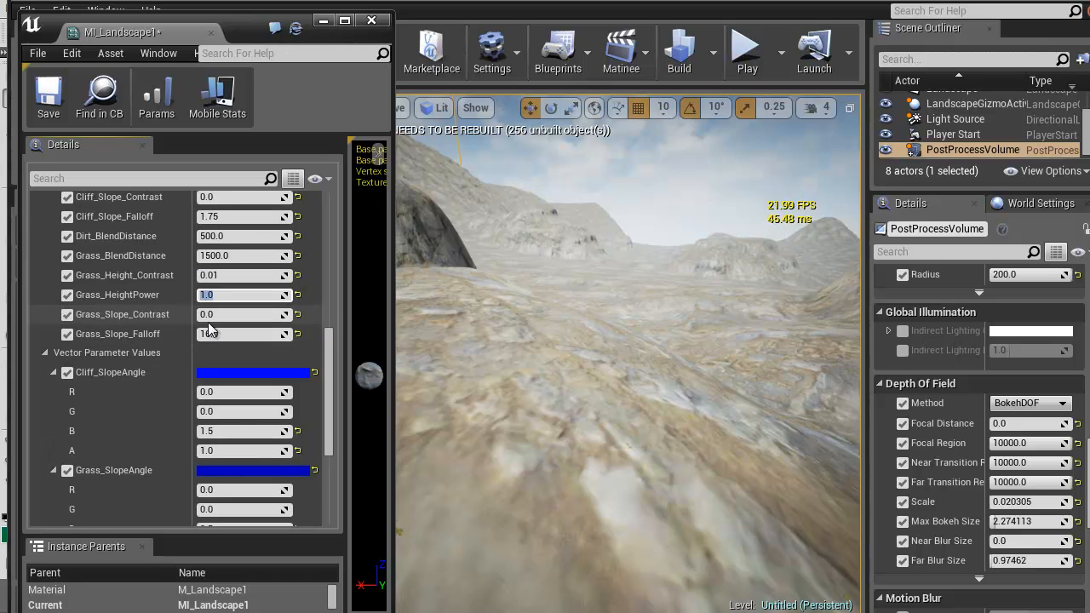
scroll(230, 453, down, 1)
scroll(230, 454, down, 2)
click(223, 420)
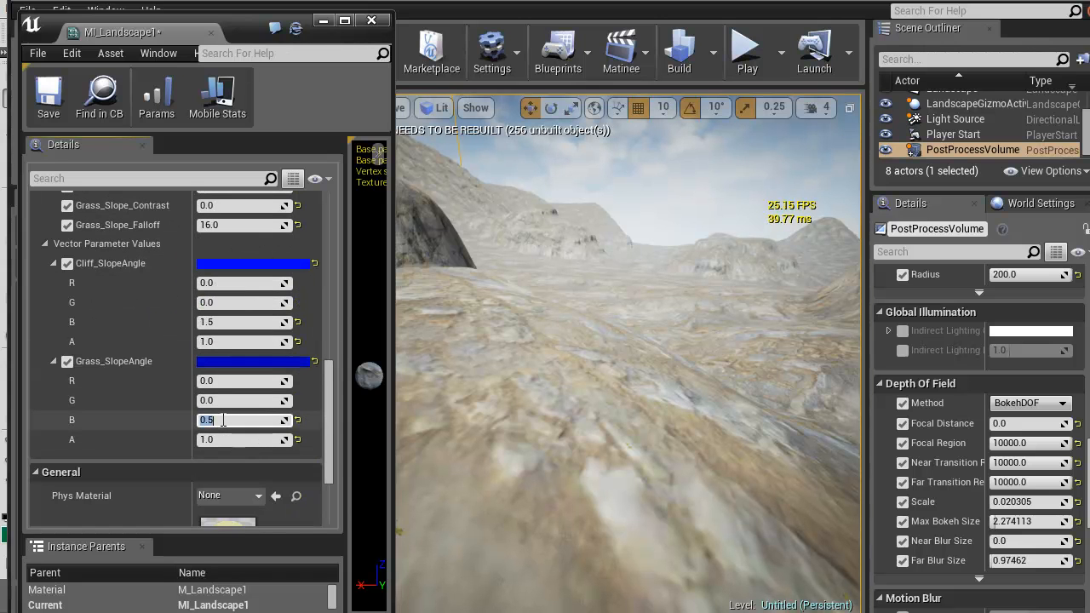
text(1)
key(Return)
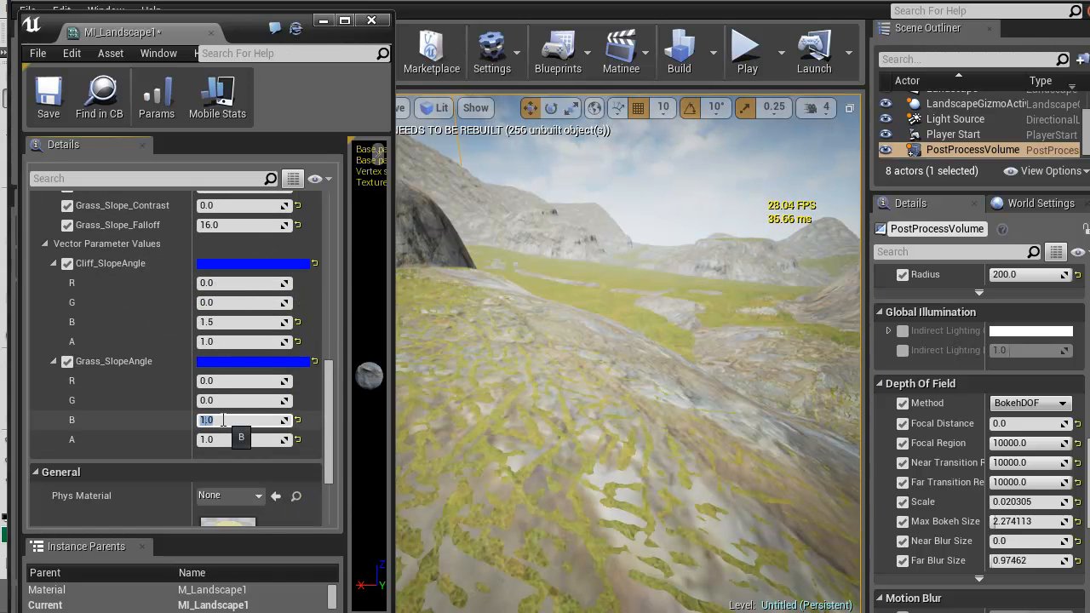
text(2)
key(Return)
text(4)
key(Return)
text(1)
key(Return)
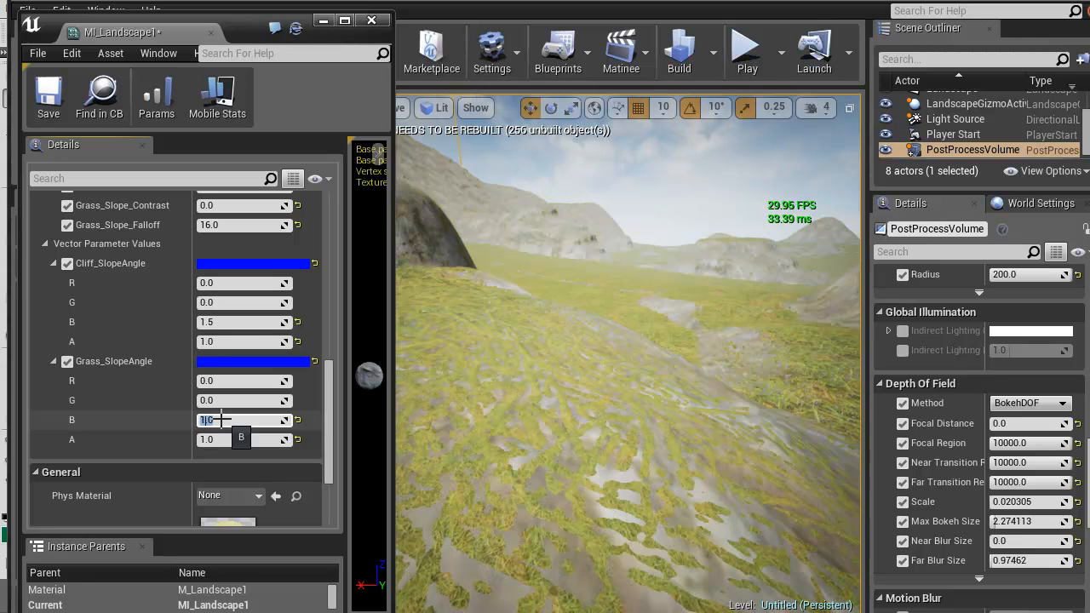
right_drag(603, 312, 787, 301)
Try Grass_HeightPower values of 0 and 4, settle on 16, and inspect the grass blend on the ground
scroll(217, 271, up, 4)
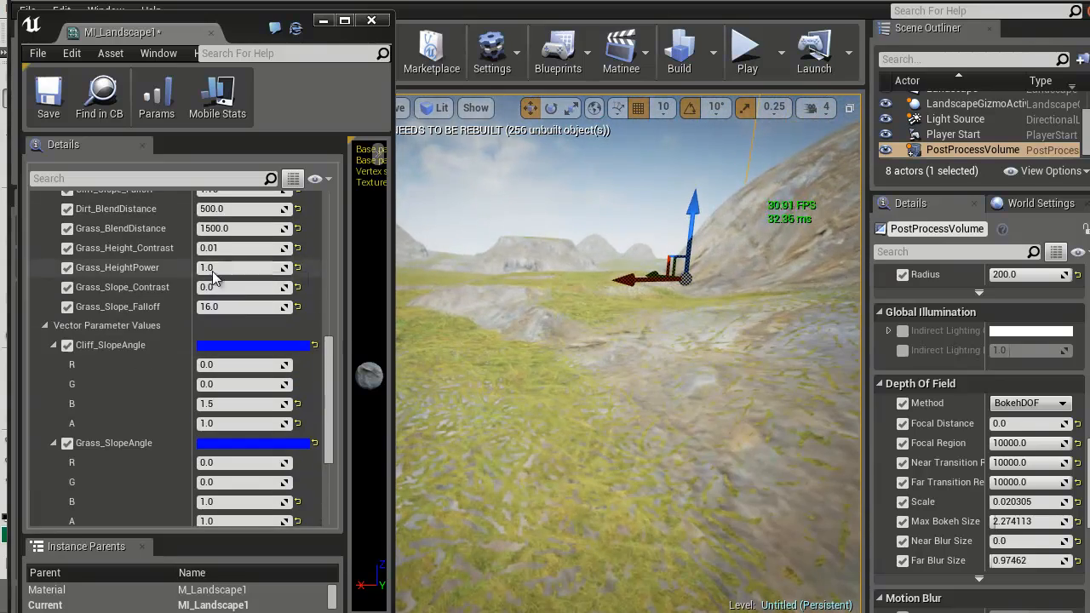
click(217, 269)
text(0)
key(Return)
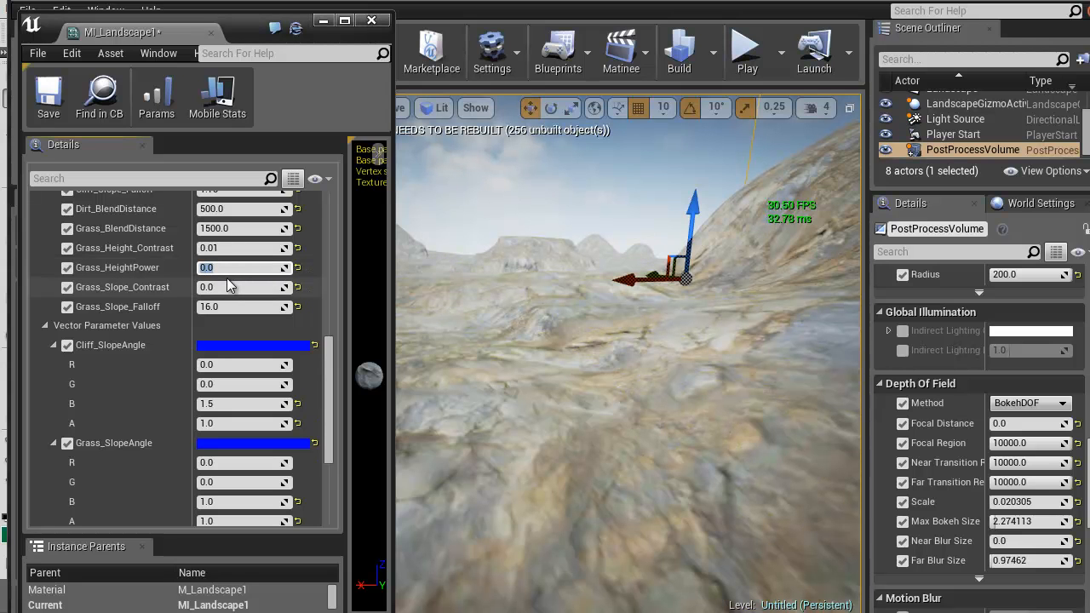
text(4)
key(Return)
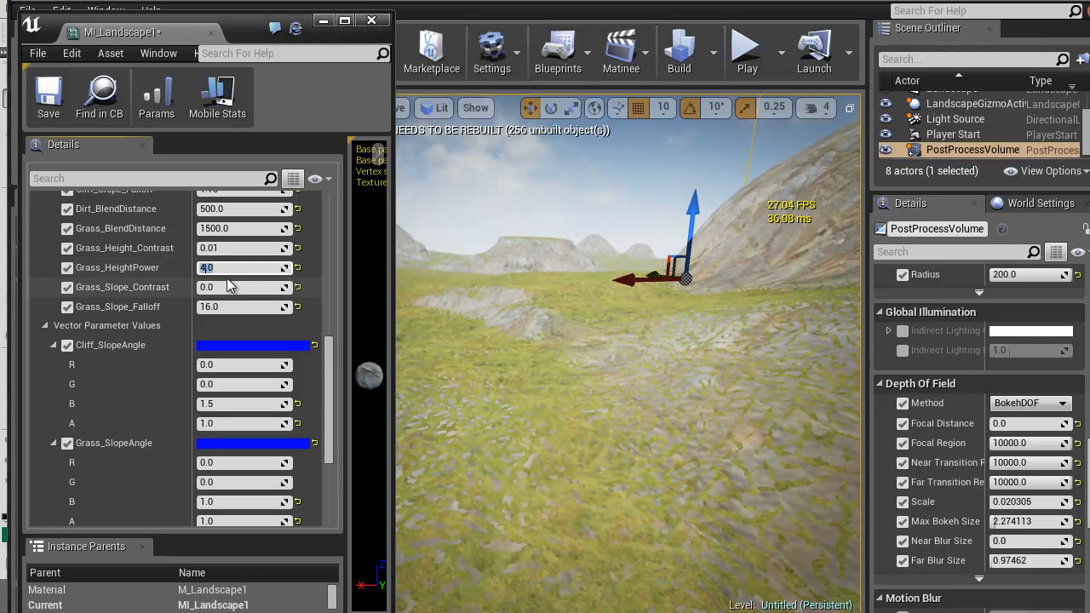
text(16)
key(Return)
right_drag(611, 406, 784, 596)
key(s)
right_drag(608, 322, 608, 255)
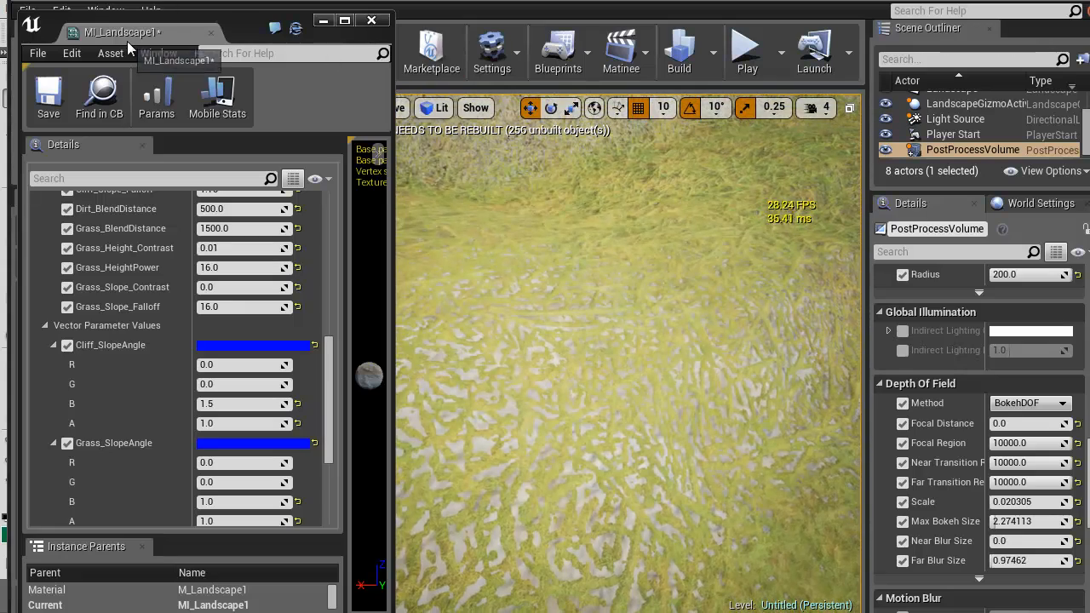
Open the F_Grass_Layer material function from the Grass layer's MaterialFunction folder
double_click(145, 31)
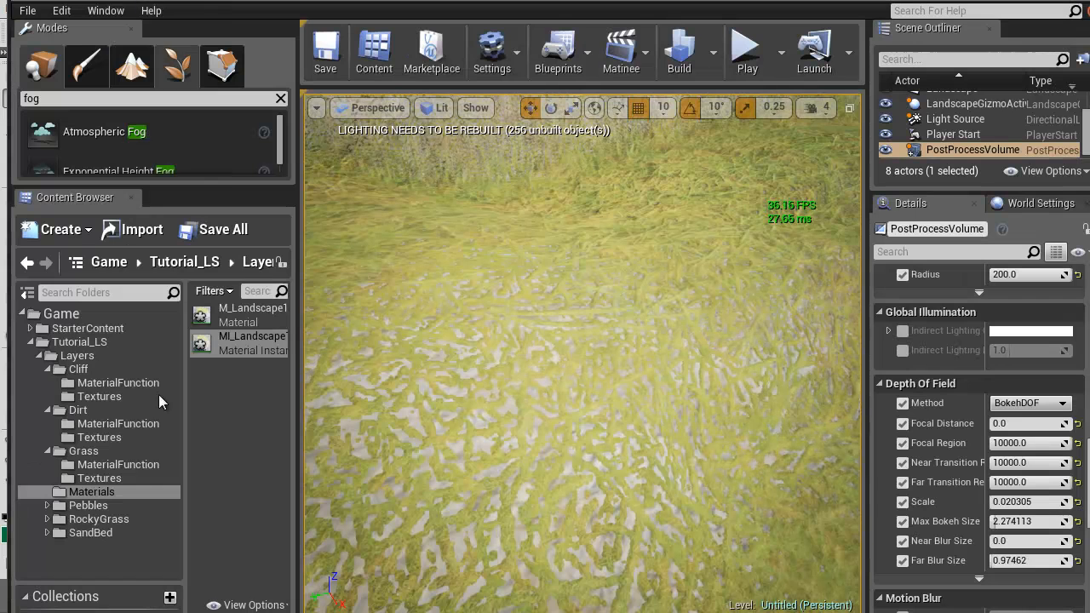
click(90, 465)
double_click(205, 320)
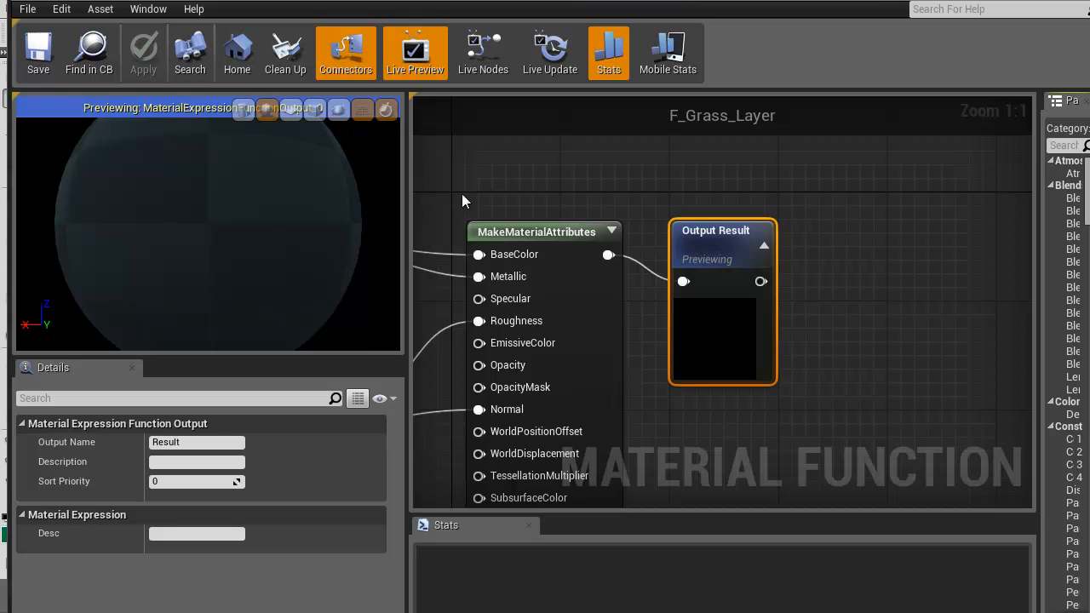
Add a component mask fed by the XYZ Texture output of the SmallSize WorldAlignedTexture node
right_drag(461, 196, 902, 153)
scroll(677, 317, down, 3)
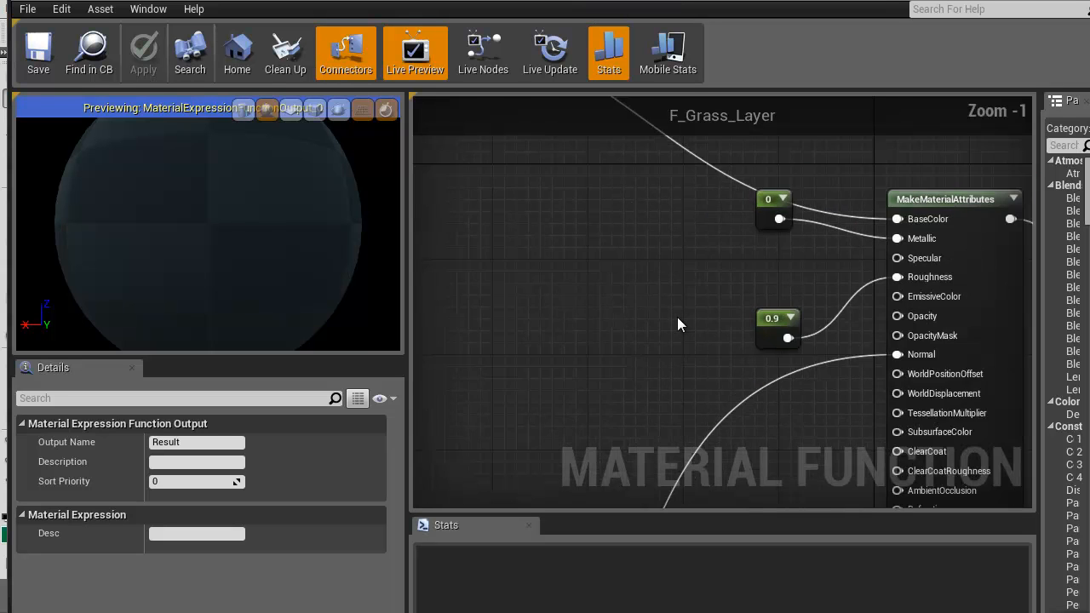
right_drag(586, 267, 708, 346)
scroll(745, 397, down, 3)
scroll(747, 400, down, 1)
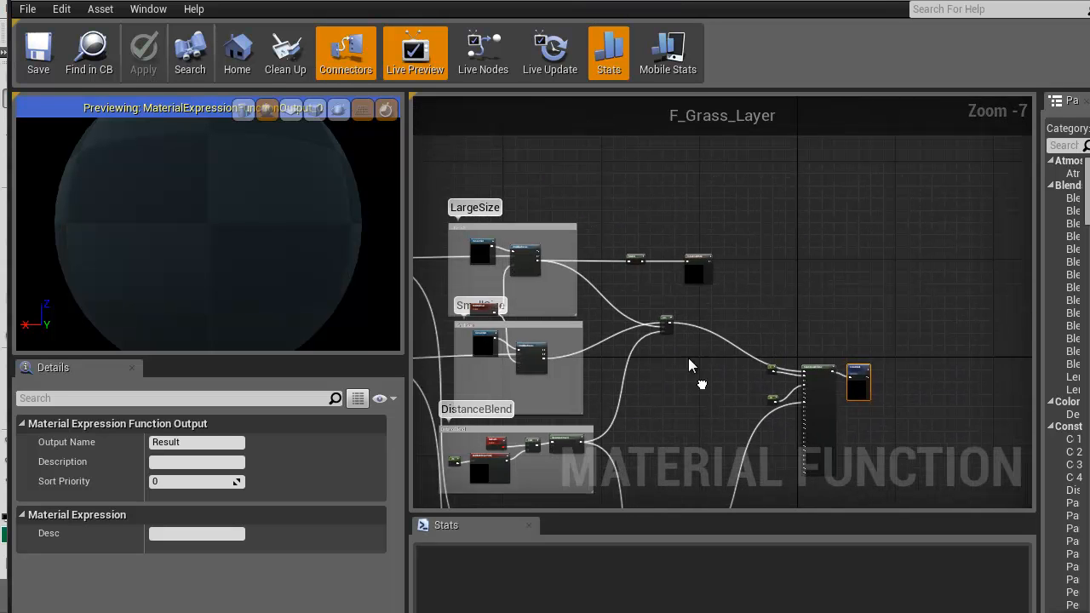
scroll(695, 351, up, 3)
right_drag(698, 284, 686, 457)
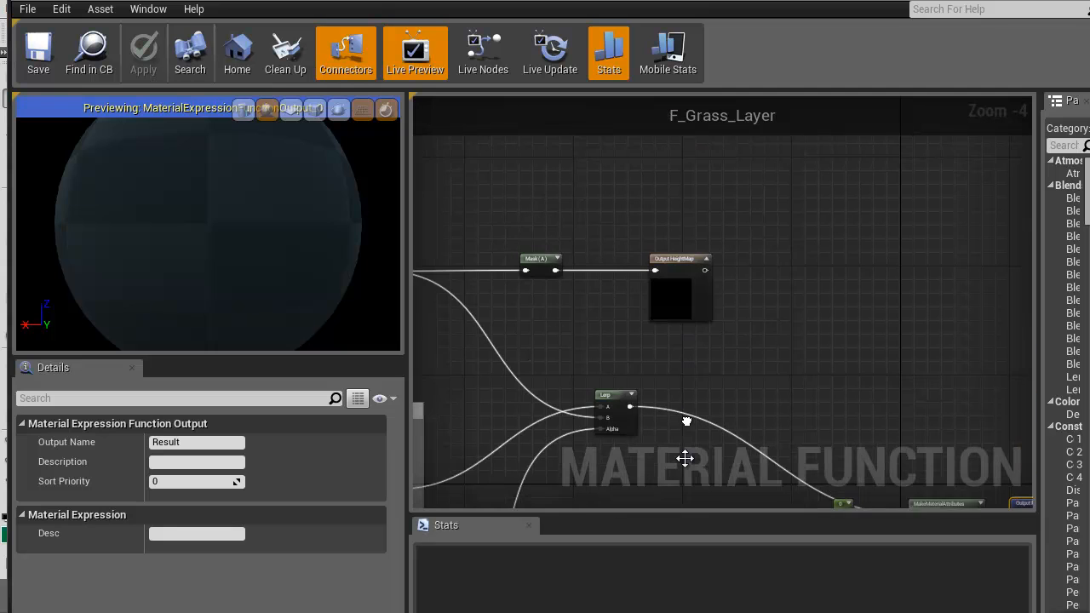
right_drag(606, 337, 770, 283)
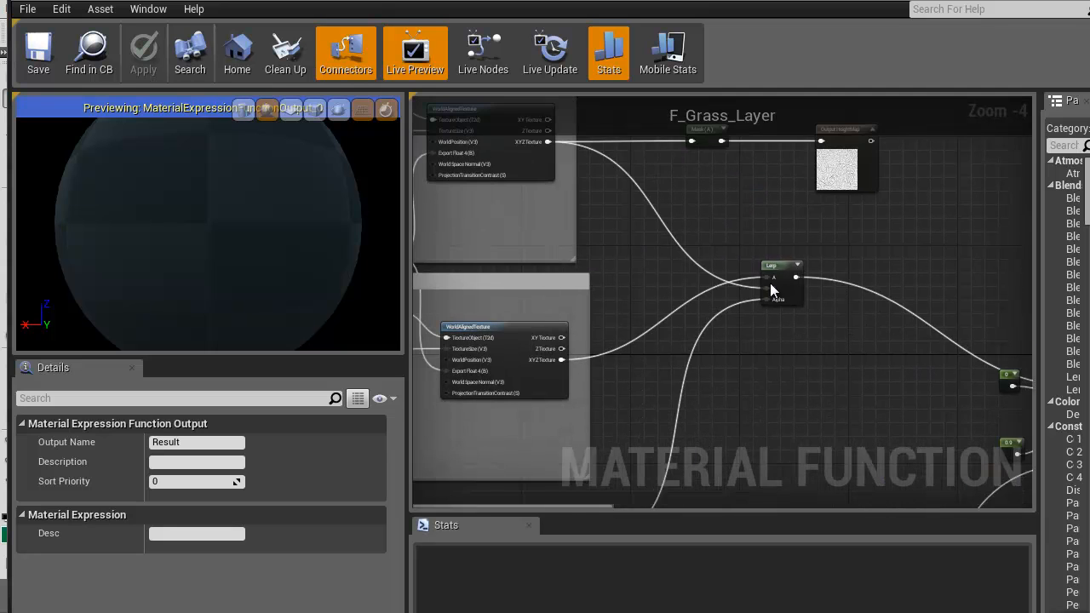
right_drag(745, 411, 779, 409)
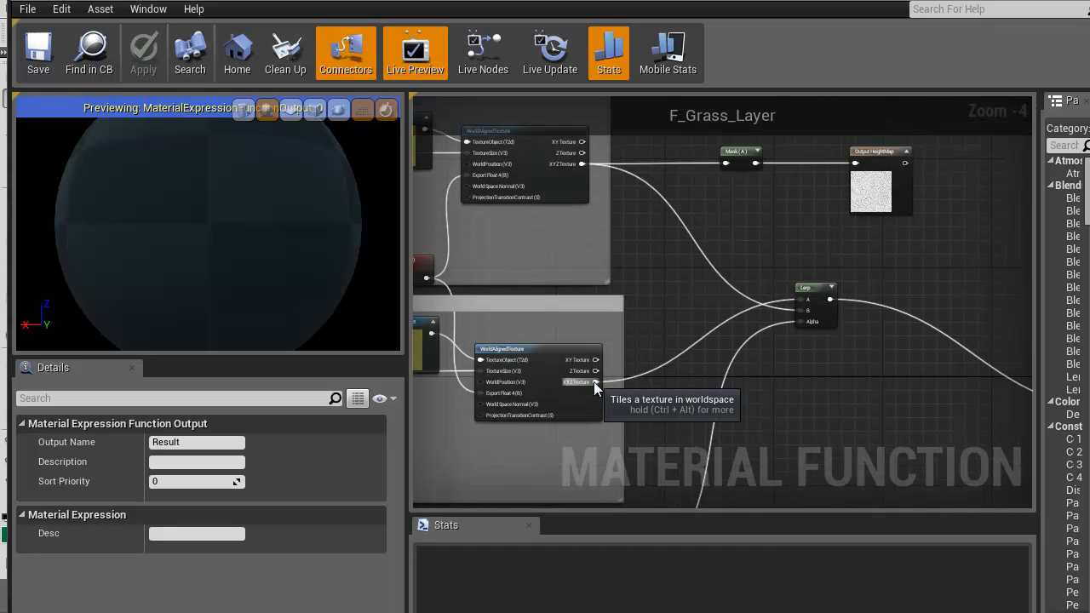
drag(593, 382, 777, 380)
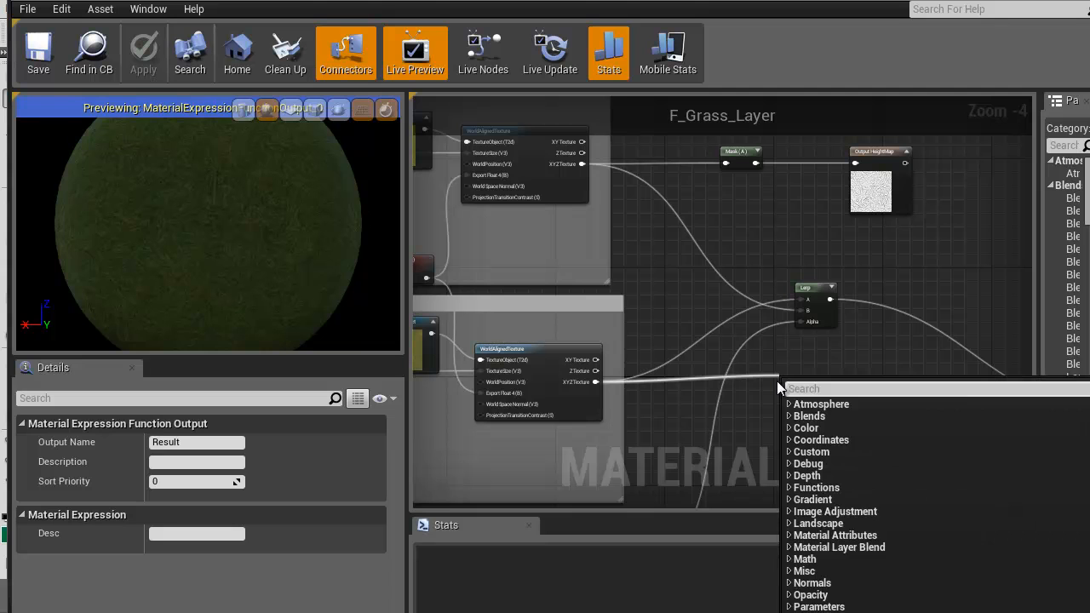
text(mask)
click(839, 439)
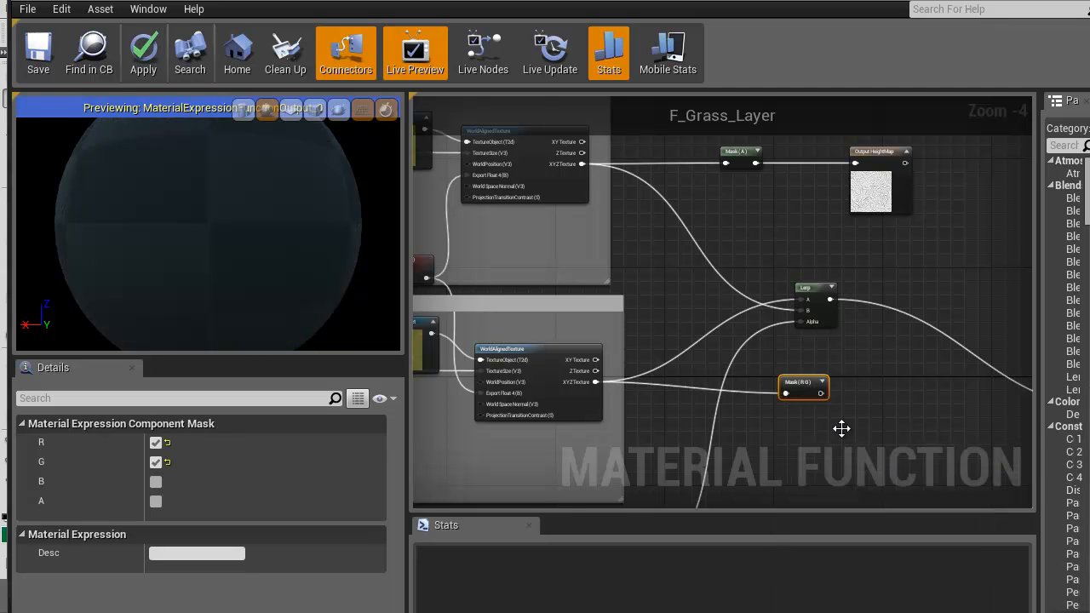
drag(801, 383, 796, 377)
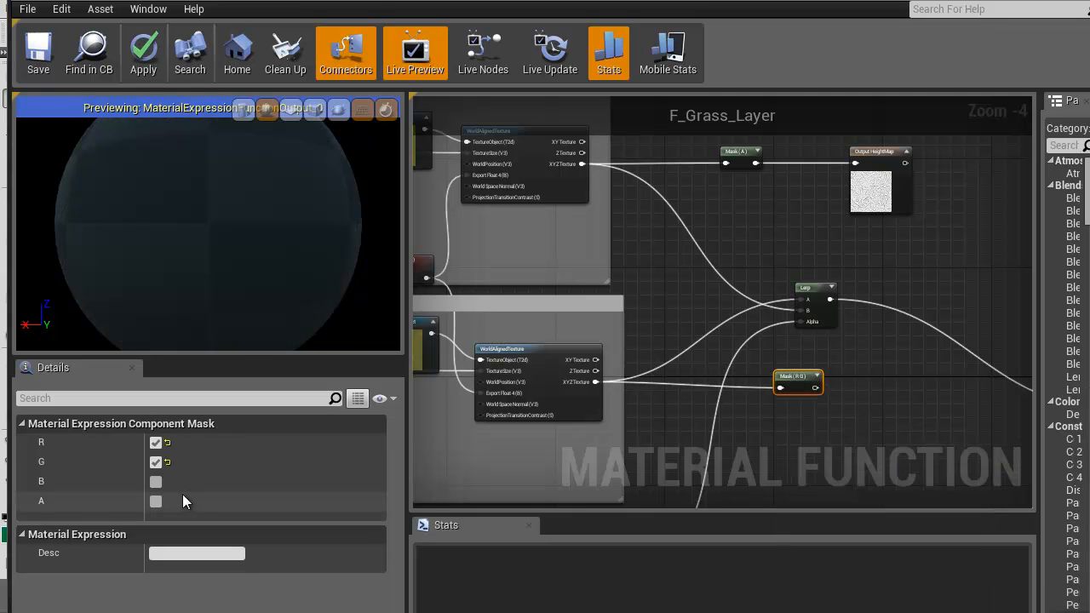
Restrict the new component mask to the A channel by enabling A and disabling R and G
click(156, 501)
click(156, 461)
click(155, 443)
Add a Lerp taking the SmallSize alpha mask as A, the LargeSize alpha mask as B and the DistanceBlend Clamp as Alpha
right_drag(863, 377, 778, 418)
click(738, 319)
drag(781, 427, 666, 199)
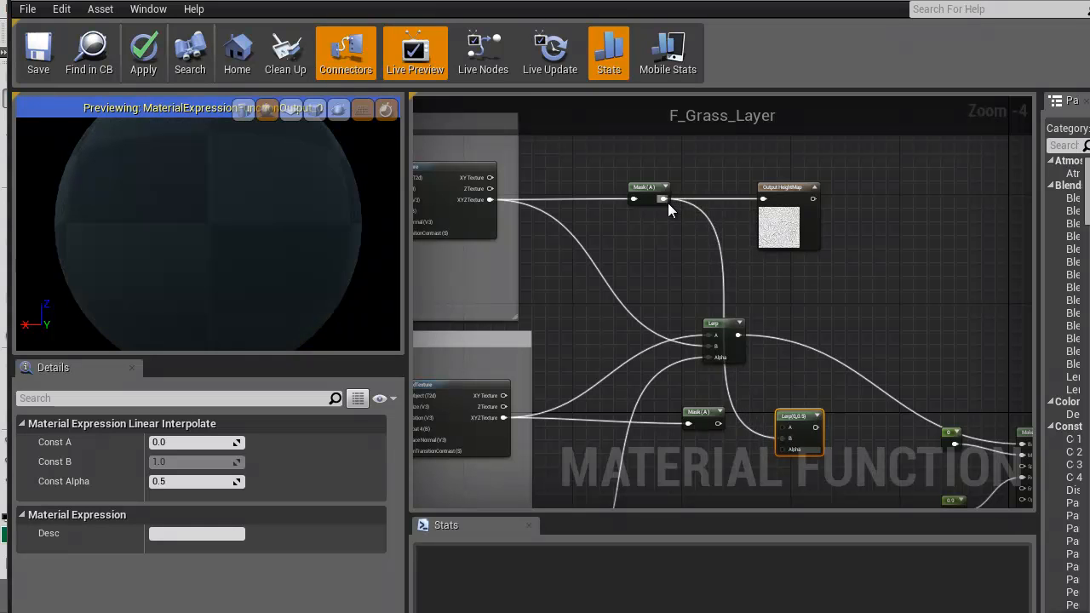
drag(781, 436, 720, 423)
right_drag(728, 471, 761, 207)
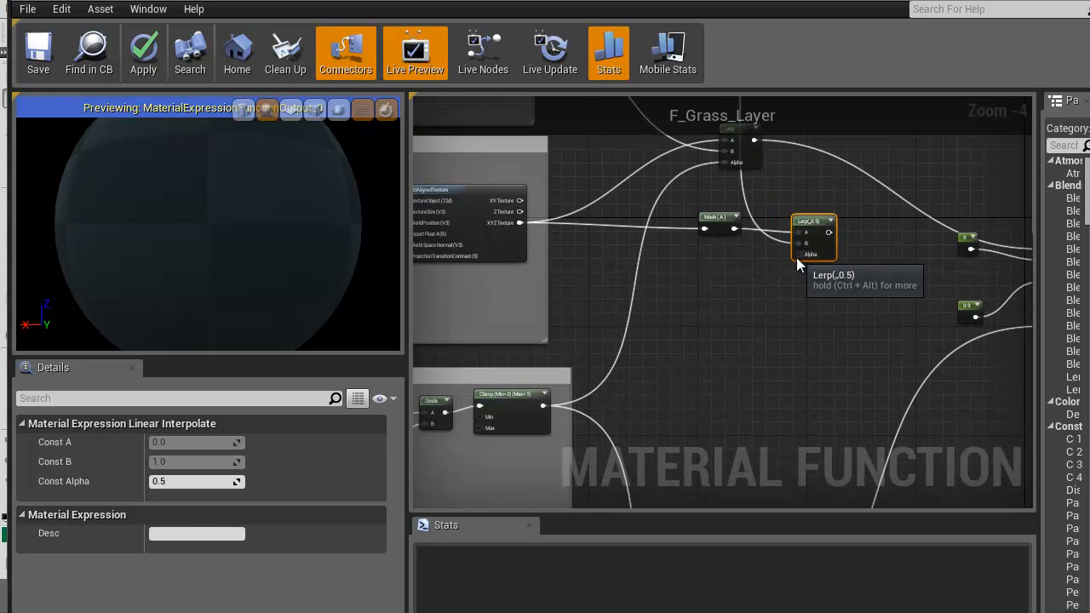
drag(798, 254, 856, 373)
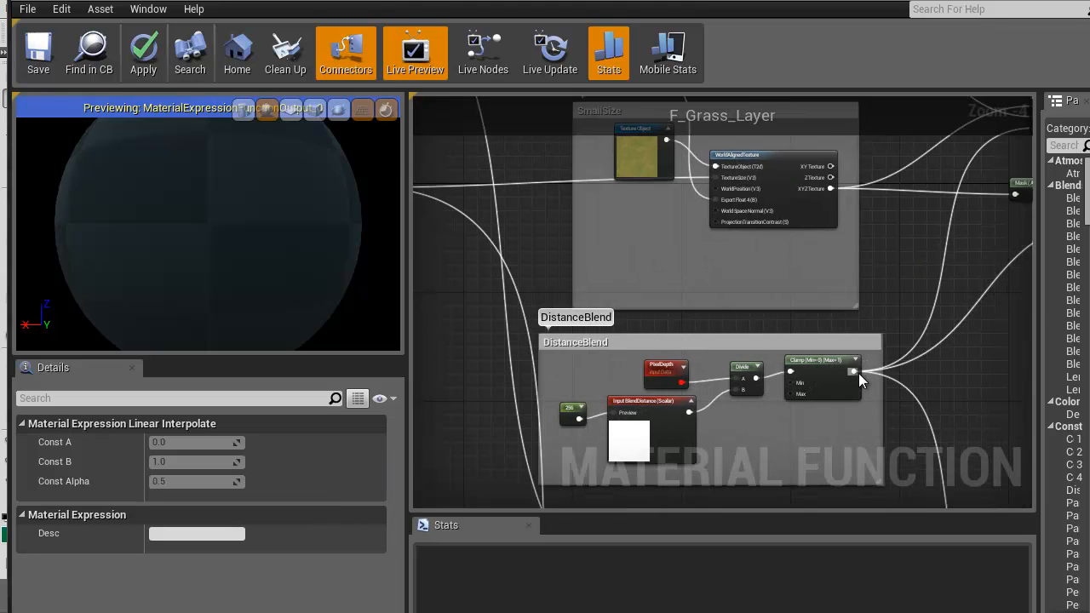
Route the new Lerp's result into the HeightMap function output and apply the material function changes
right_drag(979, 281, 560, 473)
drag(716, 385, 962, 238)
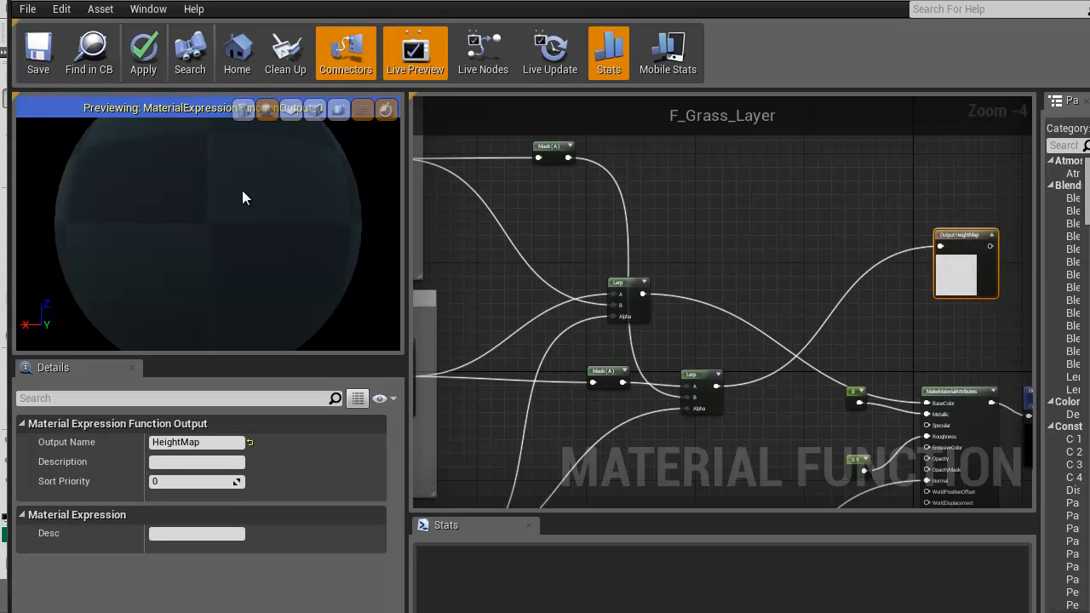
click(140, 51)
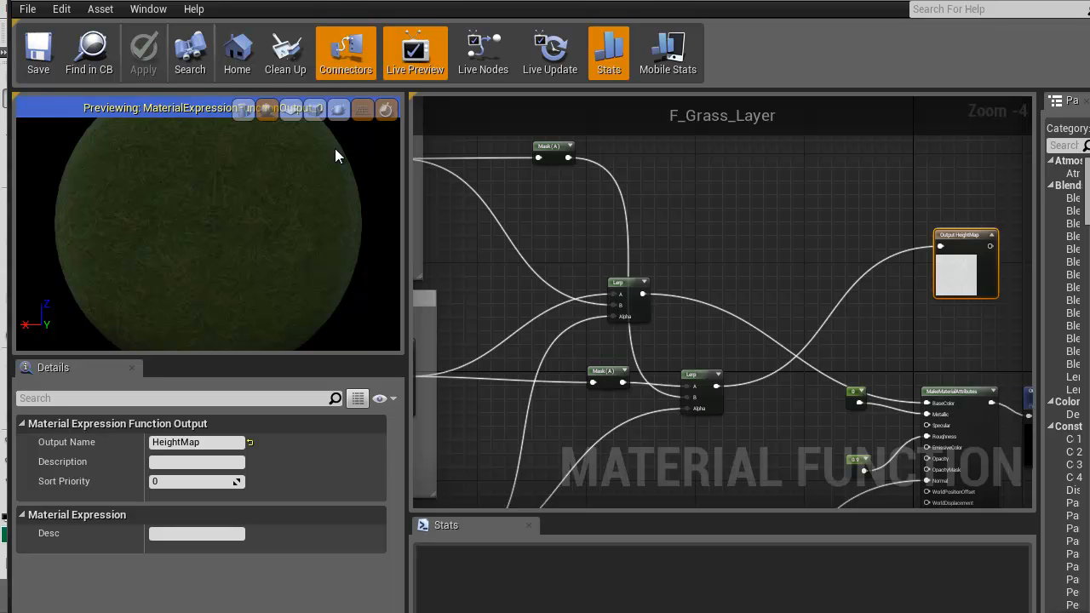
Return to the level and examine the recompiled grass blend on the flat ground, rock and hillsides
key(alt+Tab)
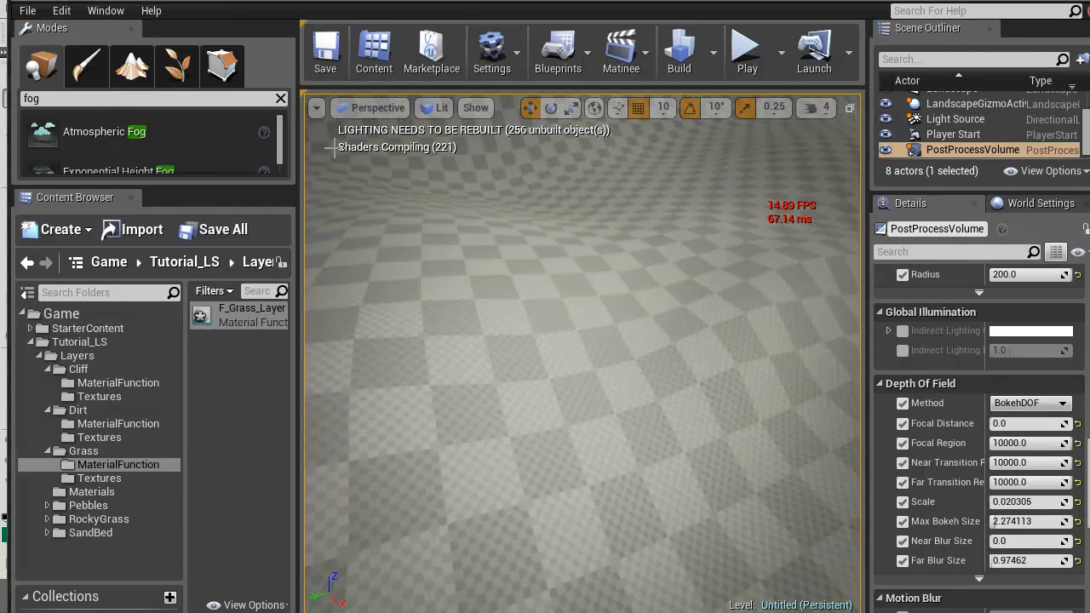
right_drag(332, 147, 329, 135)
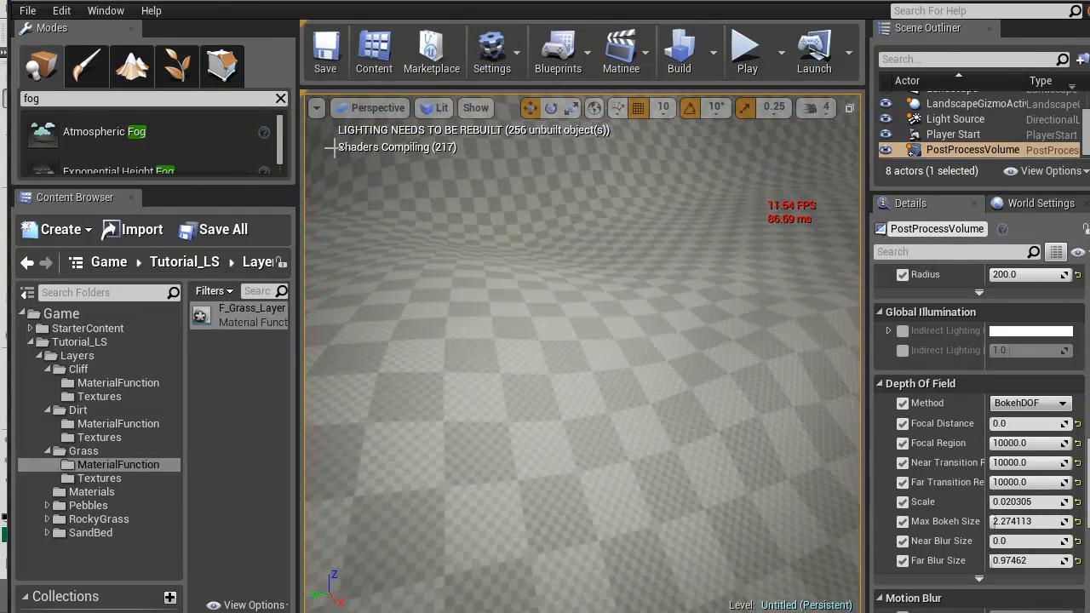
key(f)
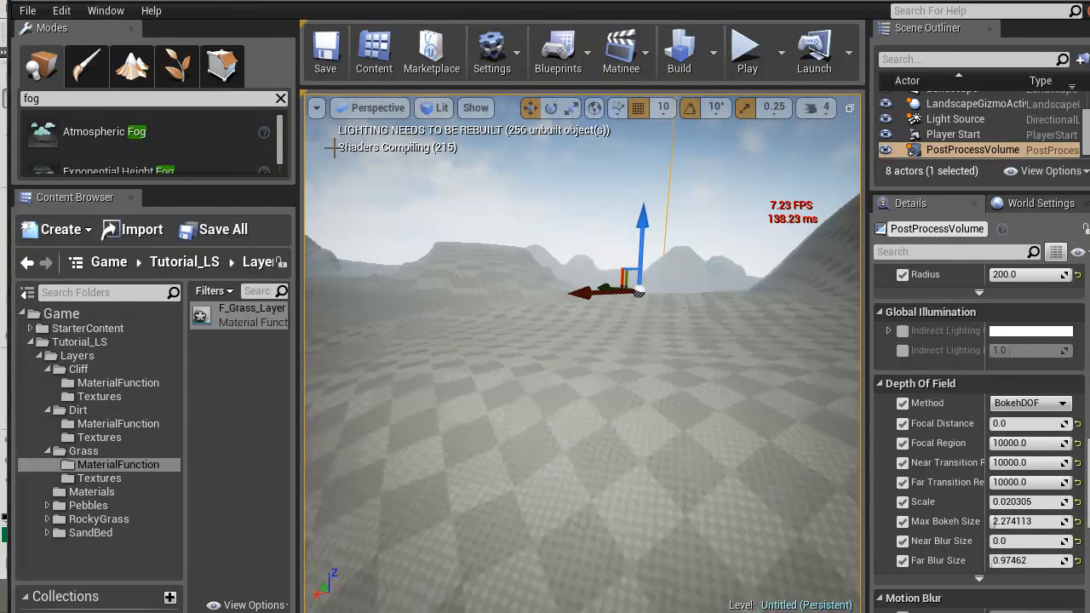
right_drag(334, 147, 413, 147)
right_drag(335, 147, 298, 148)
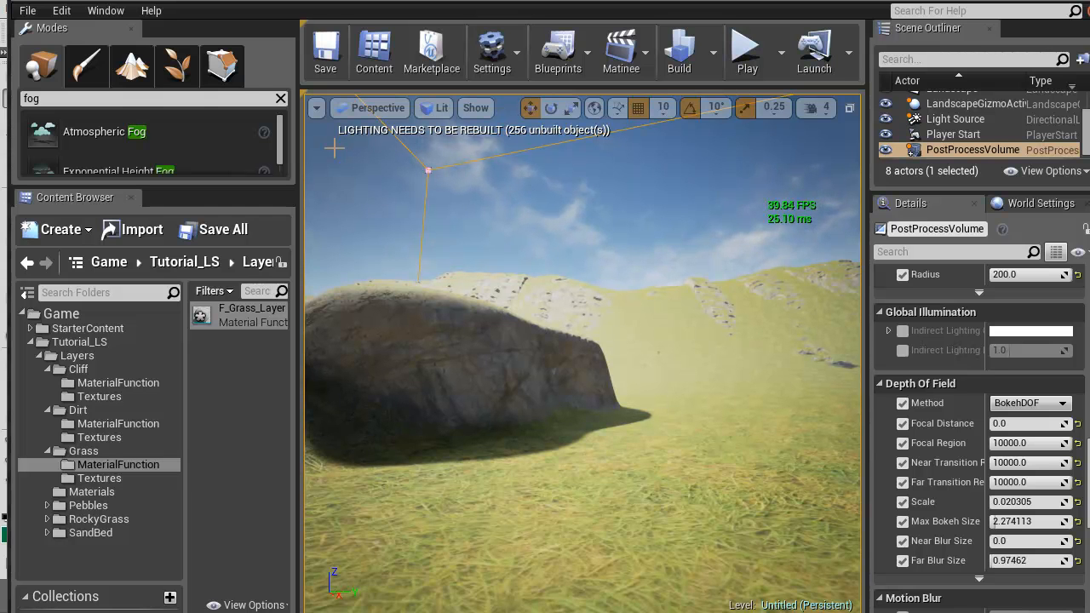
key(w)
right_drag(334, 148, 334, 148)
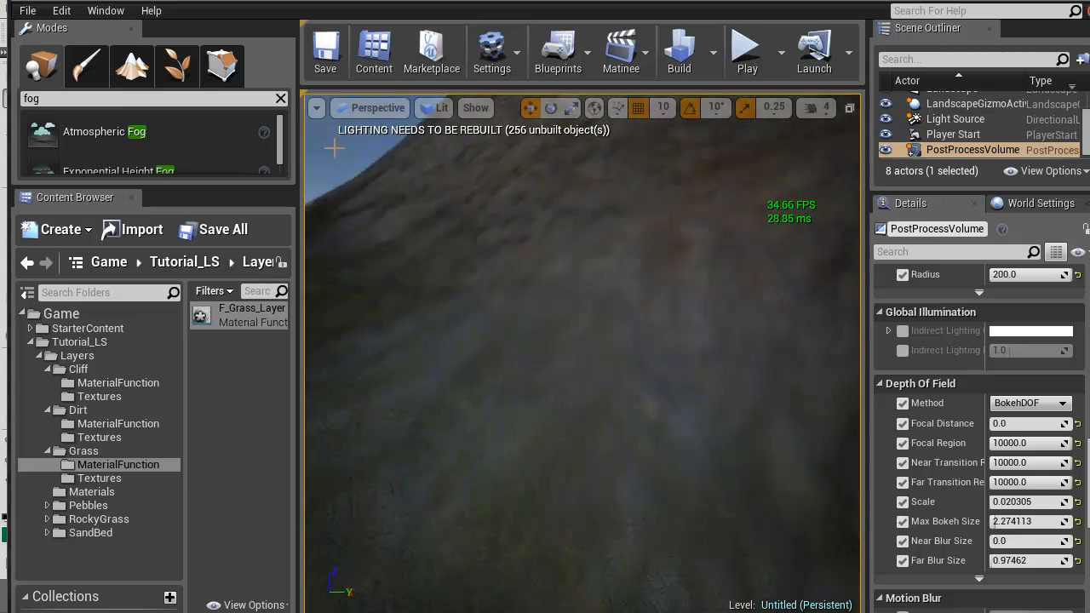
right_drag(334, 148, 334, 148)
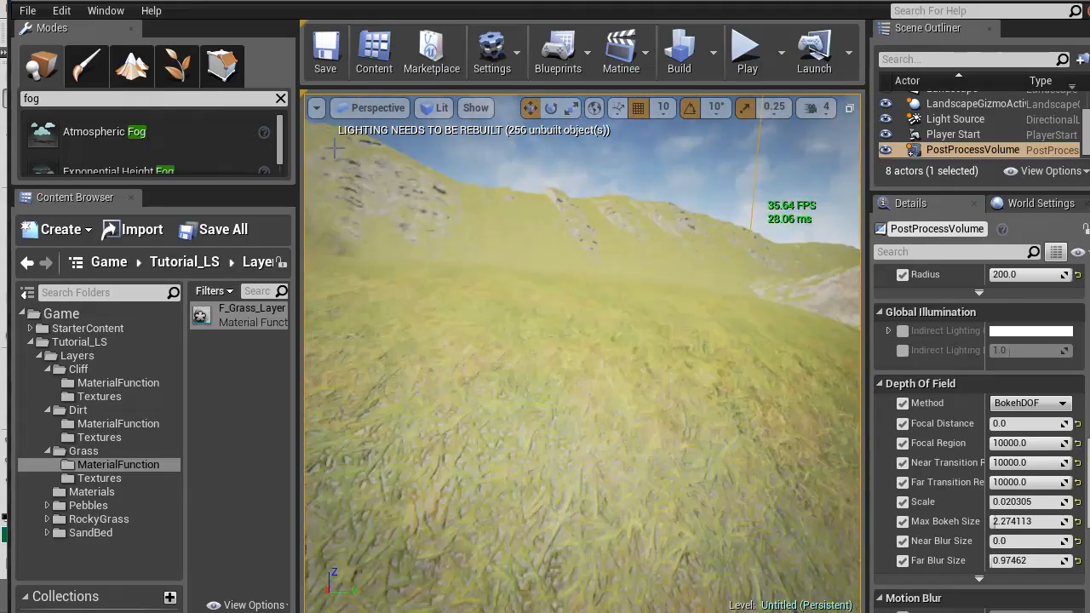
right_drag(334, 148, 334, 148)
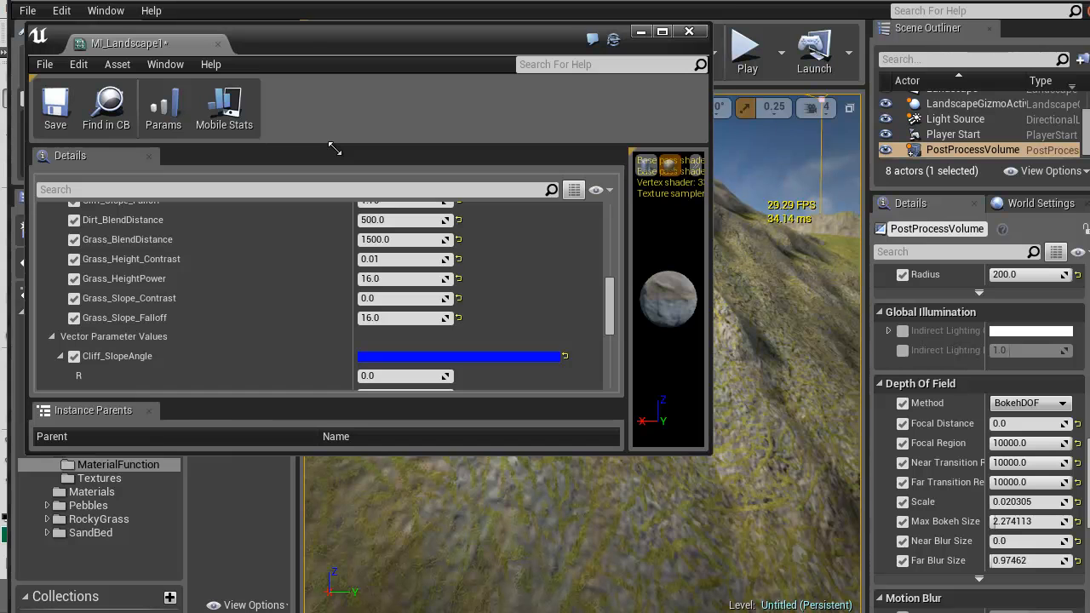
Resize the MI_Landscape1 window to a tall, narrow shape, widen its parameter name column, and inspect the grassy hillside
mouse_move(710, 454)
mouse_down()
mouse_move(257, 586)
mouse_move(367, 612)
mouse_up()
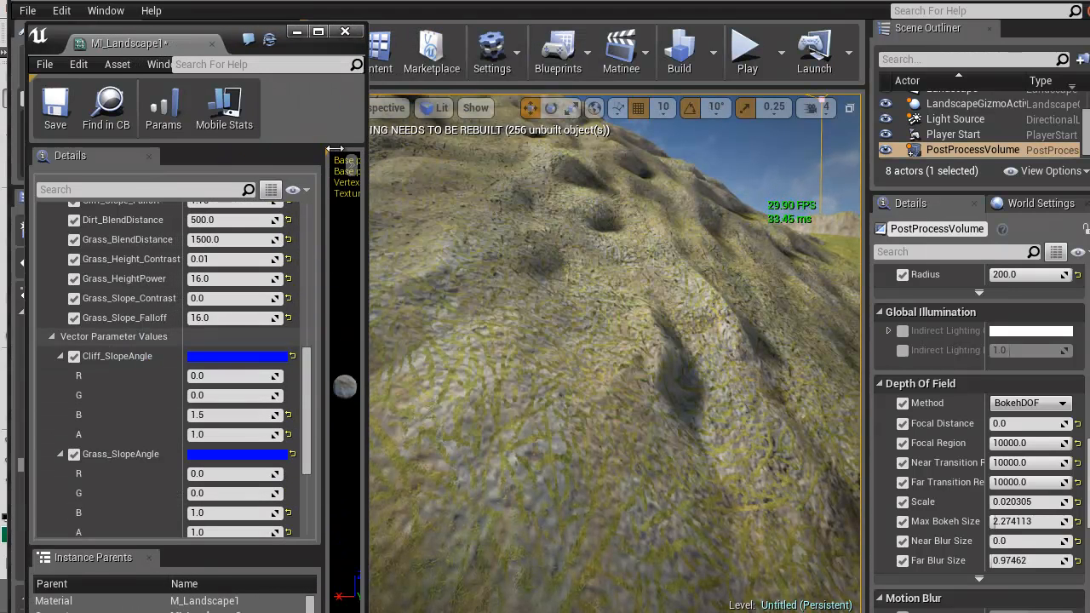
drag(184, 340, 190, 340)
mouse_move(545, 341)
right_down()
mouse_move(817, 349)
mouse_move(809, 371)
mouse_move(614, 383)
mouse_move(634, 332)
right_up()
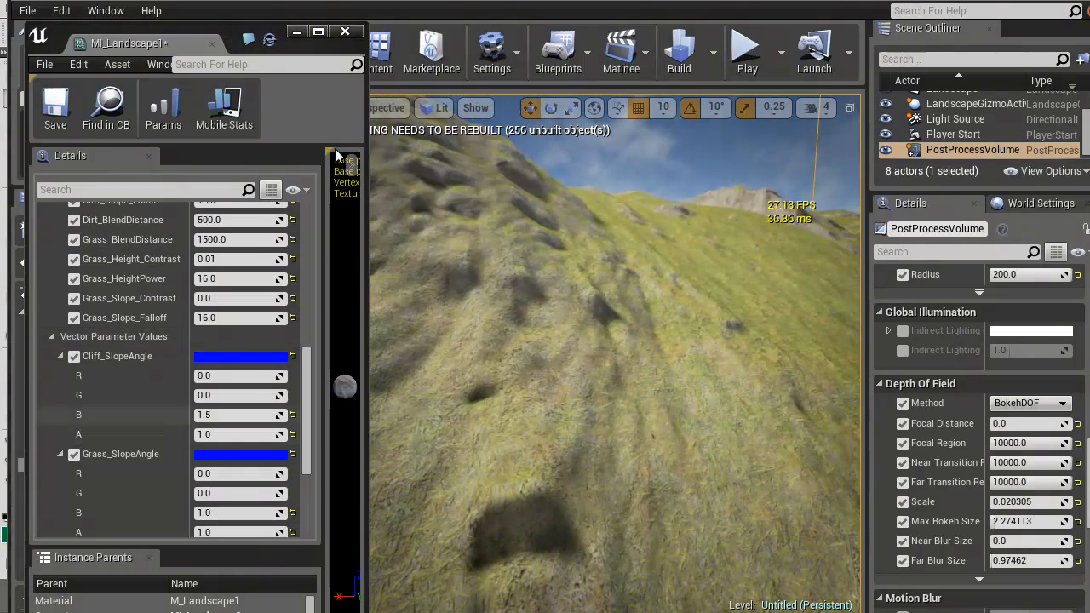
Set Grass_Slope_Contrast to 1 and inspect how the grass blends along the hillside and lower slopes
scroll(171, 366, down, 2)
scroll(171, 366, up, 6)
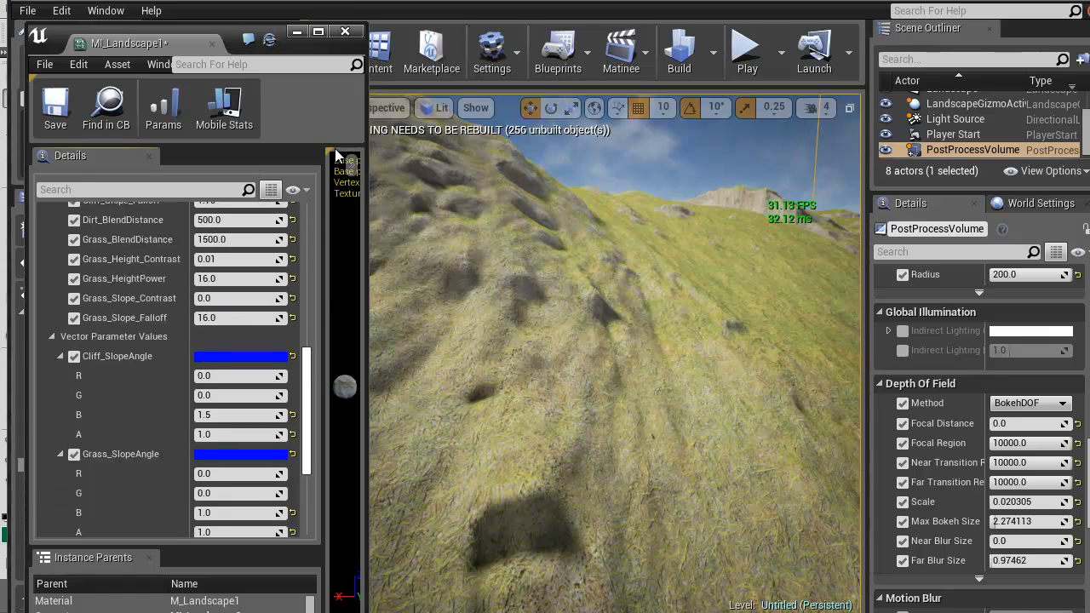
mouse_move(596, 341)
right_down()
mouse_move(732, 281)
mouse_move(673, 341)
right_up()
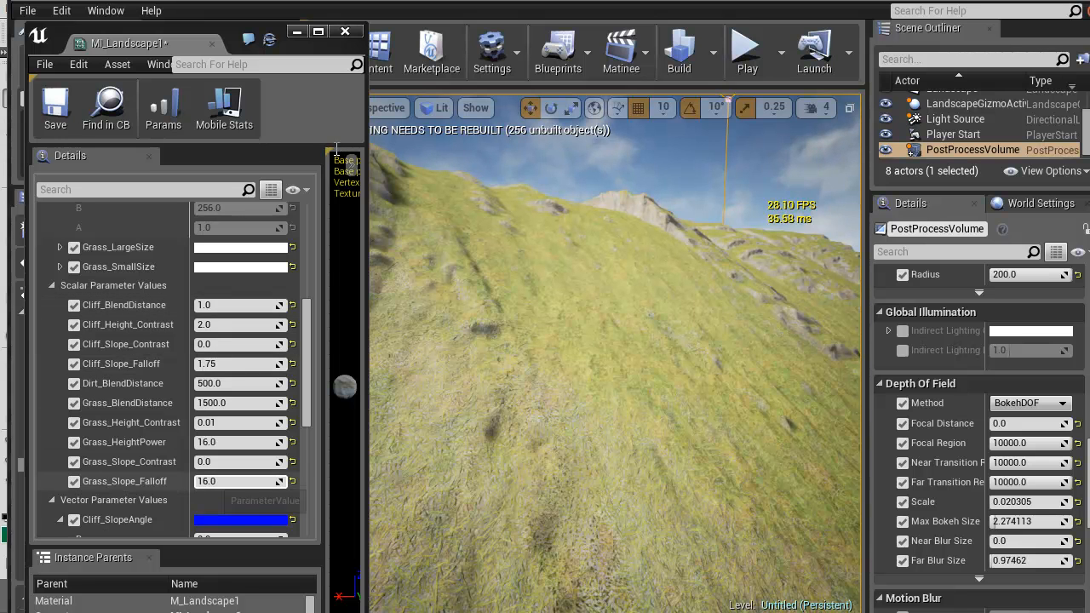
click(239, 462)
text(1)
key(Return)
right_drag(613, 341, 698, 392)
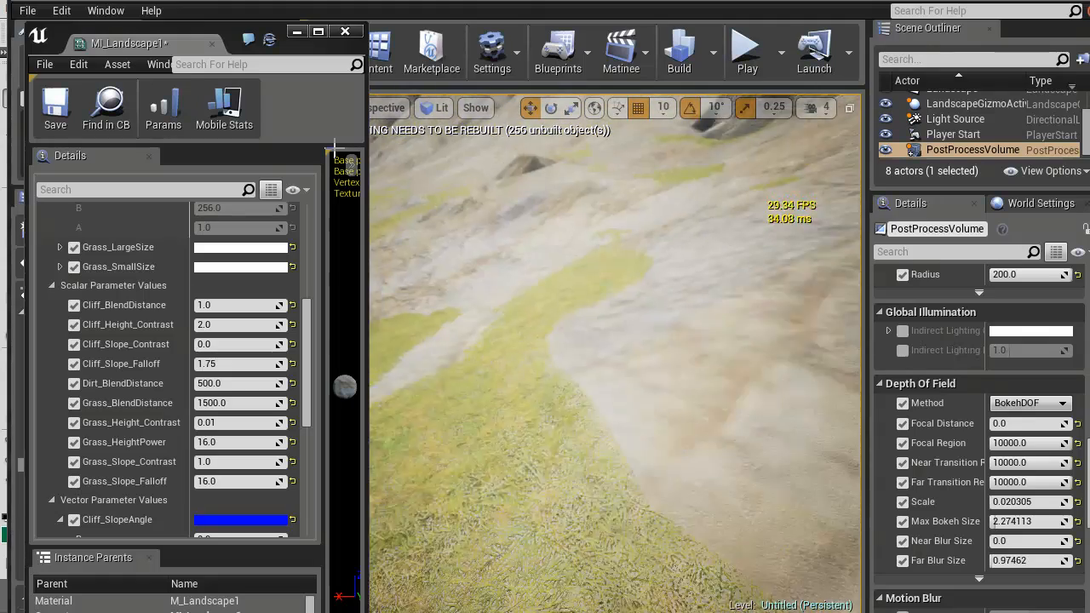
right_drag(334, 148, 338, 156)
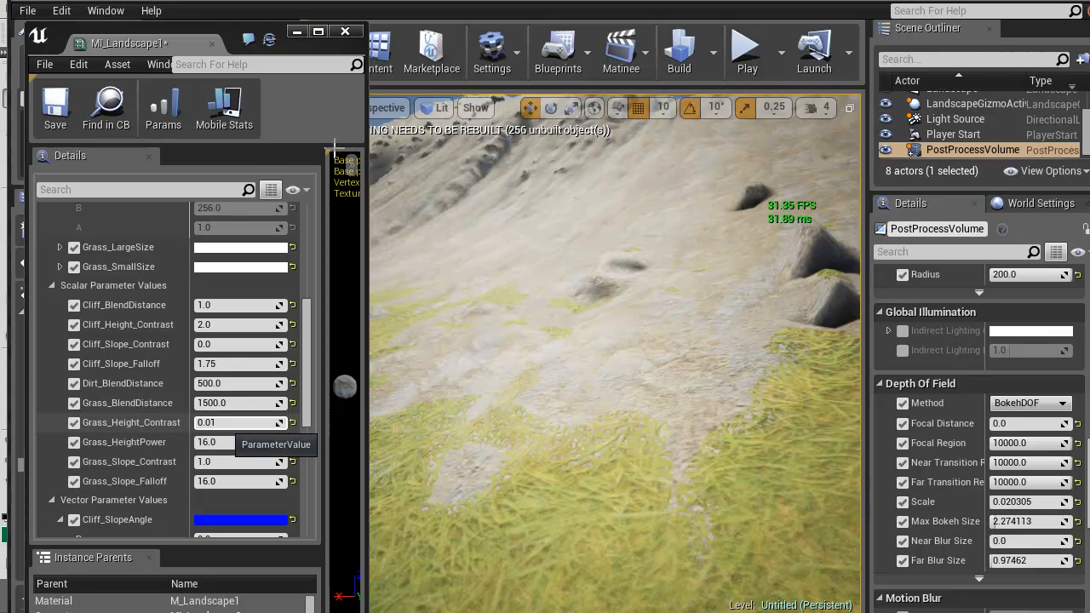
Set Grass_HeightPower to 1 and inspect the grass blend on the slope and the flat ground
click(225, 424)
right_drag(545, 374, 477, 358)
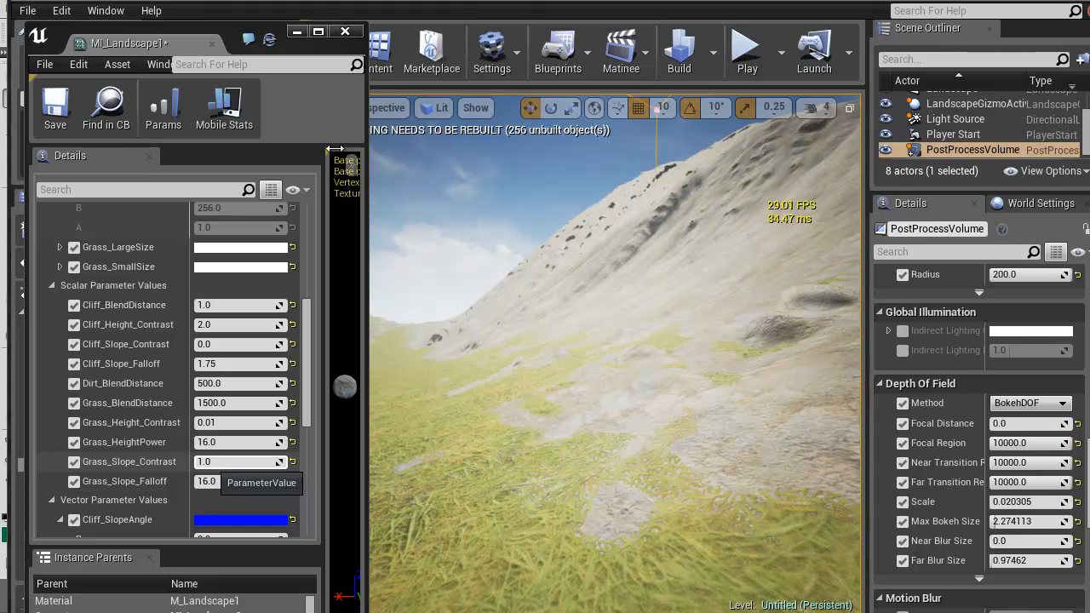
click(225, 444)
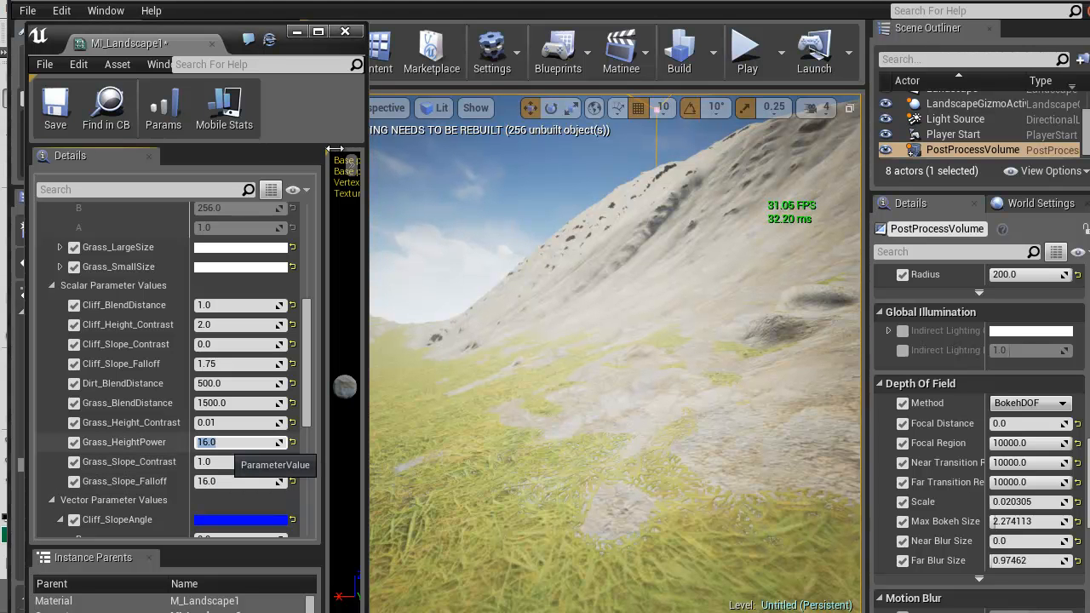
text(1)
key(Return)
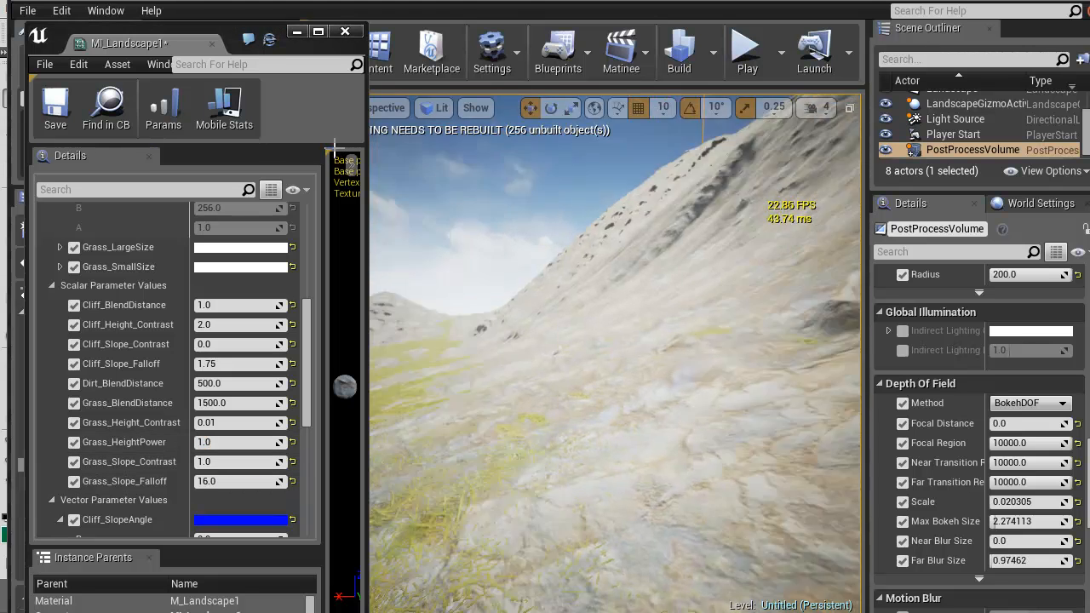
right_drag(613, 341, 545, 391)
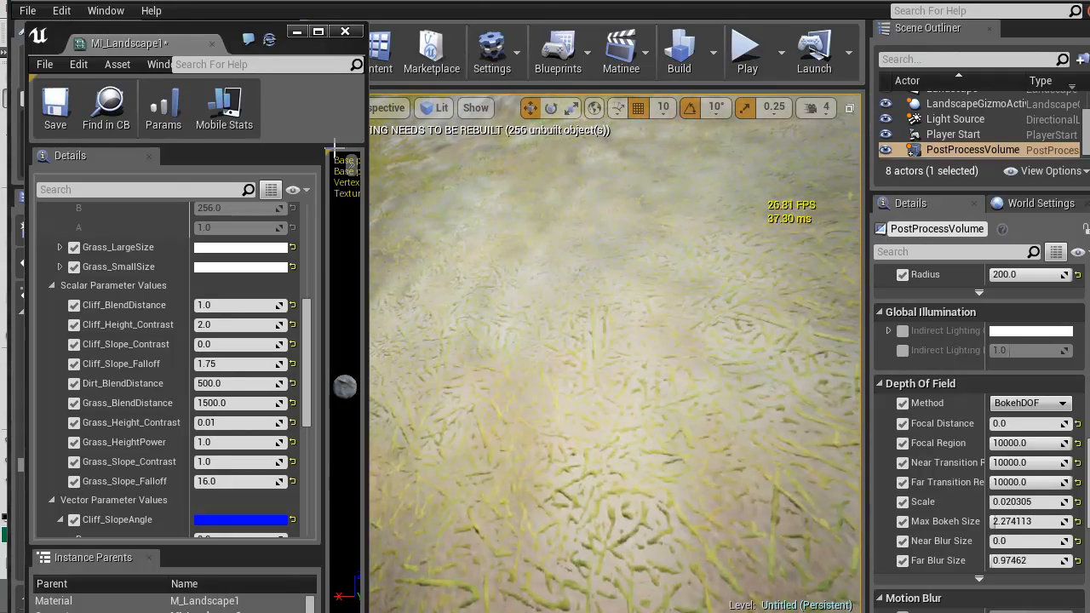
right_drag(613, 341, 797, 317)
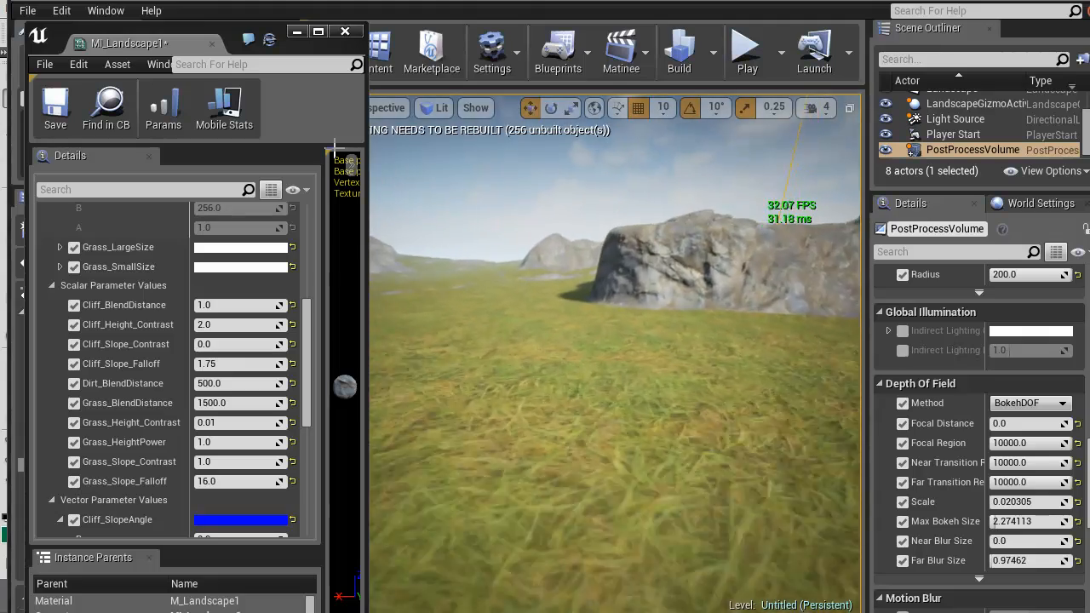
Inspect the rock outcrop's grass edges up close and set Cliff_Slope_Falloff to 4
mouse_move(613, 340)
right_down()
mouse_move(614, 290)
mouse_move(615, 375)
mouse_move(614, 298)
mouse_move(615, 366)
mouse_move(613, 302)
mouse_move(612, 330)
mouse_move(628, 336)
mouse_move(596, 336)
right_up()
key(w)
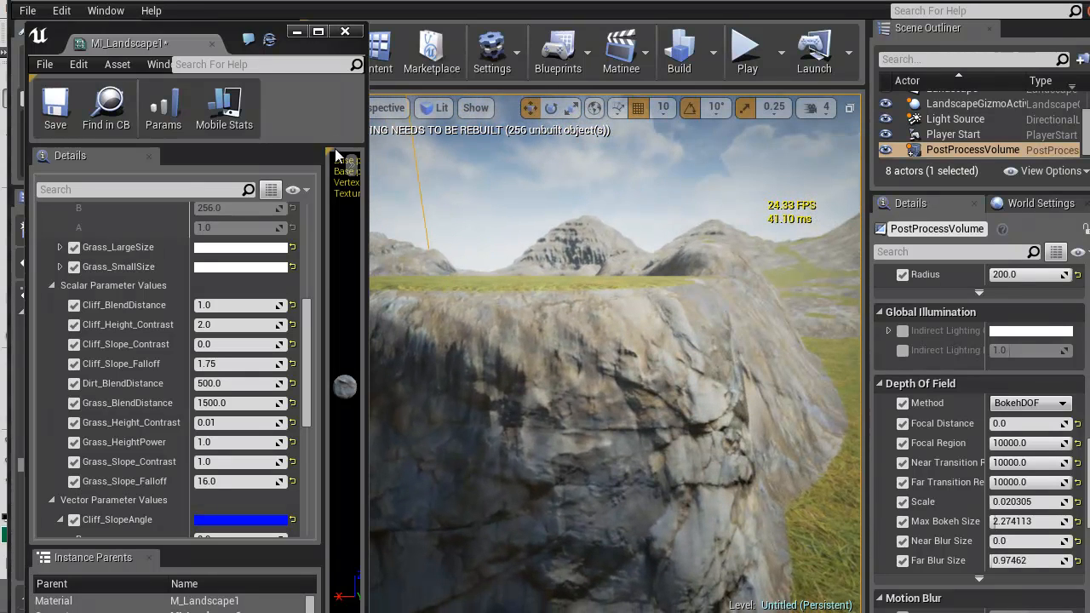
drag(306, 362, 307, 369)
right_drag(608, 341, 640, 349)
key(w)
key(w)
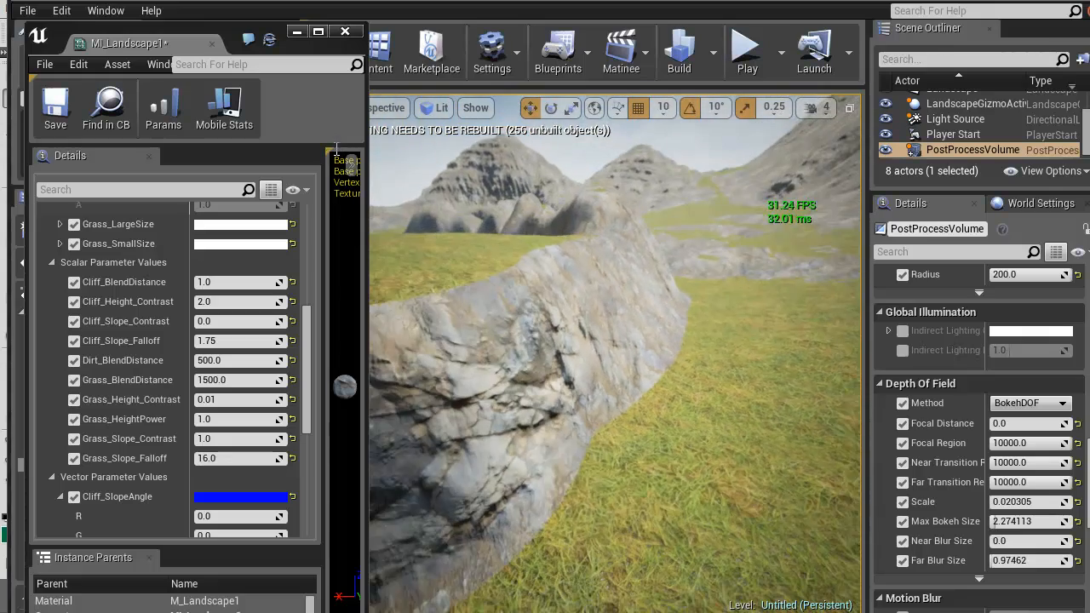
click(247, 341)
text(1.0)
text(4)
key(Return)
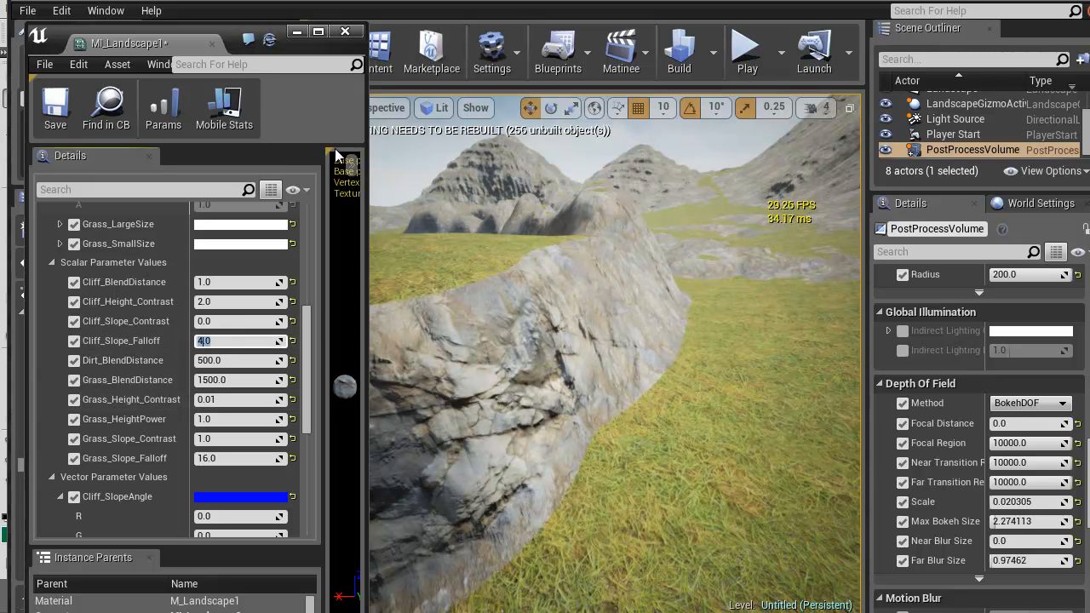
Try 1, 0.1 and 4 for the B component of Cliff_SlopeAngle and return it to 1
scroll(247, 367, down, 3)
scroll(225, 415, down, 1)
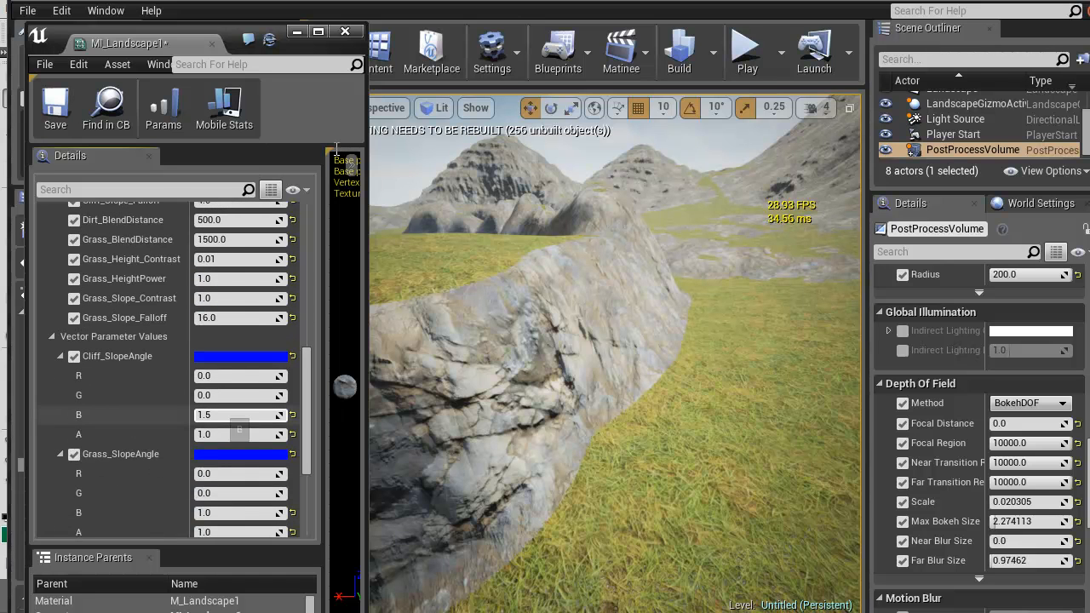
click(226, 414)
text(1)
key(Return)
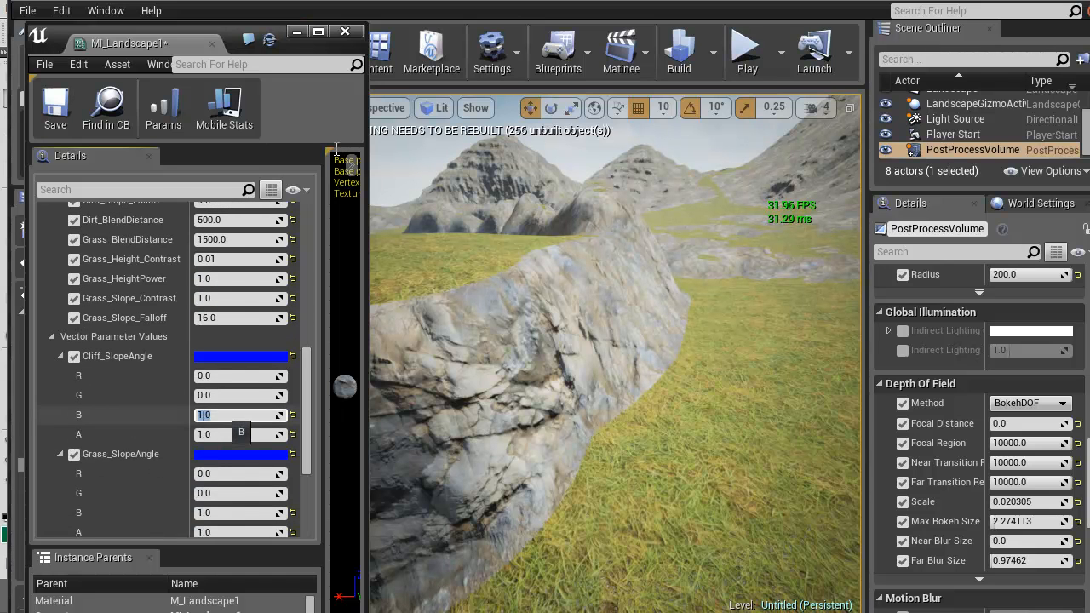
text(.1)
key(Return)
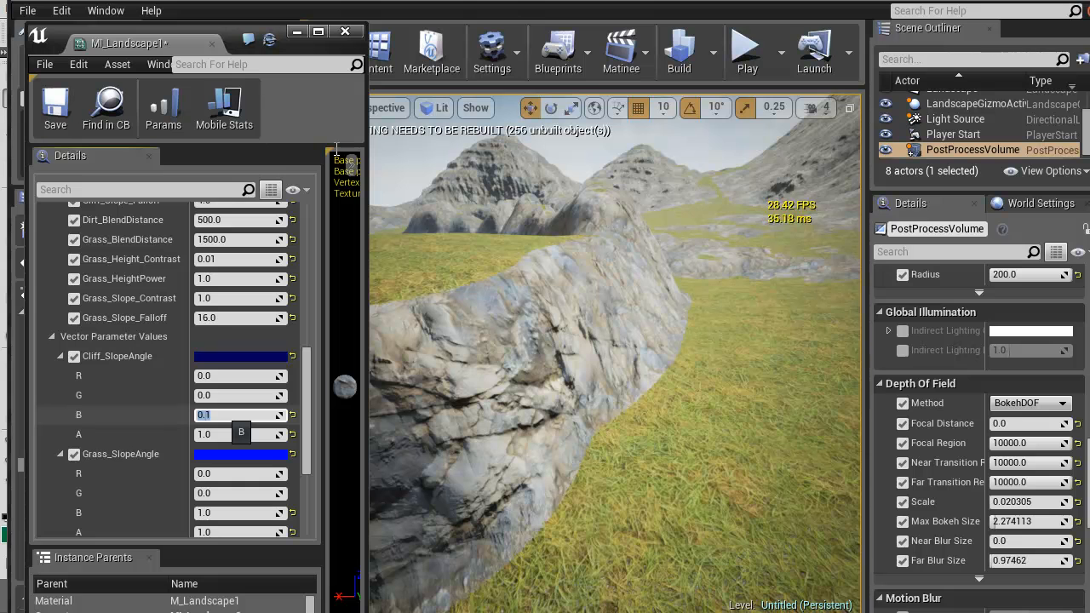
text(4)
key(Return)
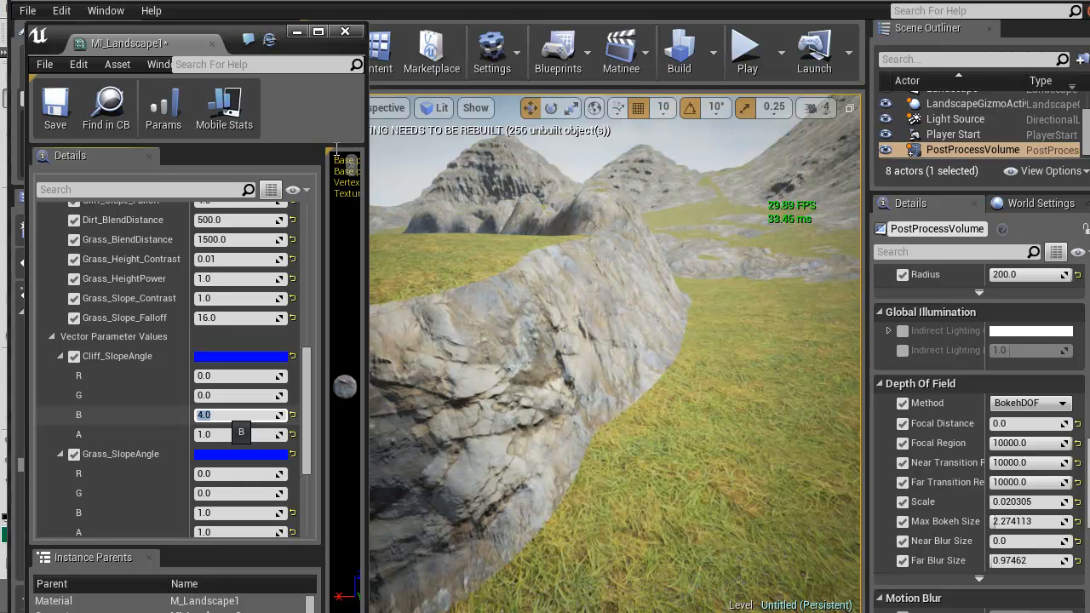
text(1)
key(Return)
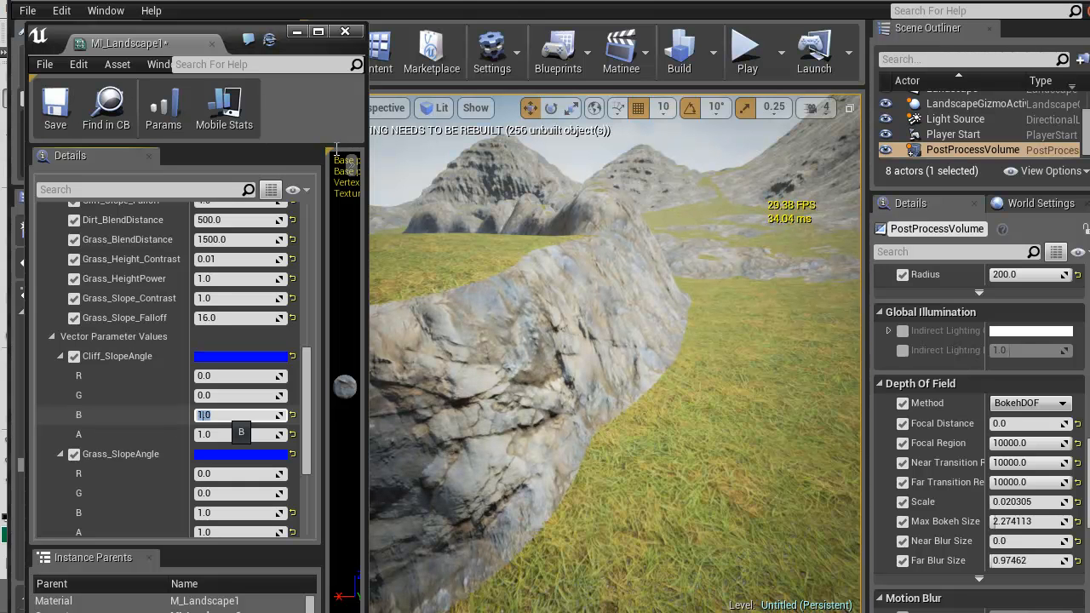
Try 0.5 for the B component of Grass_SlopeAngle, set it to 0.75 and check the terrain
click(223, 513)
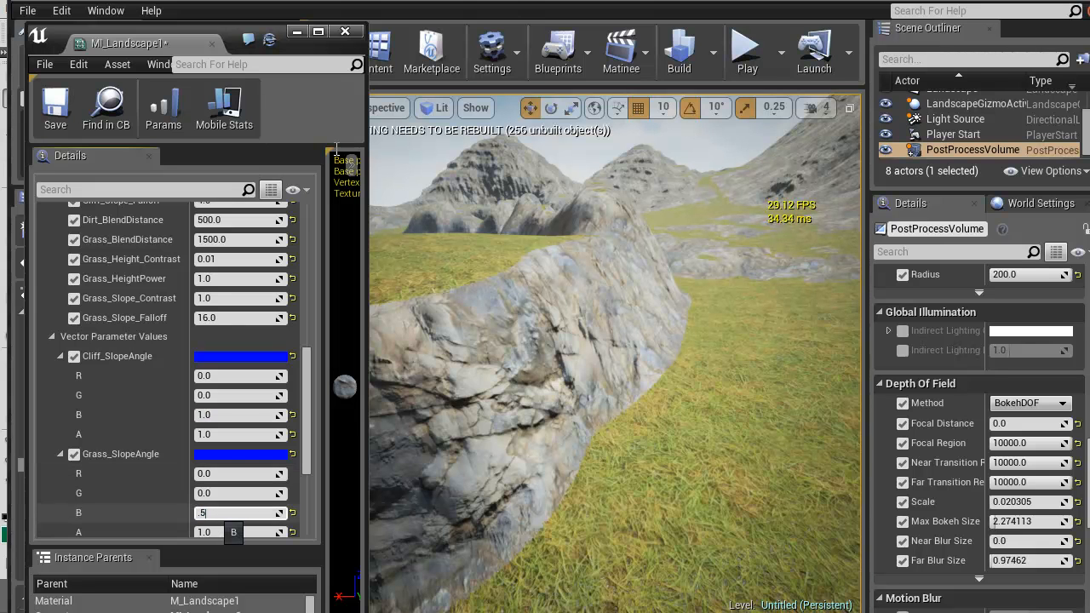
key(Return)
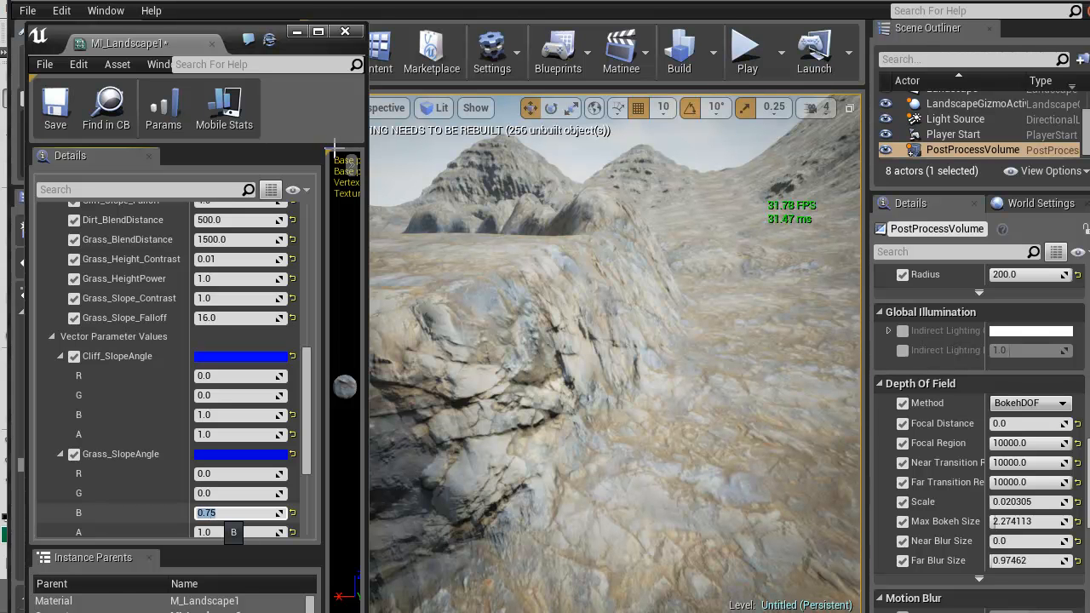
right_drag(613, 353, 800, 327)
Set Grass_Slope_Contrast to 0.1, and try 1 and 3 for Grass_Slope_Falloff before setting it to 4
scroll(213, 357, up, 3)
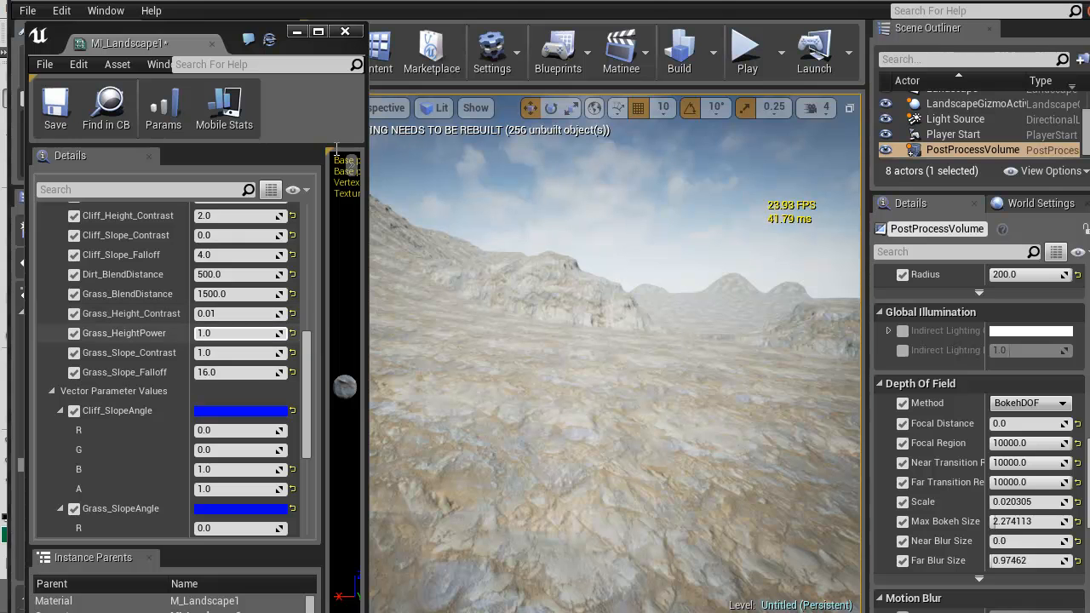
click(223, 352)
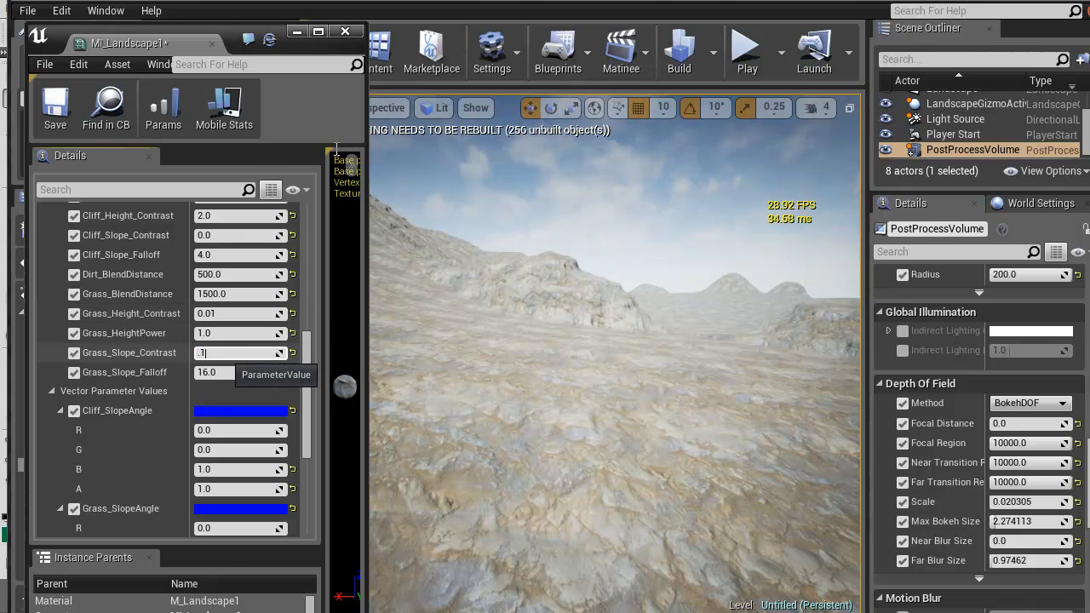
click(209, 372)
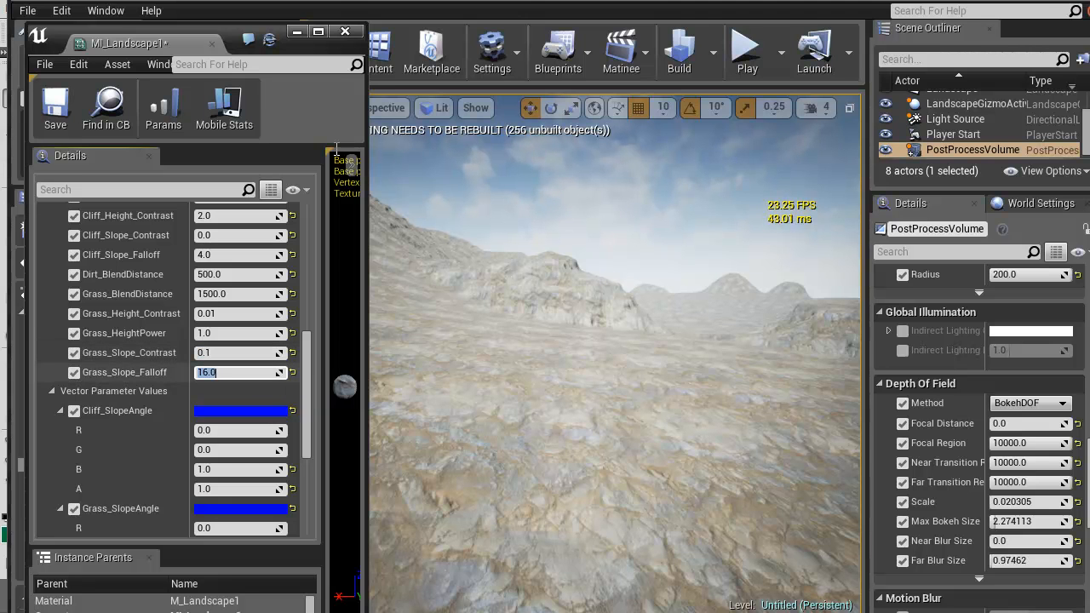
text(1)
key(Return)
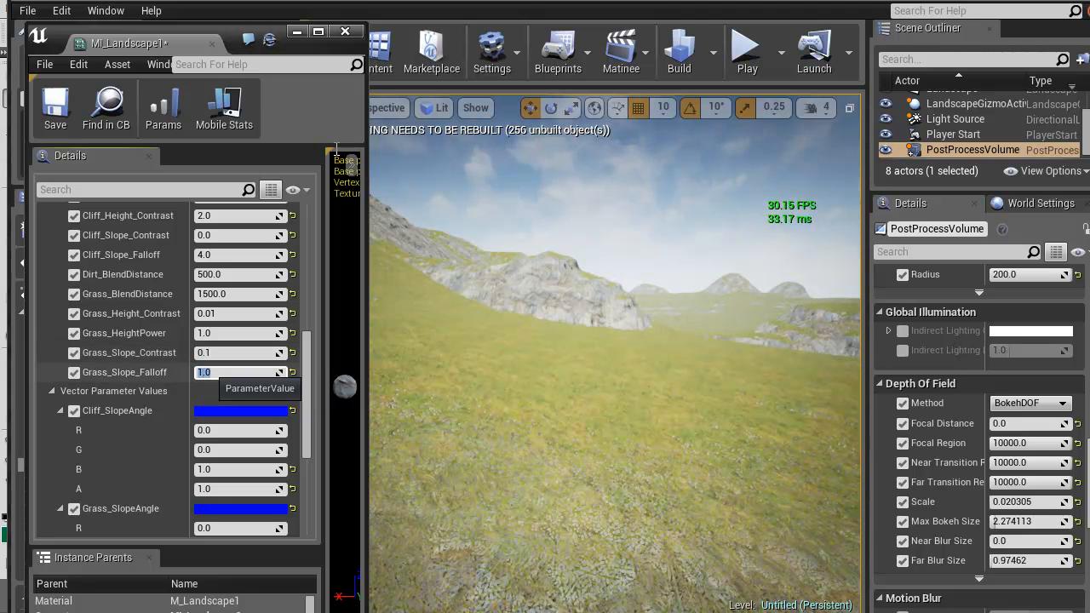
text(4)
key(Return)
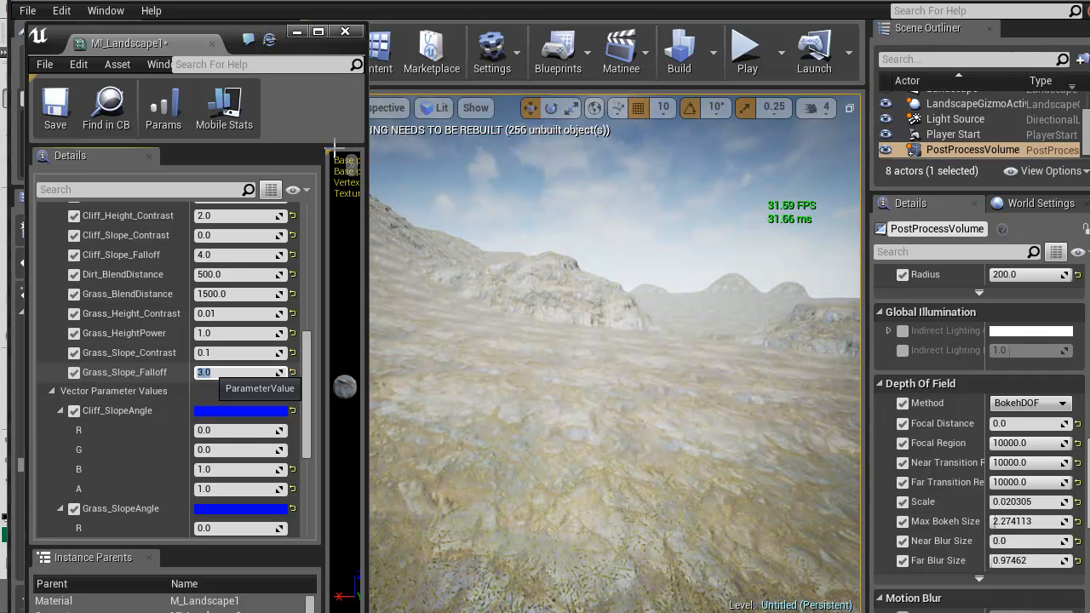
right_drag(613, 340, 426, 319)
right_drag(613, 341, 694, 306)
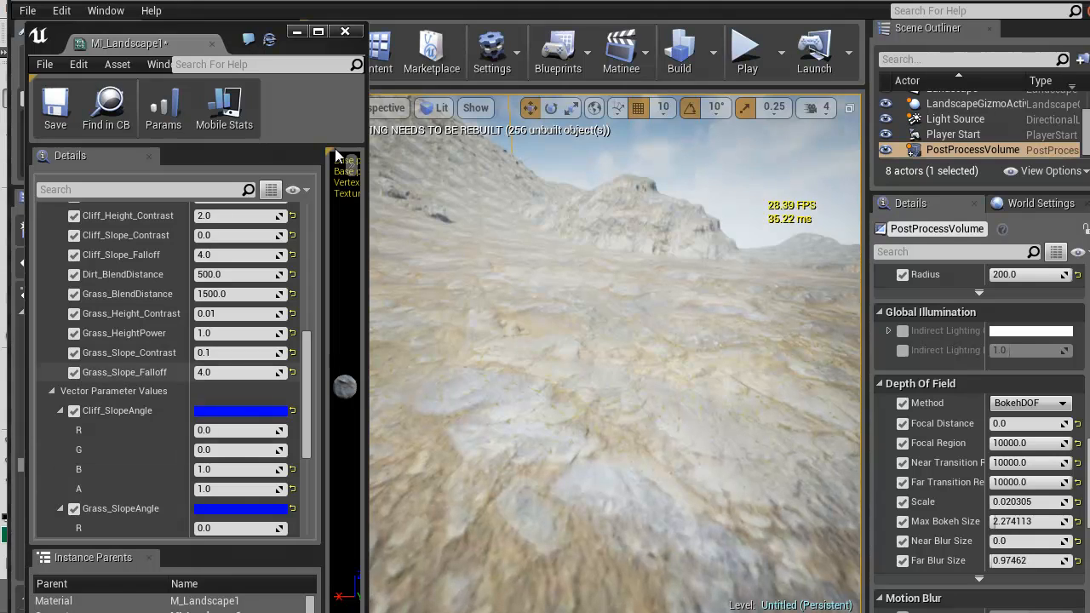
Set Grass_Slope_Contrast to 0.01 and Grass_HeightPower to 8, and check the grass up to the rock face
click(230, 353)
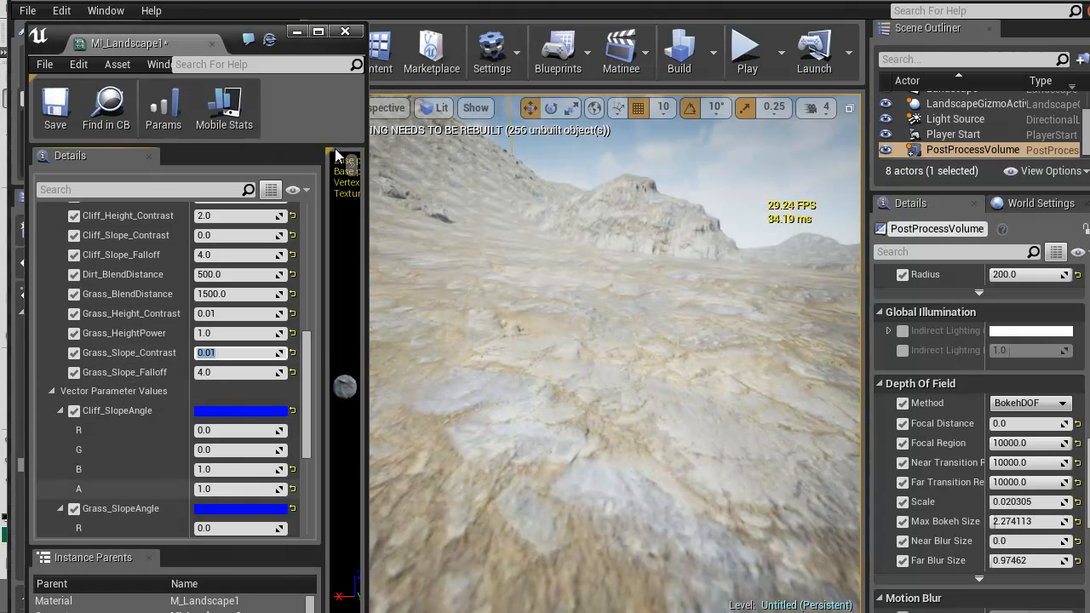
click(230, 333)
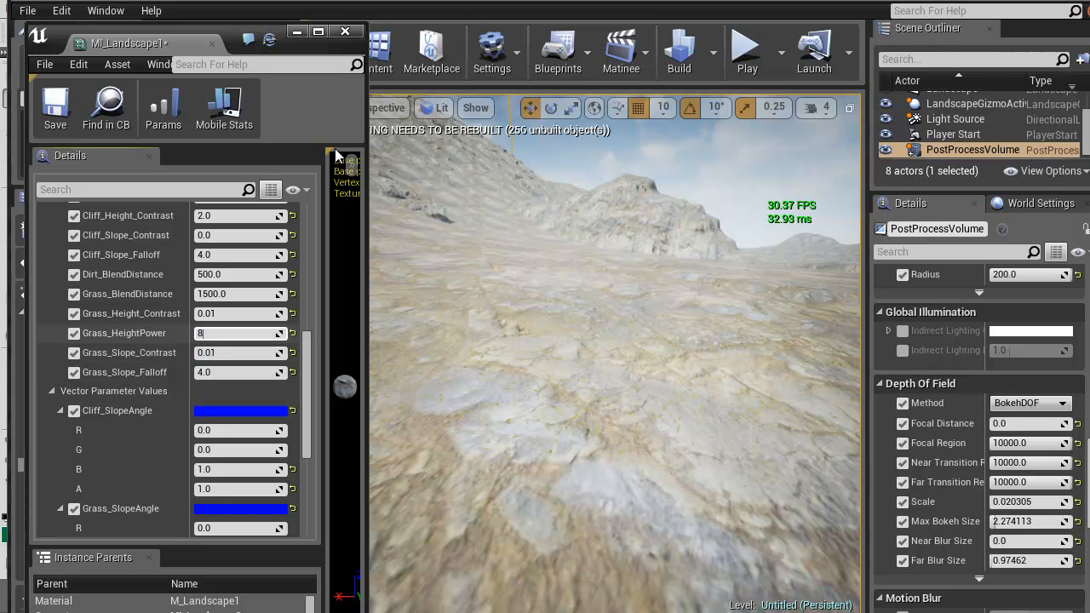
text(8)
key(Return)
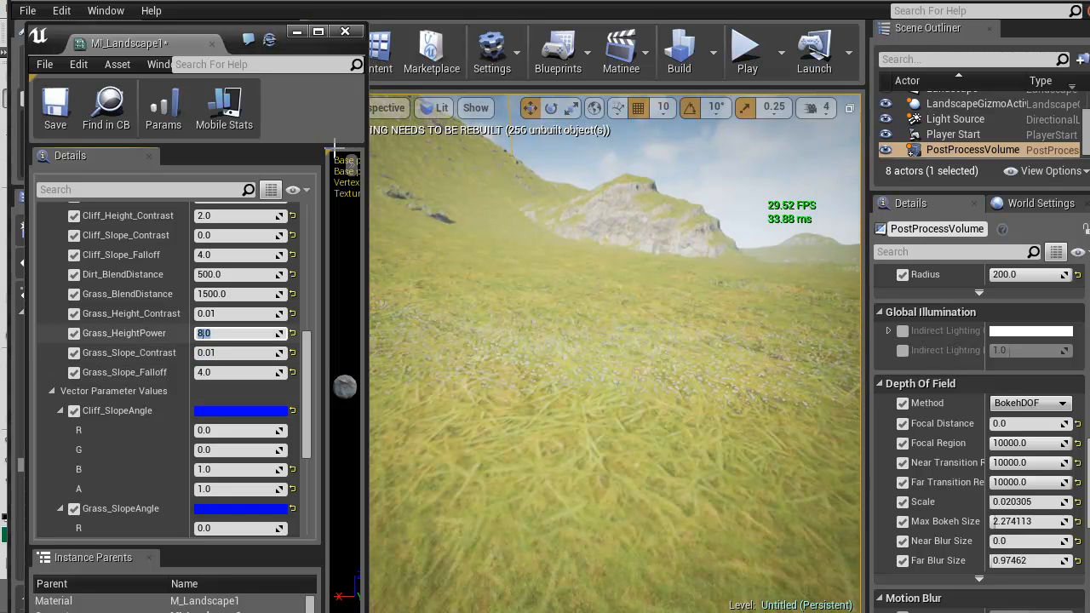
right_drag(545, 357, 813, 342)
Try 0.8 and 0.1 for the B component of Cliff_SlopeAngle and set it to 2
click(243, 469)
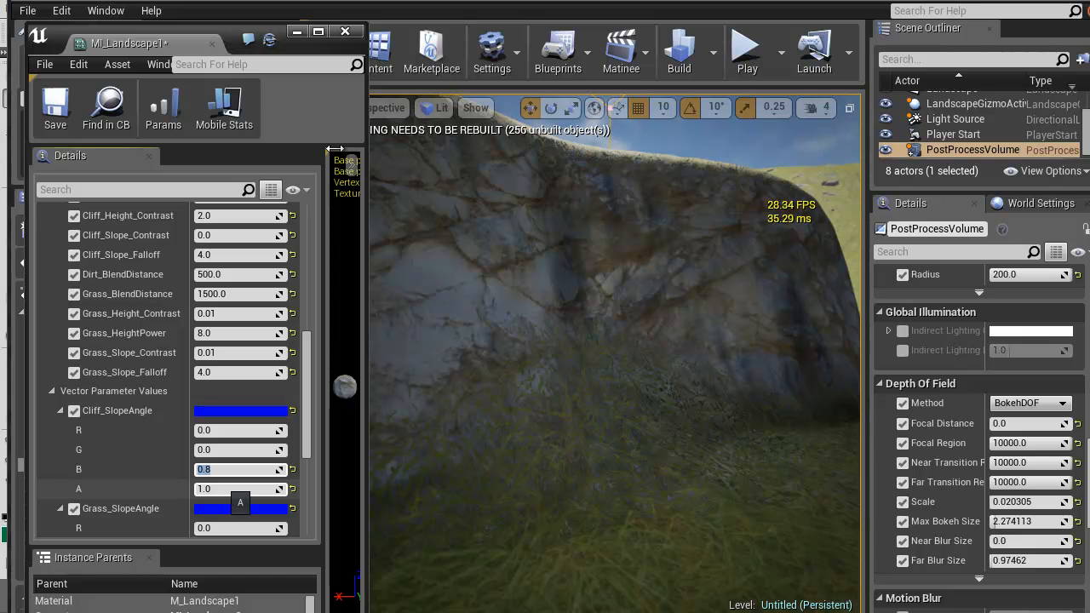
text(0.1)
key(Return)
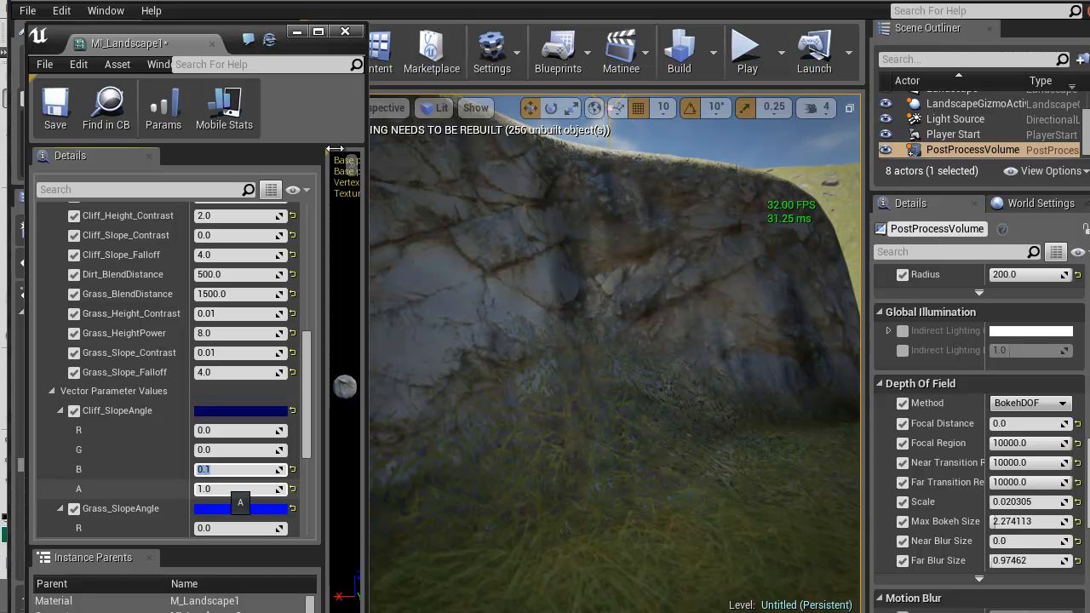
text(2)
key(Return)
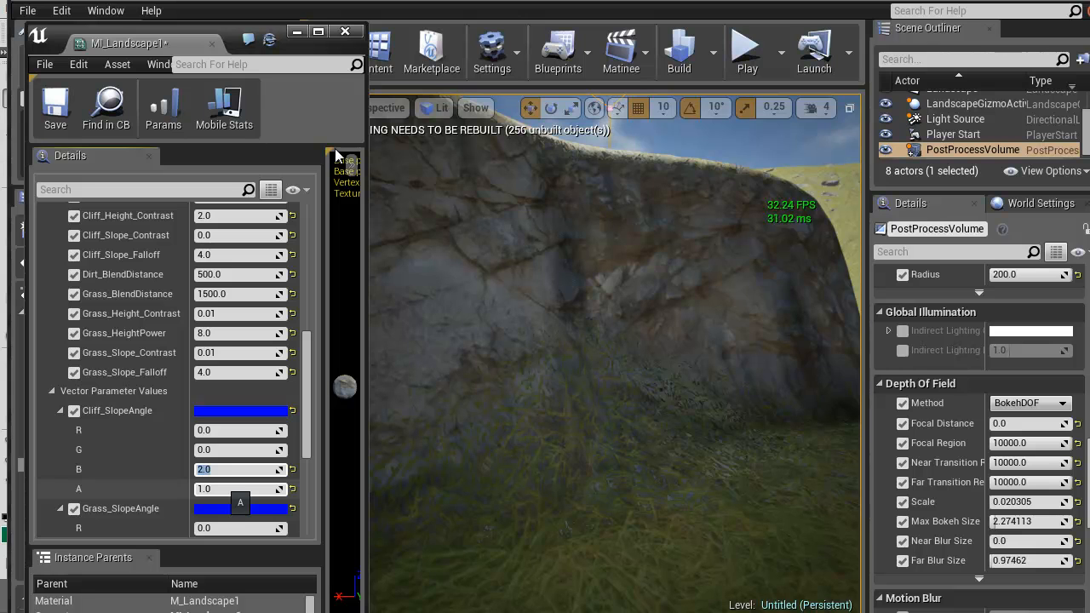
Set Cliff_Height_Contrast to 0.01 while viewing the rock's shaded face and upper edge
scroll(170, 366, up, 4)
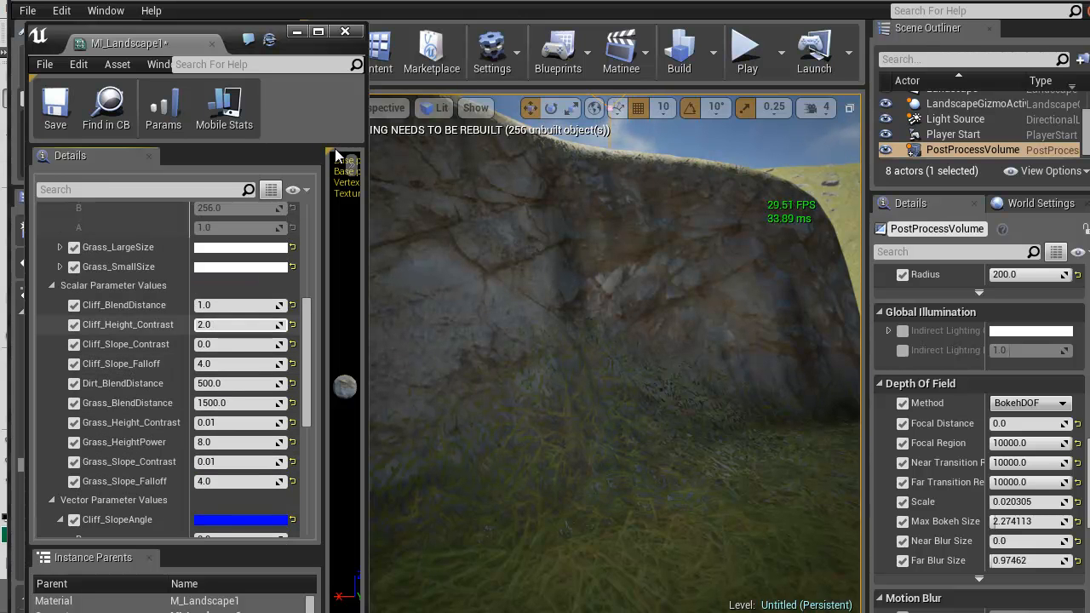
click(214, 305)
click(214, 325)
right_drag(545, 408, 546, 358)
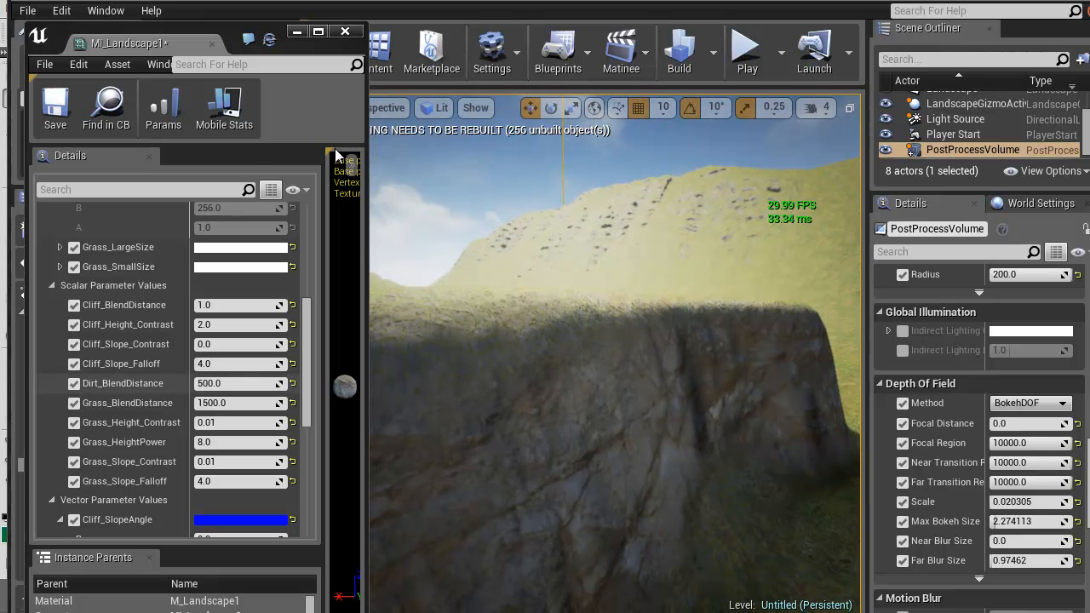
click(214, 324)
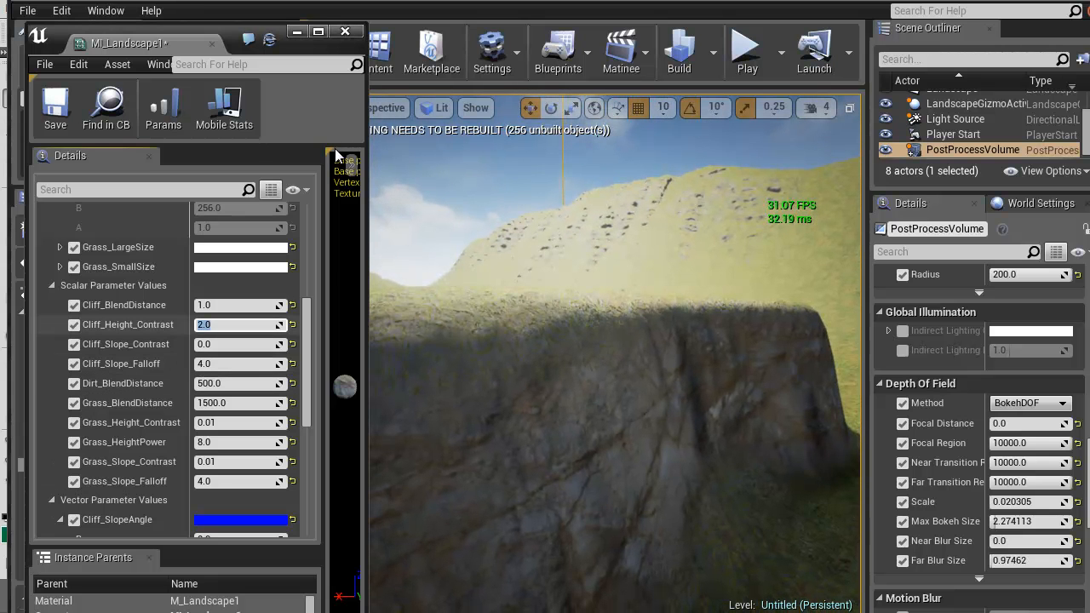
key(Return)
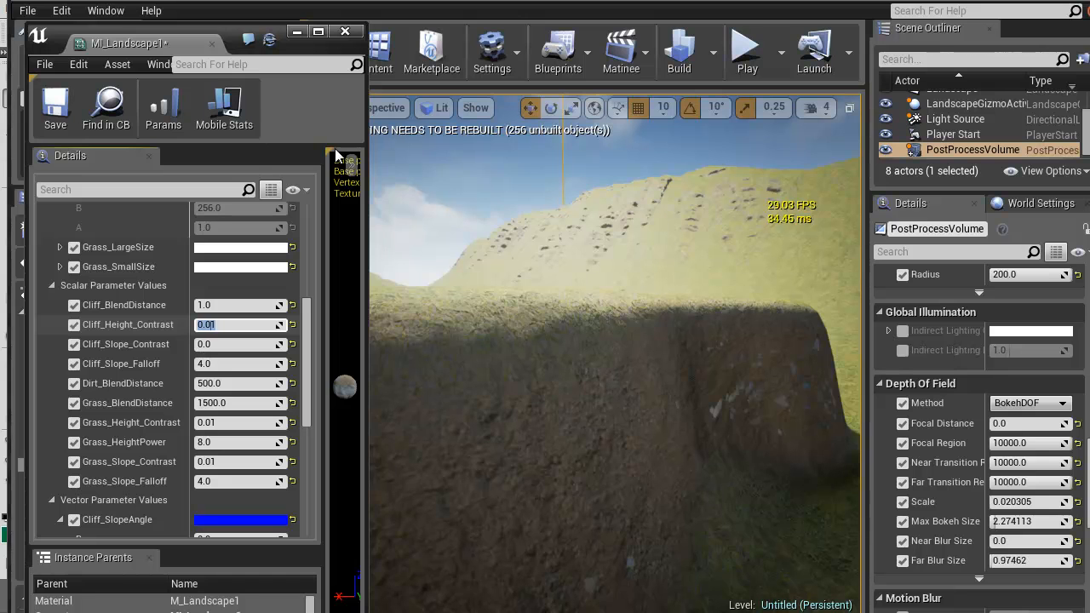
Try 1, 1.1, 0.5 and 2 for Cliff_Height_Contrast, check the rock faces, and set the parameter to 1.75
key(Return)
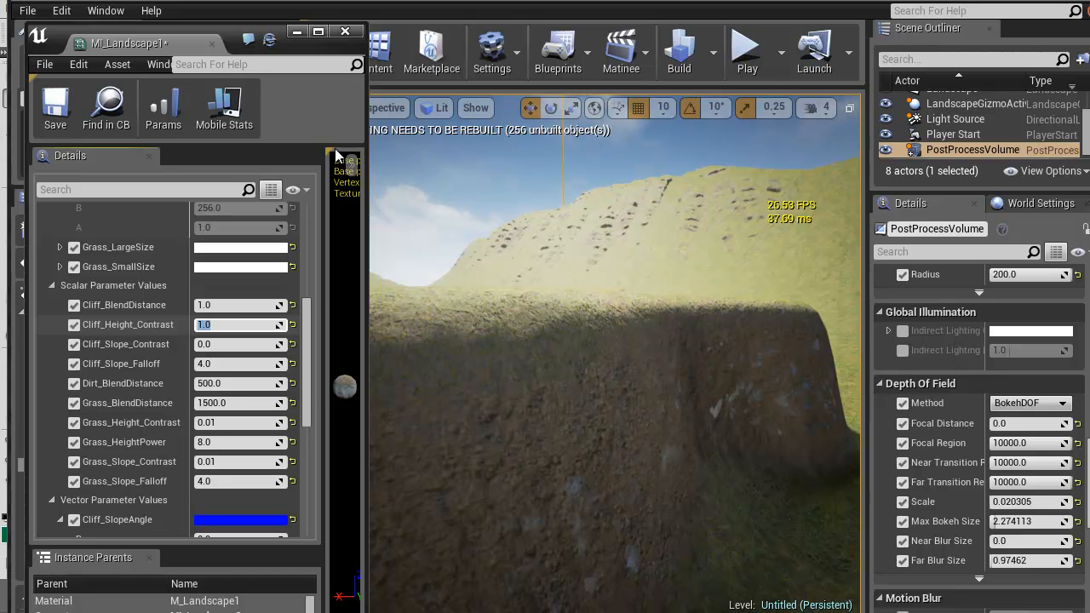
key(Return)
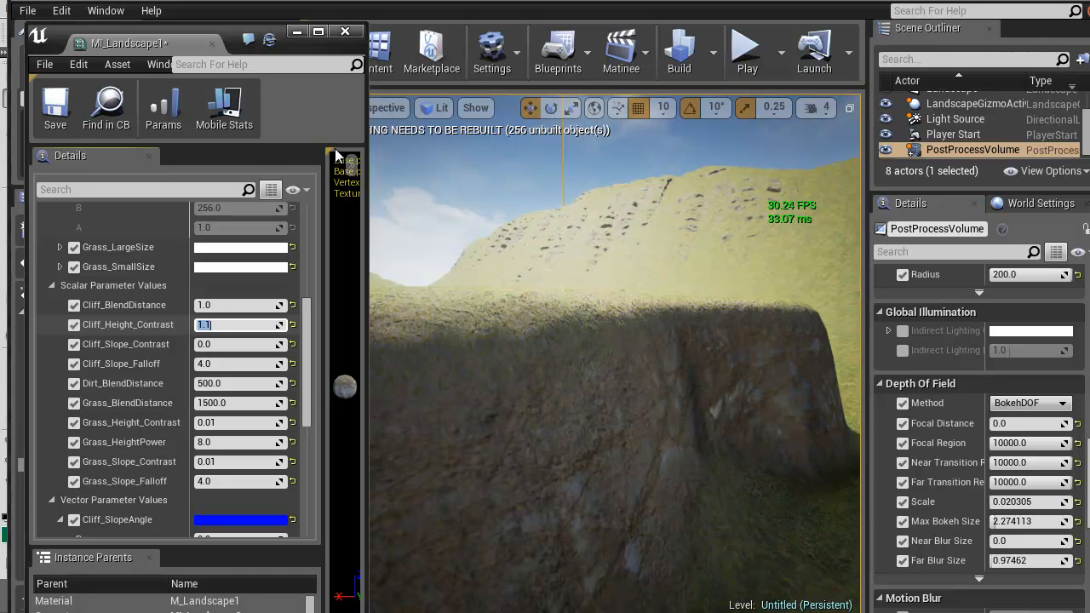
text(.5)
key(Return)
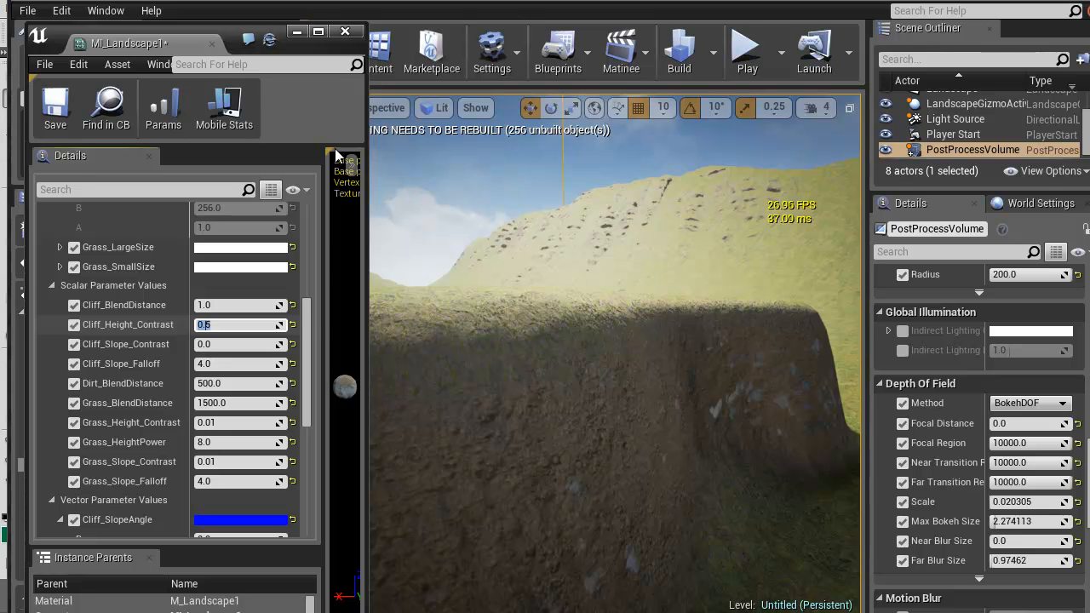
text(2)
key(Return)
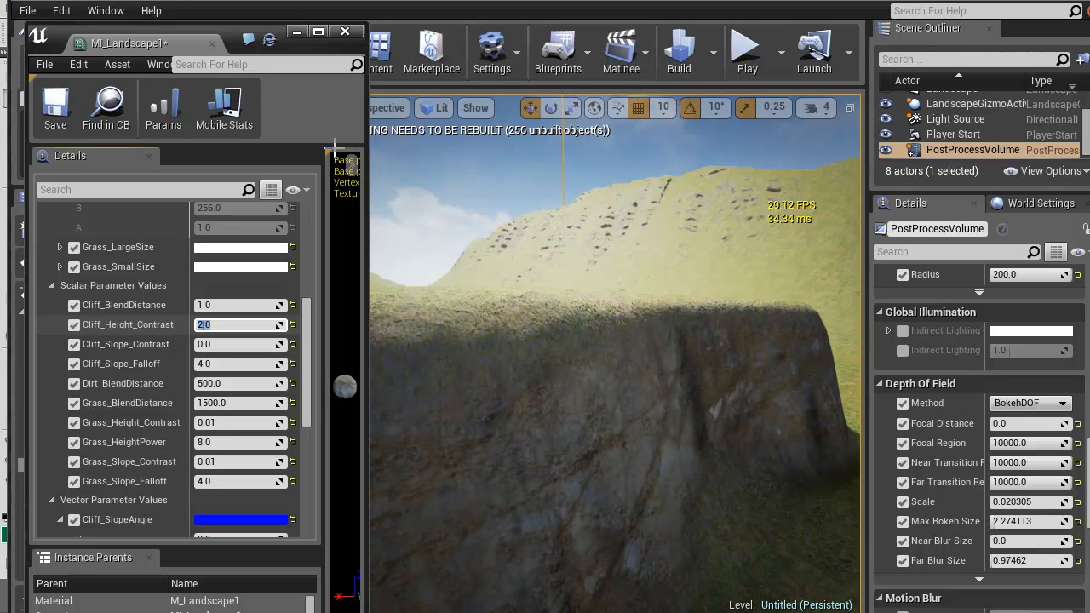
right_drag(613, 340, 467, 342)
key(w)
key(w)
key(w)
Set Cliff_Slope_Contrast to 1 and check the exposed rock on the hillside up close
click(230, 344)
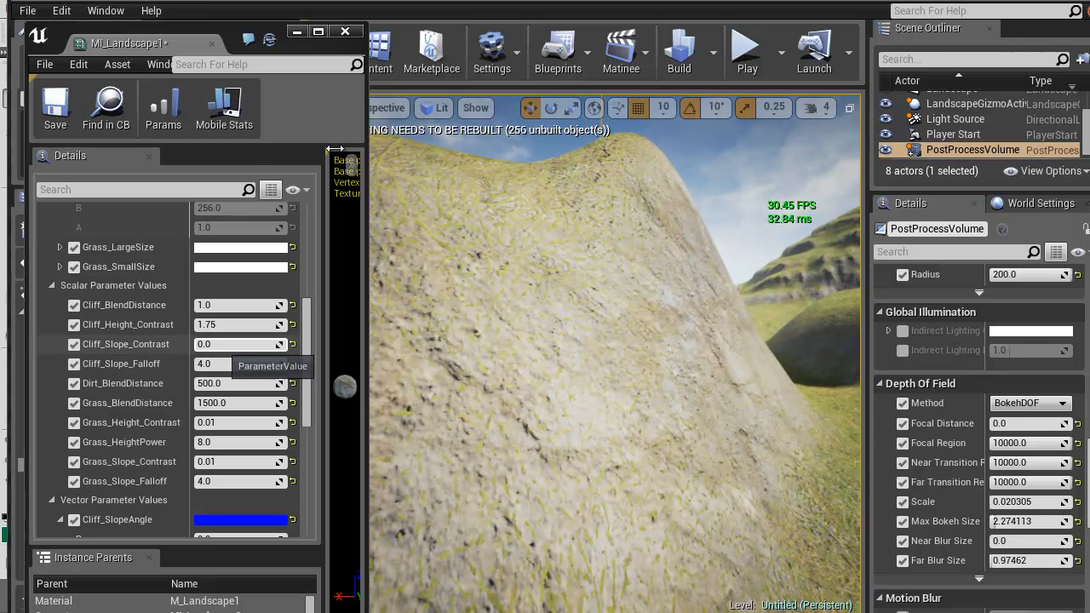
text(1)
key(Return)
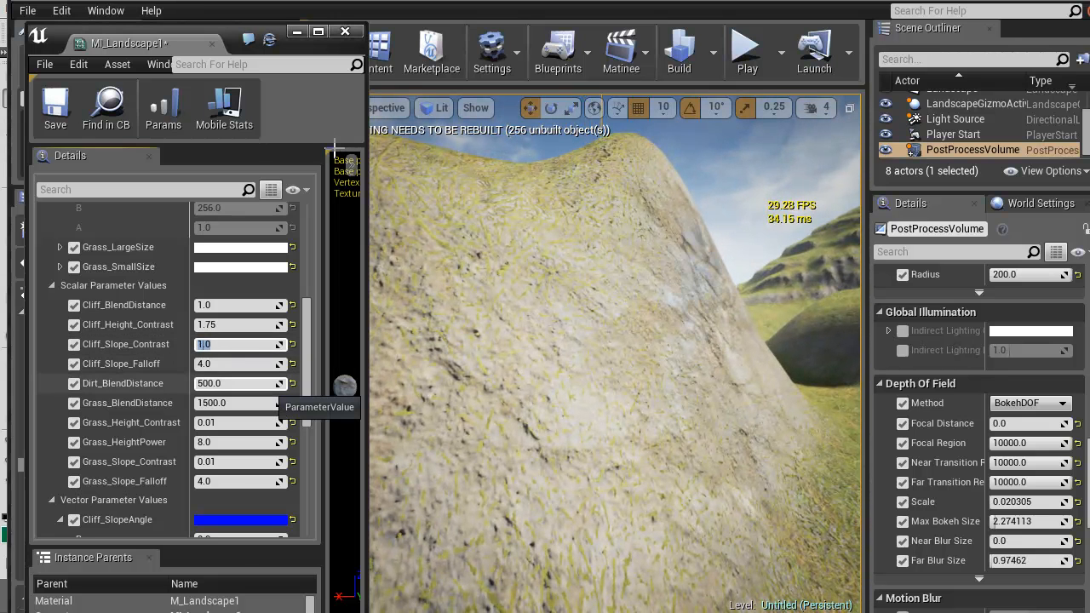
key(w)
right_drag(443, 349, 518, 325)
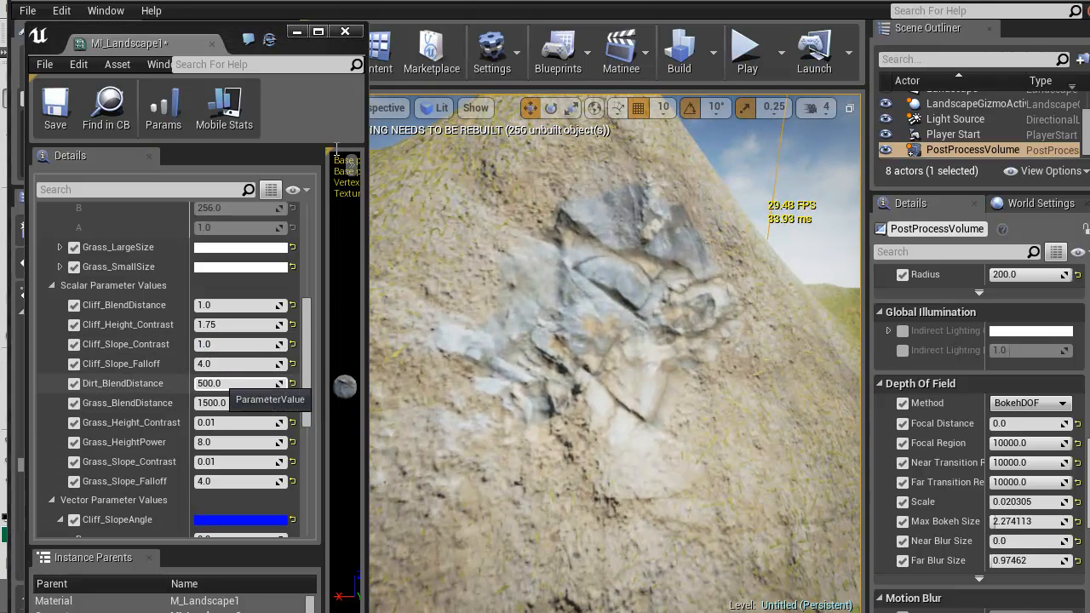
Try 2 and 8 for Cliff_Slope_Falloff, set it to 16, and check the edge between rock and grass
click(243, 364)
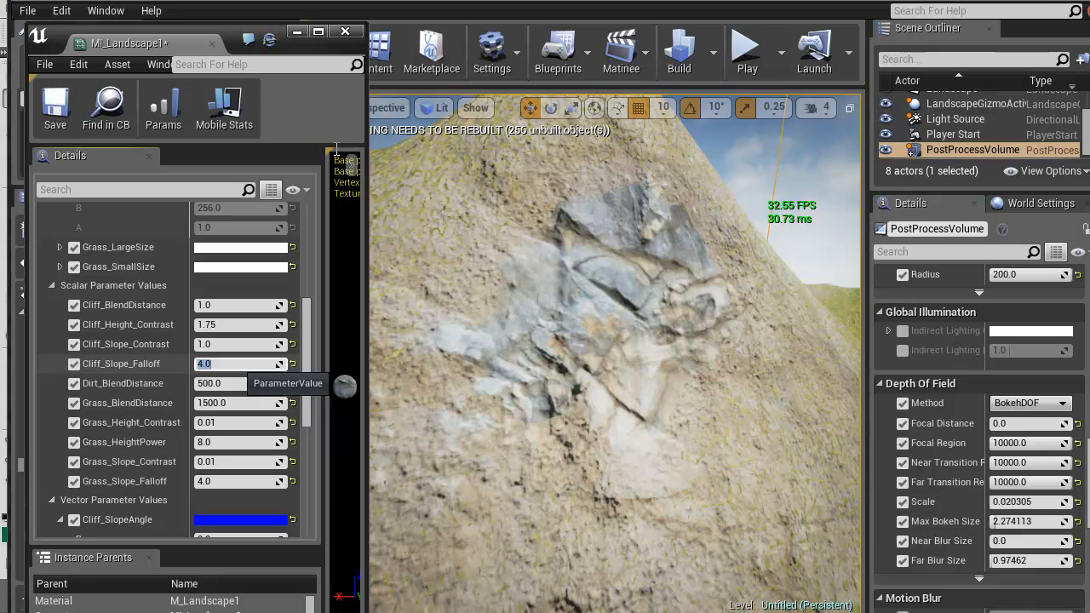
text(2)
key(Return)
text(8)
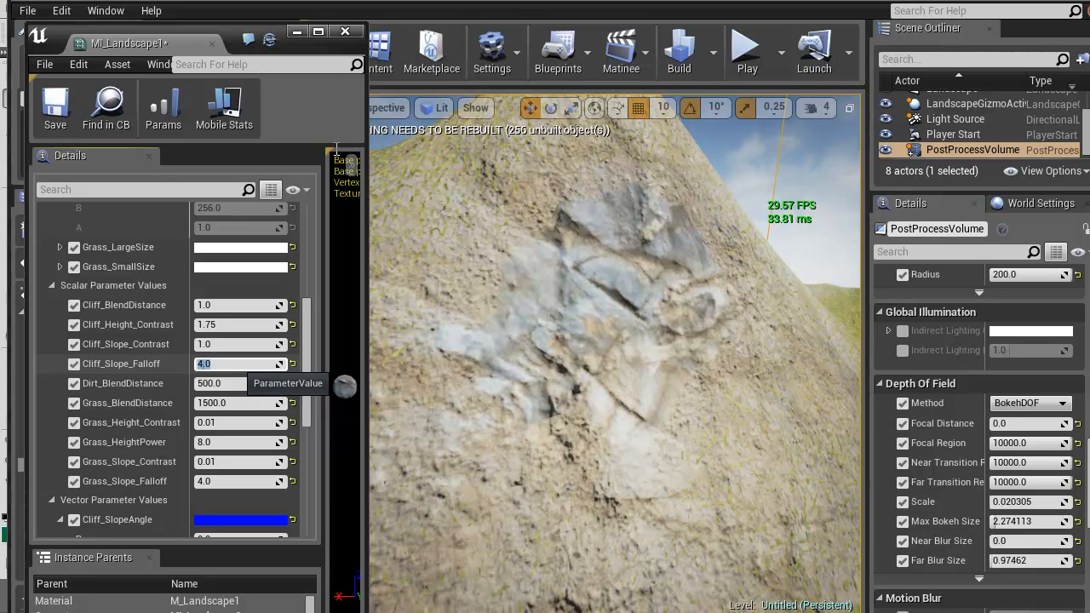
key(Return)
text(16)
key(Return)
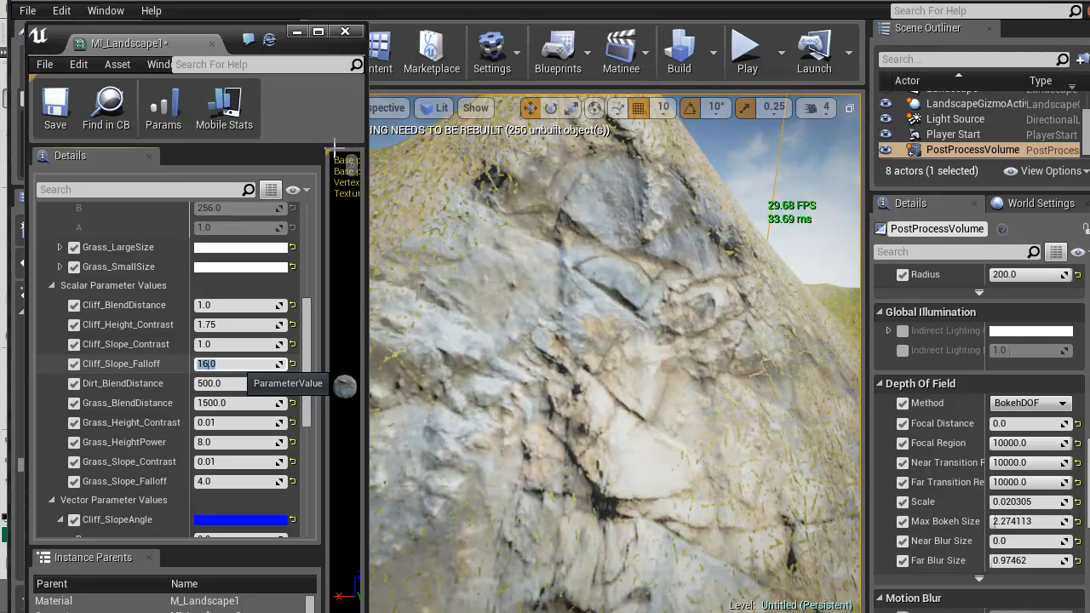
right_drag(545, 272, 609, 383)
right_drag(334, 149, 335, 150)
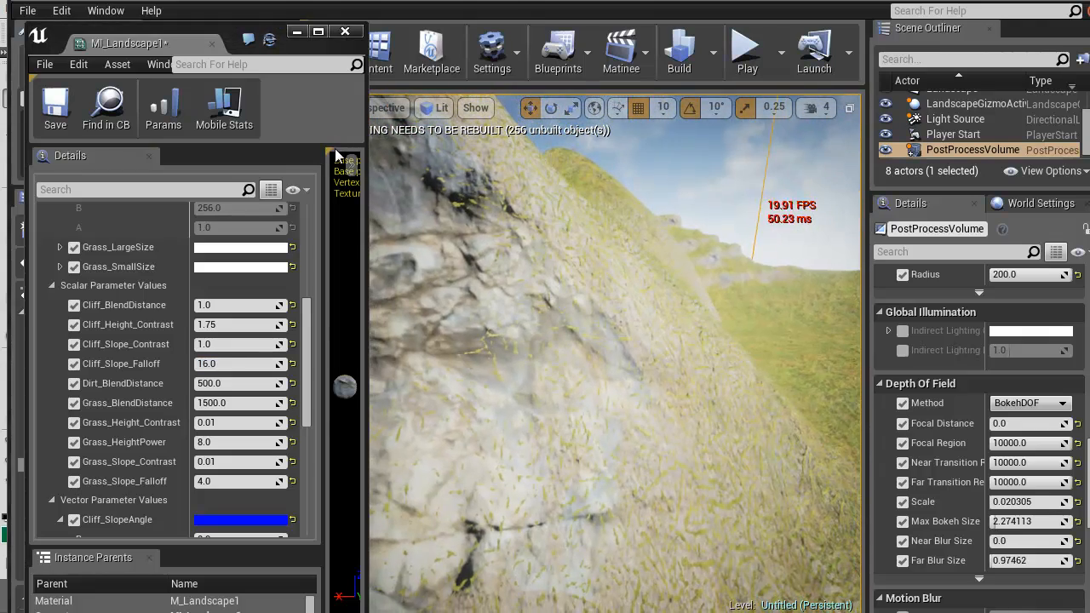
Set the B component of Grass_SlopeAngle to 0.6 and Grass_HeightPower to 64, checking the grass coverage on the hills
scroll(243, 498, down, 7)
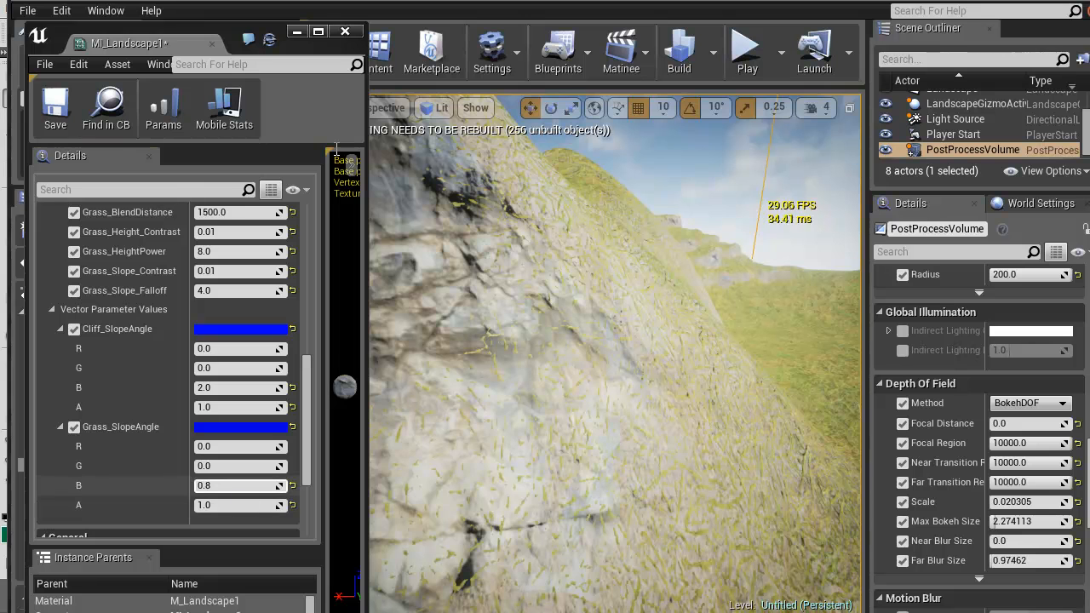
click(238, 485)
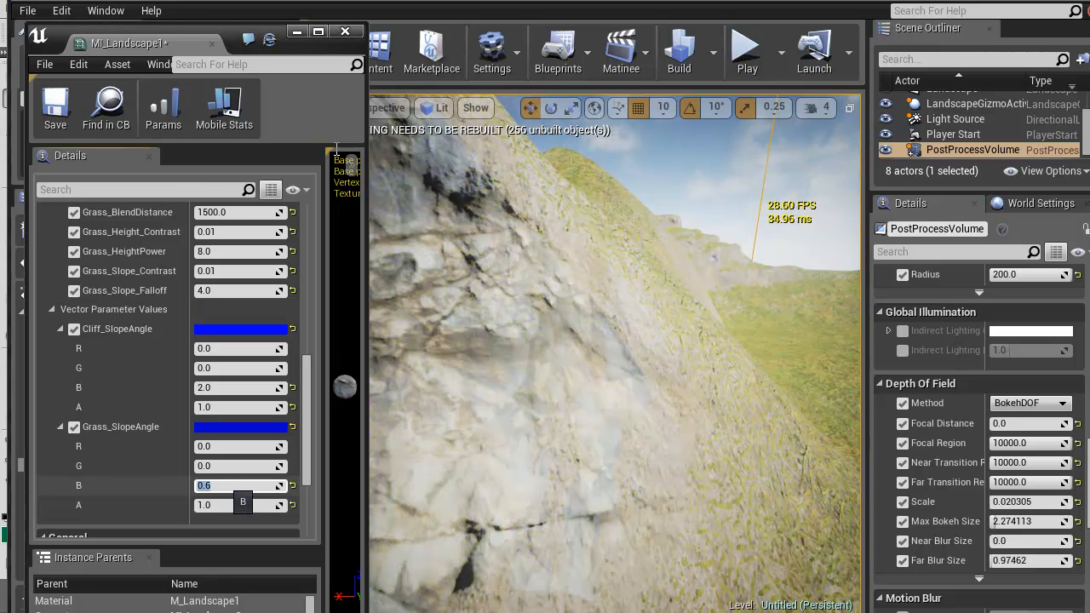
right_drag(511, 298, 717, 255)
scroll(115, 306, up, 2)
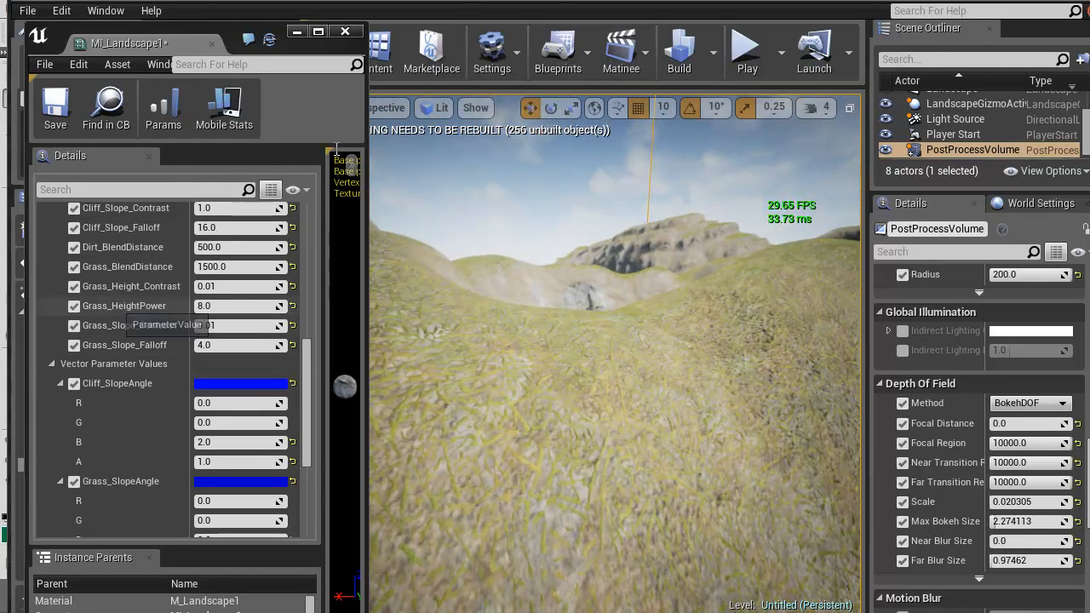
click(220, 306)
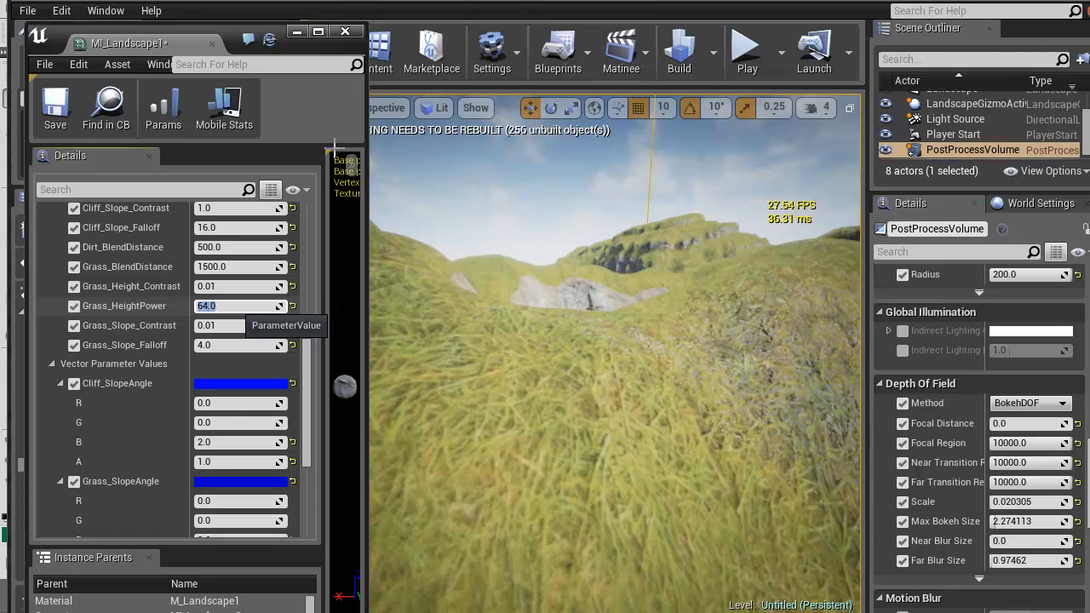
right_drag(596, 340, 694, 336)
Try 0.45 and 0.3 for the B component of Grass_SlopeAngle, set it to 0.35, and check the hills
scroll(189, 424, down, 2)
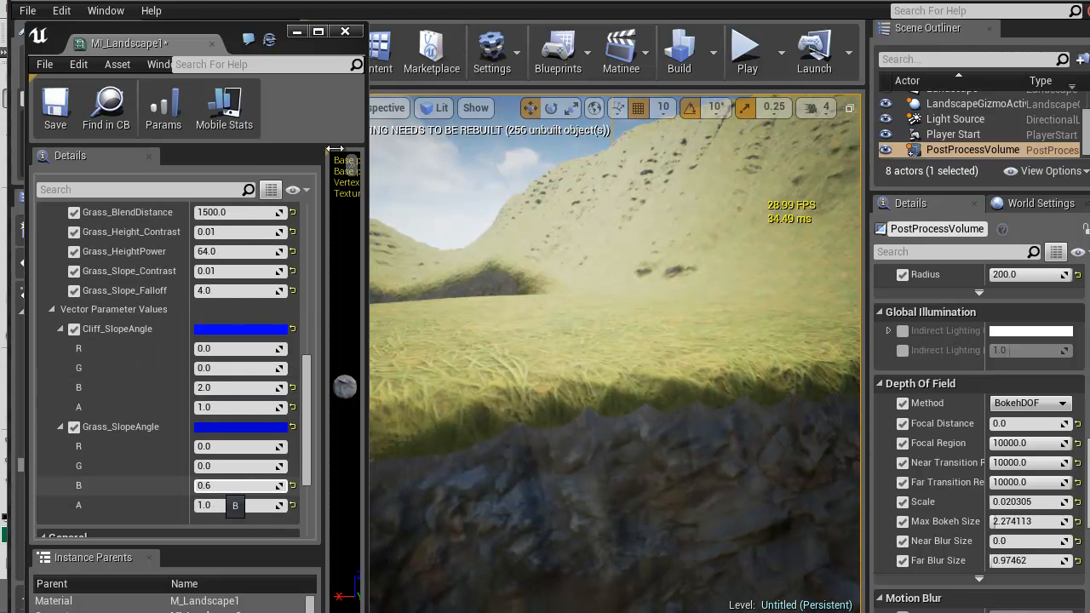
click(230, 486)
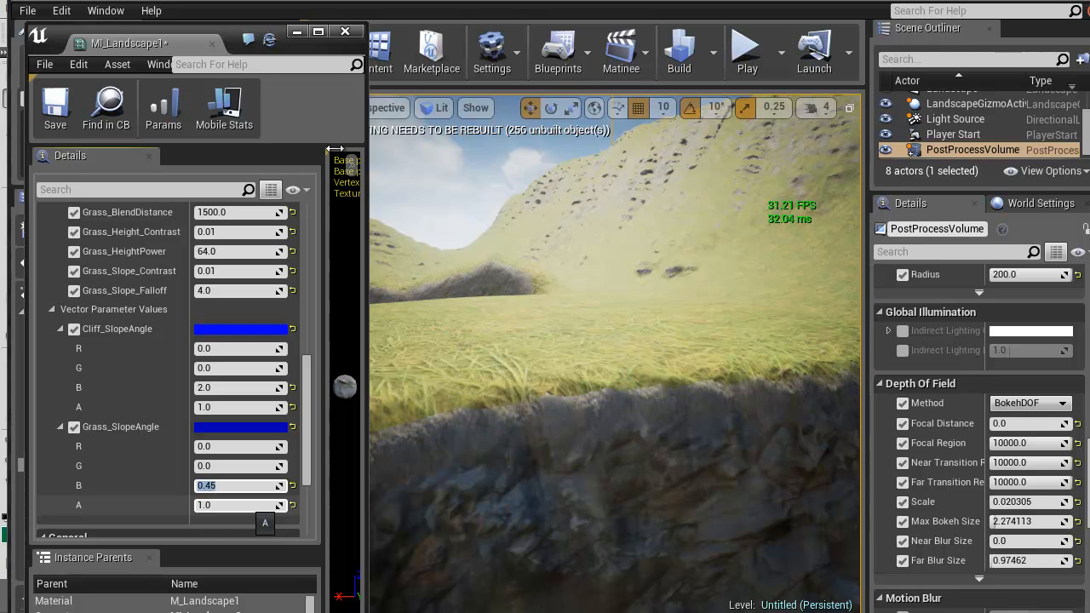
text(0.3)
key(Return)
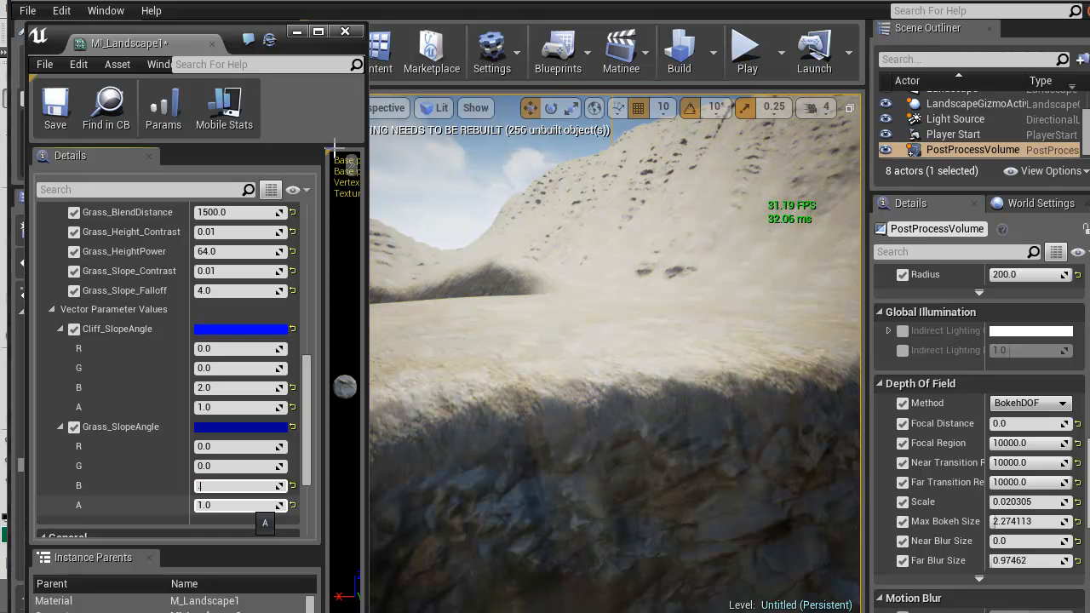
key(w)
right_drag(596, 340, 767, 328)
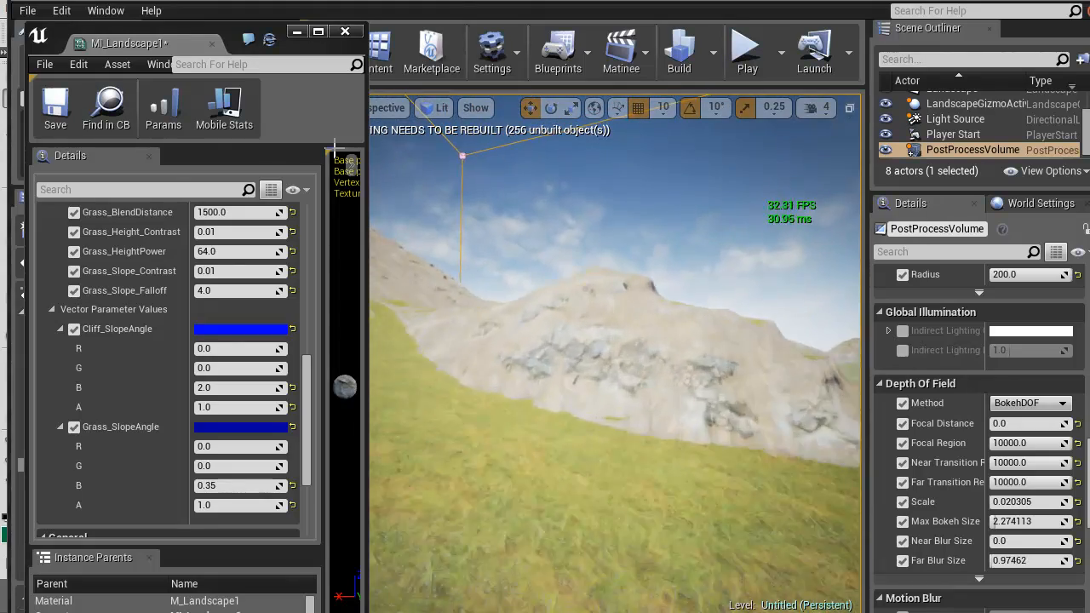
right_drag(767, 328, 792, 370)
right_drag(334, 148, 334, 149)
Set the B component of Cliff_SlopeAngle to 1.5 and check the cliff coverage on the rocky slopes
drag(307, 421, 306, 288)
right_drag(613, 349, 596, 351)
right_drag(334, 148, 334, 148)
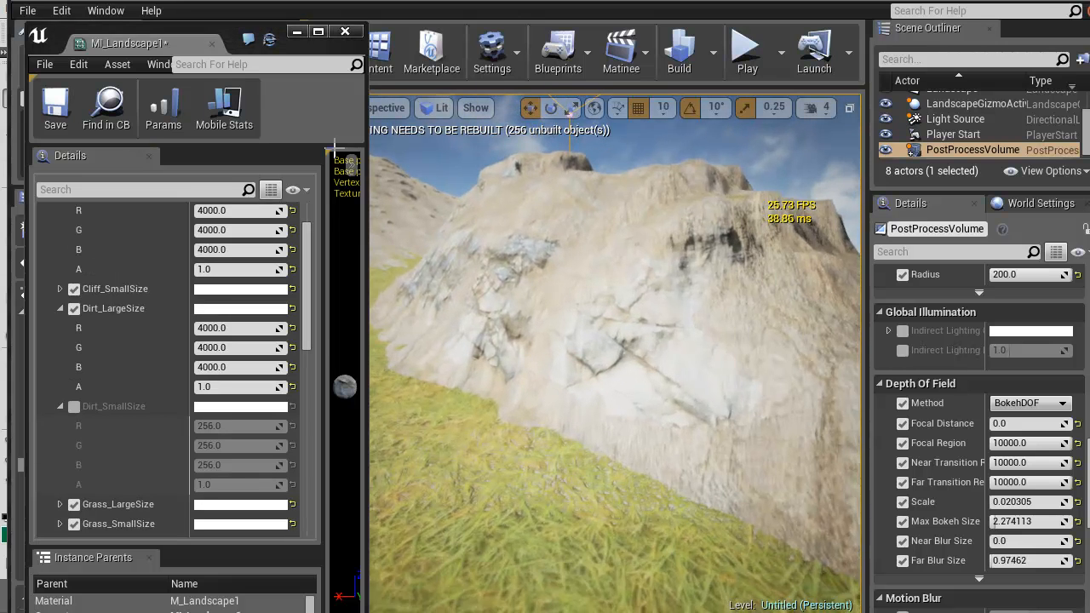
drag(307, 286, 307, 423)
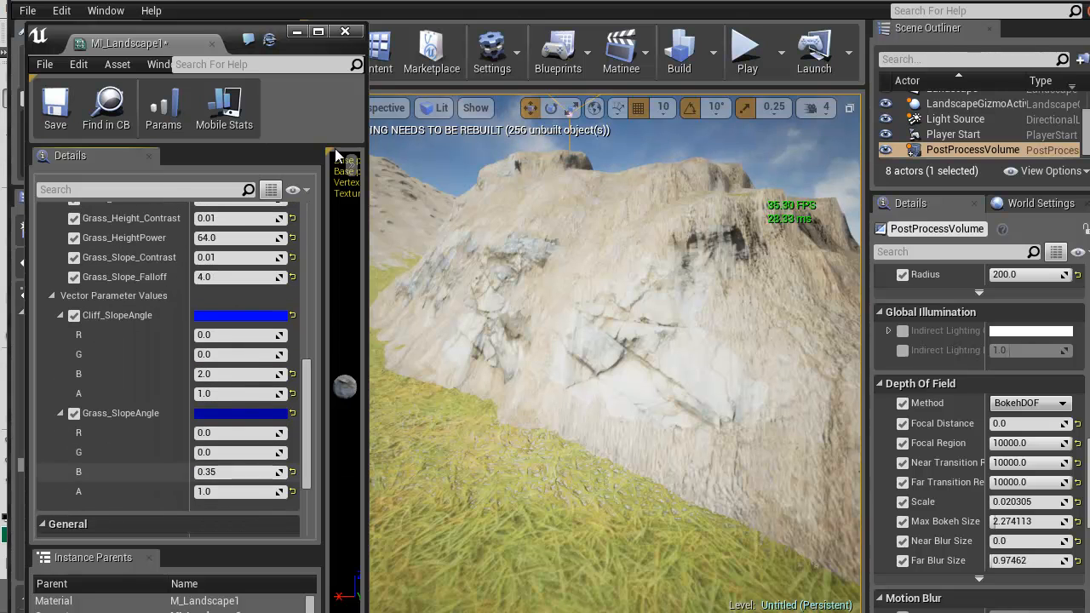
click(235, 376)
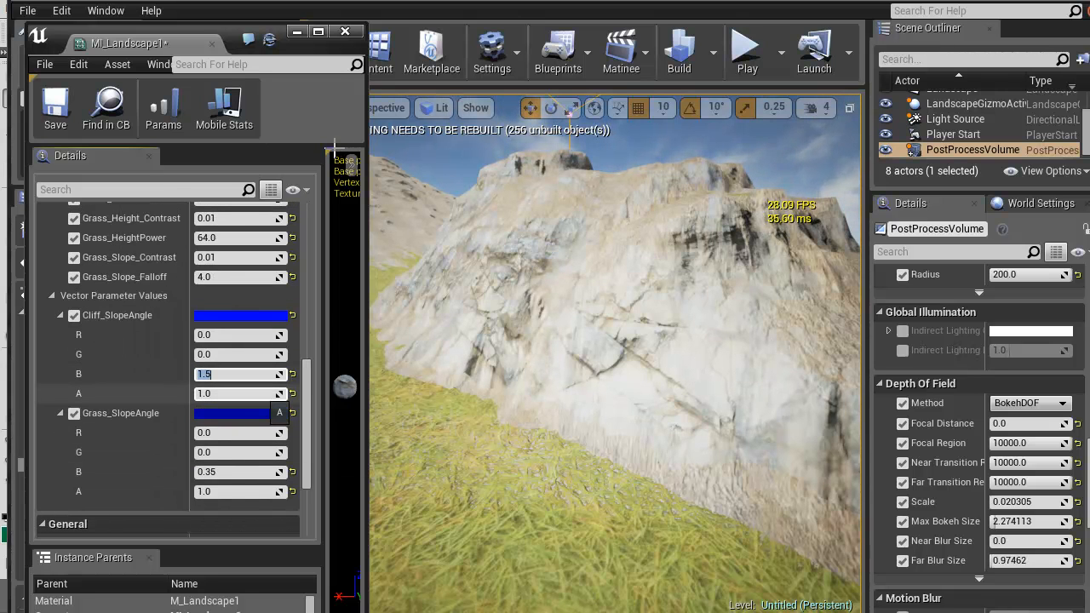
key(w)
mouse_move(613, 341)
right_down()
mouse_move(626, 345)
mouse_move(635, 383)
mouse_move(635, 345)
mouse_move(618, 341)
mouse_move(622, 311)
mouse_move(619, 324)
right_up()
right_drag(333, 149, 337, 156)
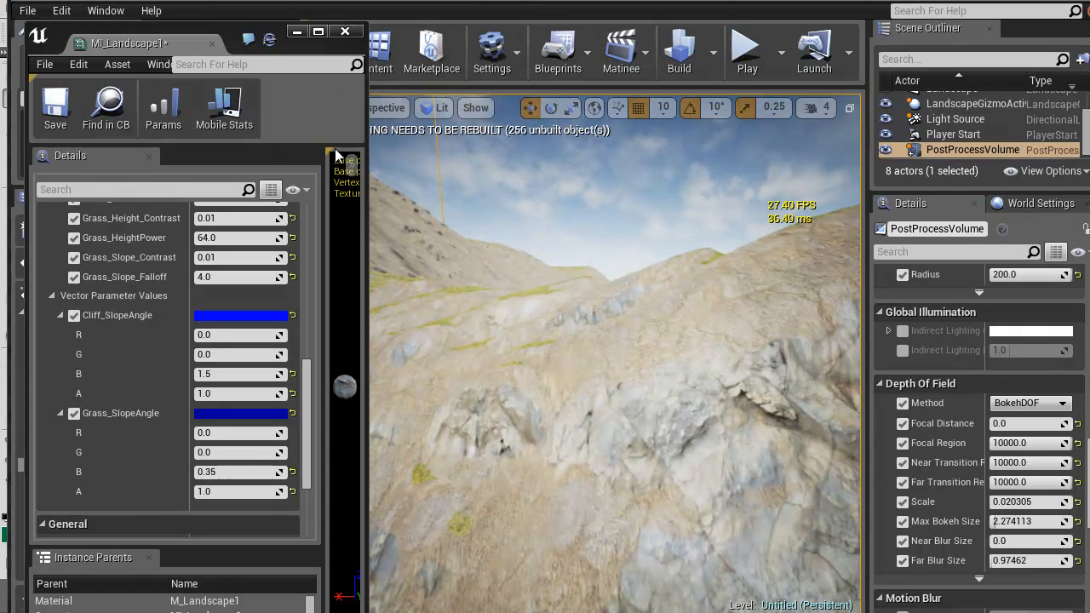
Look through MI_Landscape1's cliff parameters and M_Landscape1's graph to compare the height-blend nodes of the cliff and grass layers
scroll(171, 366, up, 5)
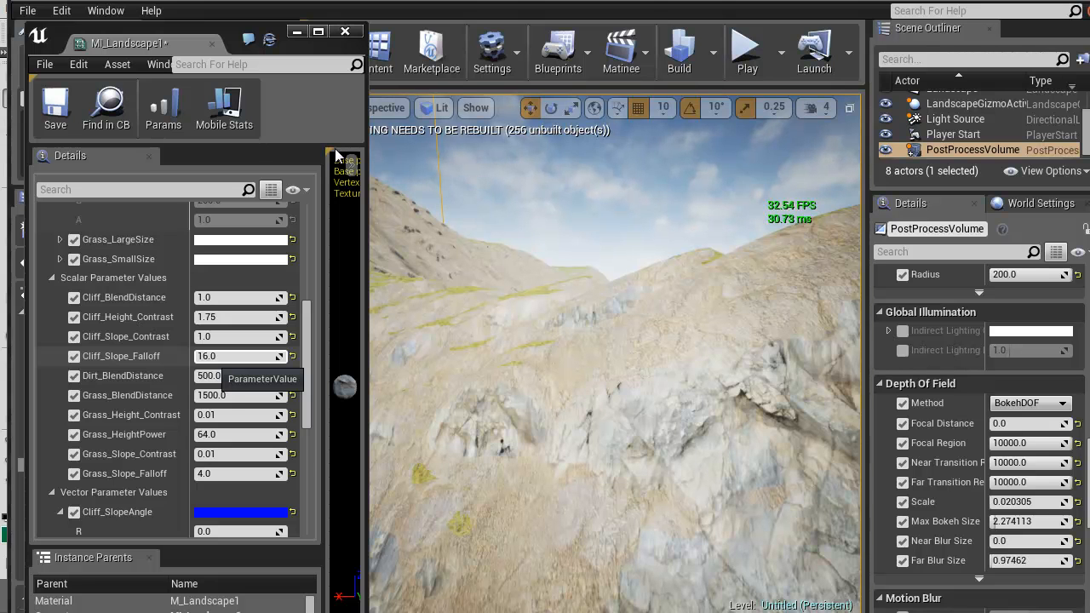
scroll(222, 374, down, 1)
scroll(175, 370, up, 1)
scroll(175, 370, up, 1)
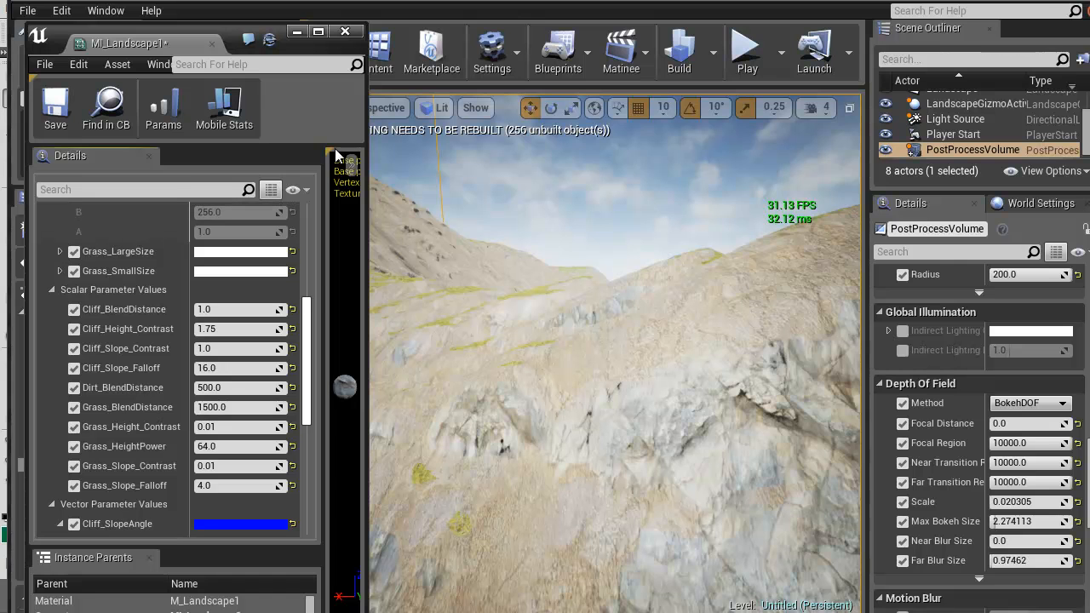
drag(307, 361, 306, 362)
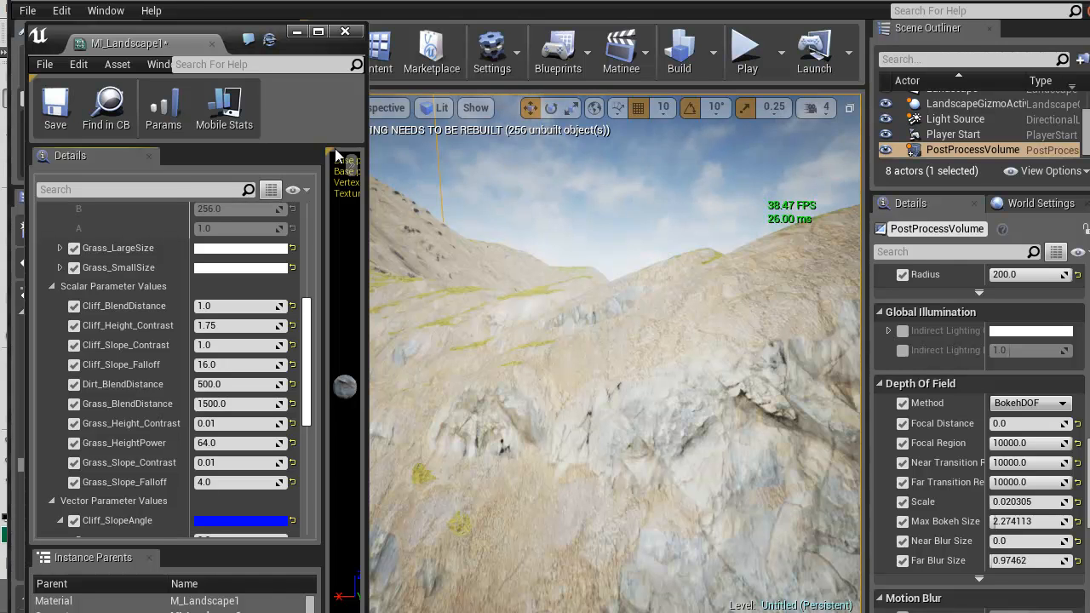
click(338, 4)
right_drag(539, 325, 730, 207)
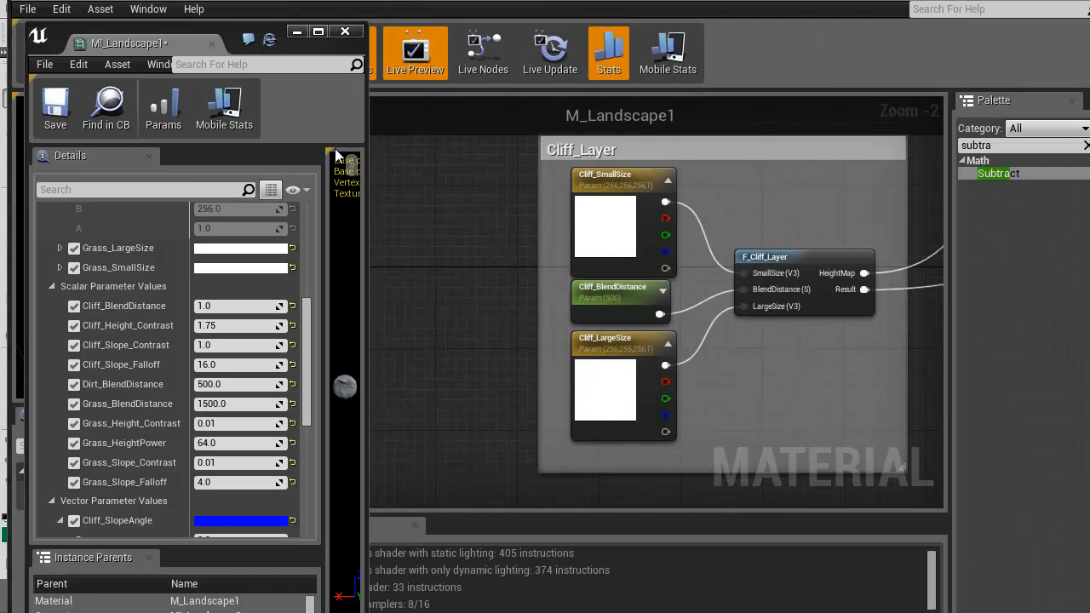
scroll(653, 303, down, 4)
right_drag(801, 385, 384, 457)
scroll(388, 274, up, 4)
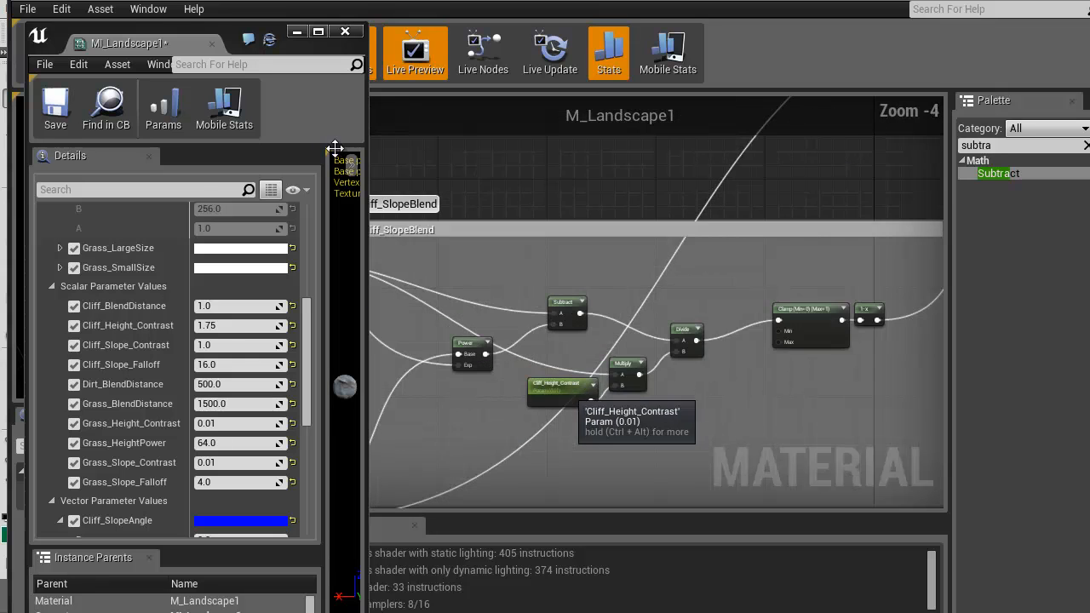
right_drag(580, 429, 930, 509)
right_drag(630, 205, 581, 423)
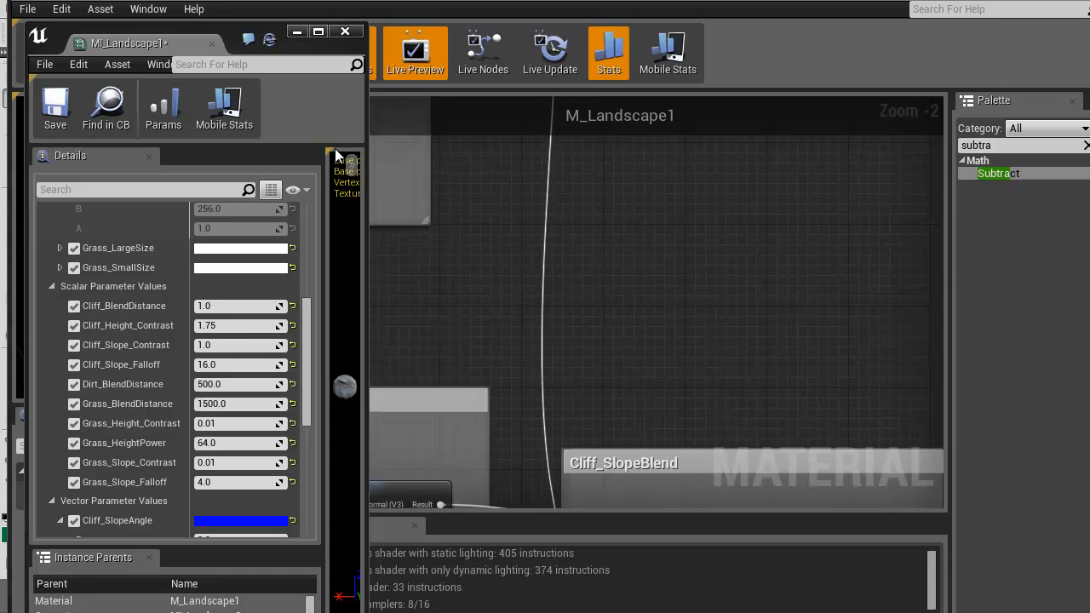
right_drag(566, 146, 589, 421)
scroll(590, 422, down, 2)
right_drag(554, 157, 636, 392)
drag(516, 270, 728, 405)
right_drag(766, 136, 564, 501)
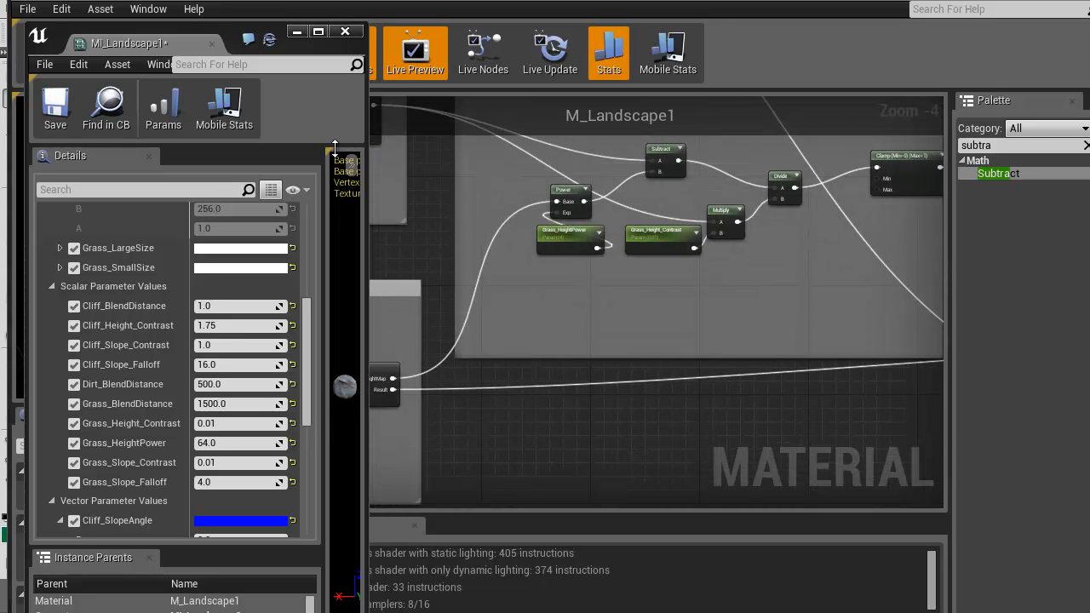
Rename the Grass_HeightPower parameter feeding the Power node in the Cliff_SlopeBlend group as Cliff_HeightPower
scroll(552, 226, up, 4)
right_drag(594, 469, 598, 171)
scroll(604, 392, down, 4)
right_drag(605, 392, 584, 369)
scroll(584, 369, up, 4)
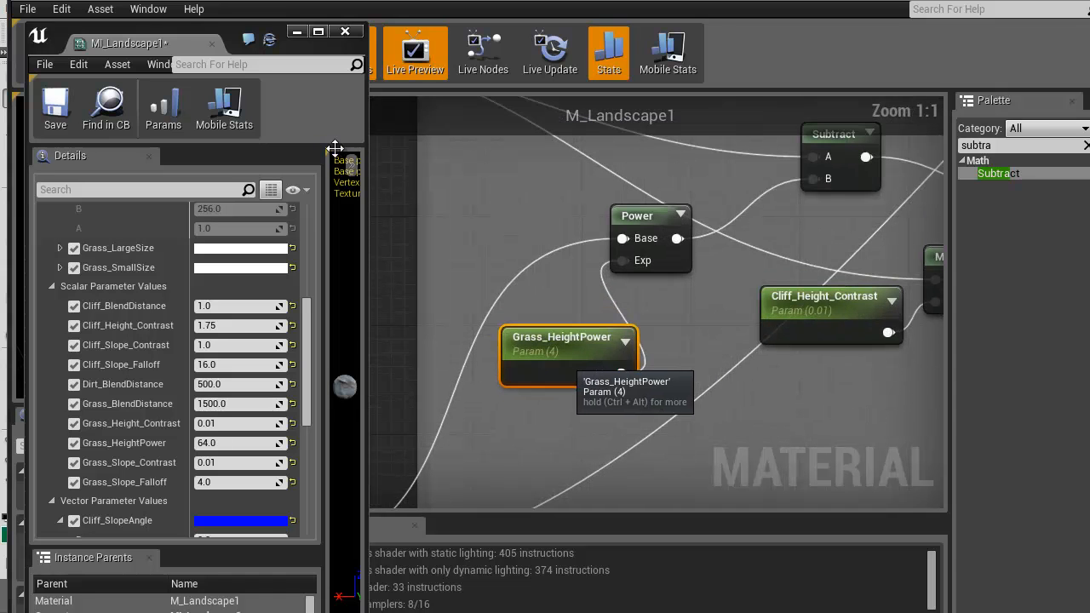
click(526, 335)
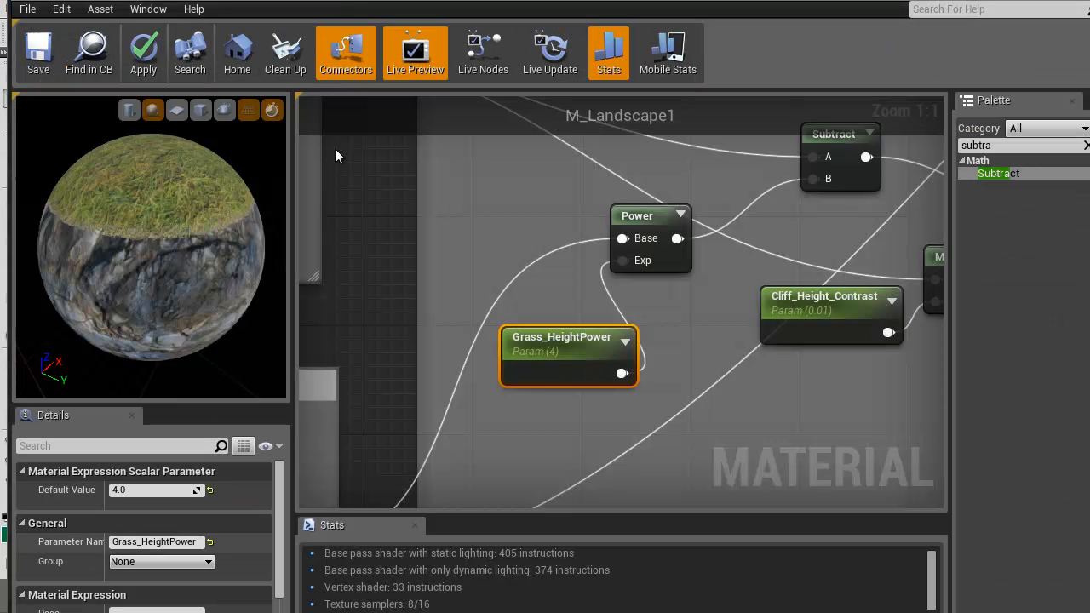
drag(138, 542, 110, 543)
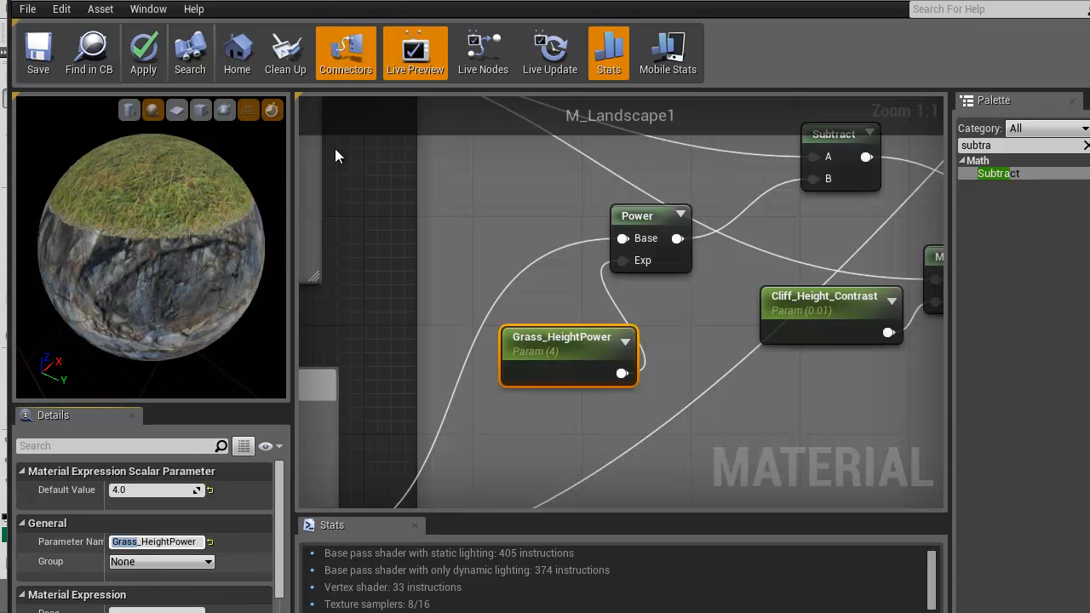
text(Cliff)
key(Return)
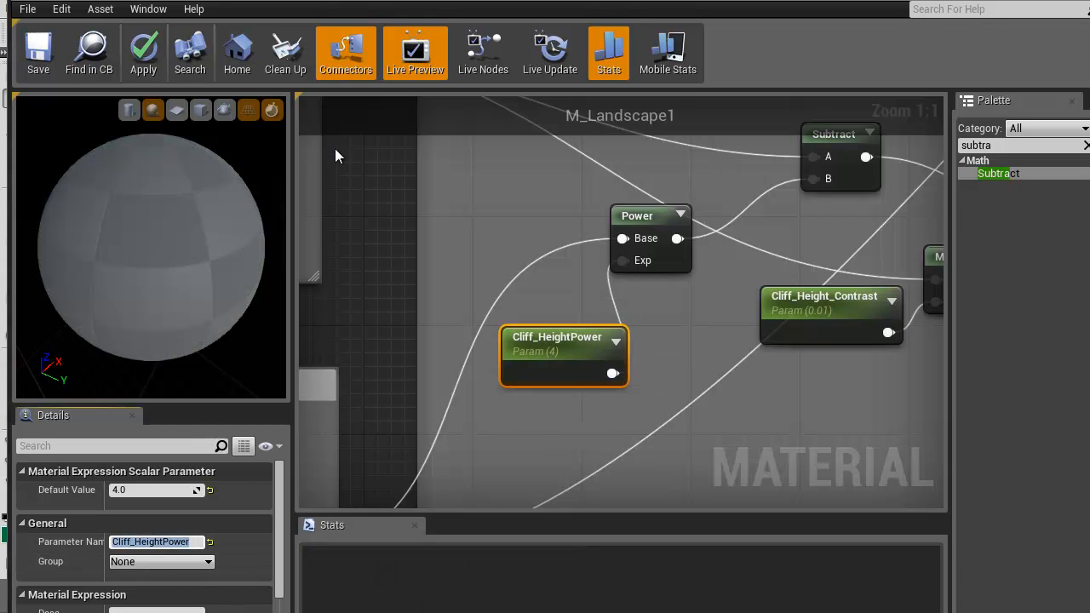
scroll(335, 148, down, 2)
right_drag(577, 338, 890, 249)
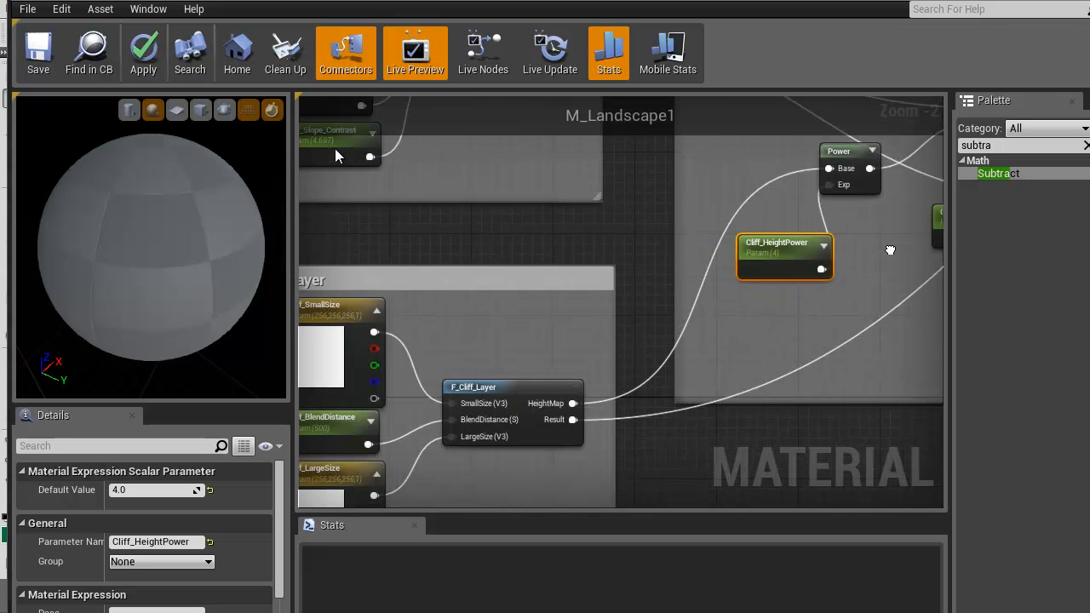
Look over M_Landscape1's graph, following the dirt, grass and cliff groups into the MatLayerBlend_Standard node
scroll(817, 315, down, 3)
right_drag(648, 268, 565, 612)
right_drag(334, 148, 383, 176)
scroll(507, 310, up, 4)
right_drag(693, 238, 543, 494)
scroll(542, 494, down, 3)
right_drag(541, 385, 537, 577)
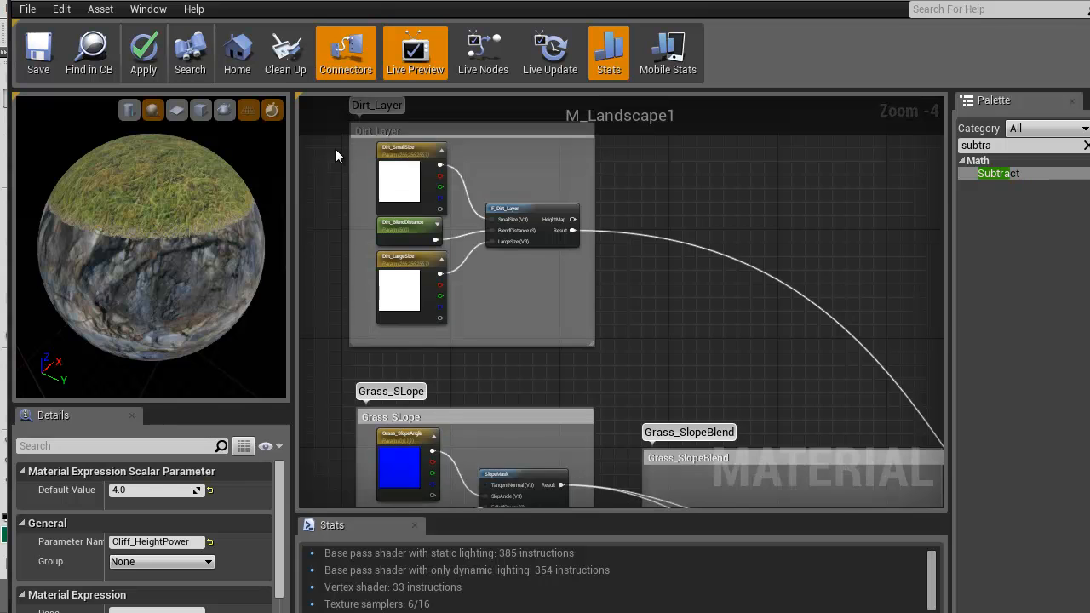
right_drag(497, 259, 553, 364)
scroll(553, 367, up, 1)
right_drag(780, 438, 482, 254)
scroll(481, 253, down, 3)
right_drag(701, 368, 565, 202)
scroll(646, 293, up, 3)
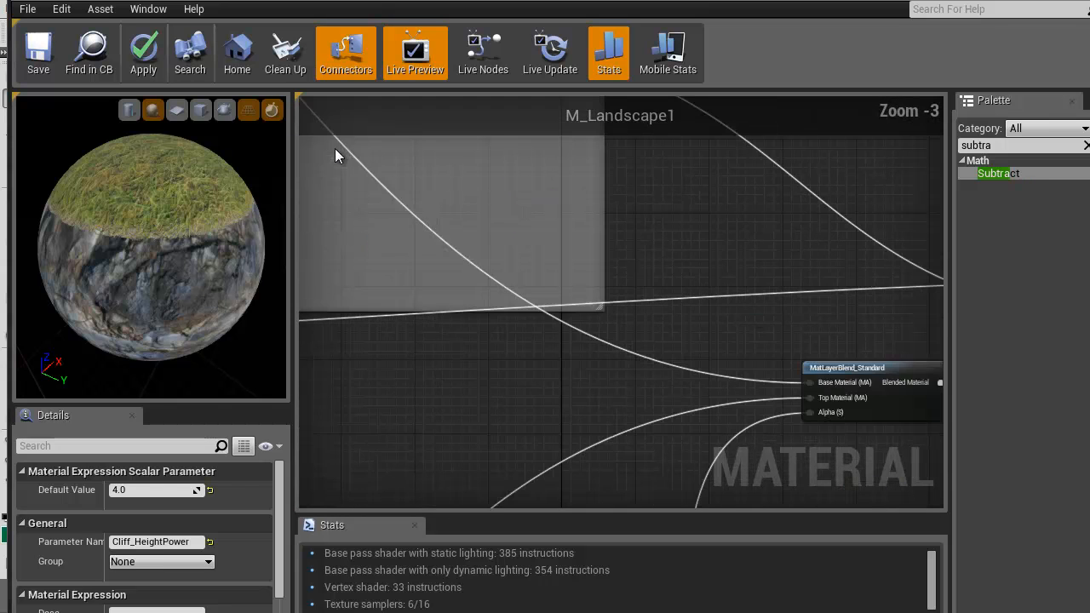
right_drag(802, 334, 269, 408)
right_drag(560, 303, 861, 384)
scroll(724, 347, down, 4)
right_drag(460, 408, 670, 276)
scroll(152, 247, up, 8)
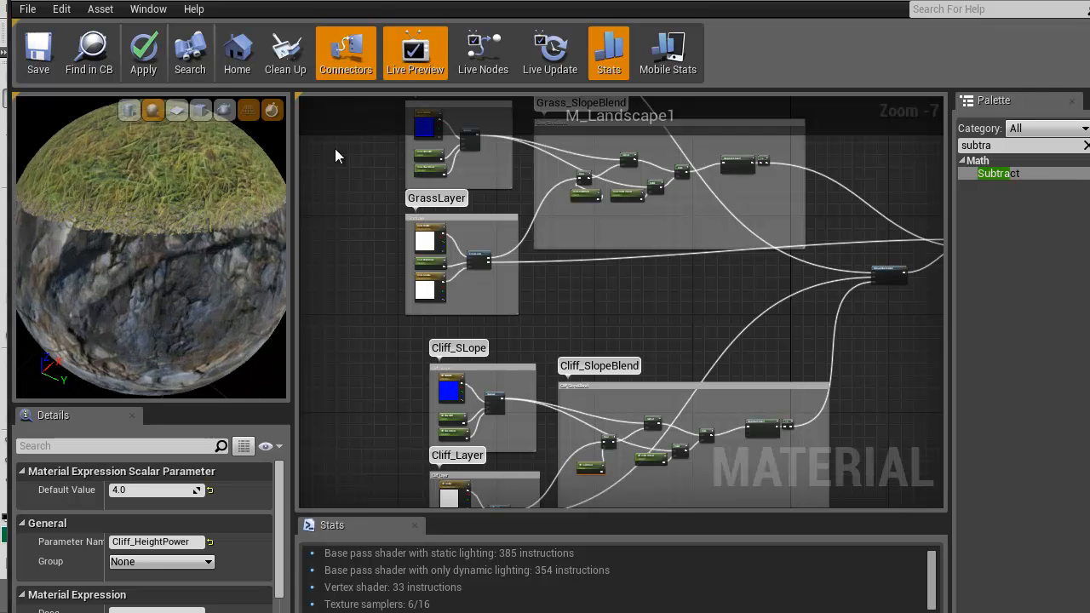
Check the grass-to-cliff transition up close on the preview sphere and apply the changes to M_Landscape1
drag(152, 247, 76, 340)
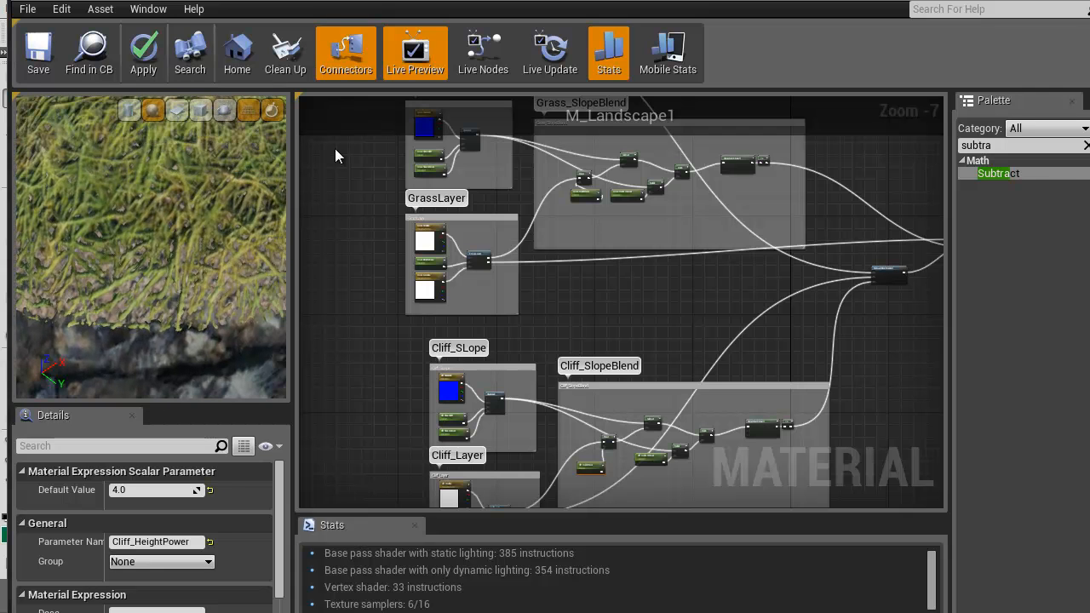
right_drag(665, 322, 656, 299)
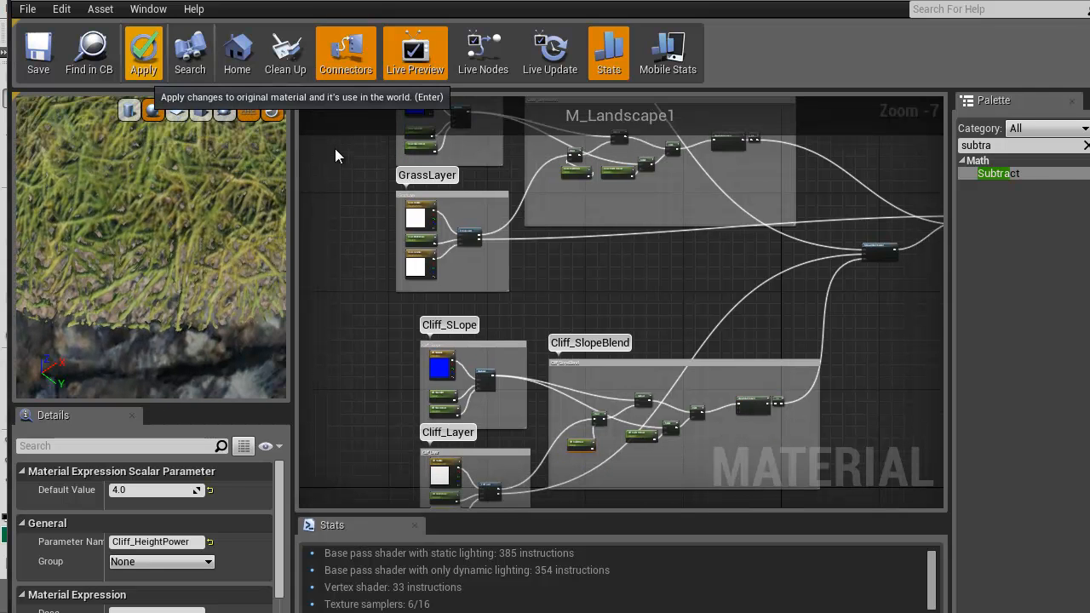
right_drag(583, 212, 583, 211)
Examine the GrassLayer and Grass_SlopeBlend groups and how they connect to the cliff groups in M_Landscape1
scroll(582, 211, up, 4)
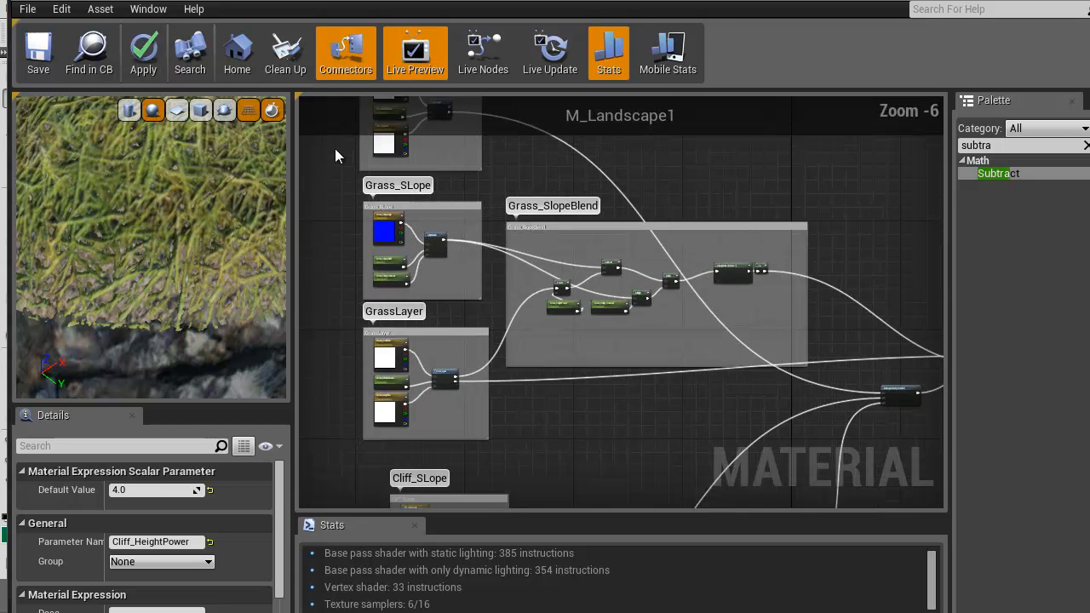
right_drag(512, 379, 865, 612)
right_drag(334, 149, 268, 20)
right_drag(798, 580, 656, 182)
scroll(666, 298, down, 2)
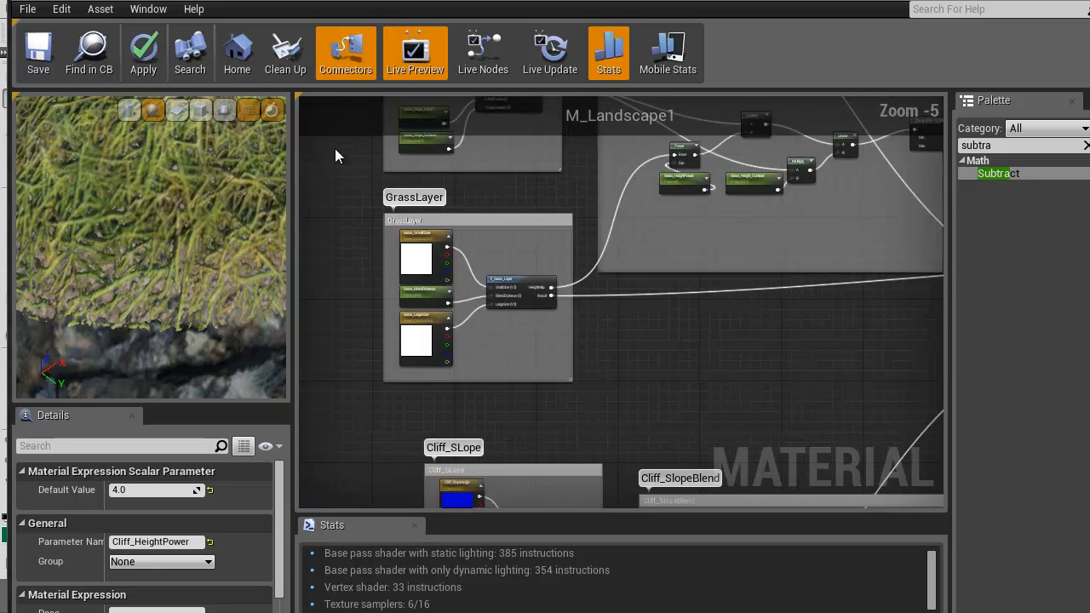
right_drag(715, 405, 424, 195)
scroll(423, 195, down, 3)
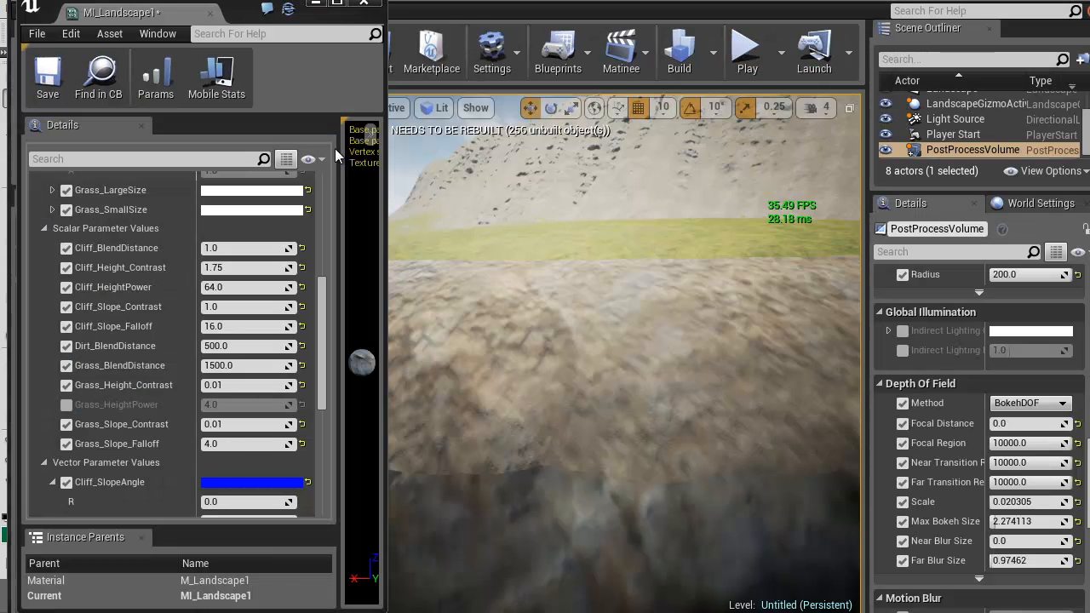
Set Cliff_HeightPower in MI_Landscape1 to 1 and check the cliff edges on the landscape
mouse_move(624, 341)
right_down()
mouse_move(597, 375)
mouse_move(579, 374)
mouse_move(571, 405)
right_up()
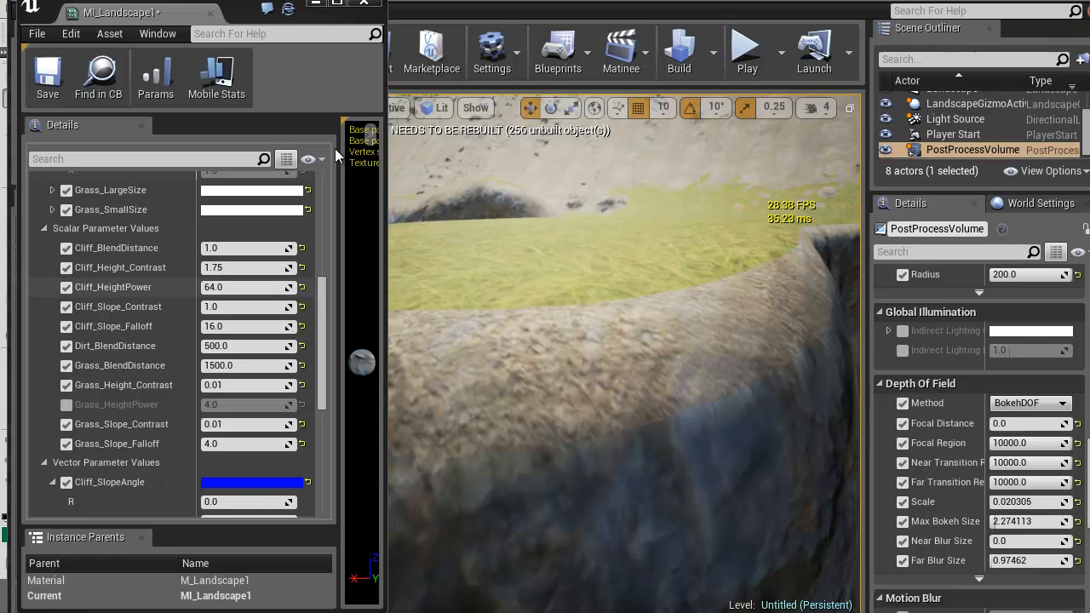
click(244, 288)
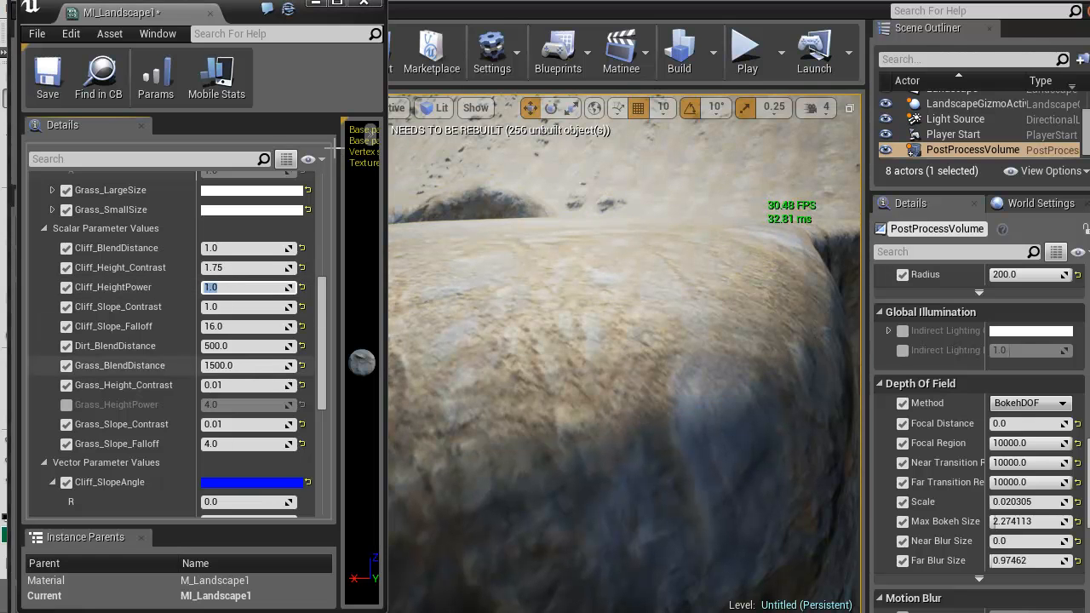
mouse_move(624, 341)
right_down()
mouse_move(618, 366)
mouse_move(630, 366)
mouse_move(681, 298)
mouse_move(673, 341)
mouse_move(749, 344)
mouse_move(719, 337)
mouse_move(809, 333)
mouse_move(694, 322)
mouse_move(698, 375)
mouse_move(707, 332)
mouse_move(732, 323)
right_up()
Enable the Grass_HeightPower override in MI_Landscape1 and set it to 16
click(67, 405)
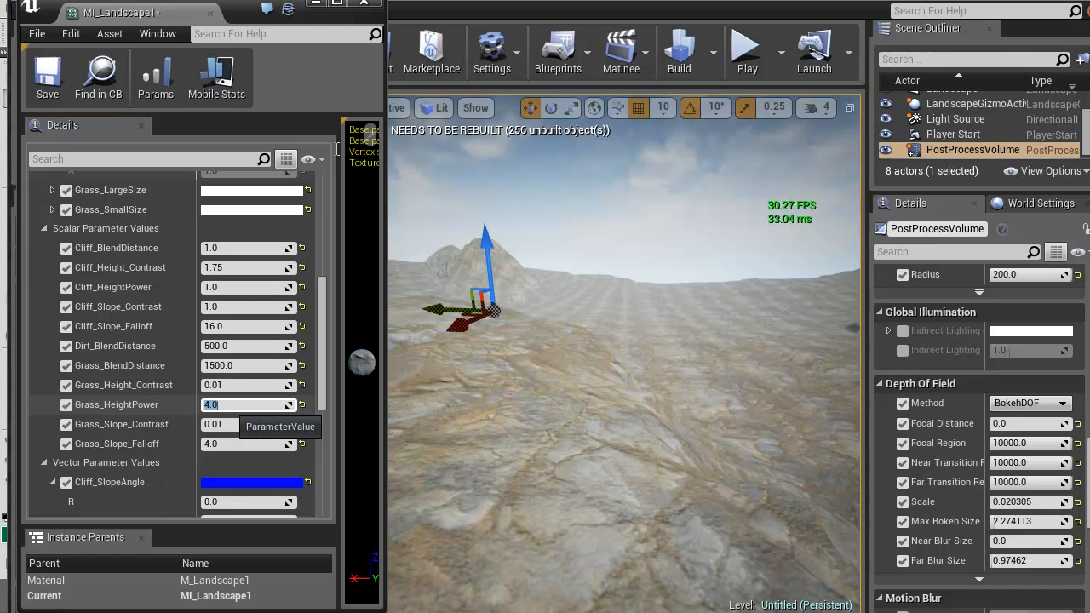
text(16)
key(Return)
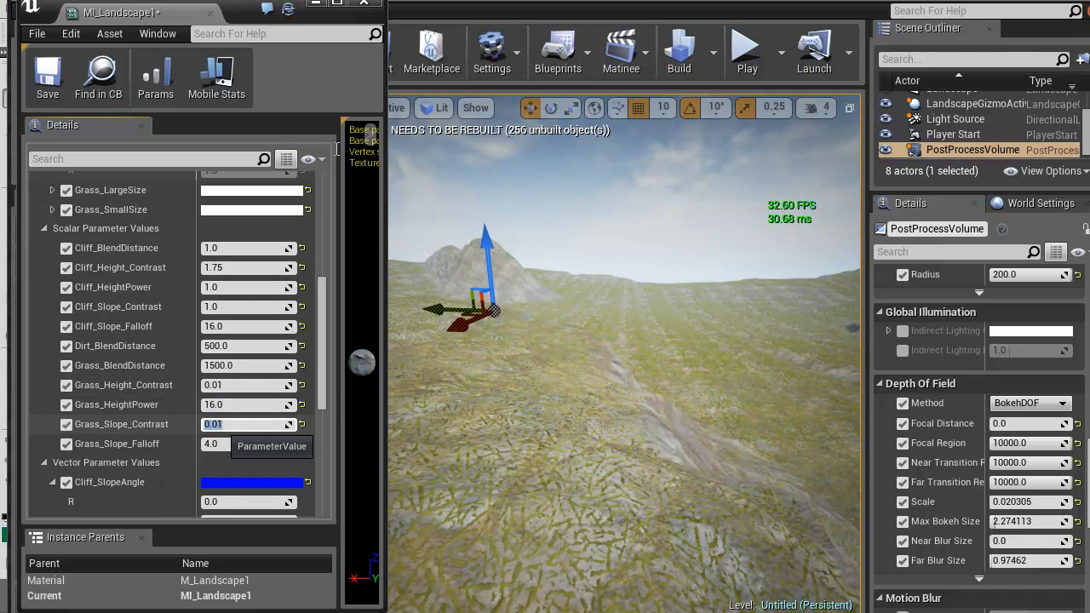
Try 1 for Grass_Slope_Contrast and 5 for Grass_Height_Contrast, returning each to 0.01
text(1)
key(Return)
text(.01)
key(Return)
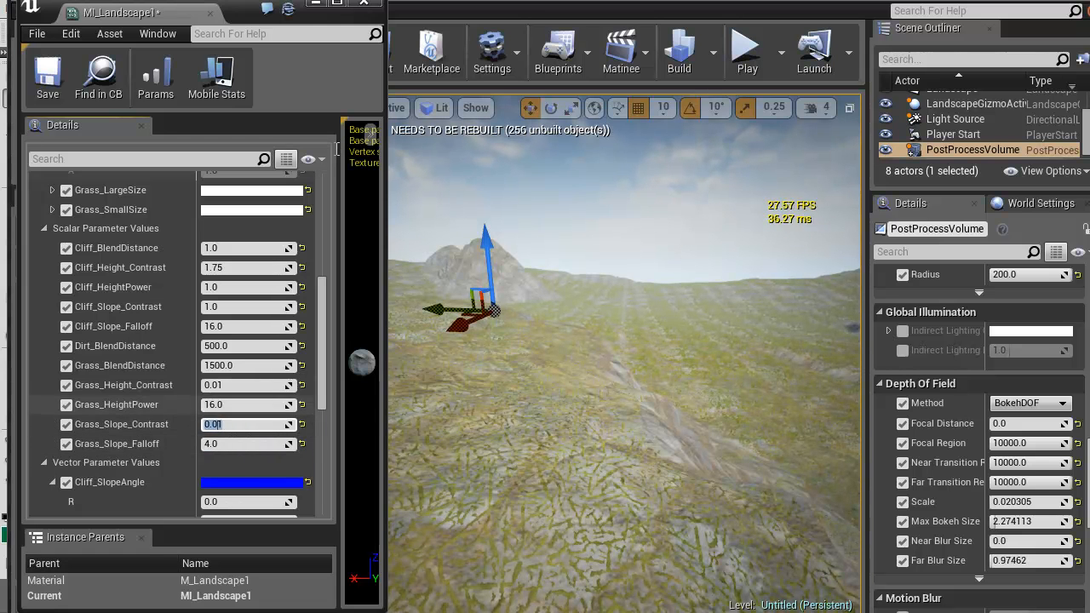
click(240, 386)
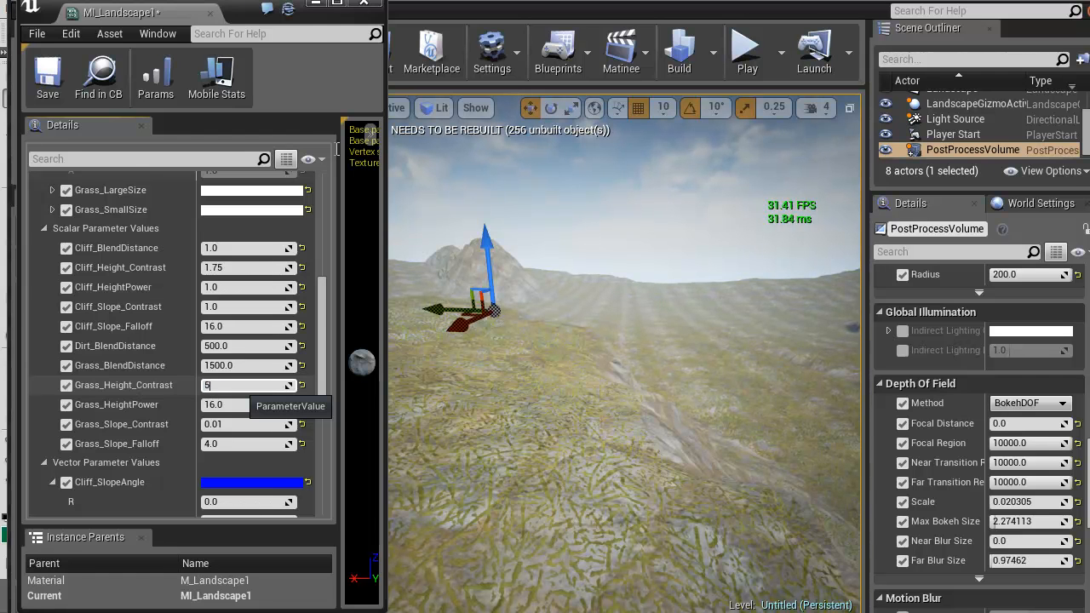
text(5)
key(Return)
text(0.1)
key(Return)
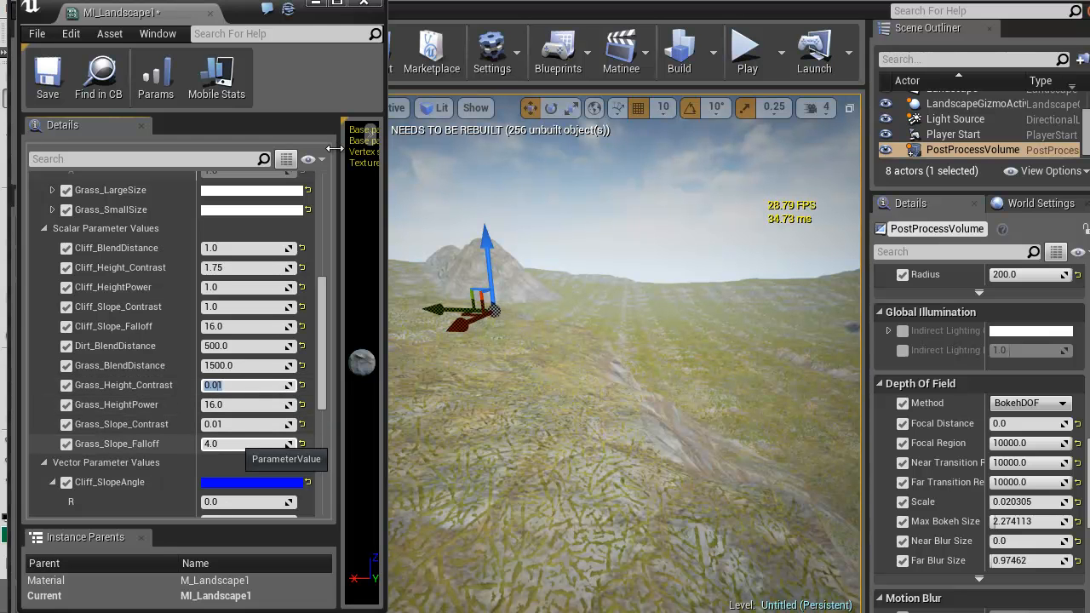
Set Grass_Slope_Falloff to 1 and check the grass coverage on the slopes
key(Return)
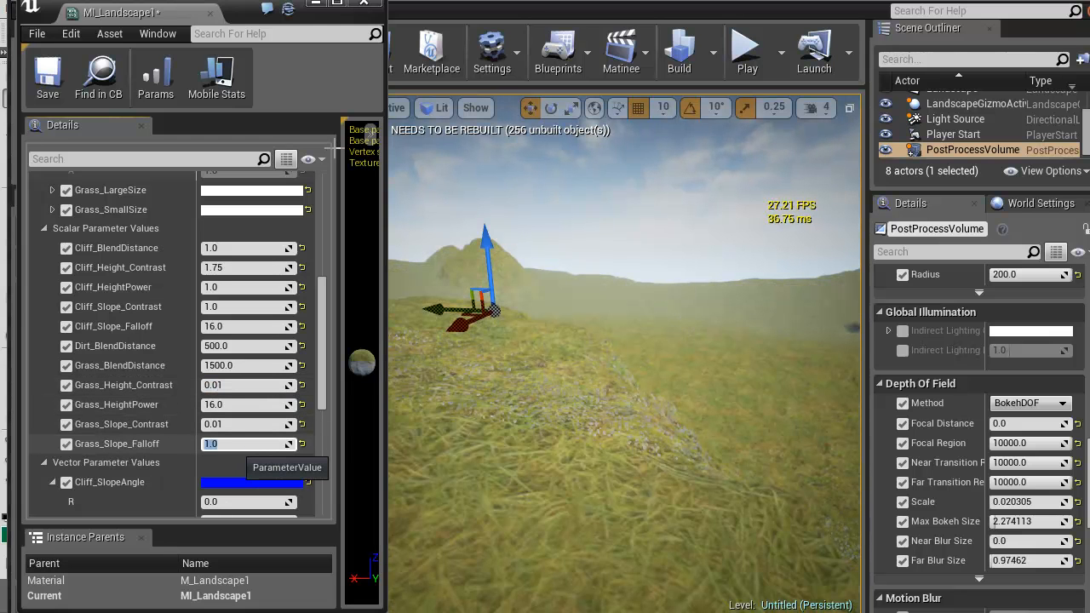
right_drag(622, 341, 456, 343)
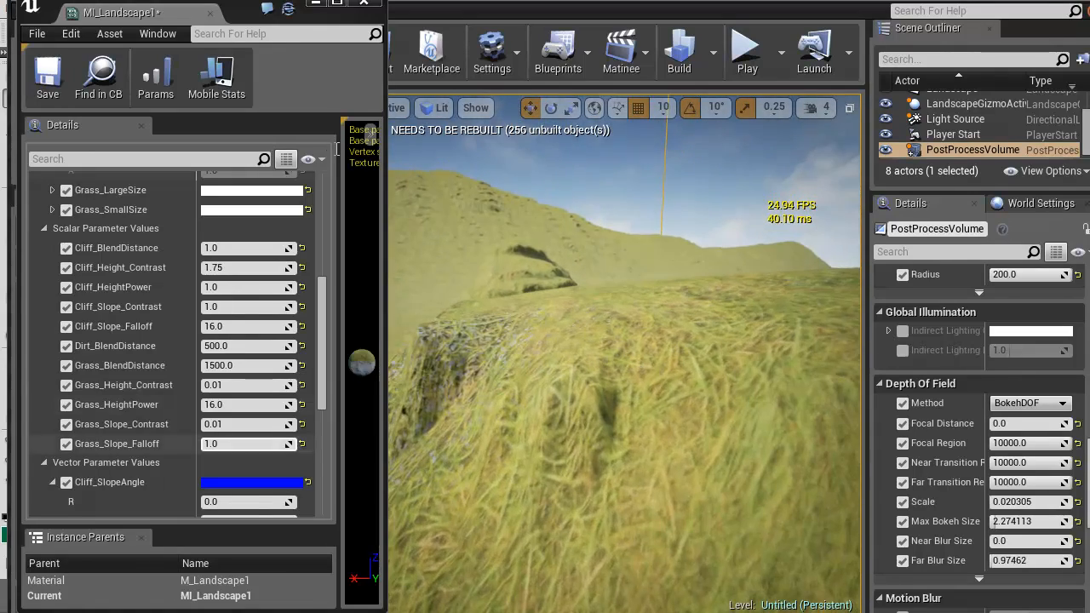
Try 2 for Grass_Height_Contrast and settle on 1
click(243, 386)
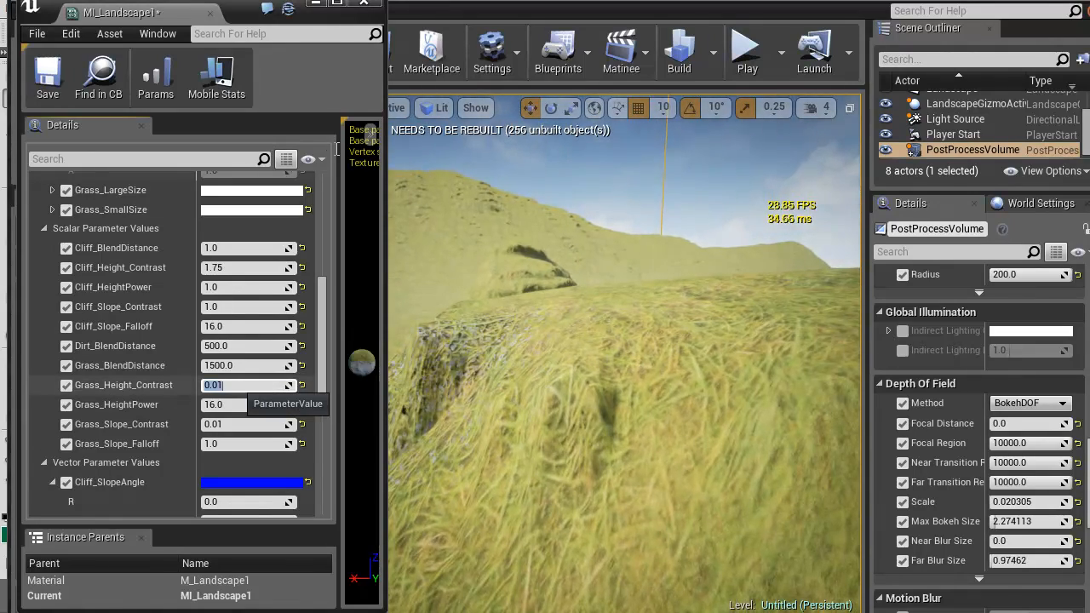
key(Return)
text(1)
key(Return)
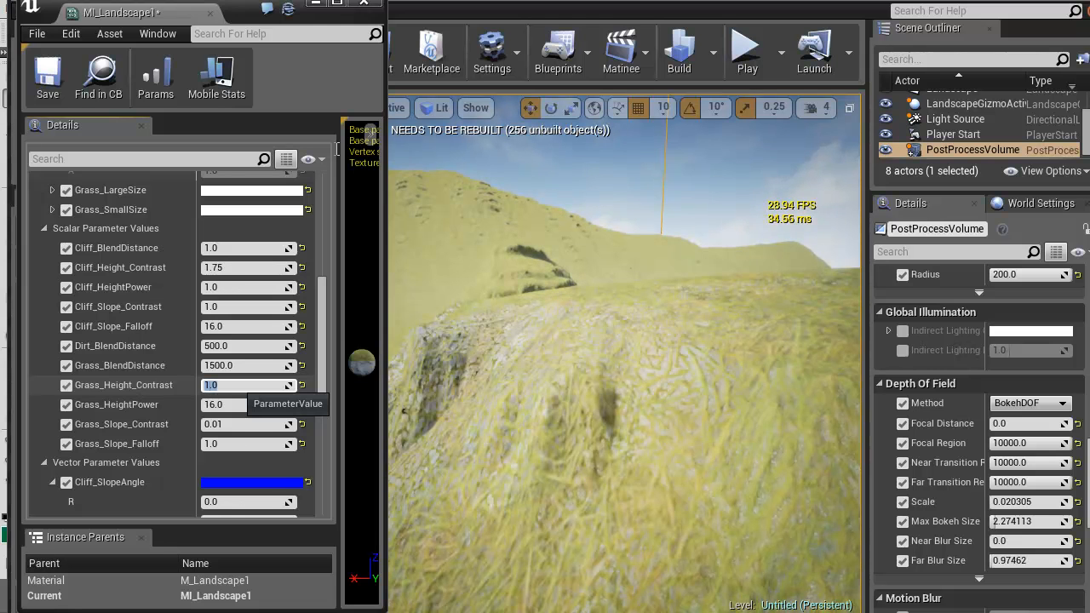
text(1.5)
key(Return)
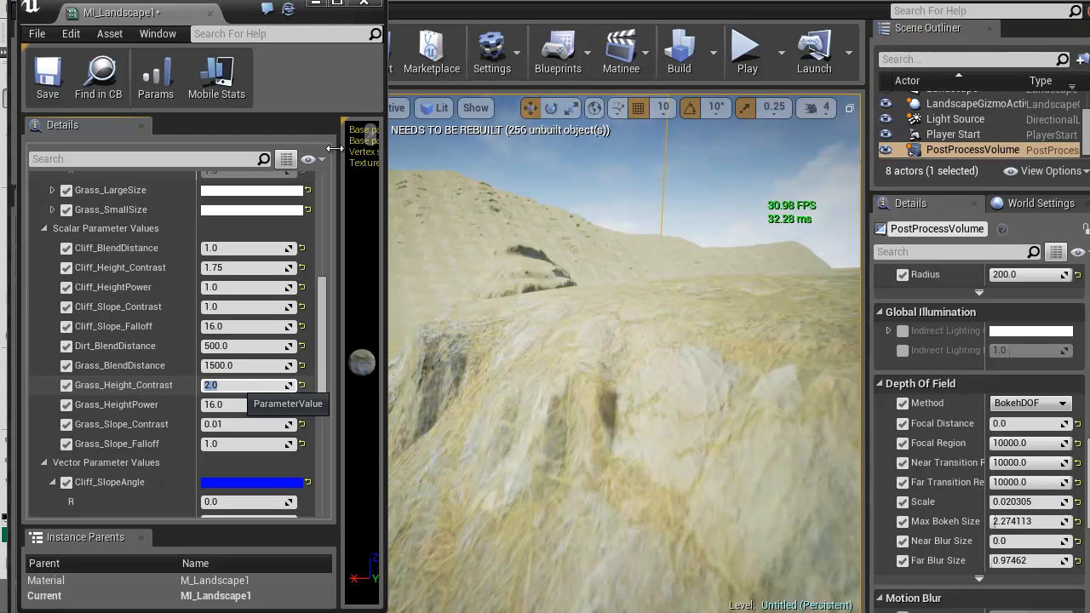
text(1)
key(Return)
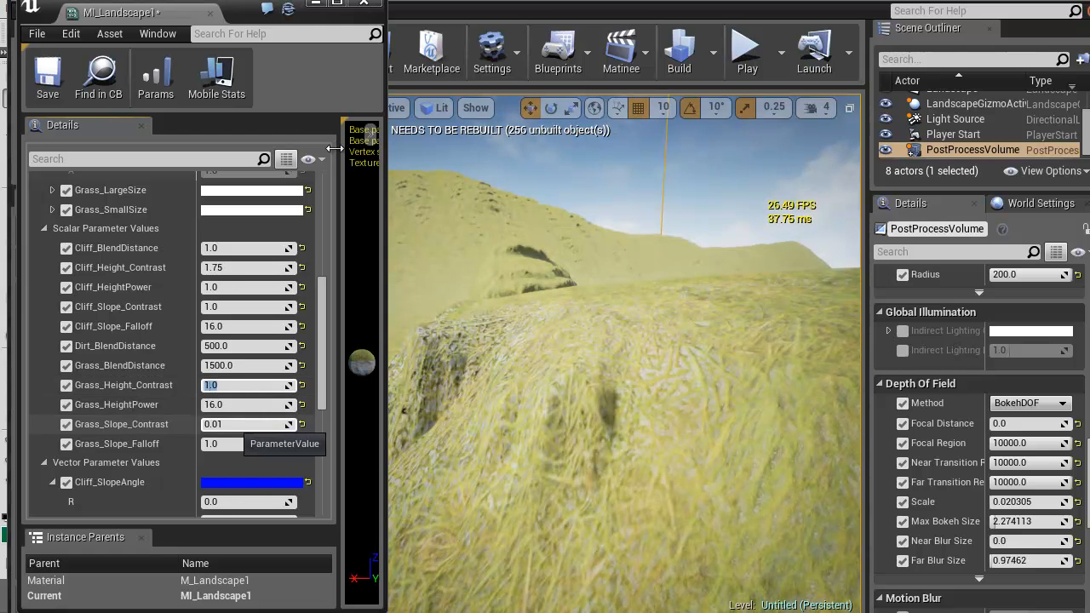
Set Grass_Slope_Contrast to 1 and check the blend between grass and dirt across the terrain
click(243, 424)
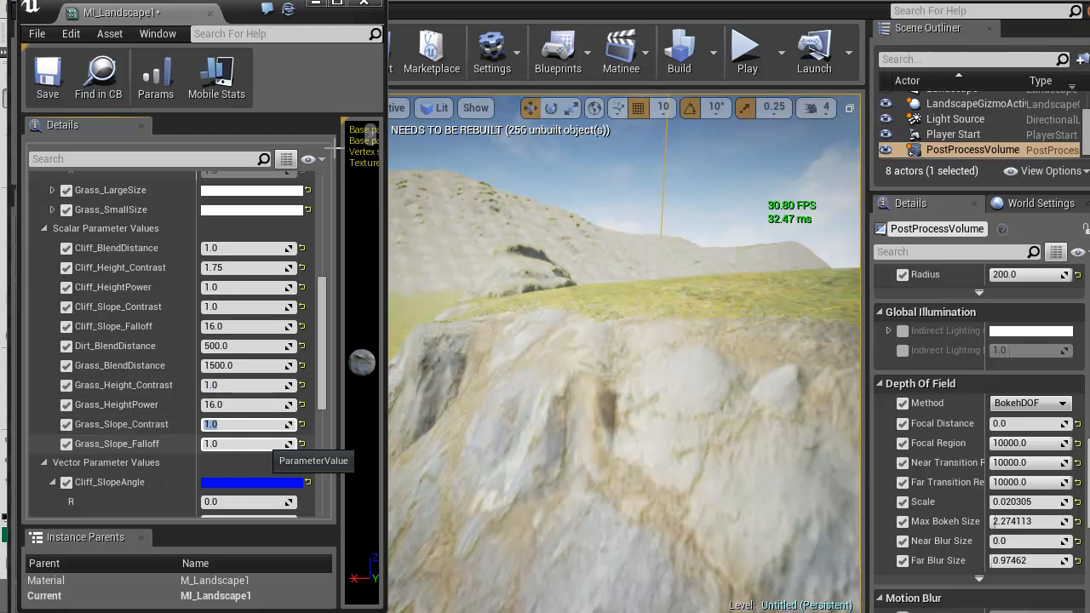
right_drag(596, 341, 707, 302)
key(w)
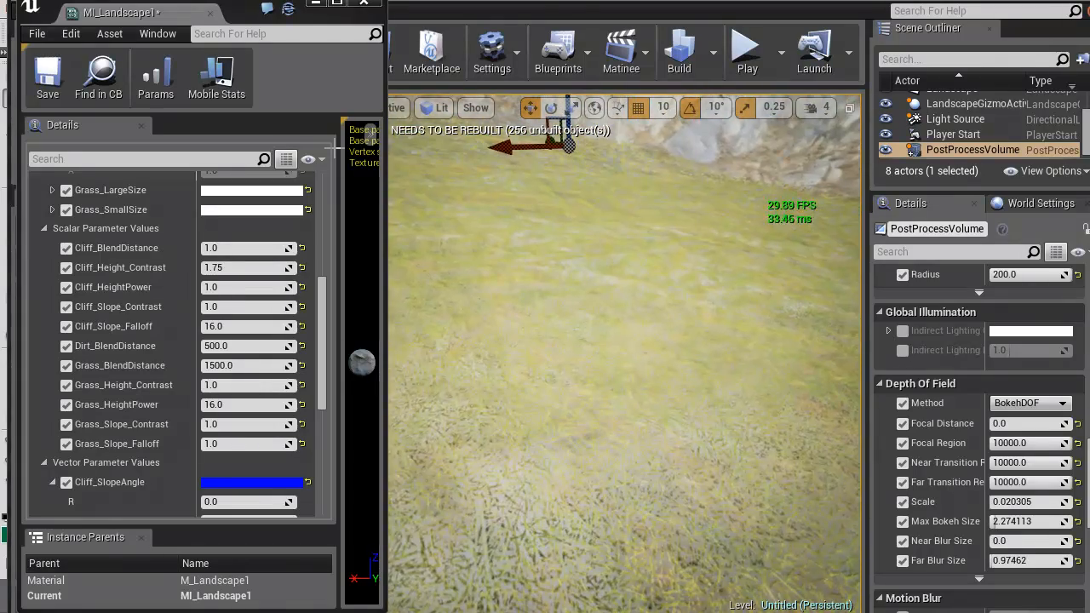
right_drag(669, 298, 609, 312)
Set Grass_HeightPower to 64 and check the grass edges on the hilltop
click(232, 405)
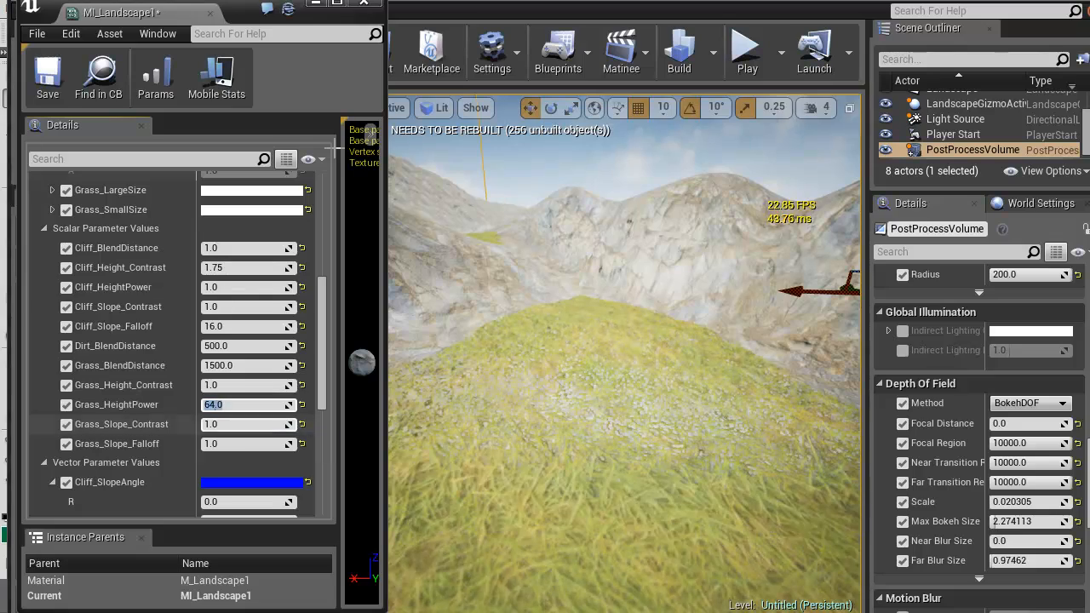
right_drag(613, 340, 594, 345)
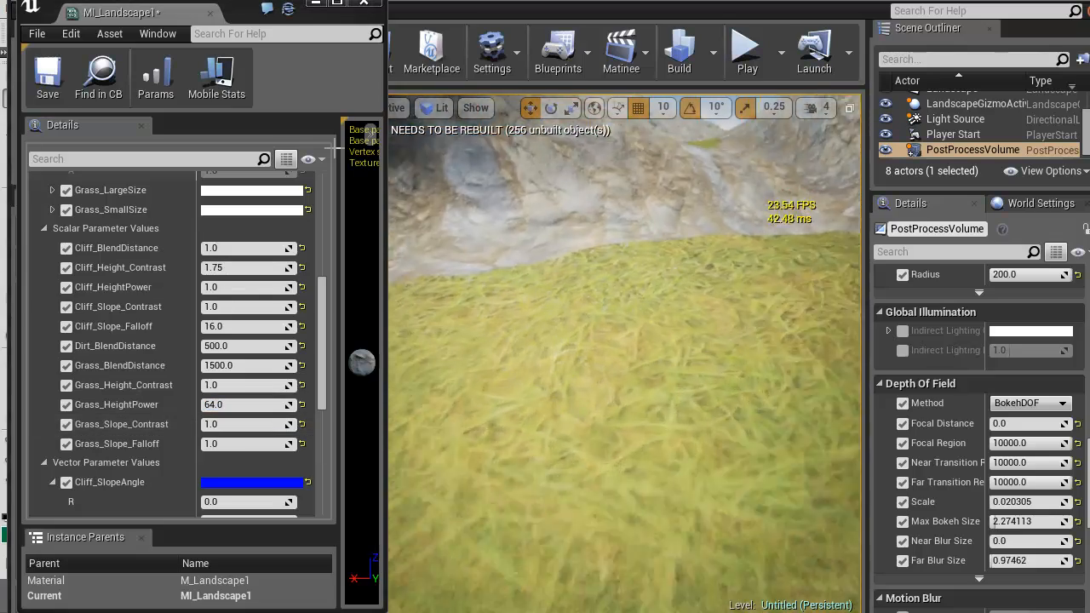
right_drag(613, 341, 629, 291)
Set Cliff_HeightPower to 16 and check the rocky ridge
click(247, 287)
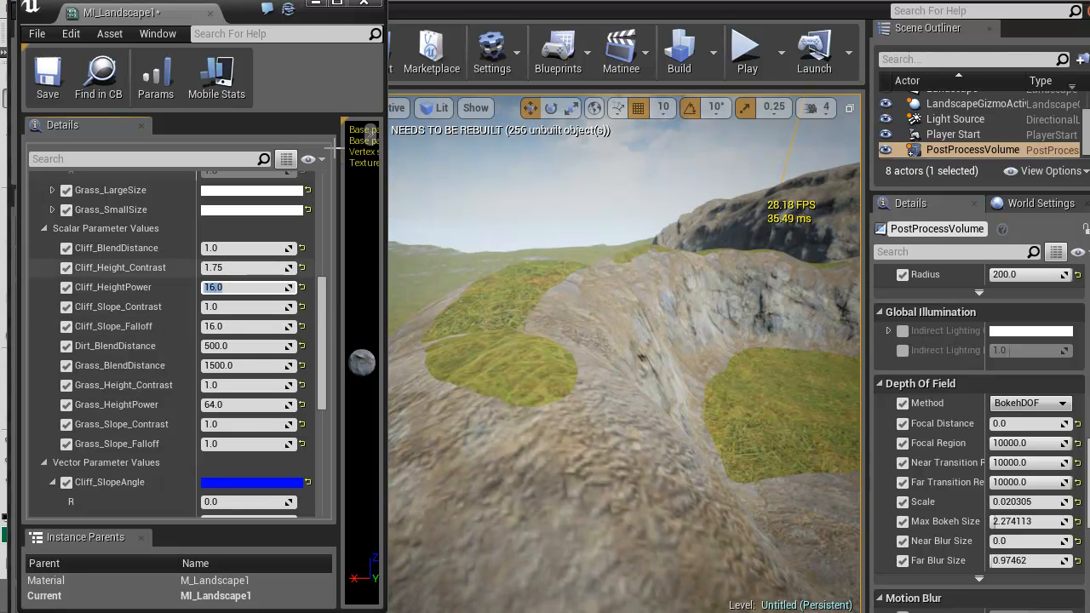
key(Return)
right_drag(613, 341, 680, 309)
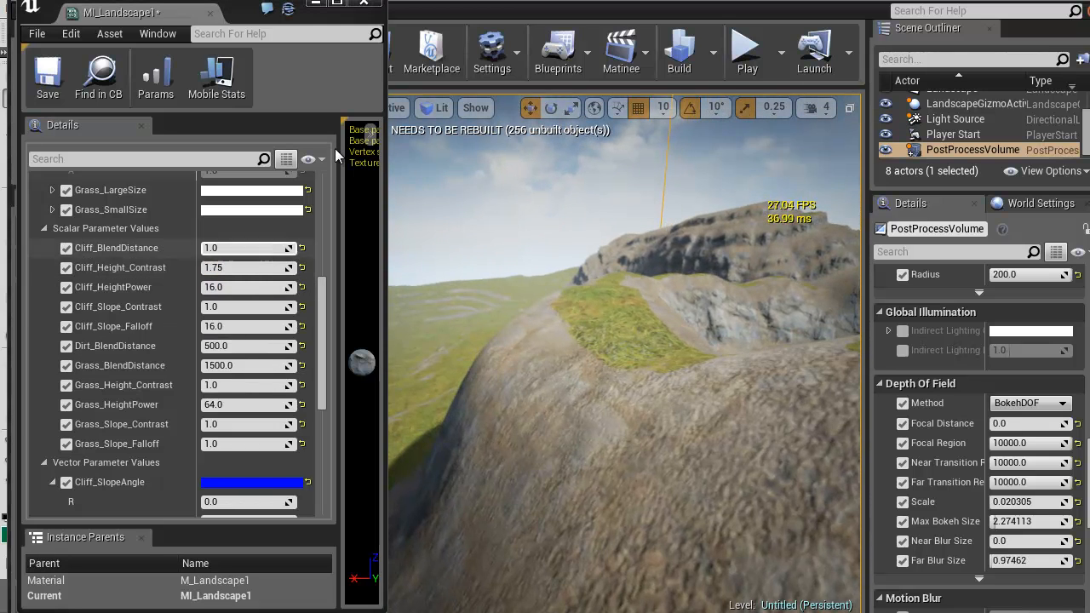
Try 2 for Cliff_Height_Contrast, set it to 1, and check the cliff faces
click(245, 267)
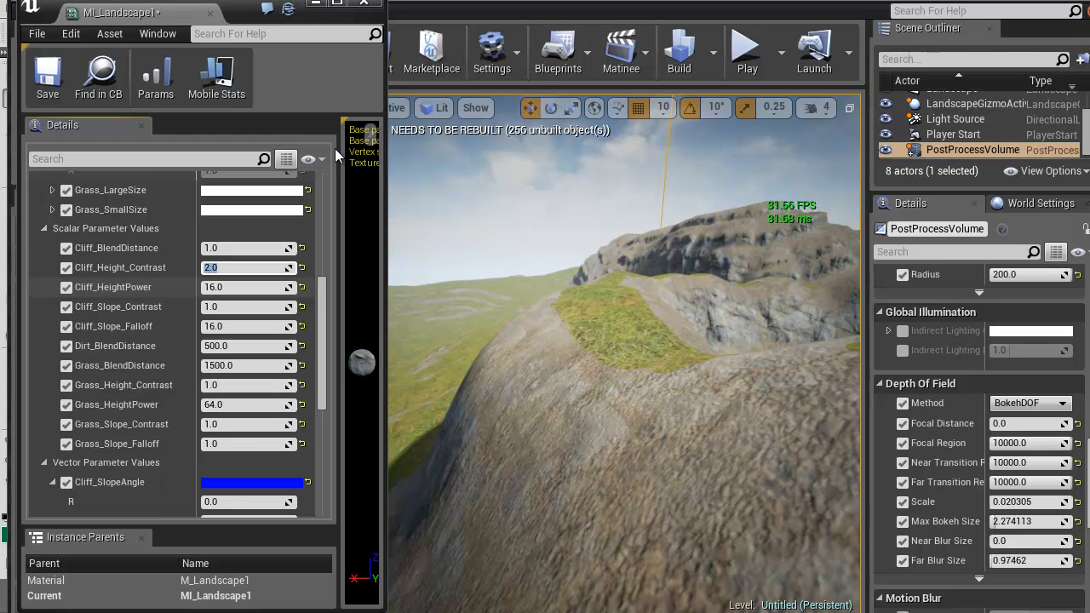
key(BackSpace)
text(.1)
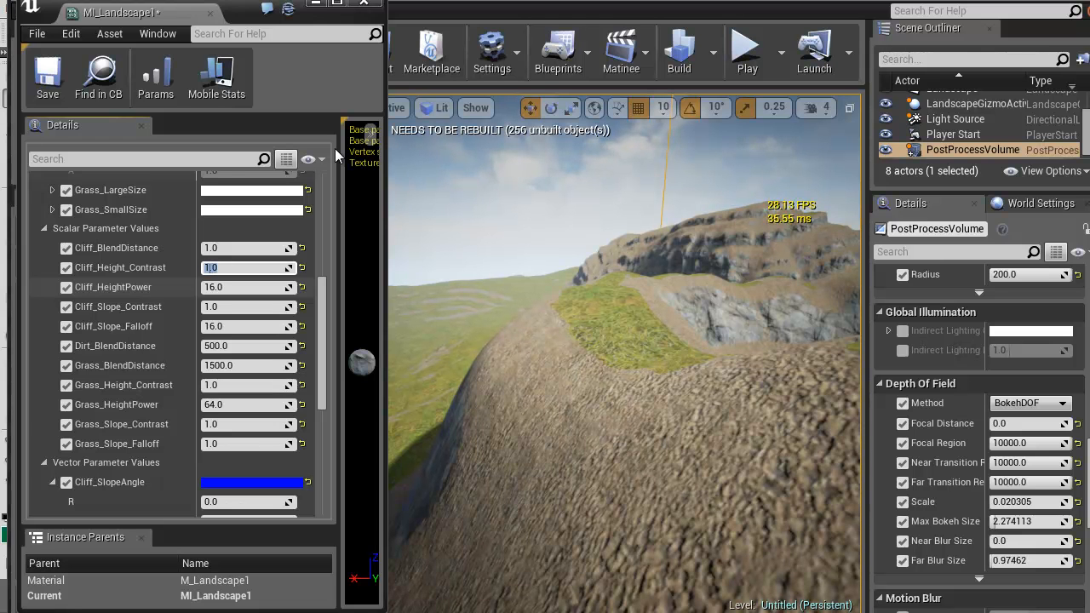
right_drag(624, 340, 504, 315)
key(w)
key(w)
Try 4 for Cliff_HeightPower, set it to 2, and check the cliff and grass areas
click(247, 288)
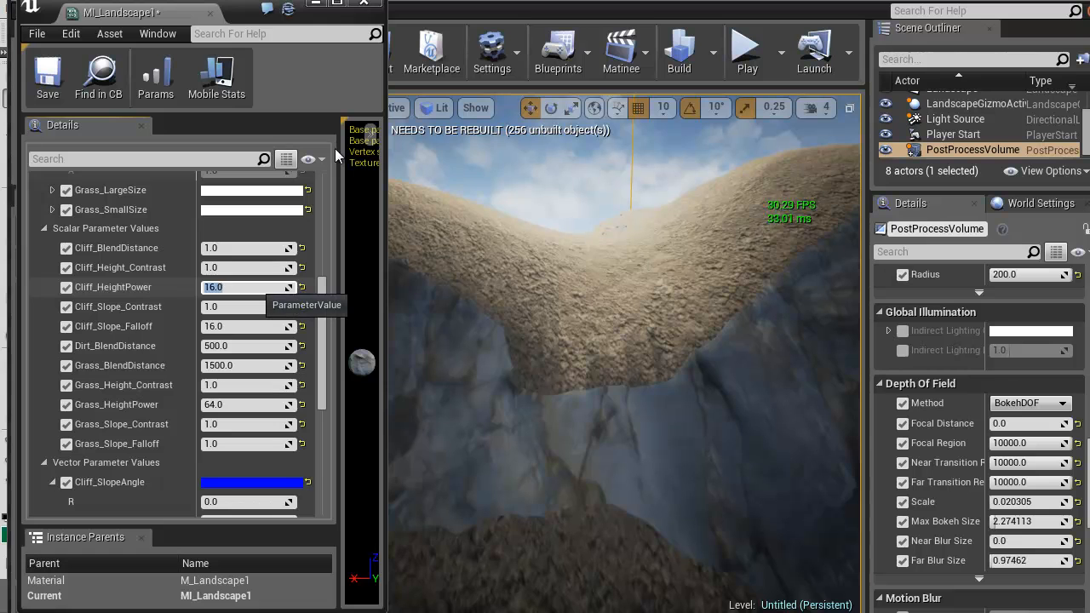
text(4)
key(Return)
mouse_move(528, 341)
right_down()
mouse_move(468, 345)
mouse_move(477, 361)
mouse_move(439, 361)
mouse_move(519, 357)
right_up()
key(w)
click(241, 288)
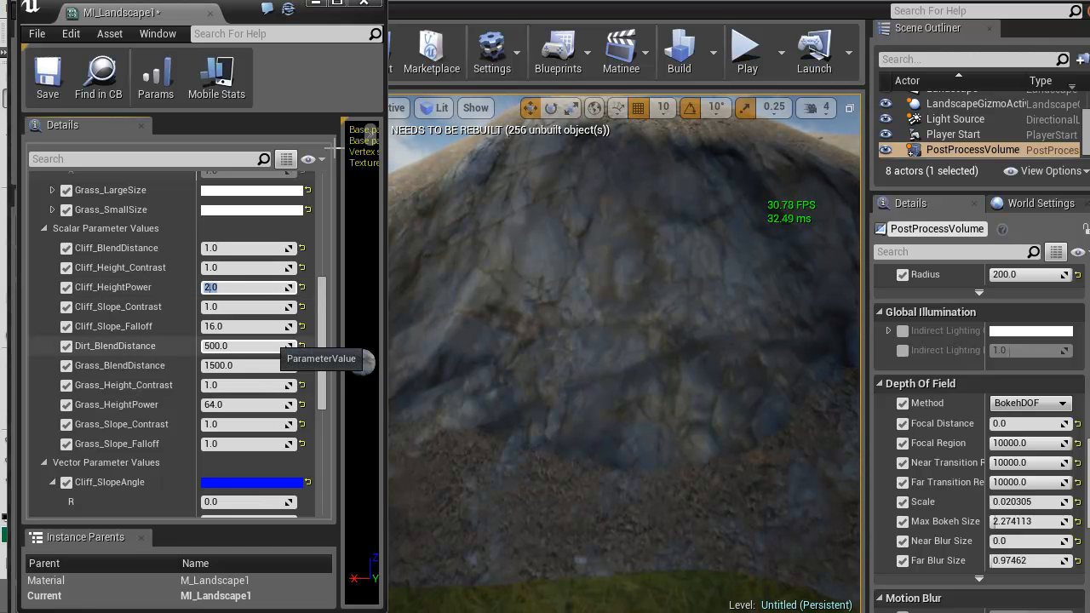
right_drag(511, 358, 642, 366)
key(w)
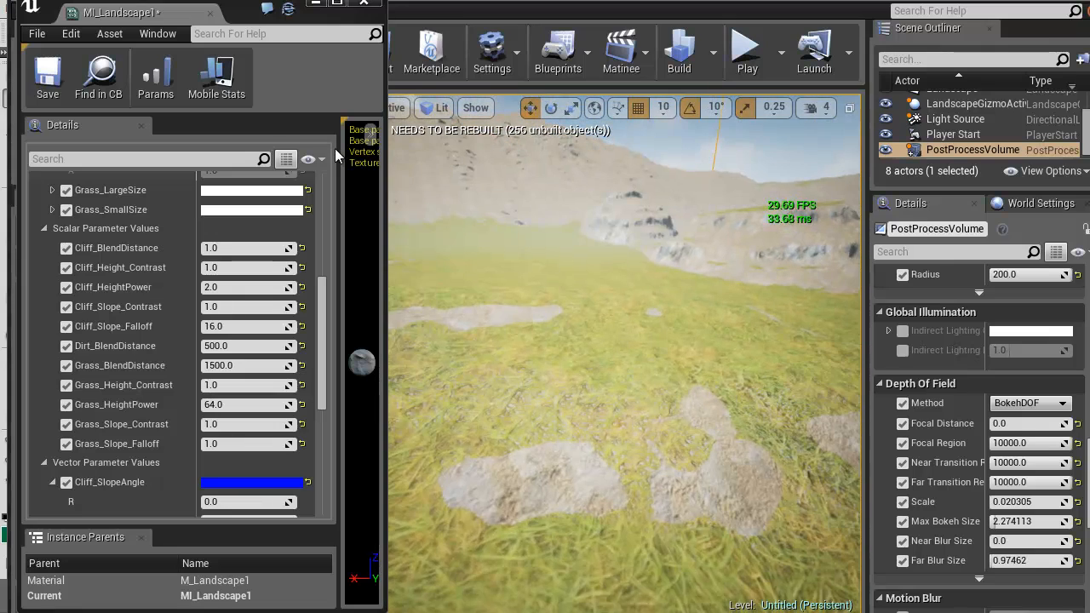
Try 4 and 8 for Grass_HeightPower, set it to 16, and check the grass border near the cliffs
click(241, 405)
text(4)
key(Return)
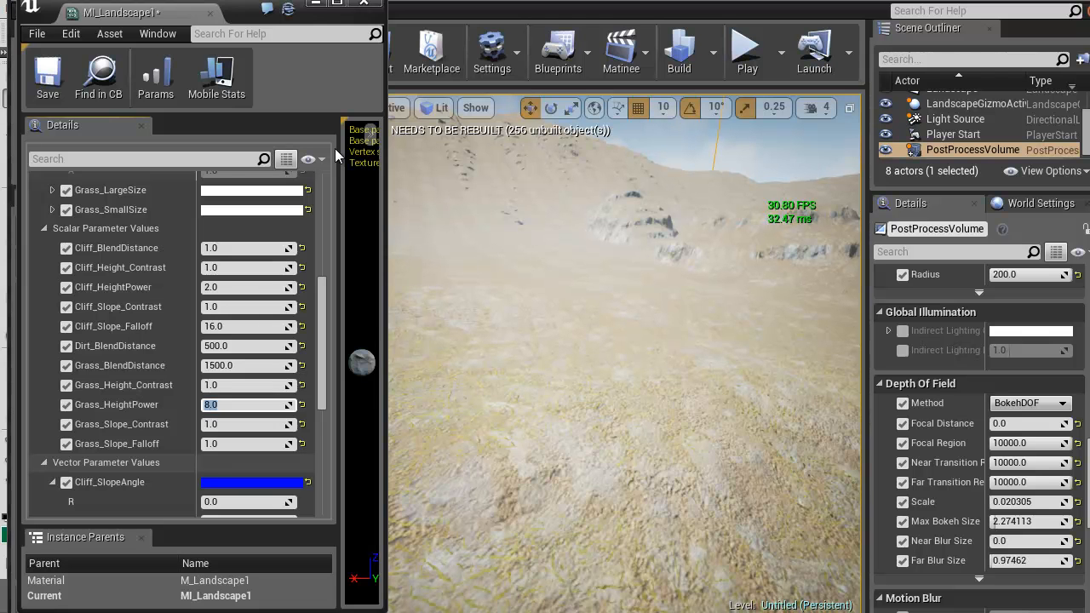
text(16)
key(Return)
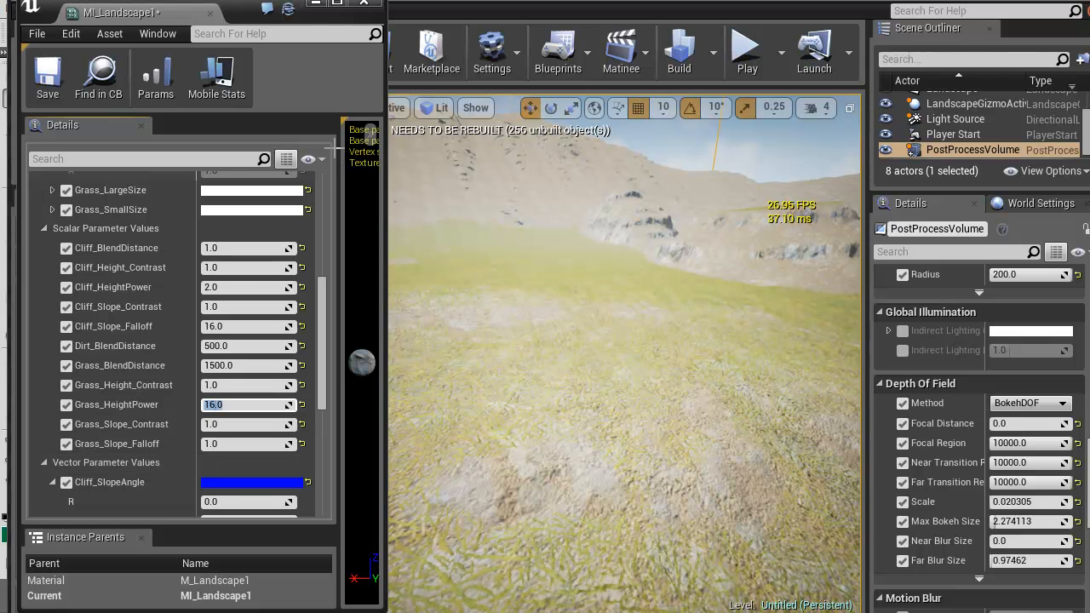
right_drag(626, 341, 616, 417)
key(w)
key(w)
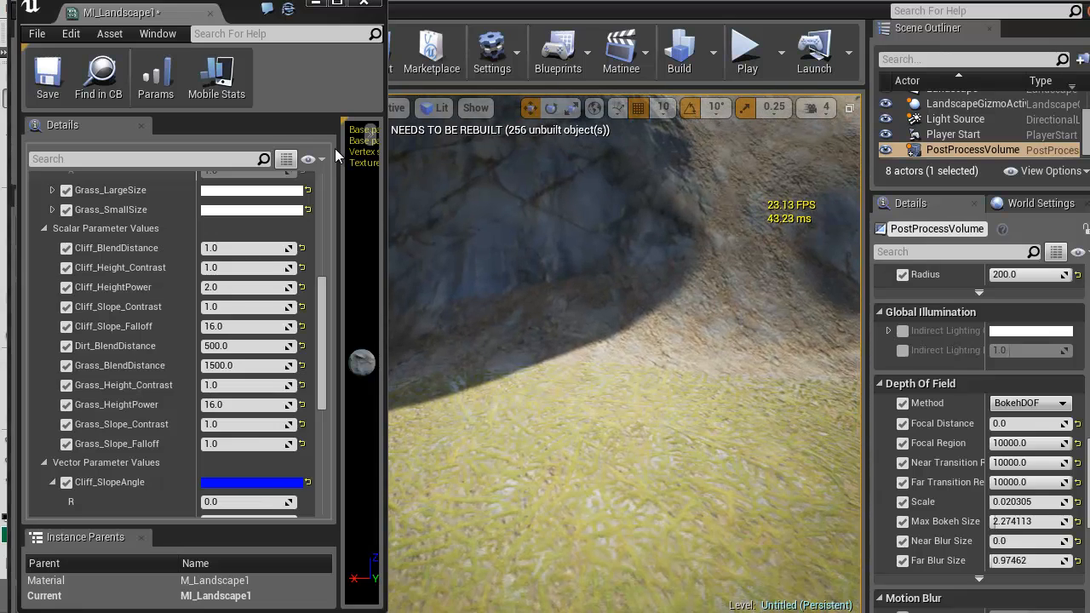
Open the Grass_D texture from the Grass textures folder and examine its alpha channel alone
key(super+Up)
key(alt+Tab)
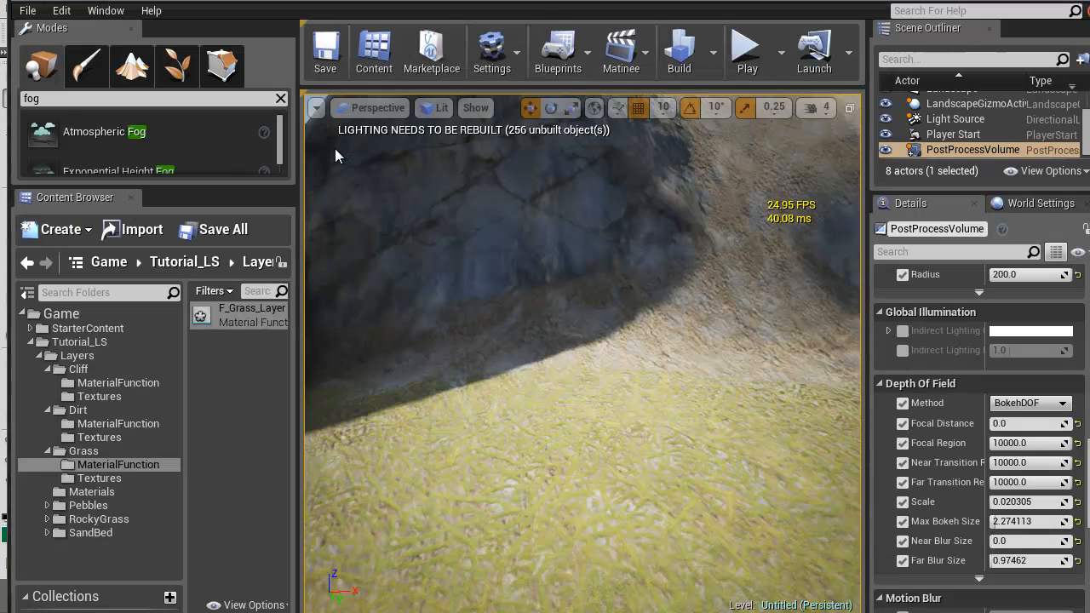
click(98, 478)
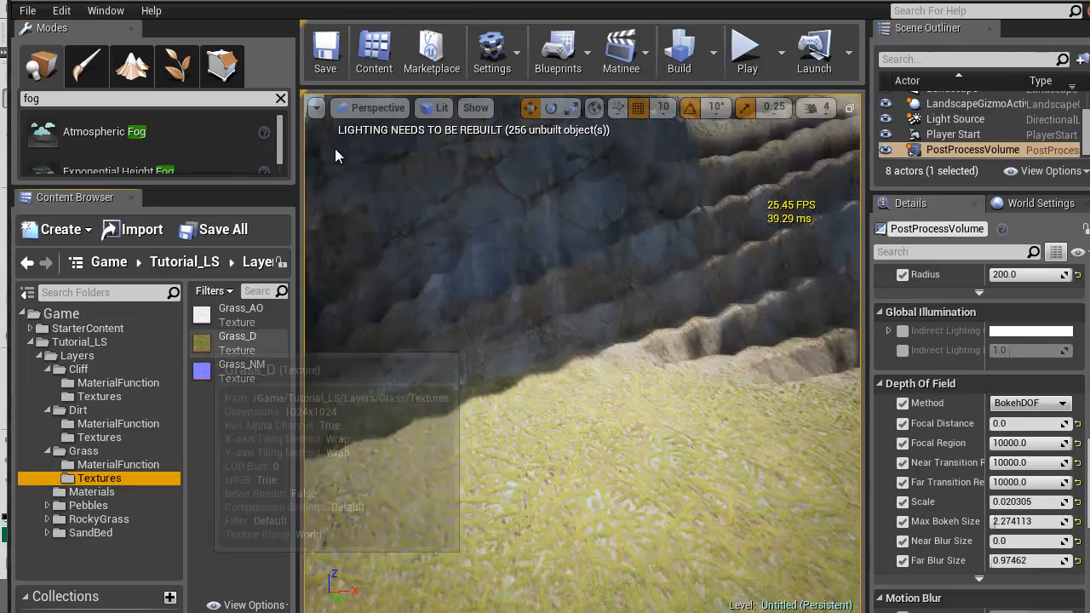
double_click(237, 341)
click(332, 153)
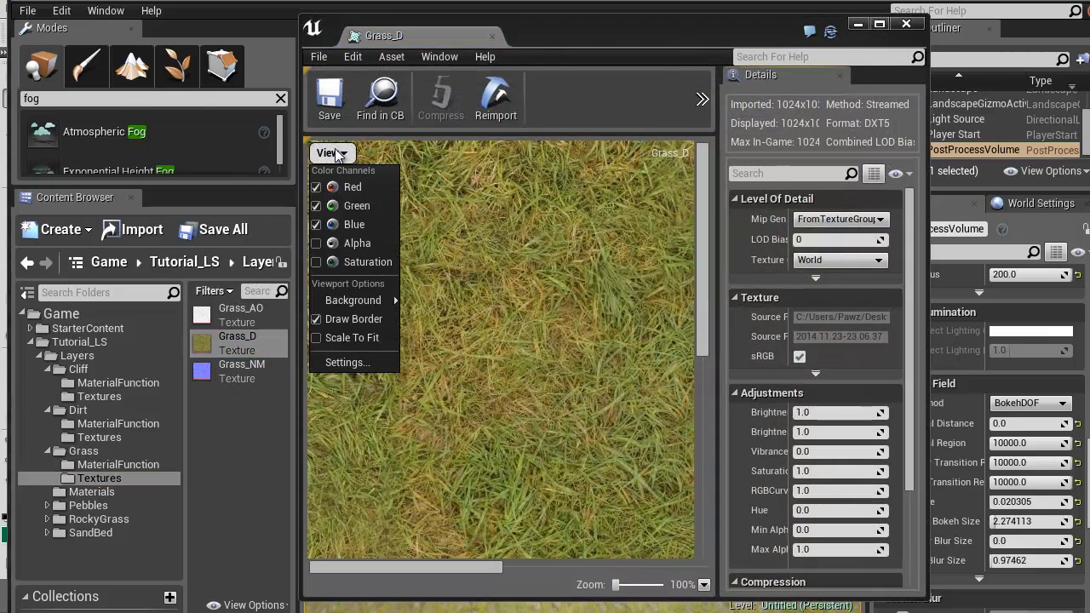
click(349, 187)
click(350, 206)
click(351, 225)
click(352, 243)
scroll(528, 380, up, 20)
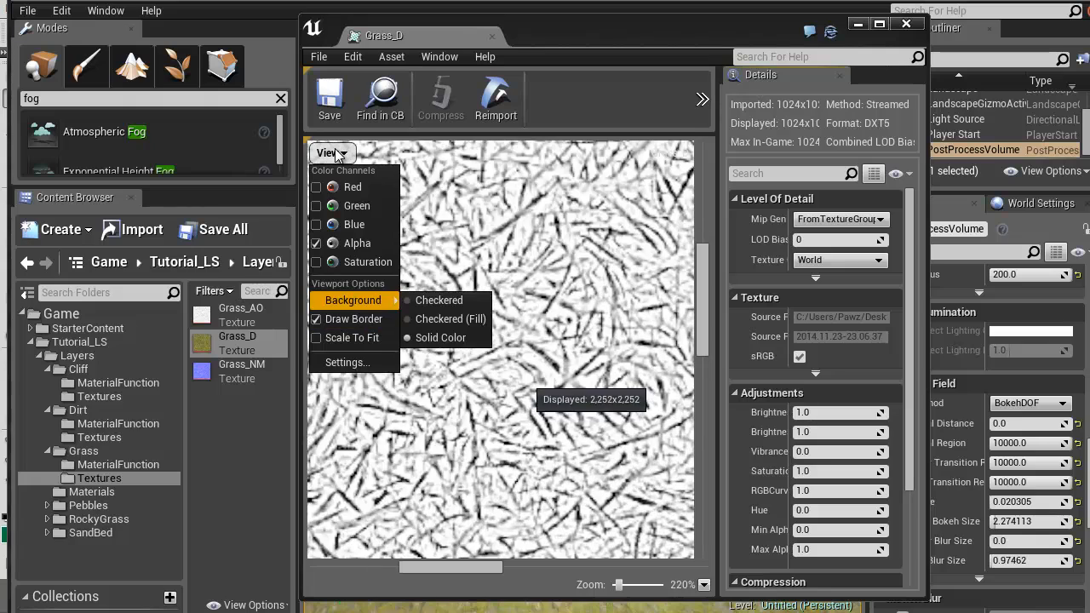
scroll(528, 380, down, 20)
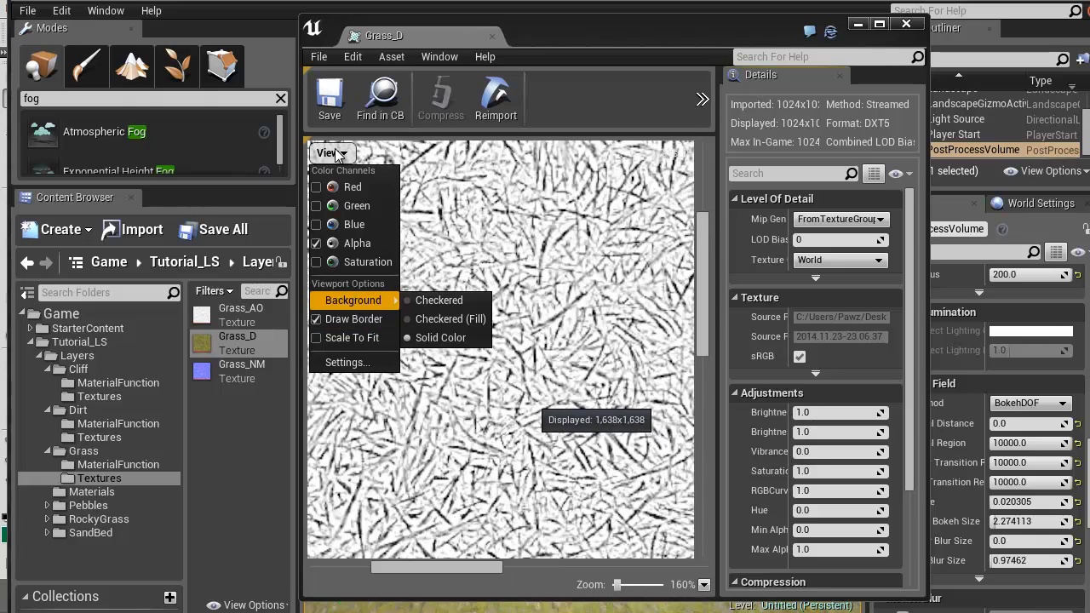
Examine only the green channel of Grass_D, switch to the M_Landscape1 material graph and close the texture
click(353, 244)
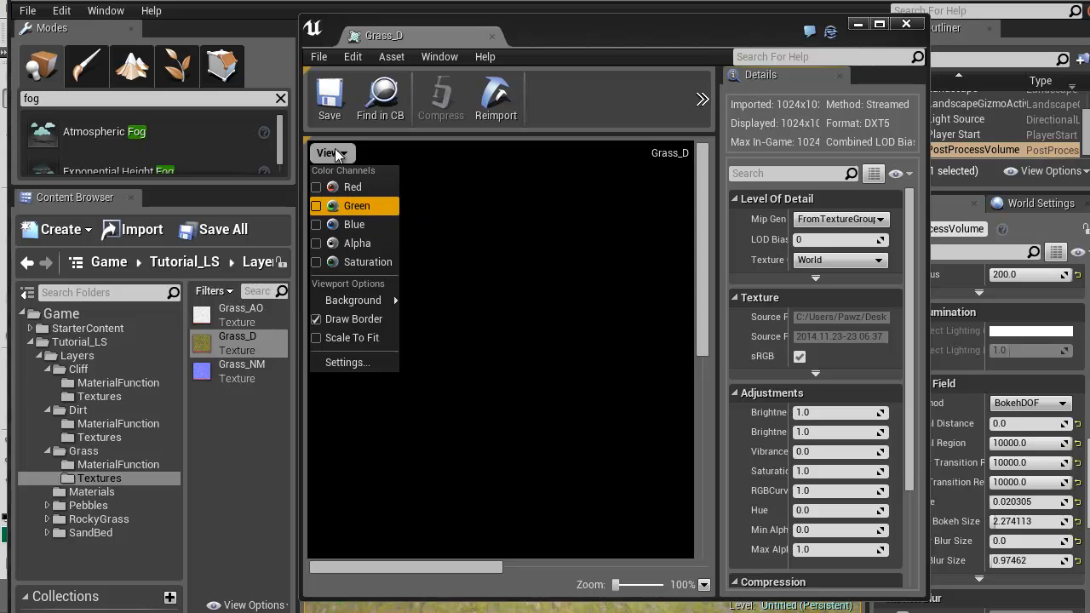
click(357, 205)
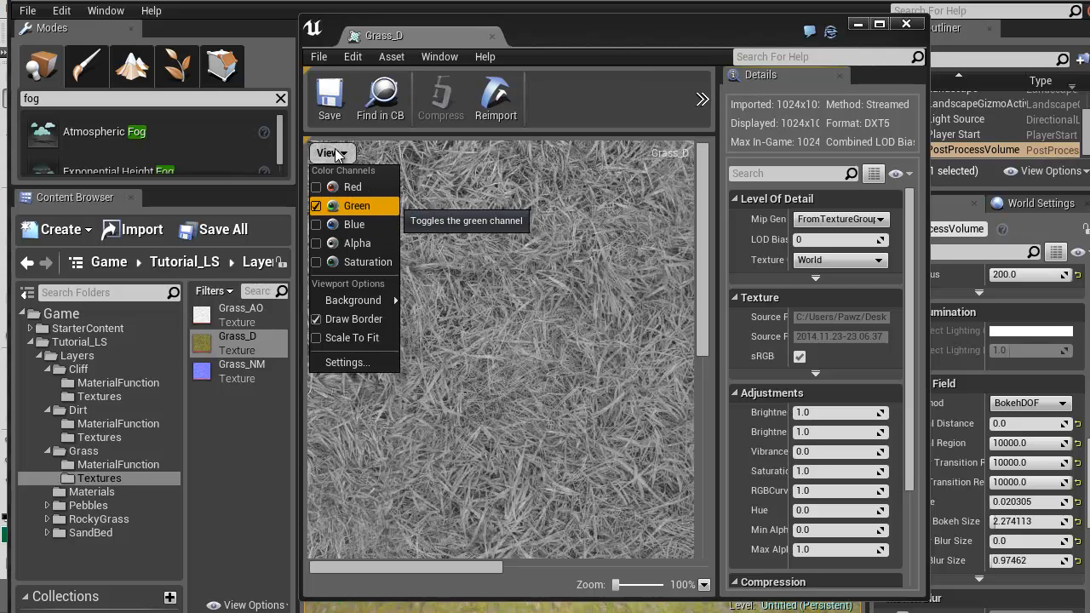
mouse_move(353, 300)
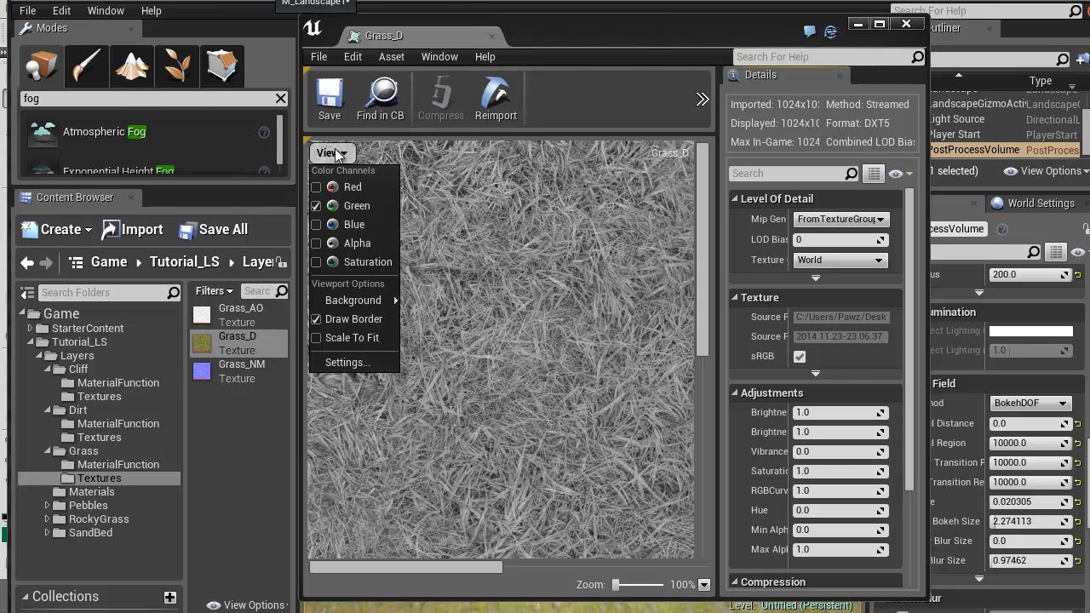
click(265, 1)
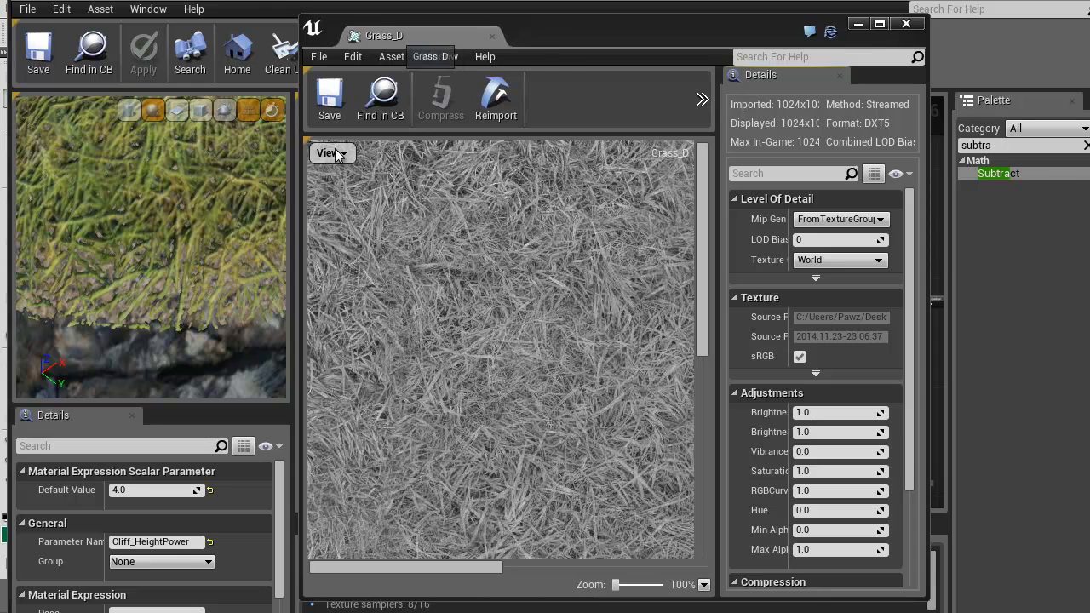
click(493, 37)
mouse_move(480, 385)
right_down()
mouse_move(650, 372)
mouse_move(580, 423)
right_up()
scroll(650, 372, down, 3)
scroll(589, 347, up, 3)
mouse_move(588, 347)
right_down()
mouse_move(636, 351)
mouse_move(674, 244)
mouse_move(783, 200)
right_up()
scroll(518, 346, up, 3)
right_drag(519, 252, 358, 248)
drag(479, 330, 601, 342)
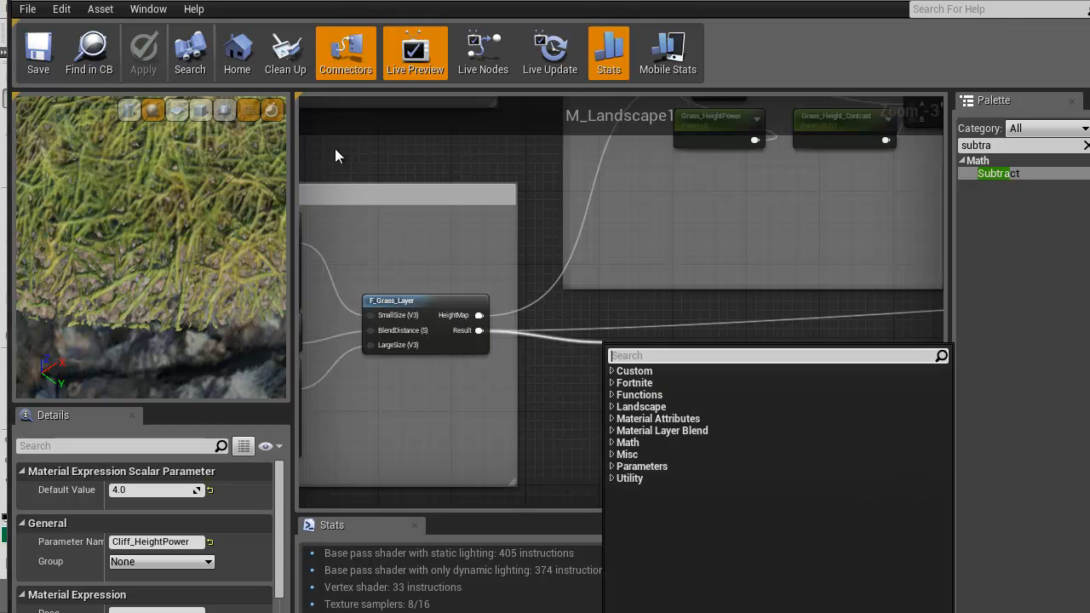
text(mask)
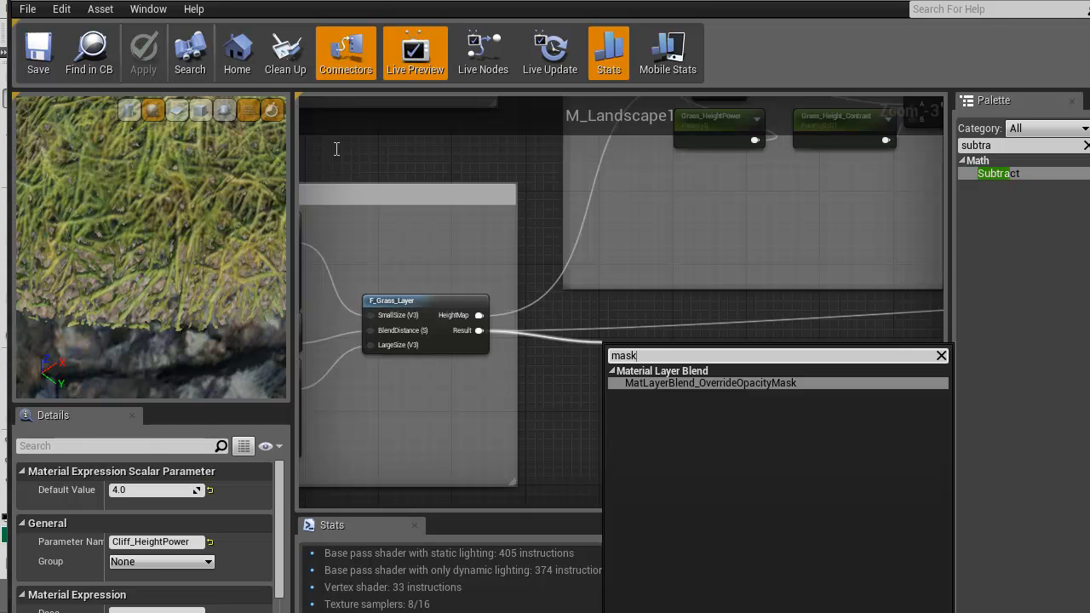
right_click(621, 305)
right_drag(571, 307, 722, 329)
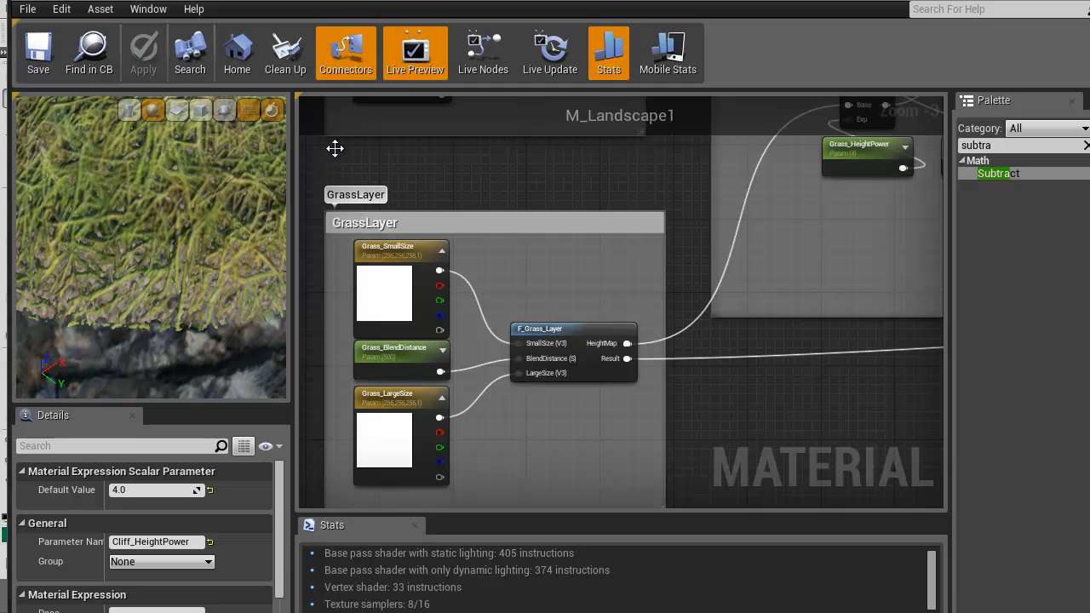
Open the F_Grass_Layer function and switch the mask after the upper WorldAlignedTexture from alpha to green
double_click(532, 330)
right_drag(763, 251, 933, 334)
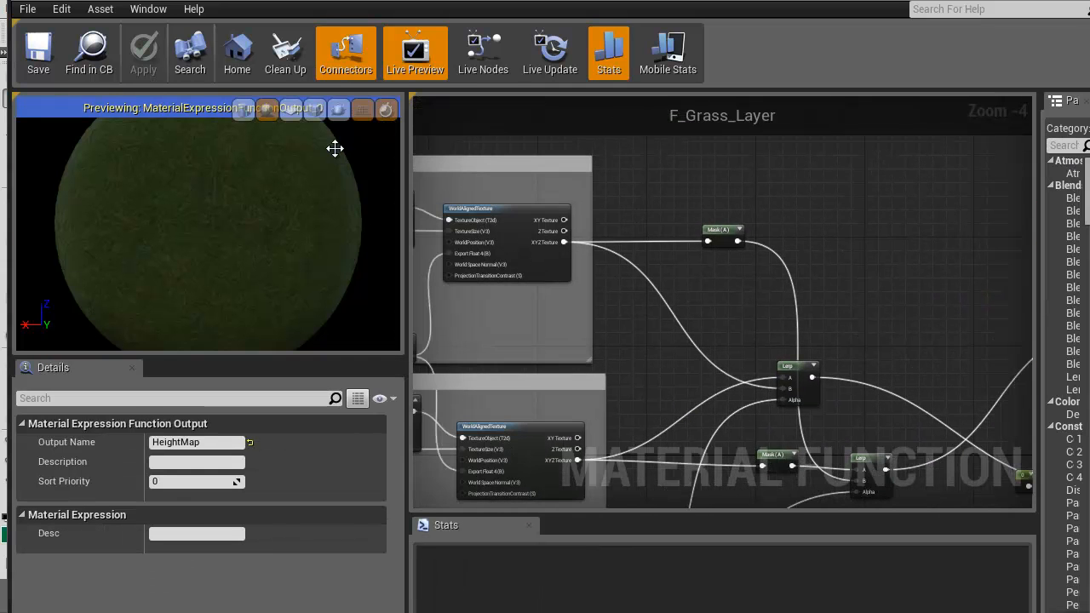
click(722, 234)
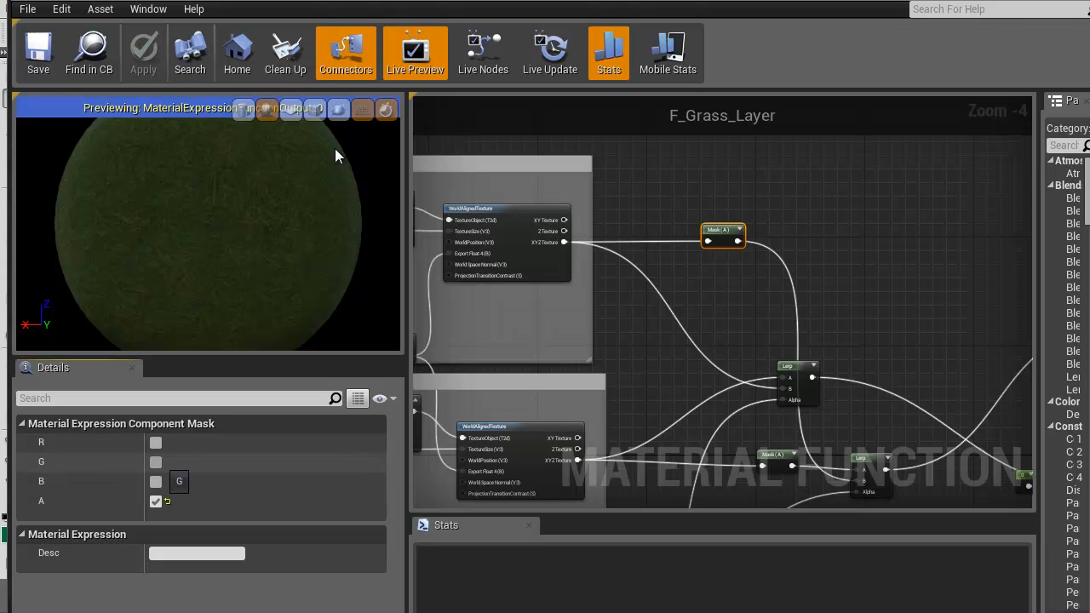
click(156, 462)
Switch the mask after the lower WorldAlignedTexture from alpha to green and apply the F_Grass_Layer changes
right_drag(734, 403, 677, 239)
click(720, 290)
click(156, 461)
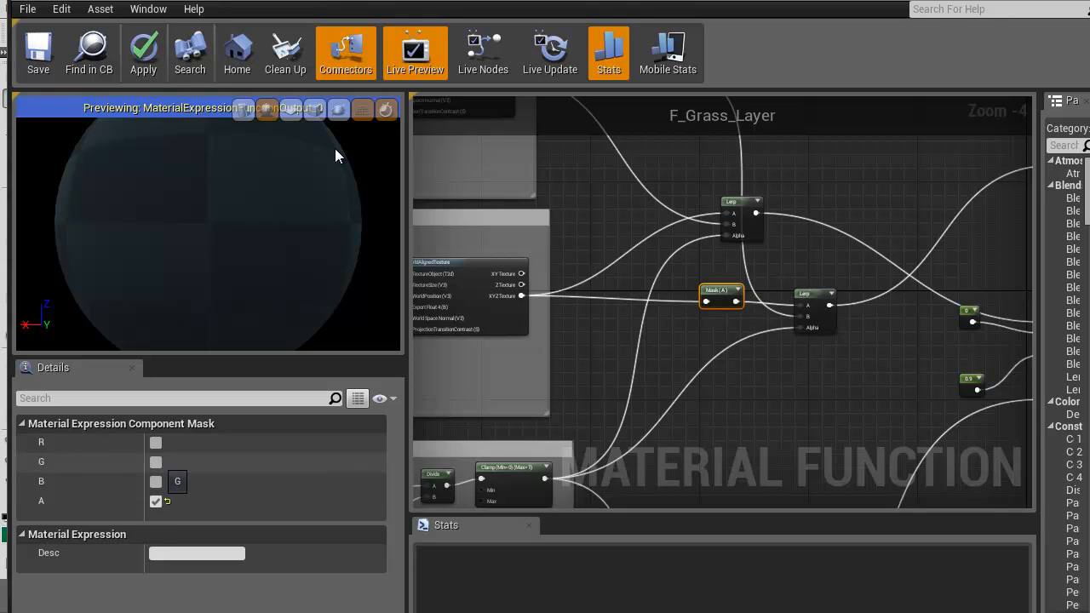
click(156, 500)
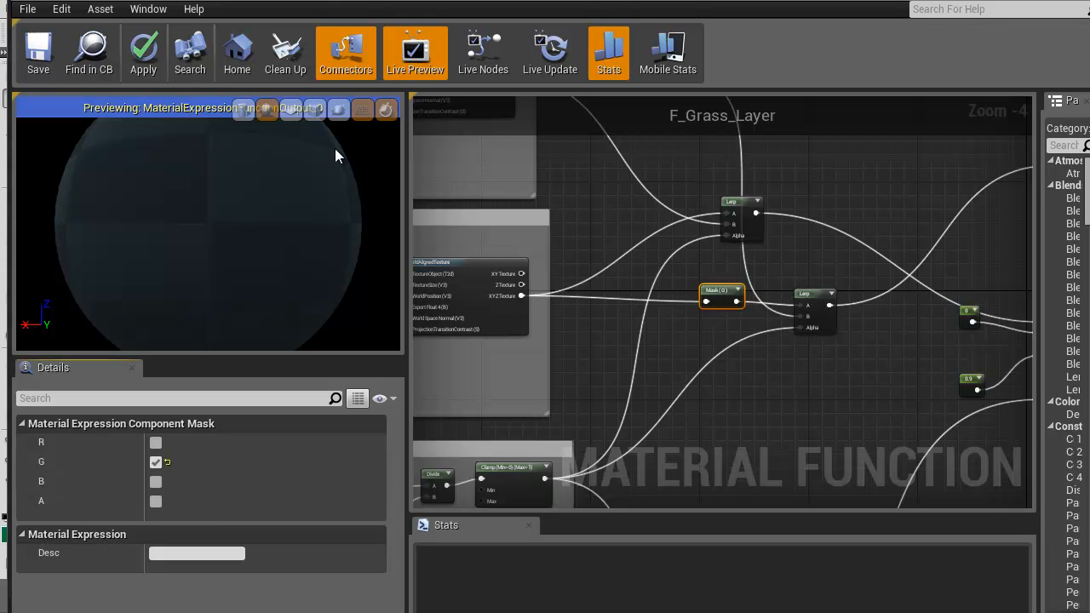
right_drag(829, 177, 732, 289)
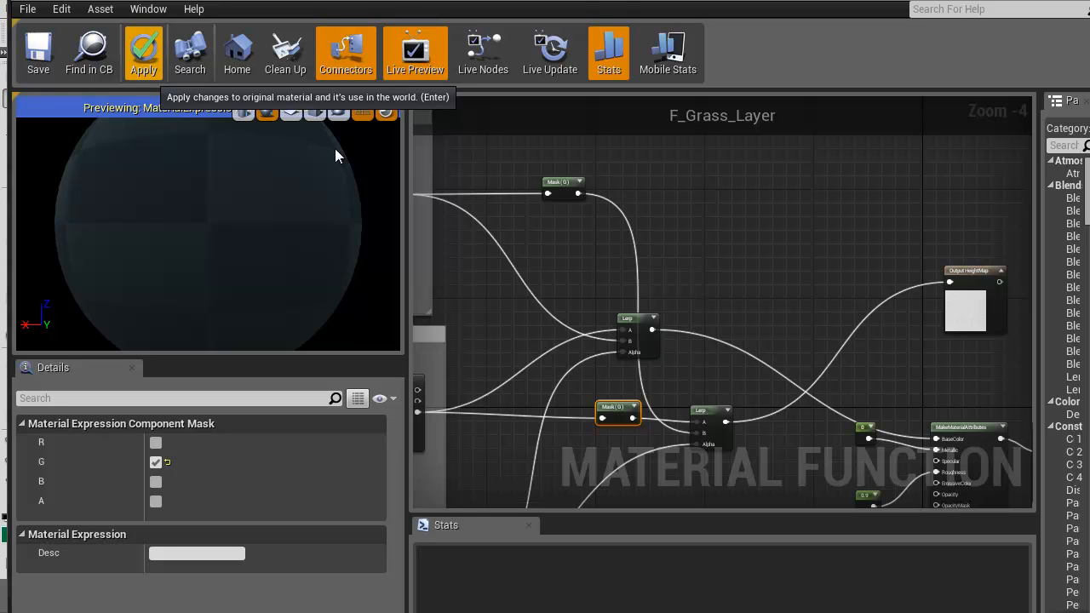
key(Return)
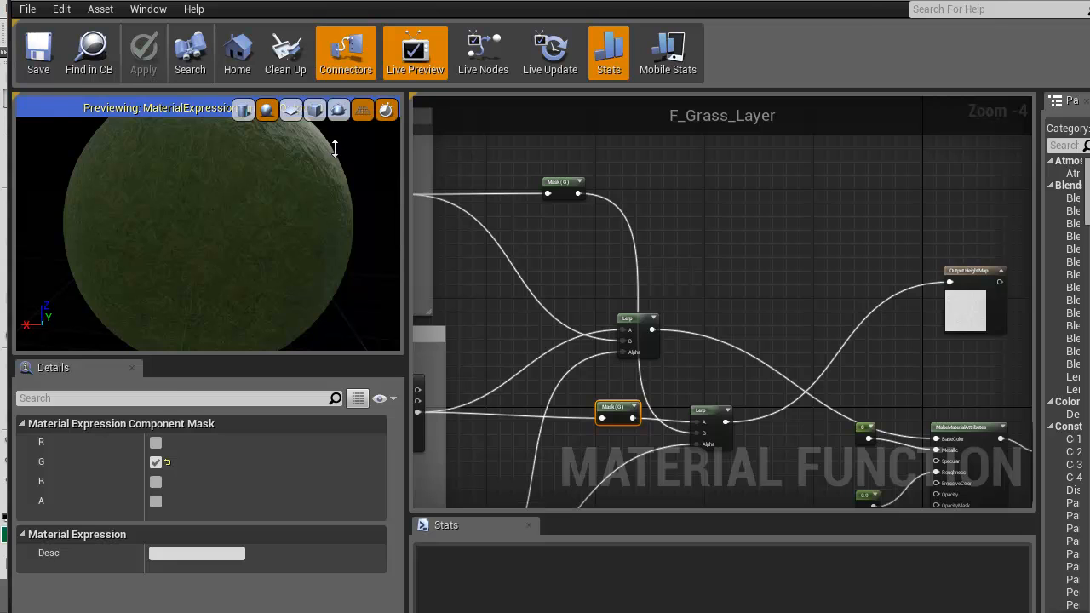
In MI_Landscape1, try 1 and 4 for Grass_HeightPower, set it to 5, and check the grass edge beside the slope
key(alt+Tab)
right_drag(334, 148, 339, 157)
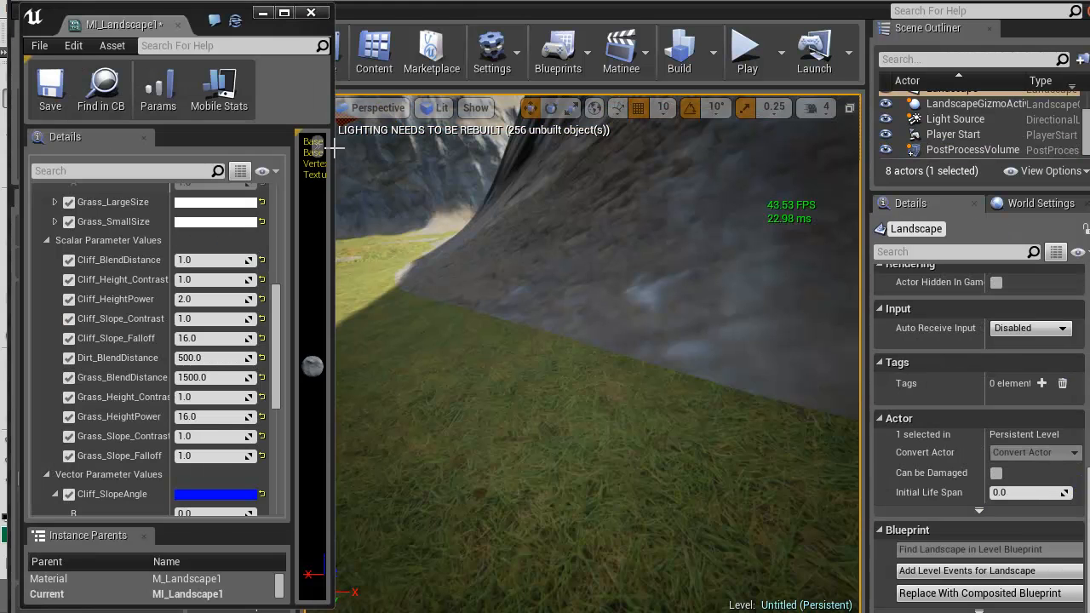
right_drag(334, 148, 334, 148)
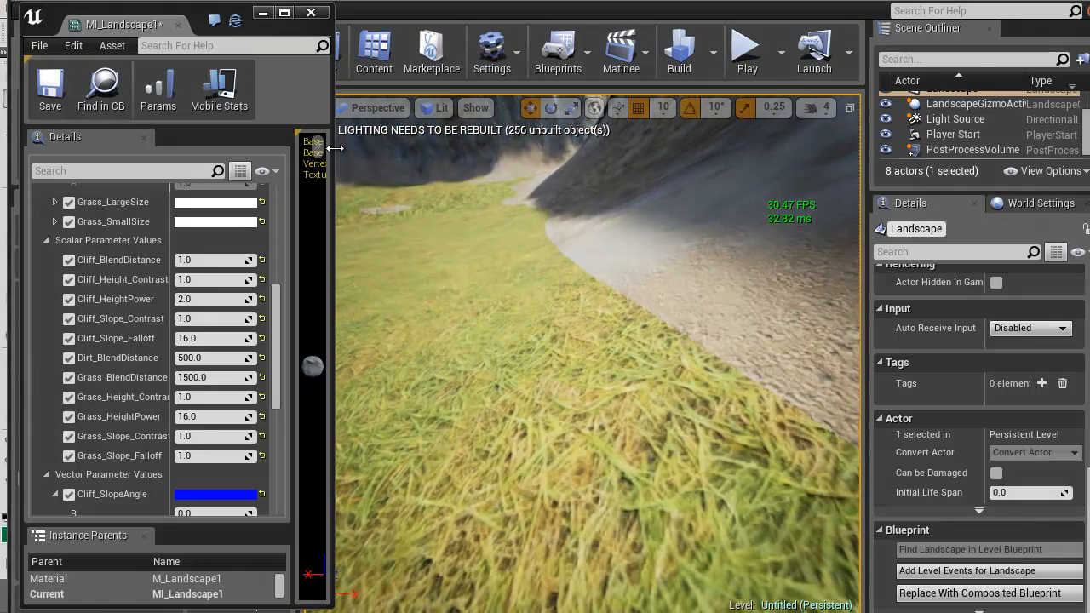
click(209, 417)
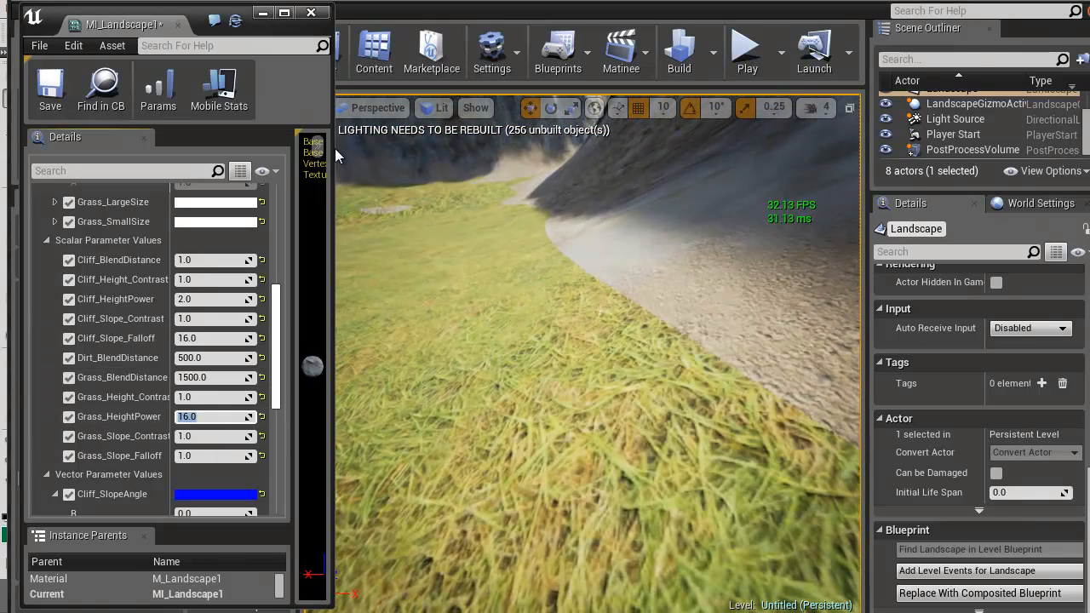
text(1)
key(Return)
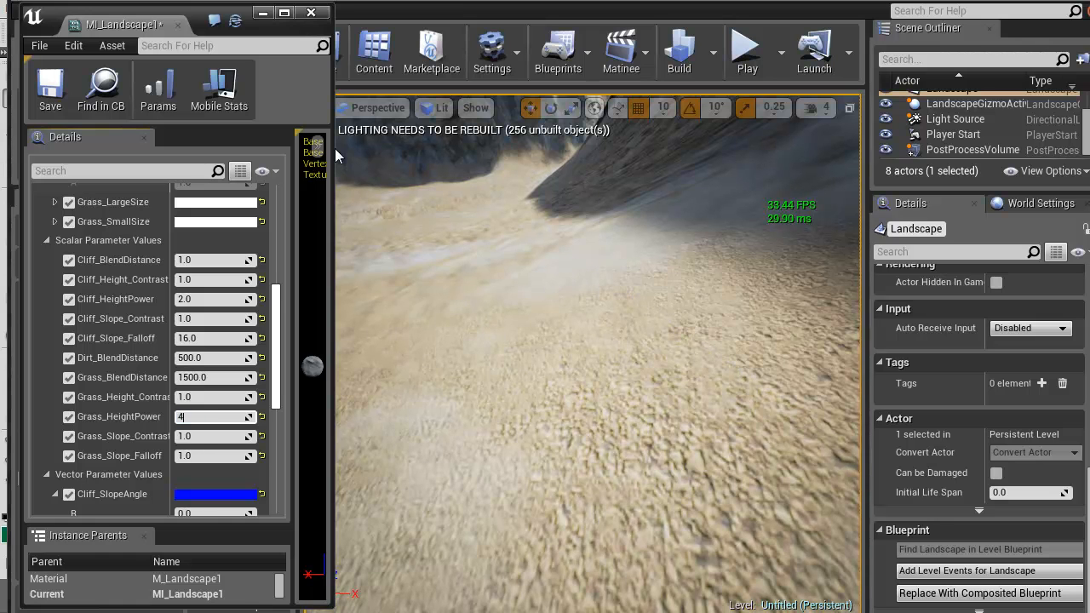
text(4)
key(Return)
text(8)
key(Return)
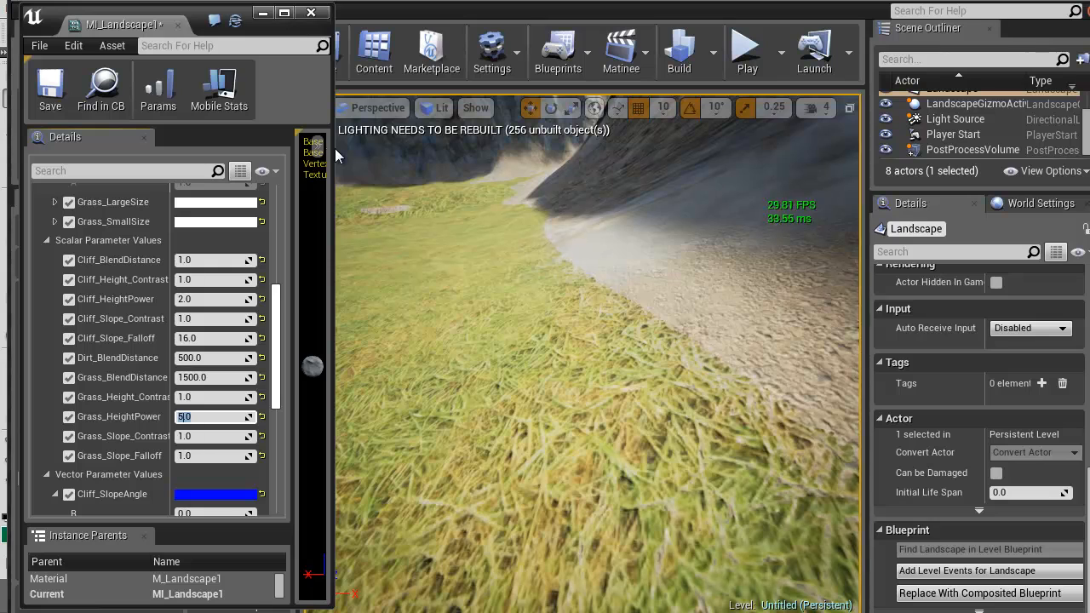
right_drag(511, 358, 588, 311)
mouse_move(333, 149)
right_down()
mouse_move(369, 143)
mouse_move(335, 148)
right_up()
Try 0.5 for Grass_Slope_Contrast and check how far the grass climbs the slopes
click(211, 436)
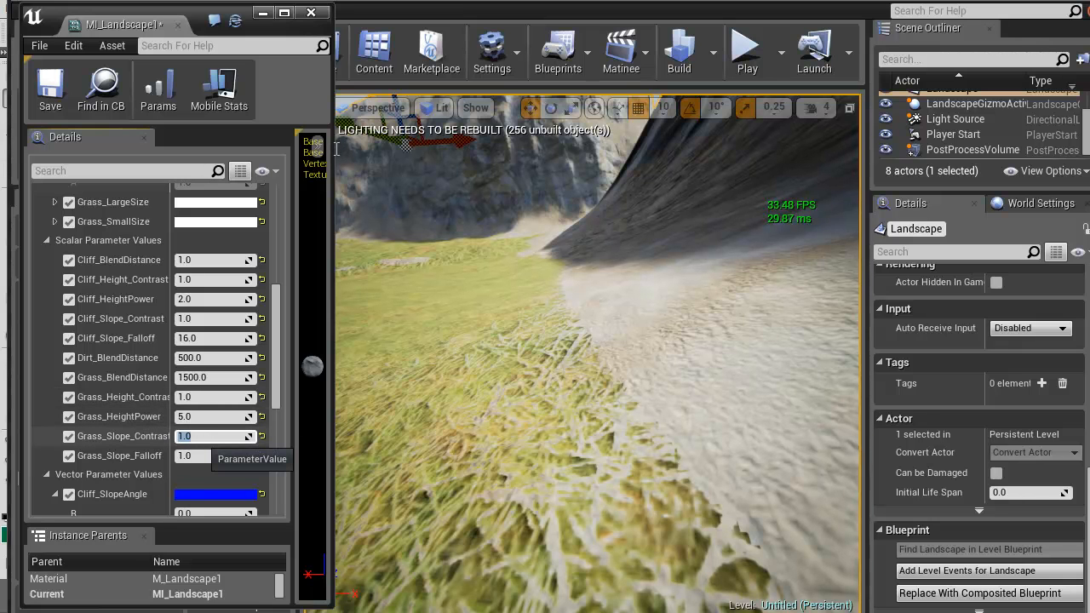
text(0.5)
key(Return)
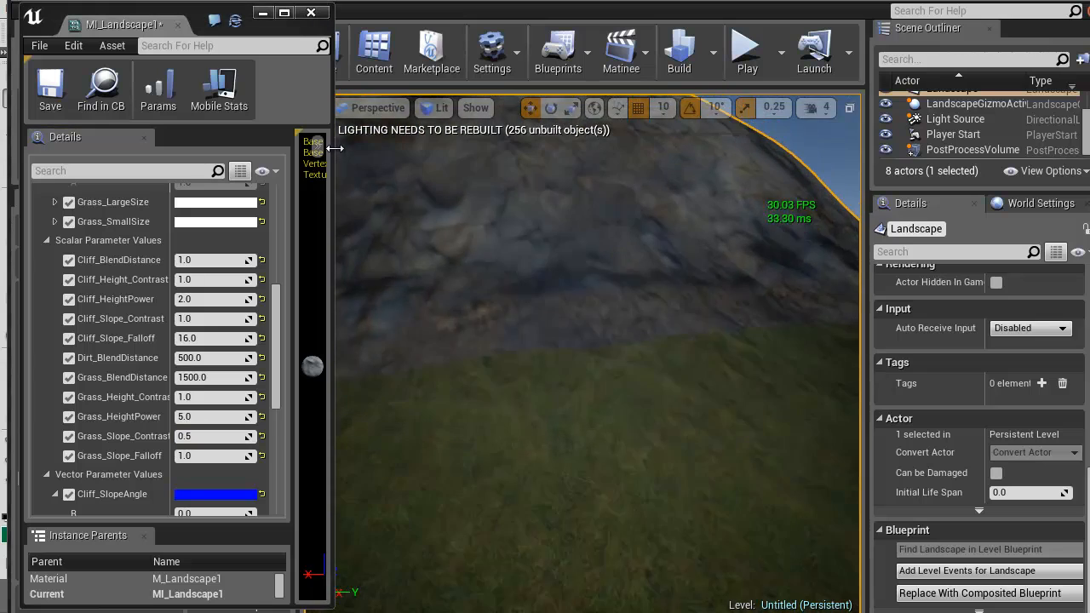
right_drag(545, 340, 707, 345)
Try 2, 1, 1.1 and 1.15 for Grass_Slope_Contrast and check the grass and dirt transition
drag(203, 436, 217, 436)
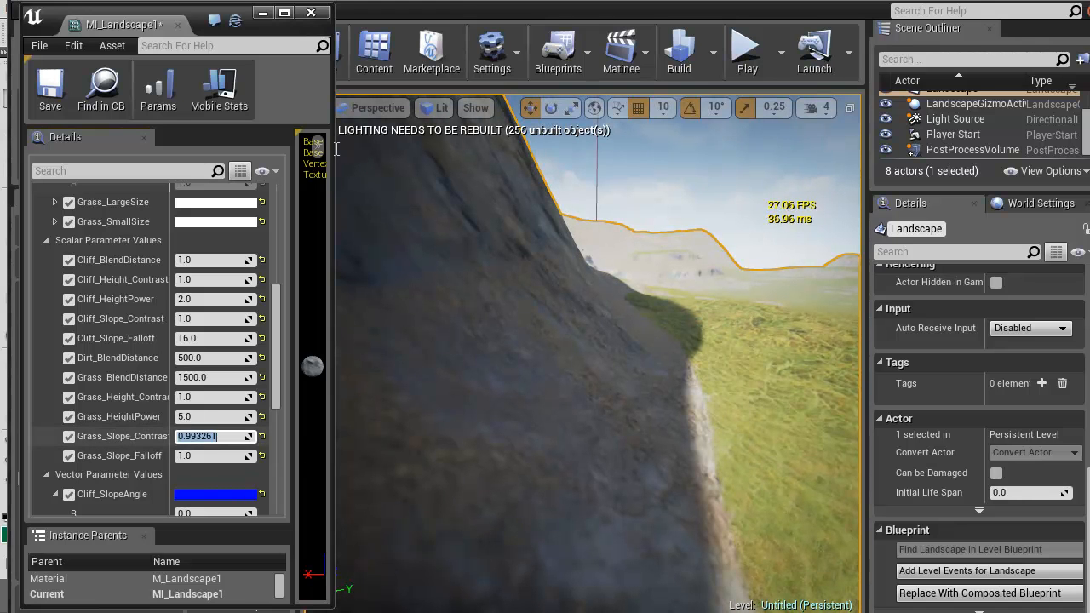
text(2)
key(Return)
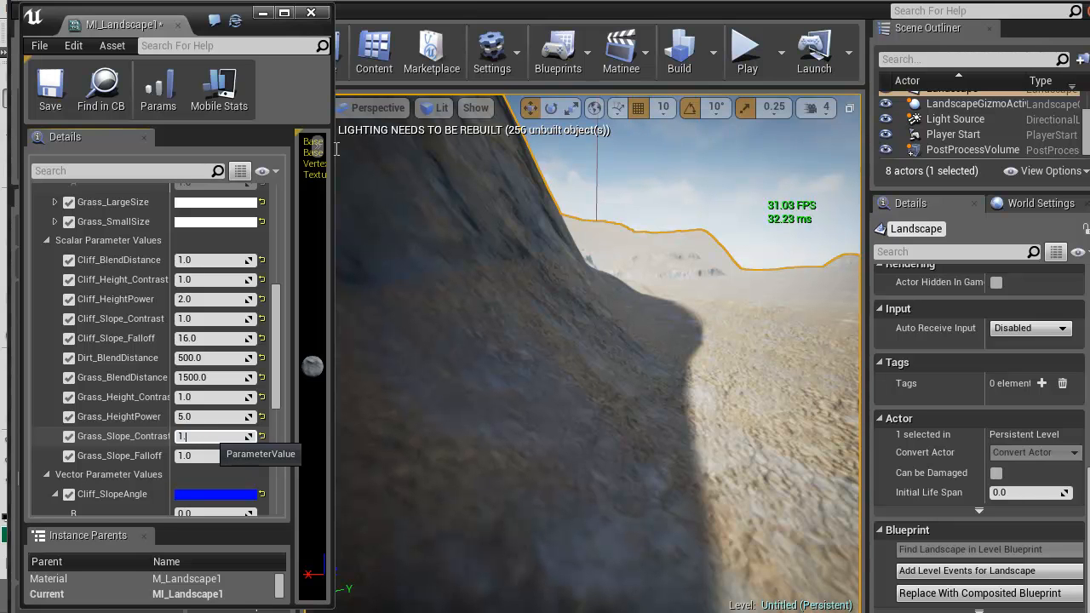
key(Return)
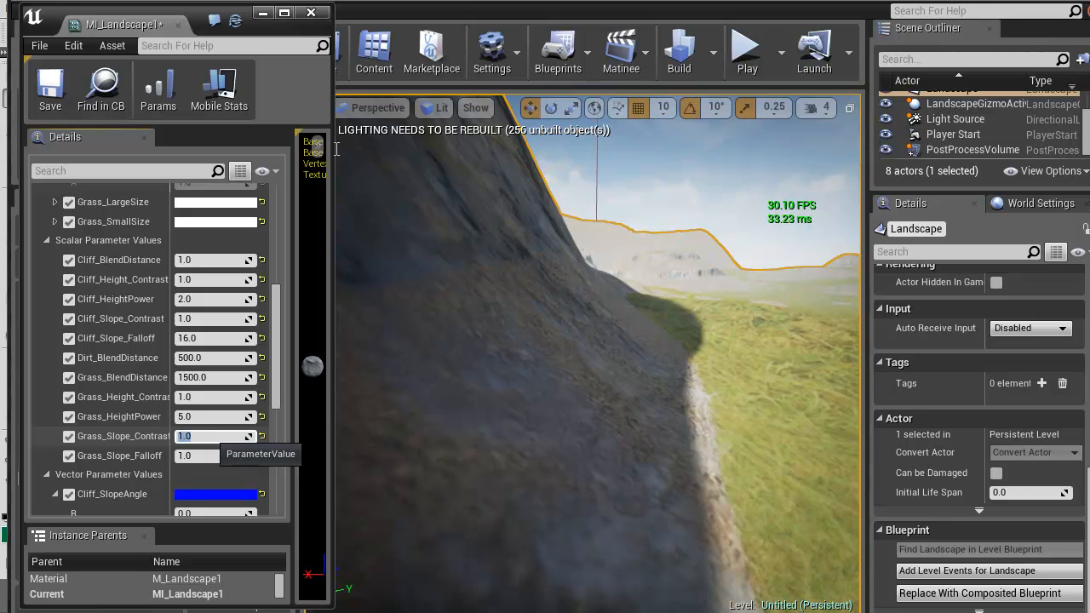
text(1.1)
key(Return)
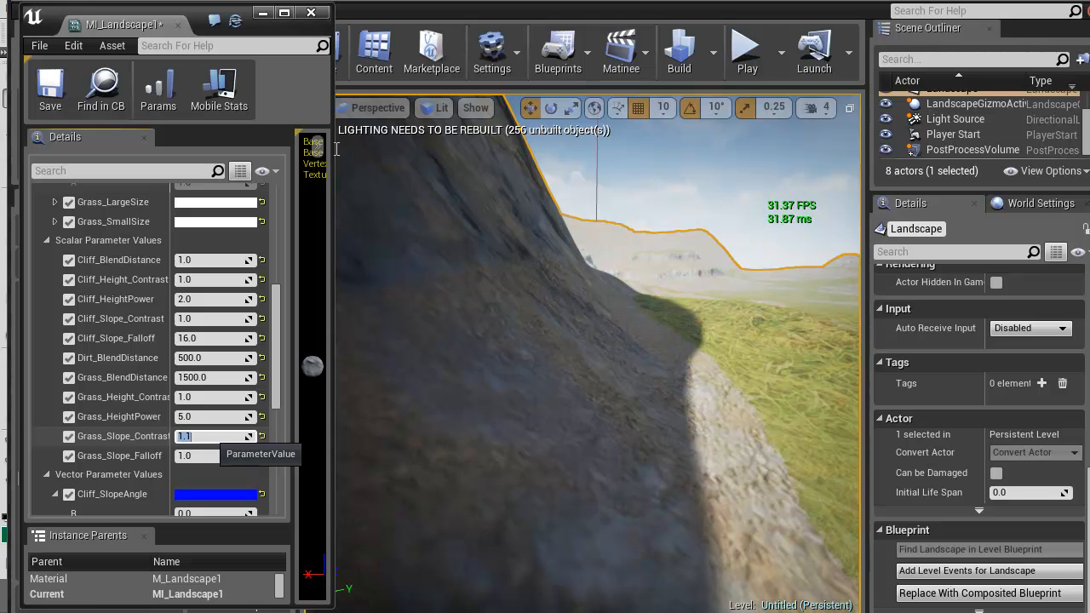
key(Return)
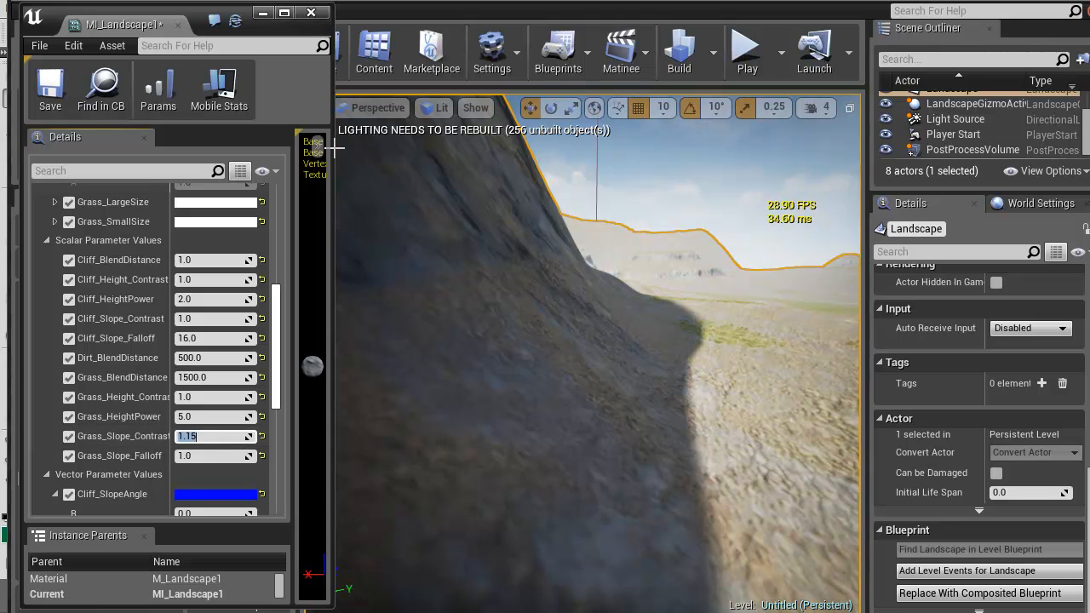
right_drag(334, 148, 334, 148)
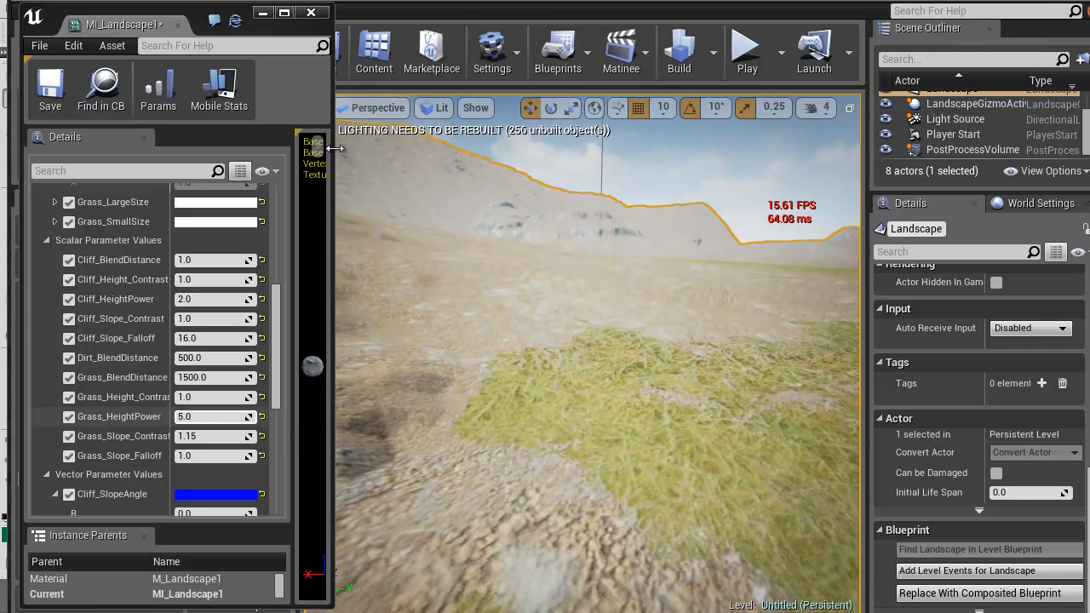
Set Grass_Slope_Contrast to 1.05 and check the grass patches across the valley
click(210, 437)
text(1.0)
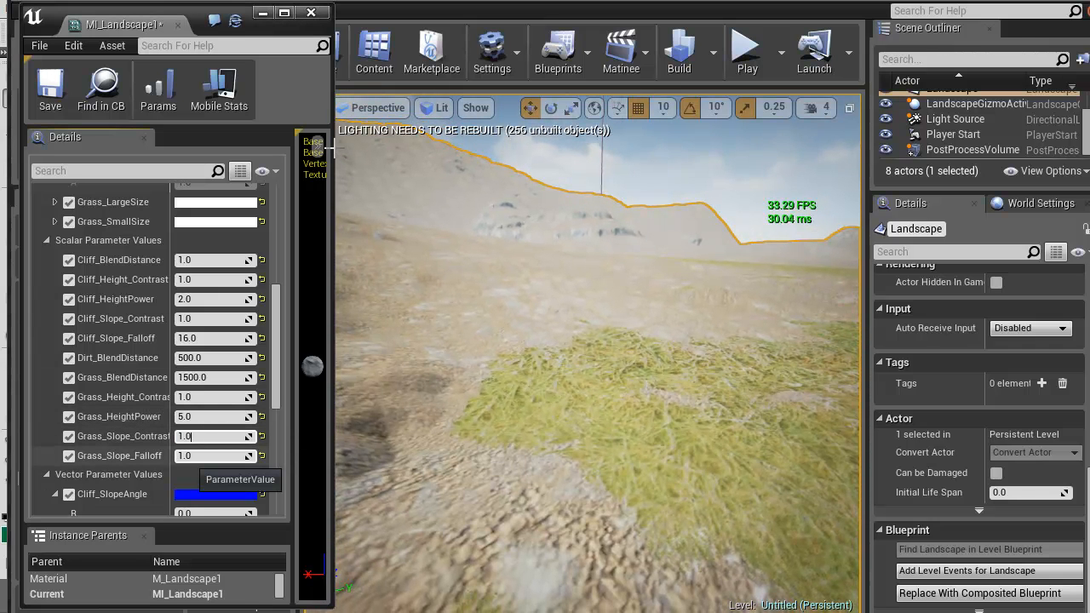
text(5)
key(Return)
right_drag(335, 148, 336, 154)
Save the landscape material assets and switch the level editor to landscape sculpting
double_click(115, 26)
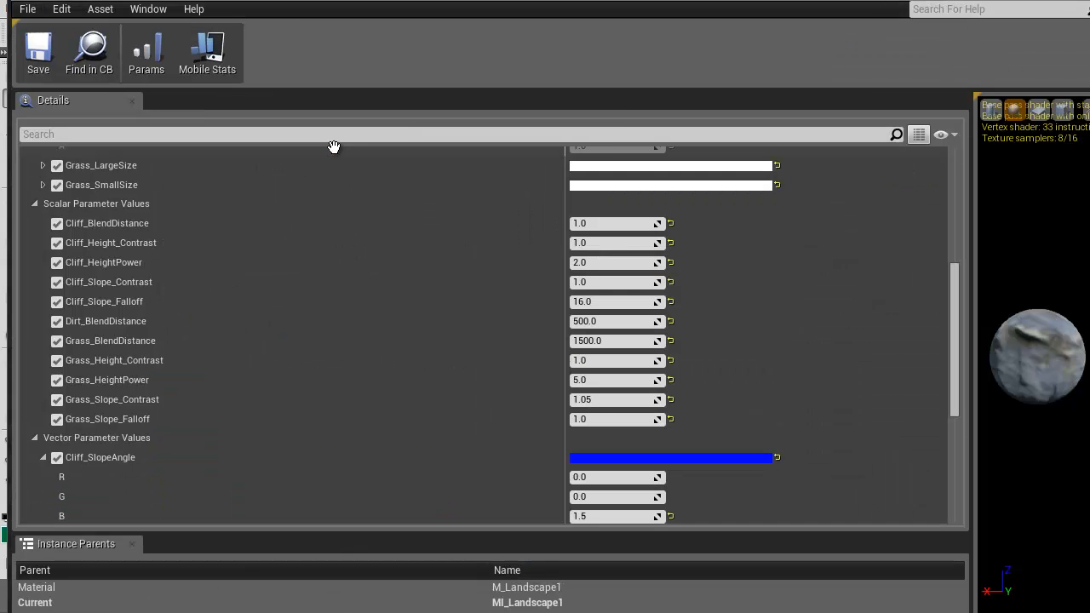
key(alt+Tab)
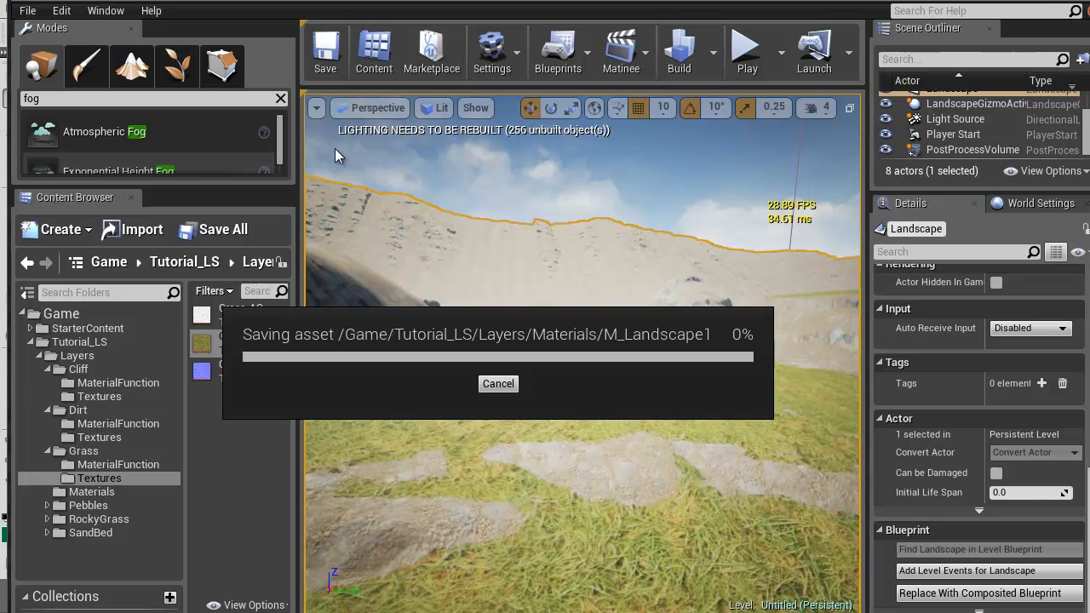
click(133, 68)
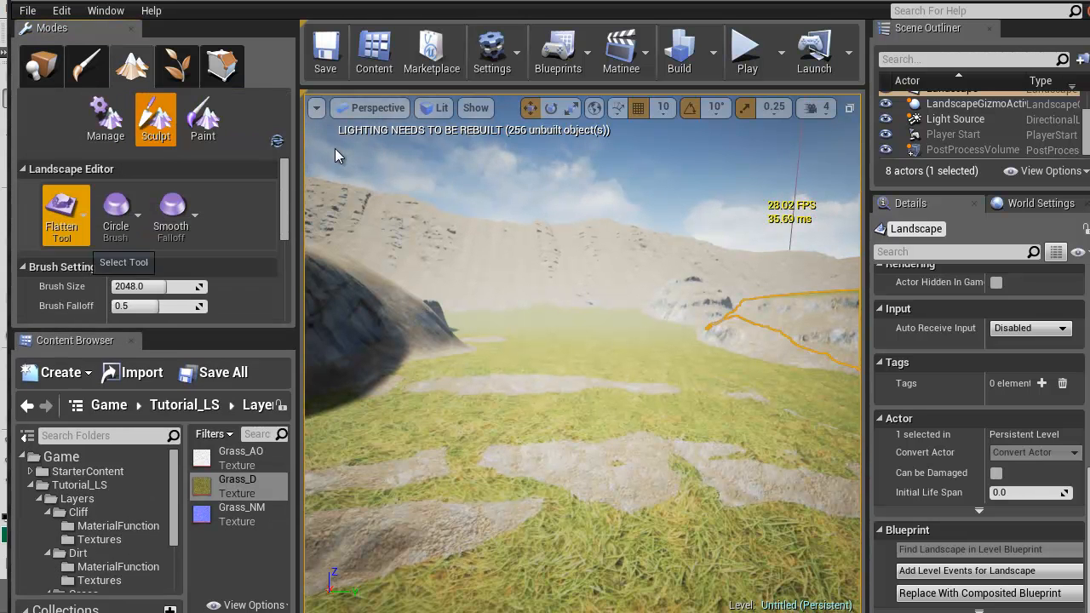
Switch to the Sculpt tool and raise rounded rock mounds and a tall rock peak on the grassy valley floor
click(61, 218)
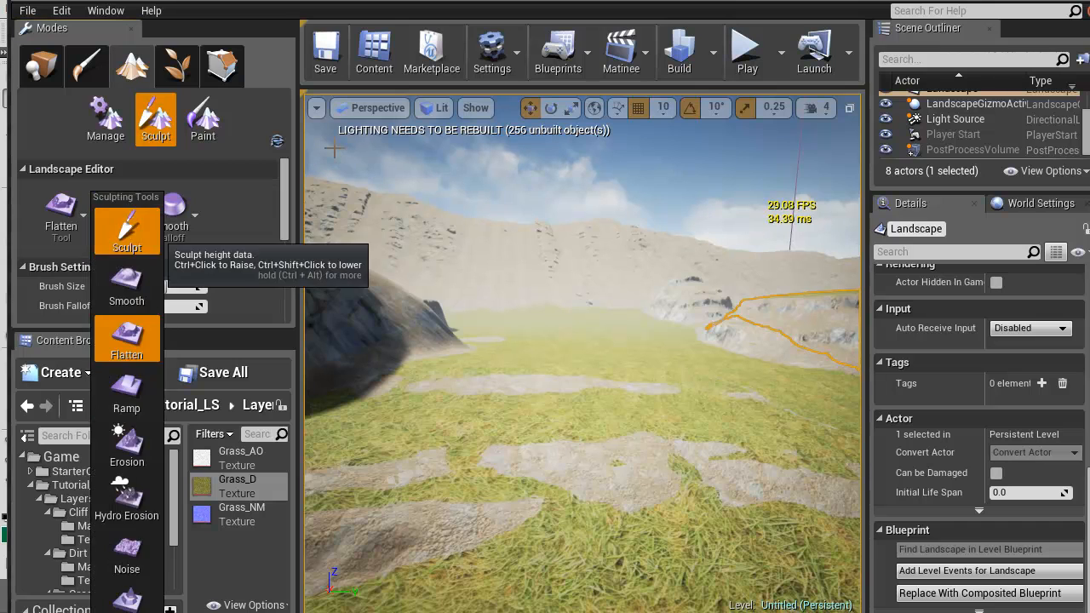
click(126, 231)
drag(569, 437, 569, 437)
right_drag(333, 148, 334, 149)
key(w)
mouse_move(637, 421)
mouse_down()
mouse_move(563, 452)
mouse_move(558, 438)
mouse_up()
right_drag(557, 434, 315, 417)
mouse_move(561, 405)
mouse_down()
mouse_move(477, 430)
mouse_move(400, 409)
mouse_up()
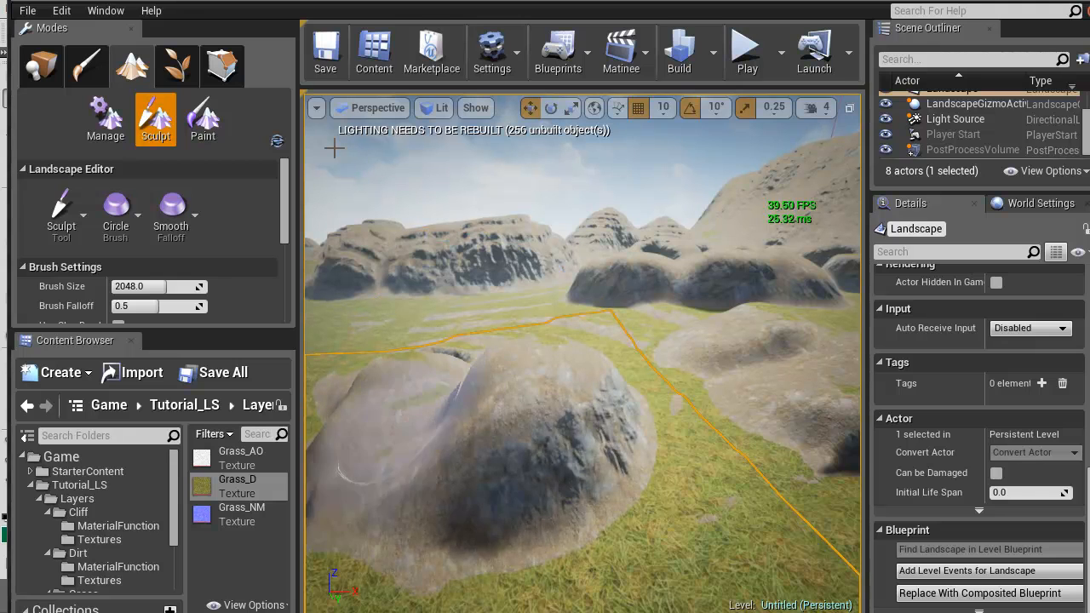
drag(481, 452, 481, 447)
right_drag(334, 147, 334, 148)
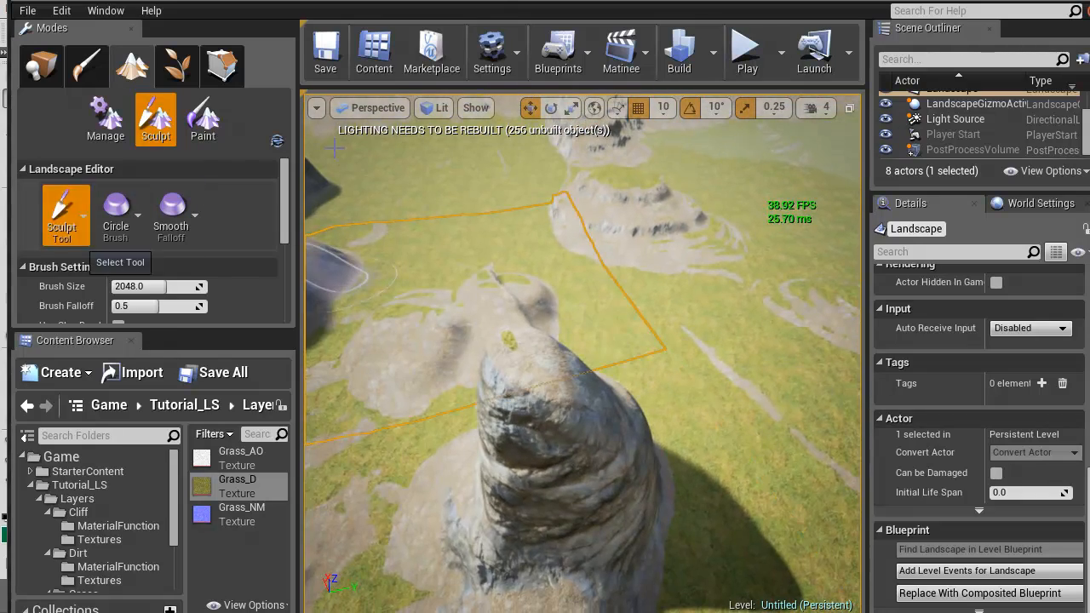
Change the landscape sculpting tool to Flatten for the tall rock peak
click(65, 212)
click(127, 342)
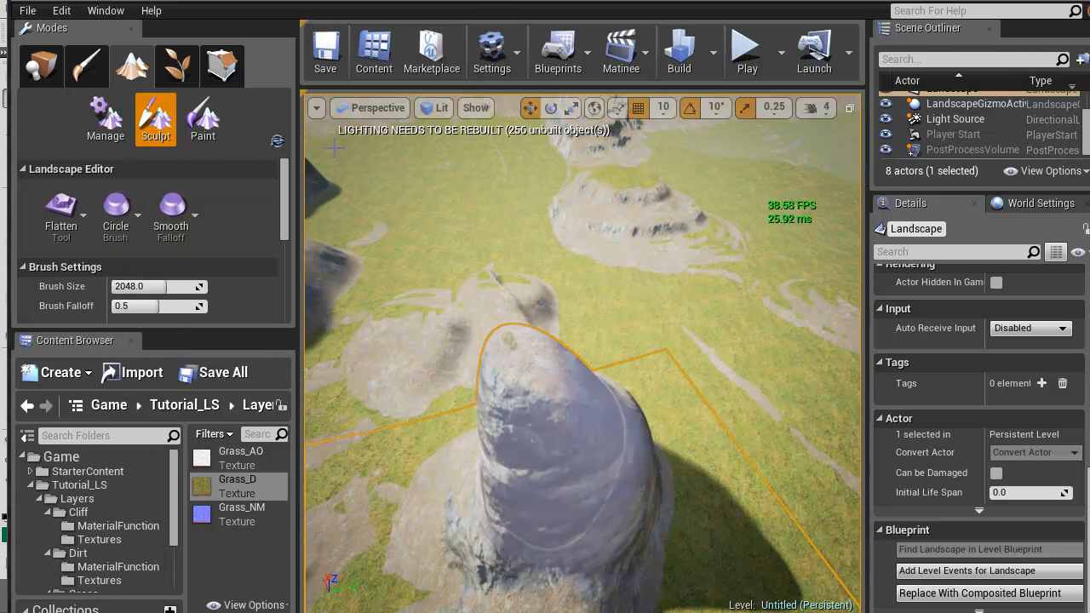
right_drag(333, 147, 333, 147)
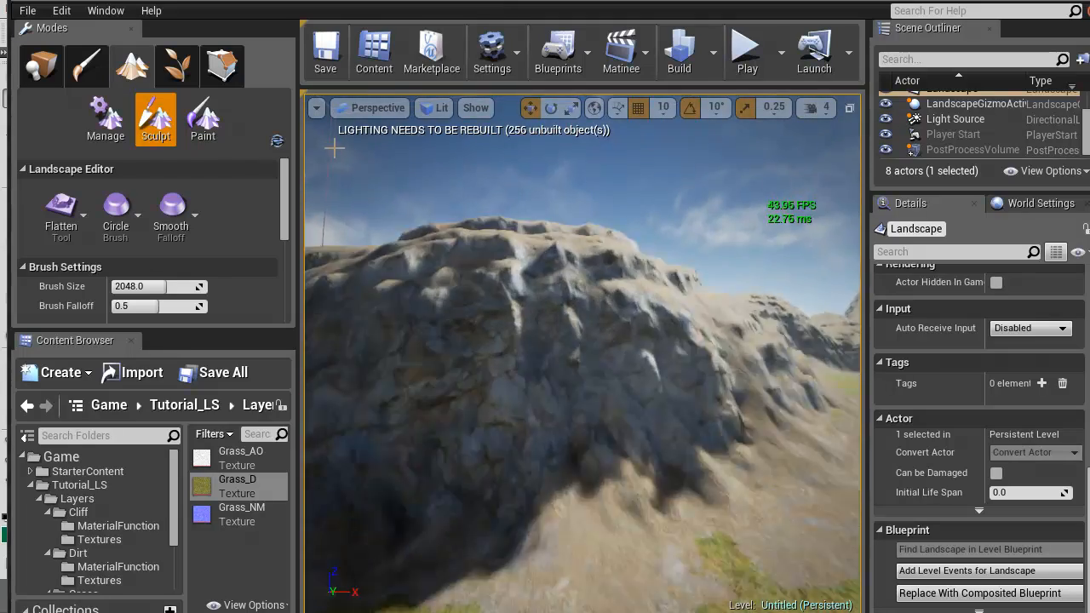
Examine how the cliff, dirt and grass layers blend across the landscape, both close up and from a distance
right_drag(334, 147, 334, 147)
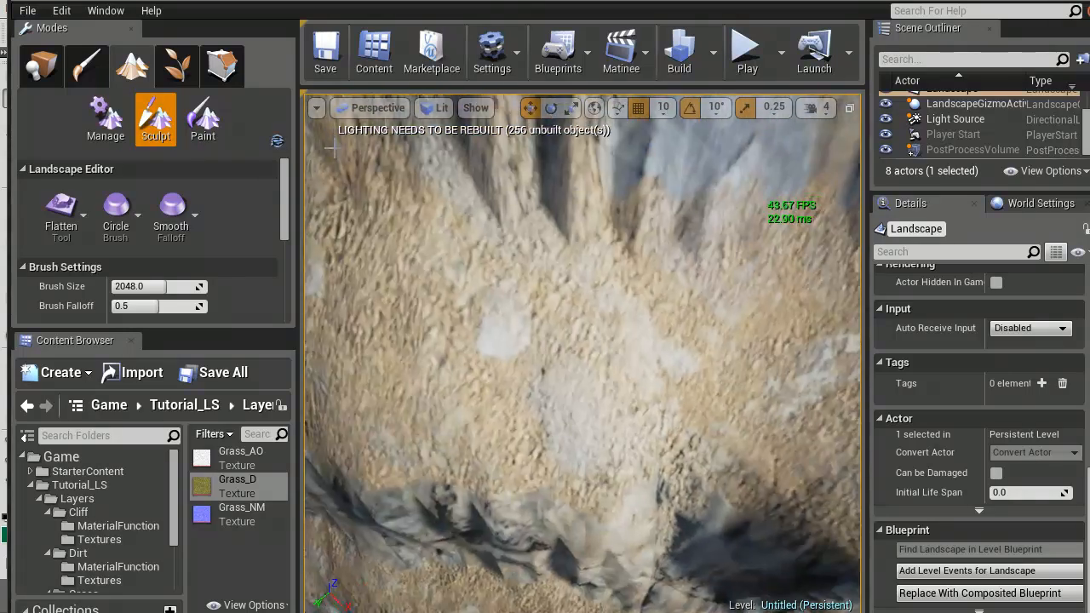
right_drag(334, 147, 337, 147)
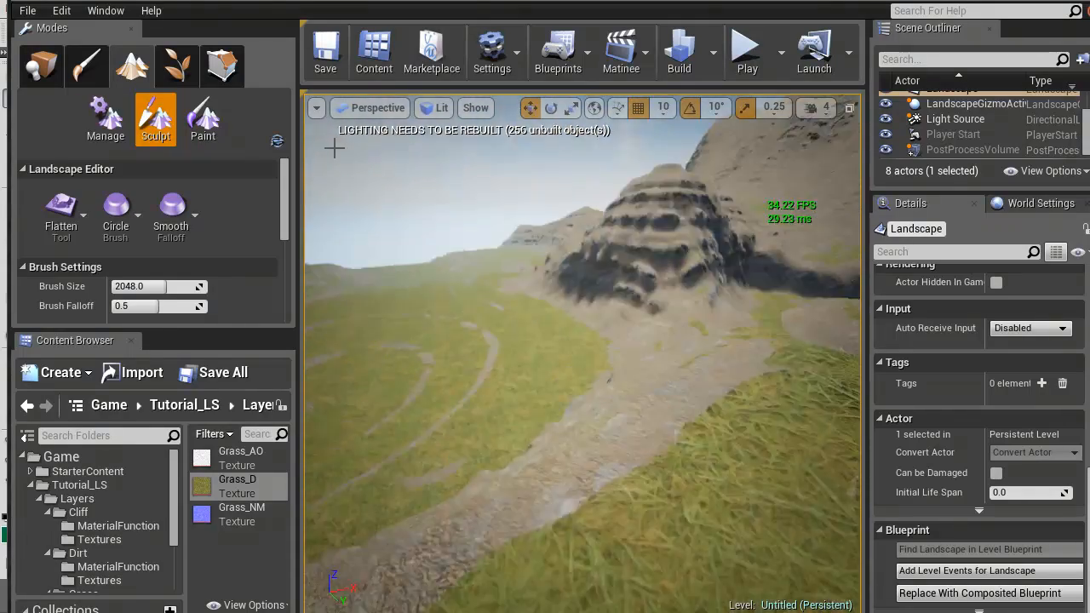
right_drag(333, 148, 333, 148)
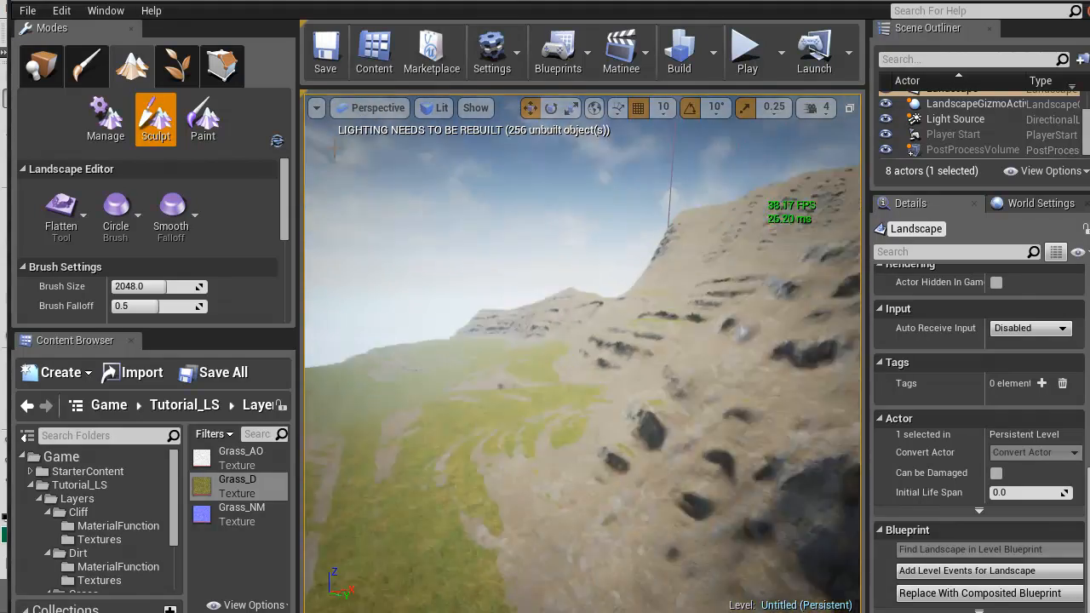
right_drag(334, 147, 335, 147)
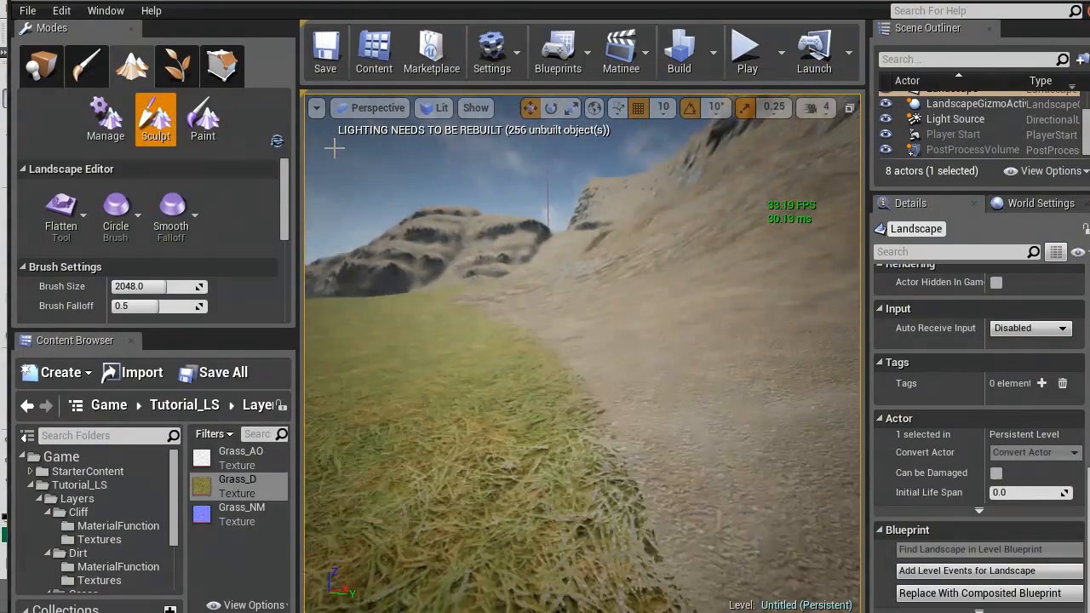
right_drag(334, 147, 334, 147)
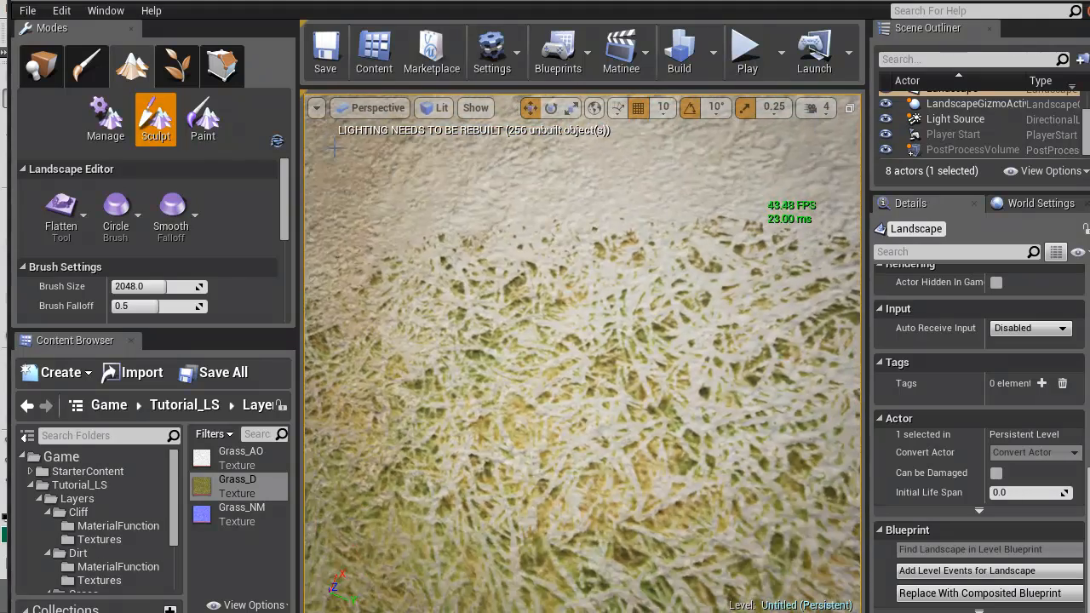
right_drag(334, 148, 334, 148)
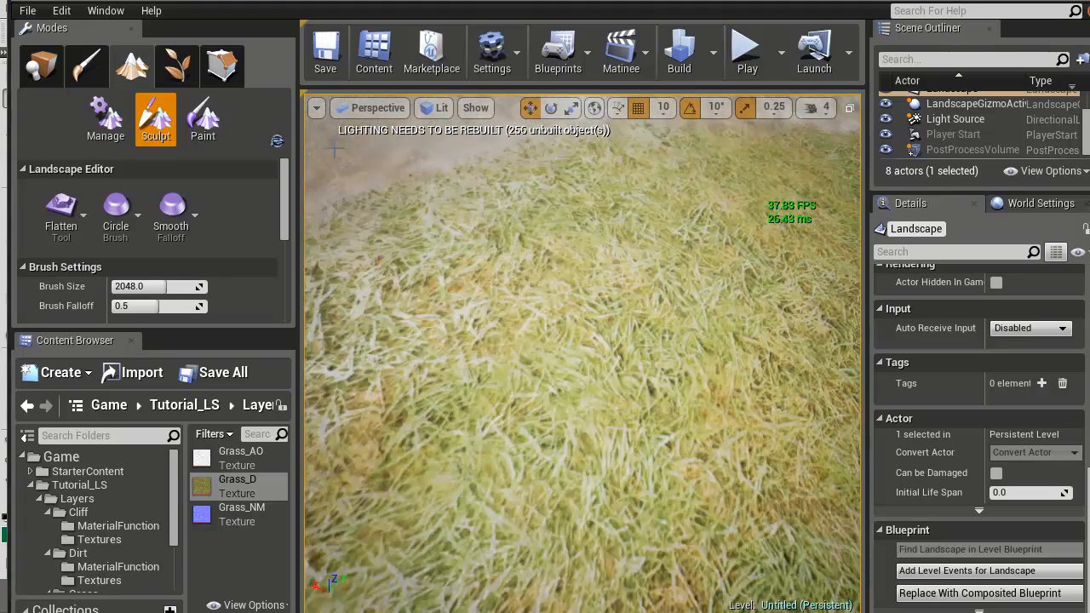
right_drag(333, 148, 334, 147)
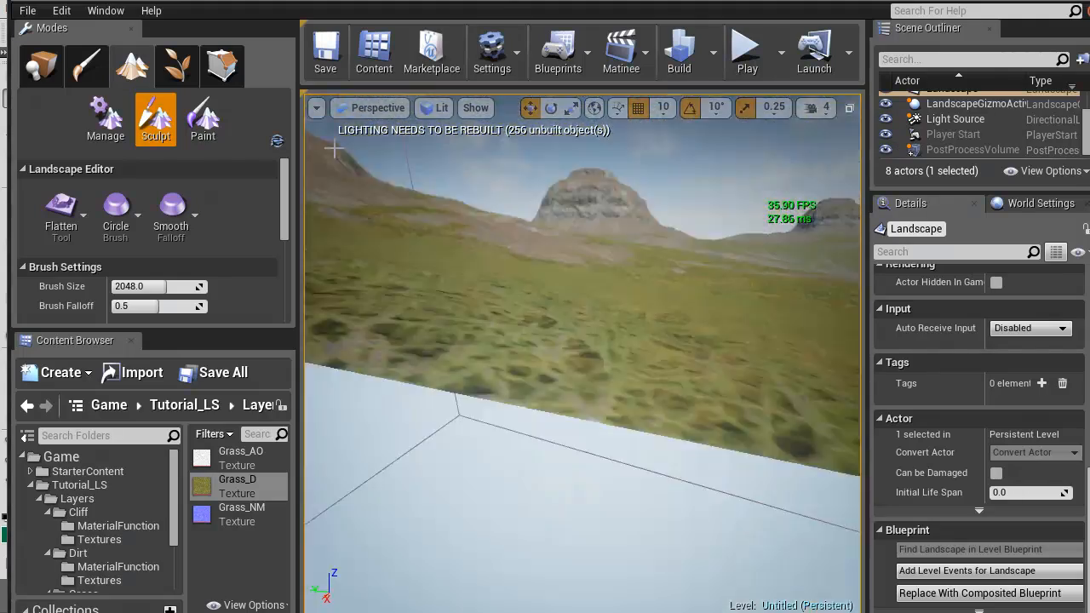
right_drag(334, 147, 334, 148)
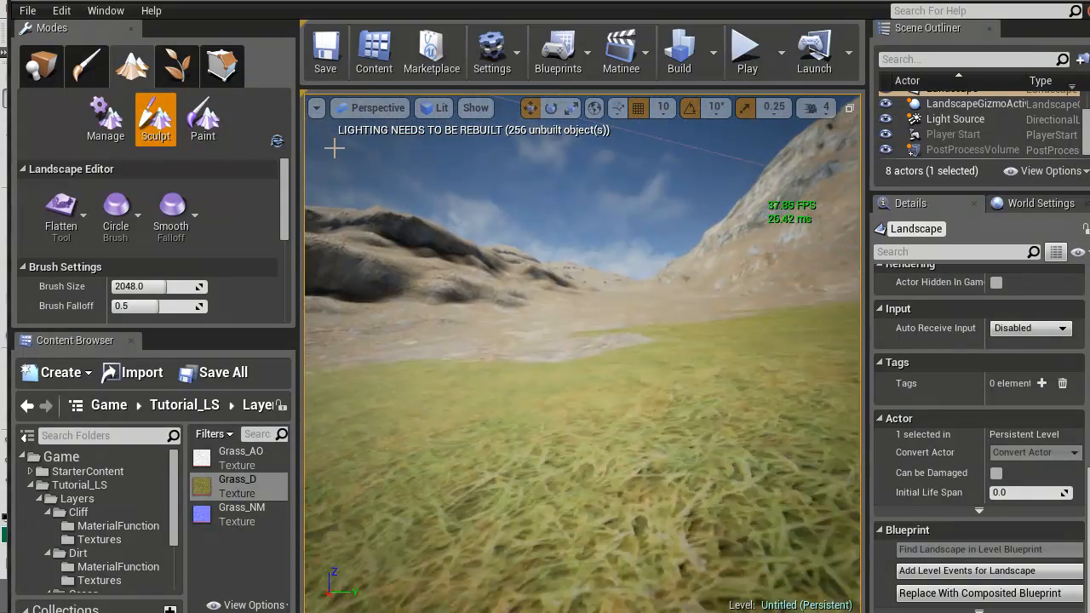
right_drag(334, 147, 333, 147)
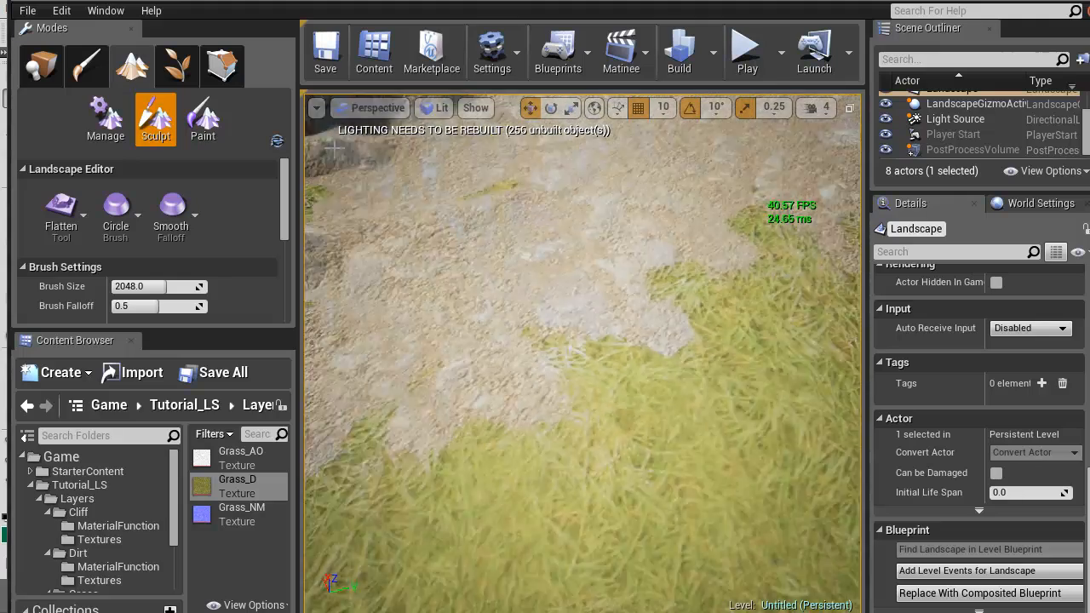
right_drag(334, 148, 333, 148)
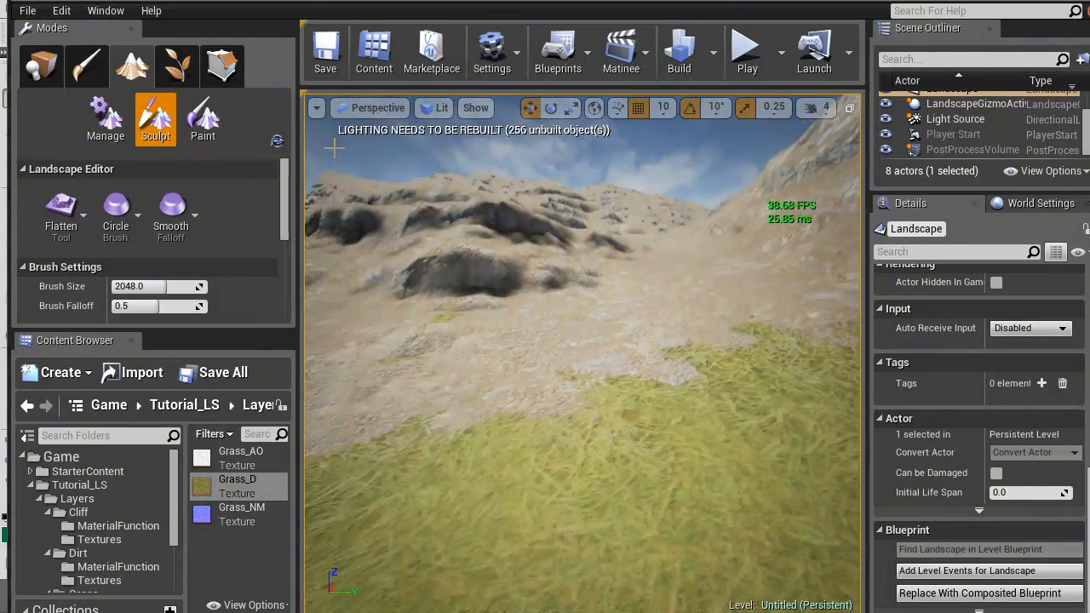
right_drag(334, 147, 333, 147)
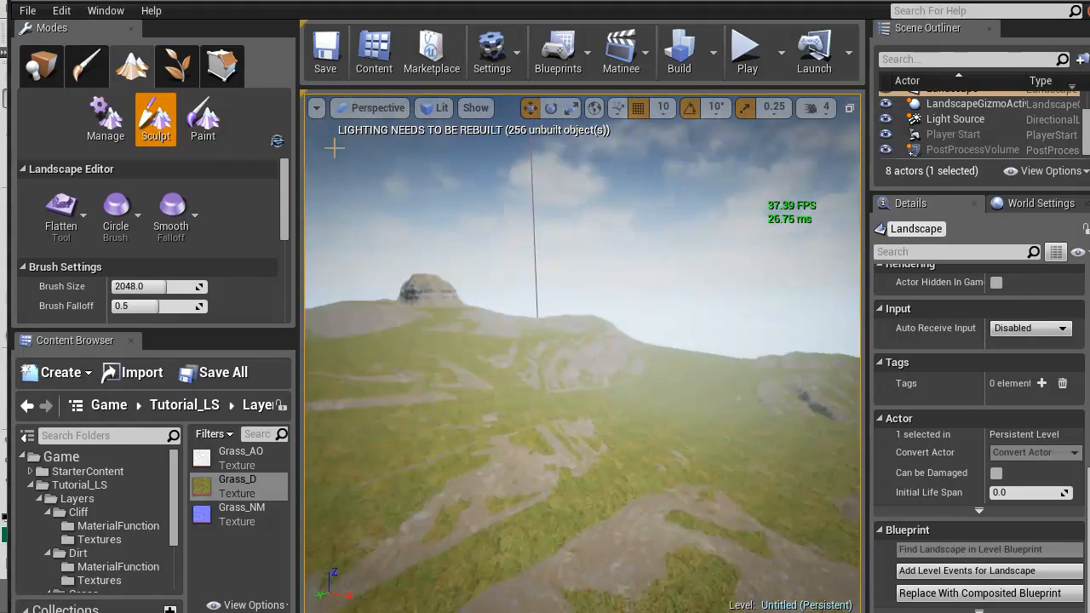
right_drag(334, 147, 334, 147)
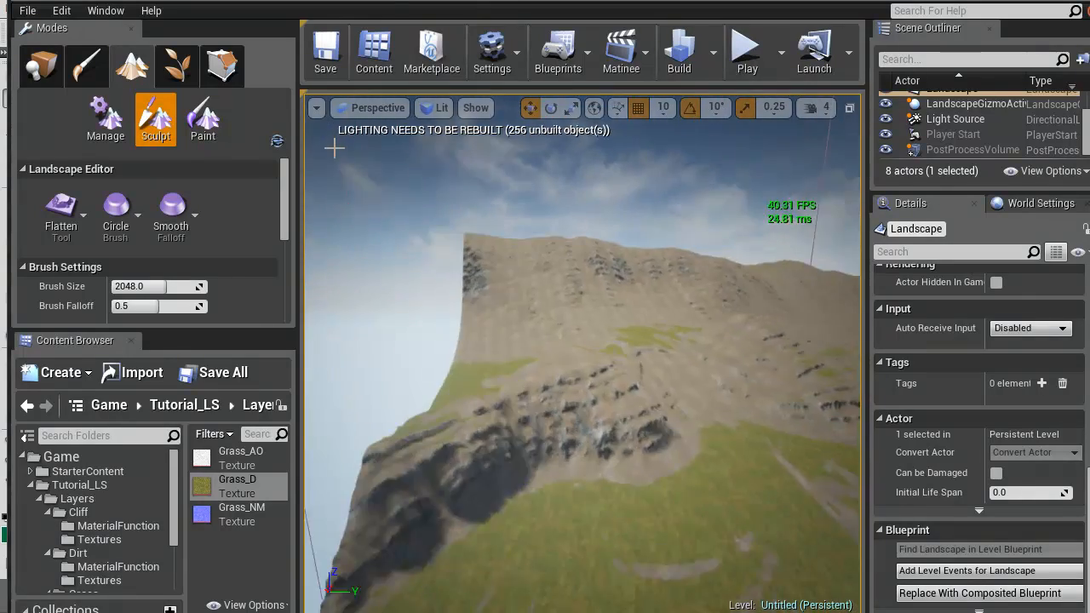
right_drag(334, 147, 334, 147)
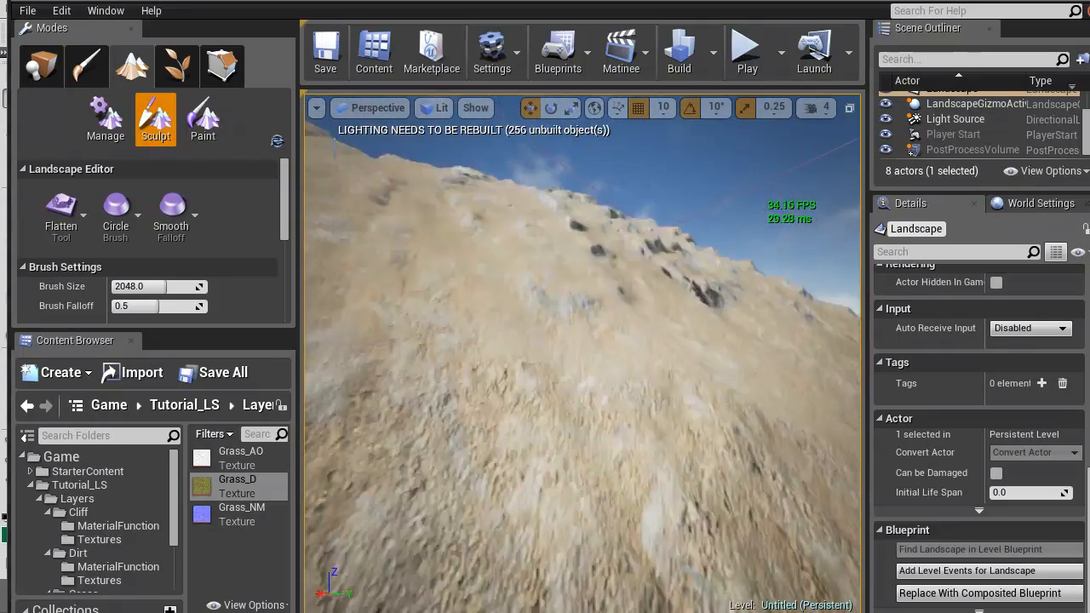
right_drag(334, 147, 335, 148)
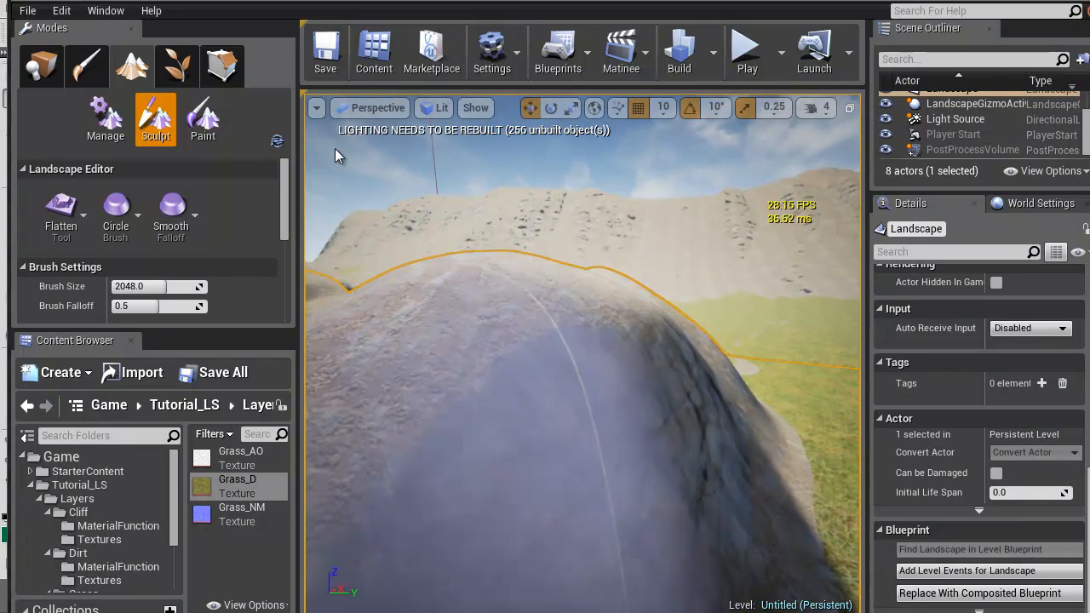
Bring the MI_Landscape1 parameters up beside the viewport and inspect the rock coverage on the steep hillsides
mouse_move(626, 6)
mouse_down()
mouse_move(208, 72)
mouse_move(120, 17)
mouse_move(138, 28)
mouse_up()
mouse_move(698, 440)
mouse_down()
mouse_move(294, 573)
mouse_move(388, 608)
mouse_move(378, 612)
mouse_up()
mouse_move(619, 353)
right_down()
mouse_move(563, 353)
mouse_move(502, 387)
mouse_move(766, 374)
mouse_move(728, 365)
mouse_move(740, 400)
mouse_move(682, 396)
mouse_move(818, 393)
mouse_move(792, 396)
right_up()
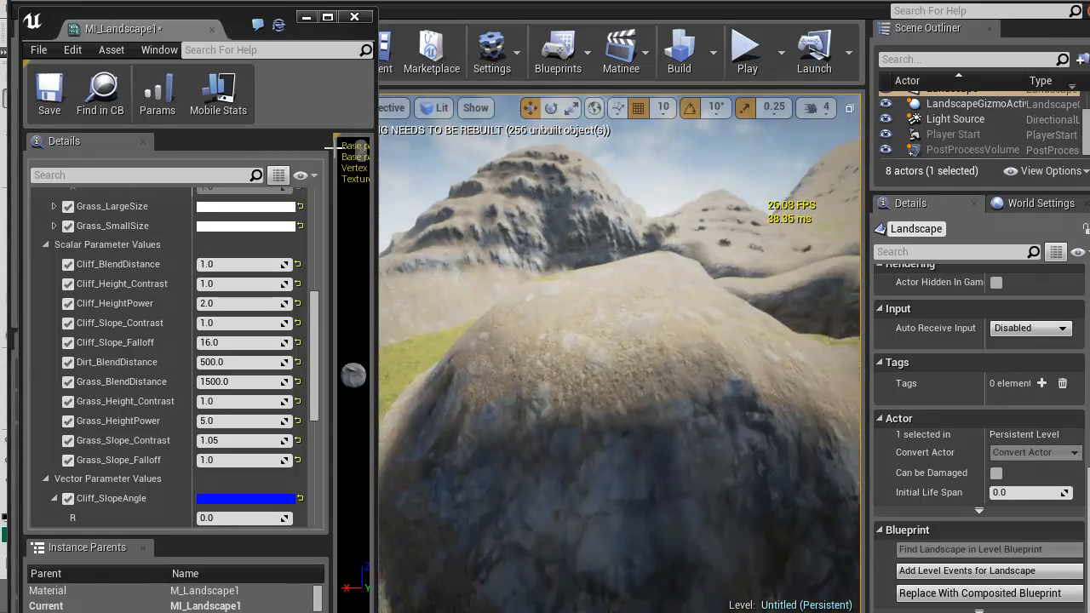
mouse_move(791, 396)
right_down()
mouse_move(822, 395)
mouse_move(804, 439)
mouse_move(805, 428)
mouse_move(813, 436)
mouse_move(797, 398)
right_up()
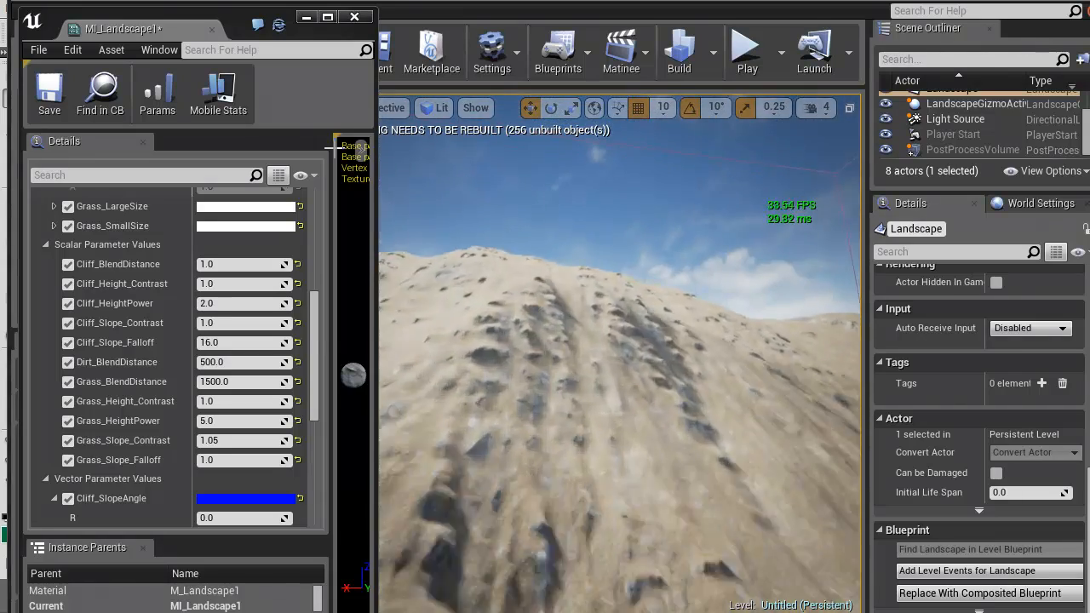
right_drag(607, 349, 607, 349)
Try 1.4 for the B value of Cliff_SlopeAngle, then set it to 1.25
scroll(170, 358, down, 5)
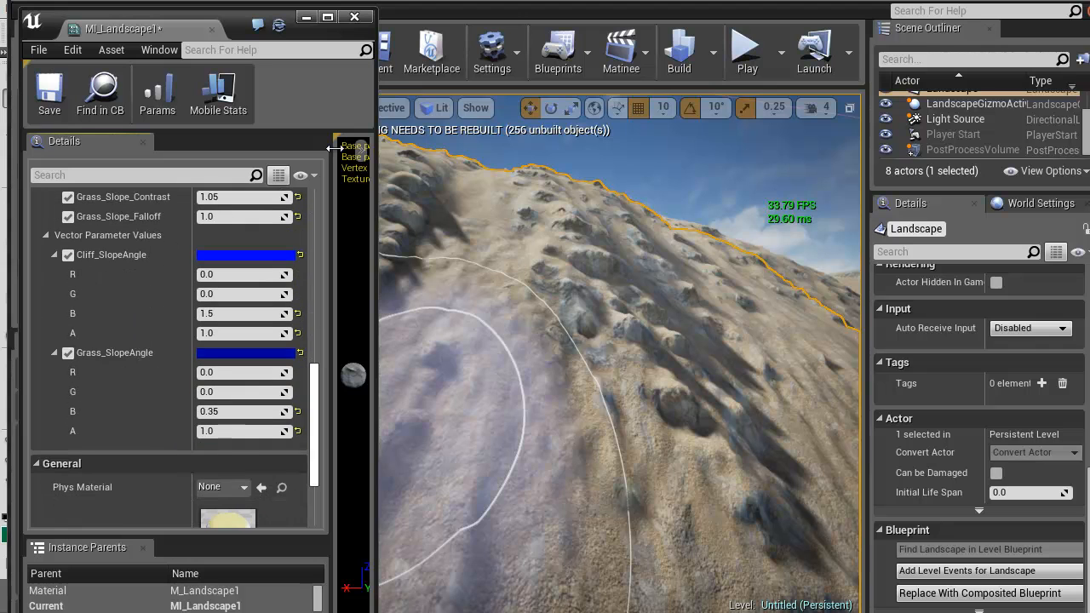
click(246, 314)
text(1.4)
key(Return)
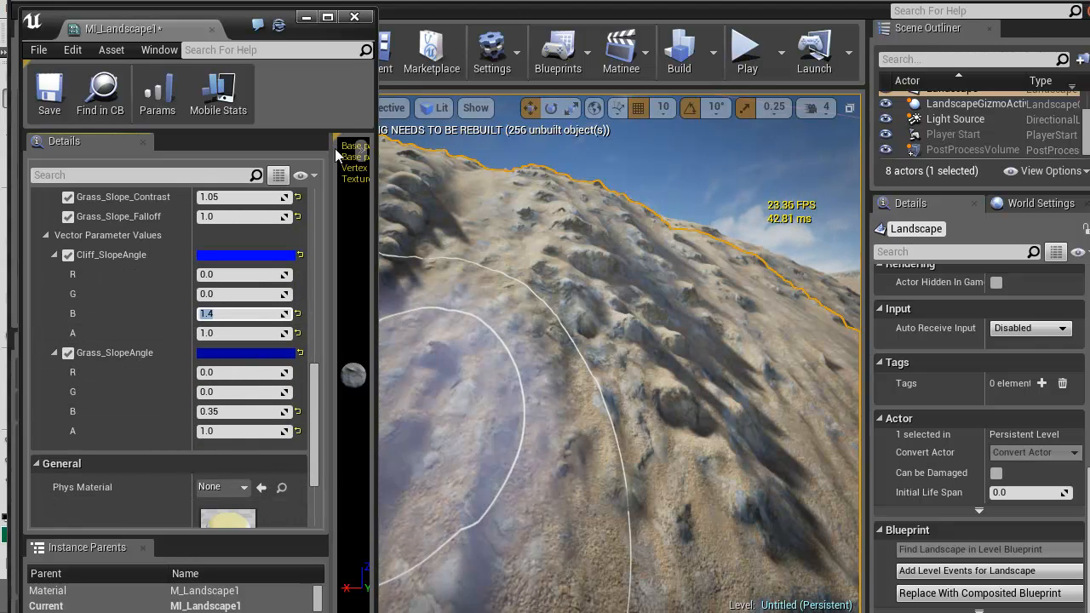
text(1.25)
key(Return)
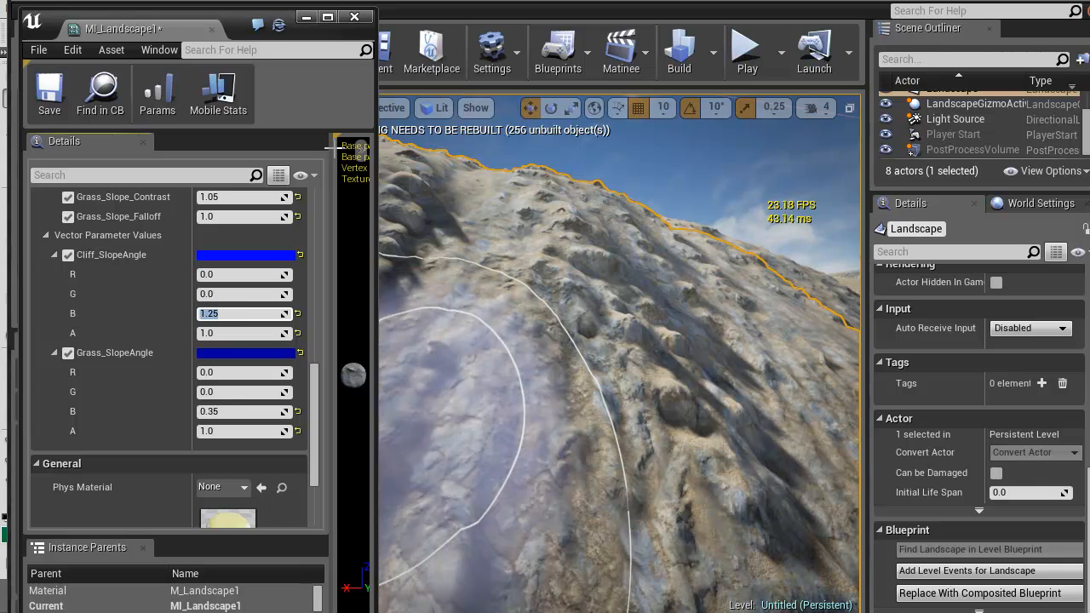
Check the cliff texture coverage on the hillsides and mountain slopes across the landscape
scroll(608, 333, down, 5)
mouse_move(608, 333)
right_down()
mouse_move(622, 341)
mouse_move(596, 358)
mouse_move(545, 357)
mouse_move(545, 383)
mouse_move(647, 370)
mouse_move(643, 468)
mouse_move(639, 460)
mouse_move(690, 418)
mouse_move(724, 358)
mouse_move(720, 340)
mouse_move(511, 345)
mouse_move(477, 327)
mouse_move(519, 328)
right_up()
key(w)
key(w)
key(s)
key(w)
key(w)
key(w)
key(w)
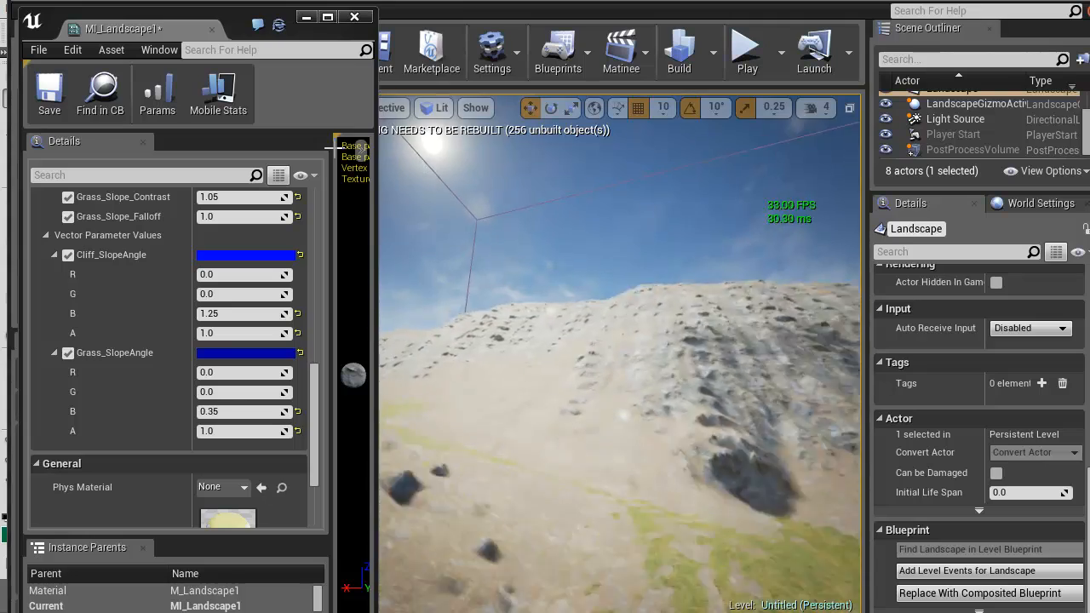
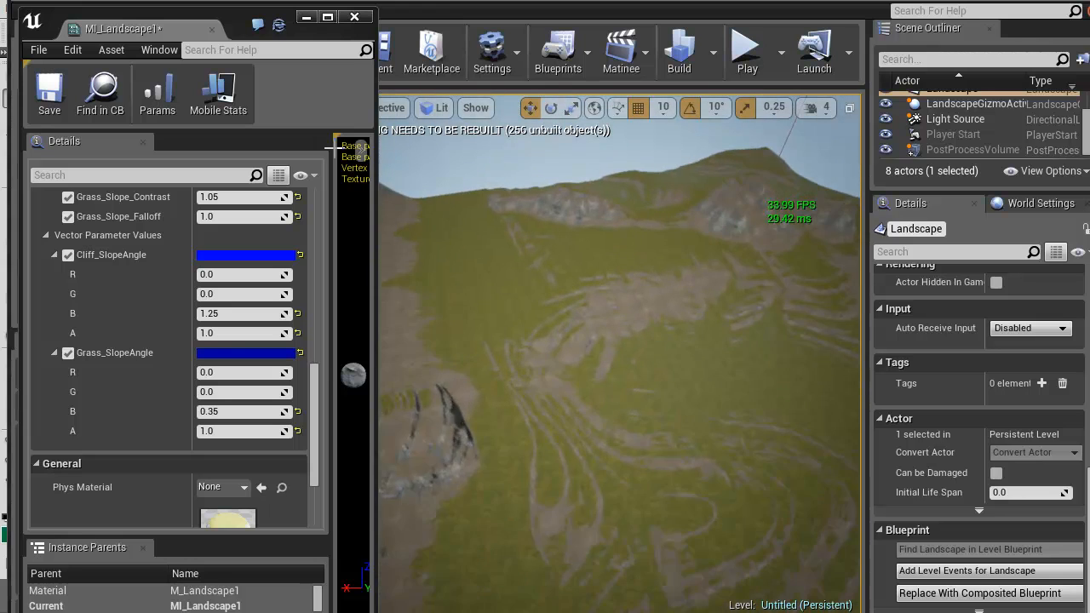
Set the Cliff_BlendDistance parameter of MI_Landscape1 to 500, judging it on a rocky mound in the landscape
right_drag(620, 354, 749, 320)
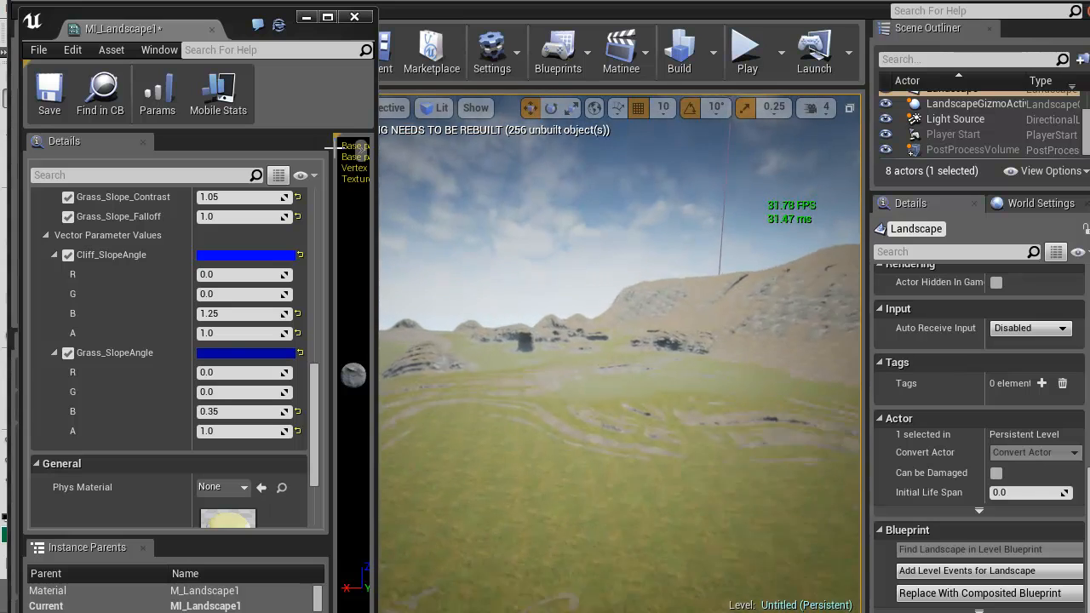
right_drag(620, 353, 739, 360)
right_drag(620, 354, 631, 294)
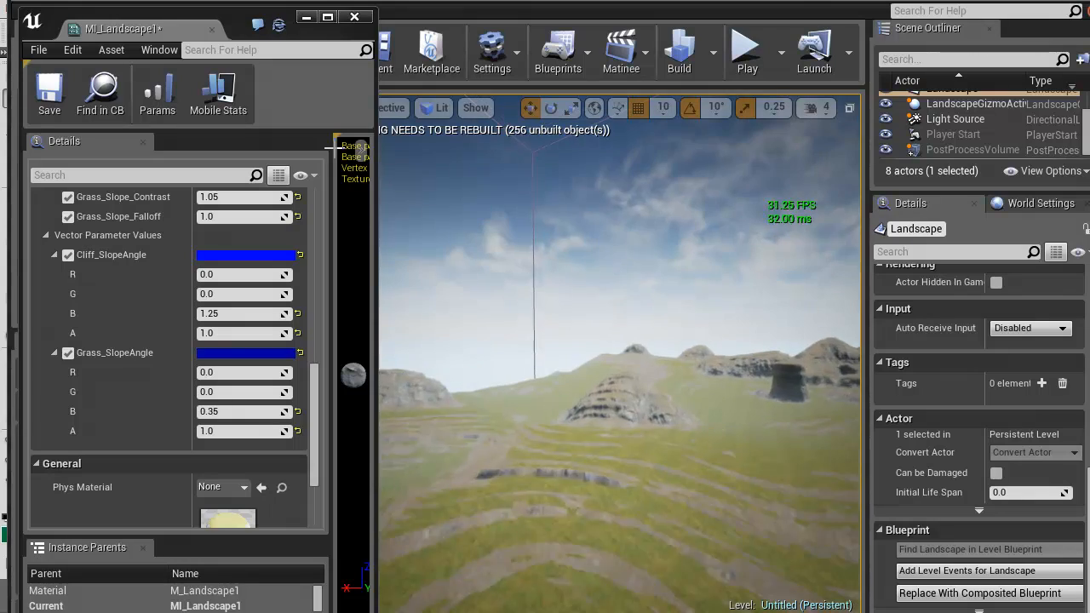
right_drag(620, 354, 703, 381)
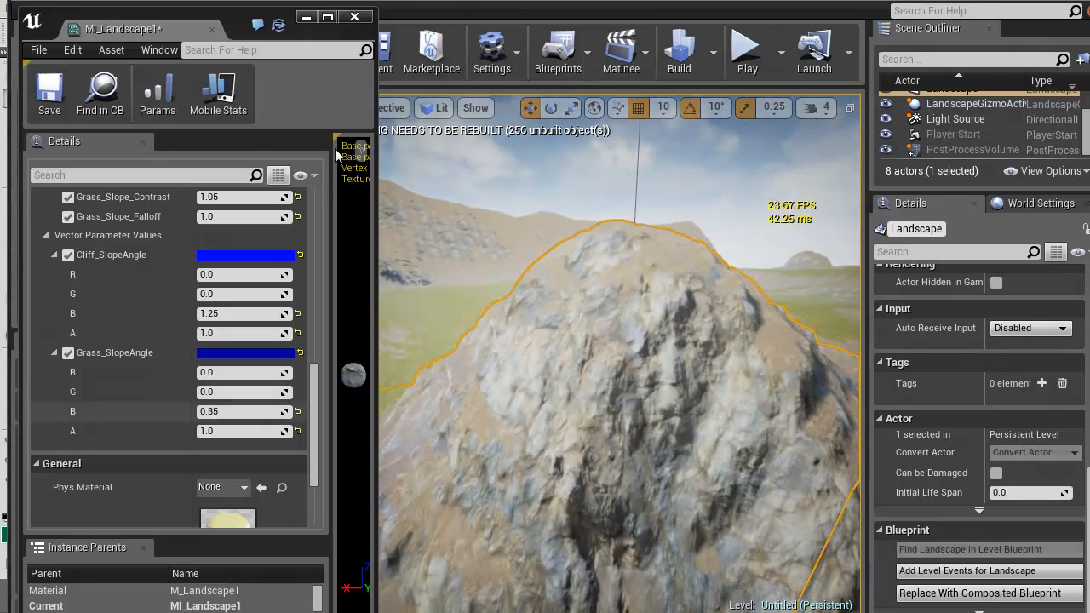
scroll(334, 153, up, 6)
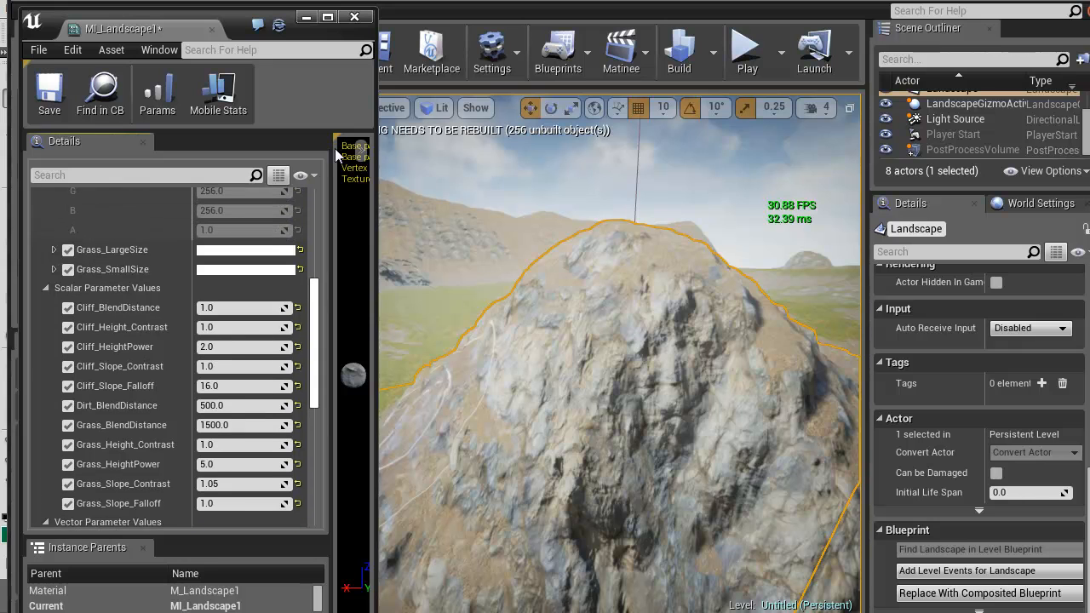
click(226, 308)
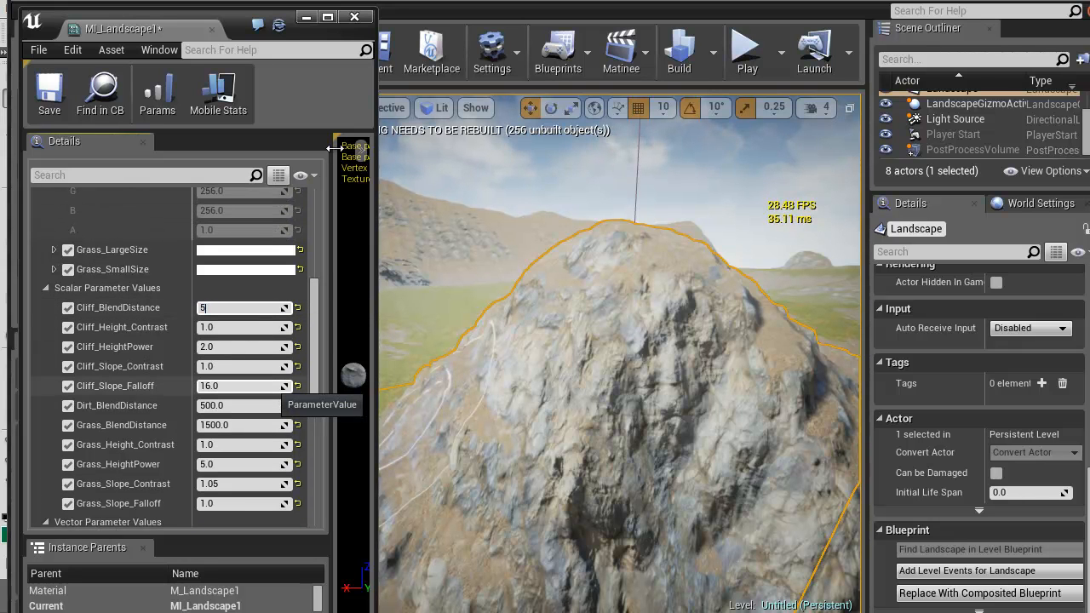
text(500)
key(Return)
Set Cliff_BlendDistance to 1000 and move the MI_Landscape1 window lower to uncover the main editor's toolbar
right_drag(620, 353, 620, 353)
key(w)
click(230, 308)
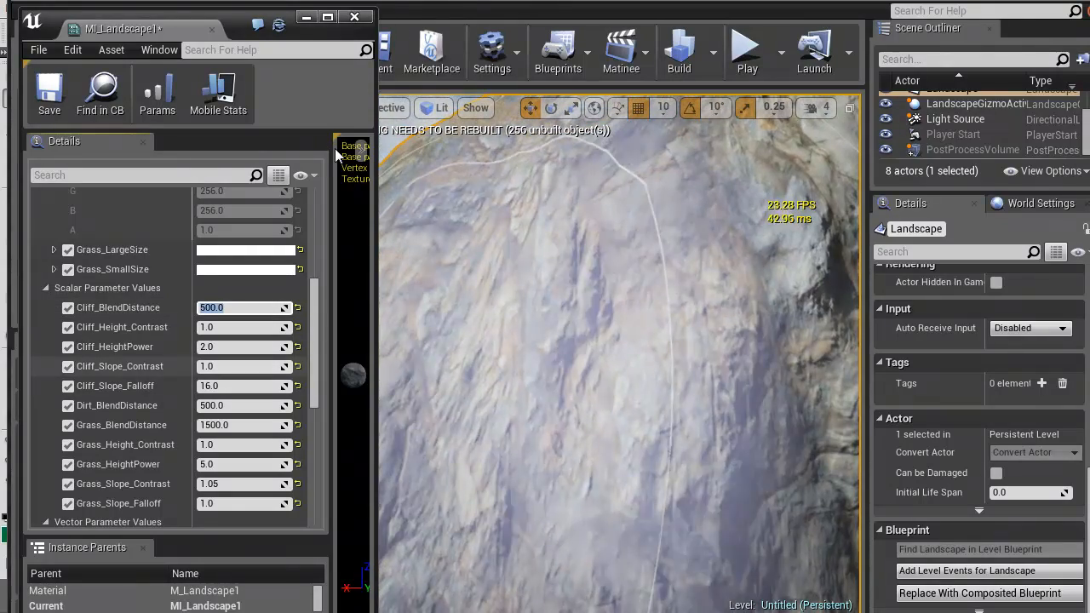
text(1000)
key(Return)
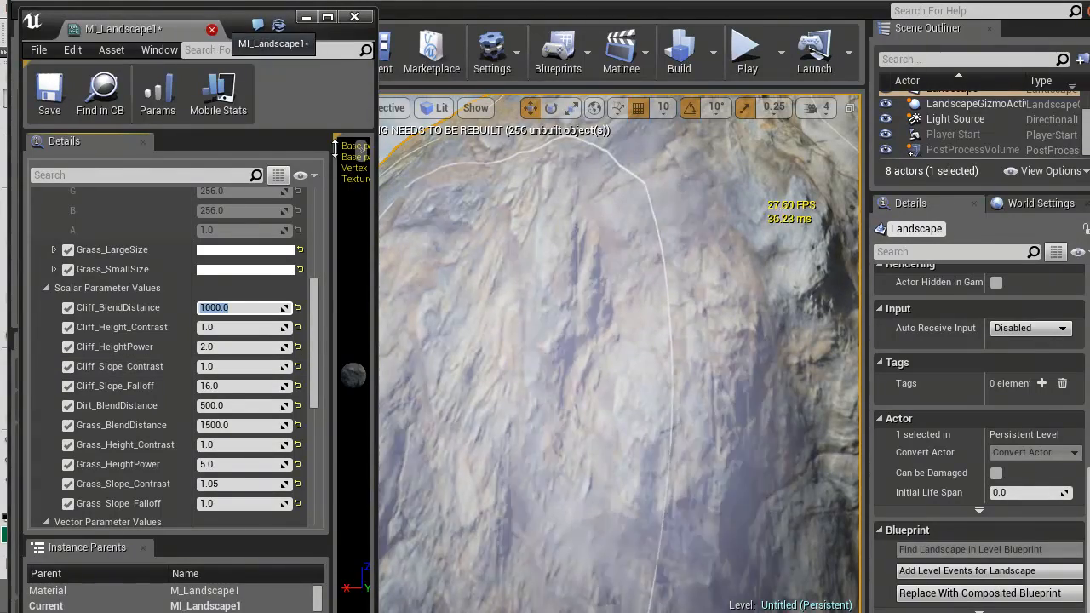
drag(196, 29, 187, 112)
click(41, 67)
scroll(615, 353, down, 10)
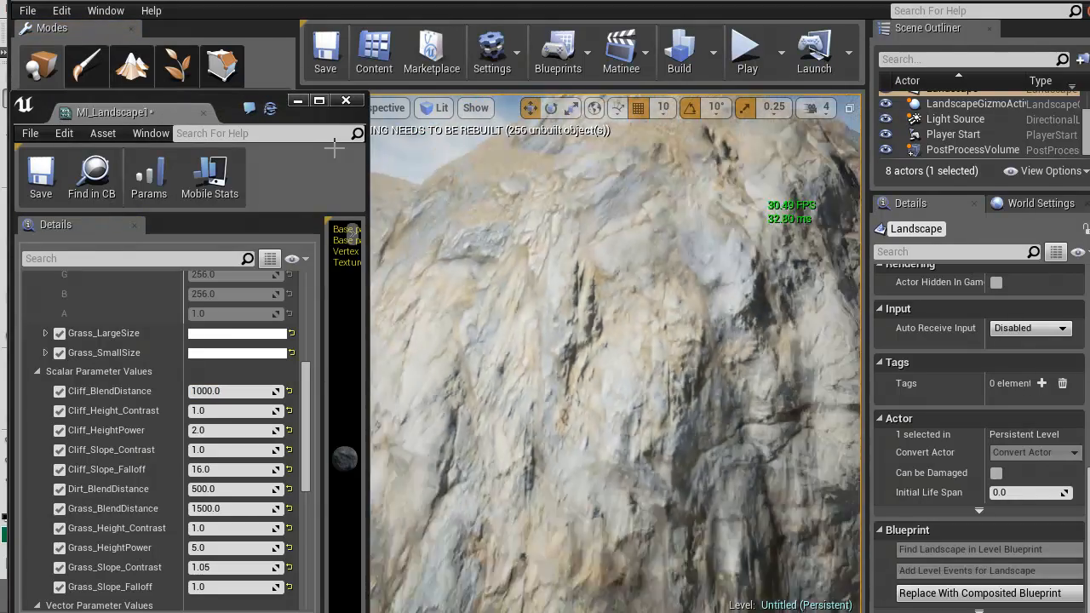
scroll(615, 354, up, 8)
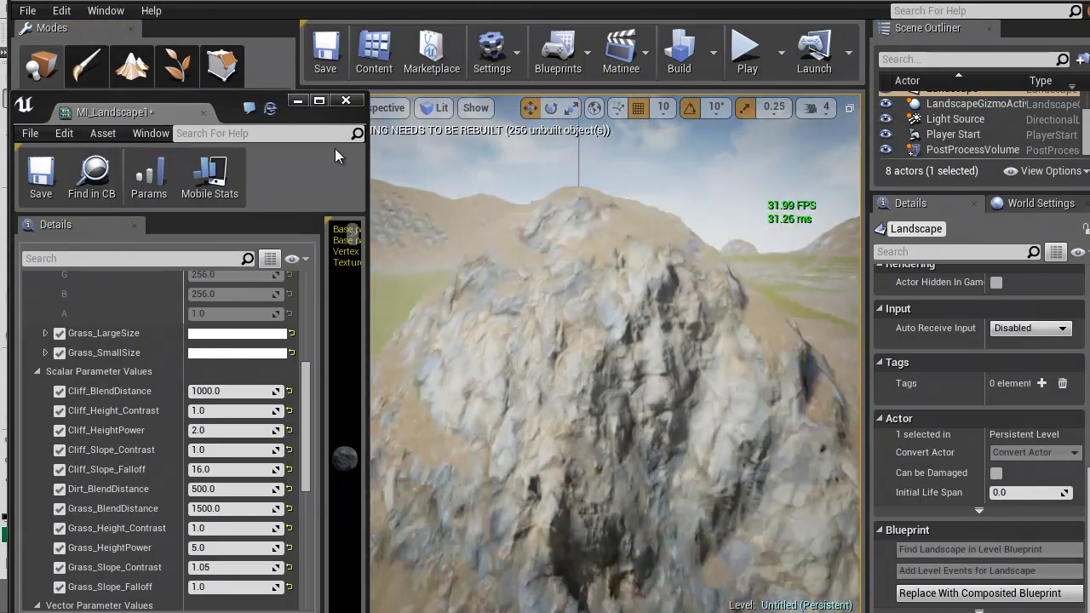
Expand Cliff_SmallSize and set its R, G and B values to 64
scroll(102, 384, up, 5)
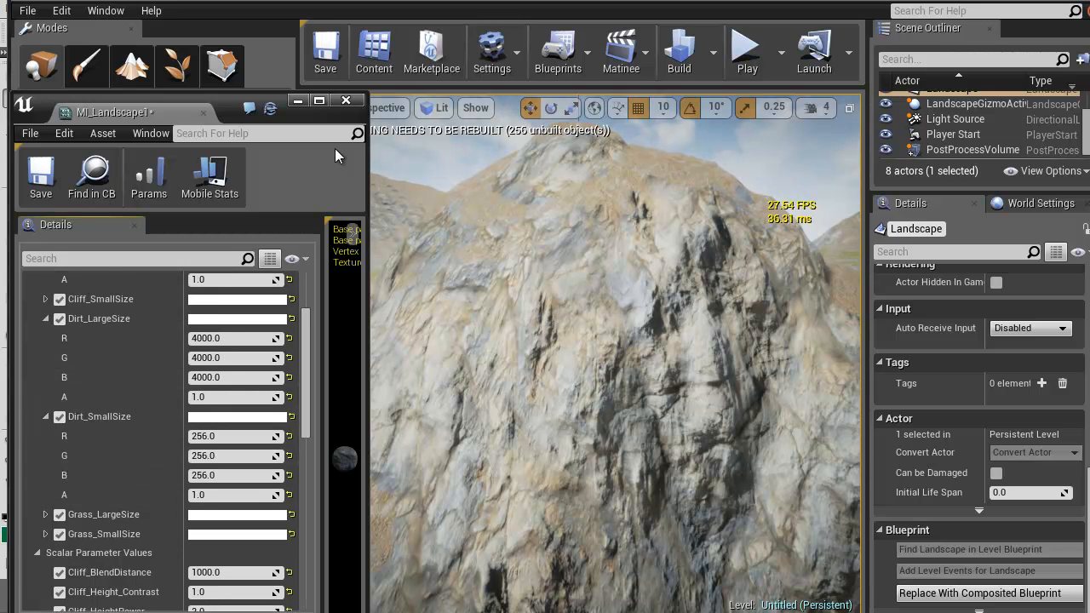
scroll(102, 383, up, 3)
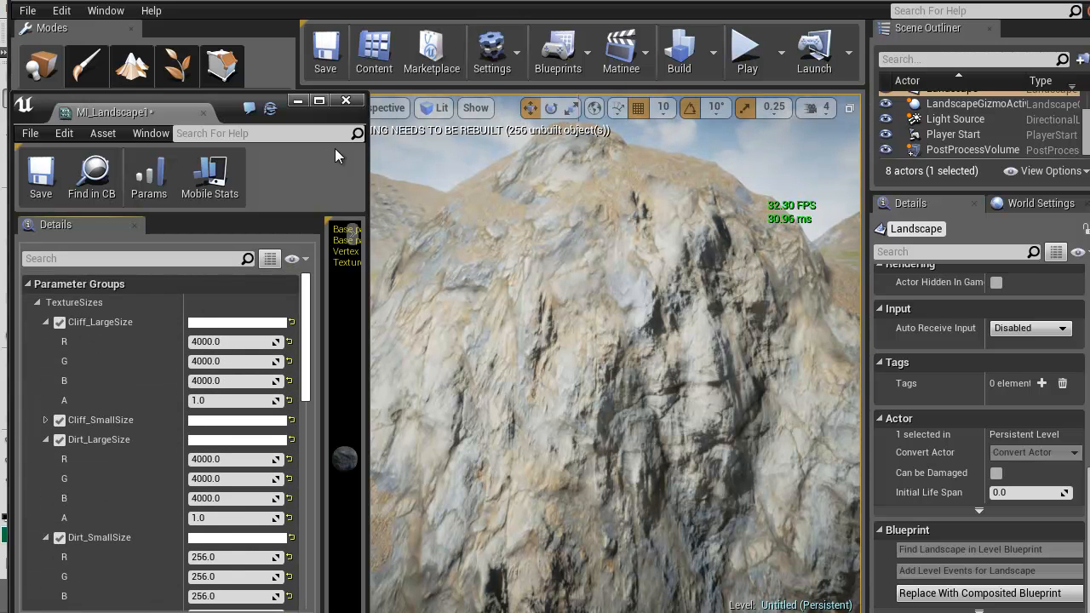
scroll(102, 383, down, 4)
scroll(102, 383, up, 4)
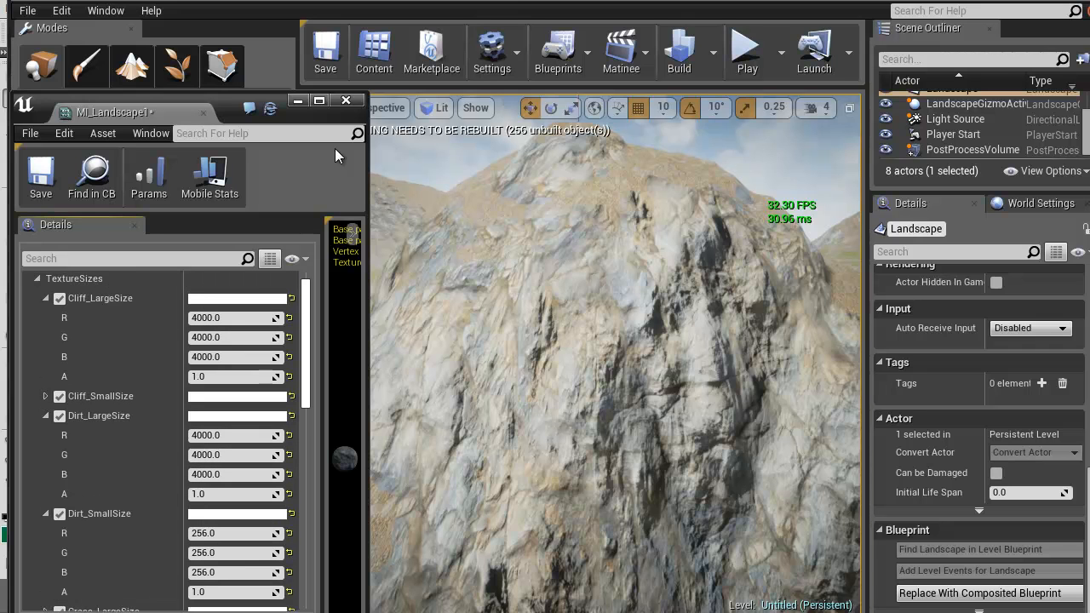
click(46, 396)
click(225, 415)
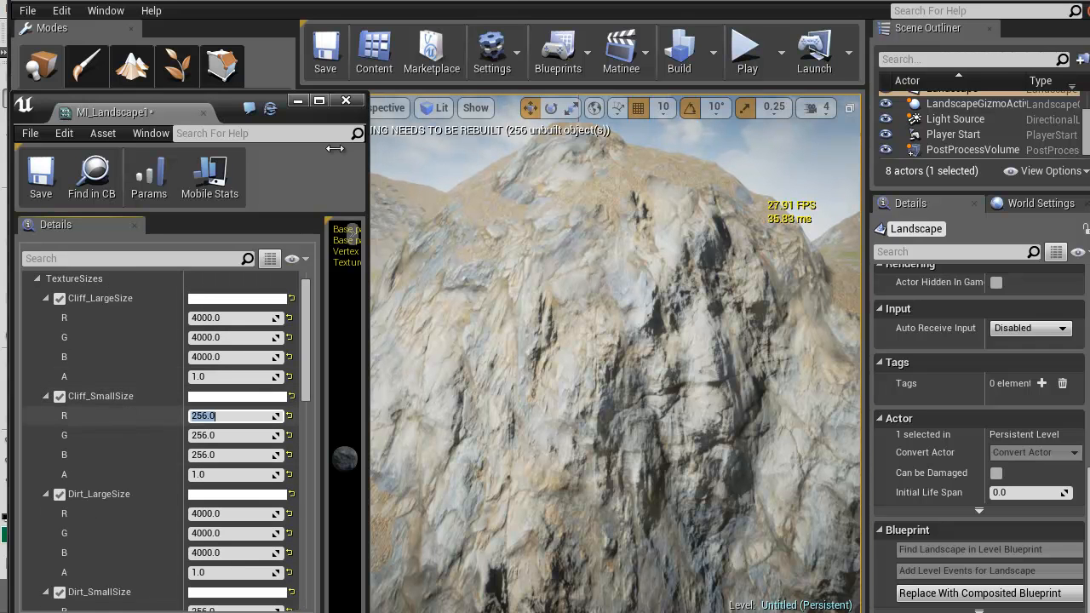
text(64)
key(Tab)
text(64)
key(Tab)
text(64)
key(Return)
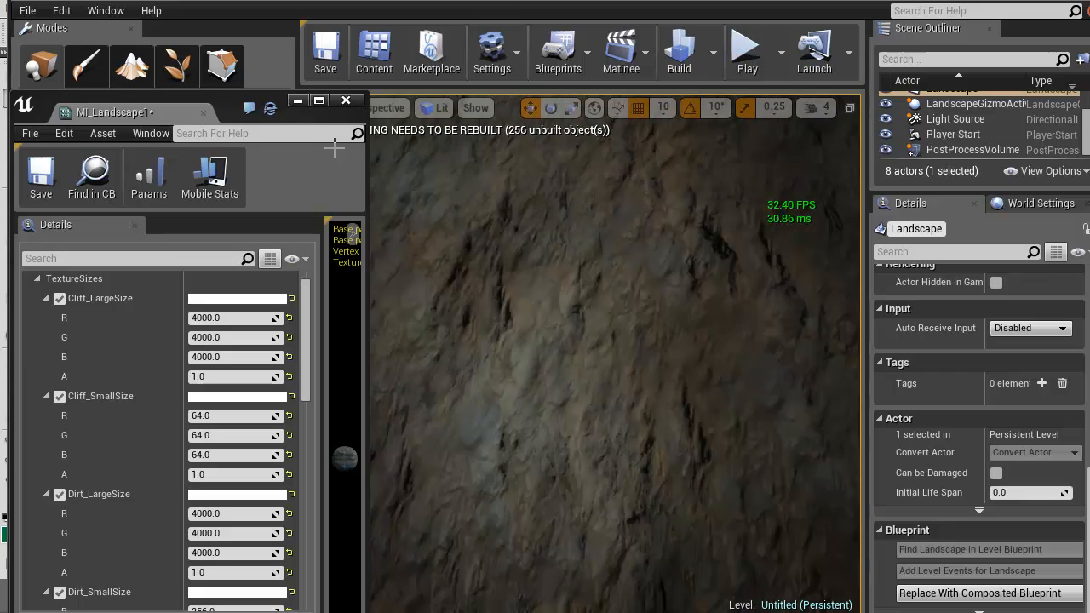
Try 2000 and 4000 for Cliff_BlendDistance against the close-up rock face, then set it to 3000
right_drag(333, 149, 335, 148)
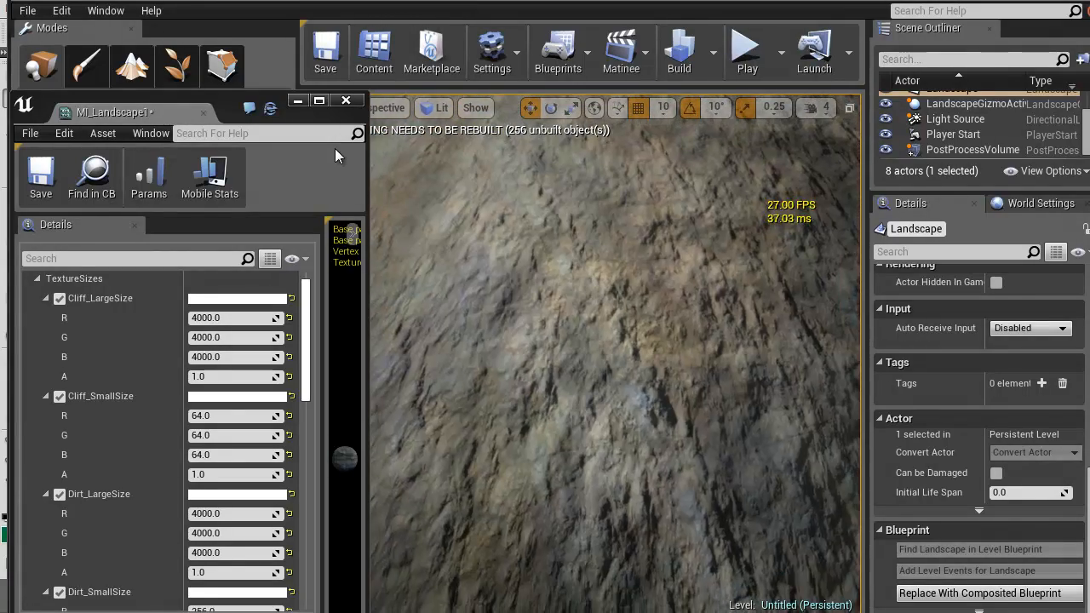
drag(306, 339, 305, 446)
right_drag(334, 148, 335, 148)
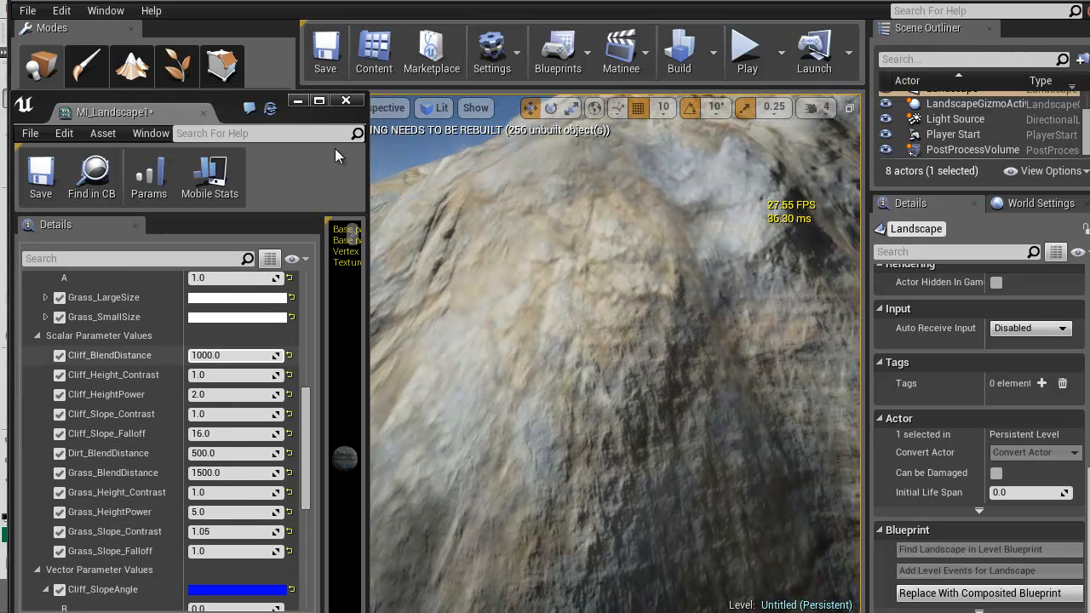
click(205, 355)
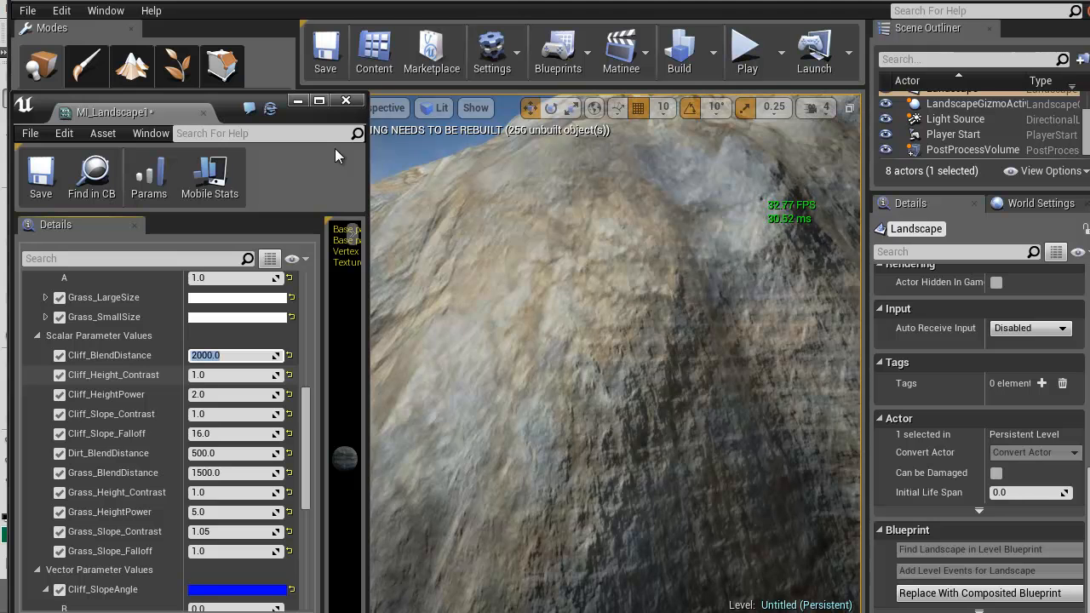
key(Return)
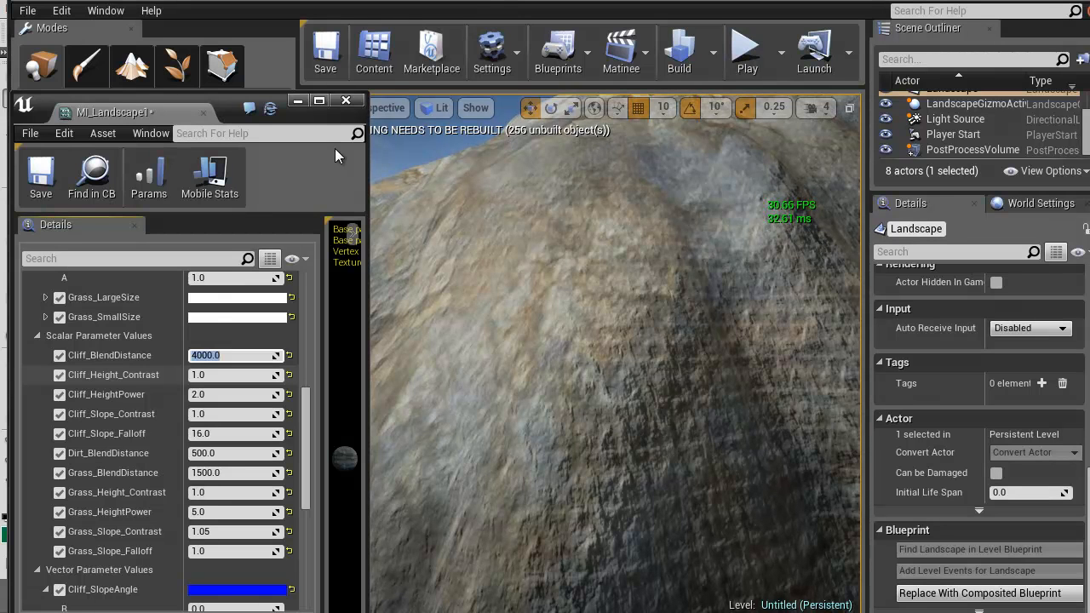
mouse_move(545, 358)
right_down()
mouse_move(613, 358)
mouse_move(613, 400)
right_up()
mouse_move(613, 358)
right_down()
mouse_move(626, 374)
mouse_move(510, 340)
mouse_move(647, 353)
mouse_move(651, 383)
mouse_move(635, 396)
mouse_move(630, 366)
mouse_move(690, 337)
mouse_move(570, 341)
mouse_move(588, 345)
mouse_move(584, 322)
mouse_move(587, 370)
right_up()
Set the R, G and B values of Cliff_SmallSize to 200
scroll(162, 425, up, 5)
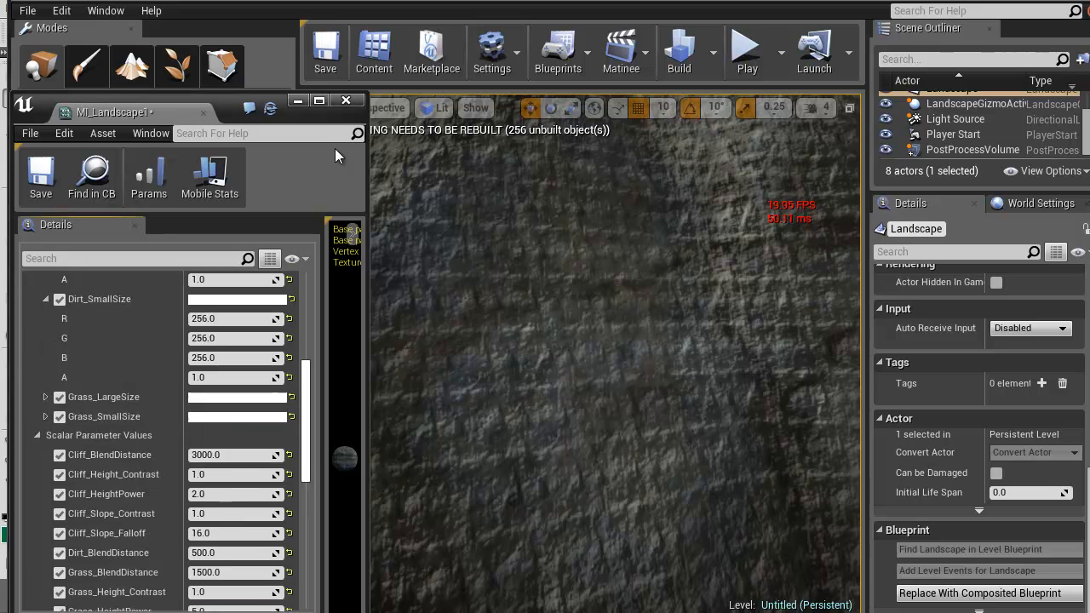
scroll(162, 426, up, 5)
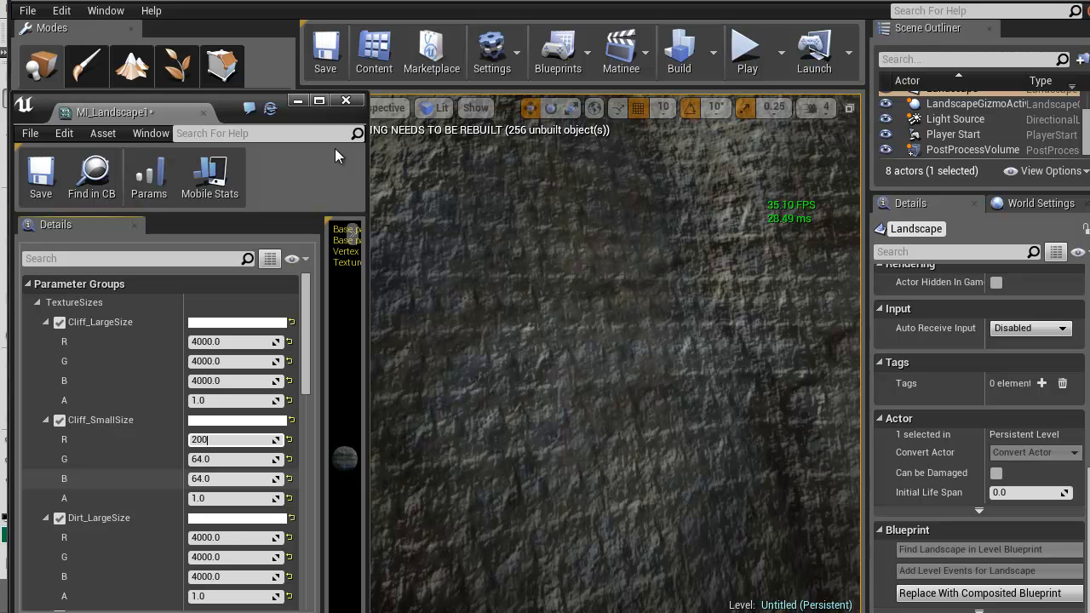
key(Tab)
text(200)
key(Tab)
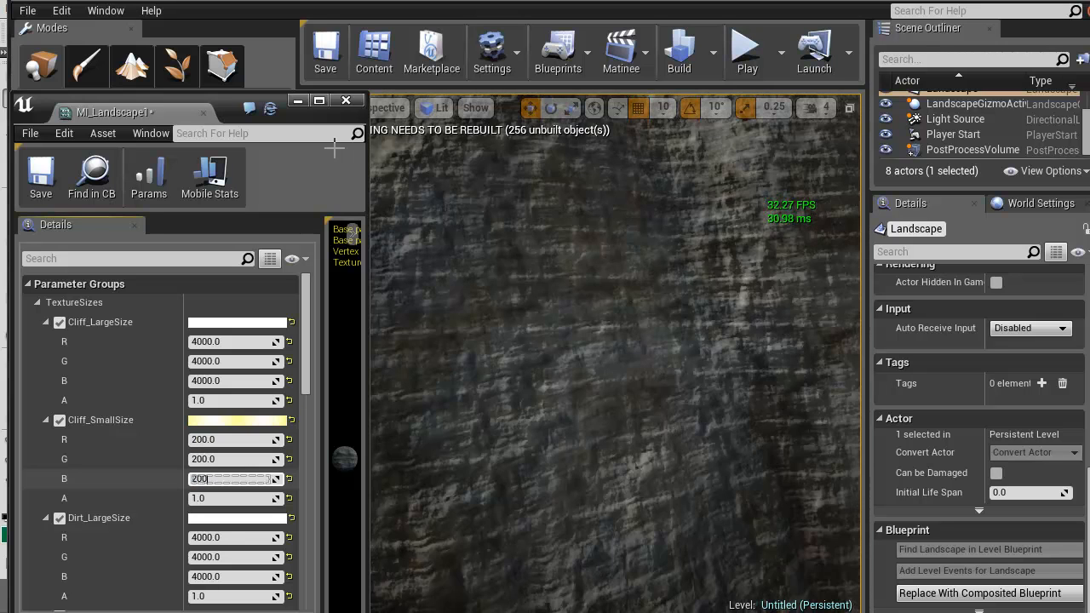
text(200)
key(Return)
Inspect the cliff texture's tiling from near and far, then look closely at the dirt texture on the slope
key(s)
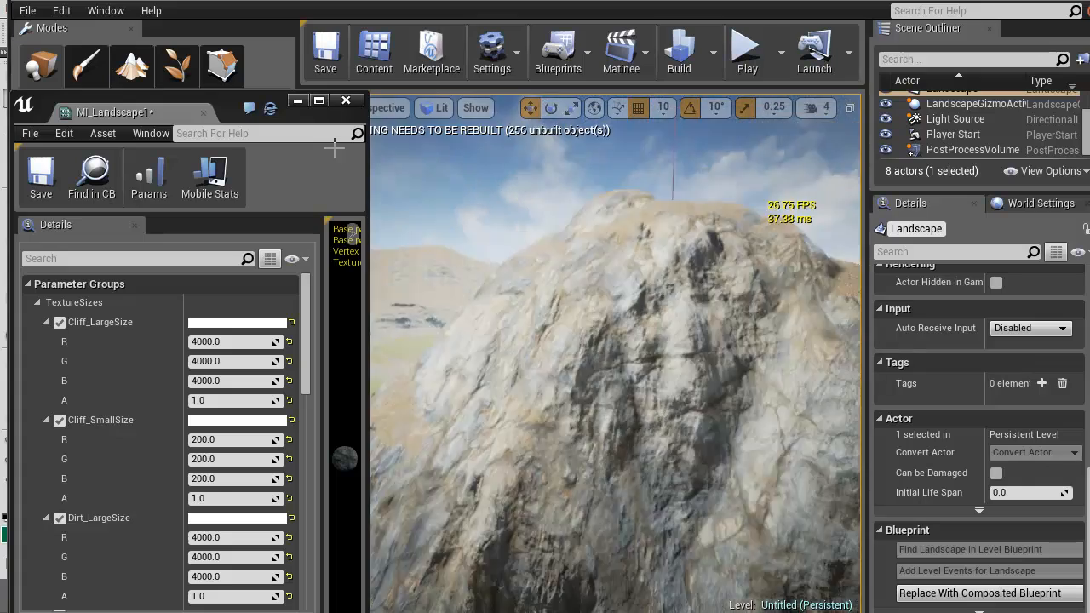
key(w)
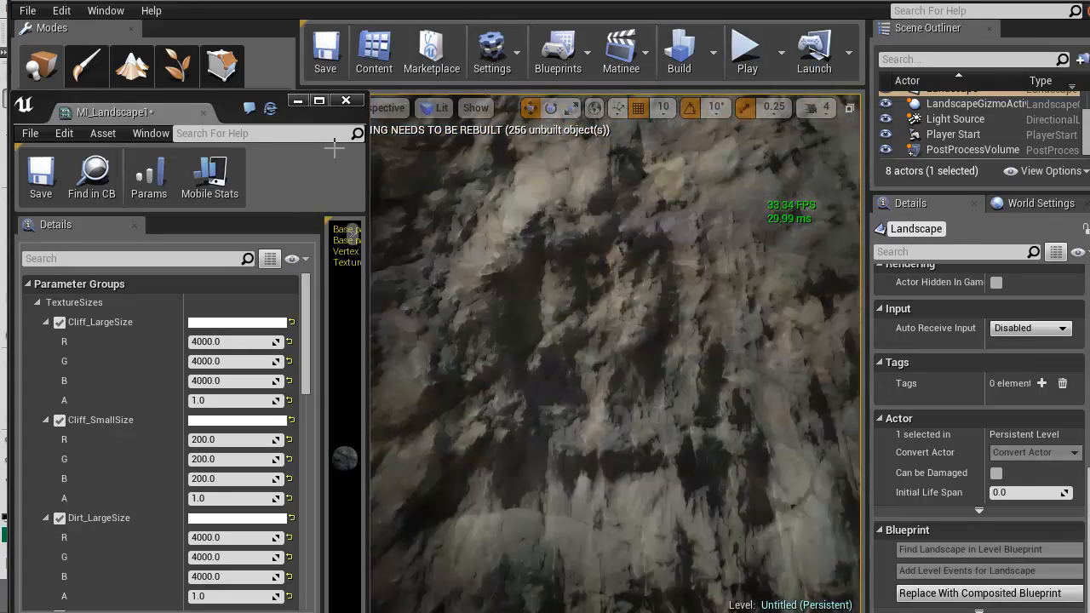
key(s)
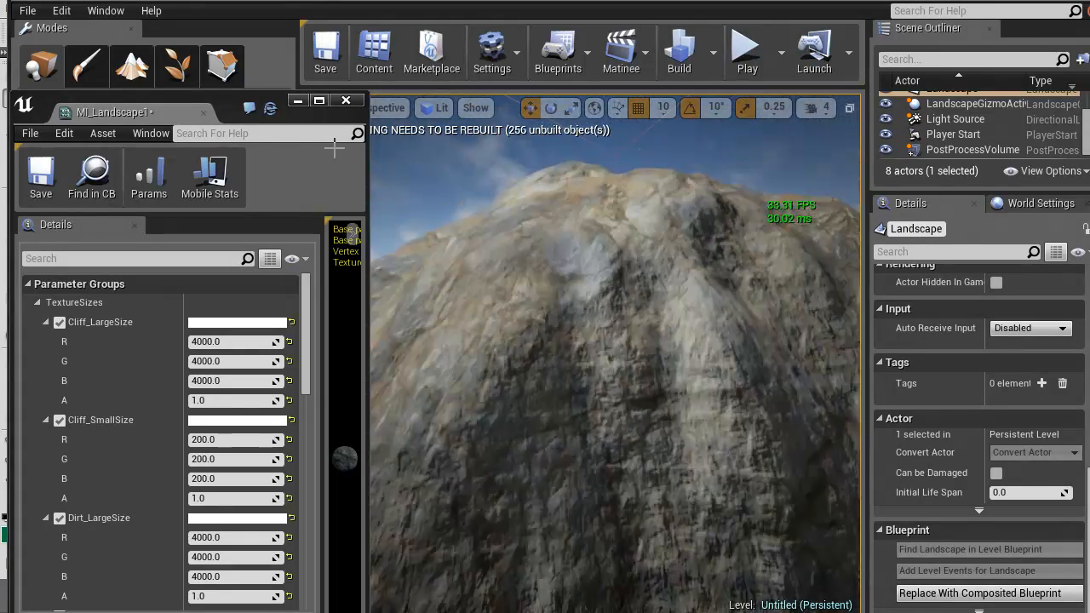
right_drag(333, 148, 335, 148)
key(w)
key(w)
key(w)
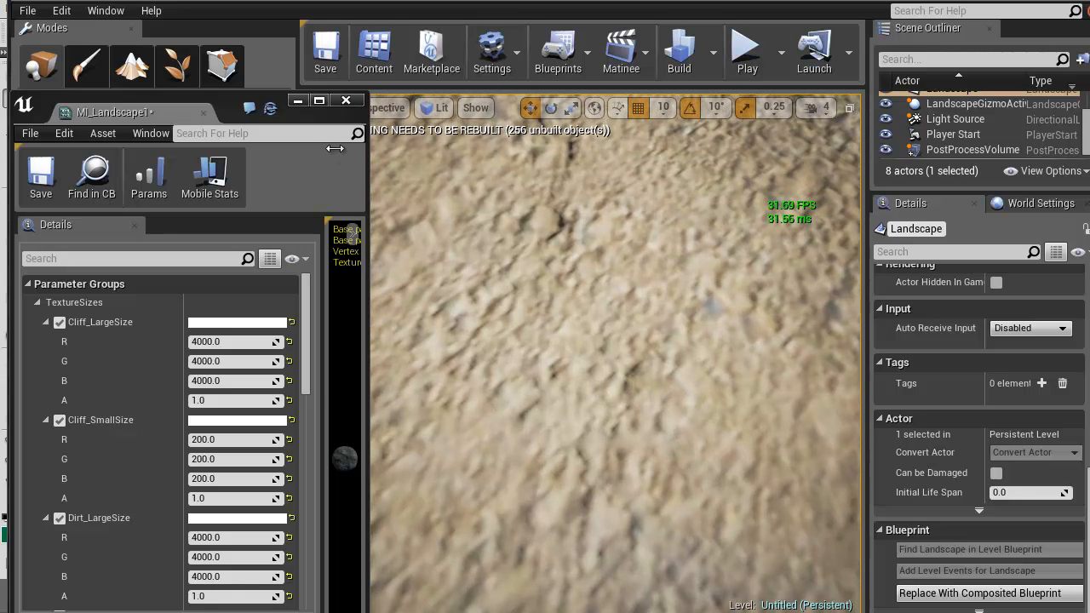
Set the R, G and B values of Dirt_SmallSize to 64
scroll(162, 426, down, 5)
click(226, 398)
text(64)
key(Tab)
text(64)
key(Tab)
text(64)
key(Return)
Set the R, G and B values of Dirt_LargeSize to 2000, judging the dirt on the rocky slope
right_drag(334, 148, 335, 148)
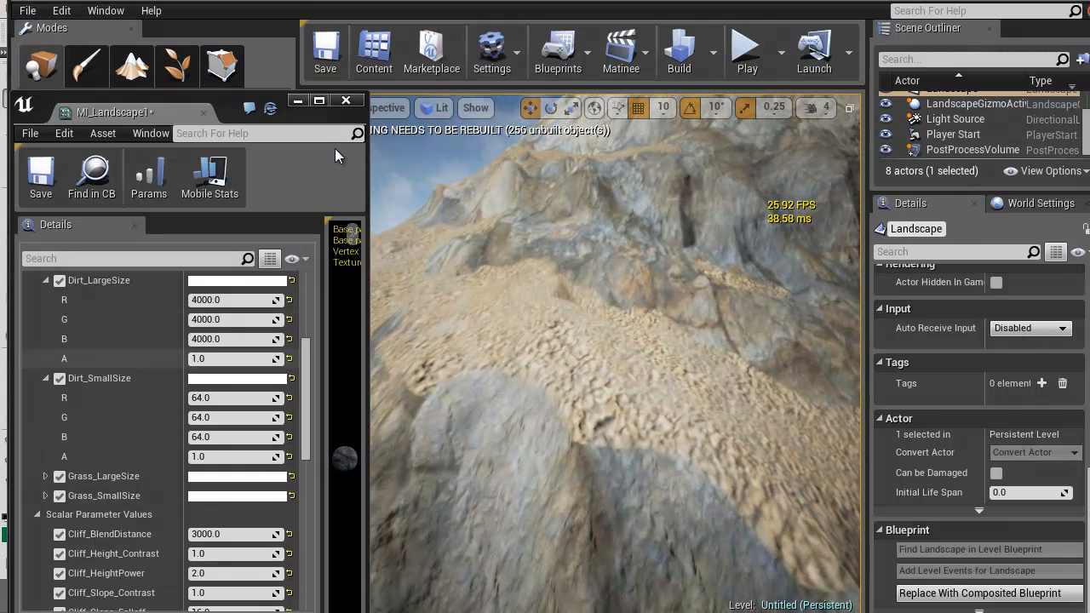
click(245, 302)
text(2000)
key(Tab)
text(2000)
key(Tab)
text(2000)
key(Return)
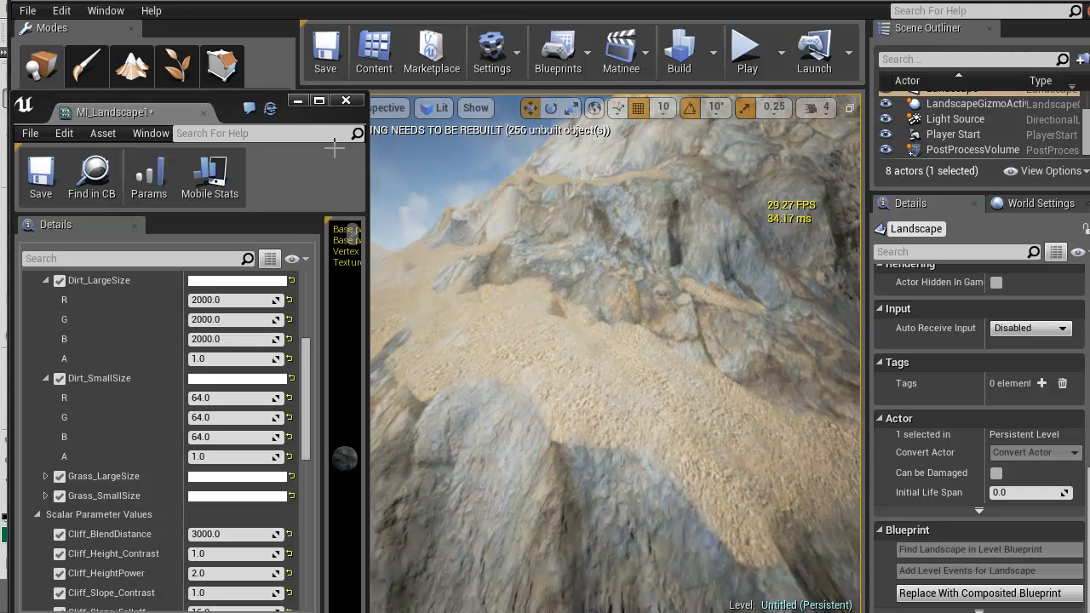
Look at the dirt up close and set Dirt_BlendDistance to 1500
key(w)
mouse_move(614, 340)
right_down()
mouse_move(626, 392)
mouse_move(613, 430)
mouse_move(617, 545)
mouse_move(613, 447)
right_up()
drag(306, 401, 305, 456)
click(230, 446)
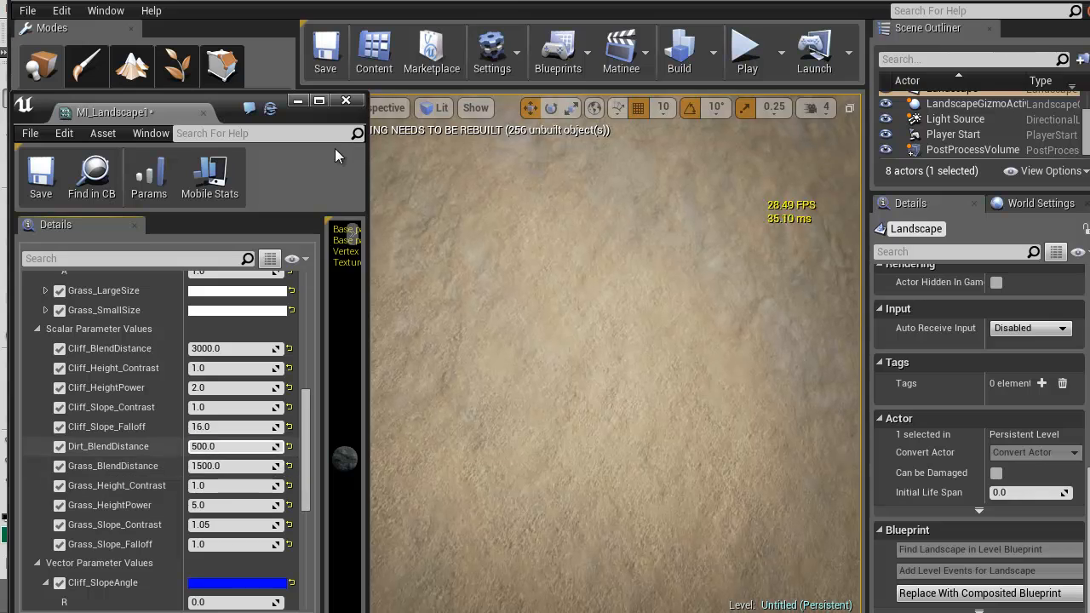
text(1500)
key(Return)
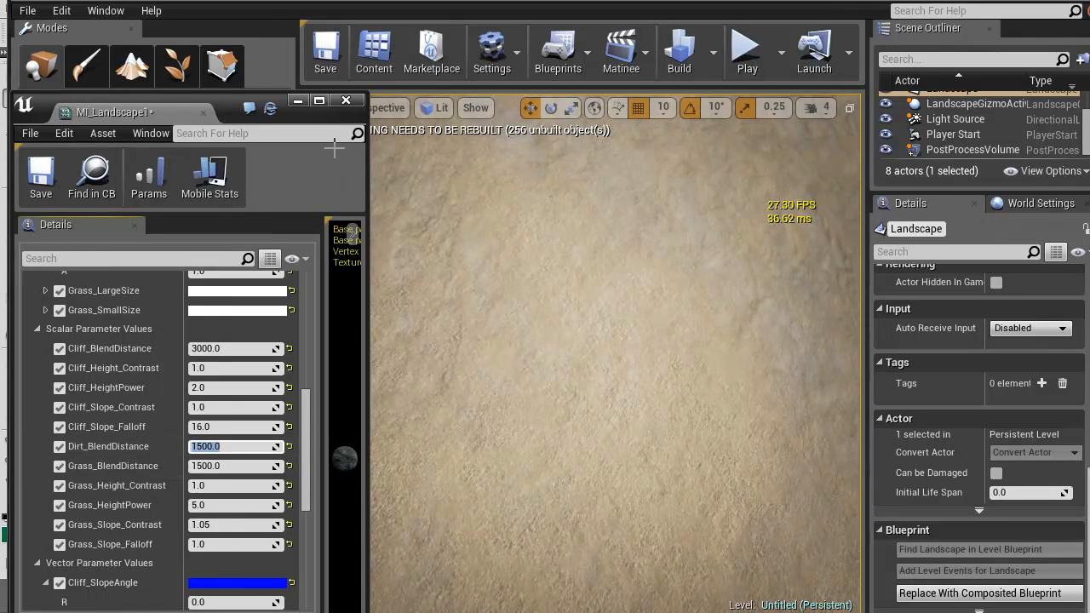
Check the cliff and dirt textures on the rock pillar, the steep cliffs and the plateau edge
right_drag(334, 148, 333, 148)
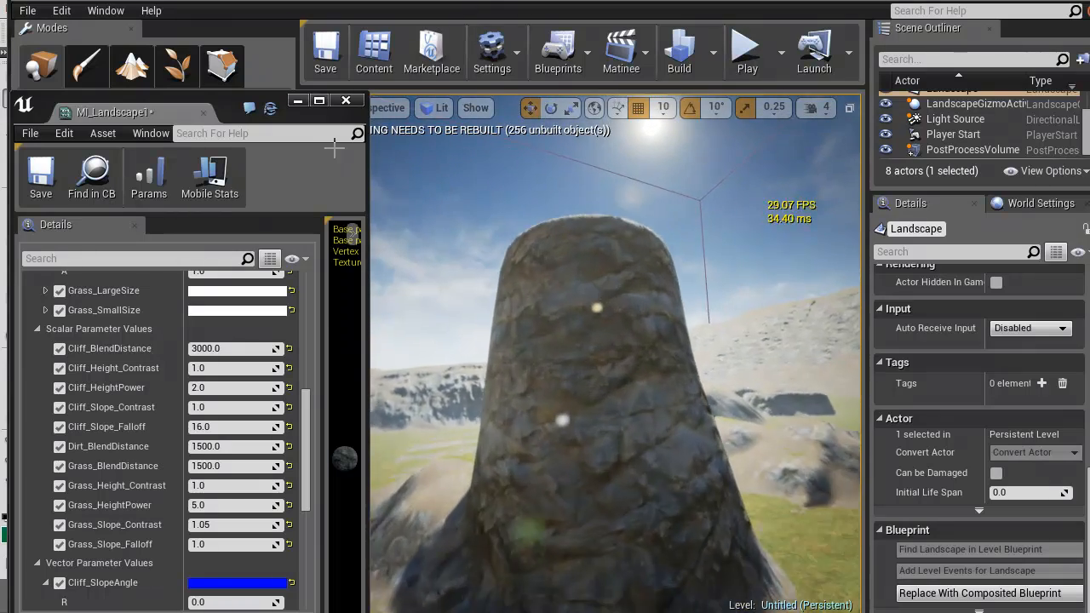
key(w)
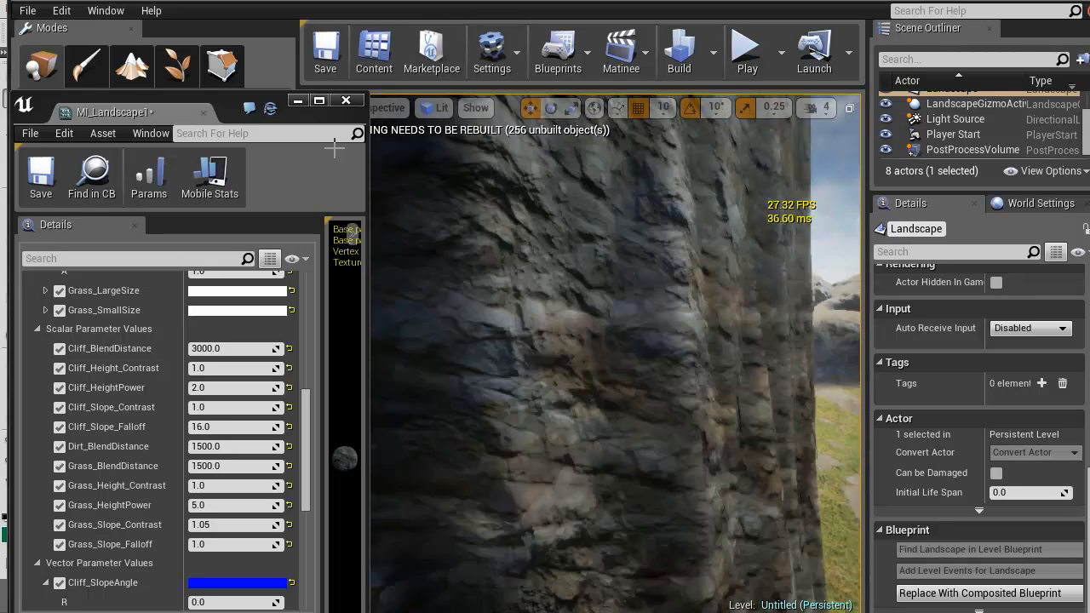
key(s)
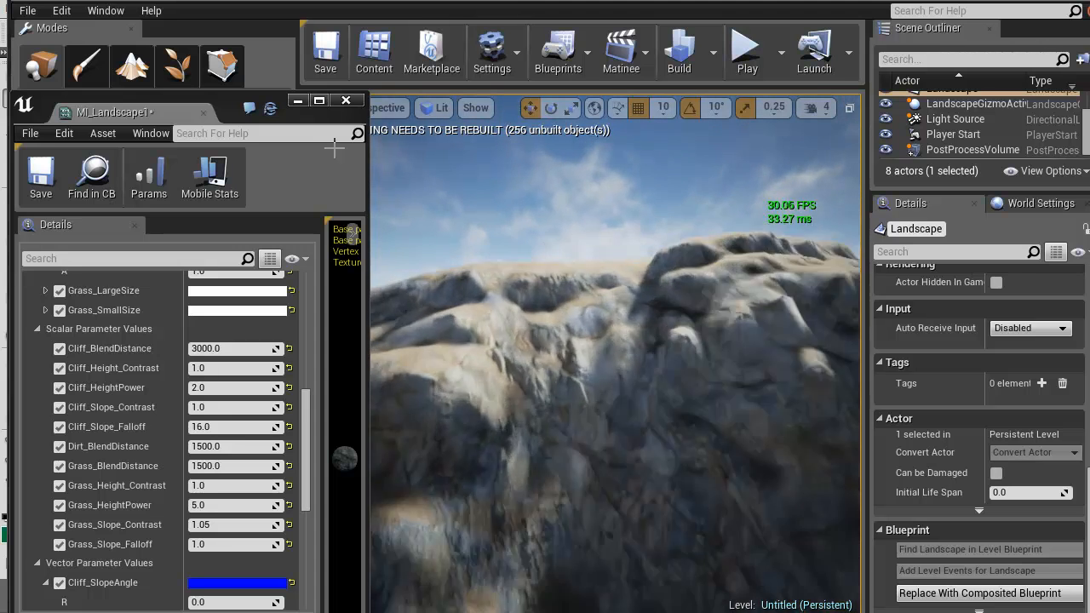
key(w)
right_drag(334, 148, 335, 148)
key(w)
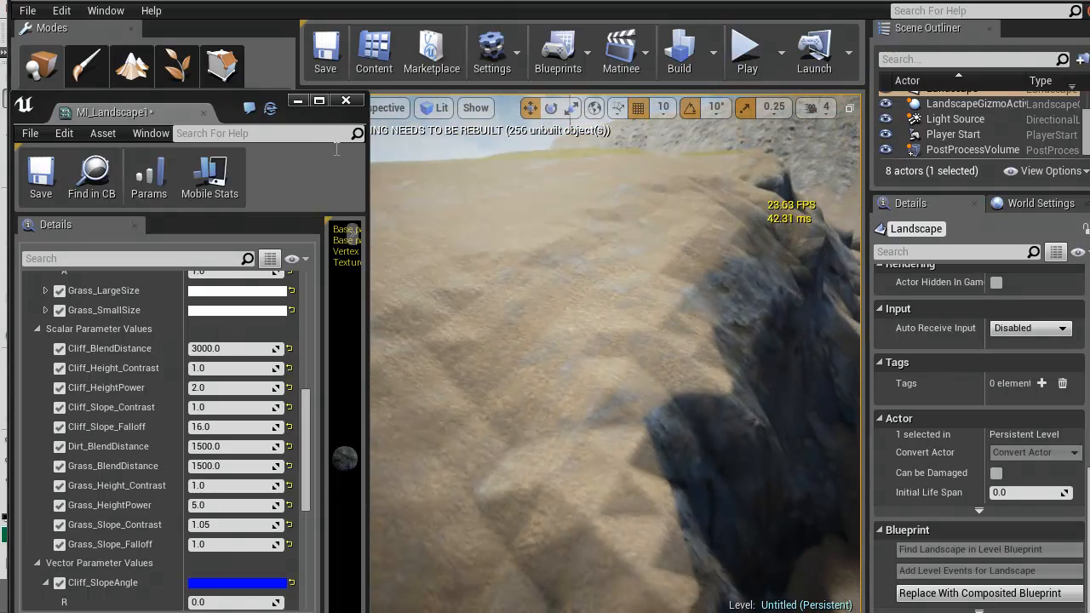
Close the MI_Landscape1 editor and switch the level editor to Landscape mode for sculpting
click(346, 101)
click(52, 79)
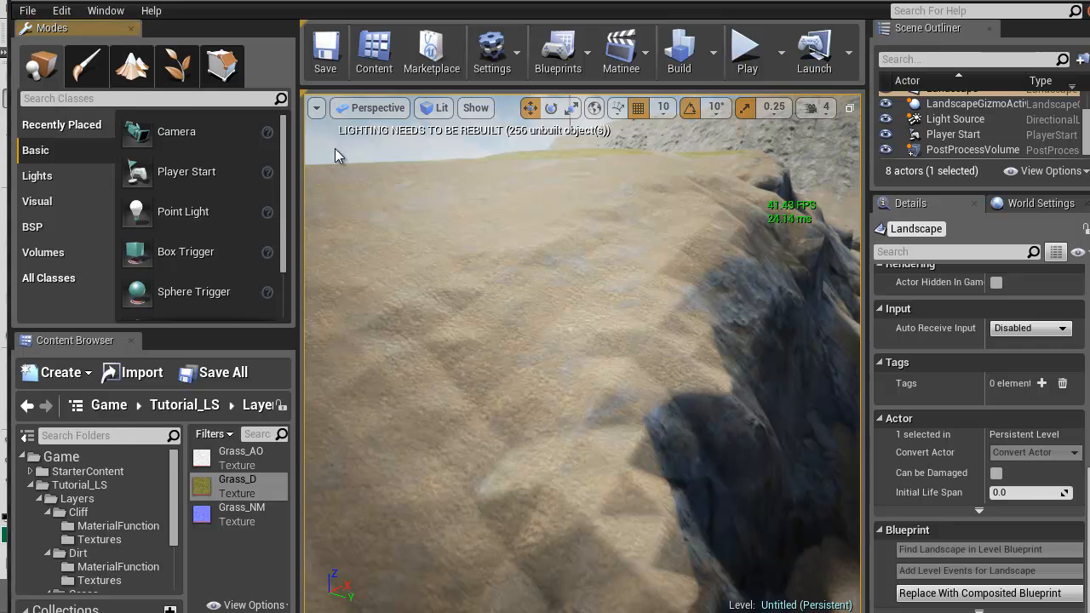
click(132, 76)
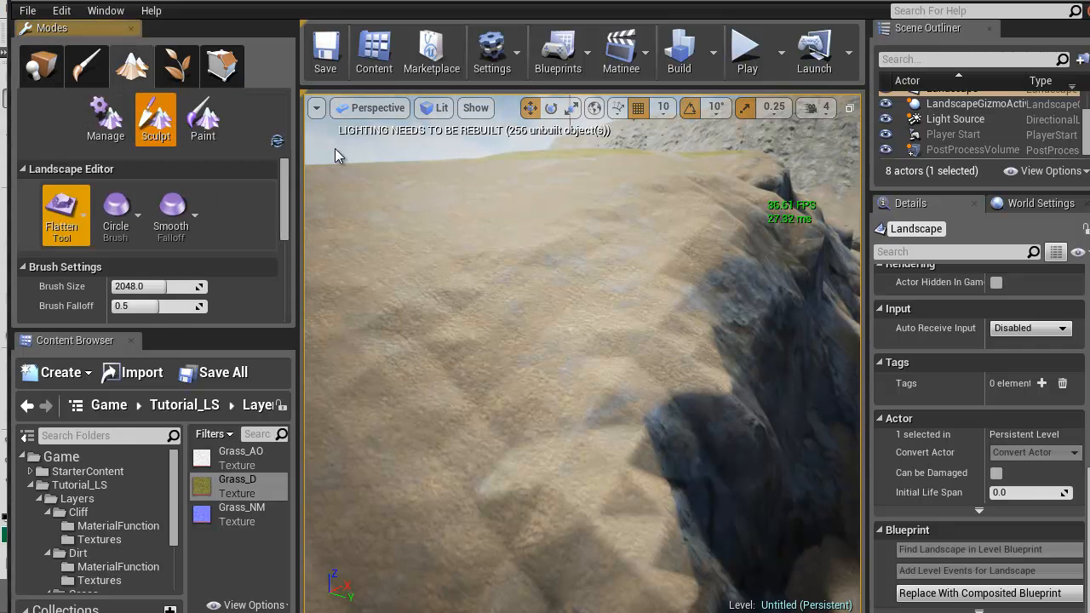
Smooth the bumpy dirt slope beside the cliff edge using the Smooth tool with a filter kernel scale of about 0.08
click(66, 214)
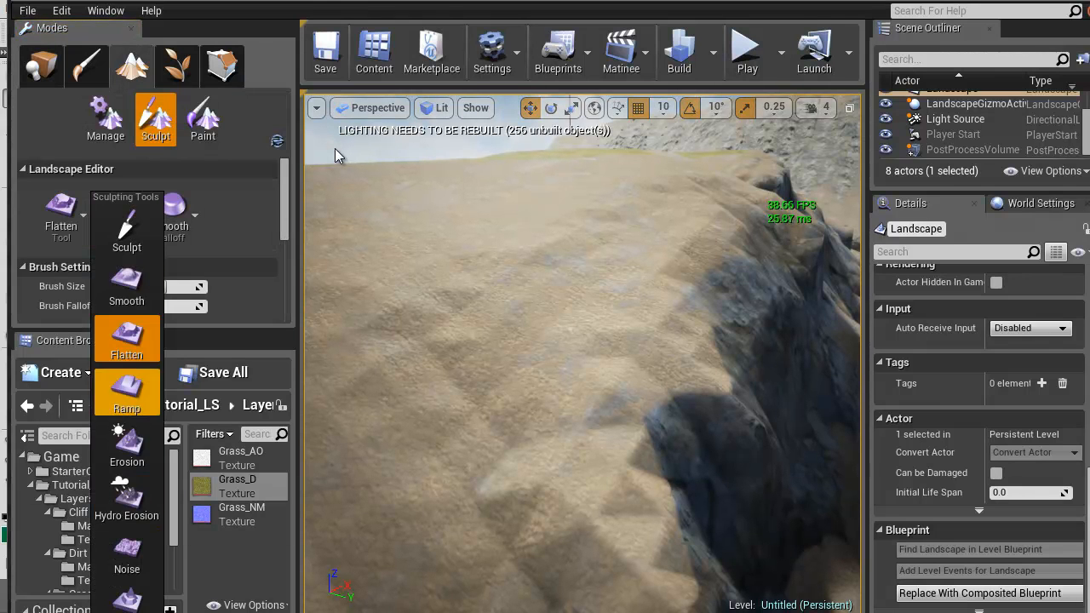
click(127, 284)
scroll(149, 247, down, 3)
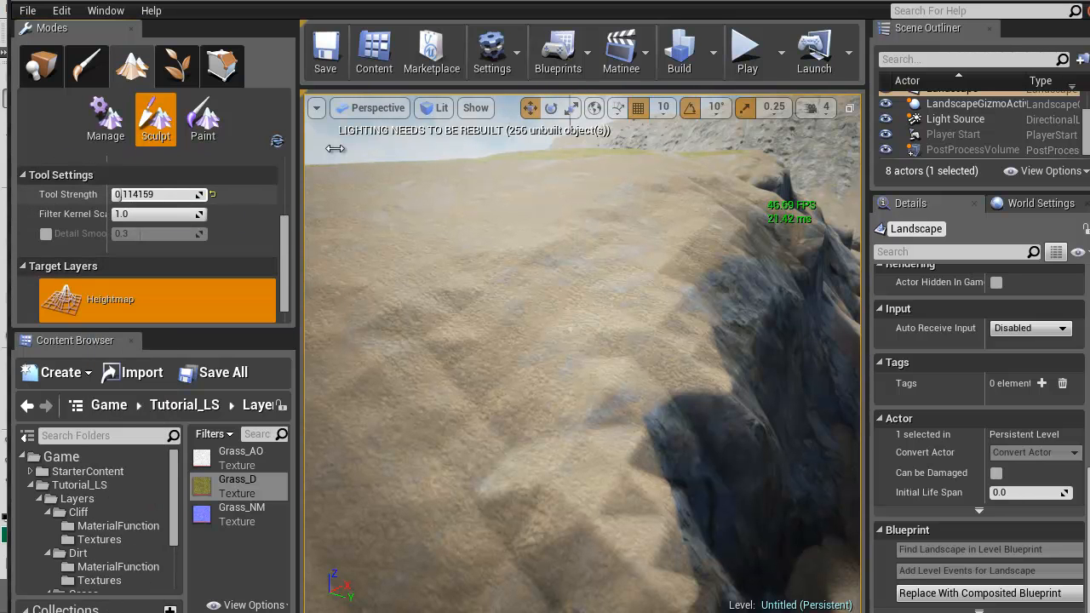
drag(171, 215, 119, 214)
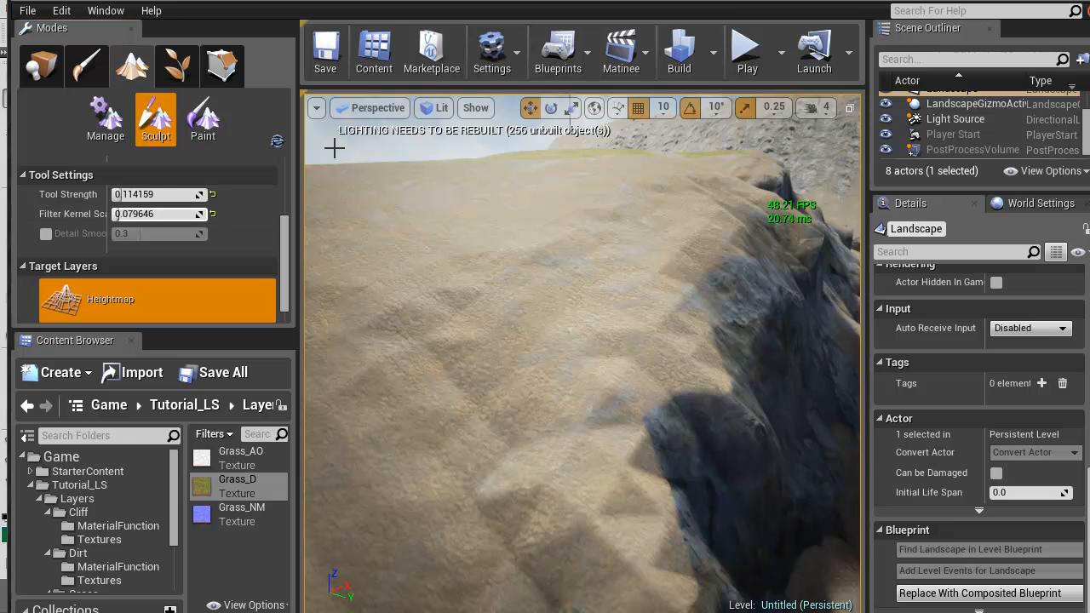
mouse_move(545, 366)
mouse_down()
mouse_move(519, 340)
mouse_move(408, 341)
mouse_up()
Reduce the brush size to about 182 and smooth the remaining ridges on the dirt slope
scroll(170, 281, up, 4)
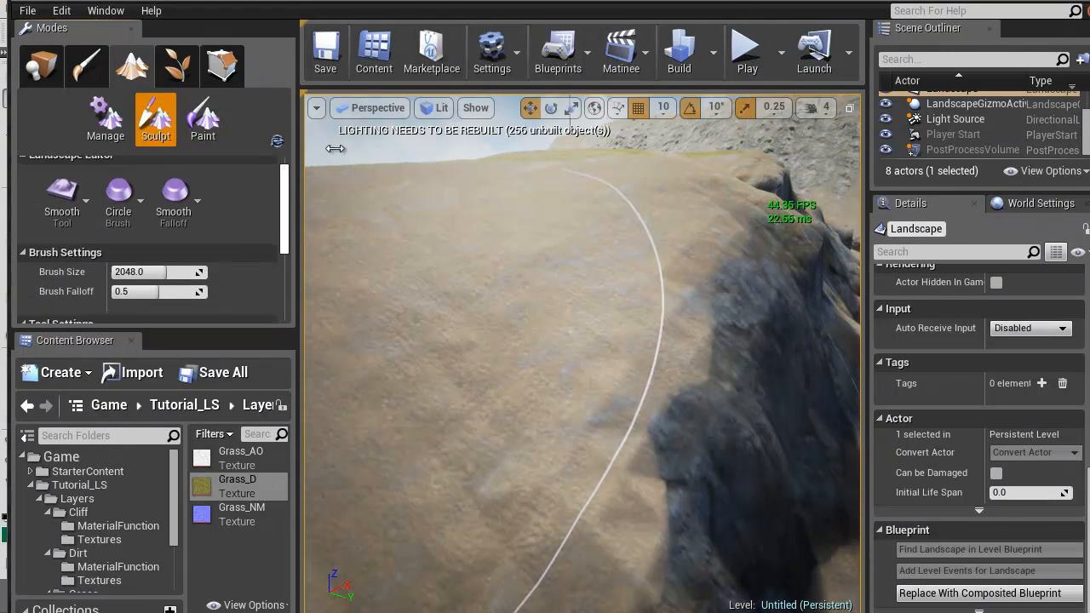
drag(168, 287, 117, 287)
mouse_move(569, 373)
mouse_down()
mouse_move(503, 477)
mouse_move(425, 390)
mouse_move(516, 312)
mouse_move(376, 458)
mouse_move(385, 316)
mouse_move(445, 309)
mouse_move(426, 433)
mouse_move(643, 306)
mouse_move(630, 281)
mouse_move(379, 391)
mouse_move(374, 281)
mouse_move(671, 240)
mouse_move(728, 249)
mouse_move(524, 288)
mouse_up()
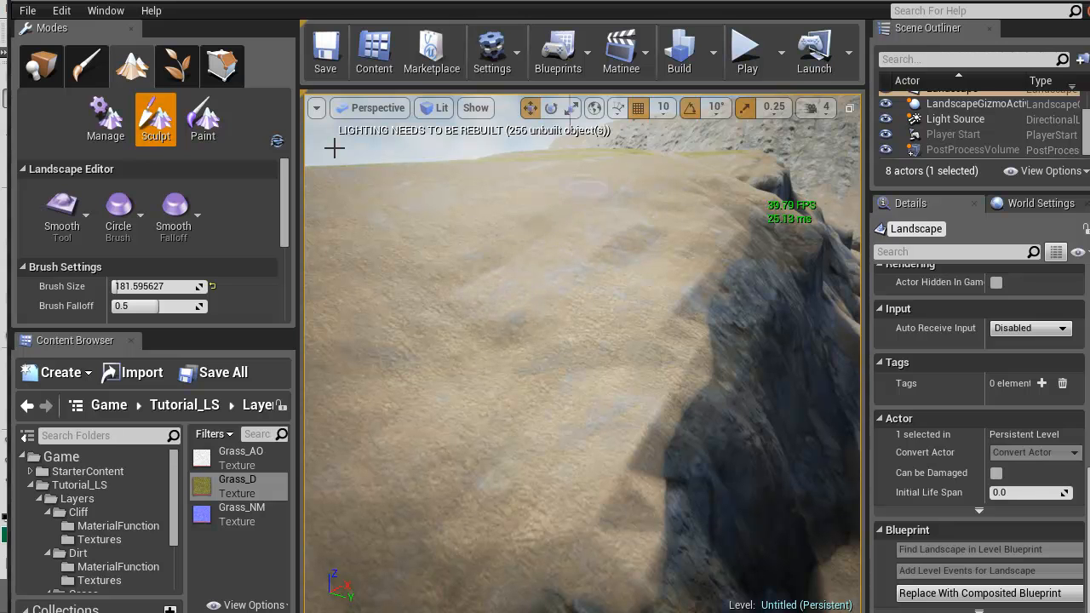
drag(588, 185, 513, 362)
right_drag(640, 231, 583, 205)
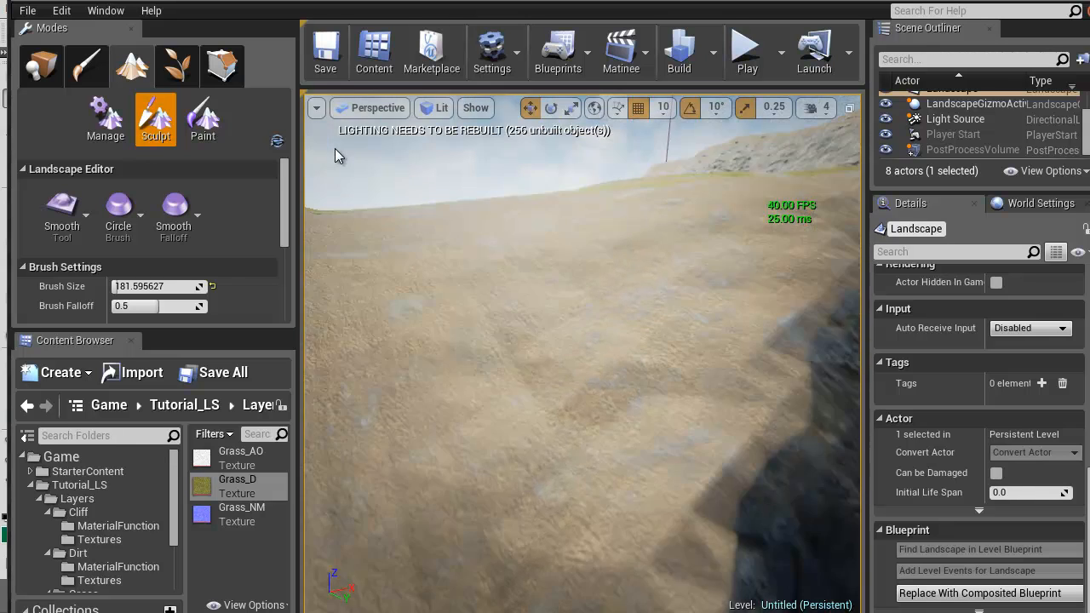
right_drag(336, 149, 315, 138)
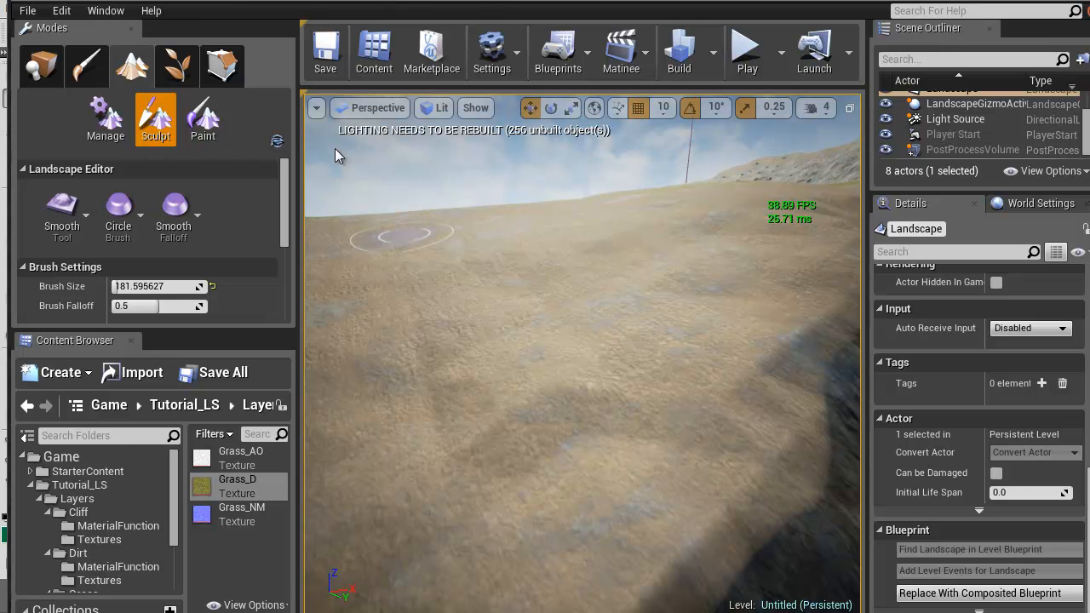
Open the MI_Landscape1 material instance from the Materials folder and move its editor clear of the terrain view
scroll(115, 513, down, 4)
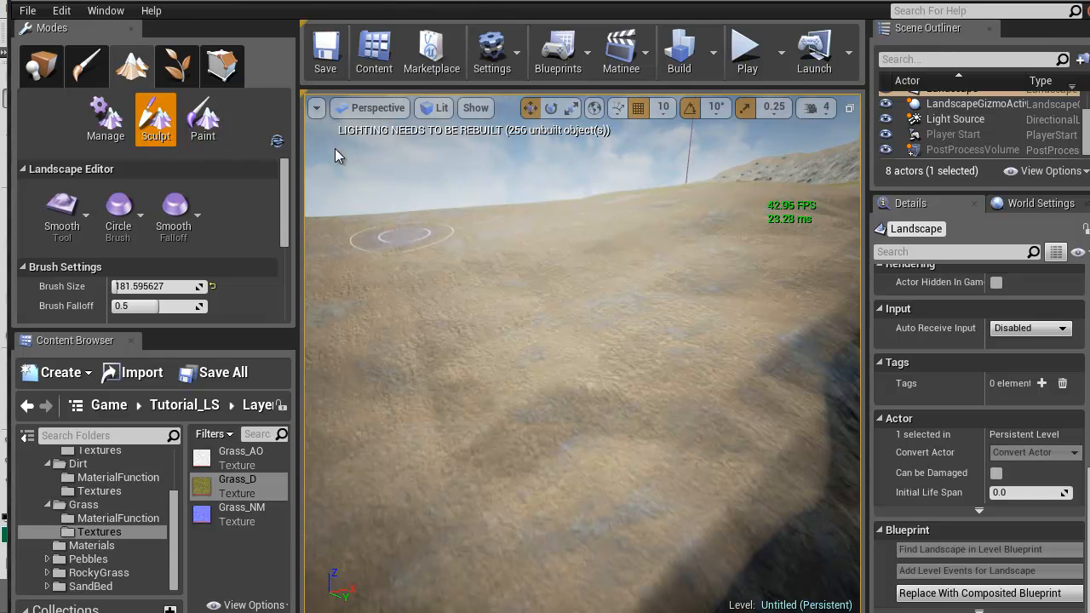
click(92, 546)
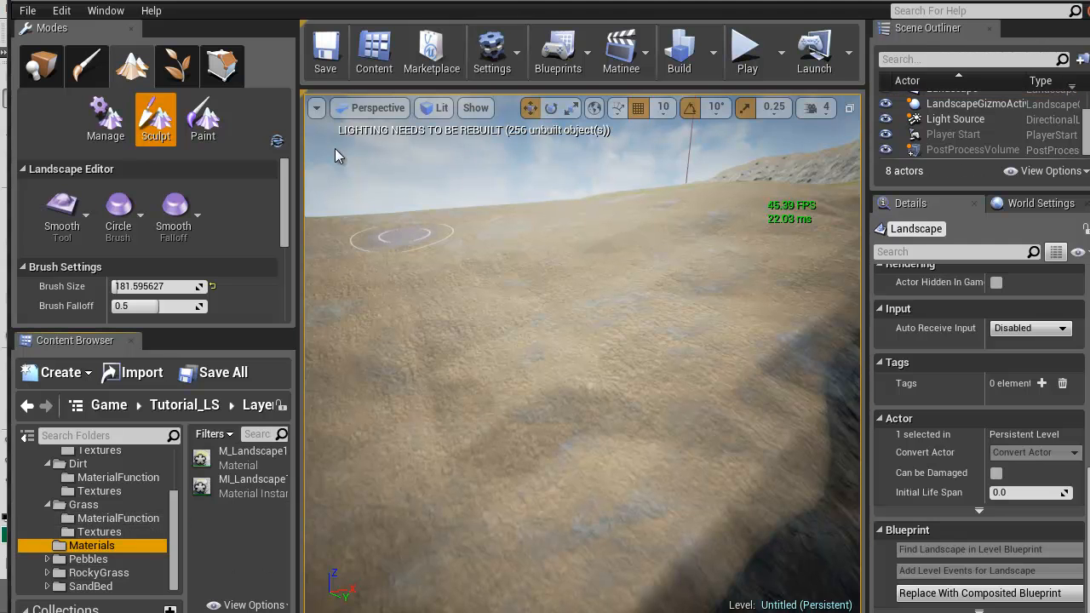
double_click(206, 486)
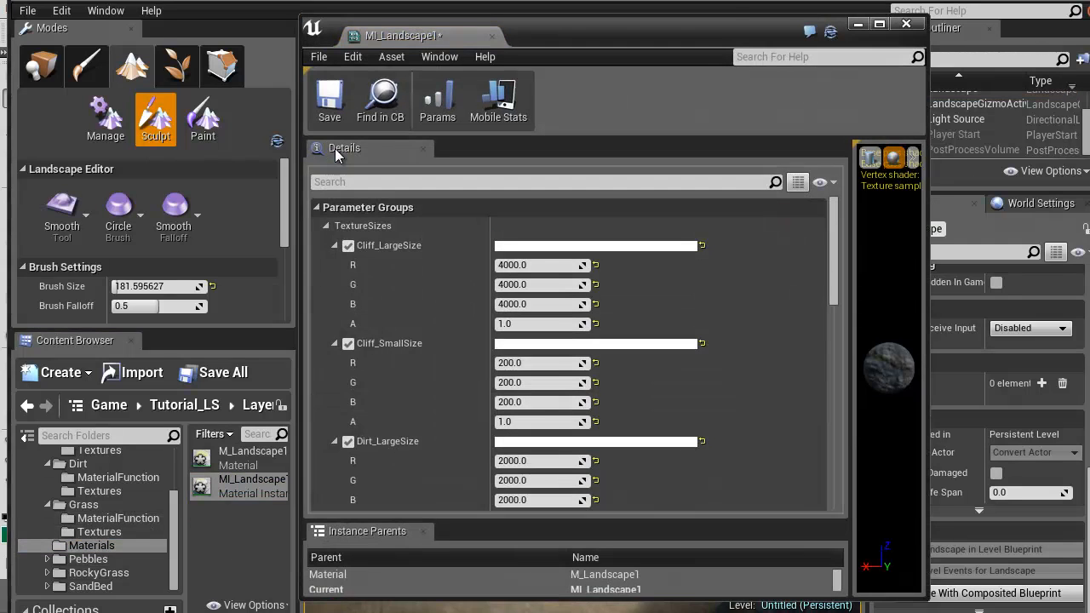
drag(634, 32, 336, 32)
Set the R, G and B values of Dirt_SmallSize to 128 and judge the dirt on the slope
scroll(272, 392, down, 5)
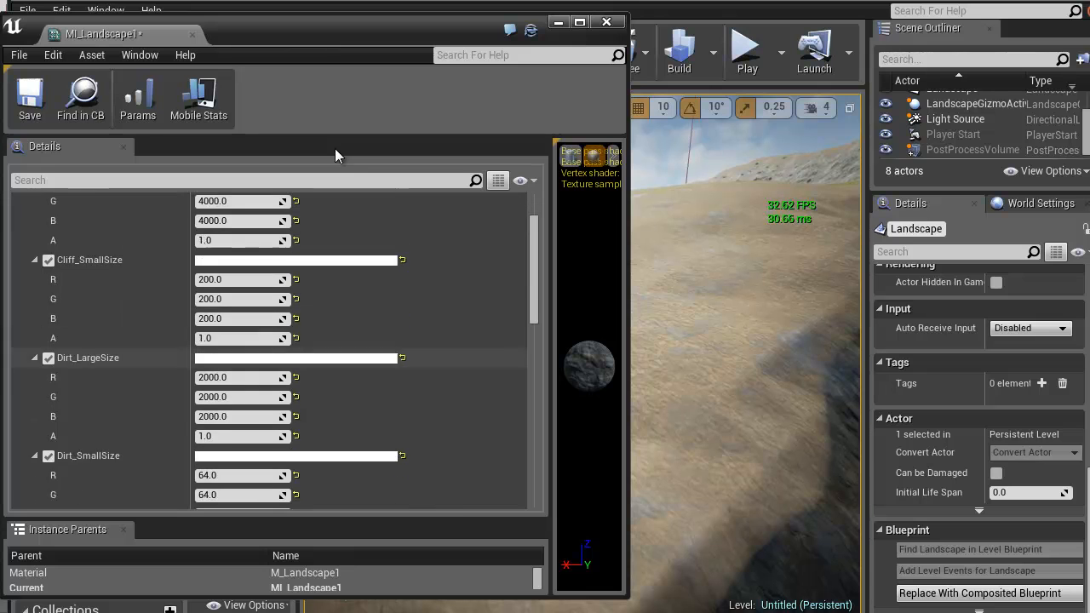
click(239, 393)
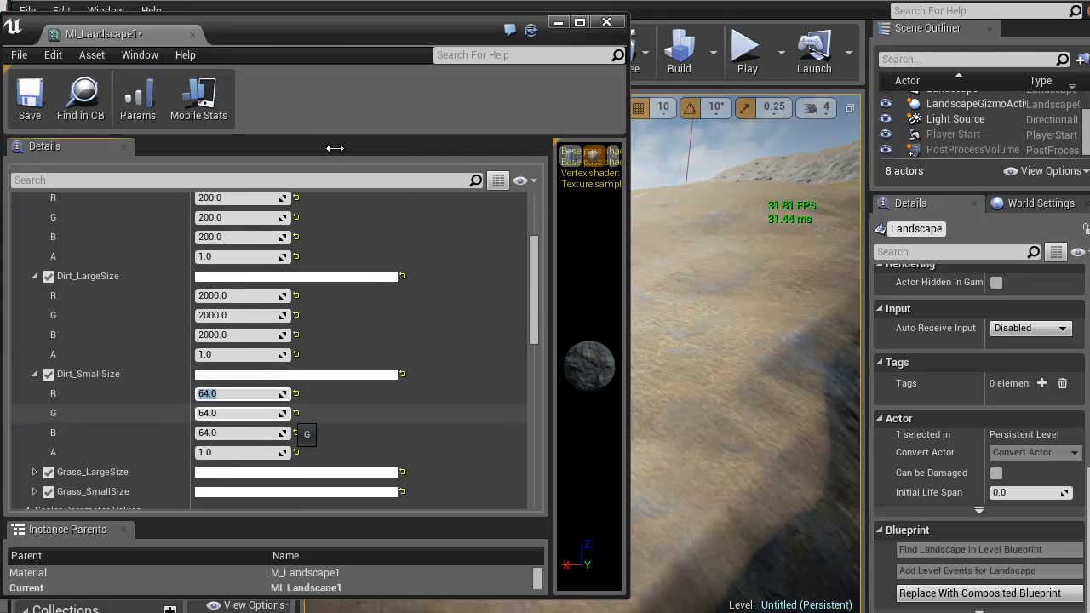
text(128)
key(Tab)
text(128)
key(Tab)
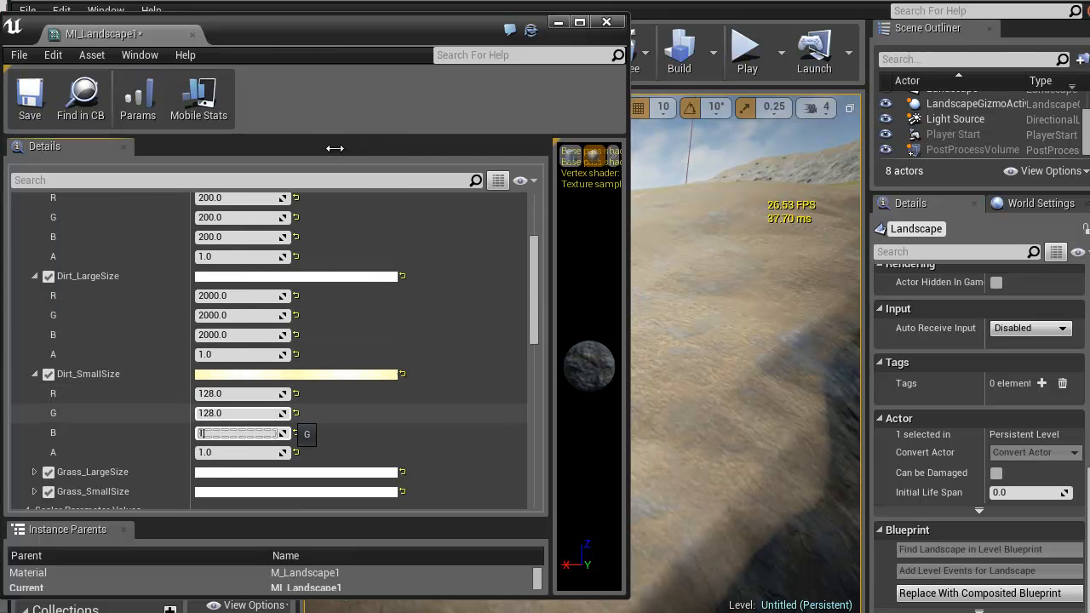
key(Return)
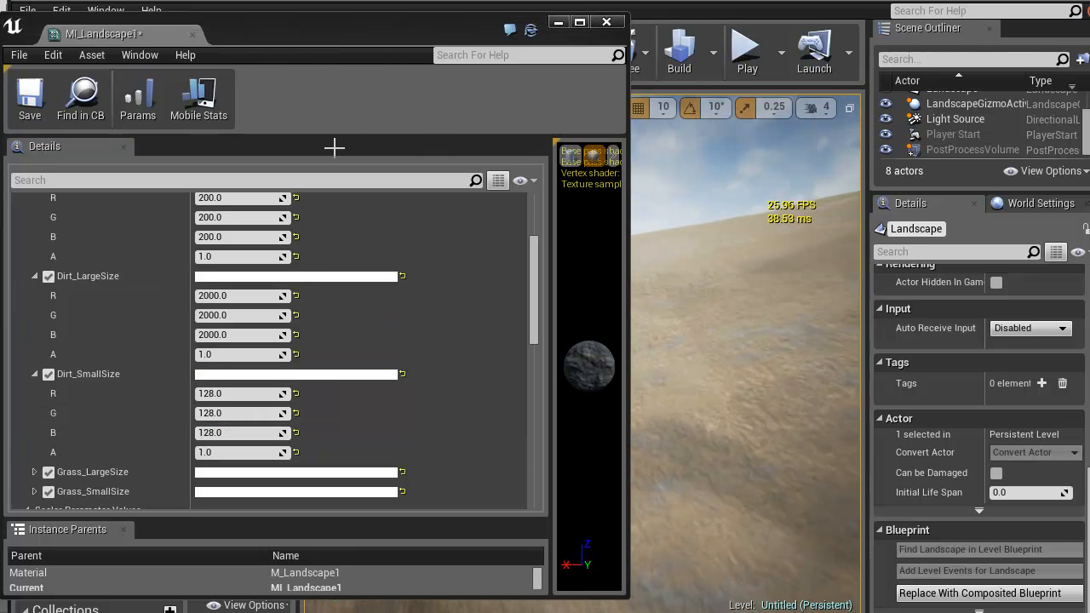
right_drag(696, 341, 762, 342)
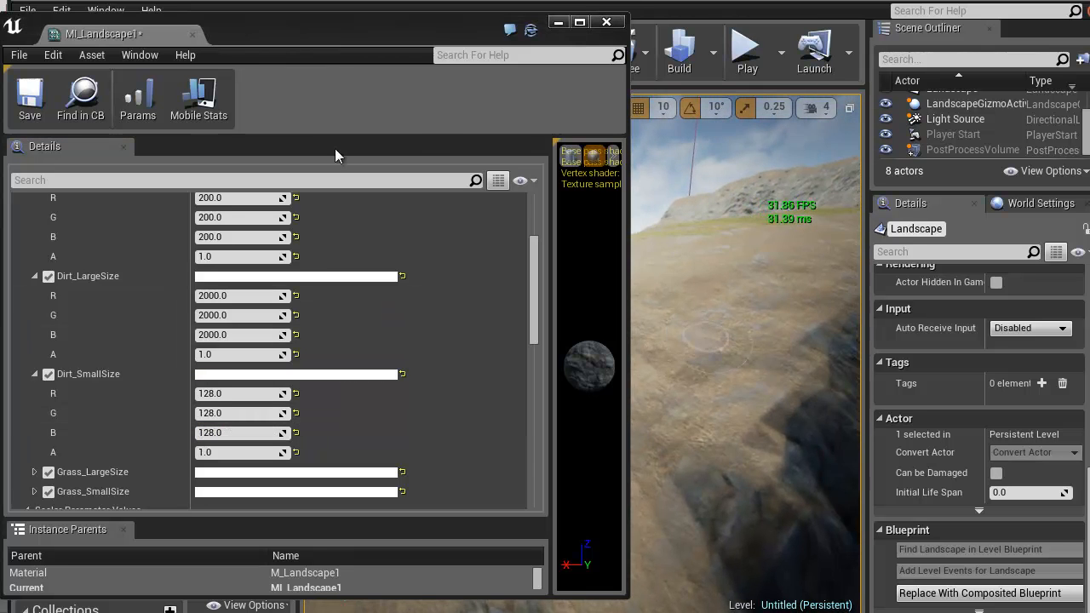
mouse_move(696, 341)
right_down()
mouse_move(669, 316)
mouse_move(706, 351)
right_up()
Raise the R, G and B values of Dirt_SmallSize to 256 and inspect the dirt up close
click(238, 395)
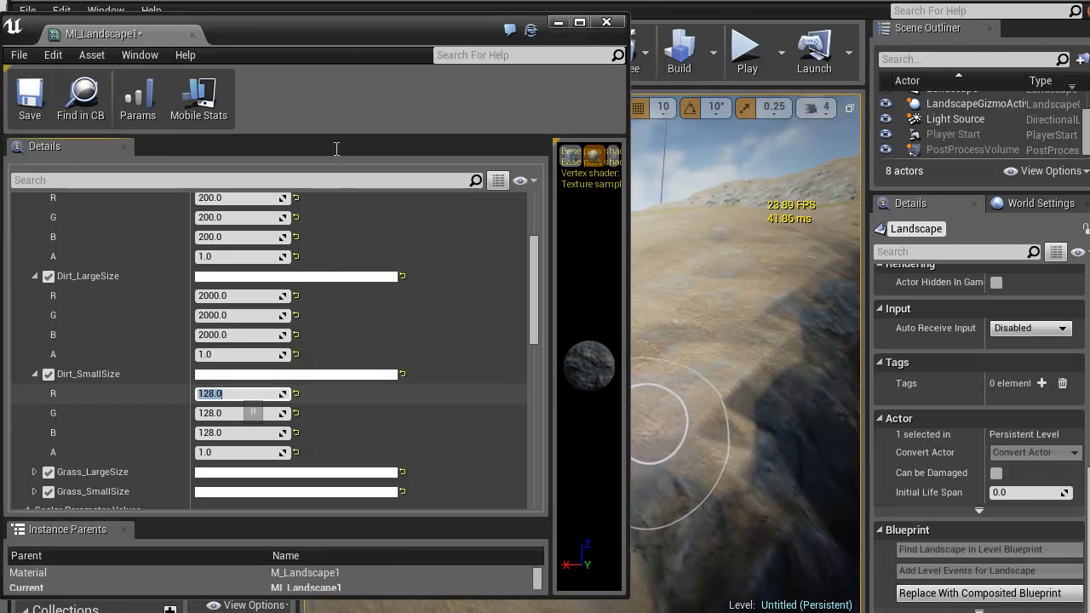
text(256)
key(Tab)
text(256)
key(Tab)
text(265)
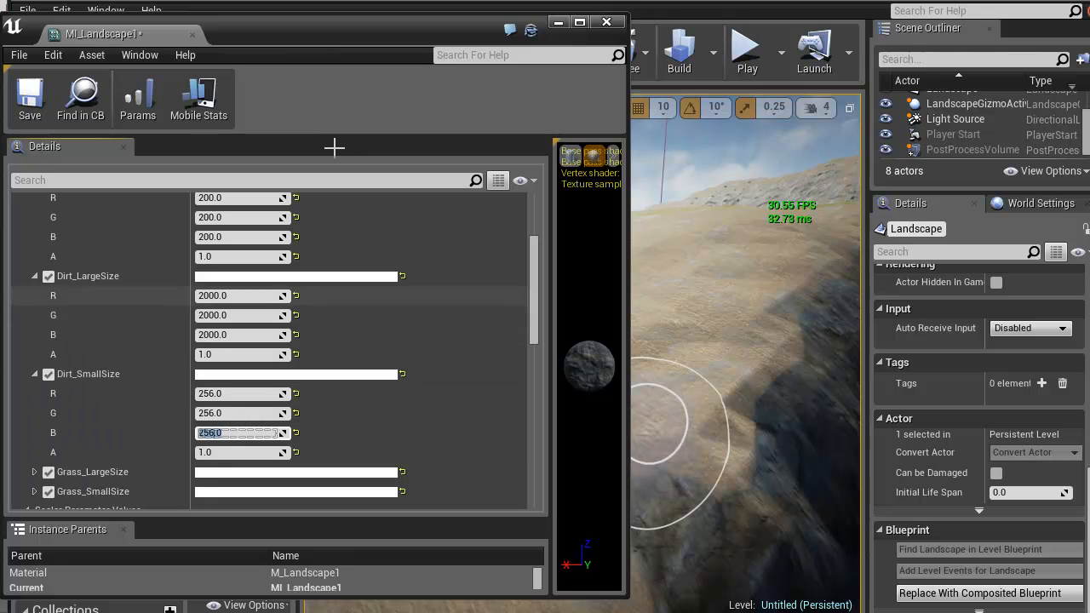
right_drag(730, 366, 707, 362)
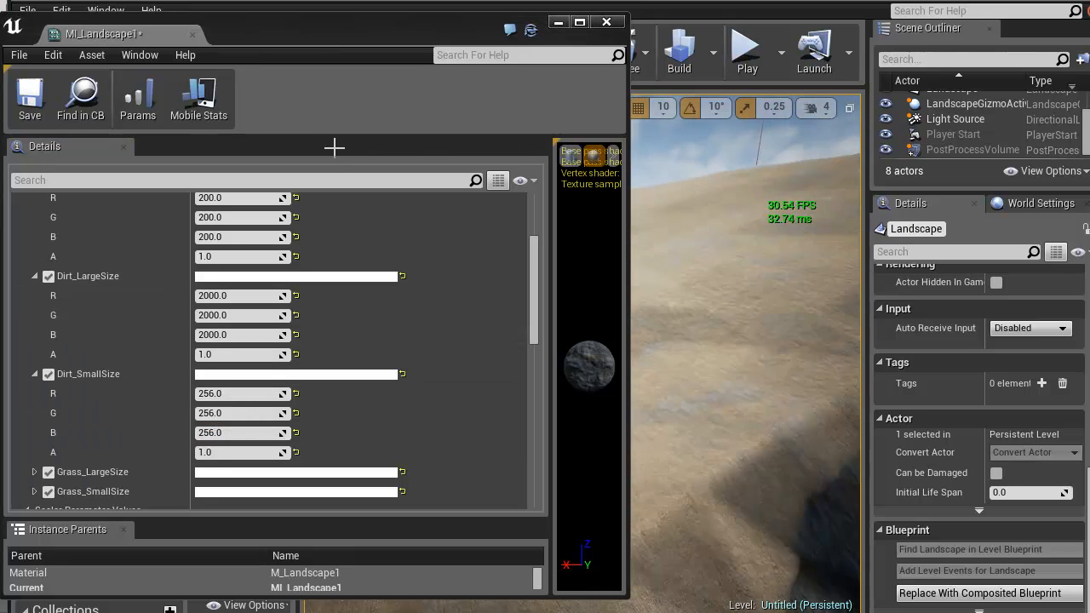
right_drag(334, 148, 334, 148)
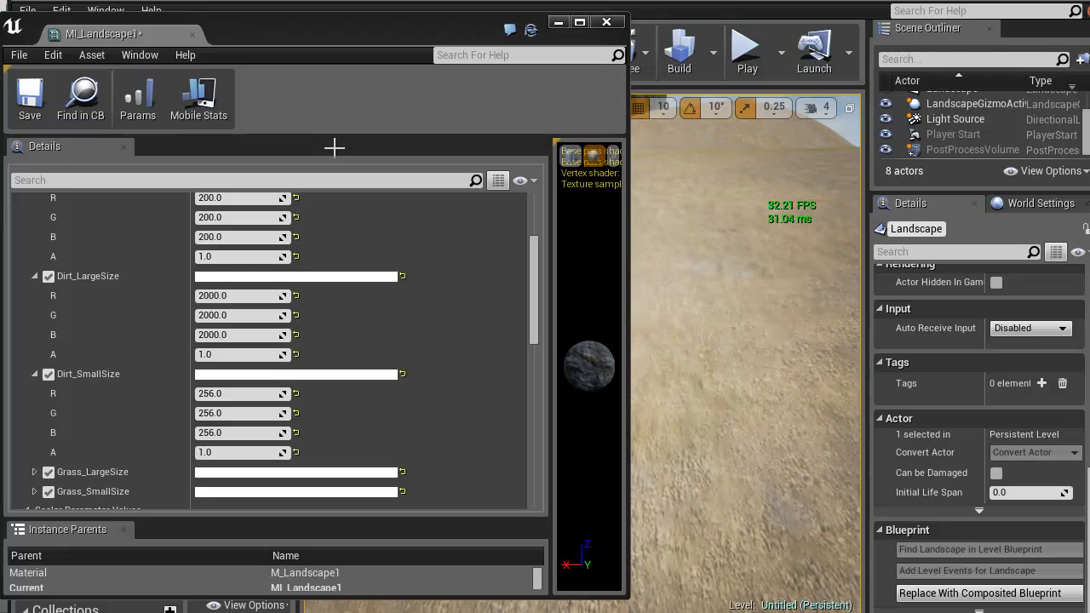
right_drag(334, 148, 334, 148)
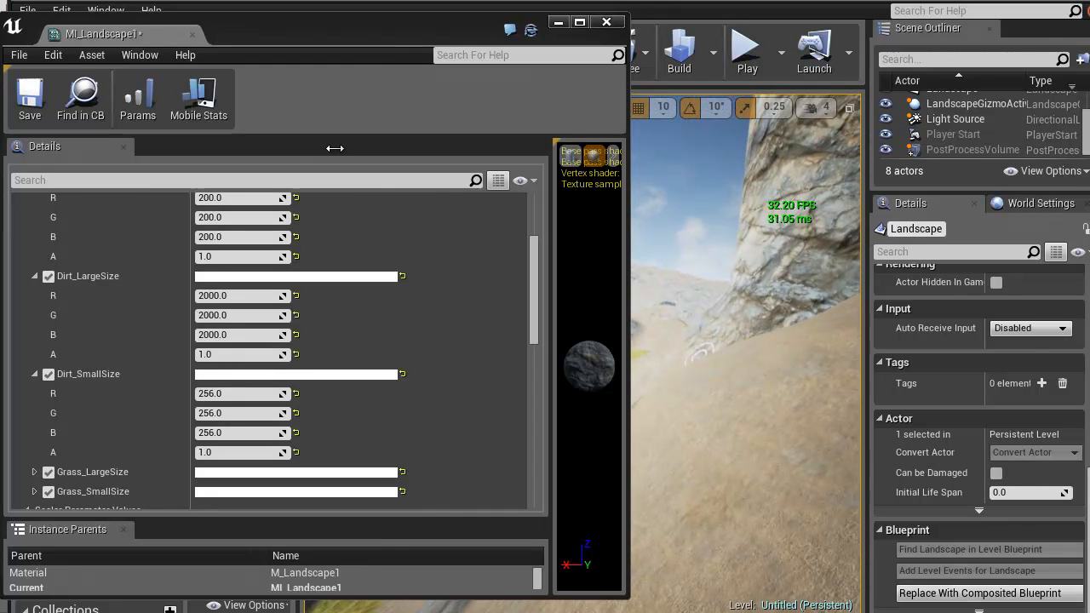
Narrow the MI_Landscape1 editor to uncover the terrain and set Dirt_SmallSize's R, G and B values to 1000
drag(630, 148, 326, 148)
right_drag(335, 148, 336, 149)
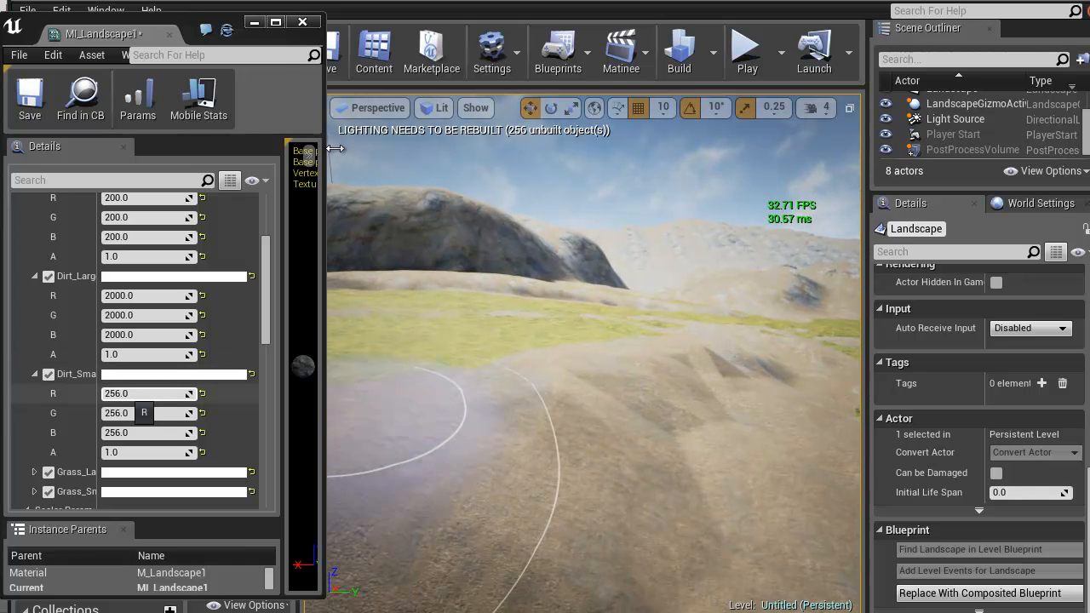
click(138, 395)
text(1000)
key(Tab)
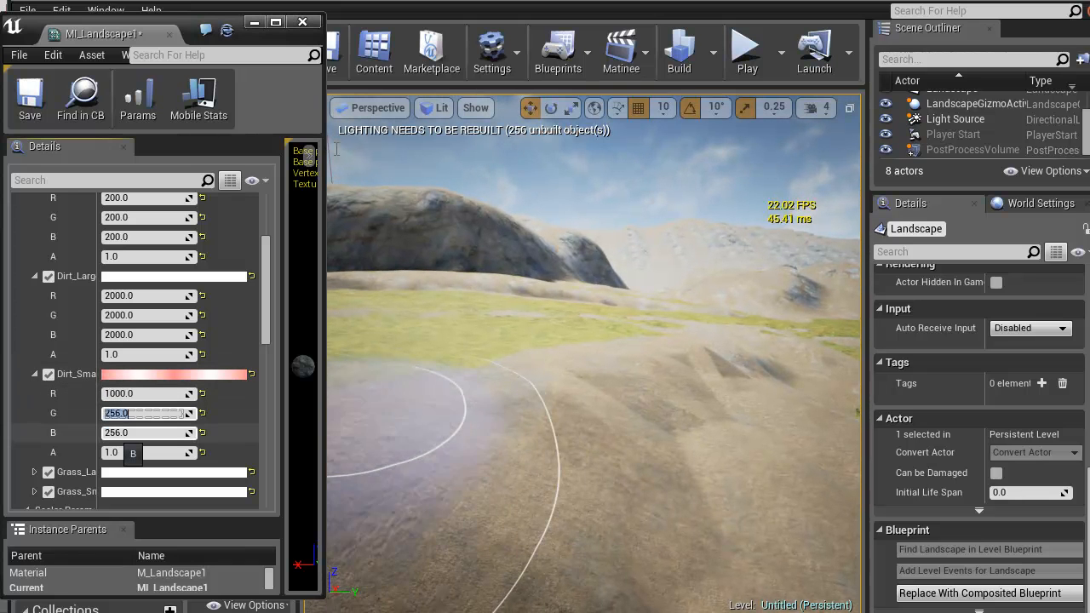
key(Tab)
text(100)
Check the dirt across the rocky terrain and clear the MI_Landscape1 editor from the level view
right_drag(334, 148, 333, 148)
key(w)
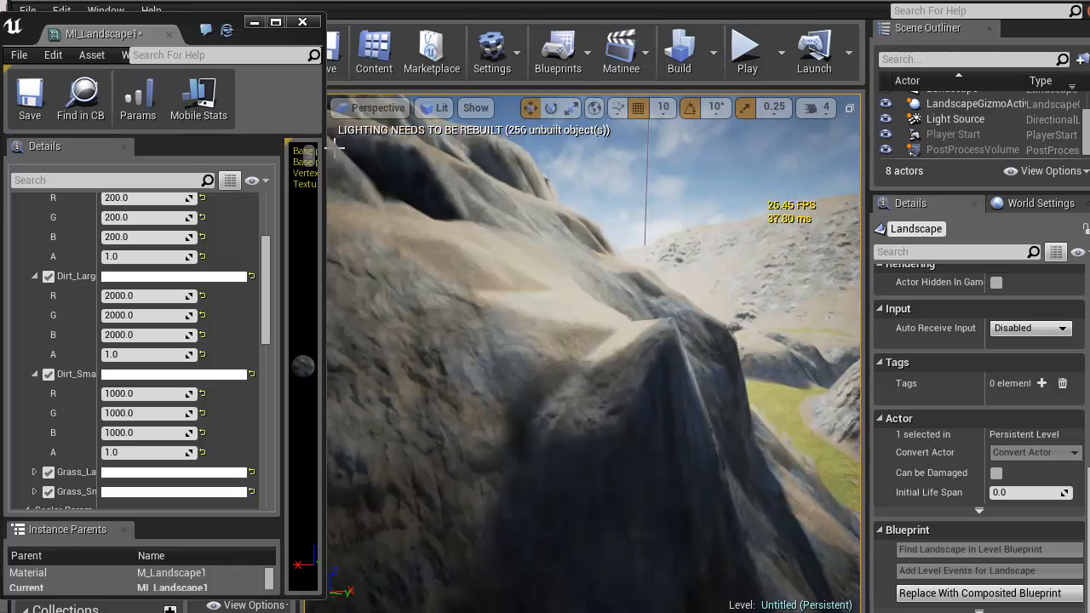
mouse_move(334, 148)
right_down()
mouse_move(325, 149)
mouse_move(335, 148)
right_up()
drag(133, 36, 681, 0)
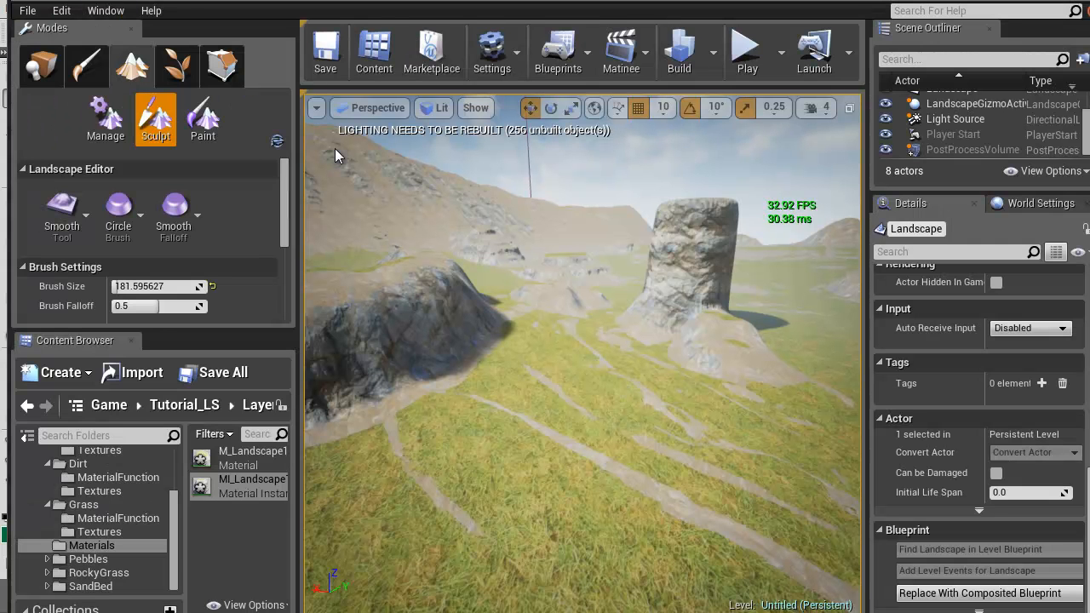
Dig a deep round pit in the grass with the Sculpt tool at a brush size of about 1025
click(64, 217)
click(130, 231)
right_drag(334, 149, 335, 148)
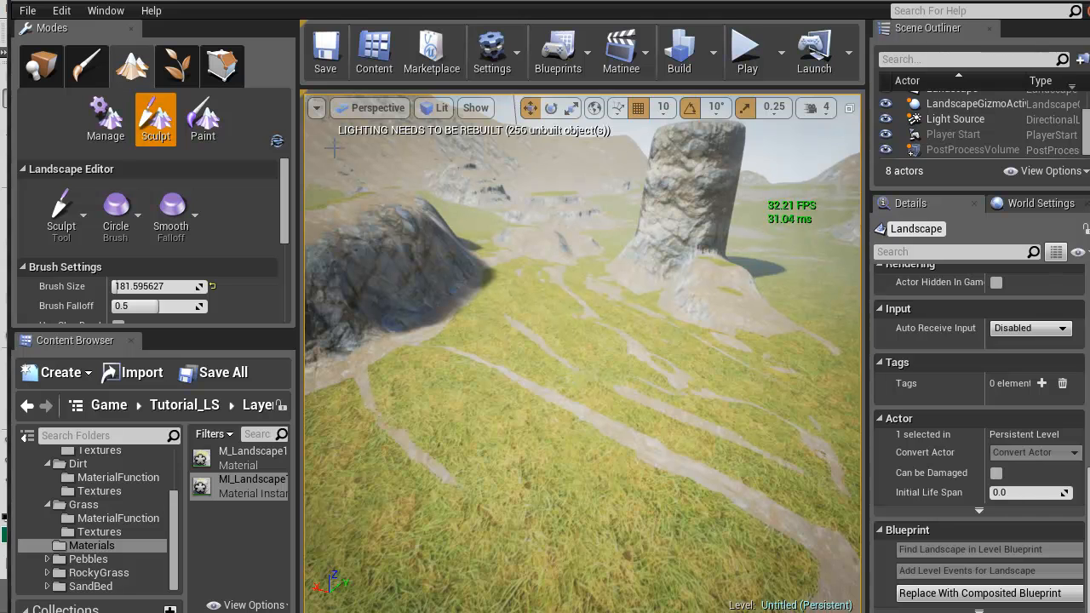
right_drag(334, 149, 335, 148)
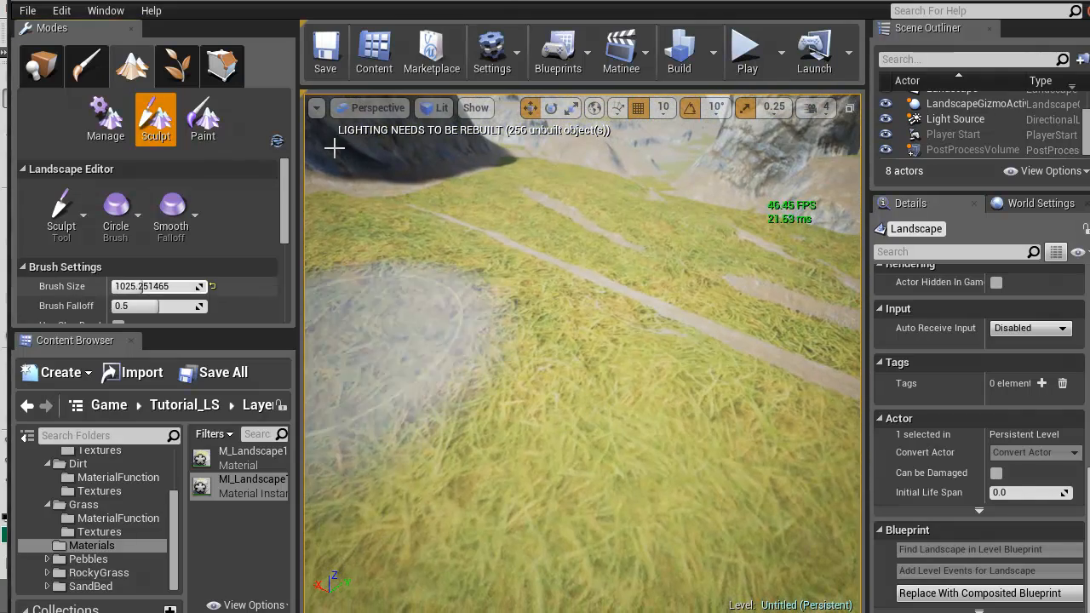
mouse_move(530, 350)
shift+mouse_down()
mouse_move(532, 363)
mouse_move(587, 366)
mouse_move(502, 384)
mouse_move(588, 400)
mouse_move(460, 528)
shift+mouse_up()
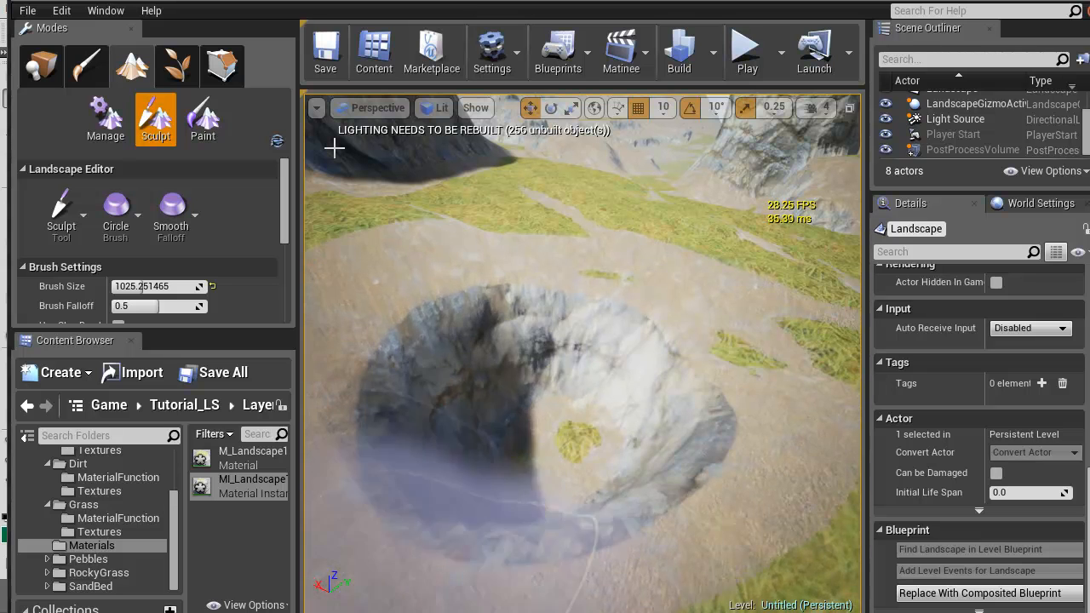
Smooth the rocky cliff face with brush size about 497, falloff about 0.92, tool strength about 0.79 and filter kernel scale about 0.61
right_drag(334, 148, 335, 149)
key(w)
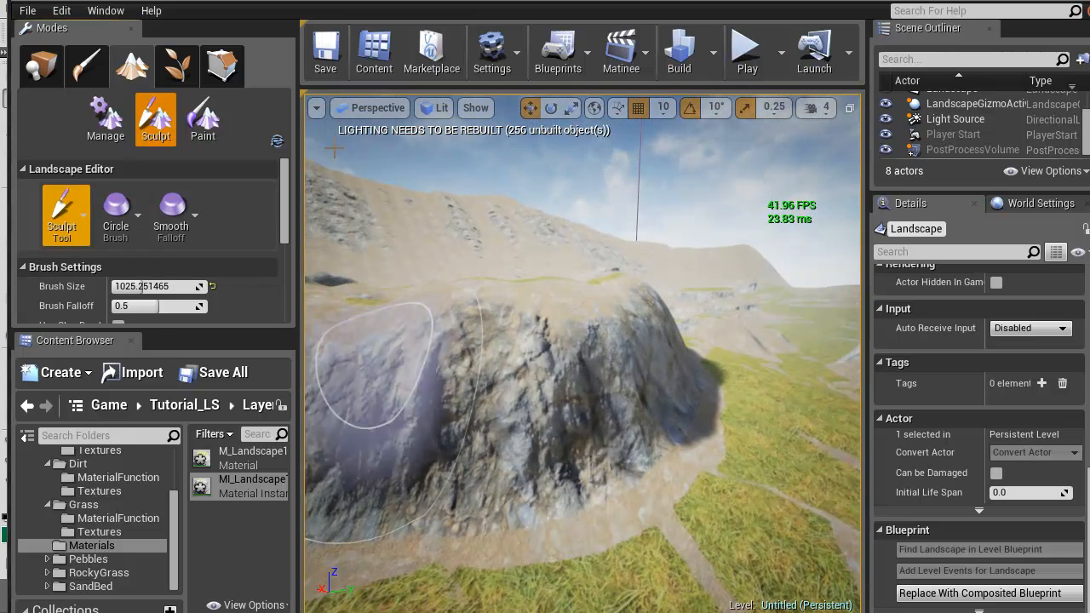
click(62, 213)
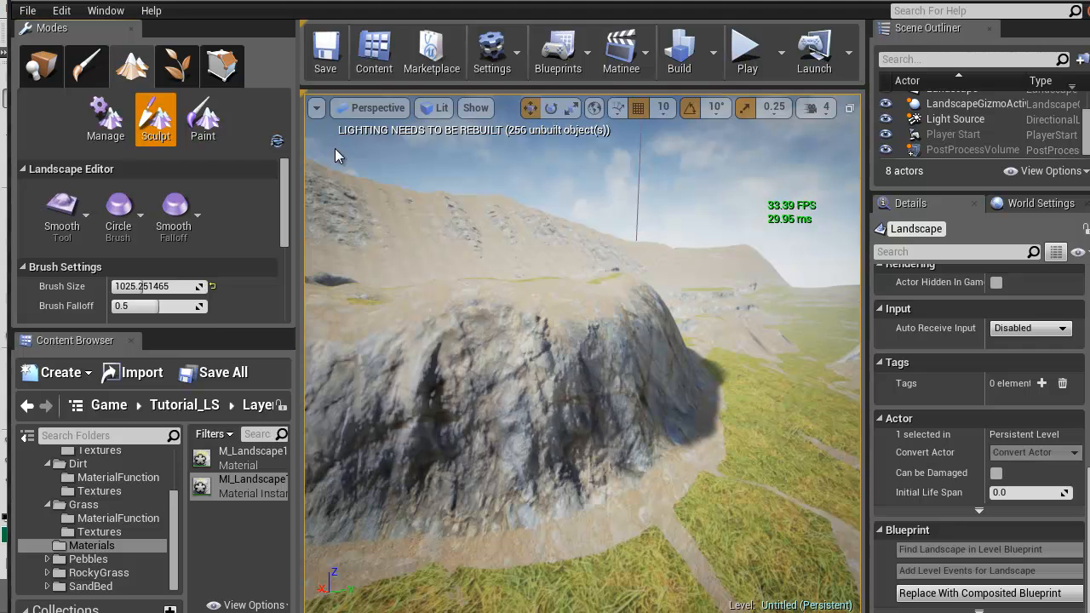
key(bracketleft)
key(bracketleft)
key(bracketleft)
key(bracketleft)
key(bracketleft)
key(bracketleft)
key(bracketleft)
key(bracketleft)
key(bracketleft)
key(bracketleft)
key(bracketleft)
key(bracketleft)
key(bracketleft)
key(bracketleft)
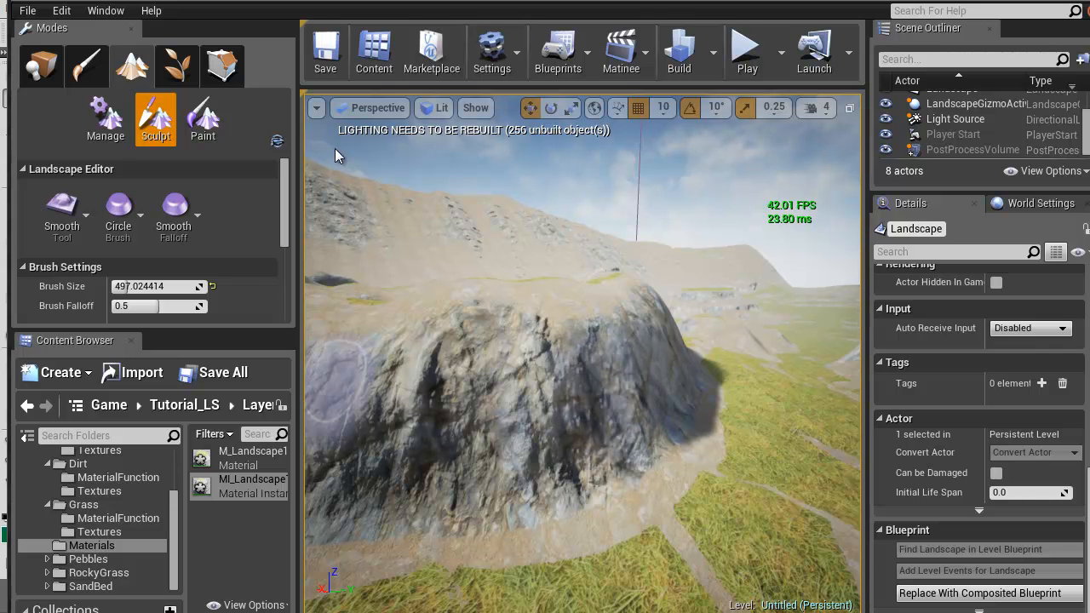
drag(159, 307, 199, 307)
scroll(199, 303, down, 3)
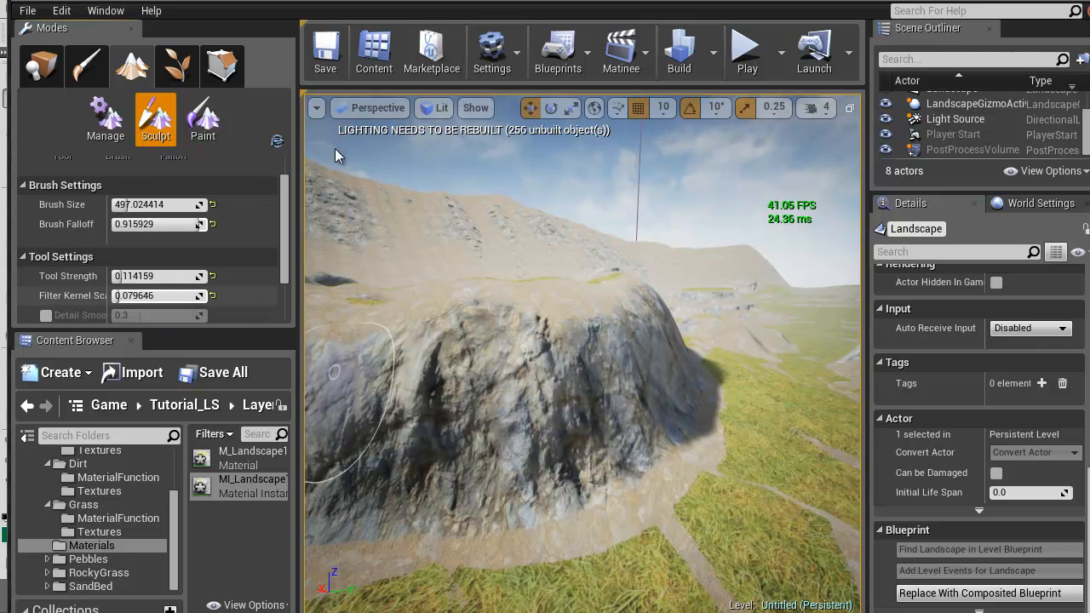
drag(123, 277, 186, 277)
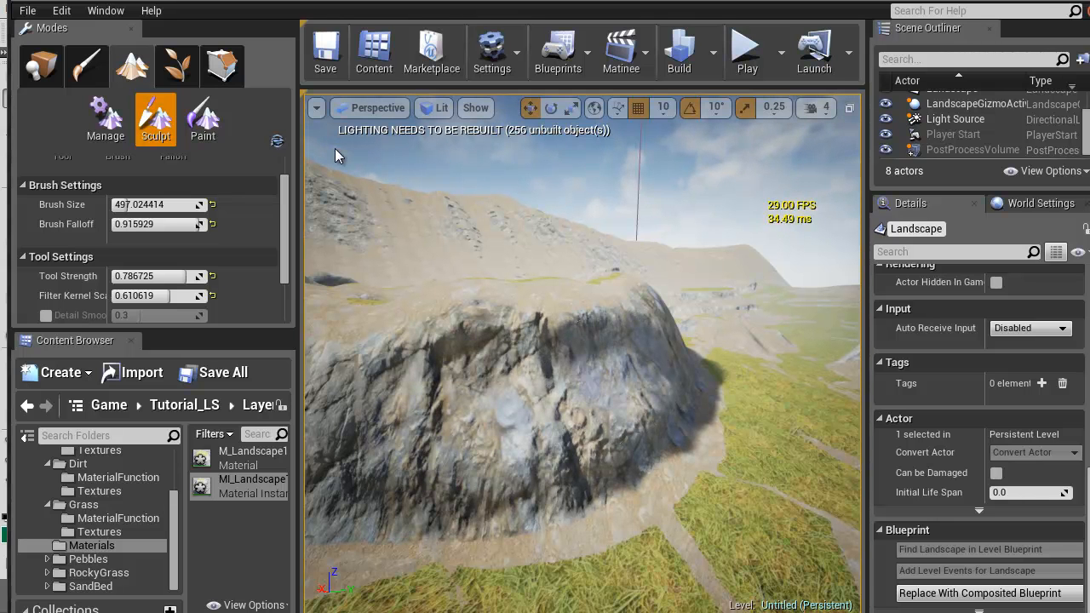
Carve flat ledges into the corner of the rocky cliff with the Flatten tool
drag(284, 228, 284, 207)
click(63, 213)
click(131, 340)
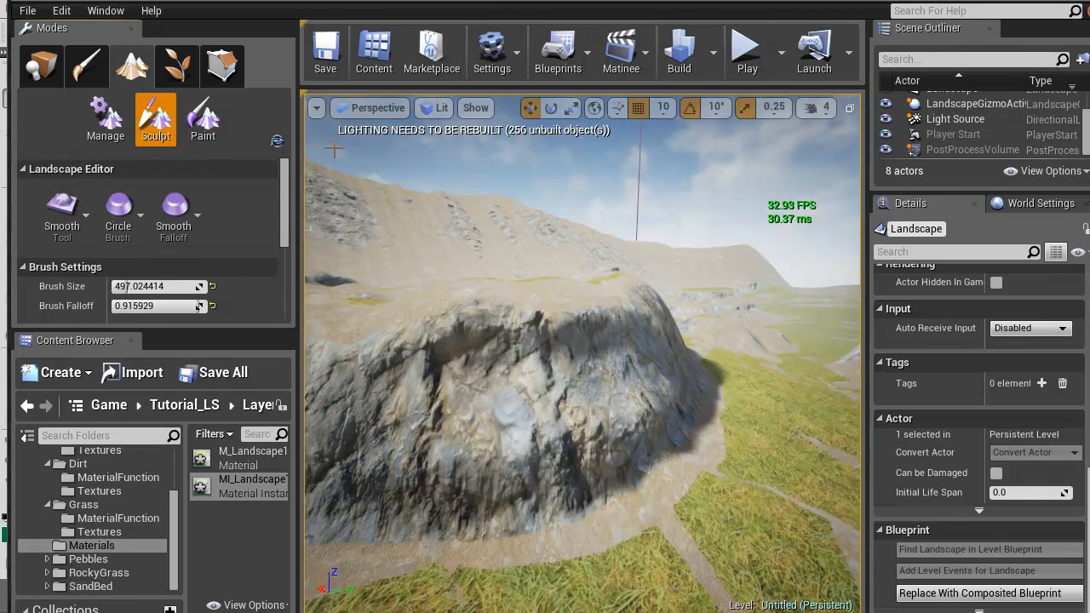
drag(672, 375, 486, 426)
right_drag(485, 426, 443, 460)
drag(595, 418, 554, 469)
right_drag(553, 468, 506, 487)
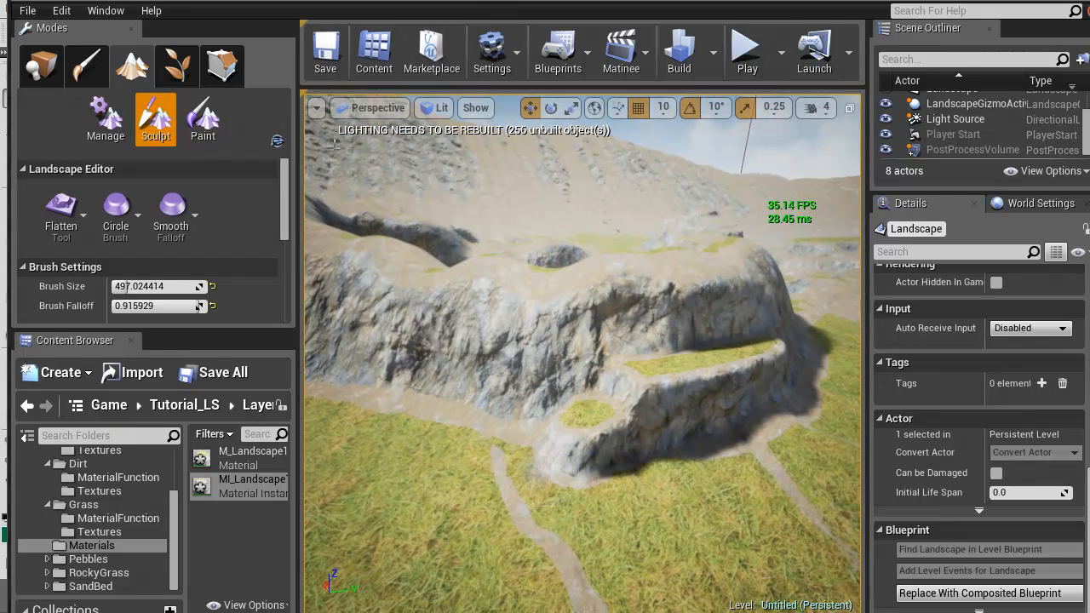
Flatten more stepped terraces below the first cliff ledges, extending down to the grass
mouse_move(575, 455)
mouse_down()
mouse_move(511, 481)
mouse_move(504, 501)
mouse_up()
right_drag(504, 501, 549, 526)
drag(736, 359, 620, 429)
drag(734, 421, 671, 494)
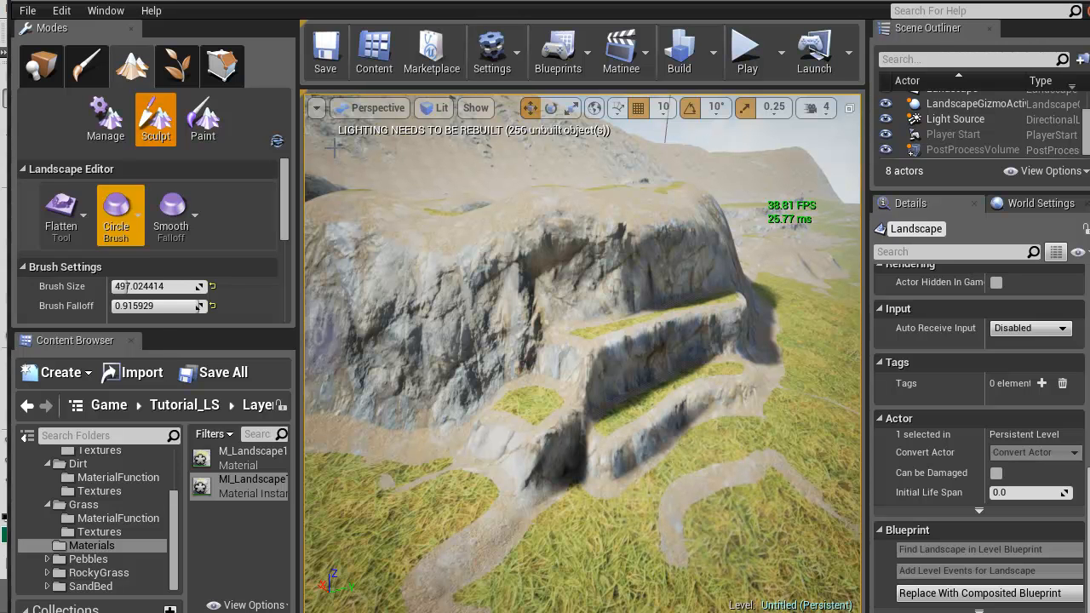
Smooth the flattened terraces at the cliff corner into the surrounding ground with the Smooth tool at brush size about 497
click(62, 211)
click(127, 286)
drag(711, 376, 540, 477)
mouse_move(762, 328)
mouse_down()
mouse_move(579, 358)
mouse_move(465, 400)
mouse_up()
right_drag(539, 369, 576, 436)
key(ctrl+z)
right_drag(540, 369, 509, 320)
mouse_move(604, 277)
right_down()
mouse_move(596, 312)
mouse_move(619, 230)
right_up()
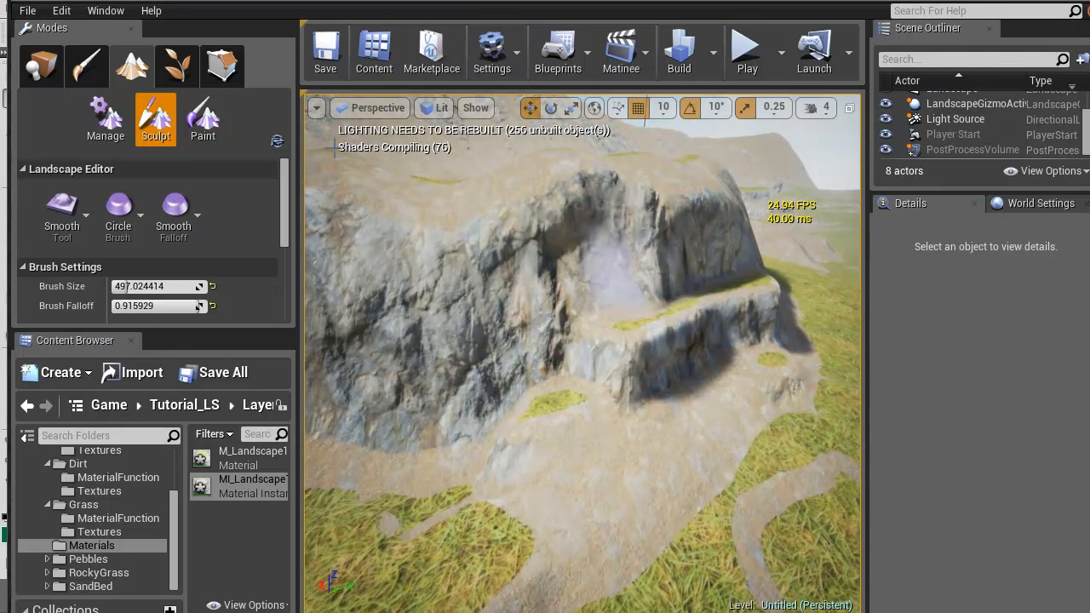
Smooth a sloping dirt ramp from the ground through the rocky cliff face up to its top edge
mouse_move(596, 302)
mouse_down()
mouse_move(494, 374)
mouse_move(432, 504)
mouse_move(553, 328)
mouse_move(634, 349)
mouse_move(665, 243)
mouse_move(691, 280)
mouse_move(671, 213)
mouse_up()
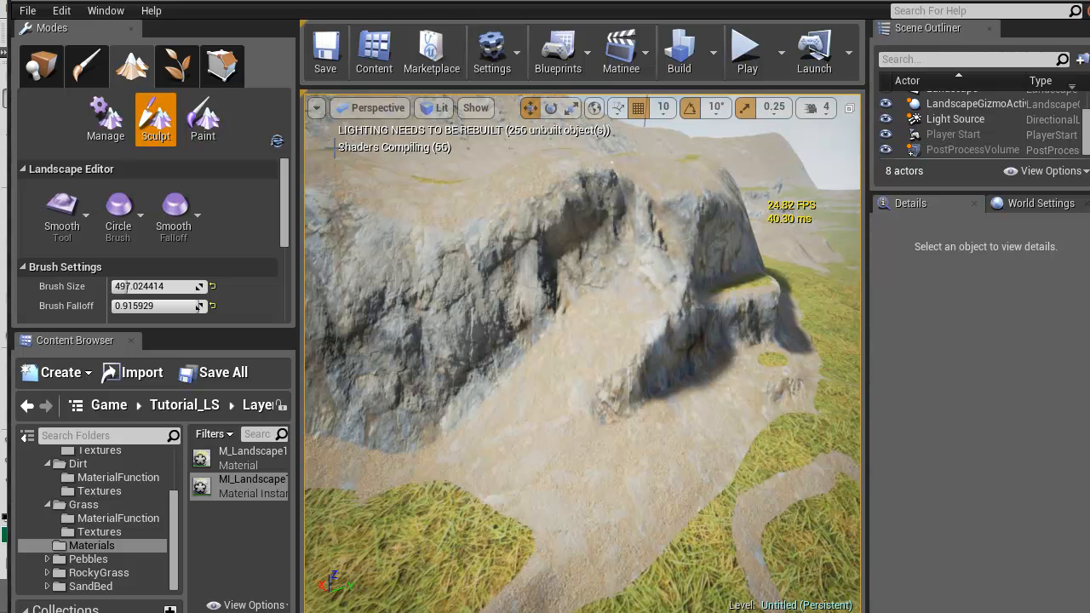
right_drag(334, 148, 345, 201)
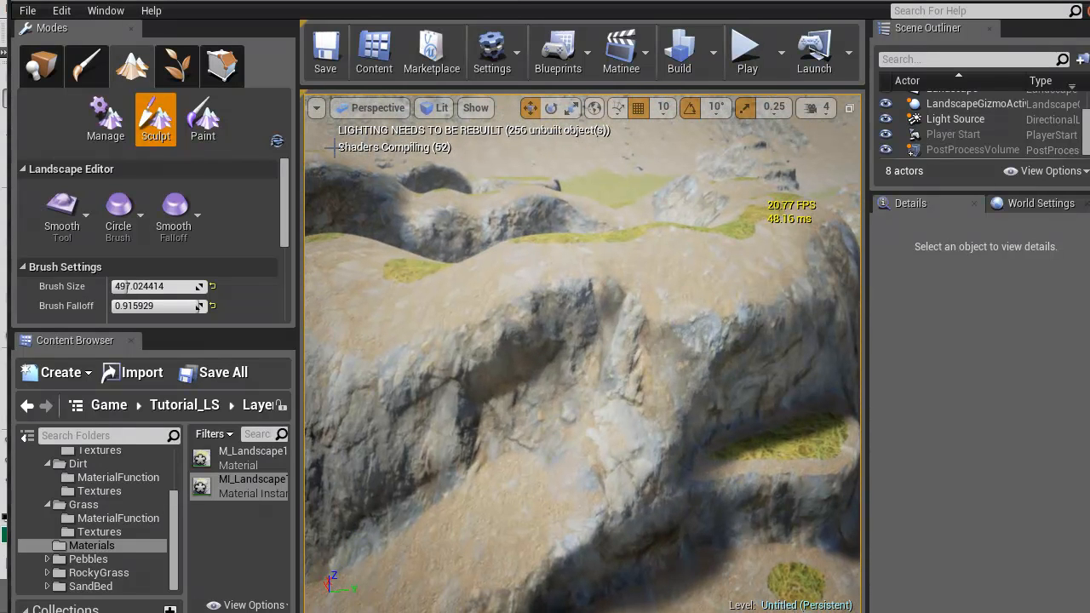
mouse_move(678, 277)
mouse_down()
mouse_move(673, 350)
mouse_move(596, 366)
mouse_move(520, 464)
mouse_move(477, 460)
mouse_move(319, 569)
mouse_up()
mouse_move(694, 322)
mouse_down()
mouse_move(700, 332)
mouse_move(675, 323)
mouse_up()
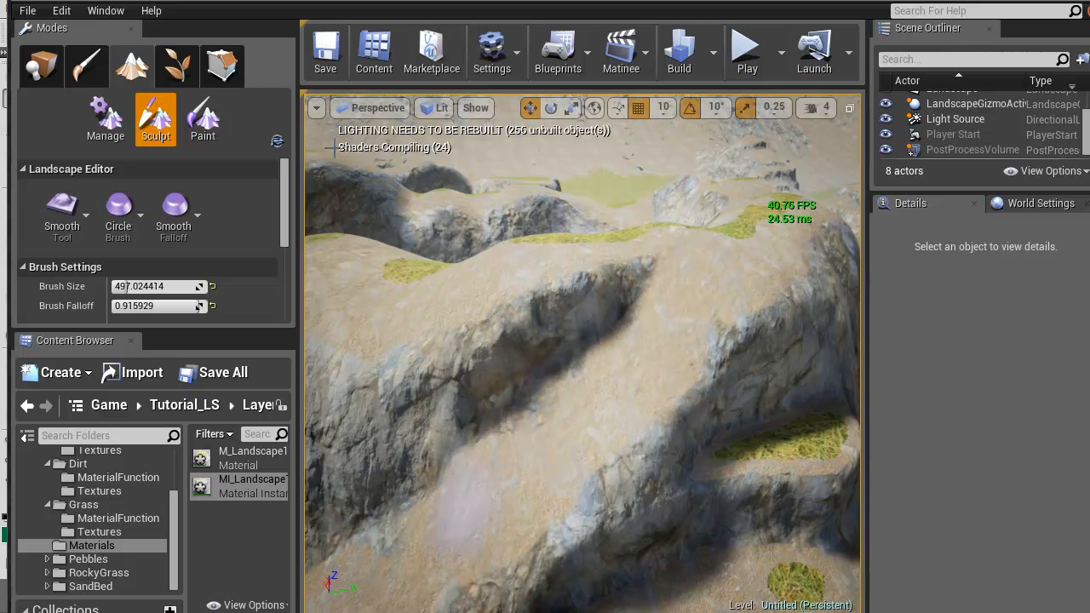
Survey the sculpted terrain from a distance and the overall node layout of the M_Landscape1 material
mouse_move(334, 148)
right_down()
mouse_move(386, 152)
mouse_move(411, 128)
mouse_move(292, 158)
mouse_move(334, 149)
right_up()
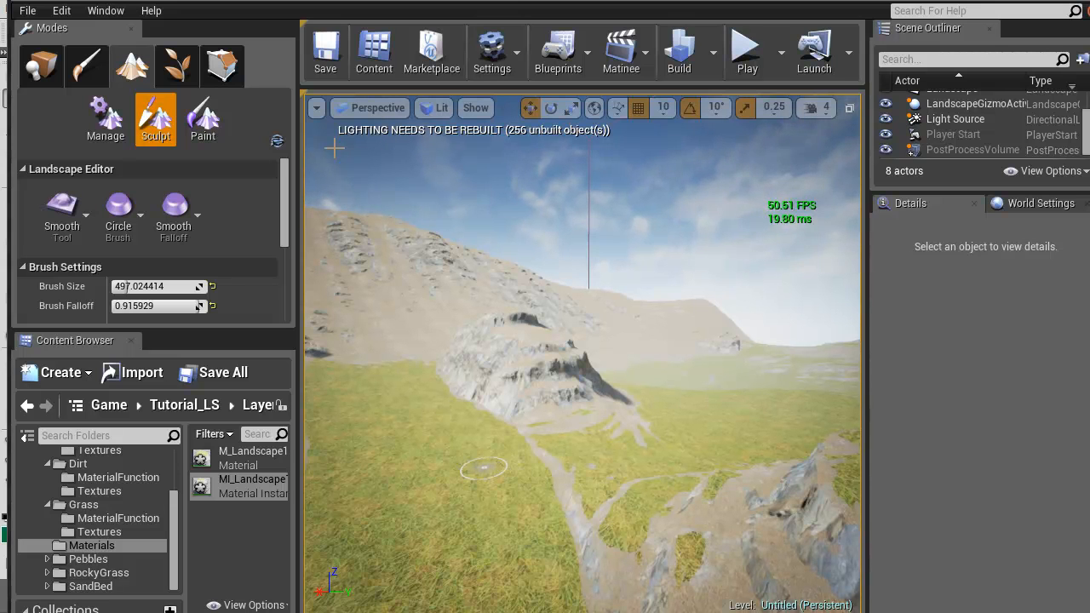
key(w)
right_drag(335, 148, 335, 148)
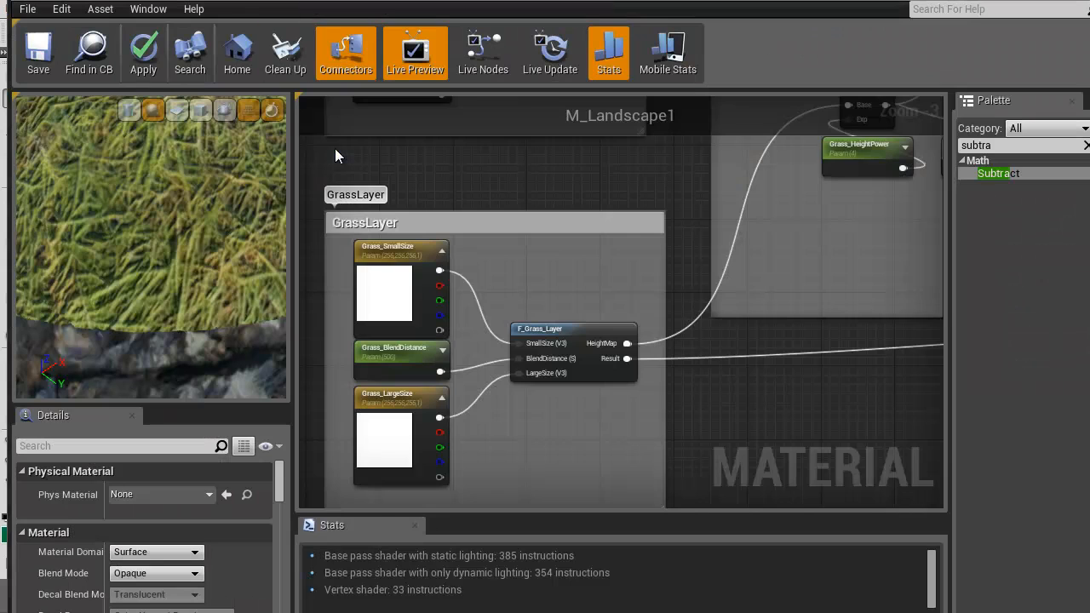
scroll(334, 148, down, 3)
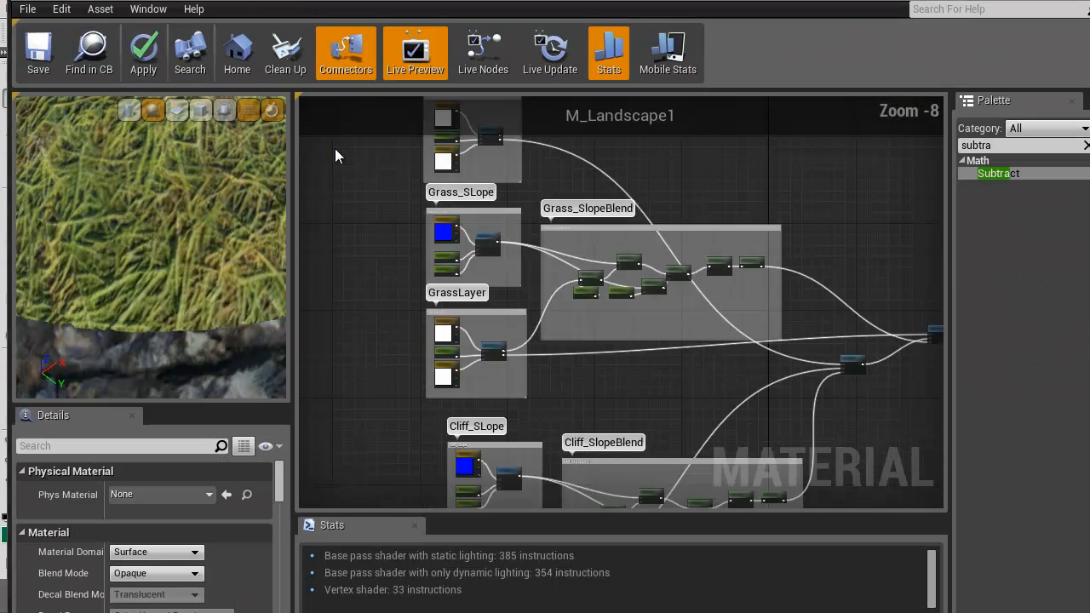
scroll(334, 148, down, 4)
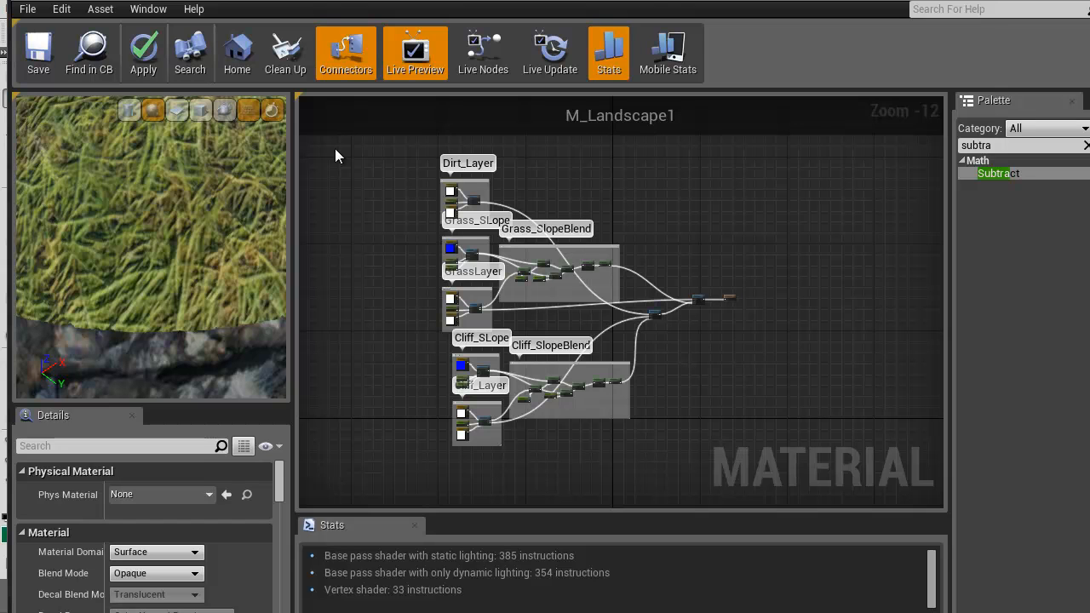
scroll(335, 148, up, 7)
right_drag(334, 148, 273, 165)
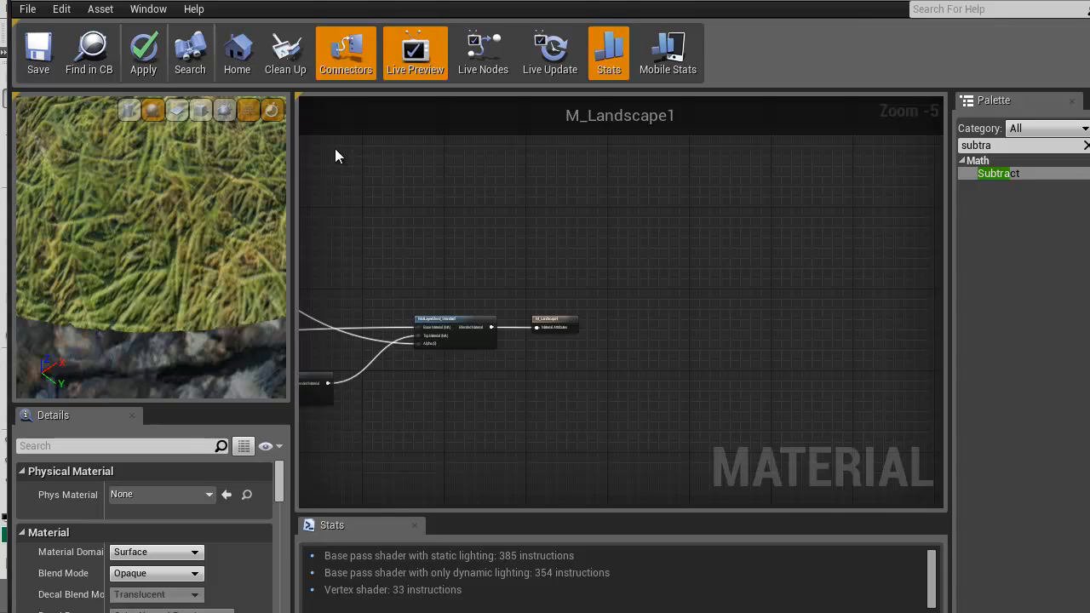
key(alt+Tab)
Inspect how cliff, dirt and grass blend across the sculpted hills, ledges, ridges and grass plain from several viewpoints
mouse_move(334, 148)
right_down()
mouse_move(477, 153)
mouse_move(333, 148)
right_up()
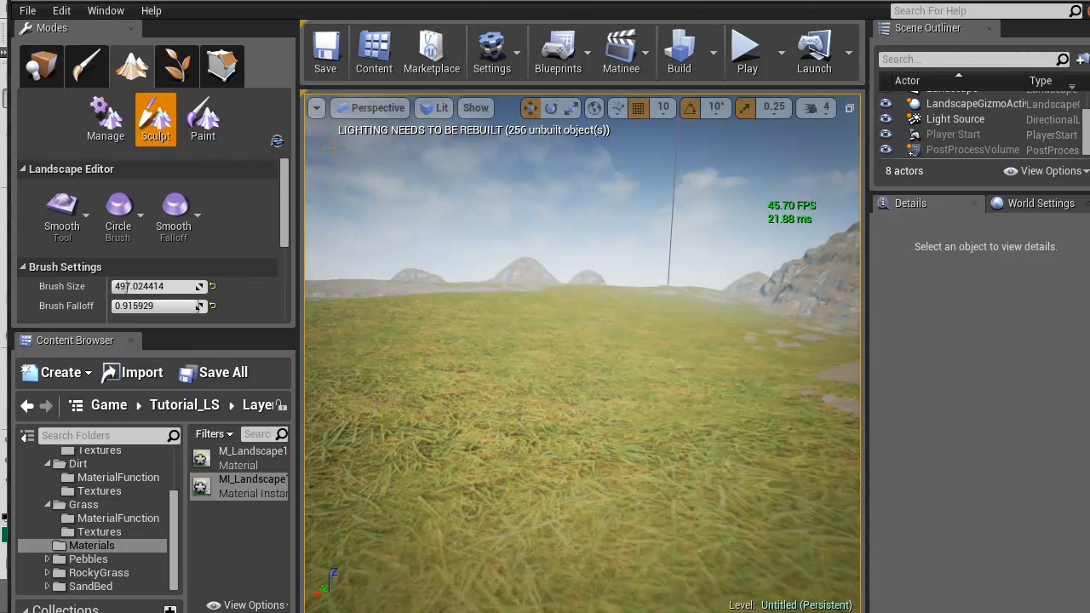
right_drag(334, 148, 334, 148)
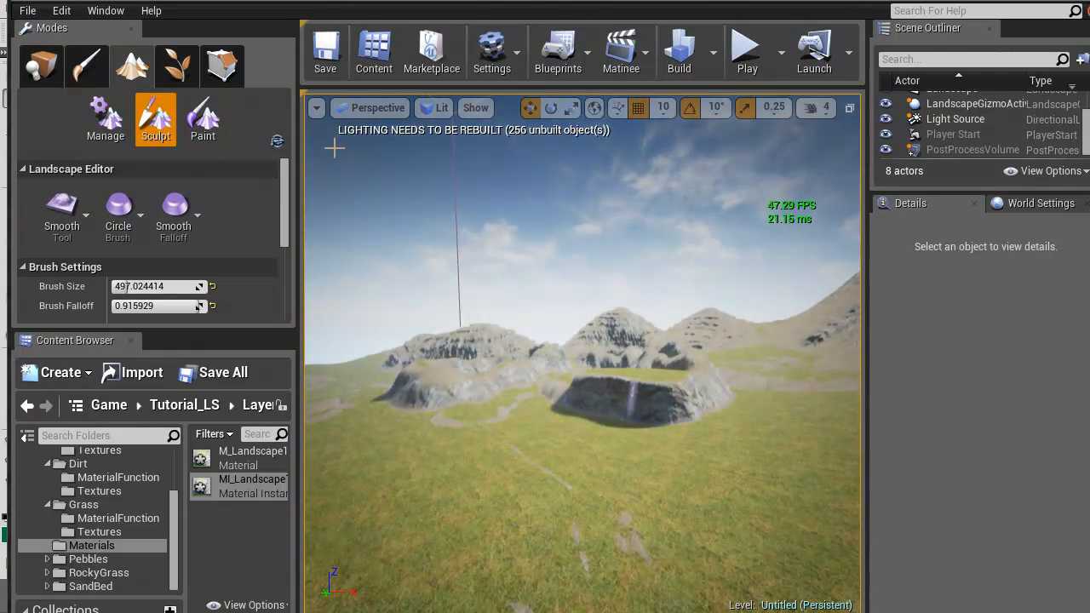
right_drag(333, 148, 333, 148)
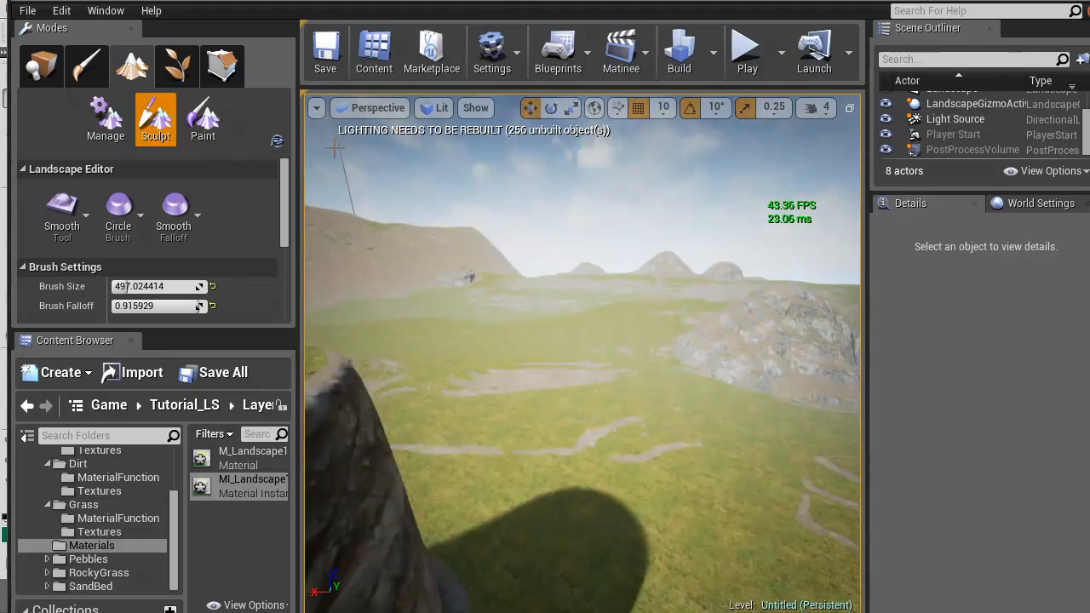
right_drag(335, 147, 333, 148)
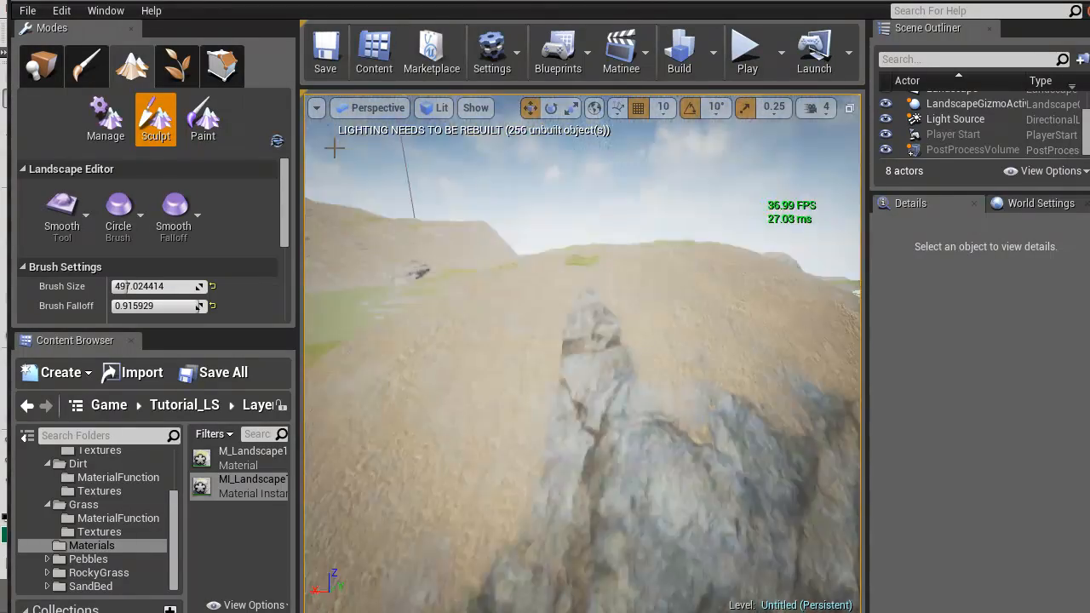
right_drag(335, 147, 335, 147)
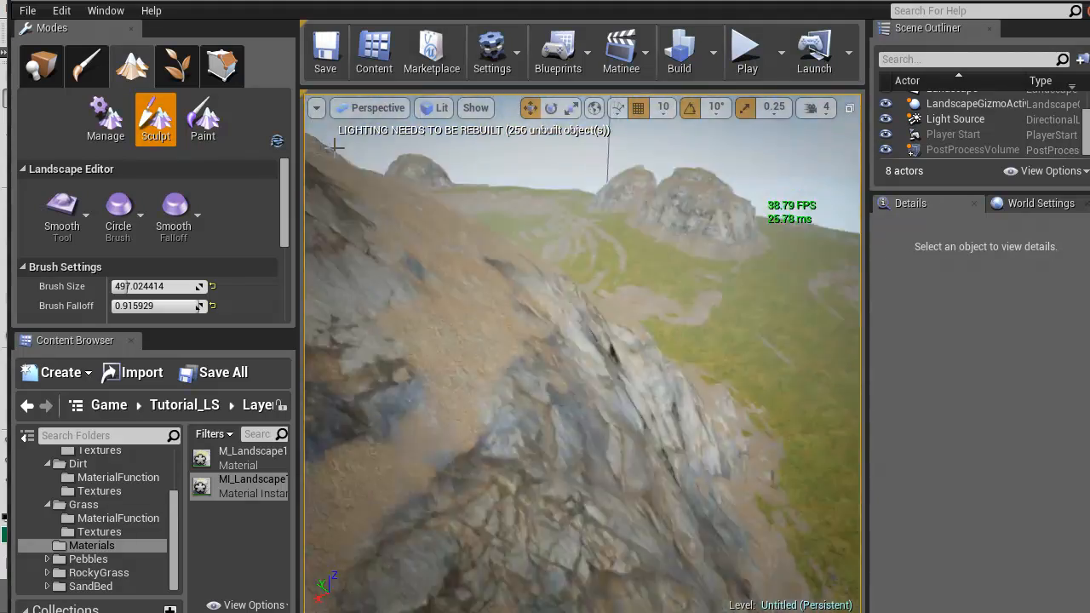
right_drag(335, 147, 335, 147)
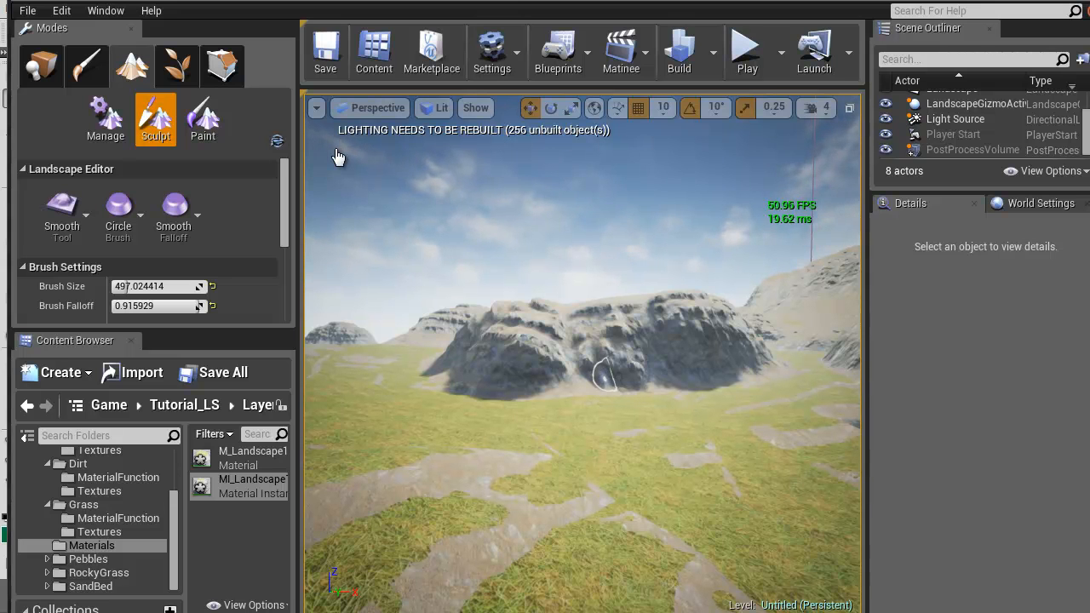
key(w)
right_drag(334, 147, 333, 147)
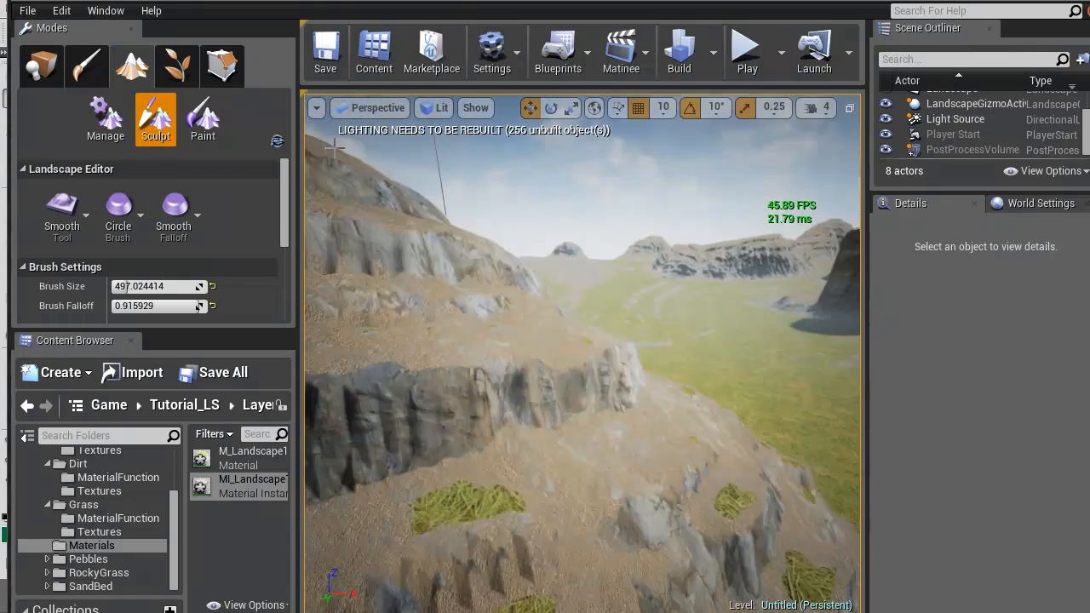
right_drag(333, 148, 334, 148)
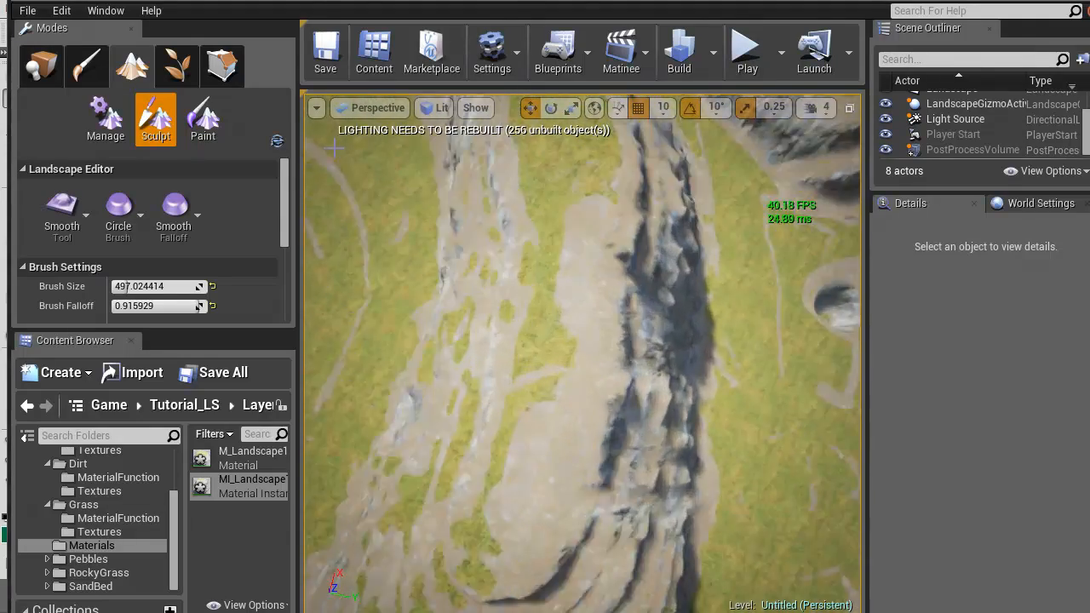
right_drag(334, 147, 334, 147)
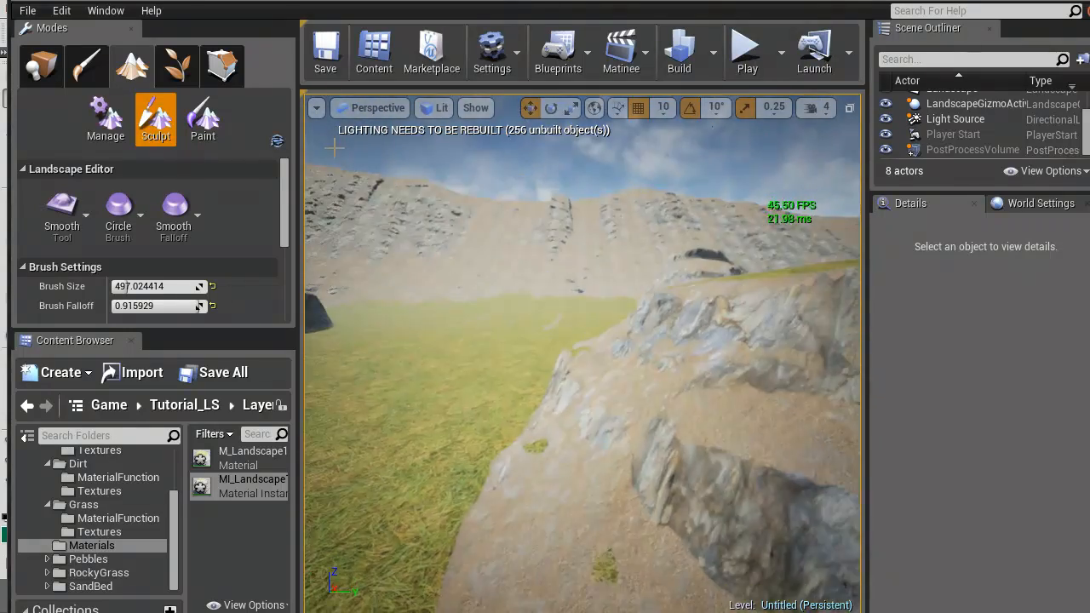
right_drag(334, 147, 334, 147)
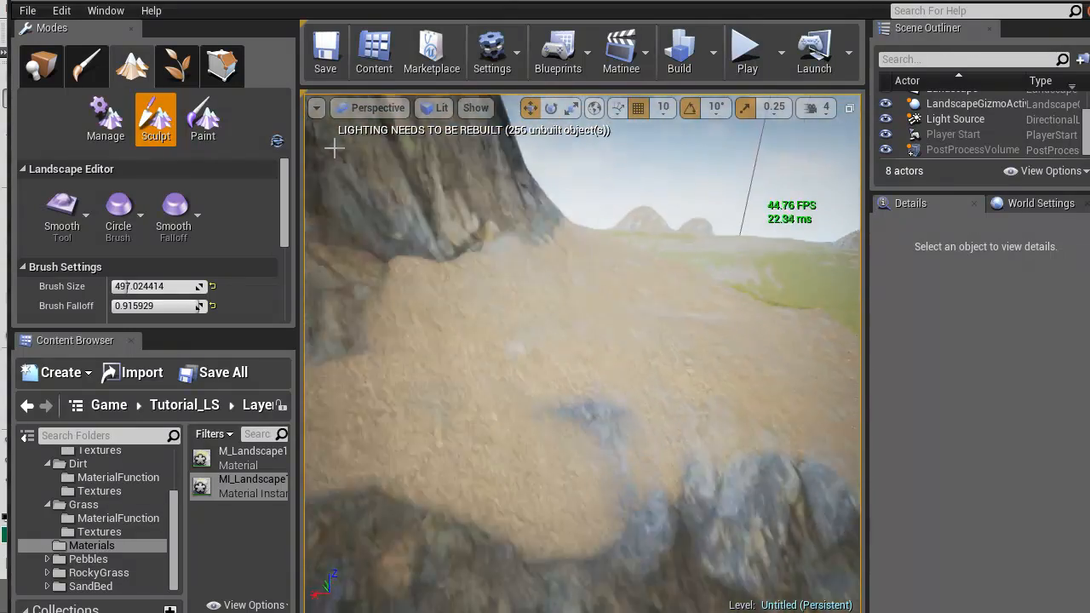
right_drag(333, 147, 334, 147)
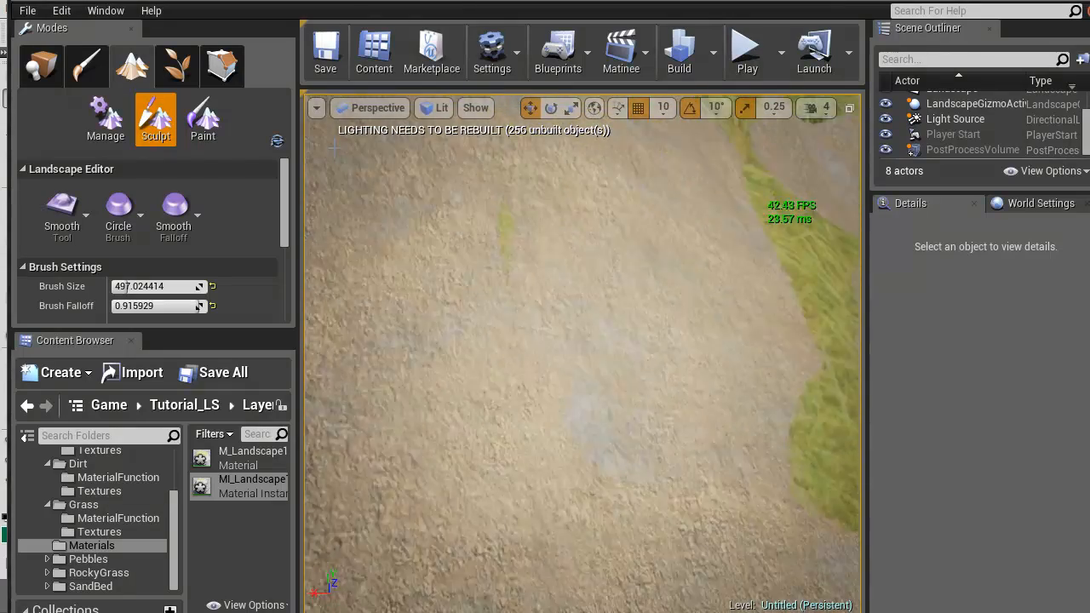
right_drag(334, 147, 334, 149)
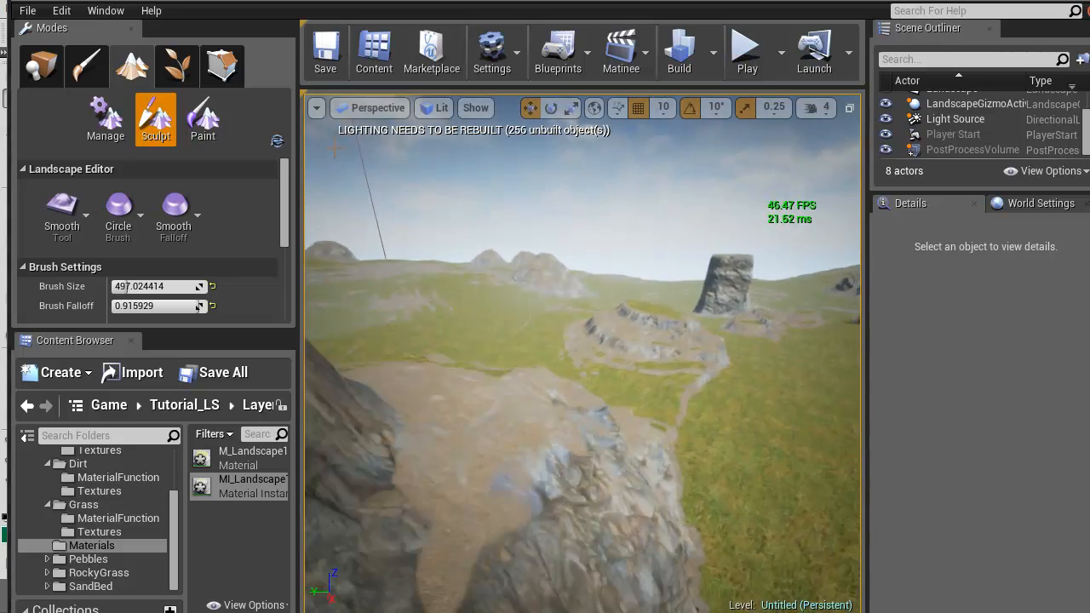
right_drag(334, 148, 334, 148)
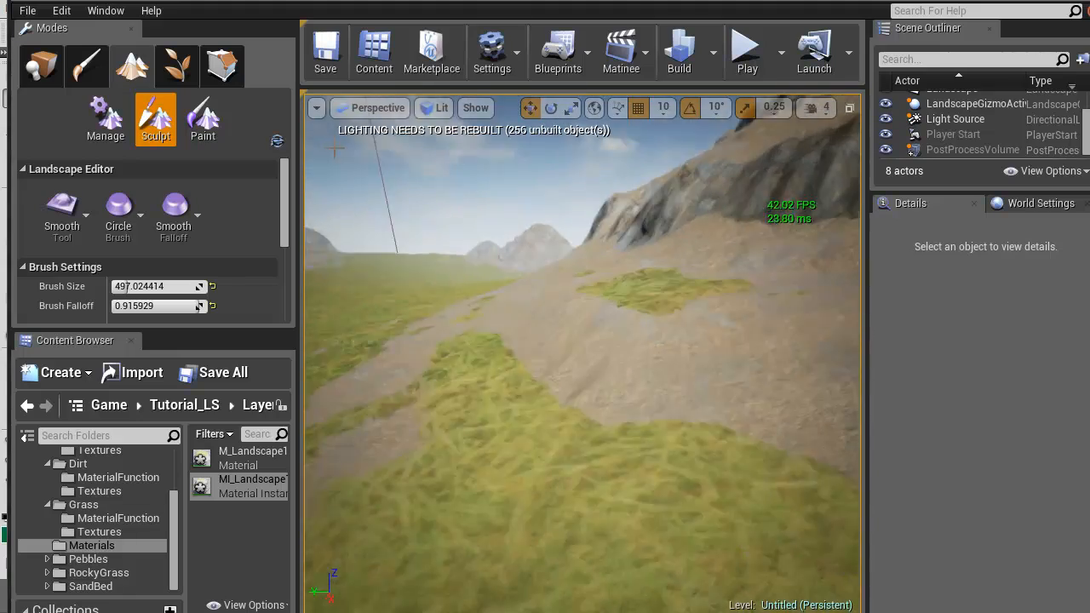
right_drag(334, 148, 335, 149)
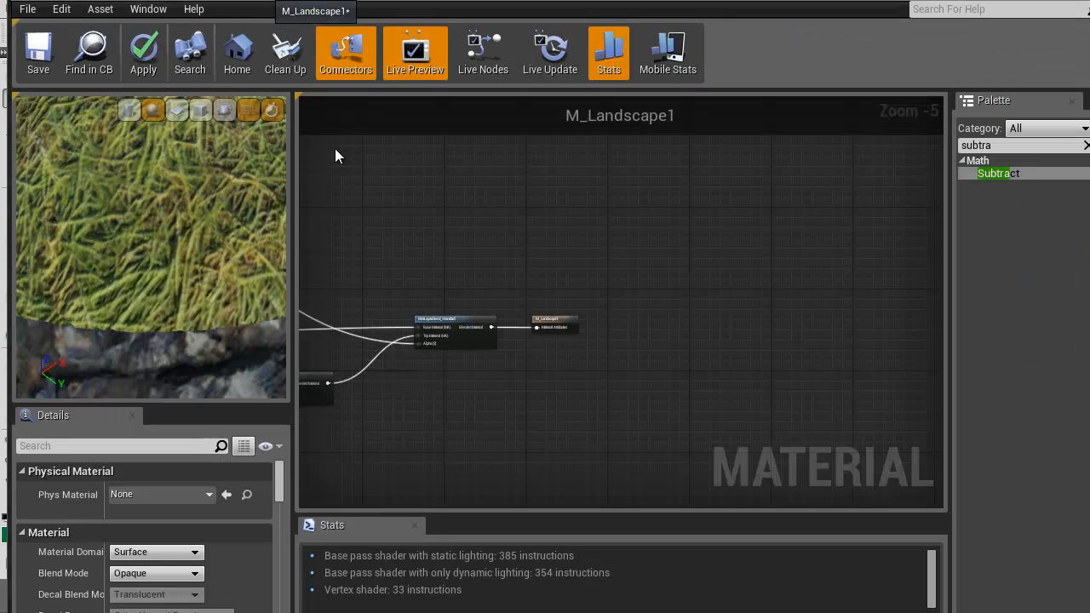
Examine the grass and cliff layer, slope and slope-blend groups in the M_Landscape1 material graph
scroll(335, 148, up, 4)
right_drag(415, 352, 640, 298)
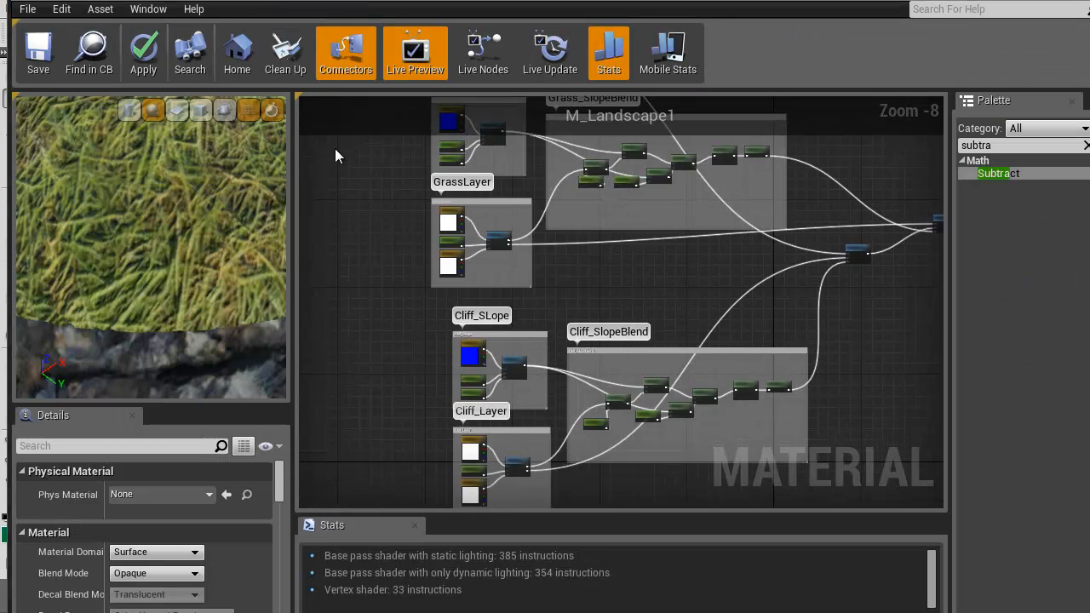
scroll(640, 297, down, 4)
right_drag(622, 413, 544, 446)
scroll(560, 456, up, 2)
scroll(556, 457, up, 2)
scroll(543, 447, up, 4)
right_drag(681, 287, 475, 423)
scroll(475, 423, up, 3)
right_drag(489, 387, 747, 369)
scroll(626, 394, down, 2)
scroll(653, 391, down, 3)
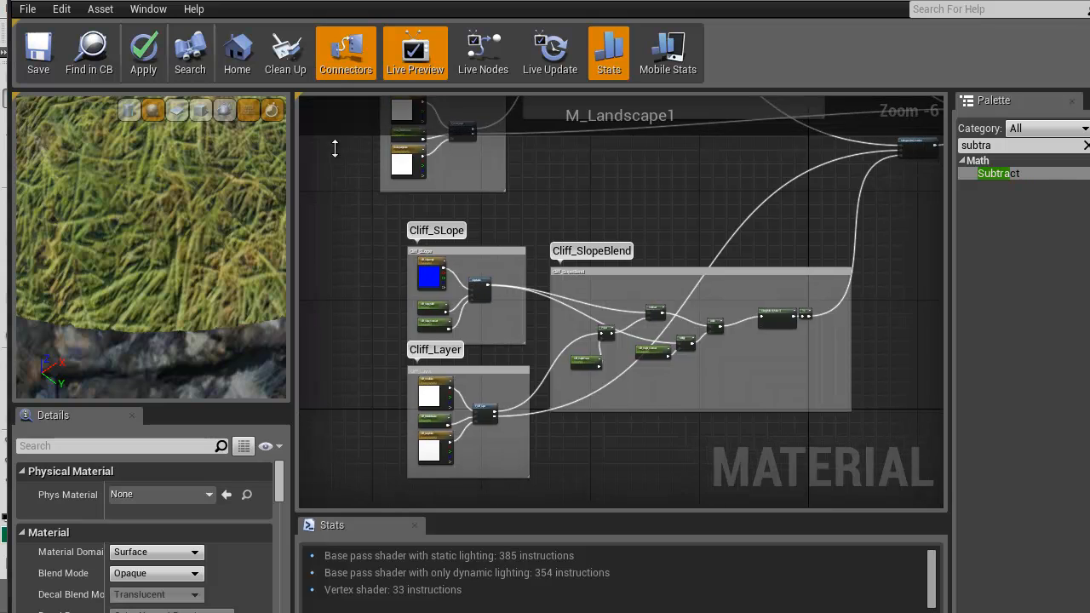
Examine how the Cliff_SLope SlopeMask and the F_Cliff_Layer height map feed the Cliff_SlopeBlend nodes
scroll(335, 148, up, 7)
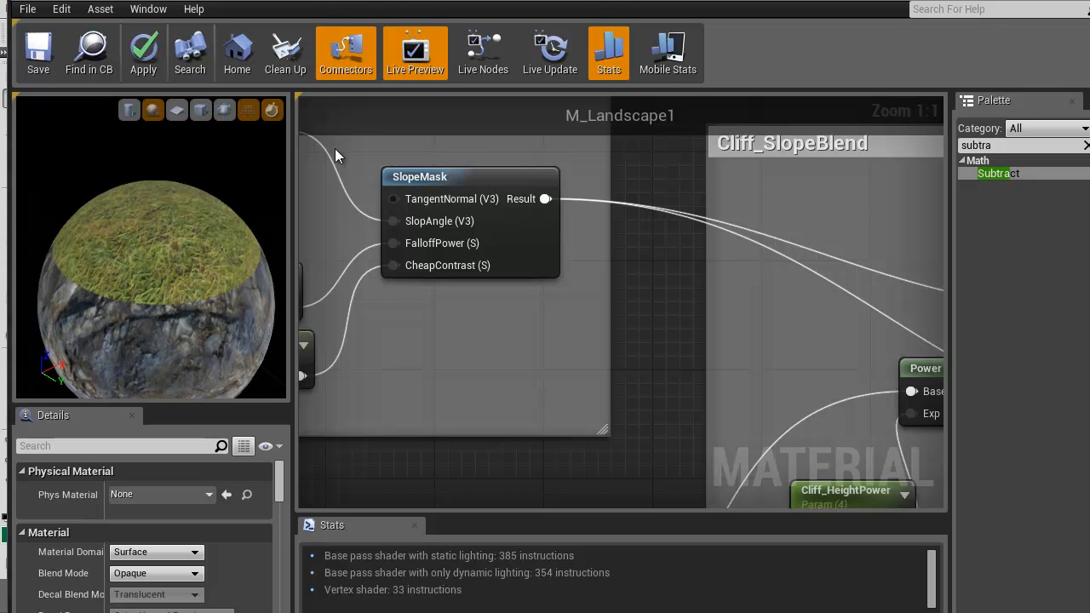
right_drag(548, 354, 101, 182)
right_drag(495, 339, 680, 320)
scroll(517, 366, down, 1)
right_drag(448, 478, 581, 366)
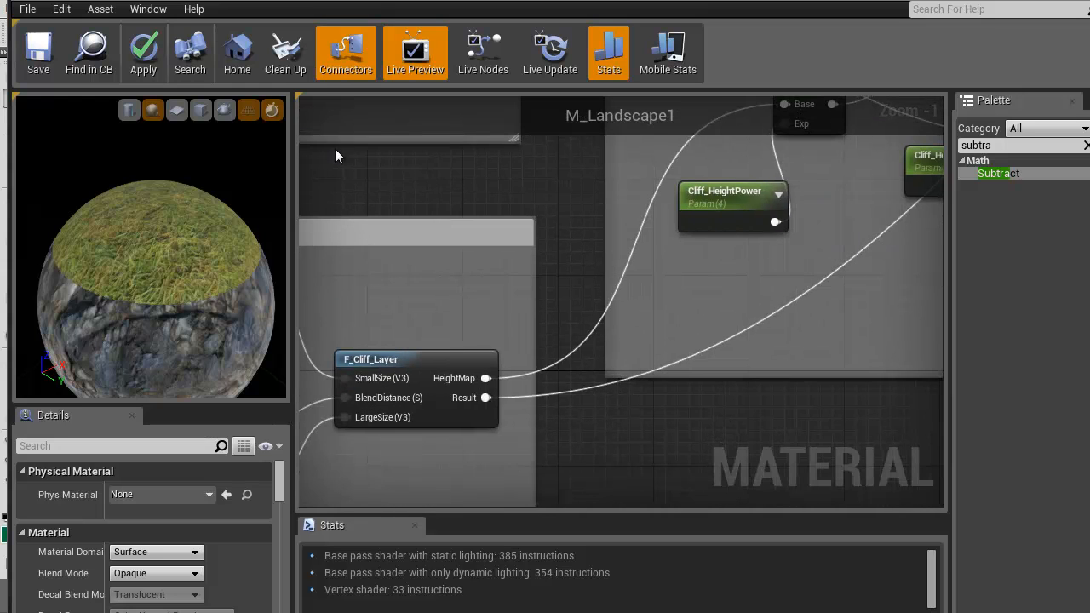
right_drag(750, 181, 678, 231)
right_drag(549, 365, 697, 278)
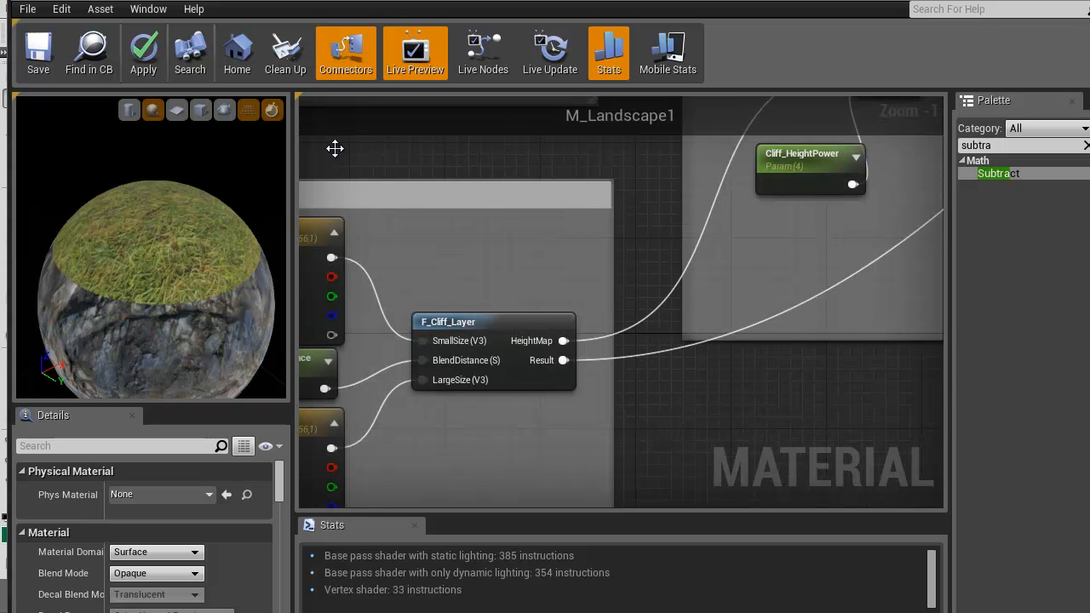
right_drag(780, 267, 423, 543)
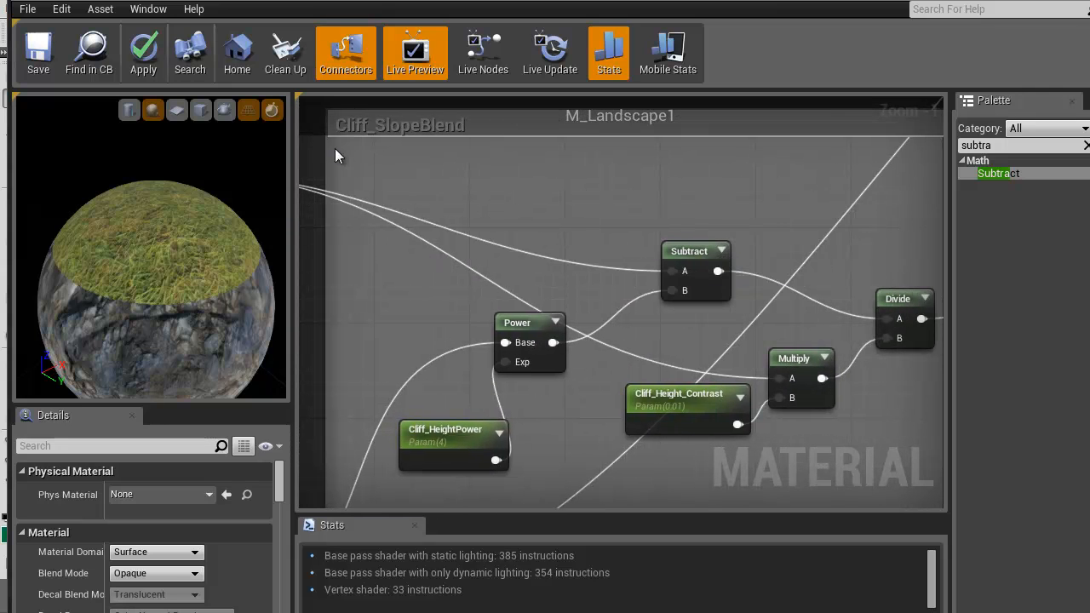
right_drag(661, 328, 468, 309)
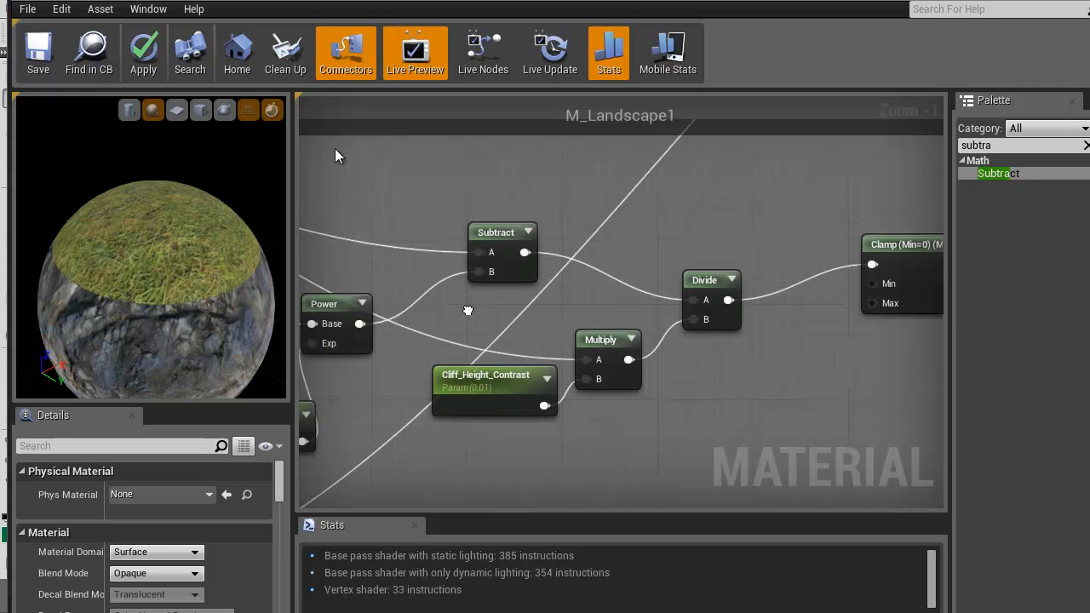
right_drag(335, 148, 847, 216)
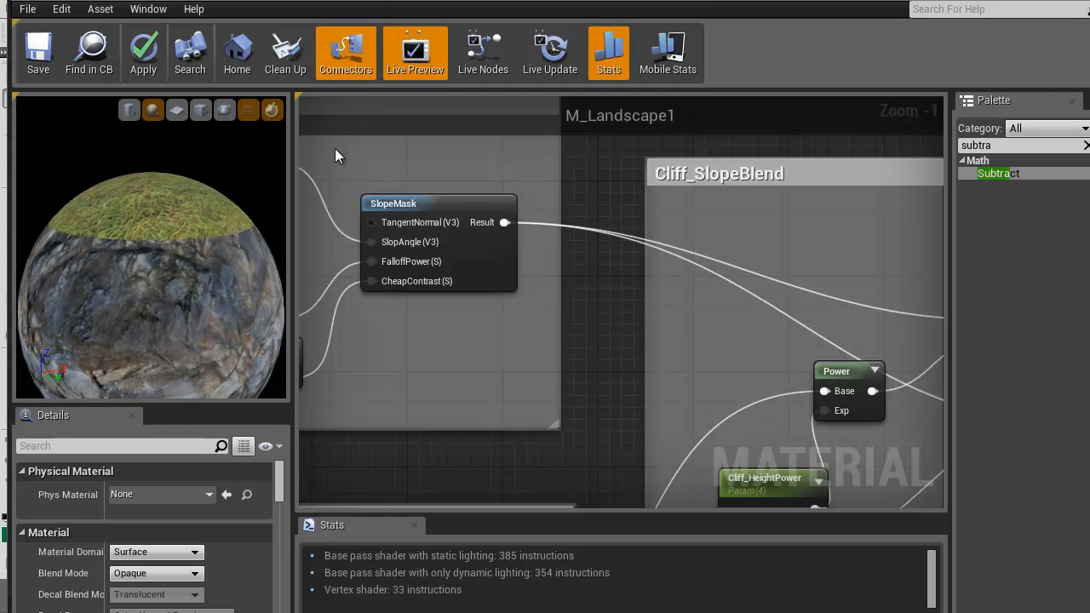
right_drag(438, 360, 471, 481)
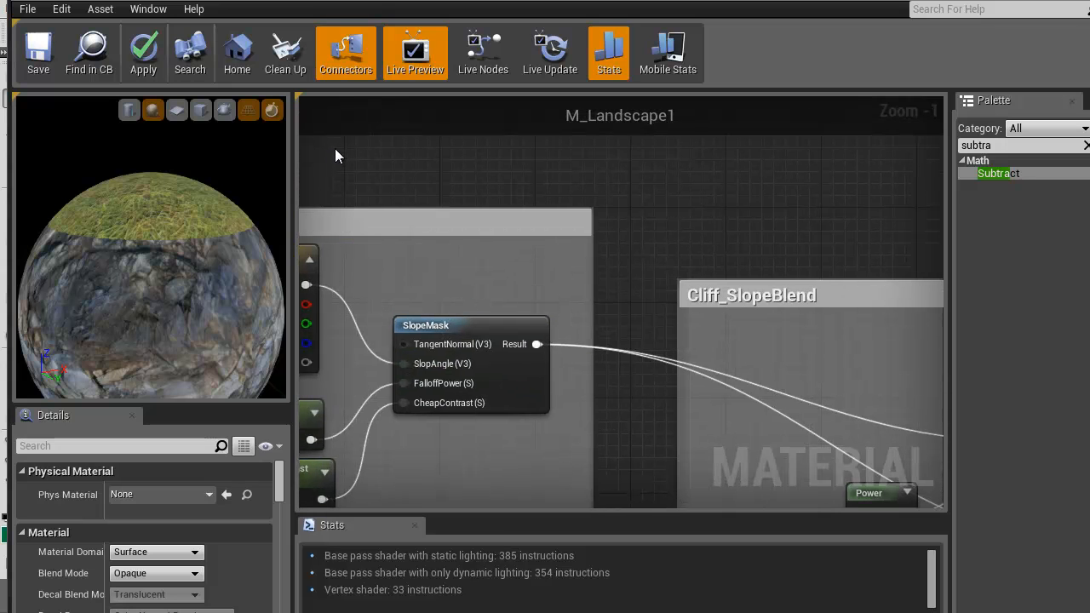
right_drag(488, 433, 548, 402)
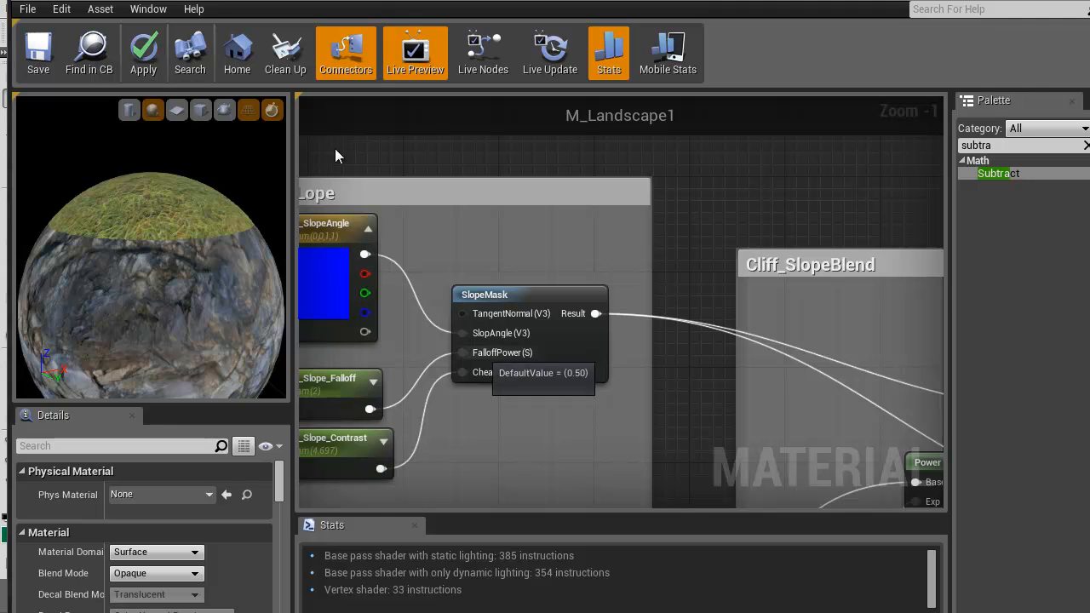
right_drag(481, 434, 562, 407)
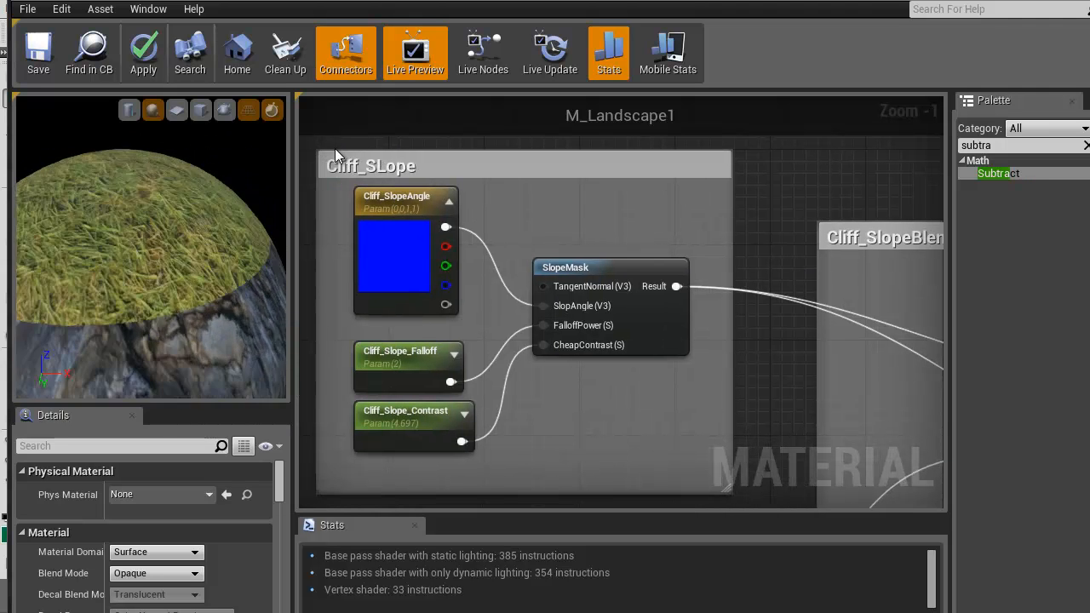
right_drag(638, 394, 495, 330)
scroll(495, 330, down, 4)
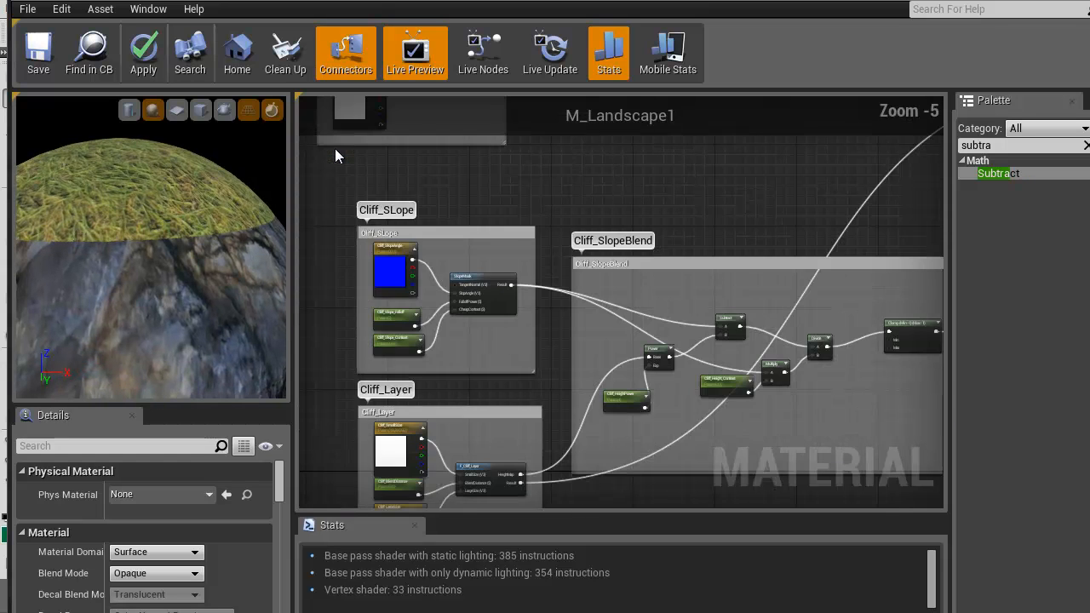
Examine how the cliff SlopeMask result runs through the Power, Subtract, Multiply and Divide nodes in Cliff_SlopeBlend
right_drag(875, 401, 797, 373)
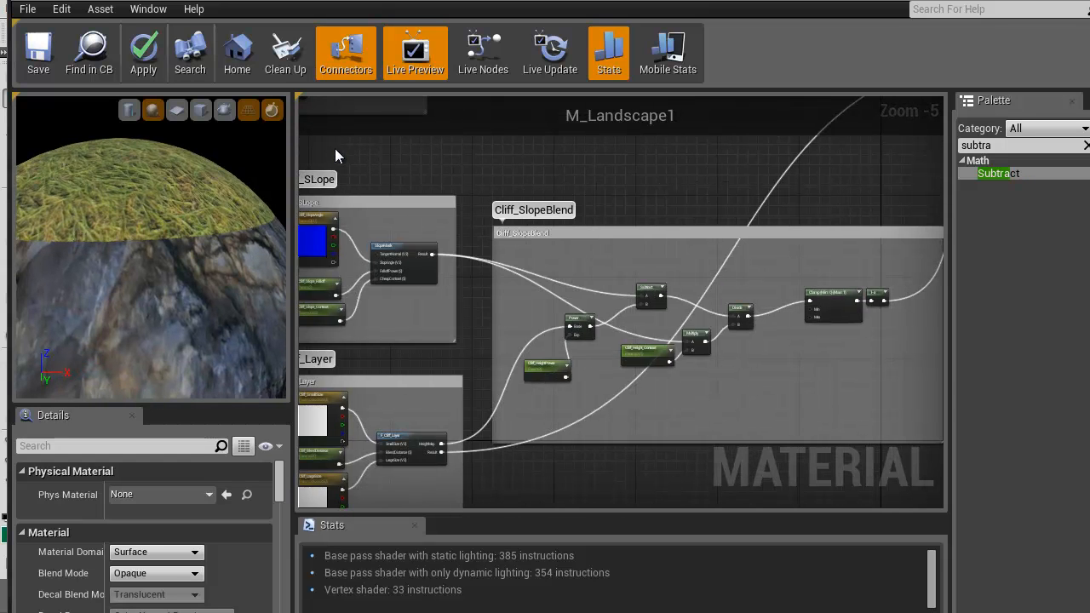
scroll(521, 307, up, 3)
right_drag(516, 353, 289, 260)
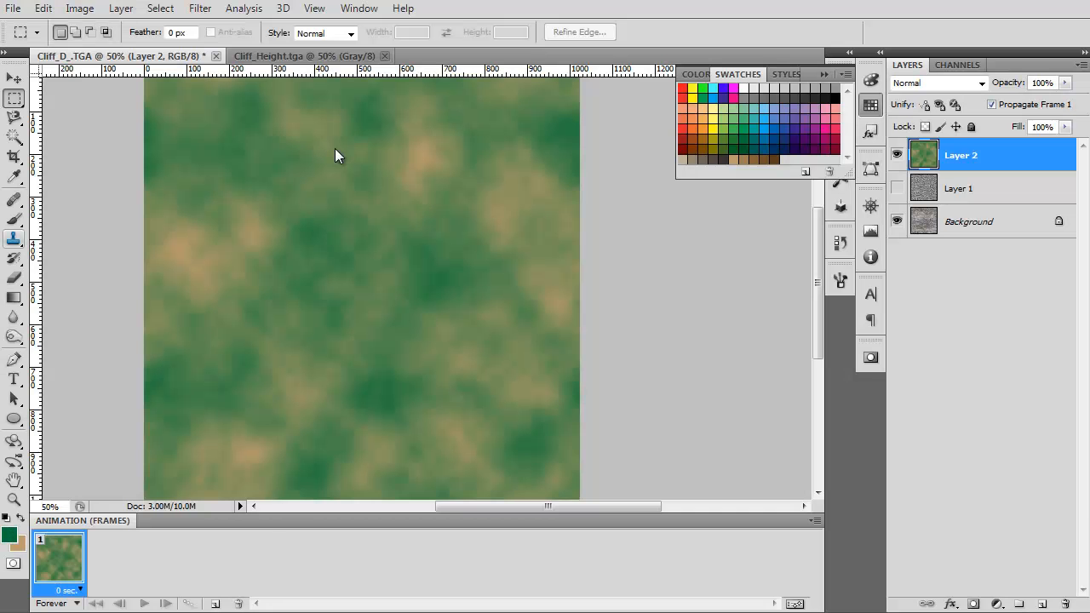
key(alt+Tab)
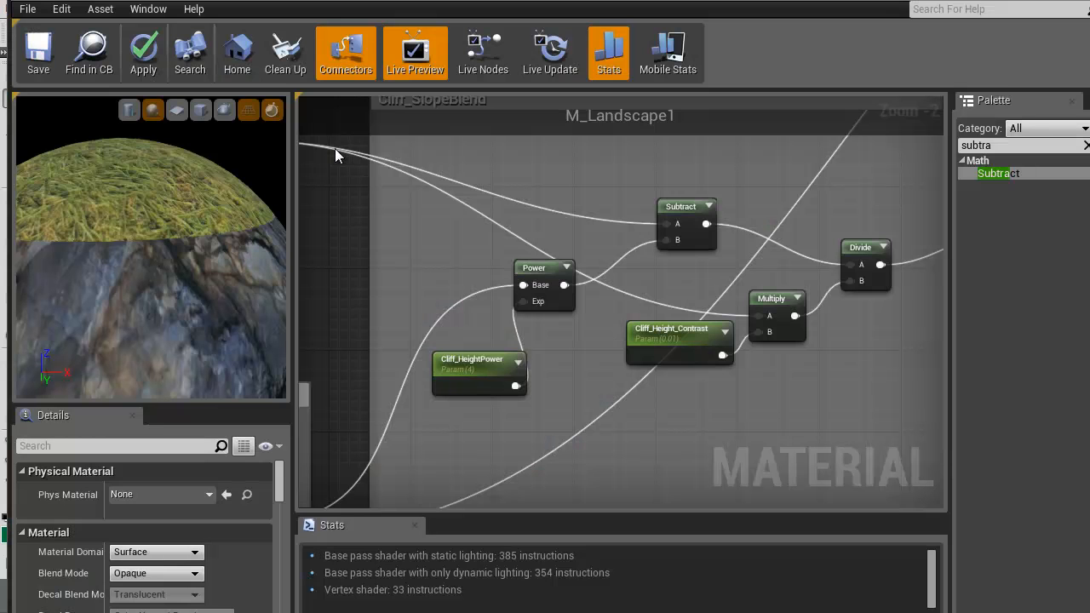
right_drag(629, 411, 499, 450)
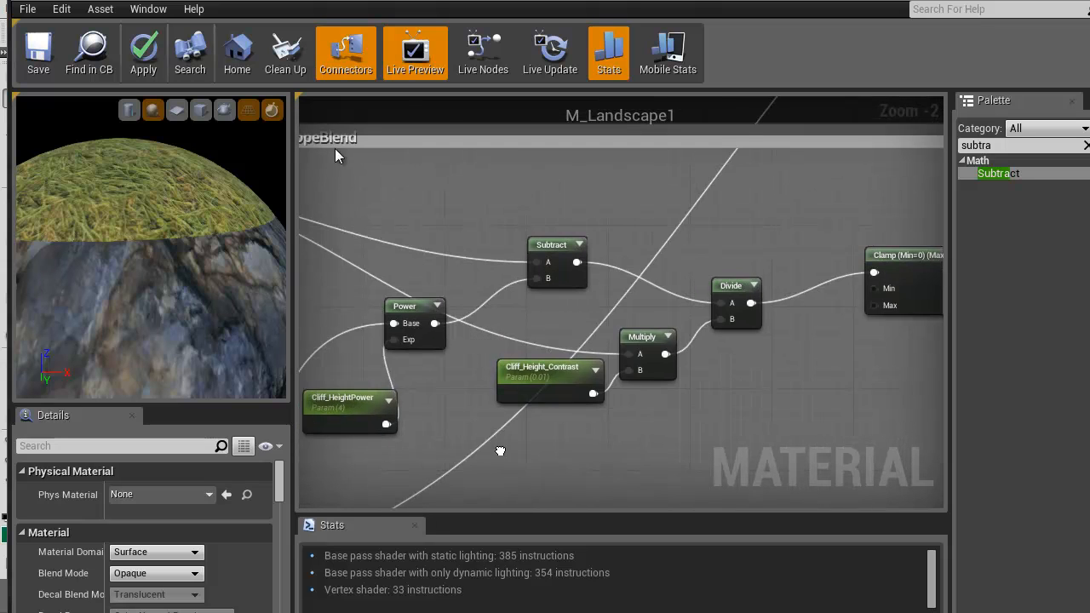
scroll(511, 443, up, 2)
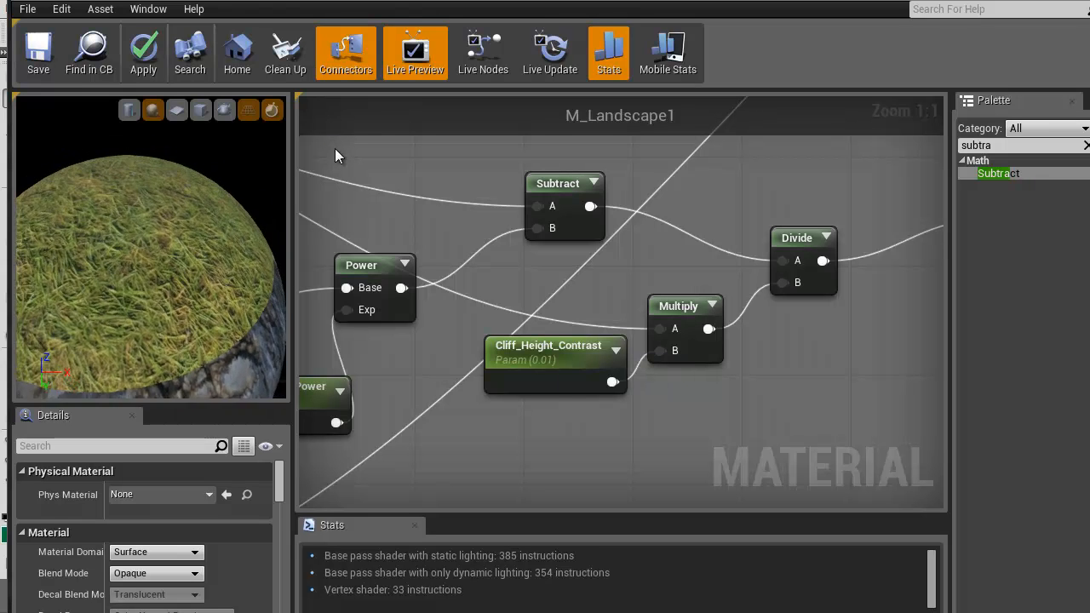
scroll(152, 247, up, 5)
right_drag(351, 209, 617, 213)
right_drag(335, 149, 517, 224)
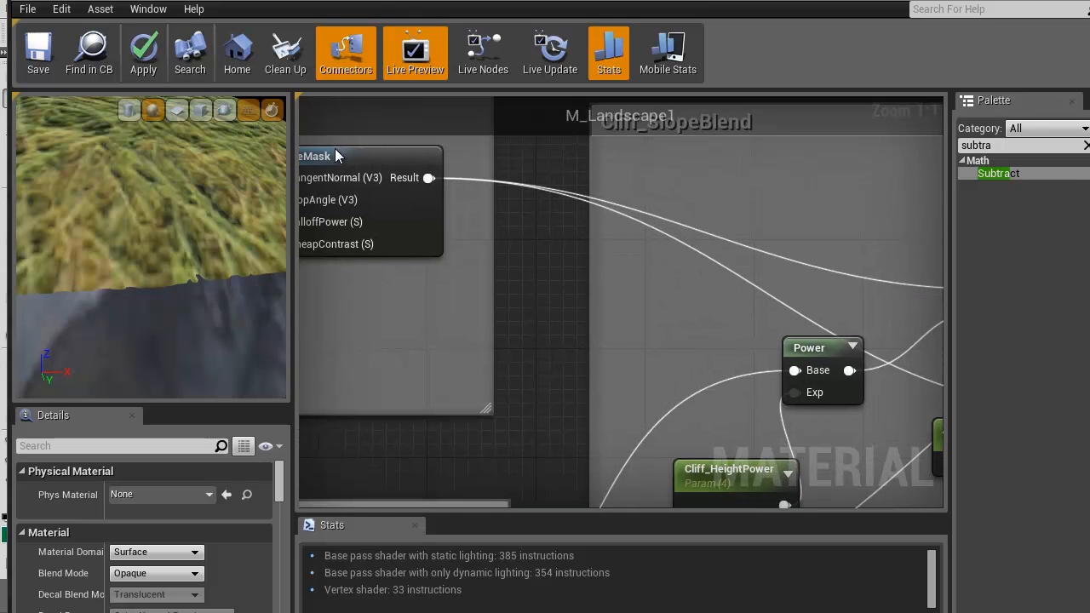
right_drag(760, 313, 761, 423)
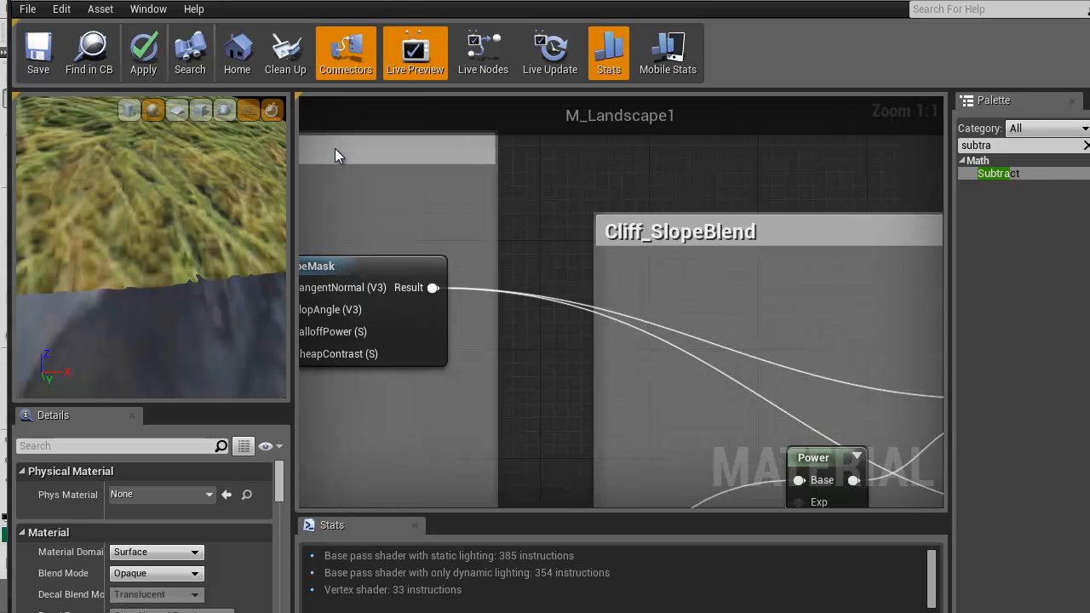
scroll(334, 153, down, 3)
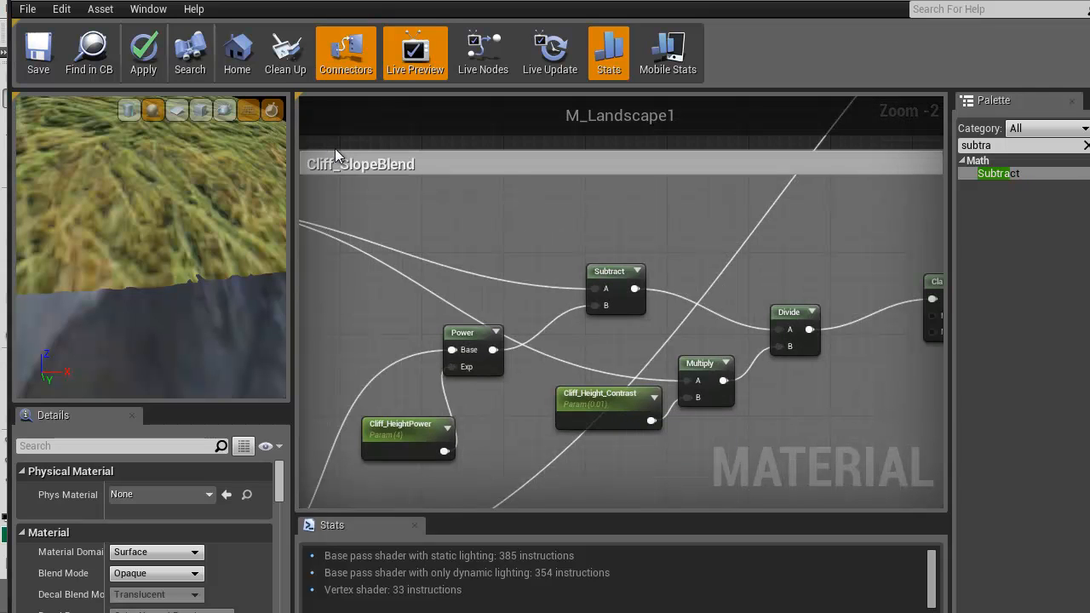
right_drag(335, 156, 273, 105)
scroll(335, 155, up, 3)
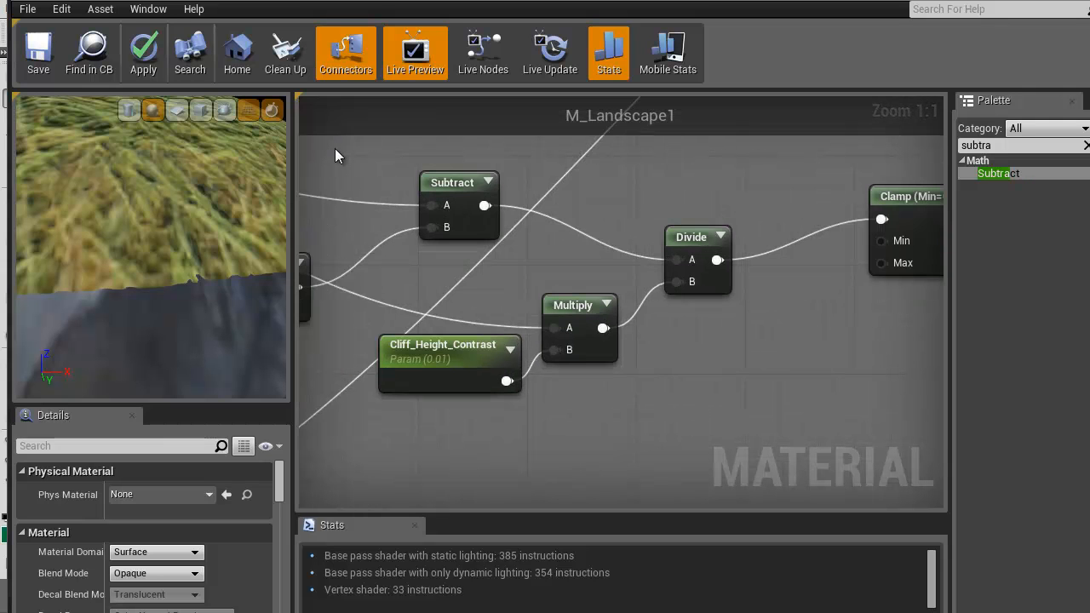
Move the Clamp node farther away from the 1-x node in the Cliff_SlopeBlend group
right_drag(711, 357, 357, 409)
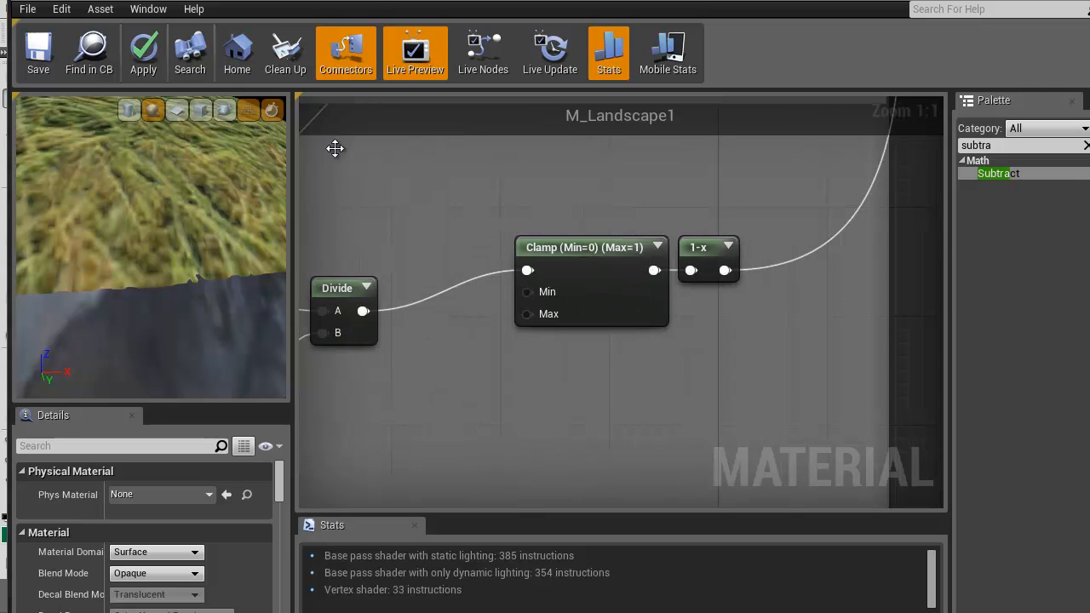
click(594, 248)
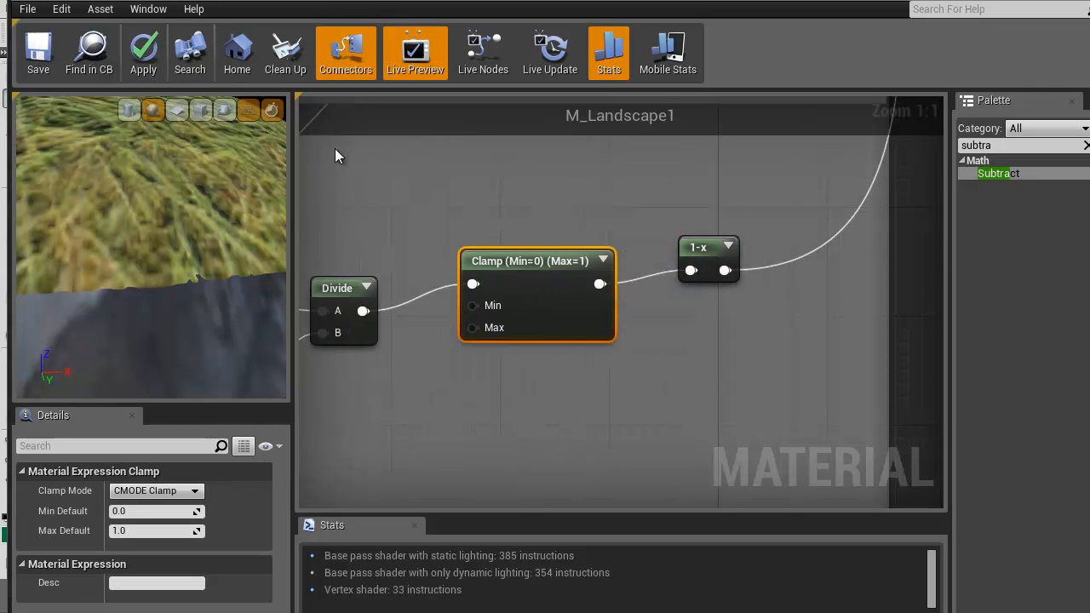
scroll(334, 155, down, 2)
scroll(335, 155, down, 3)
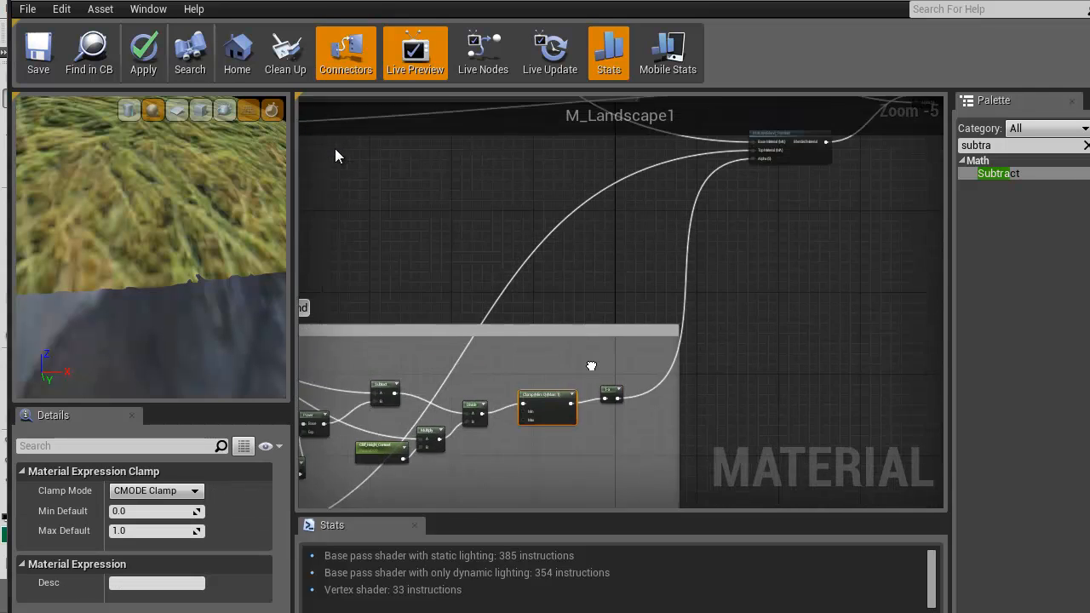
scroll(335, 155, up, 5)
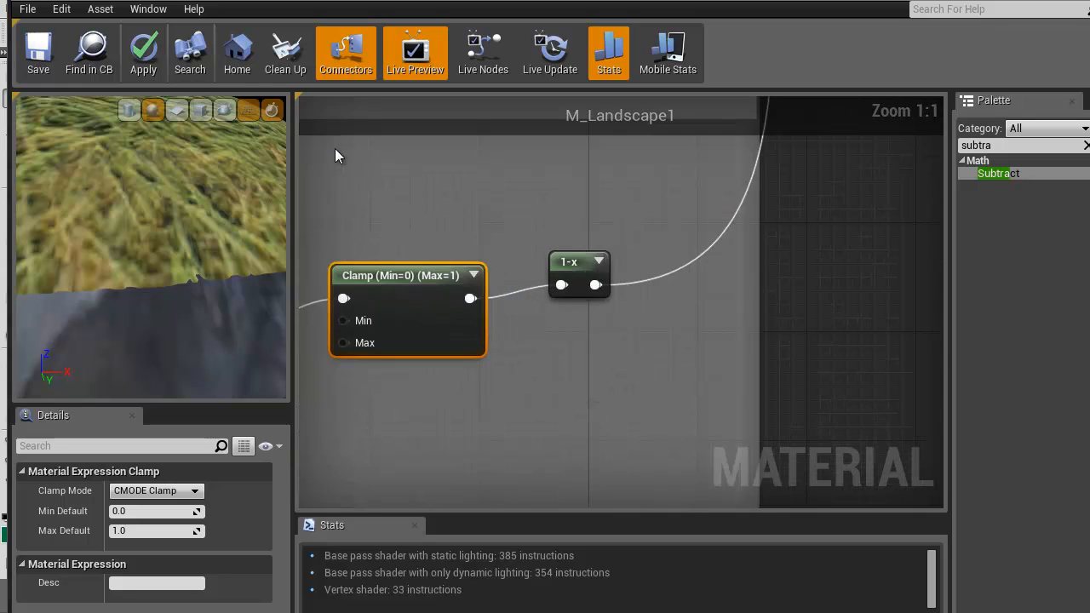
Examine how the Dirt_Layer, grass and cliff groups are arranged and wired toward the layer blend nodes
right_drag(335, 155, 612, 323)
scroll(335, 155, down, 3)
scroll(335, 155, down, 4)
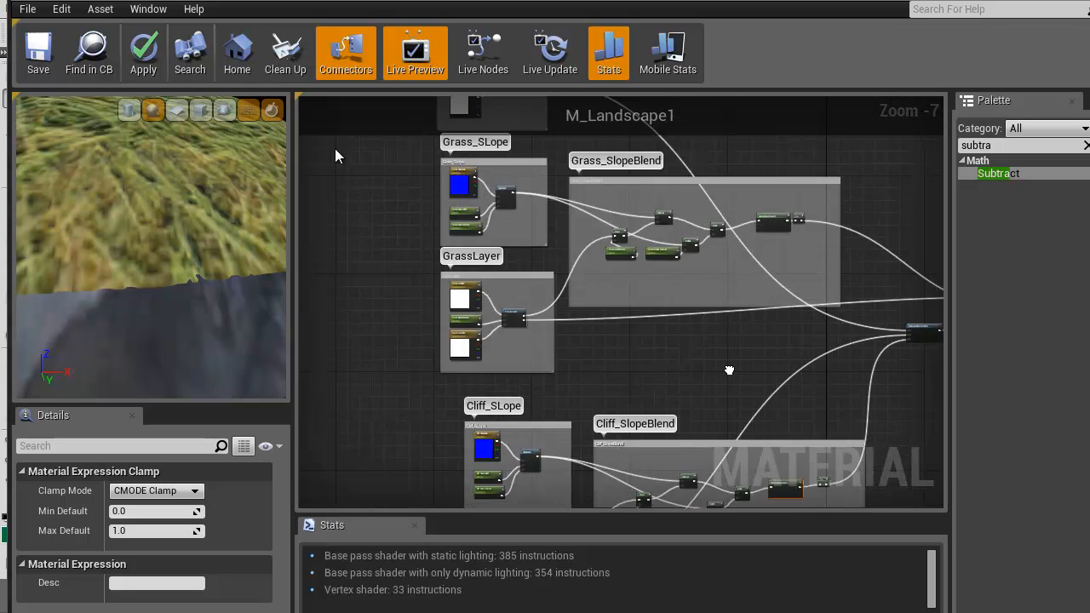
right_drag(335, 155, 569, 260)
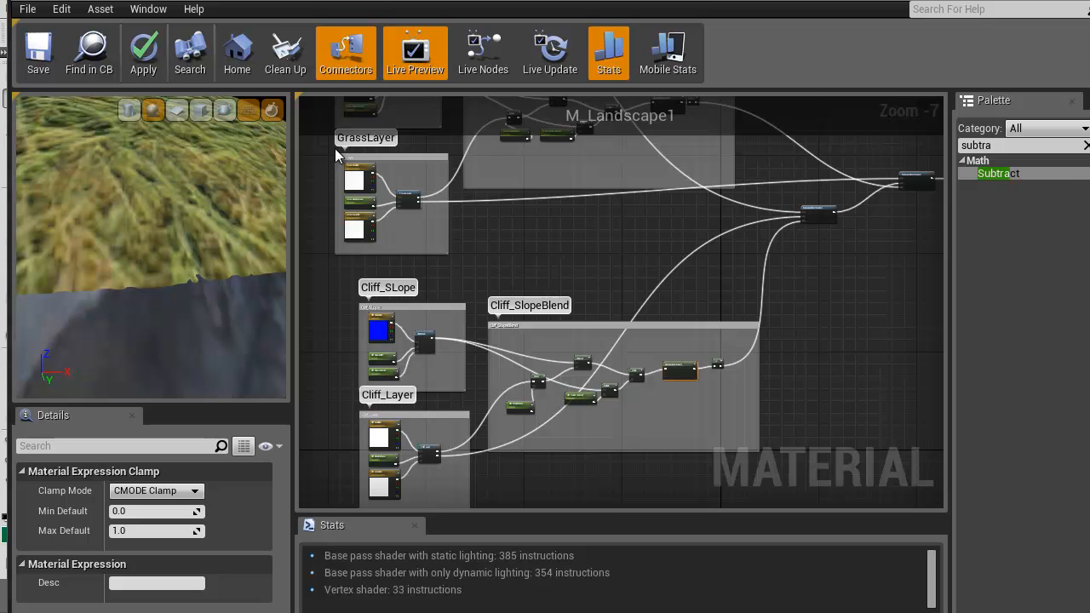
right_drag(335, 155, 335, 96)
right_drag(335, 155, 467, 415)
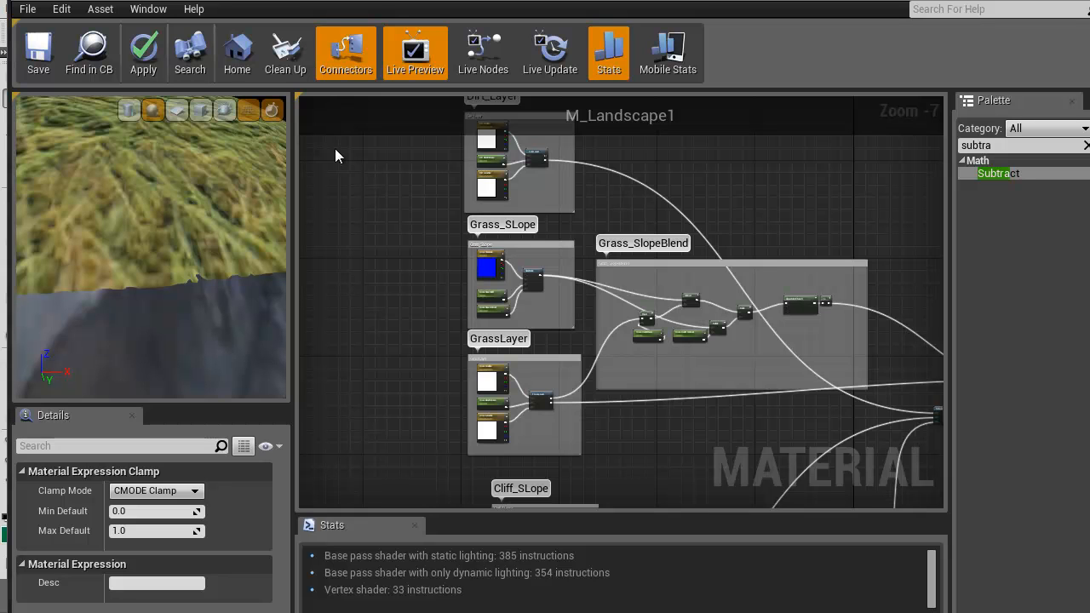
right_drag(712, 464, 523, 296)
scroll(684, 430, up, 2)
right_drag(684, 430, 786, 587)
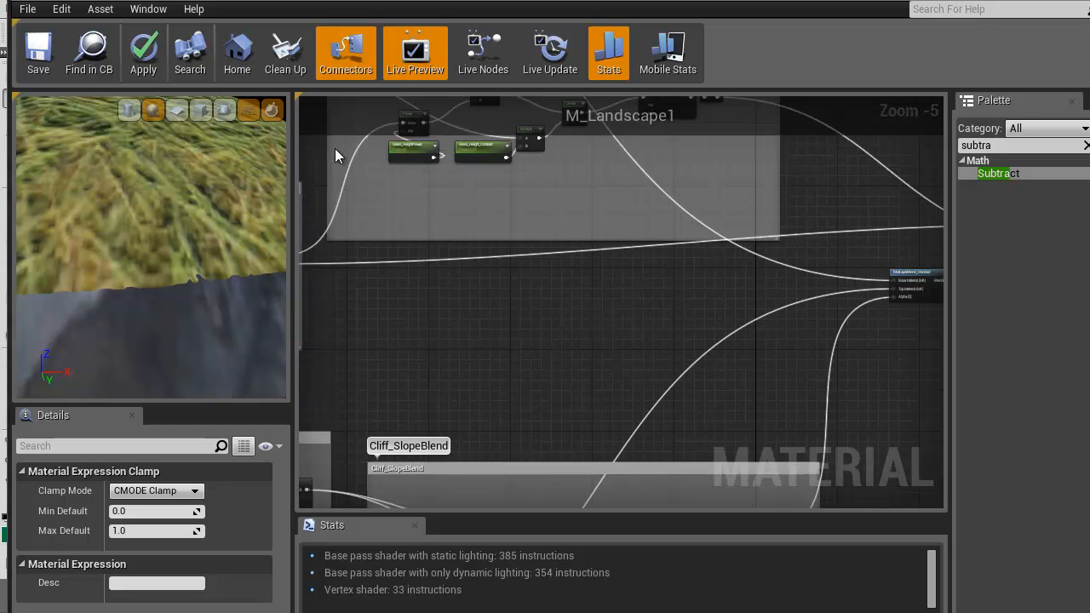
scroll(336, 155, down, 2)
right_drag(335, 155, 387, 263)
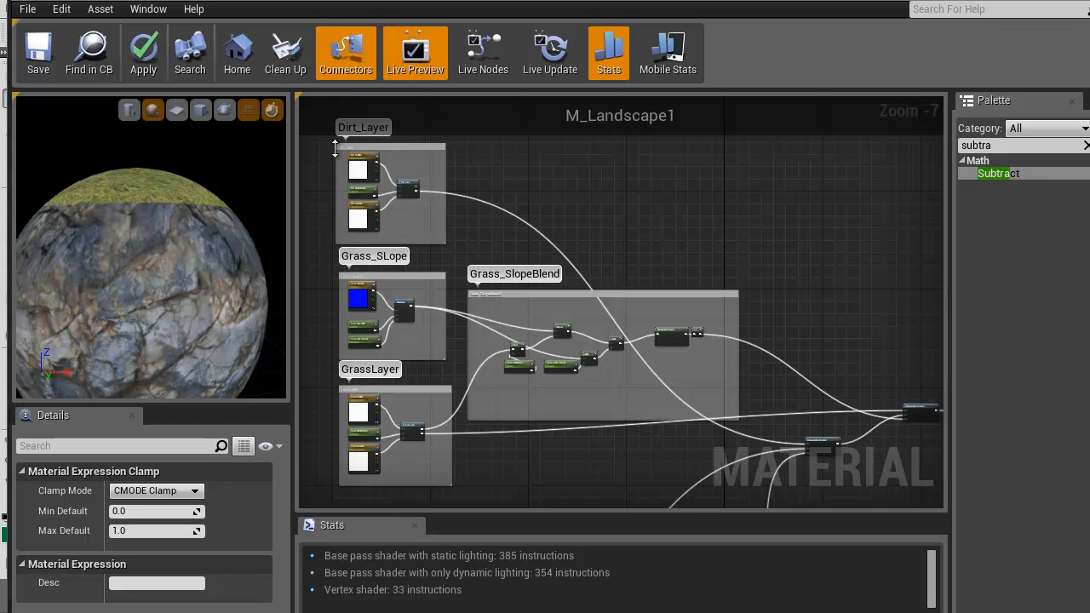
right_drag(336, 156, 514, 299)
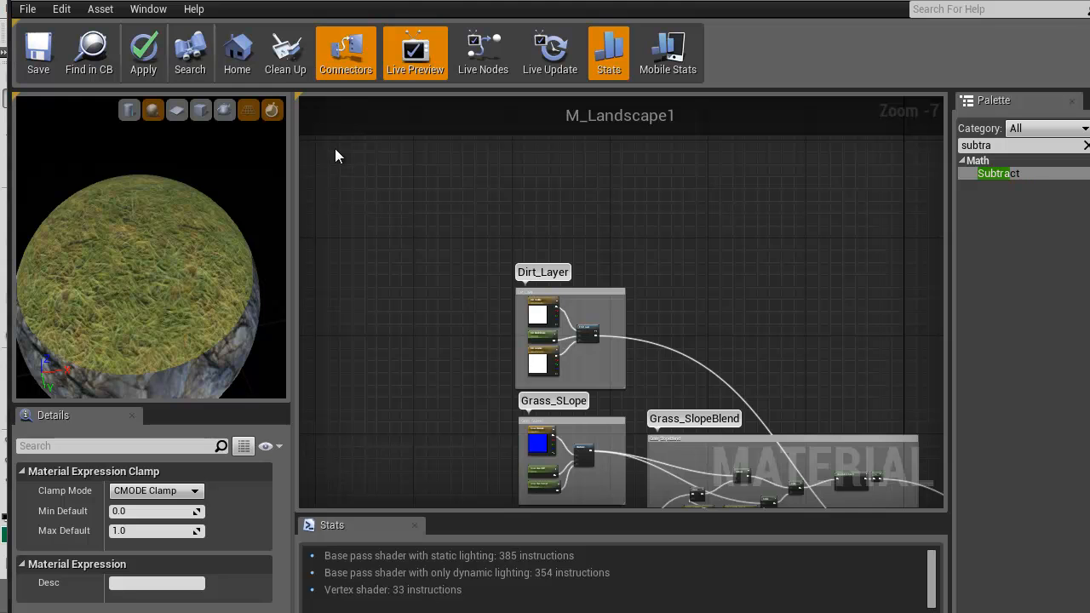
right_drag(335, 156, 266, 0)
Examine the Grass_SLope and Grass_SlopeBlend groups and the base, top and alpha connections of the final MatLayerBlend_Standard node
scroll(334, 149, up, 3)
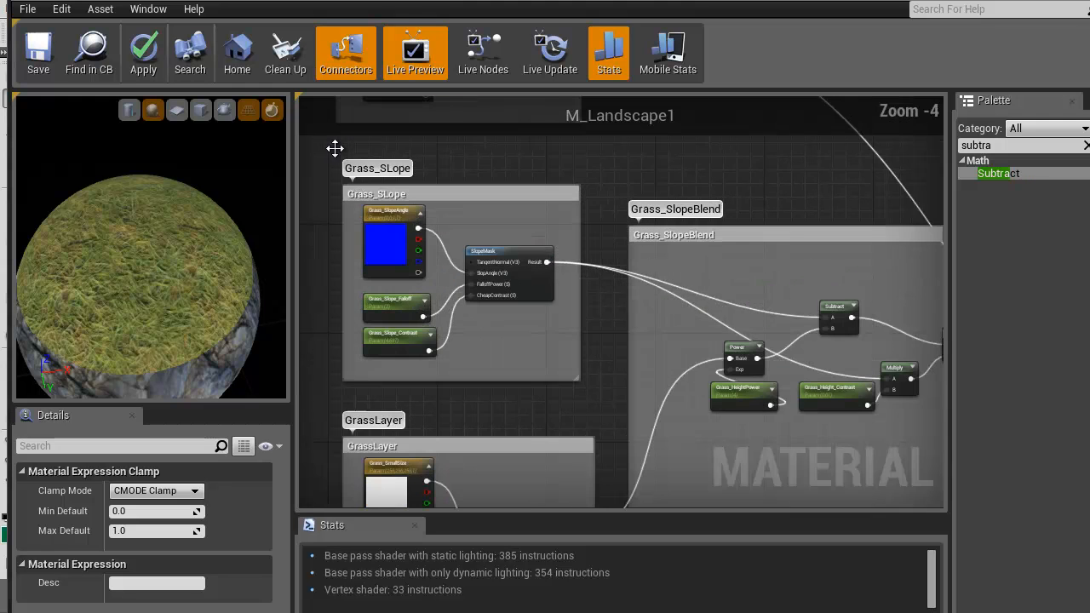
right_drag(335, 156, 0, 35)
mouse_move(607, 256)
right_down()
mouse_move(114, 281)
mouse_move(740, 227)
mouse_move(604, 235)
right_up()
scroll(335, 155, up, 5)
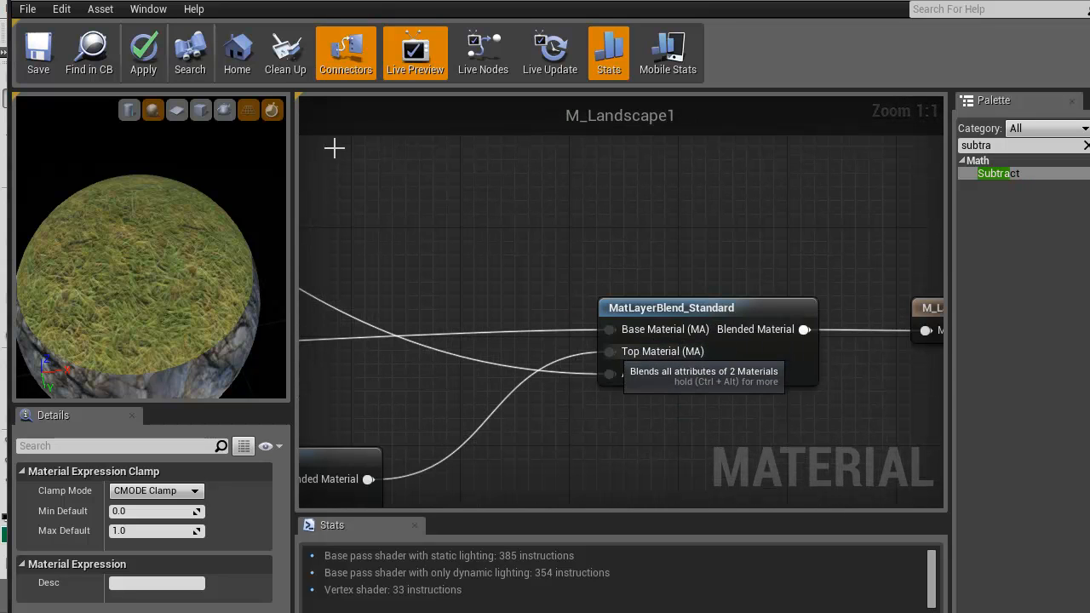
right_drag(409, 422, 663, 302)
scroll(663, 302, down, 3)
right_drag(465, 433, 975, 183)
Review the cliff slope-blend group and the size and blend-distance parameters feeding F_Dirt_Layer in Dirt_Layer
scroll(793, 282, down, 4)
right_drag(723, 350, 715, 256)
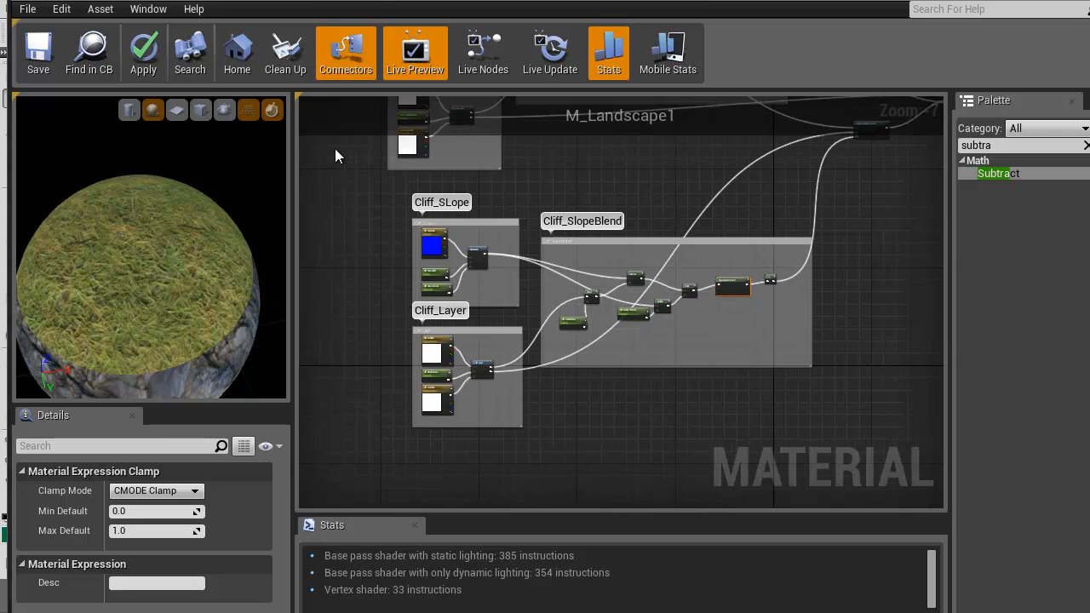
scroll(614, 362, up, 3)
right_drag(805, 347, 630, 362)
scroll(831, 377, down, 2)
drag(213, 255, 204, 166)
right_drag(775, 202, 937, 575)
right_drag(336, 156, 179, 151)
scroll(334, 148, up, 4)
right_drag(628, 438, 673, 427)
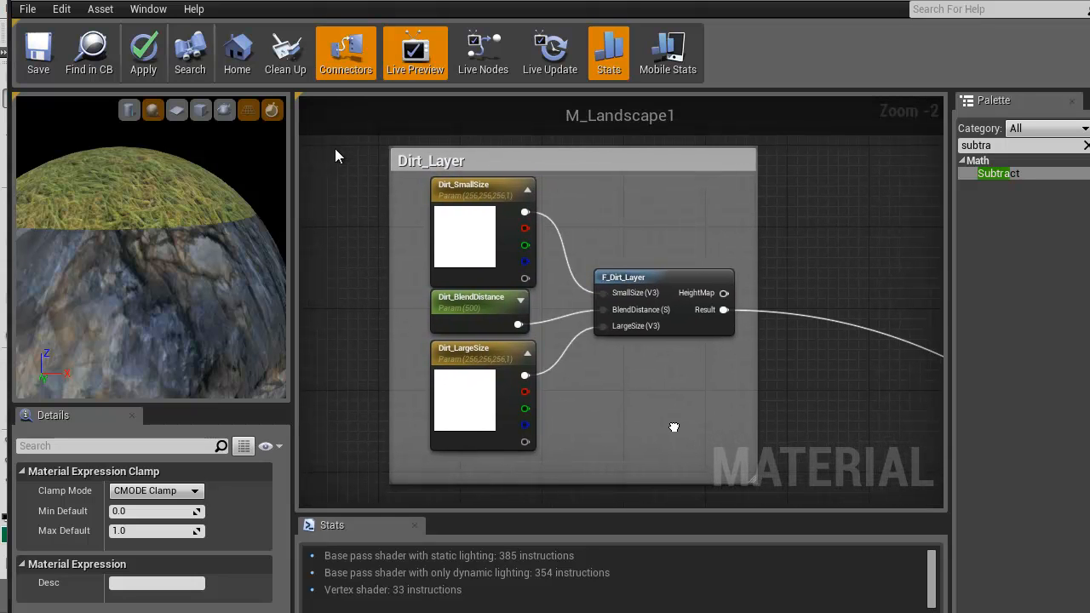
Trace the Dirt_Layer result past the grass and cliff groups to the blend nodes and the material output
right_drag(865, 412, 679, 375)
scroll(679, 375, down, 3)
right_drag(740, 445, 519, 181)
right_drag(690, 408, 548, 178)
right_drag(599, 418, 749, 345)
scroll(746, 342, down, 4)
right_drag(758, 410, 611, 452)
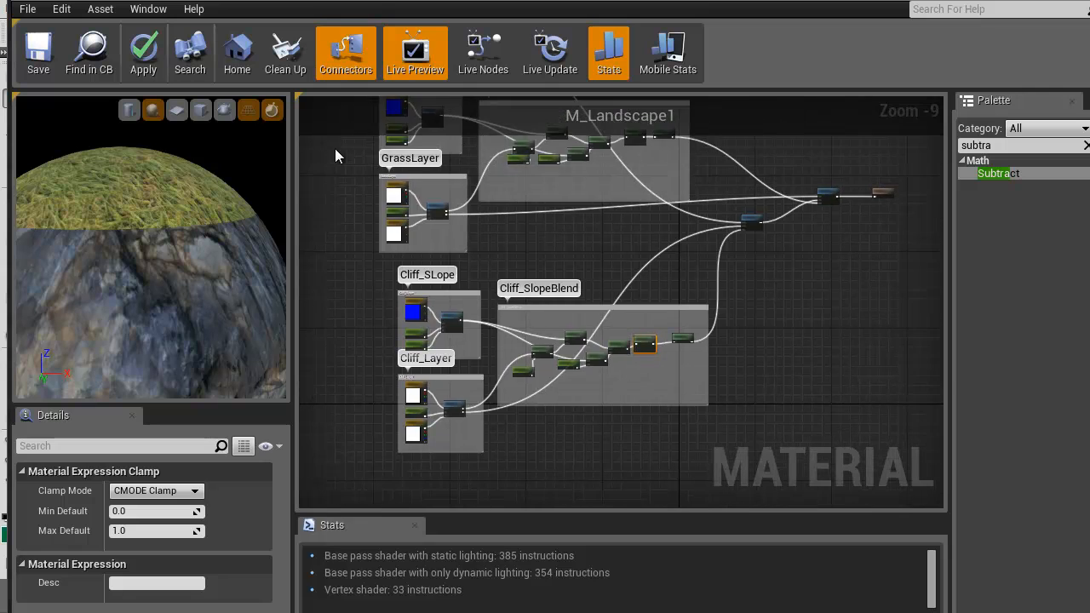
Inspect the Cliff_SLope group's SlopeMask inputs and its slope angle, falloff and contrast parameters
scroll(596, 454, up, 2)
right_drag(449, 319, 528, 414)
scroll(468, 373, up, 7)
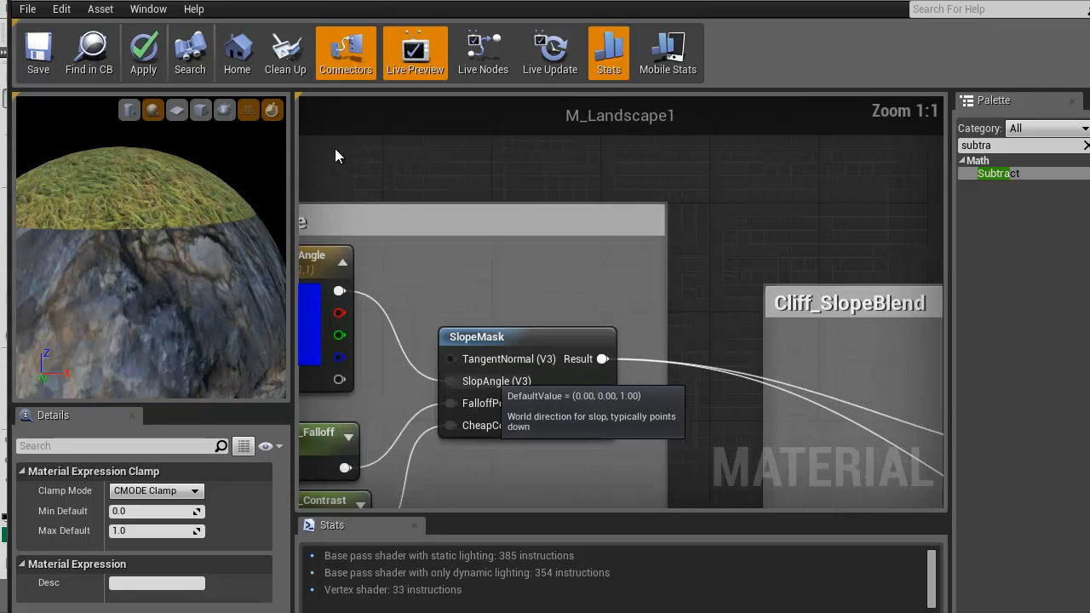
right_drag(336, 150, 430, 79)
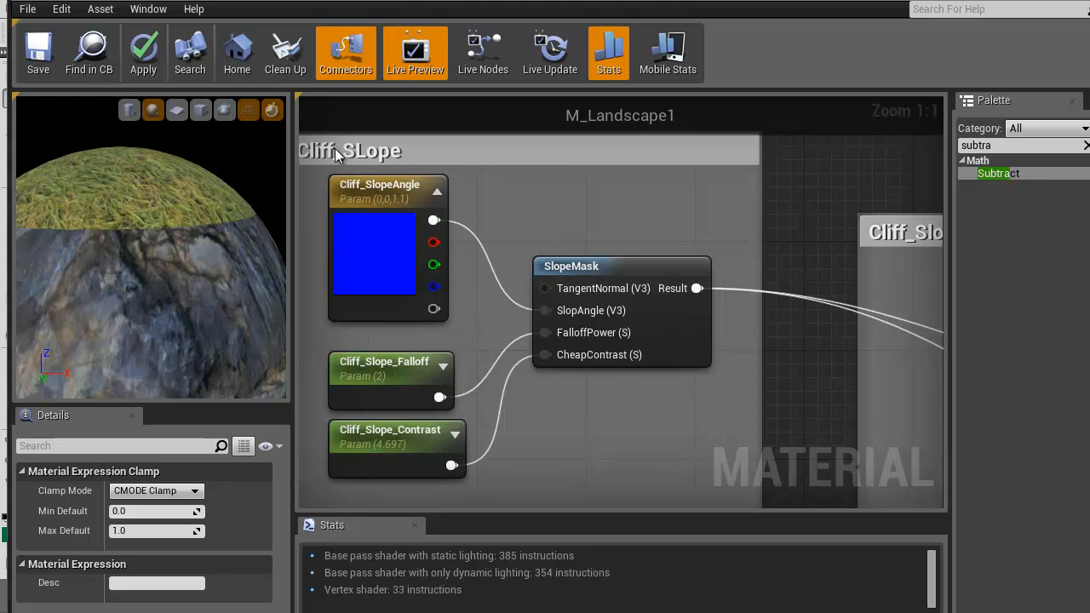
scroll(335, 154, down, 5)
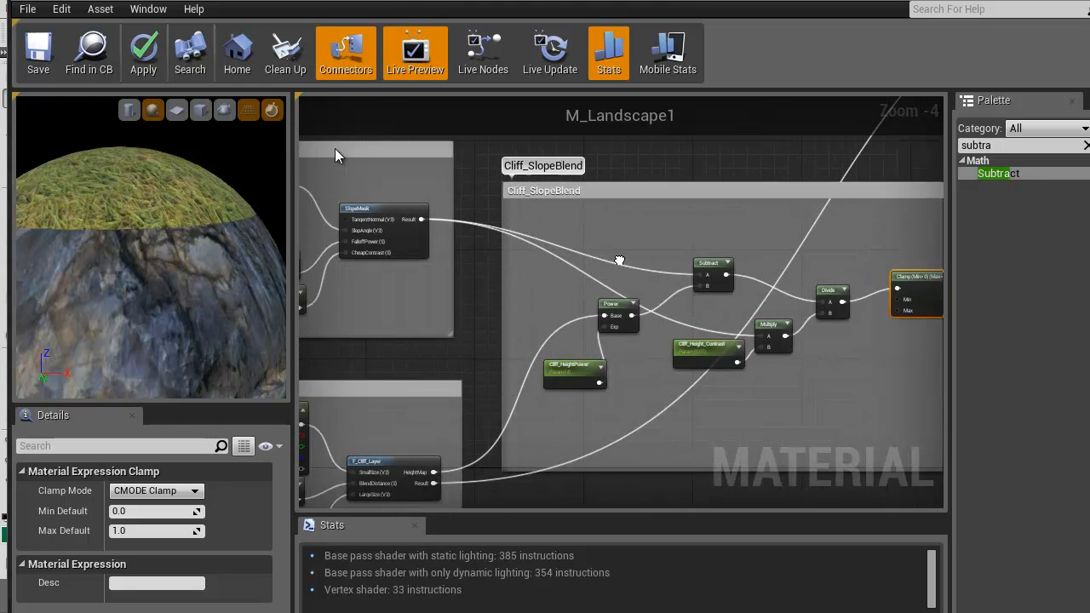
scroll(335, 154, down, 3)
scroll(335, 152, up, 3)
scroll(336, 151, down, 3)
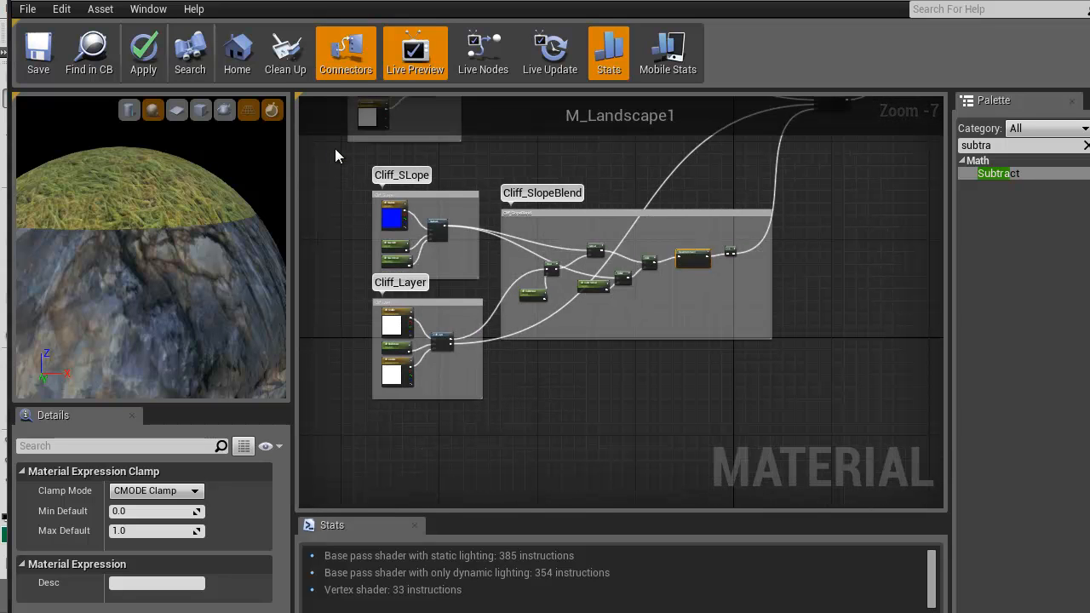
scroll(336, 154, up, 7)
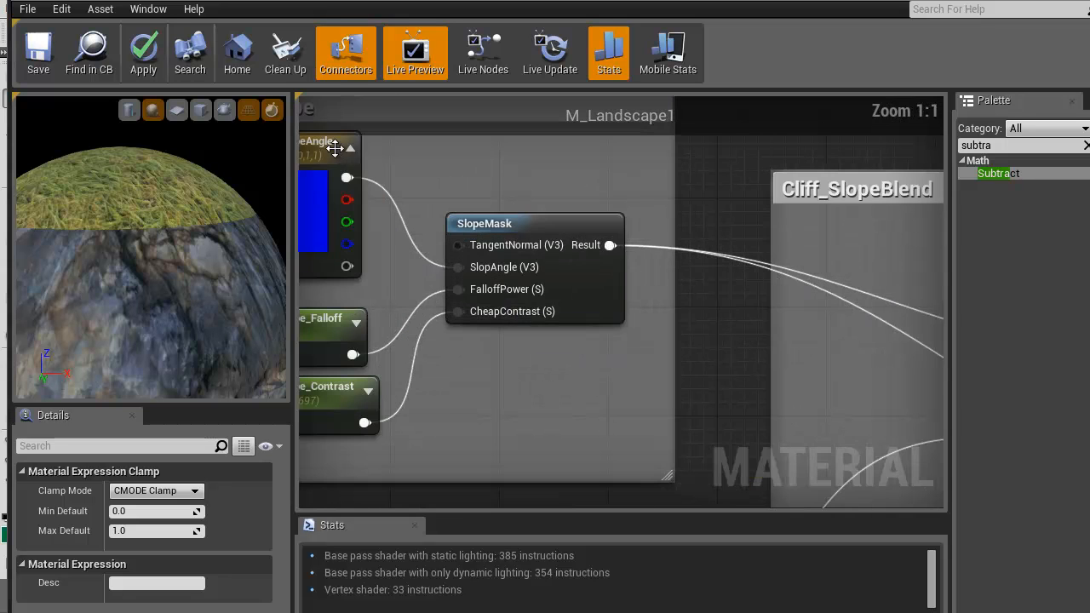
right_drag(336, 151, 531, 169)
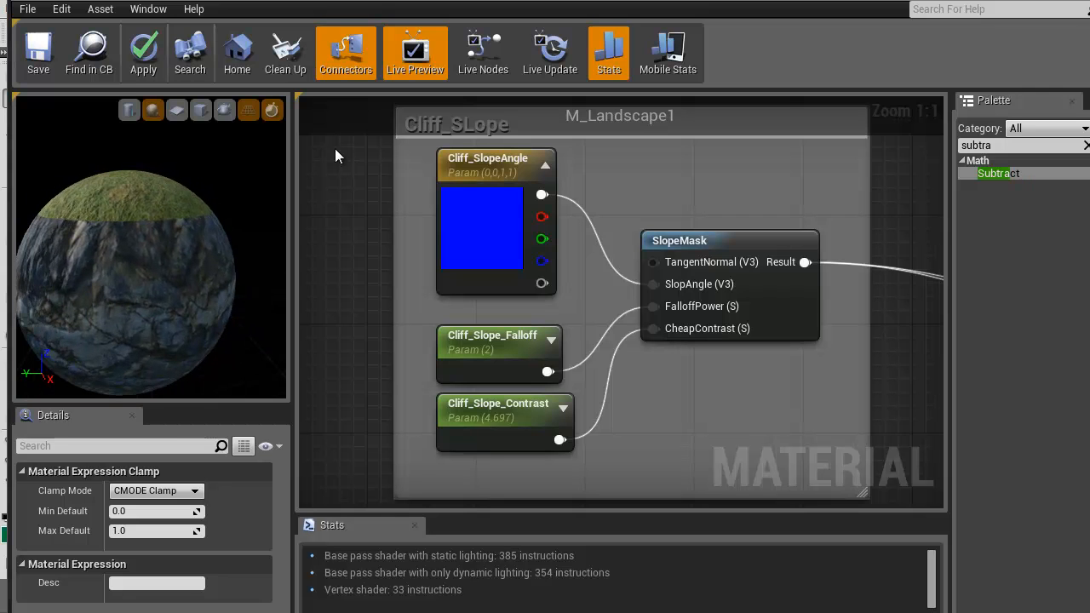
Review the cliff groups and the Cliff_HeightPower and Cliff_Height_Contrast nodes in Cliff_SlopeBlend
scroll(334, 148, down, 3)
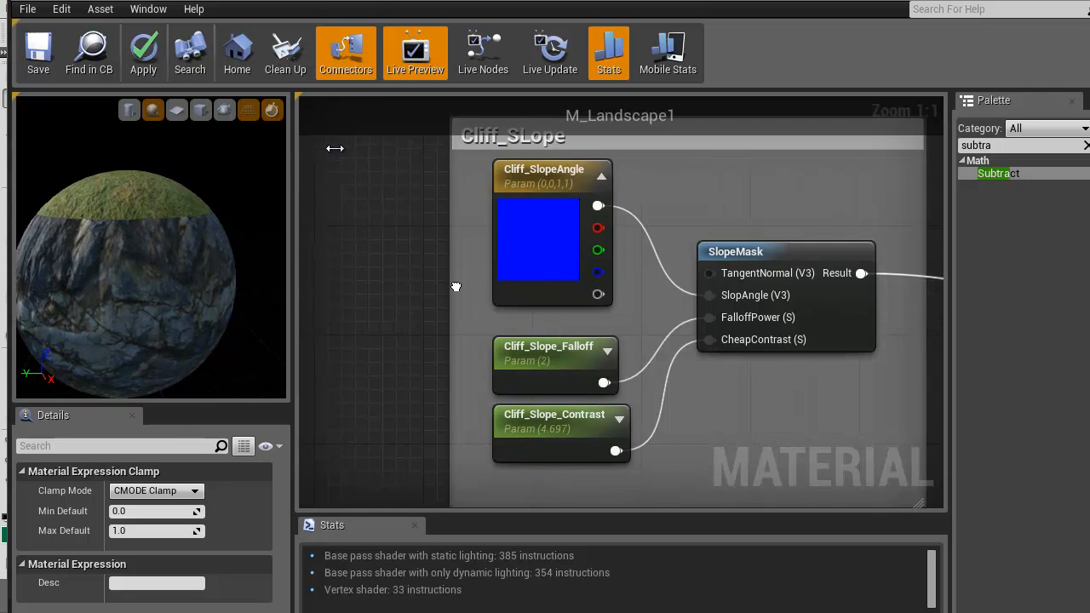
right_drag(450, 260, 425, 612)
right_drag(562, 314, 539, 360)
scroll(539, 359, down, 3)
right_drag(494, 310, 803, 168)
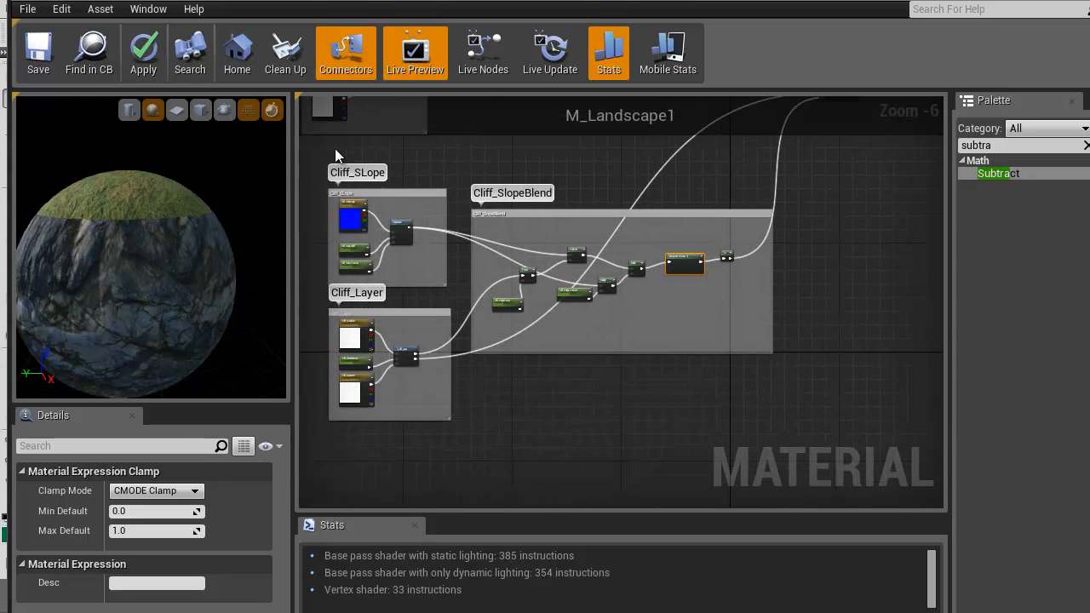
right_drag(499, 372, 499, 390)
scroll(613, 323, up, 3)
right_drag(591, 333, 651, 344)
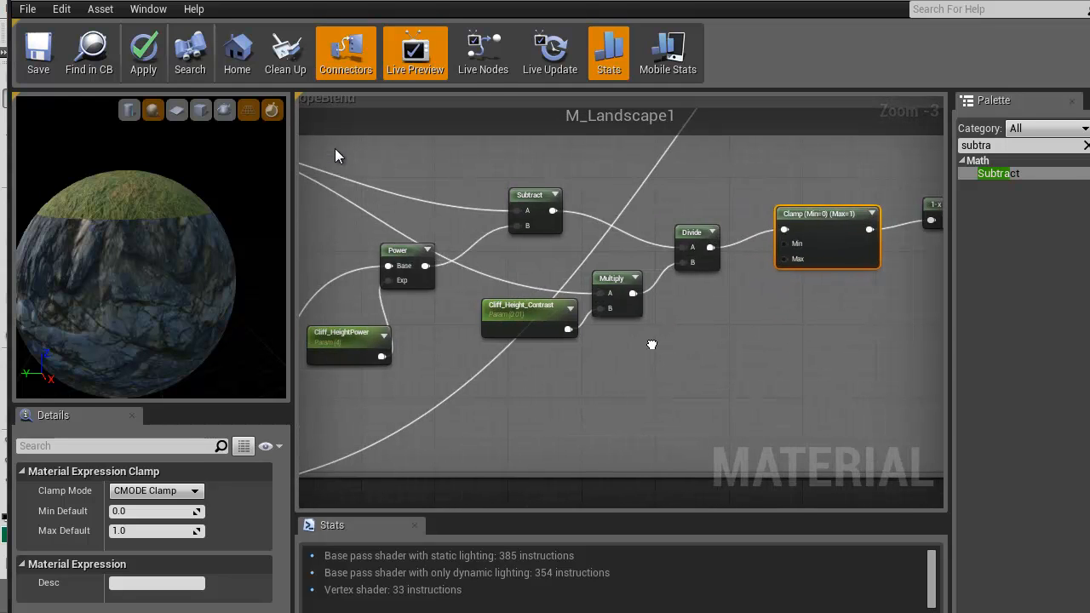
Return to the level editor's terrain view and widen the Modes and Content Browser panels
click(176, 1)
right_drag(334, 149, 334, 149)
key(w)
key(w)
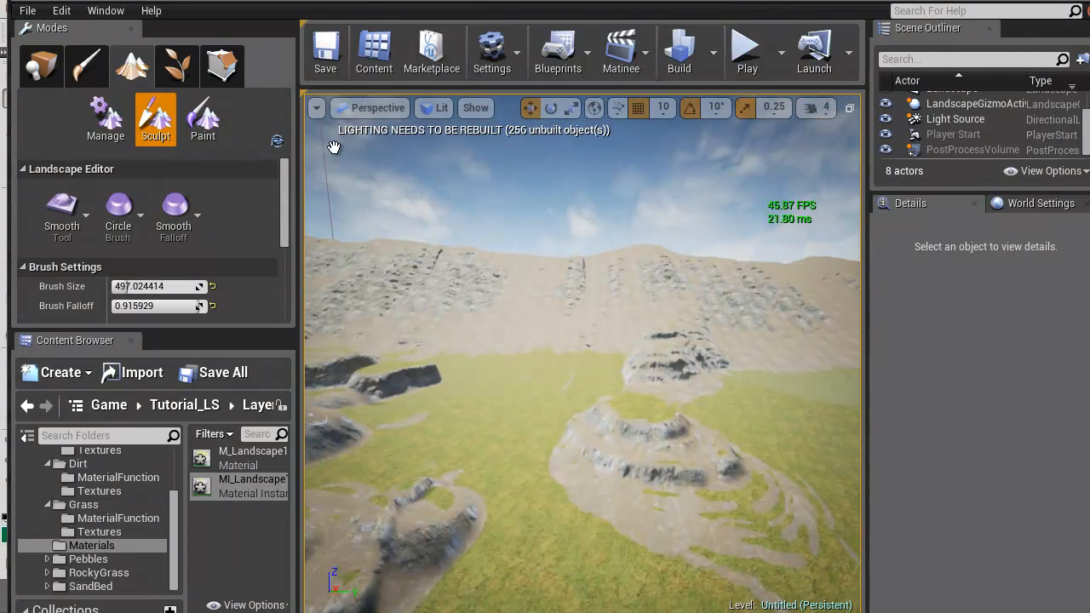
drag(297, 149, 374, 149)
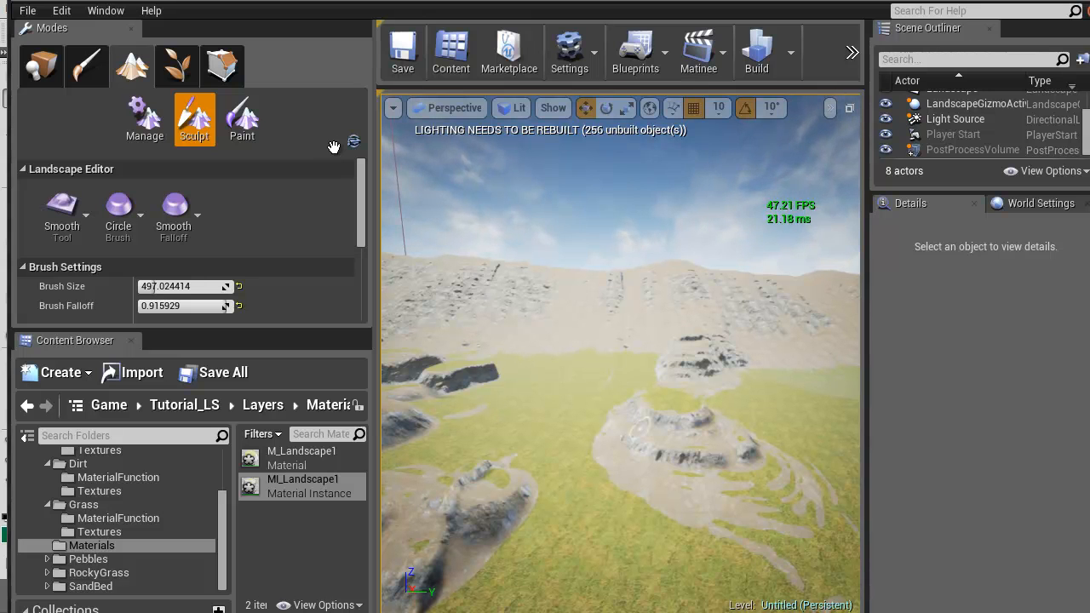
Select the M_Landscape1 material and check the level editor's engine scalability quality settings
click(295, 461)
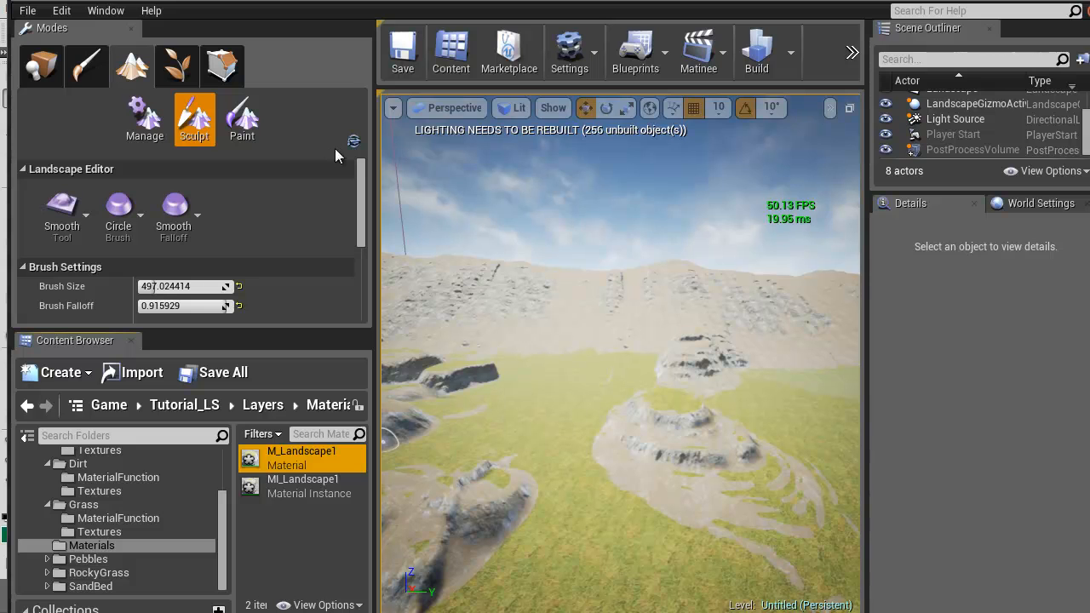
right_drag(333, 147, 334, 147)
key(w)
right_drag(621, 341, 591, 330)
click(582, 53)
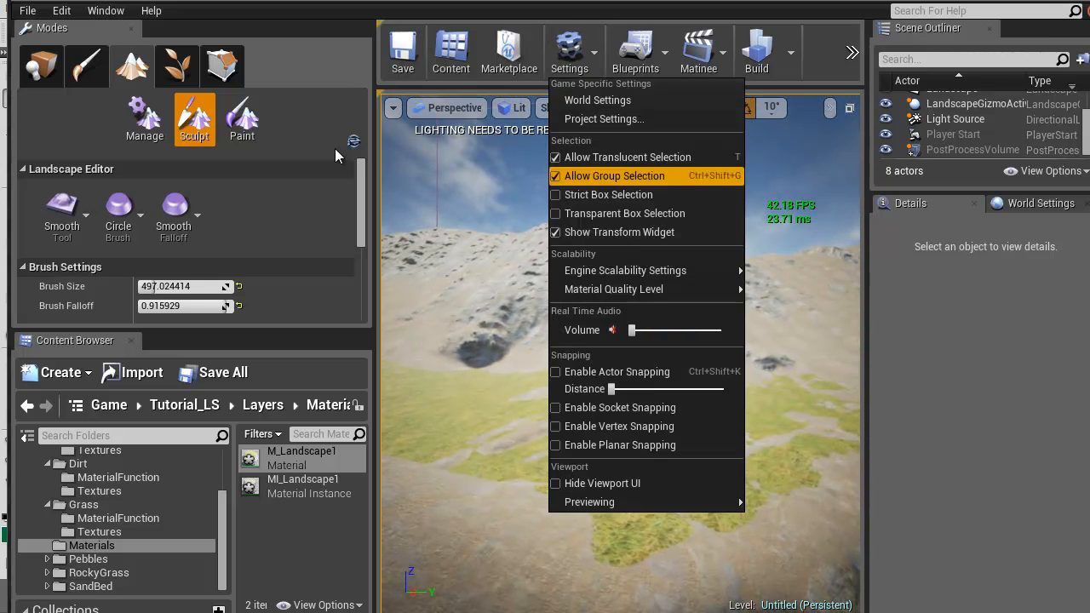
mouse_move(632, 270)
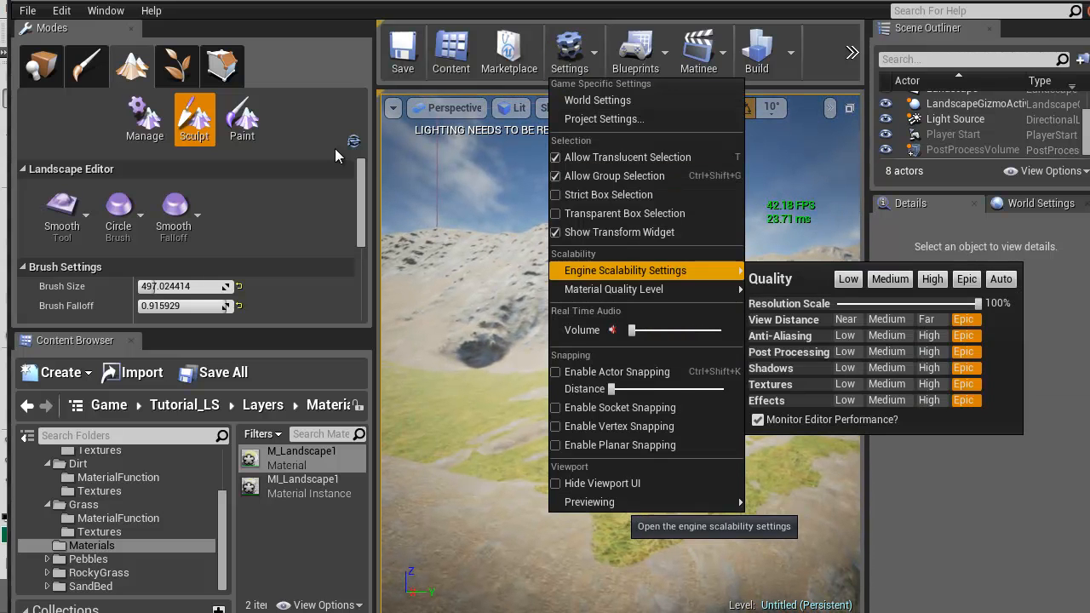
mouse_move(613, 289)
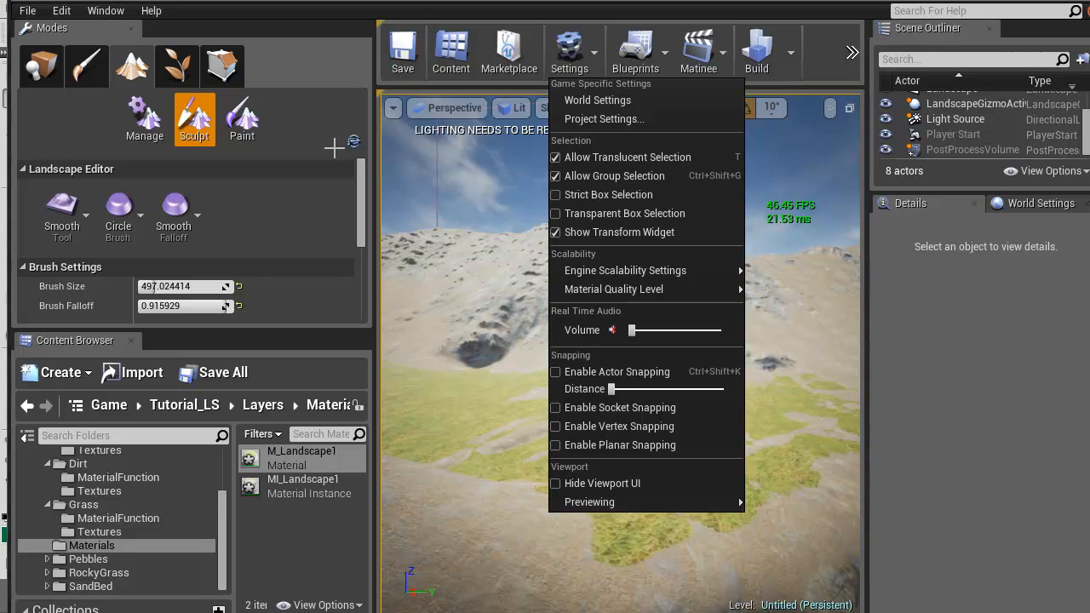
Inspect how cliff, dirt and grass blend along the sculpted ledges and the steep rocky mound
mouse_move(334, 147)
right_down()
mouse_move(345, 156)
mouse_move(328, 208)
mouse_move(273, 200)
mouse_move(161, 149)
mouse_move(308, 118)
mouse_move(313, 126)
mouse_move(294, 123)
mouse_move(329, 153)
mouse_move(375, 161)
mouse_move(289, 174)
mouse_move(329, 143)
mouse_move(528, 149)
mouse_move(385, 147)
right_up()
key(w)
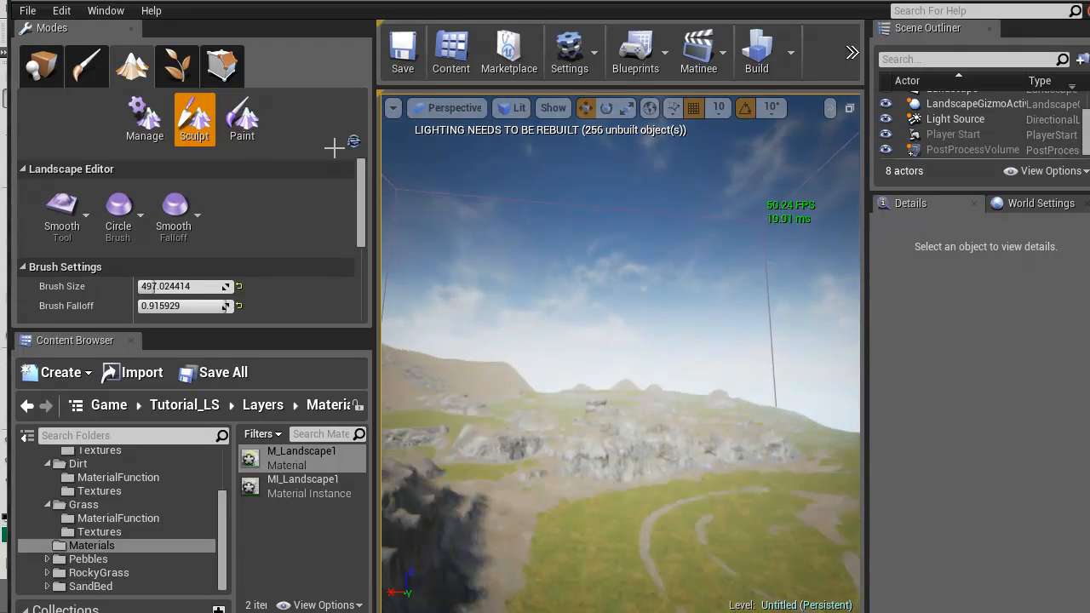
mouse_move(334, 147)
right_down()
mouse_move(180, 149)
mouse_move(568, 150)
mouse_move(339, 202)
mouse_move(347, 229)
right_up()
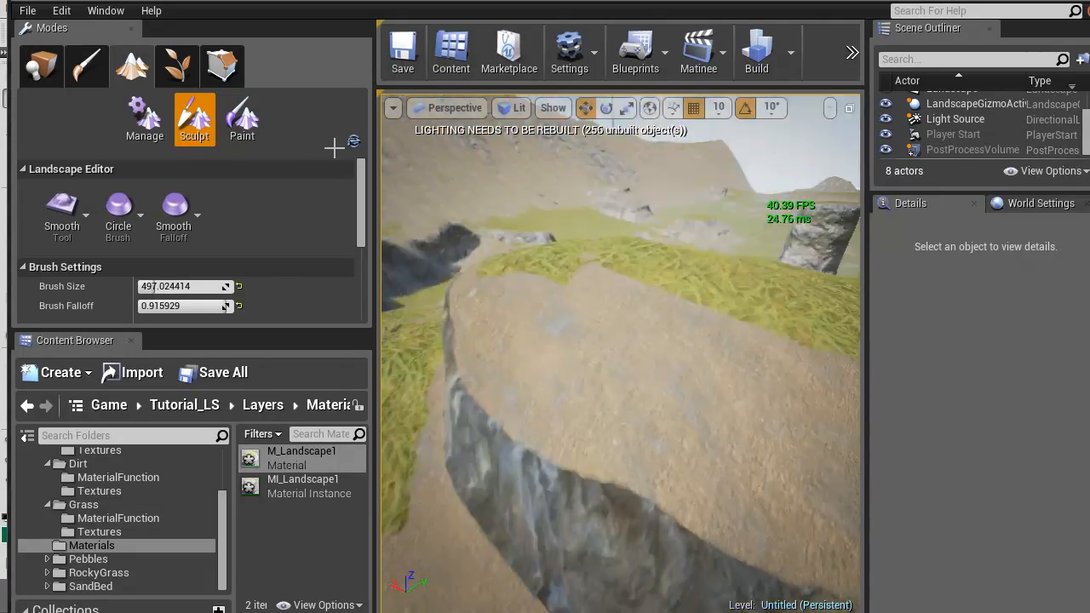
right_drag(333, 147, 384, 143)
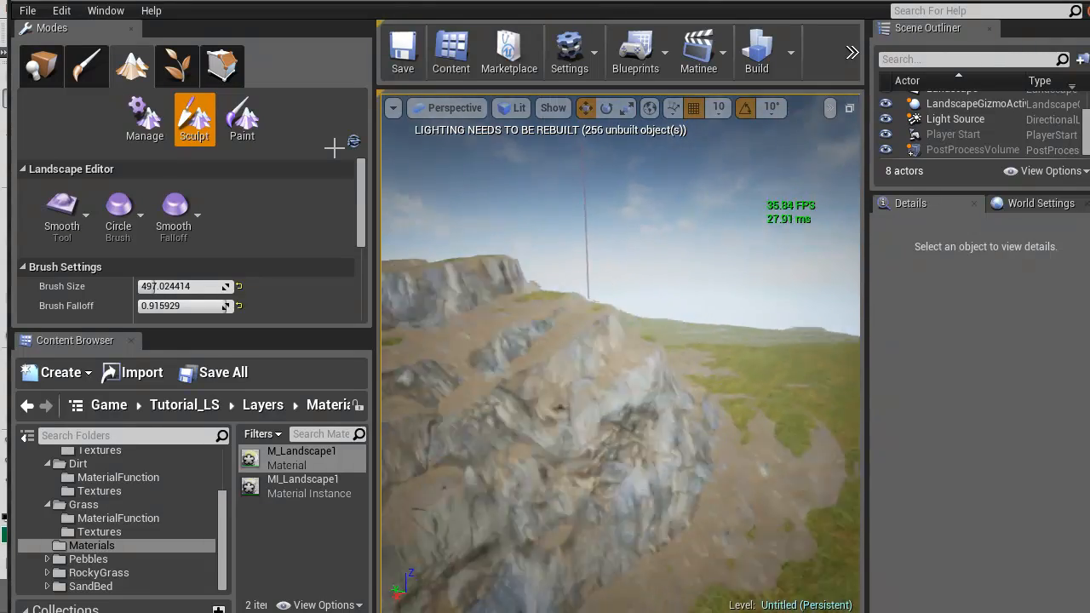
right_drag(333, 147, 357, 147)
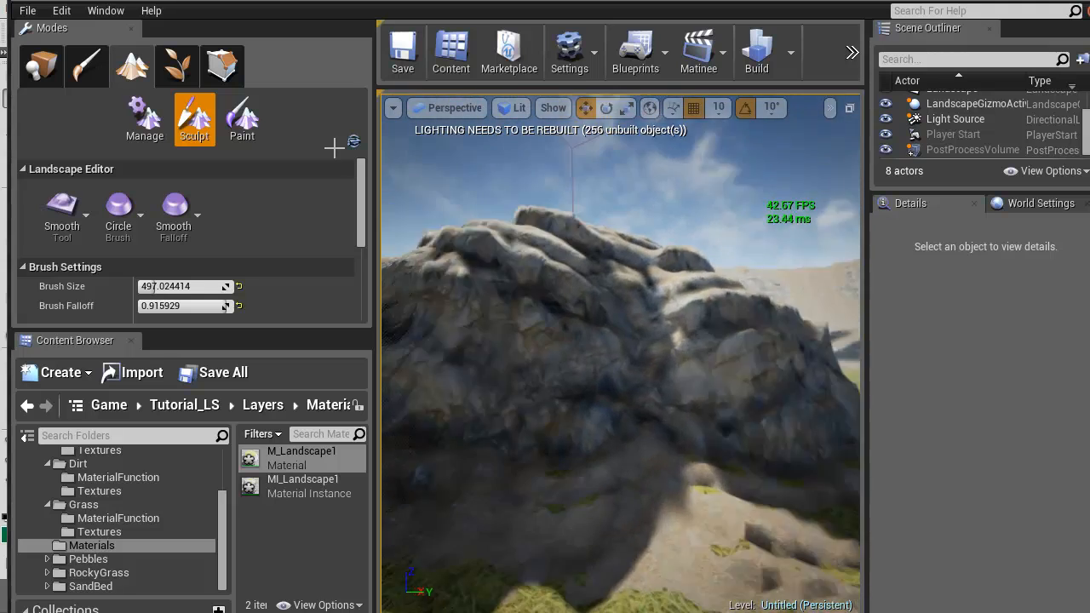
Examine the cliff texture up close on the tall rock pillar's steep face
key(s)
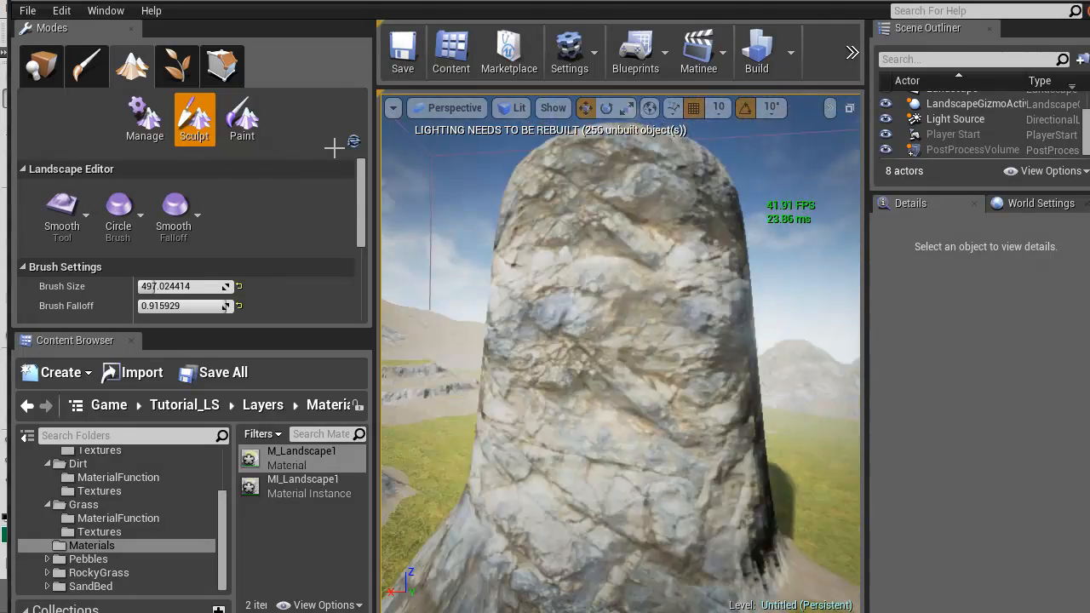
key(d)
right_drag(334, 147, 334, 147)
key(d)
key(s)
key(w)
key(w)
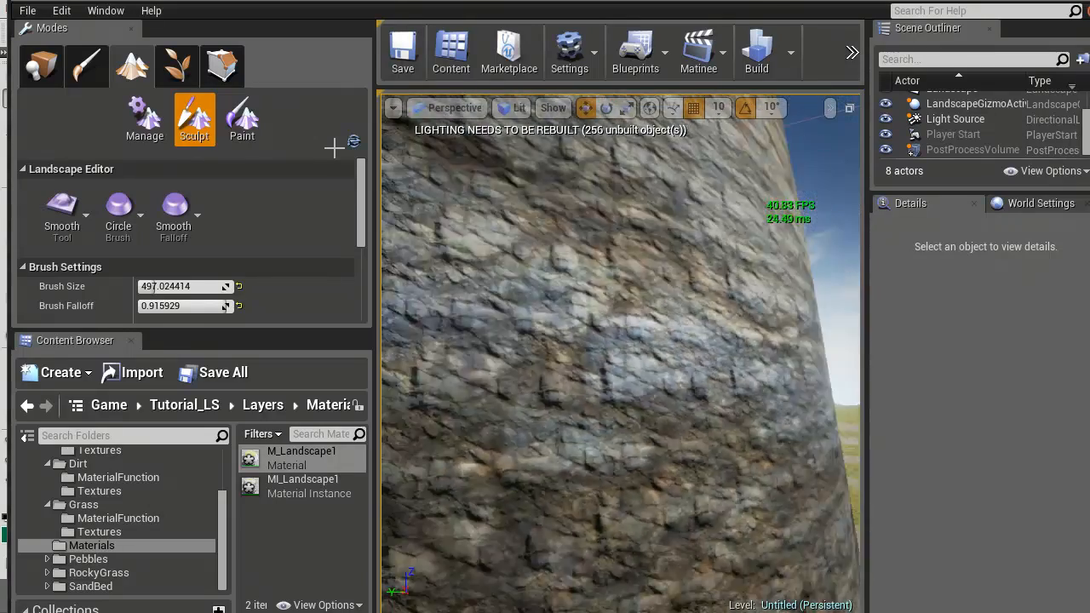
key(s)
right_drag(334, 147, 334, 147)
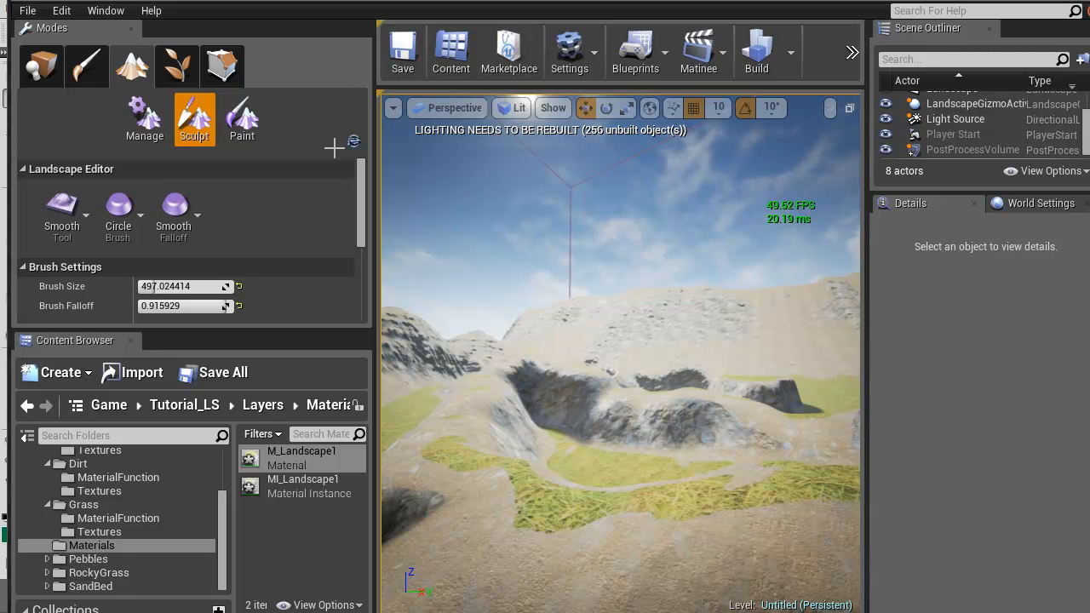
Survey the slope-based blending from above across the sculpted ridges, crater, rock pillar and terraced mounds
right_drag(334, 147, 334, 148)
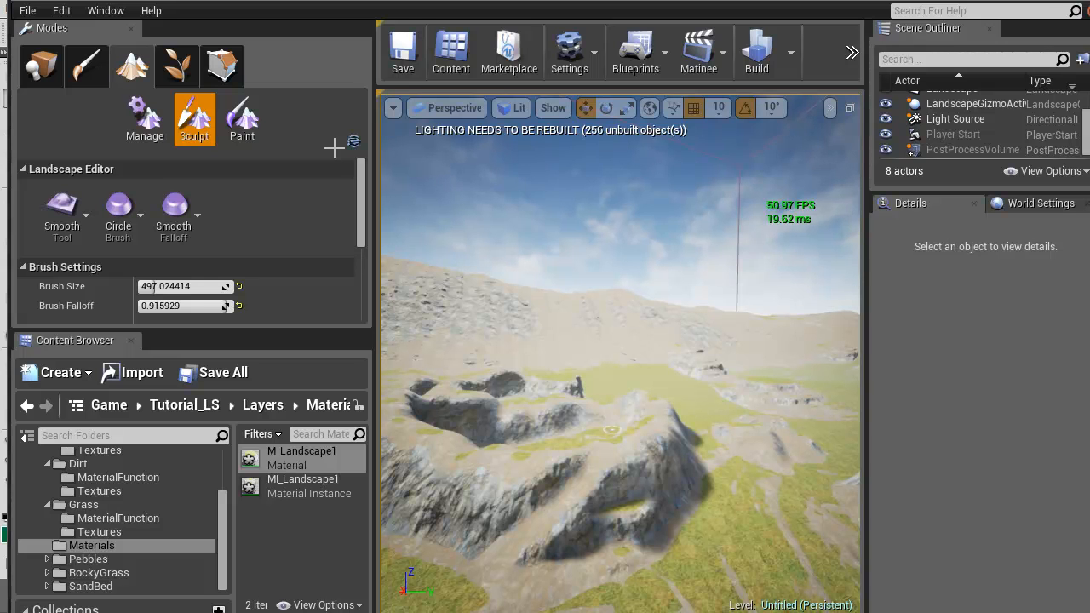
mouse_move(612, 430)
right_down()
mouse_move(401, 422)
mouse_move(681, 424)
right_up()
key(w)
right_drag(334, 148, 334, 148)
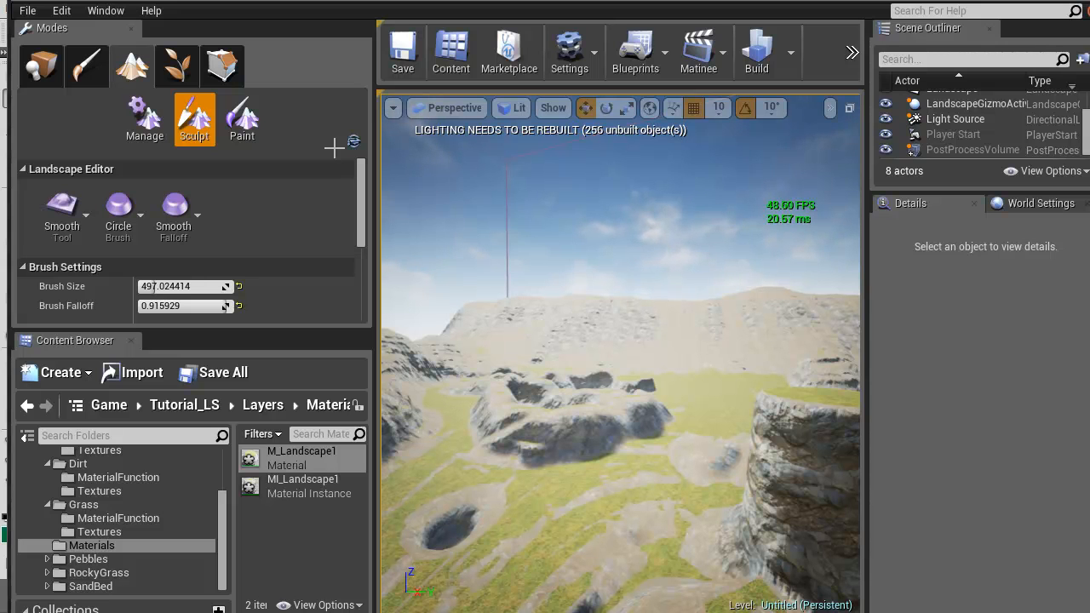
right_drag(334, 147, 333, 147)
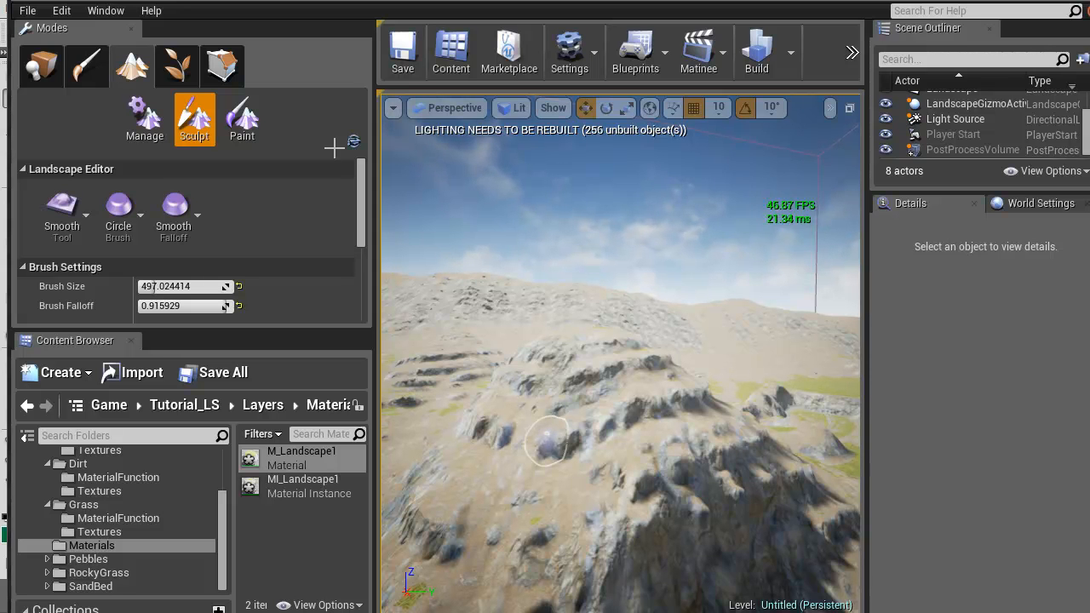
mouse_move(546, 440)
right_down()
mouse_move(647, 426)
mouse_move(630, 421)
mouse_move(817, 425)
mouse_move(749, 439)
mouse_move(847, 428)
mouse_move(859, 441)
mouse_move(817, 441)
mouse_move(843, 441)
right_up()
right_drag(334, 147, 334, 147)
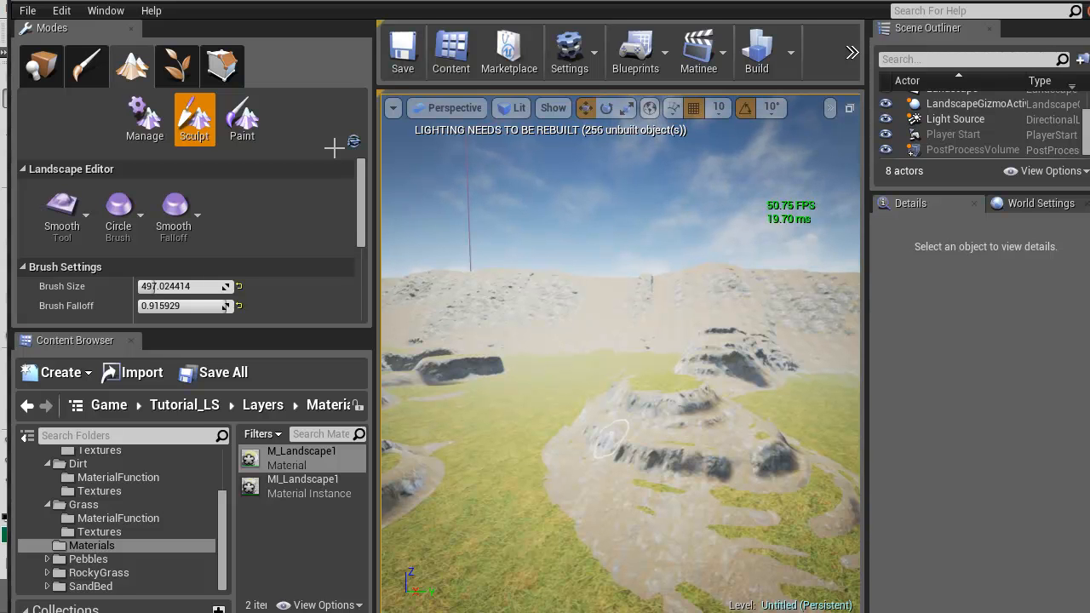
Examine the cliff, dirt and grass transitions between the terraced mound, the sculpted ridges and the distant hillside
mouse_move(609, 439)
right_down()
mouse_move(609, 455)
mouse_move(532, 451)
mouse_move(460, 438)
mouse_move(455, 417)
mouse_move(464, 456)
mouse_move(567, 404)
mouse_move(617, 426)
mouse_move(409, 459)
mouse_move(434, 388)
mouse_move(596, 419)
mouse_move(567, 438)
mouse_move(385, 398)
mouse_move(536, 422)
mouse_move(792, 416)
mouse_move(796, 426)
mouse_move(468, 422)
mouse_move(567, 417)
right_up()
key(w)
key(w)
key(w)
key(w)
key(w)
key(w)
key(w)
key(w)
key(w)
key(w)
key(w)
key(w)
key(w)
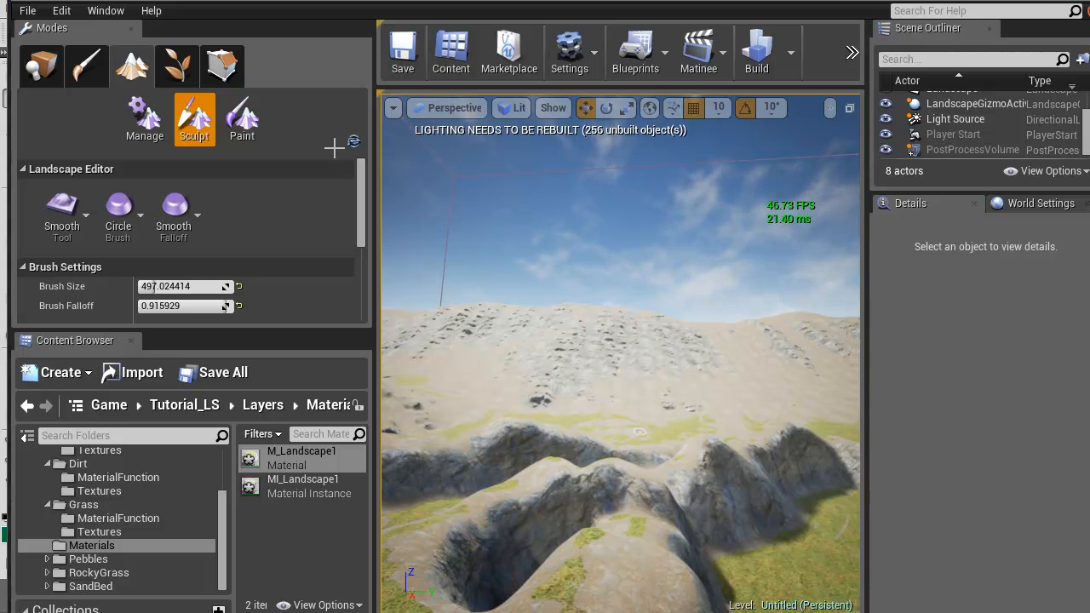
mouse_move(609, 501)
right_down()
mouse_move(553, 510)
mouse_move(587, 504)
mouse_move(617, 562)
mouse_move(604, 558)
mouse_move(596, 490)
mouse_move(562, 456)
mouse_move(451, 418)
mouse_move(605, 473)
mouse_move(665, 460)
mouse_move(679, 442)
mouse_move(750, 439)
mouse_move(545, 444)
right_up()
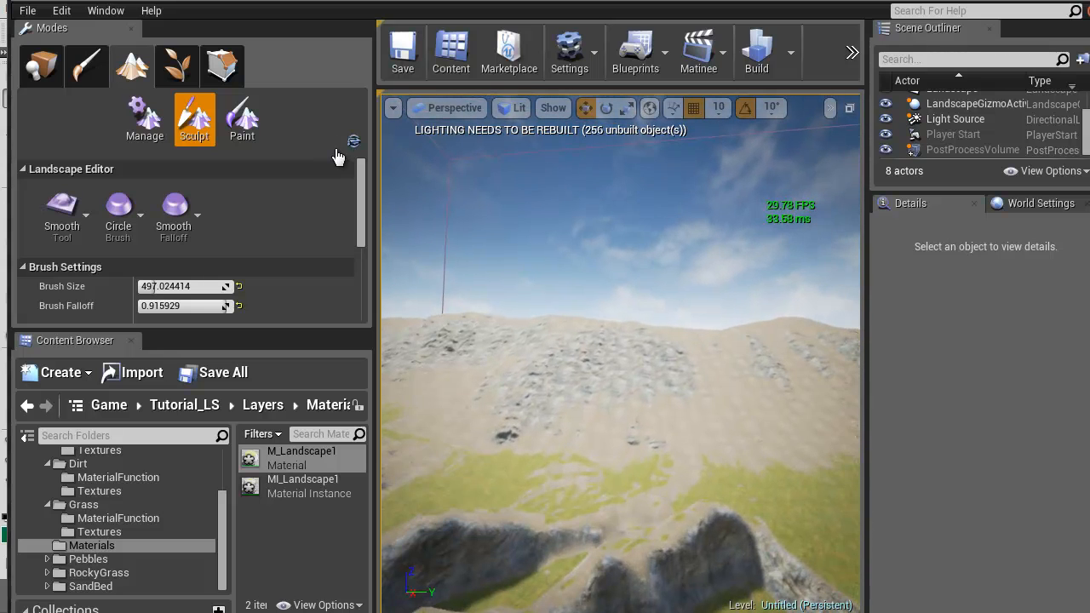